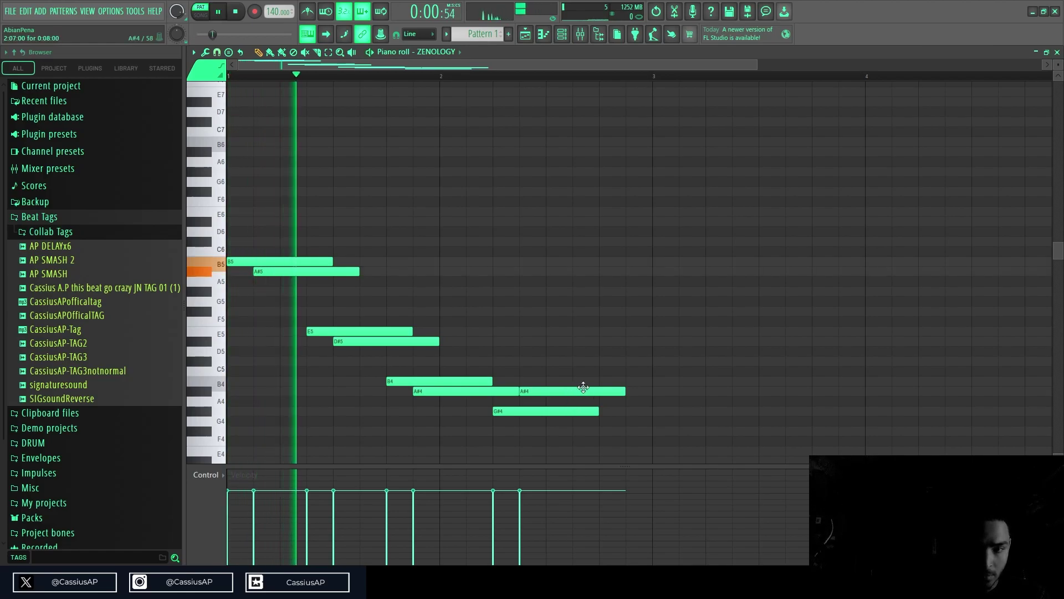
- Move the closing G#4 and A#4 notes one grid step earlier, play the phrase, and add a second G#4 and A#4 pair after them
key("space")
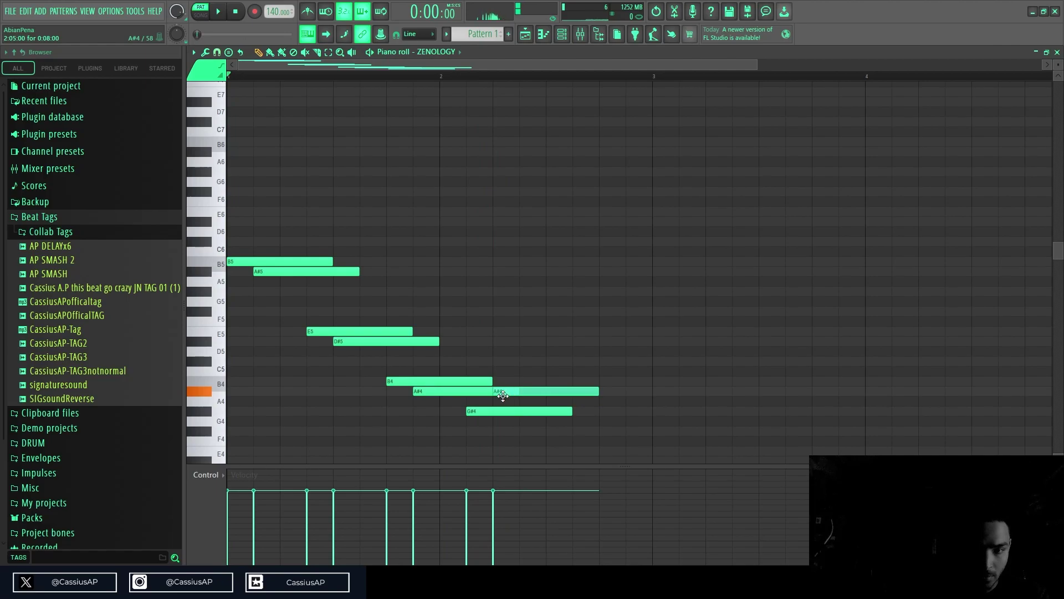
key("space")
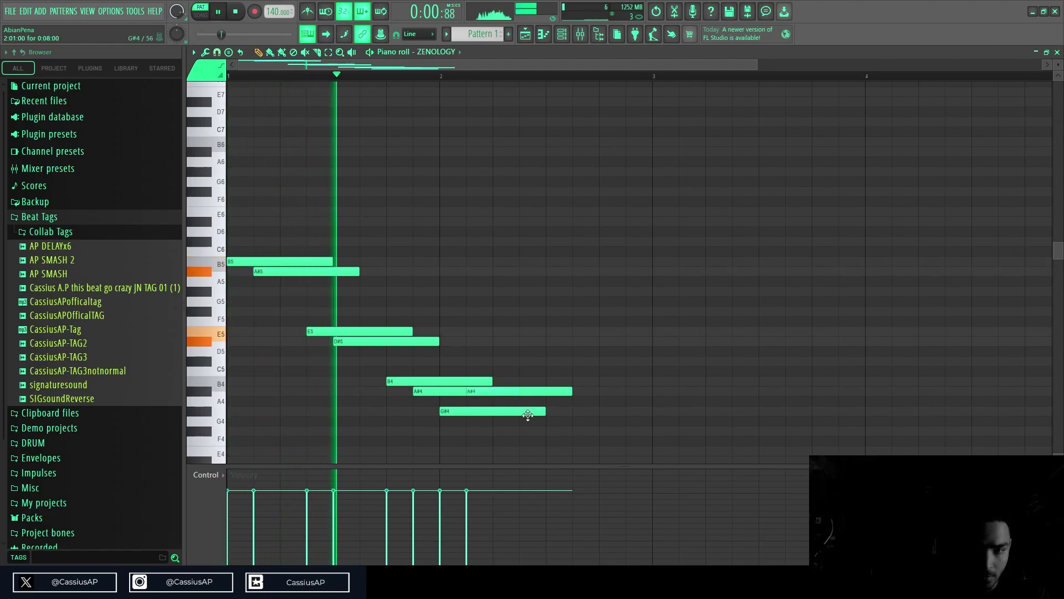
key("space")
key("space")
left_click_drag(498, 411, 535, 393)
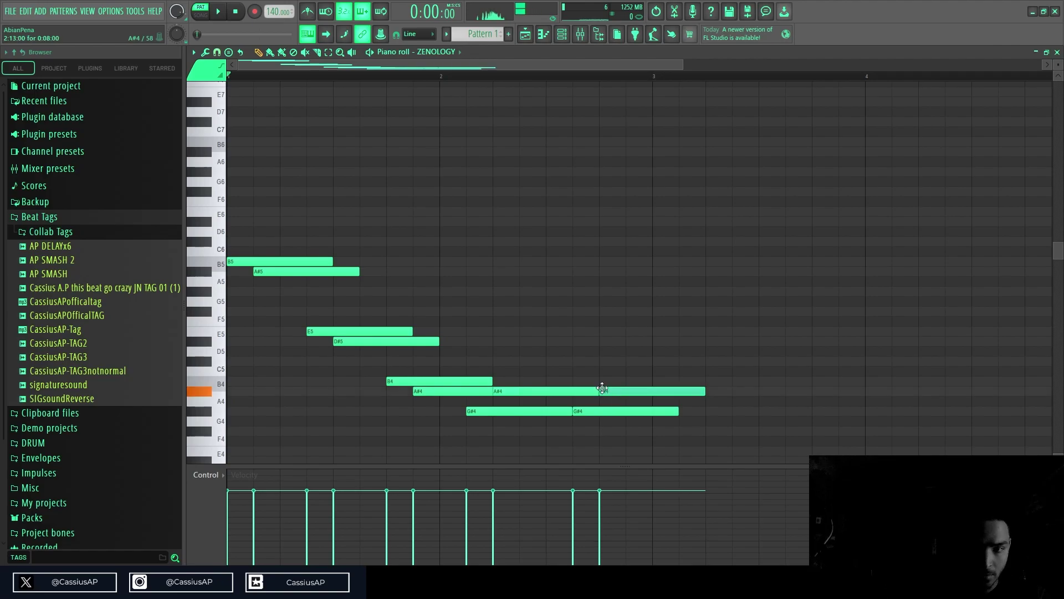
- Shift the last G#4 one grid step earlier and raise the final note to B4, shortening both to finish by bar 3
key("space")
left_click_drag(600, 411, 573, 434)
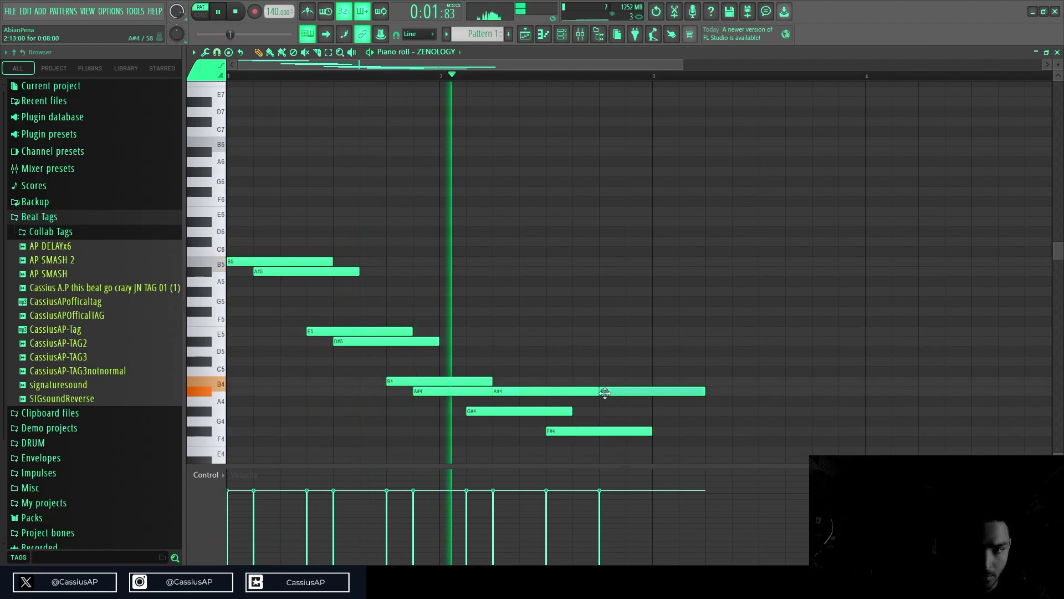
key("space")
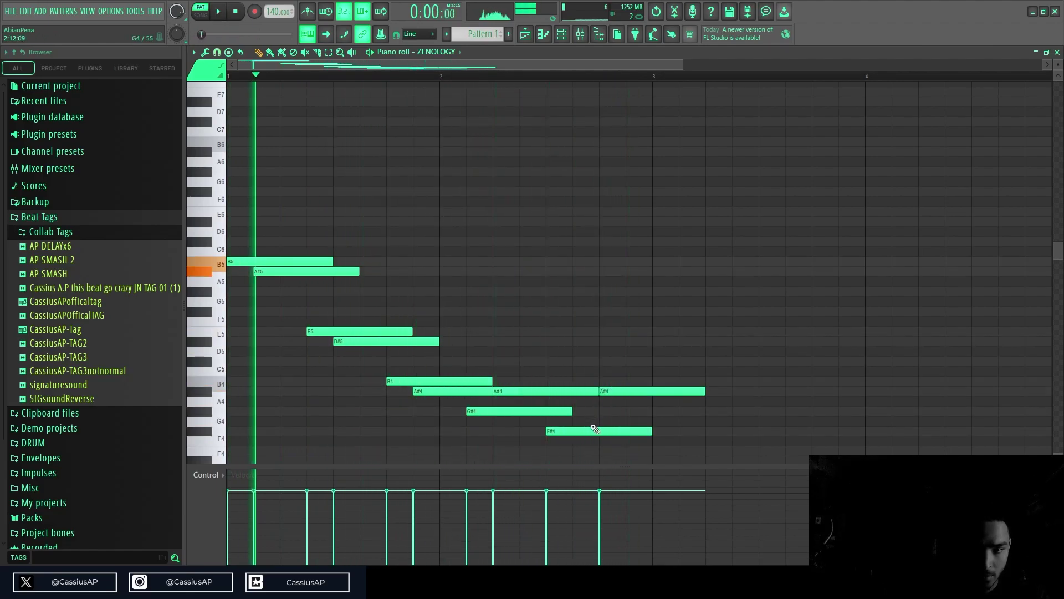
left_click_drag(704, 392, 657, 405)
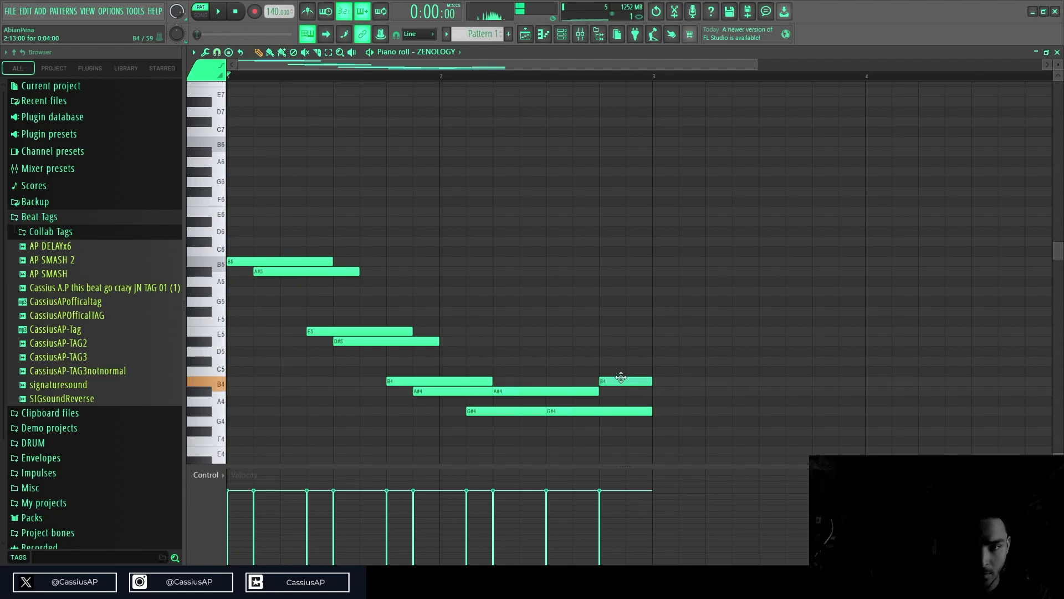
- Duplicate the two-bar phrase into bars 3 and 4, deselect the copied notes and play the result
key("ctrl+b")
key("space")
scroll(615, 387, "down", 3)
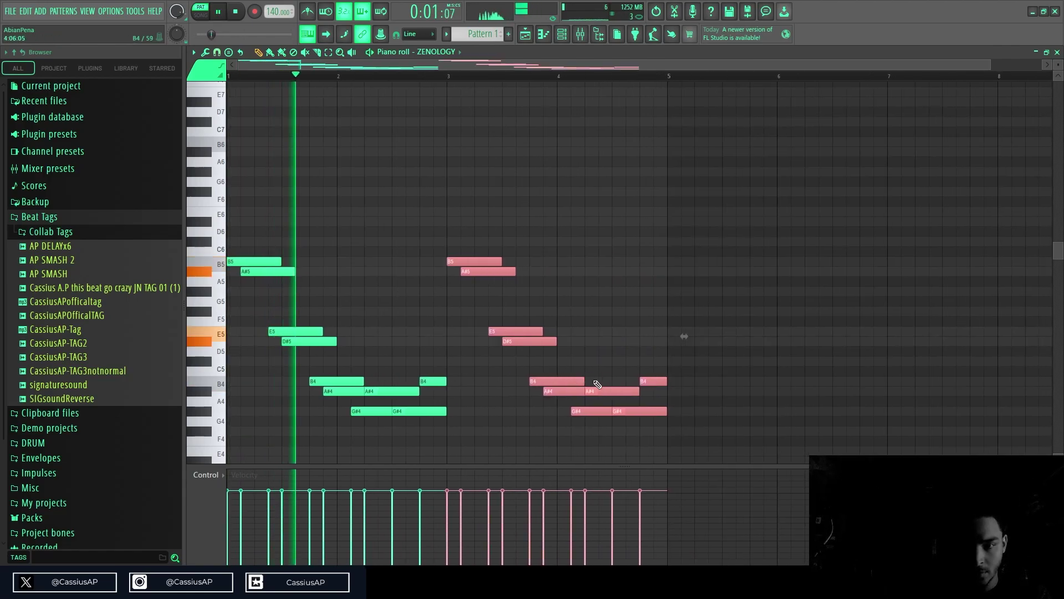
key("ctrl+d")
left_click(434, 381, "ctrl")
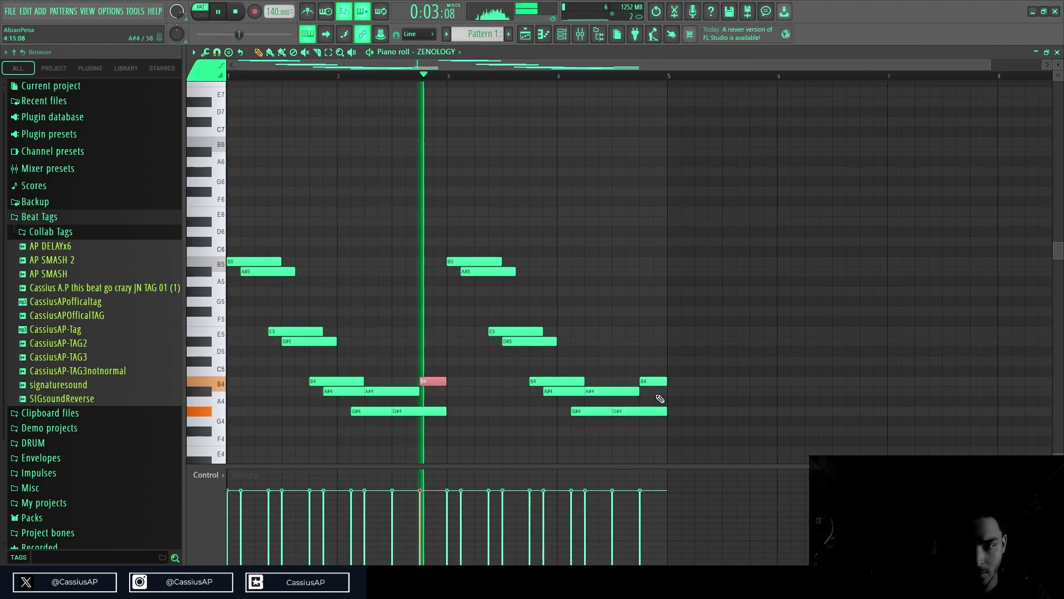
left_click(640, 344, "ctrl")
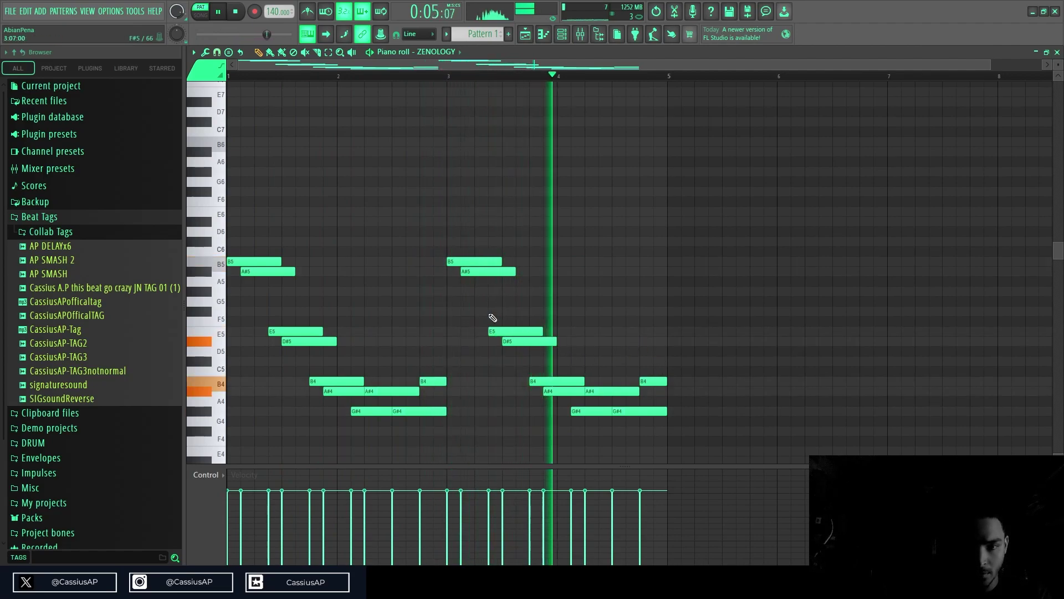
key("space")
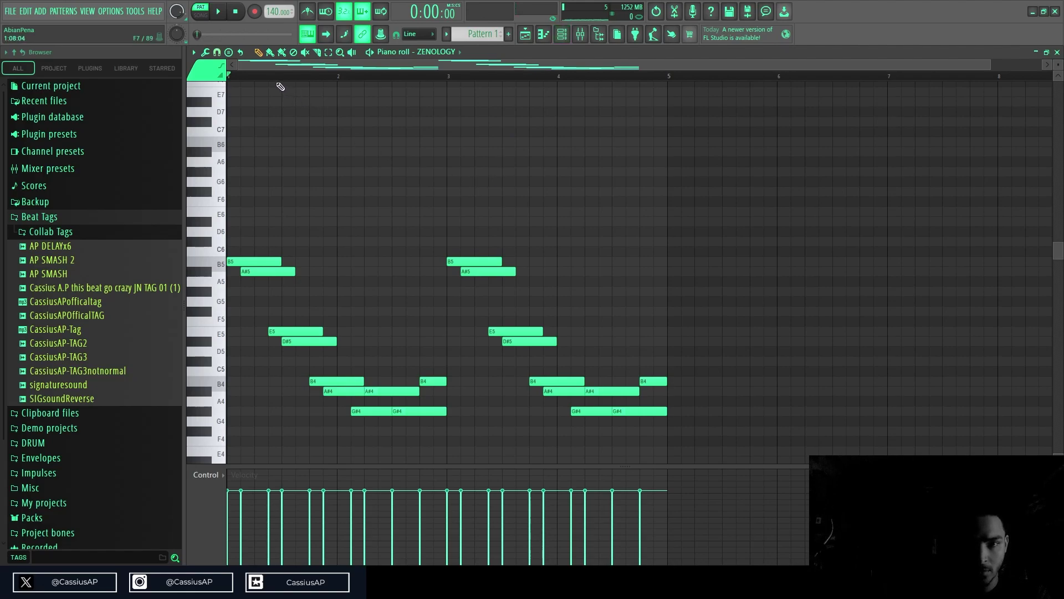
- Add short E6, D#6 and B5 notes above the melody in bar 1, with D#6 starting together with E5
key("space")
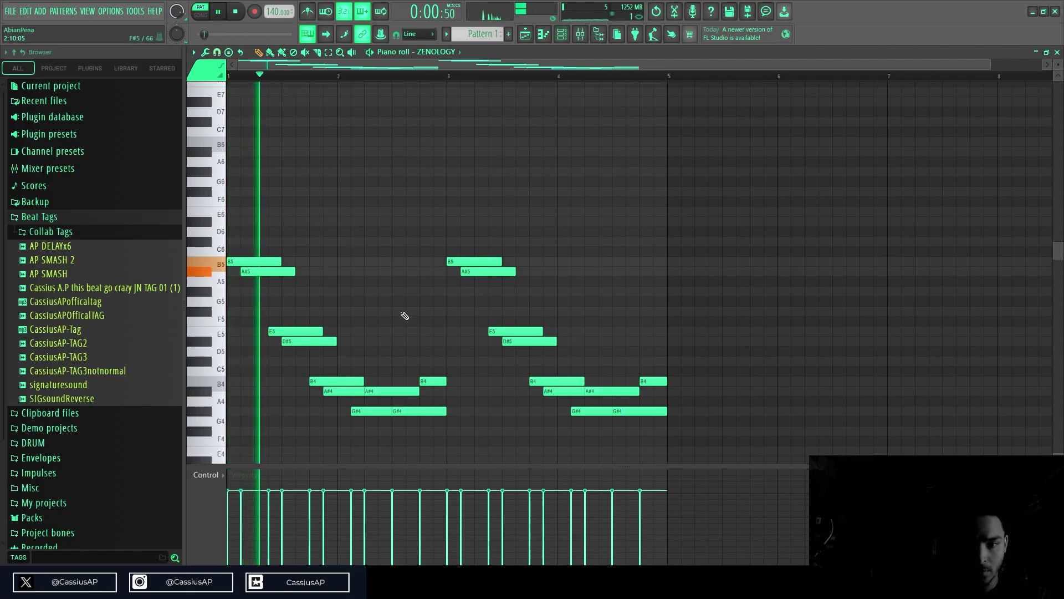
scroll(395, 315, "down", 2)
key("space")
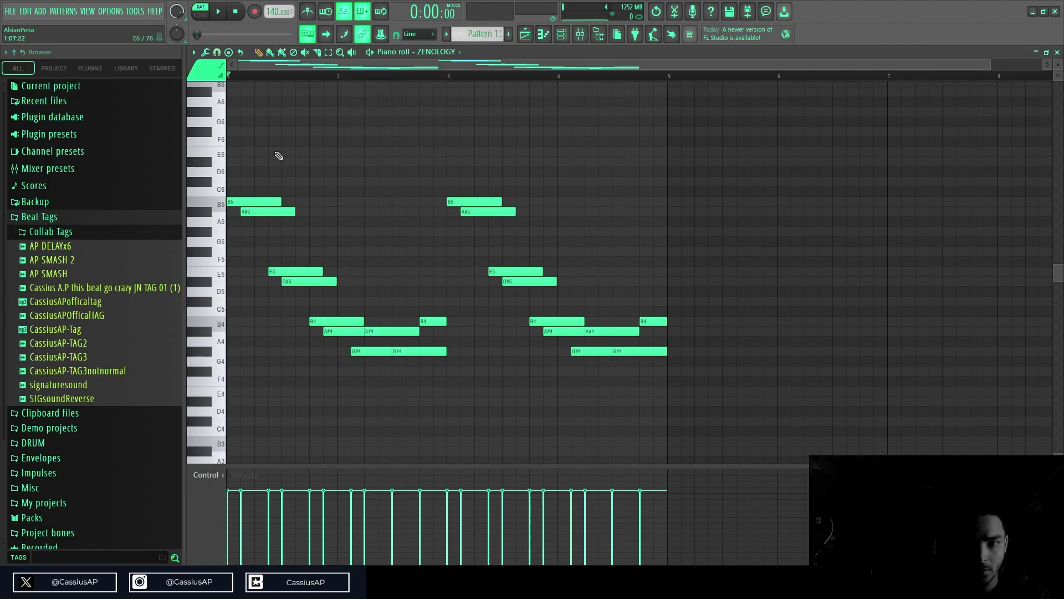
scroll(272, 183, "up", 2)
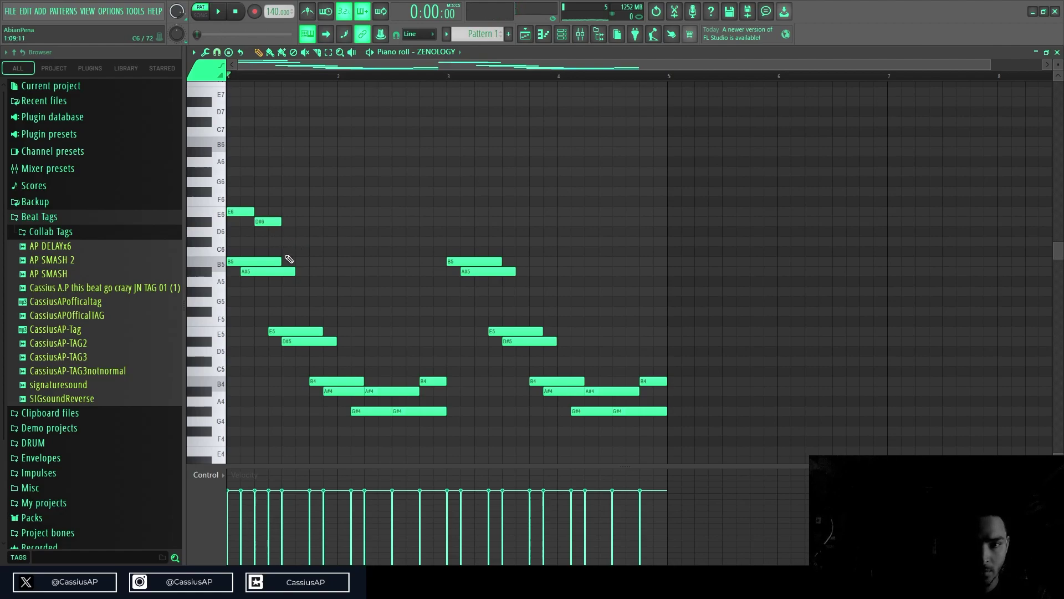
key("space")
key("space")
left_click_drag(294, 271, 309, 271)
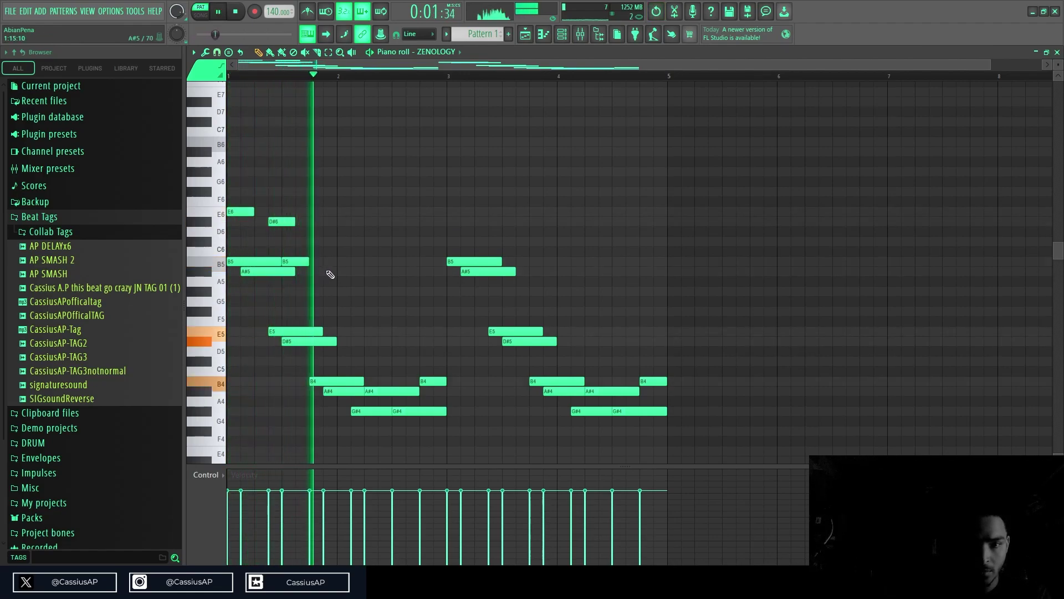
- Copy the added E6, D#6 and B5 notes from bar 1 to the same position in bar 3
left_click(305, 262, "ctrl")
left_click_drag(326, 236, 459, 217)
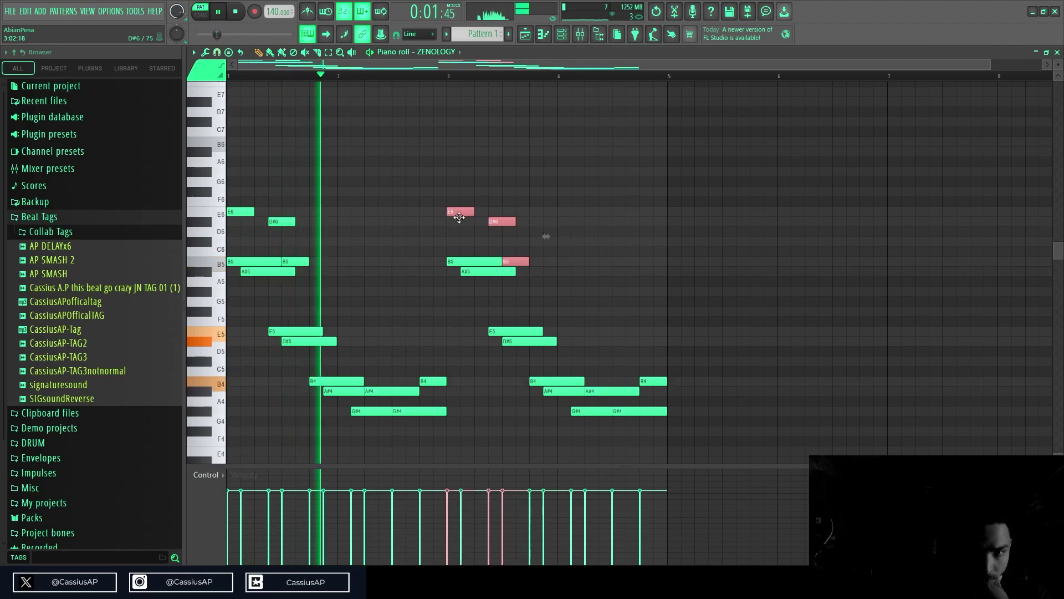
left_click(578, 268, "ctrl")
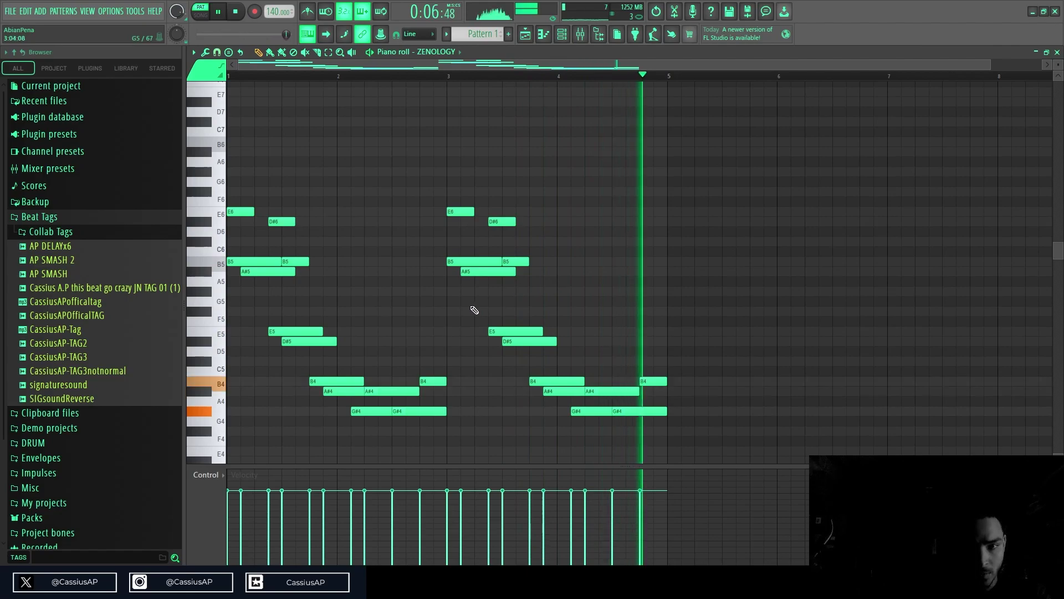
- Try layering an offset copy of all the notes over the melody at different positions, and delete that copy
key("ctrl+a")
key("space")
left_click_drag(260, 269, 303, 267)
key("space")
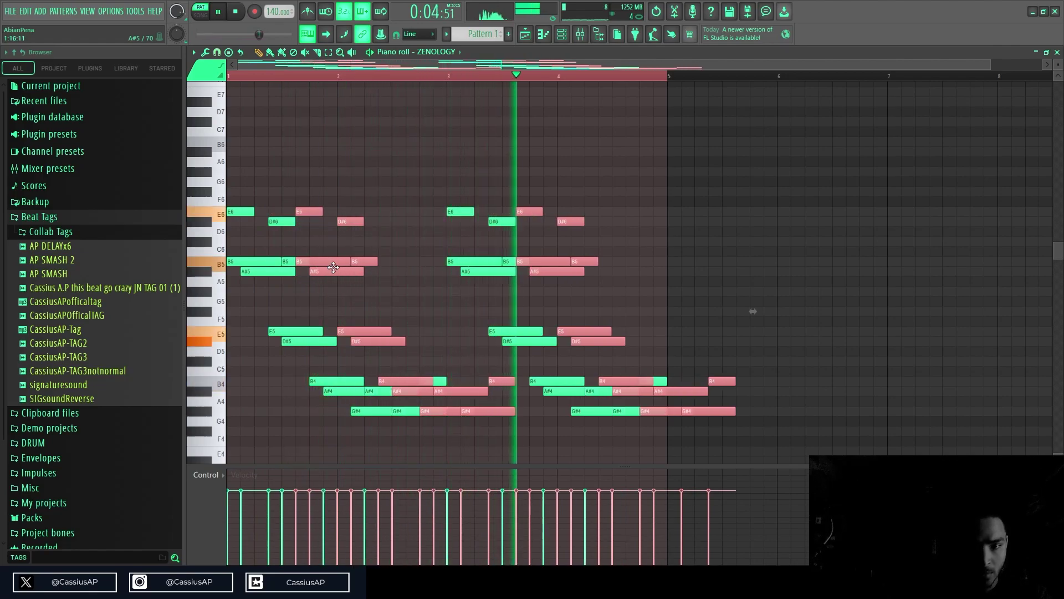
left_click_drag(304, 268, 370, 268)
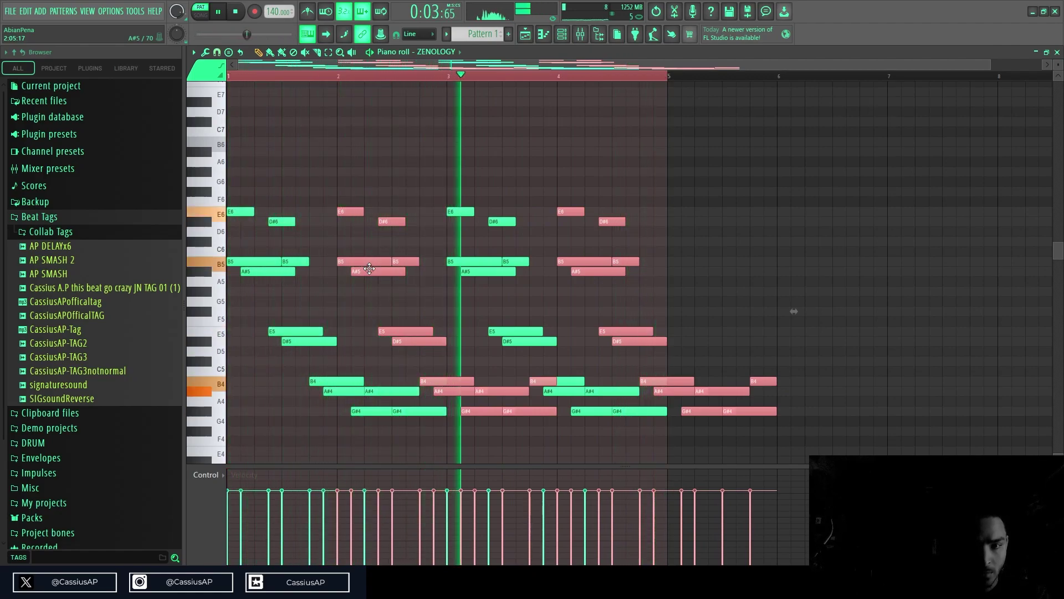
key("Delete")
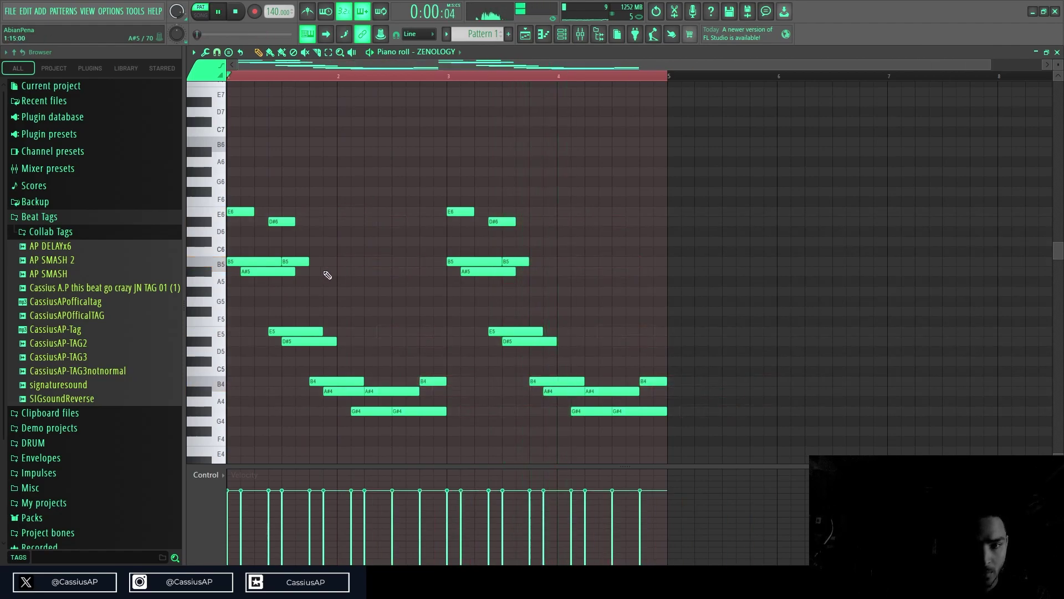
- Add consecutive A#5, G#5 and B5 notes above the end of bar 2 and copy them to the end of bar 4
key("ctrl+a")
key("space")
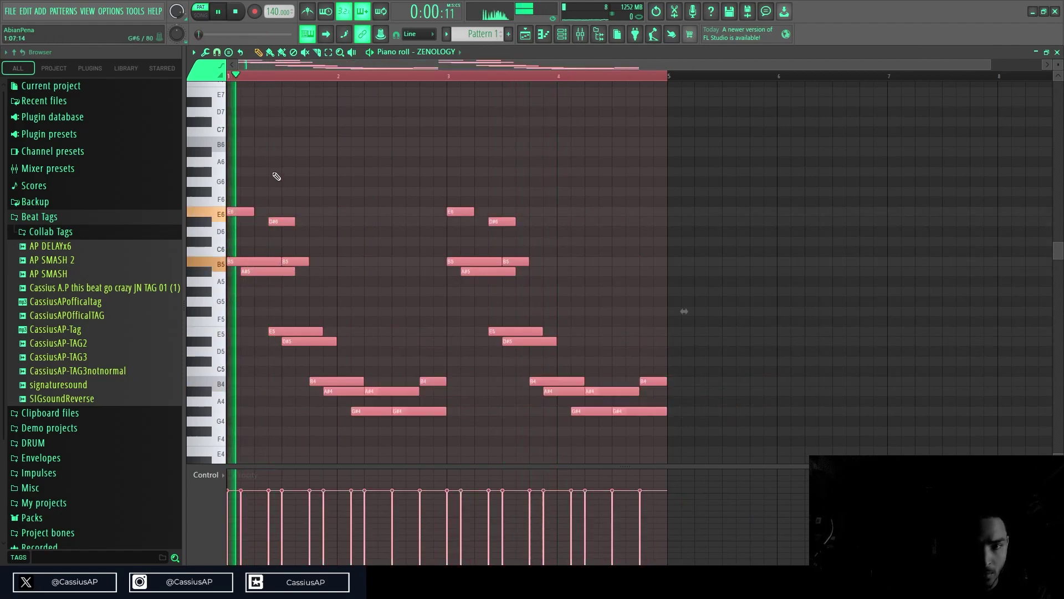
left_click(276, 176)
left_click(369, 271)
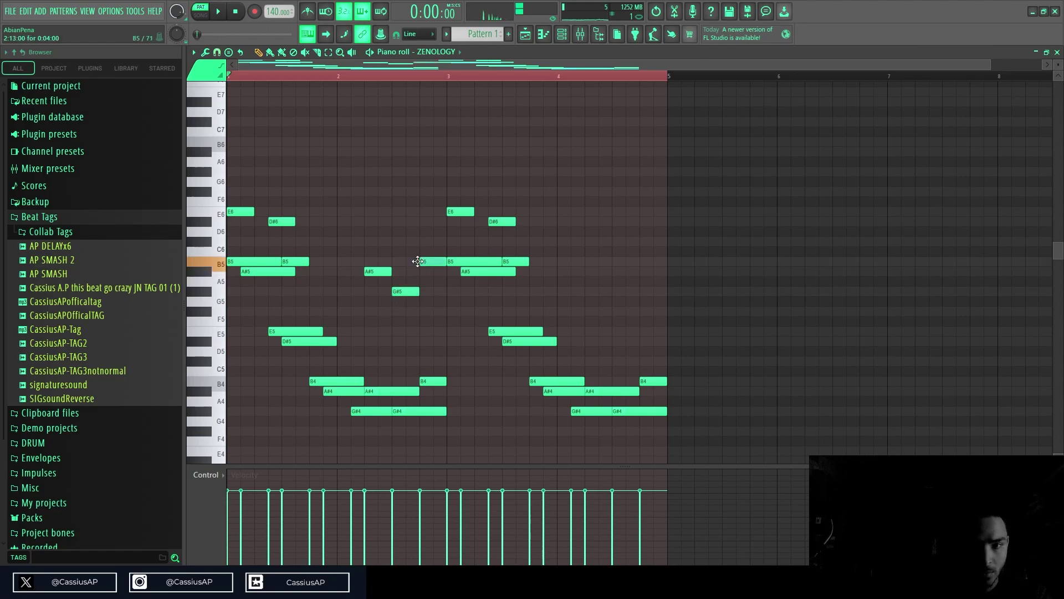
left_click_drag(428, 307, 586, 273)
left_click(622, 161, "ctrl")
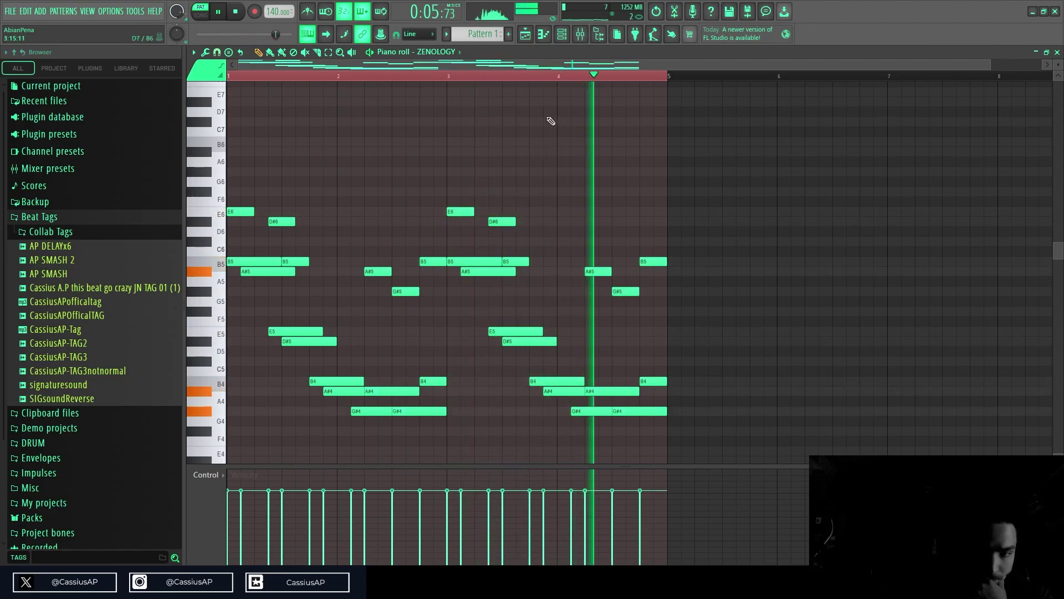
scroll(534, 141, "down", 3)
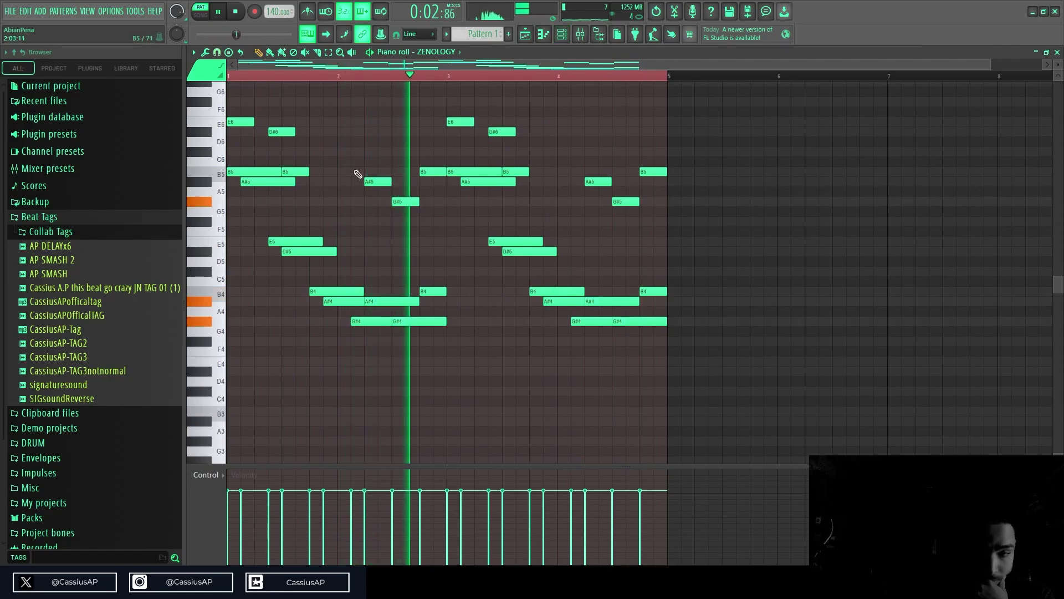
left_click_drag(635, 466, 632, 84)
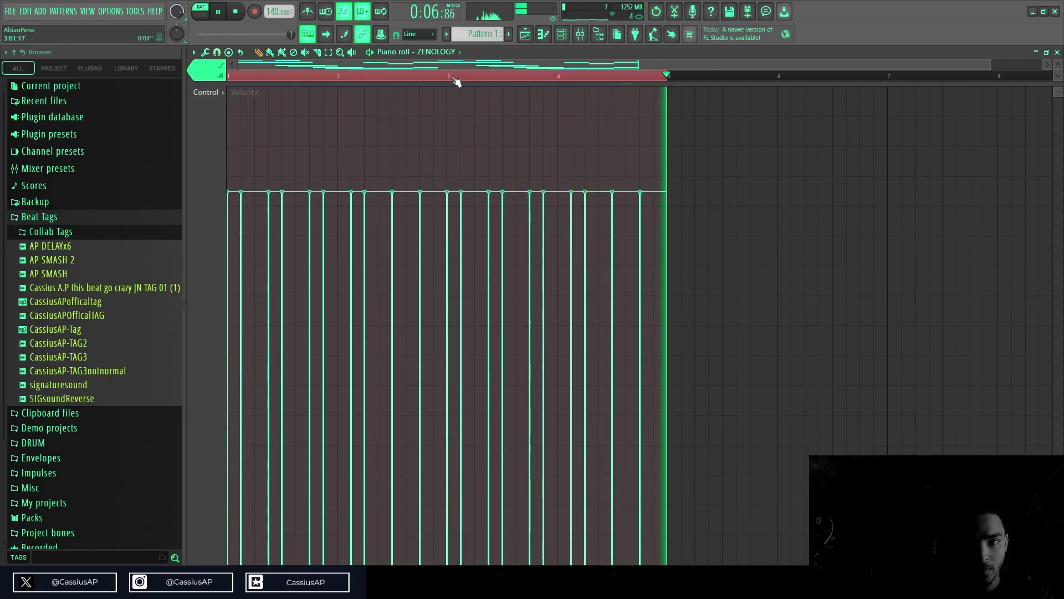
left_click_drag(453, 84, 435, 473)
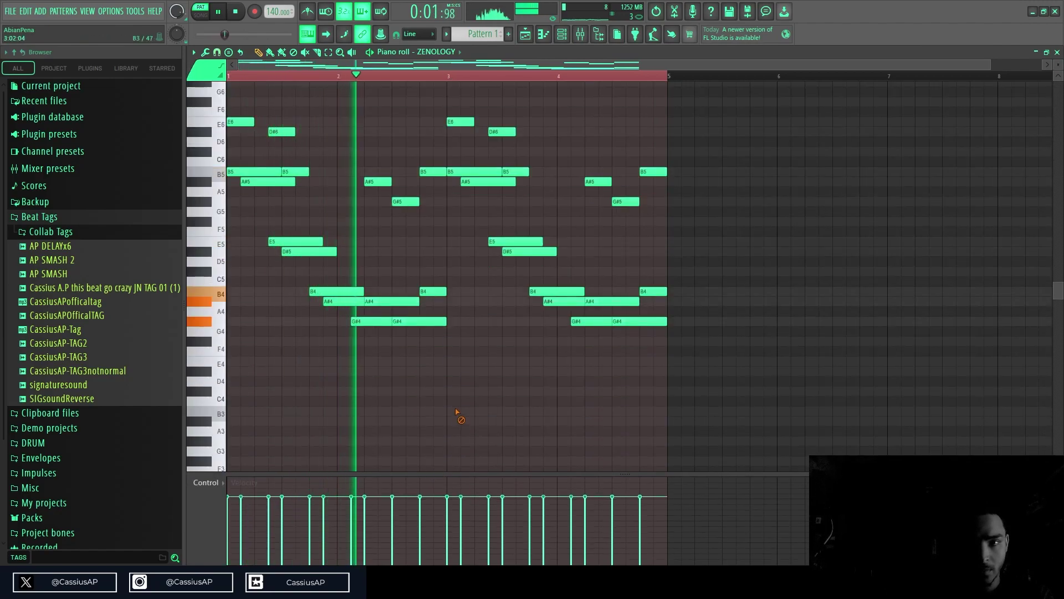
- Route ZENOLOGY to mixer insert 1 and add a second ZENOLOGY on insert 2 with the Lost Paradise preset
left_click(595, 36)
key("space")
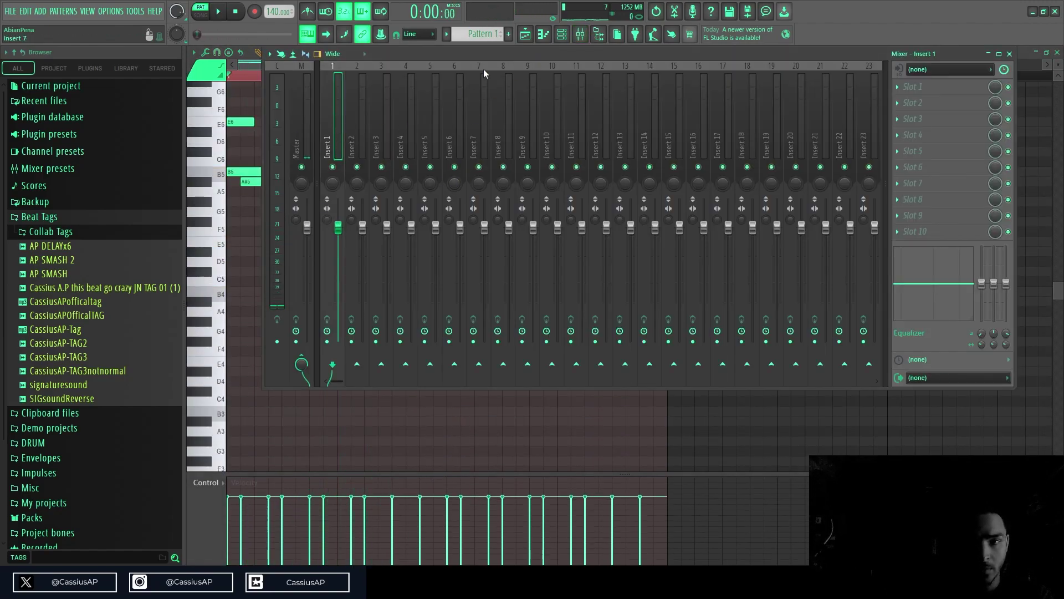
left_click(562, 36)
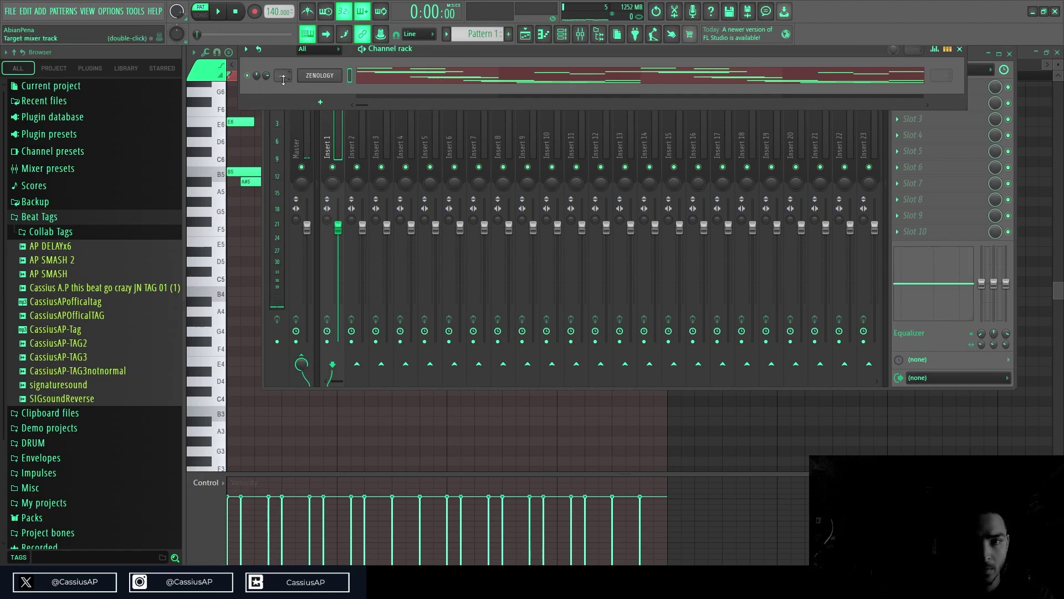
left_click(319, 79)
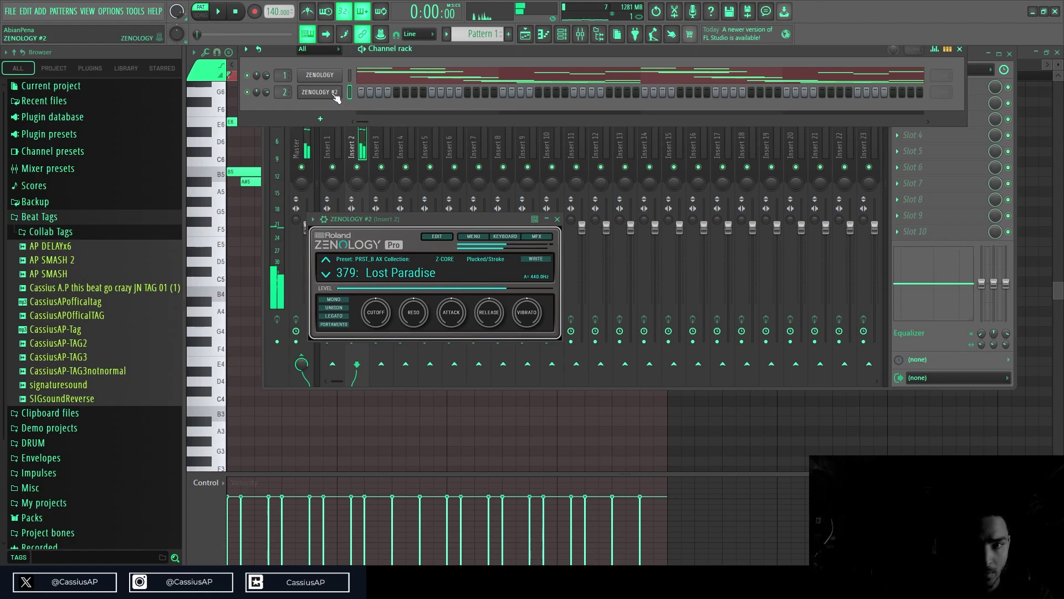
- Paste the melody into the ZENOLOGY #2 channel and transpose all its notes up one octave
key("space")
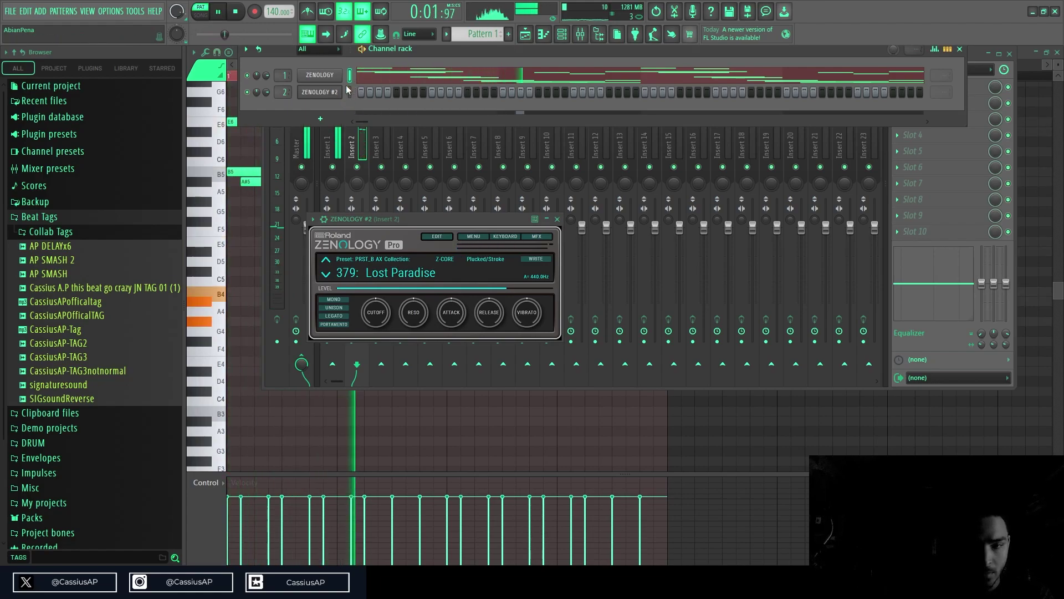
key("ctrl+v")
left_click(410, 96)
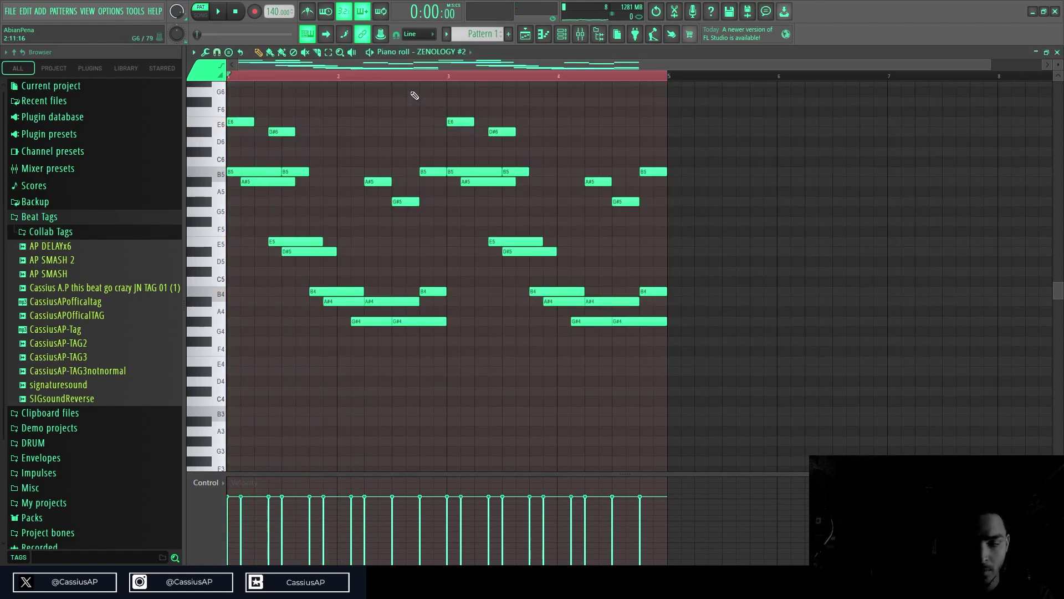
key("ctrl+Up")
key("ctrl+a")
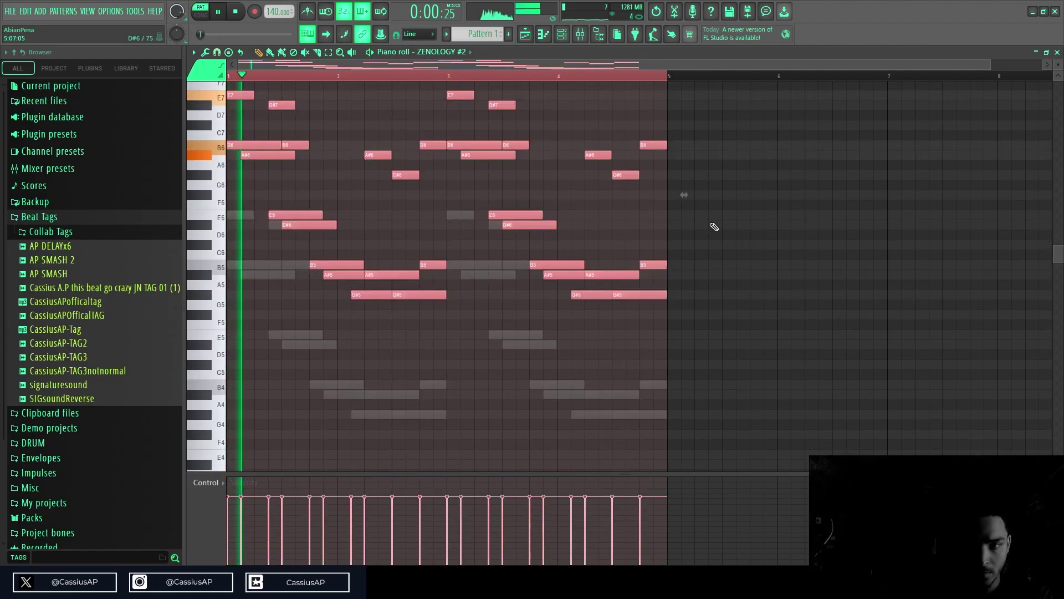
- Compress all the ZENOLOGY #2 notes to half their timing so the four-bar melody ends exactly at bar 3
key("space")
left_click_drag(684, 195, 456, 194)
scroll(405, 240, "up", 2)
scroll(405, 240, "up", 3)
left_click_drag(594, 221, 621, 228)
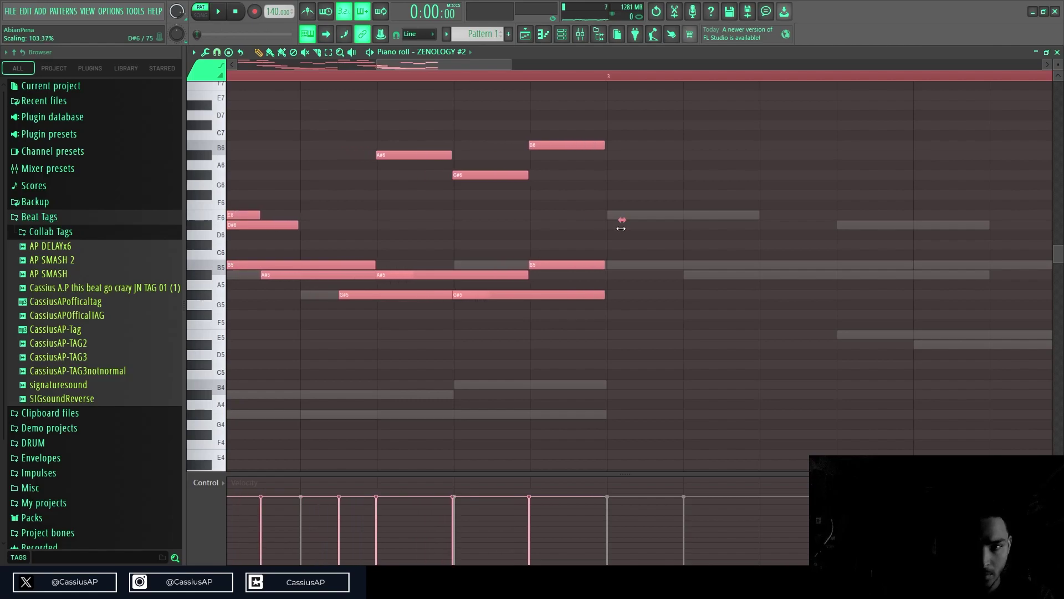
scroll(611, 234, "up", 3)
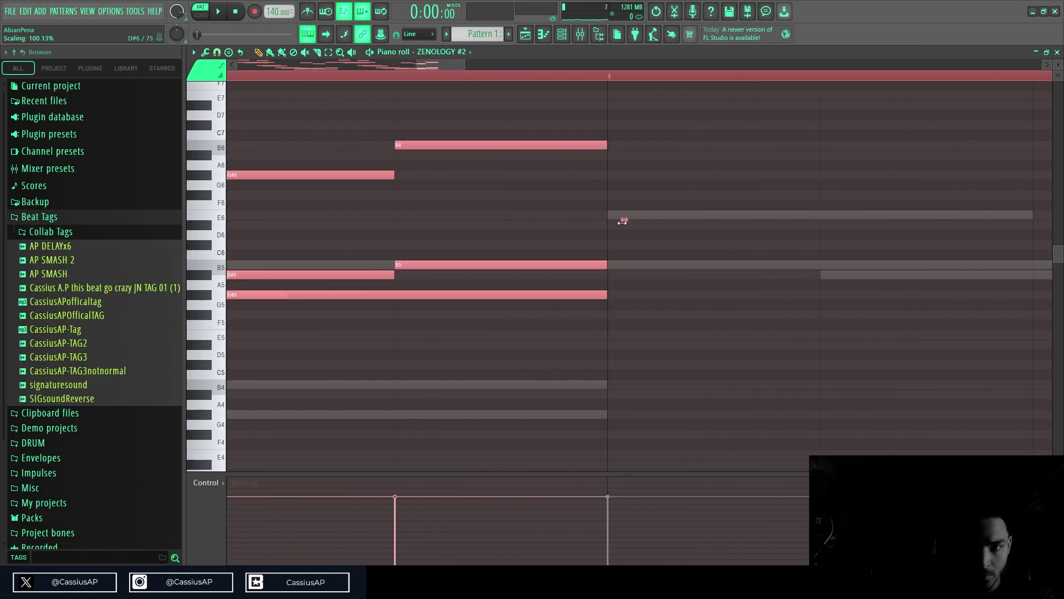
scroll(591, 260, "down", 6)
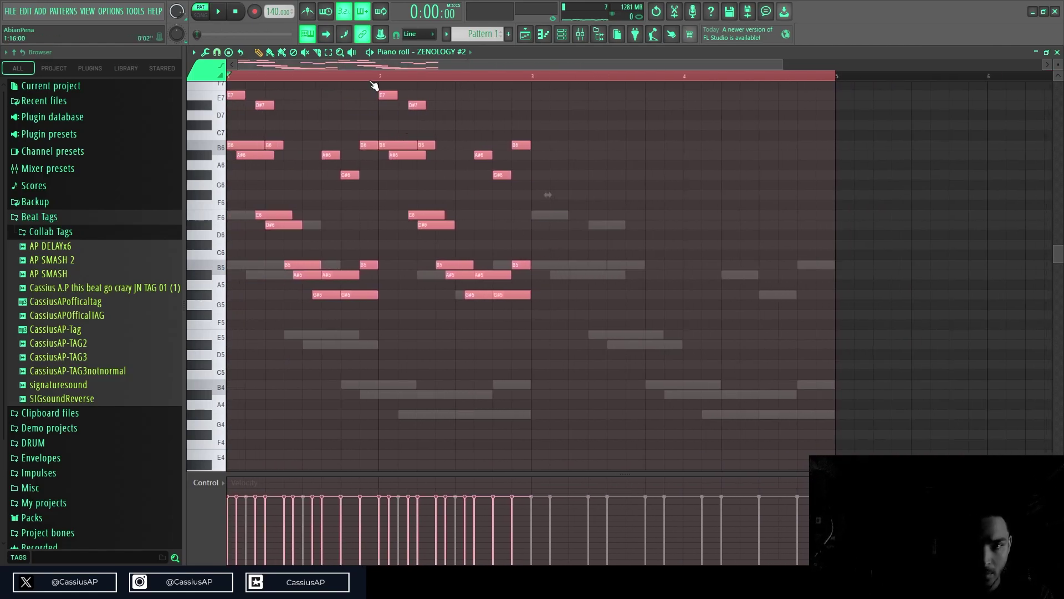
- Clear the timeline and note selection and play both layers together
double_click(373, 79)
left_click_drag(372, 80, 111, 106)
key("space")
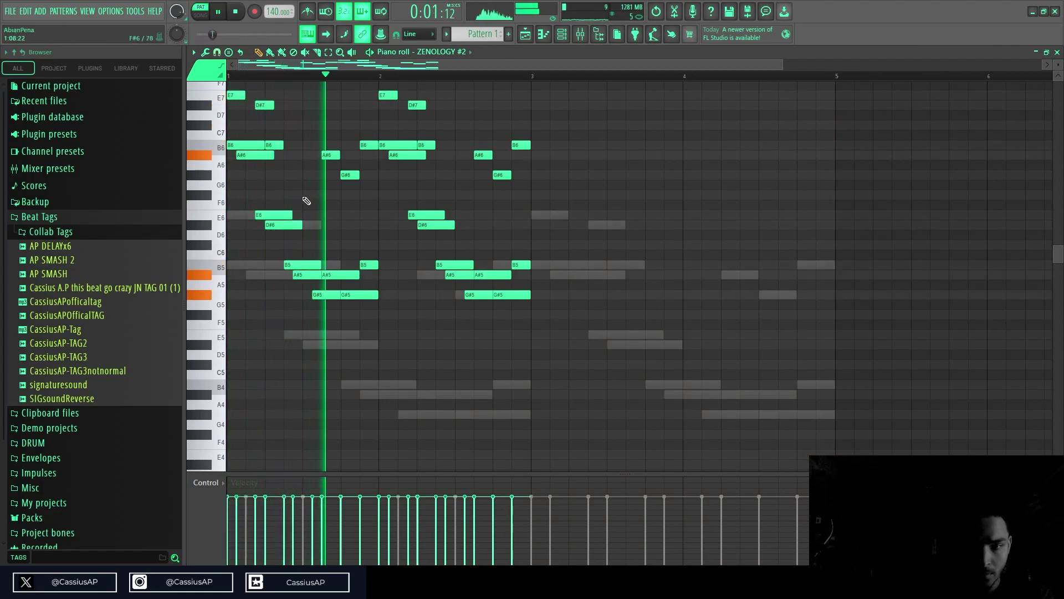
- Slice the ZENOLOGY #2 B5 and A#5 notes at mid-bar 1 and shift everything after the cut to start at bar 2
key("space")
scroll(267, 215, "up", 4)
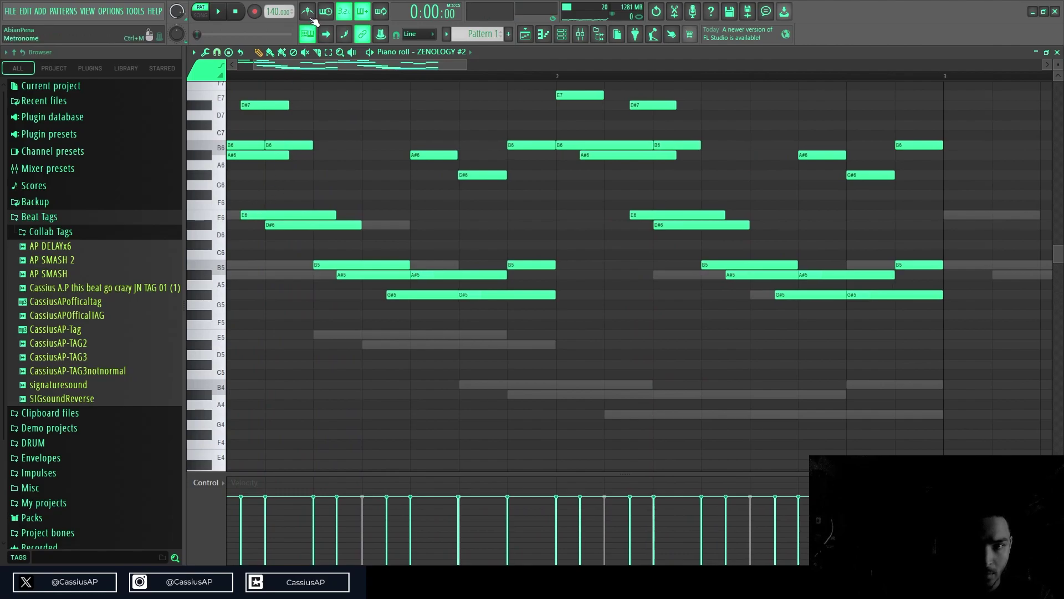
key("space")
left_click_drag(366, 276, 366, 277)
scroll(366, 281, "down", 2)
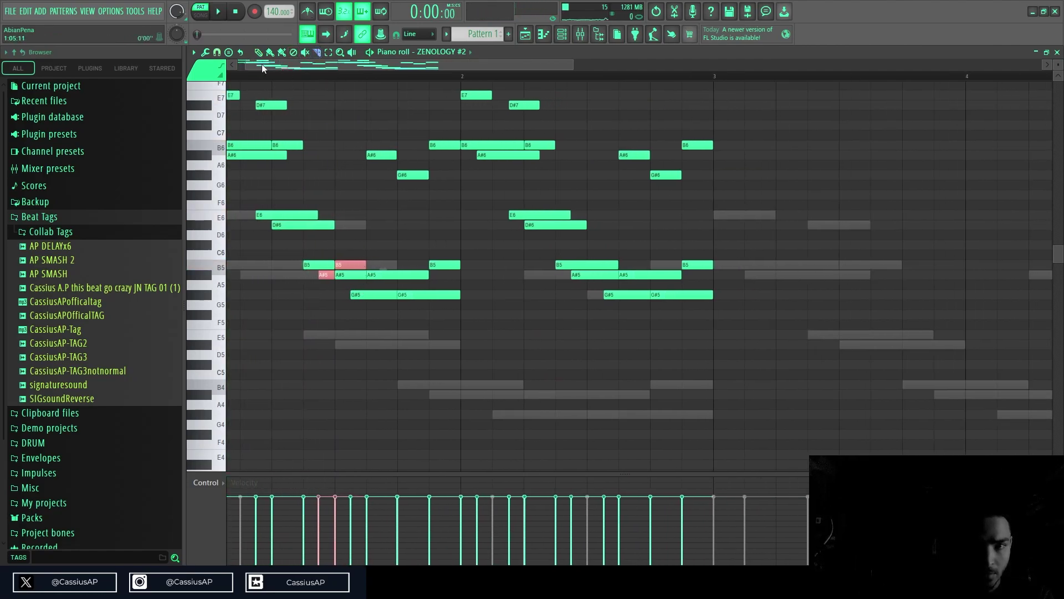
left_click_drag(753, 329, 335, 86)
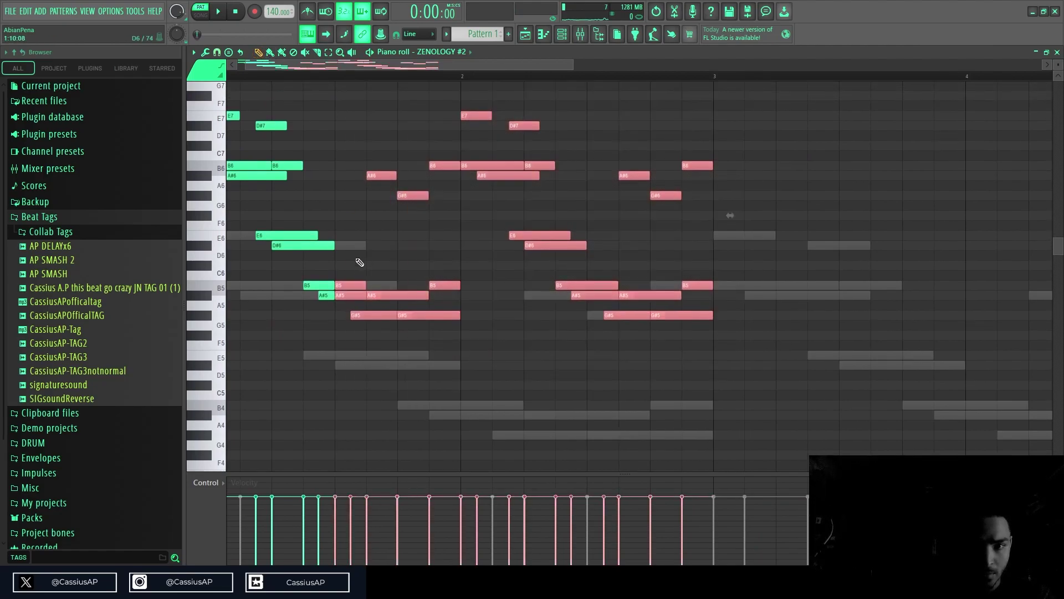
left_click_drag(346, 294, 472, 294)
key("space")
scroll(465, 291, "down", 2)
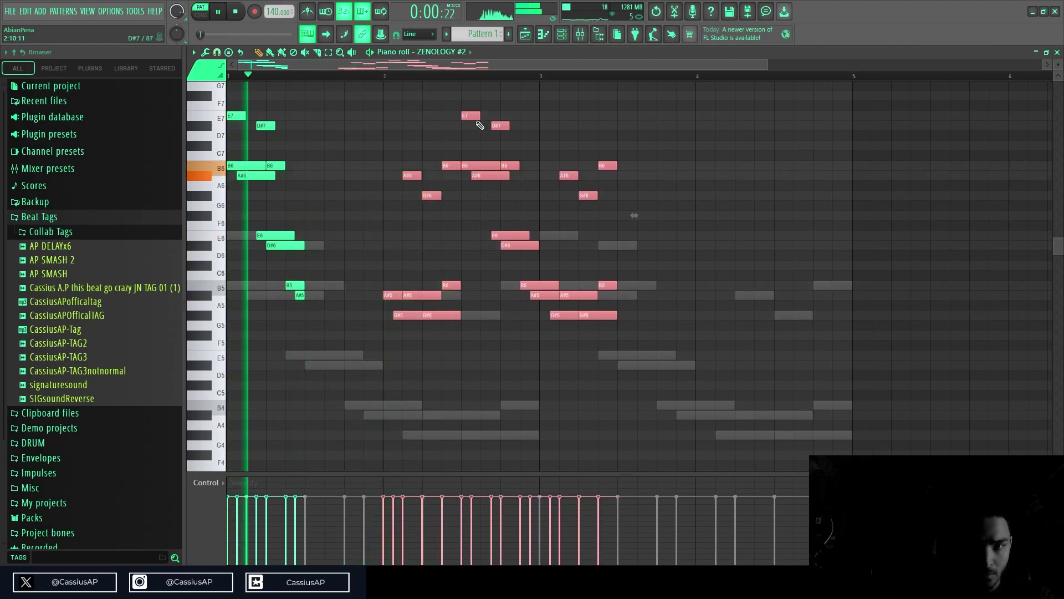
- Move the repeated second phrase to start exactly at bar 3, clear the selection and play the result
left_click_drag(472, 94, 721, 382)
left_click_drag(492, 165, 556, 165)
key("ctrl+d")
left_click(385, 77)
key("space")
key("space")
key("space")
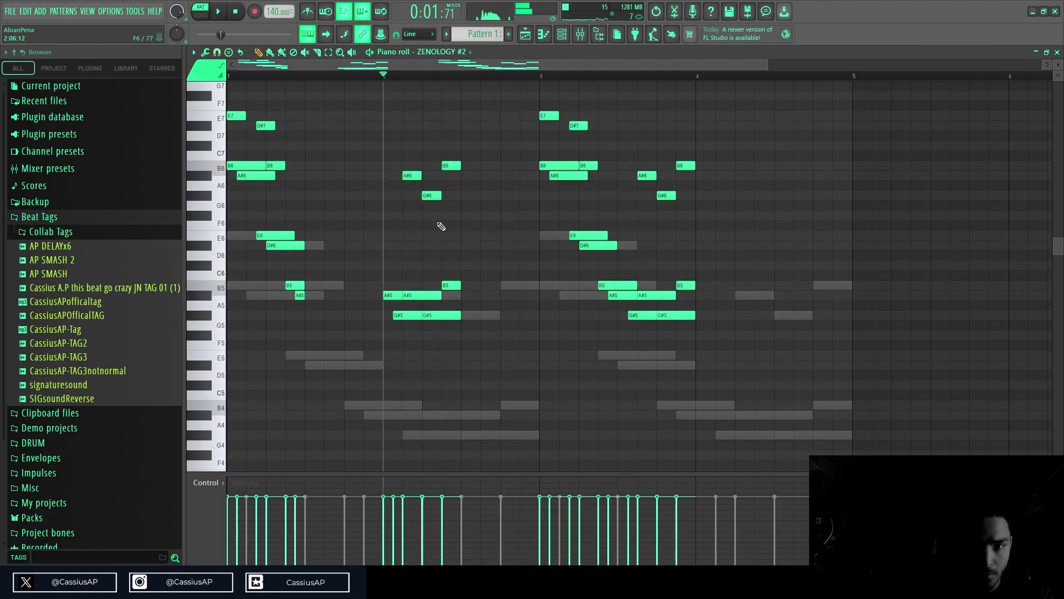
key("space")
- Lower the upper B6 in bar 2 to A#6 and add a short B6 overlapping its end
left_click(463, 165)
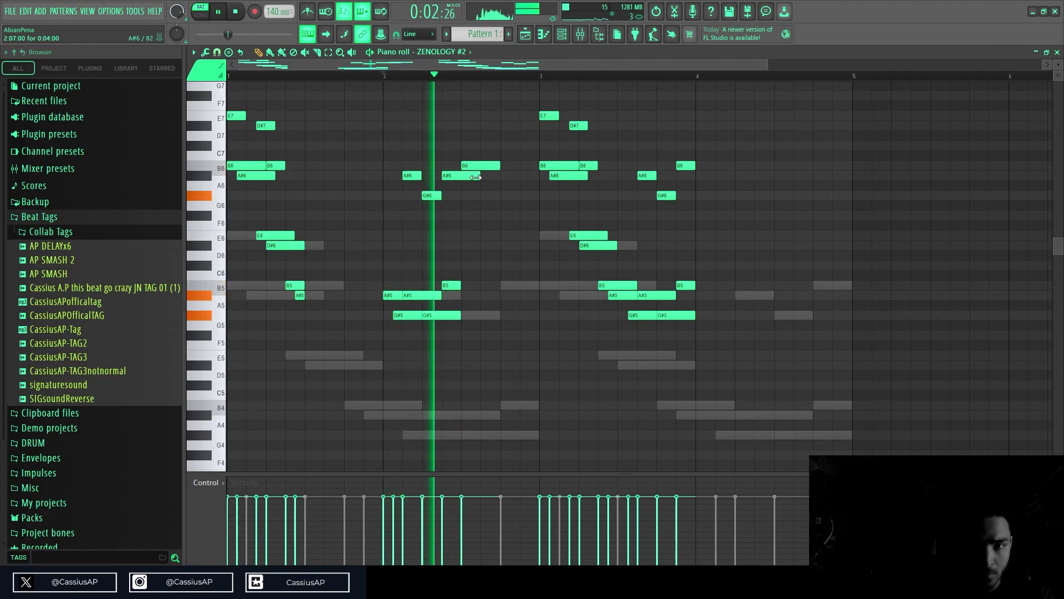
scroll(447, 178, "up", 2)
key("space")
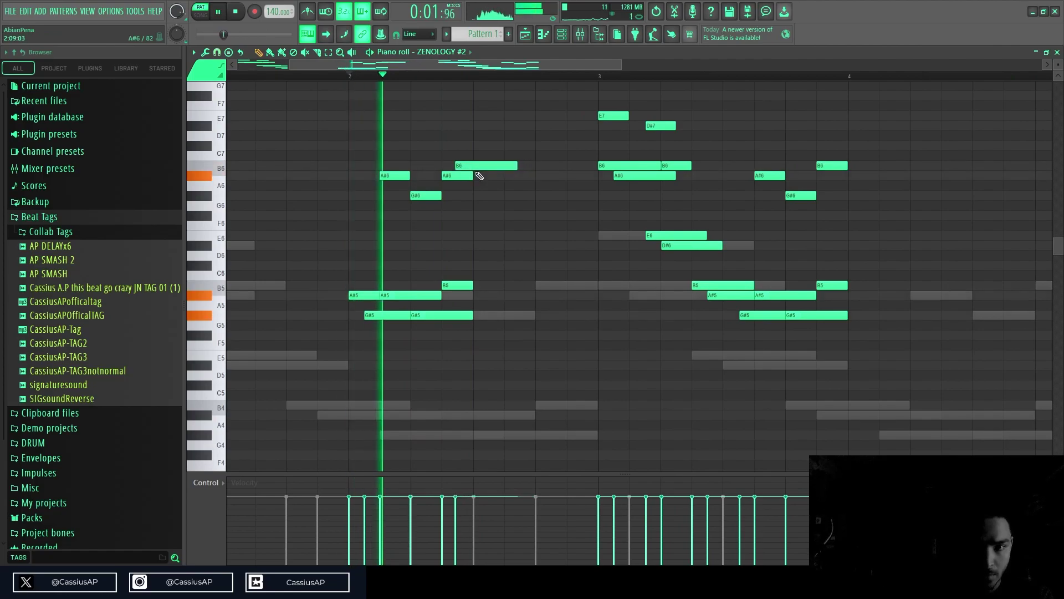
scroll(446, 174, "up", 2)
scroll(447, 175, "up", 2)
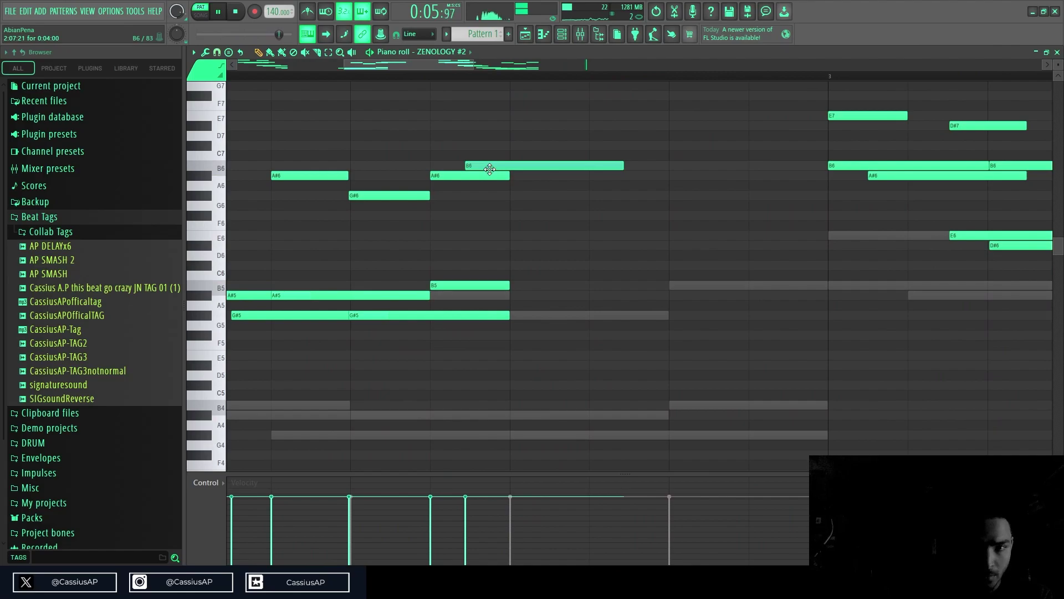
key("space")
left_click_drag(621, 167, 505, 182)
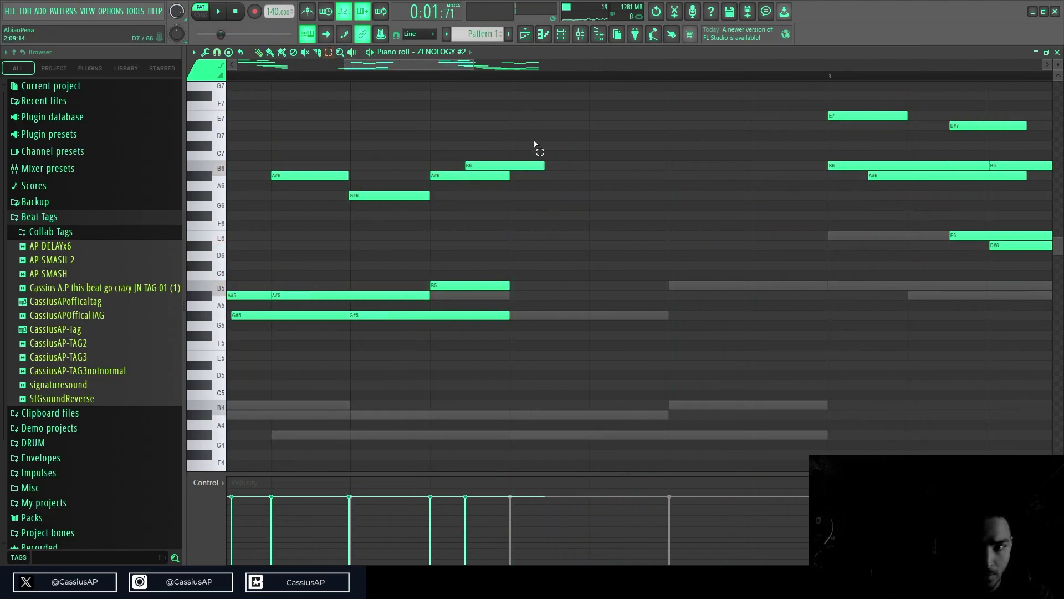
- Delete the phrase in bar 3 and duplicate the edited first two bars into bars 3 and 4
scroll(440, 248, "down", 4)
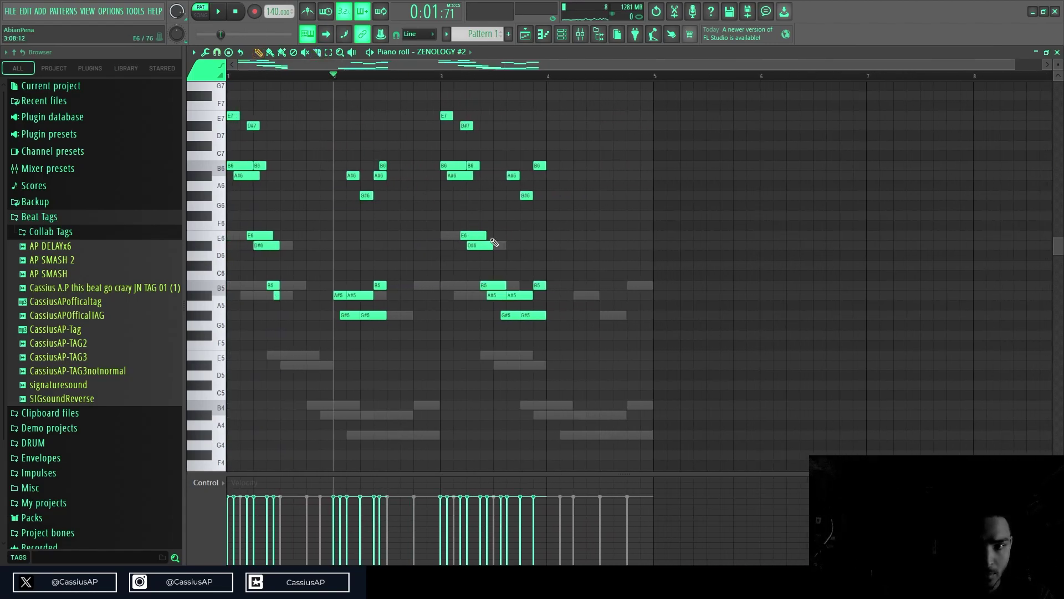
left_click_drag(589, 352, 478, 150)
key("Delete")
scroll(459, 165, "up", 1)
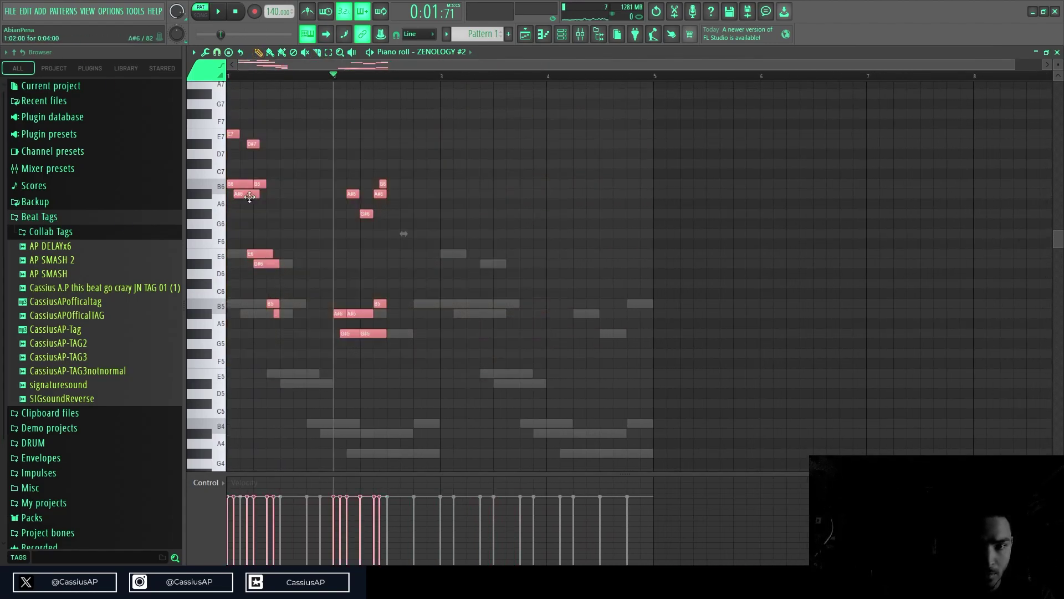
key("ctrl+b")
key("space")
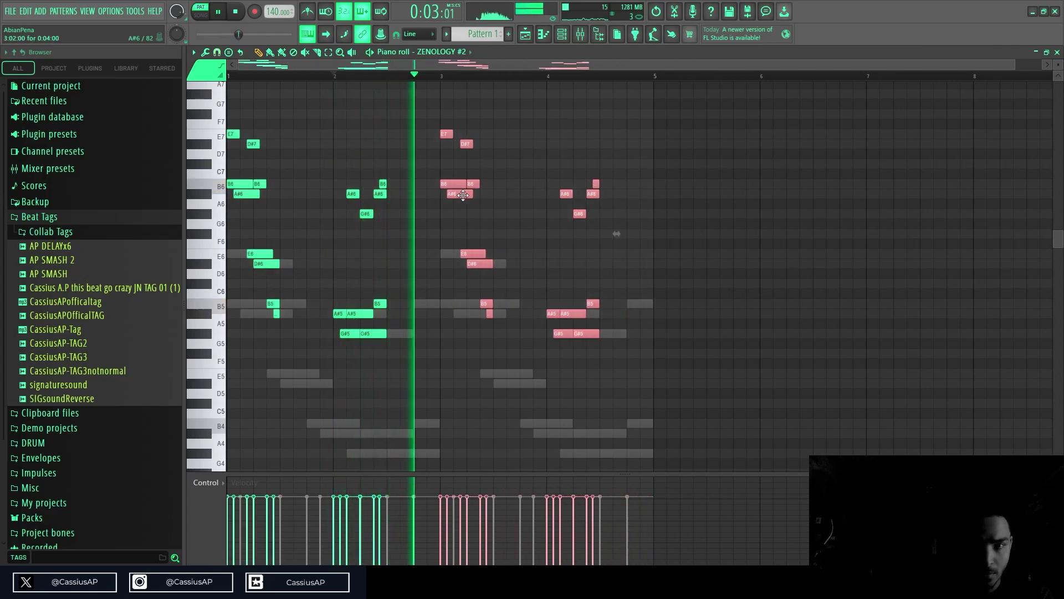
- Lengthen the closing B6 notes of bars 2 and 4 so they ring on almost to the bar's end
left_click(556, 137, "ctrl")
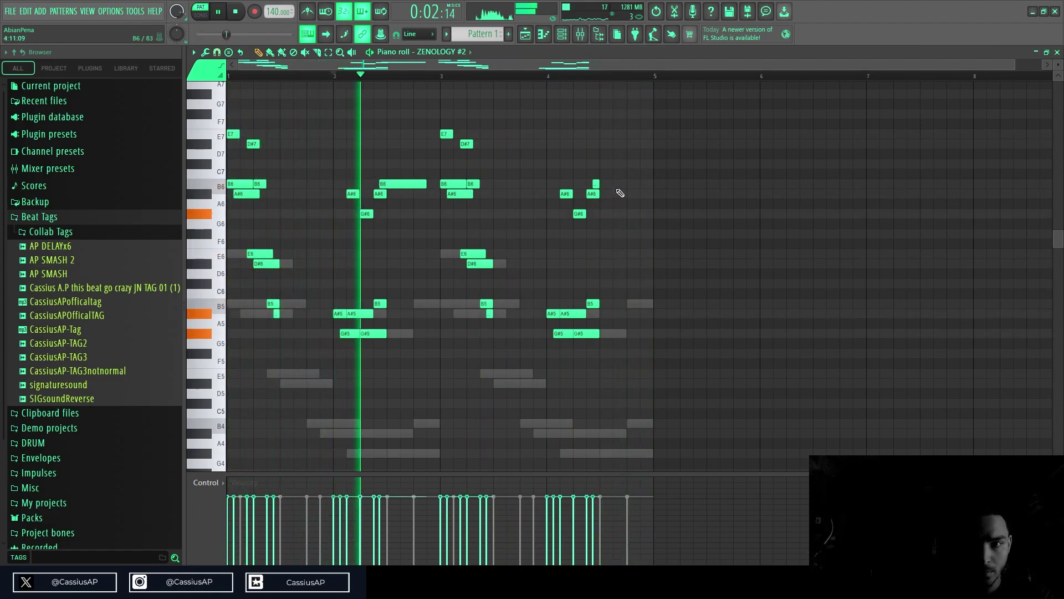
left_click_drag(598, 183, 633, 183)
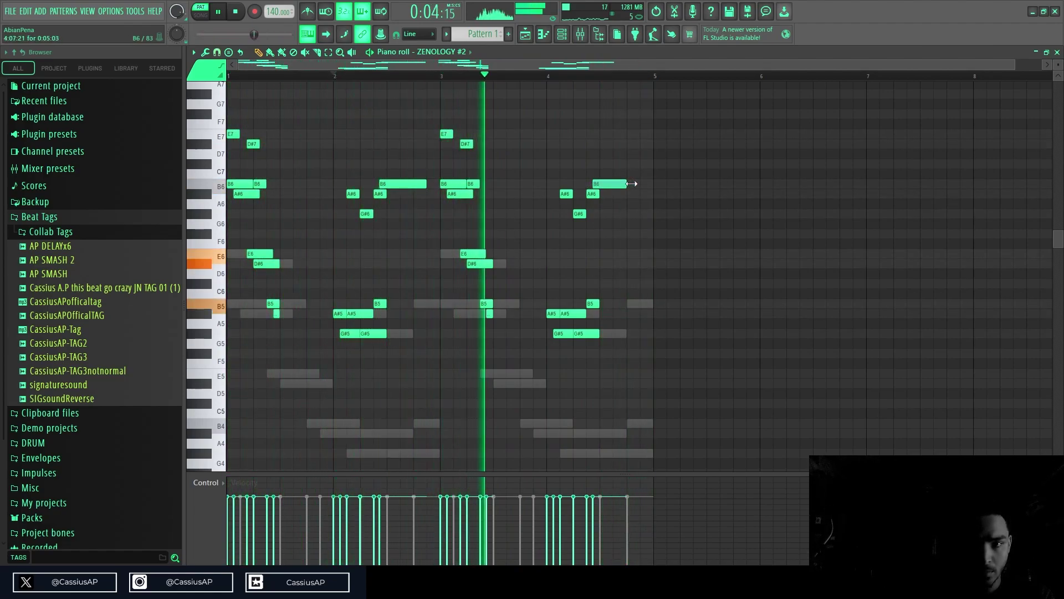
key("space")
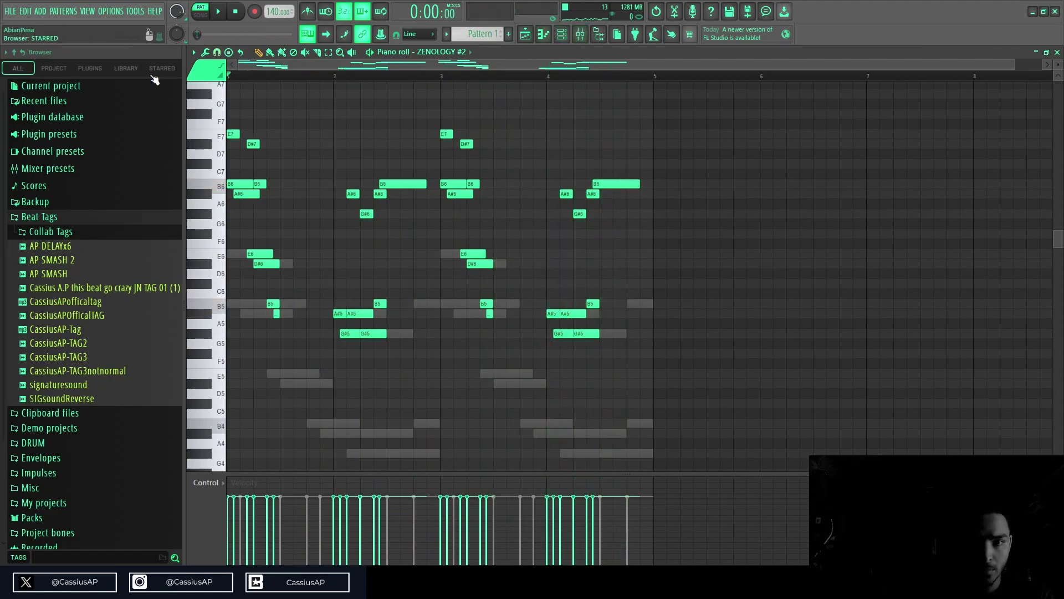
- Load HalfTime in the first effect slot of mixer insert 2 and play the pattern
left_click(581, 34)
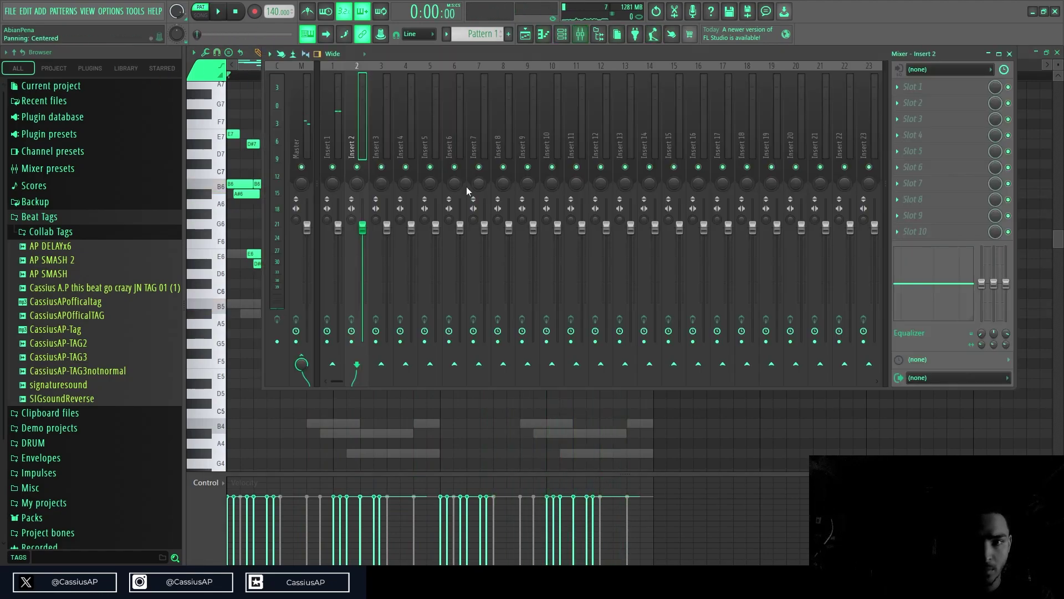
left_click(902, 91)
key("space")
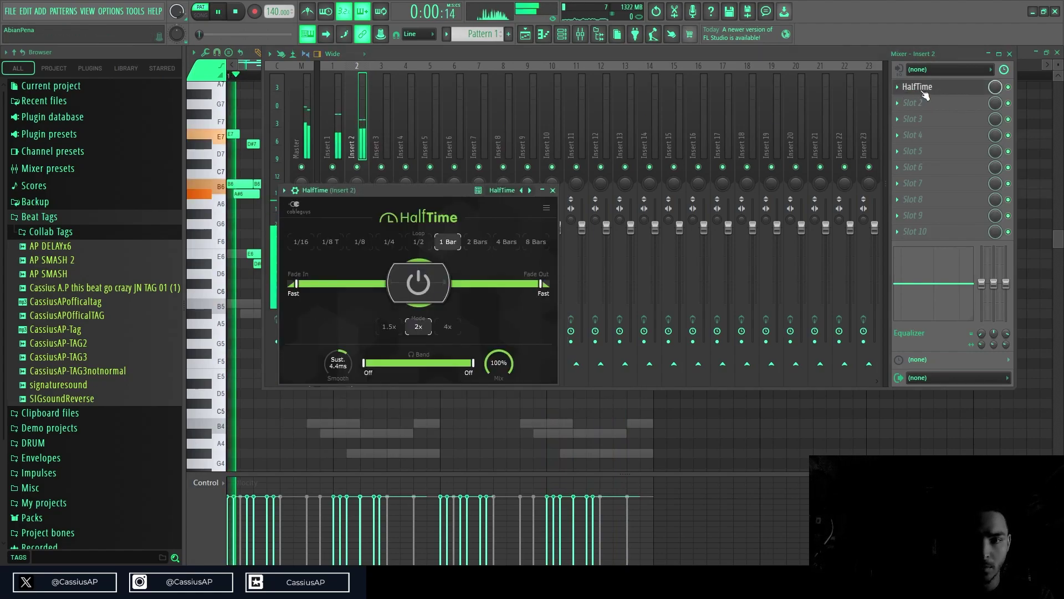
- Transpose all the ZENOLOGY melody notes up one octave and load HalfTime in the first effect slot of mixer insert 1
left_click(570, 40)
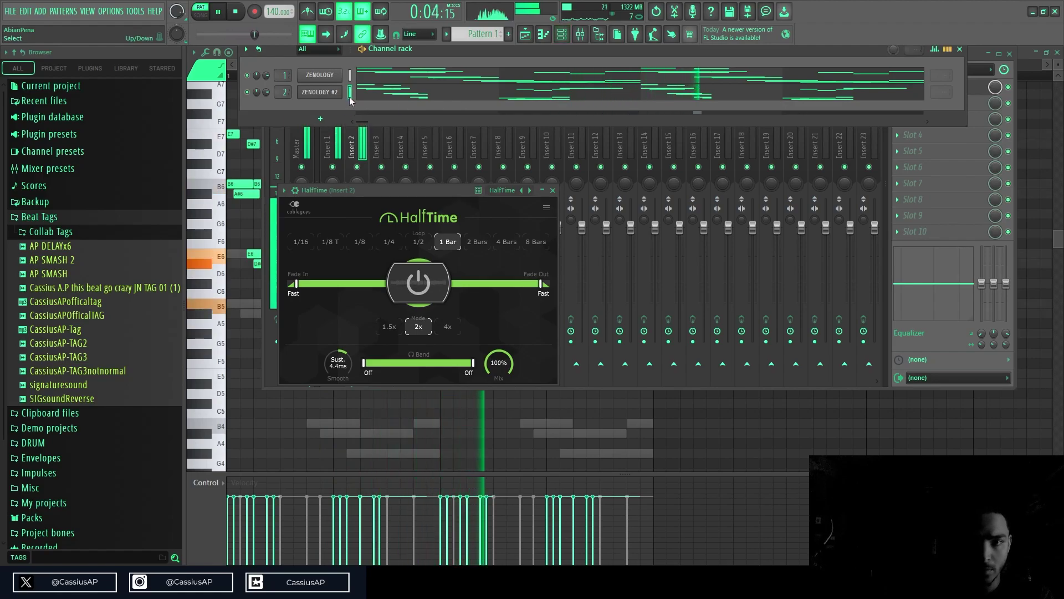
left_click(377, 75)
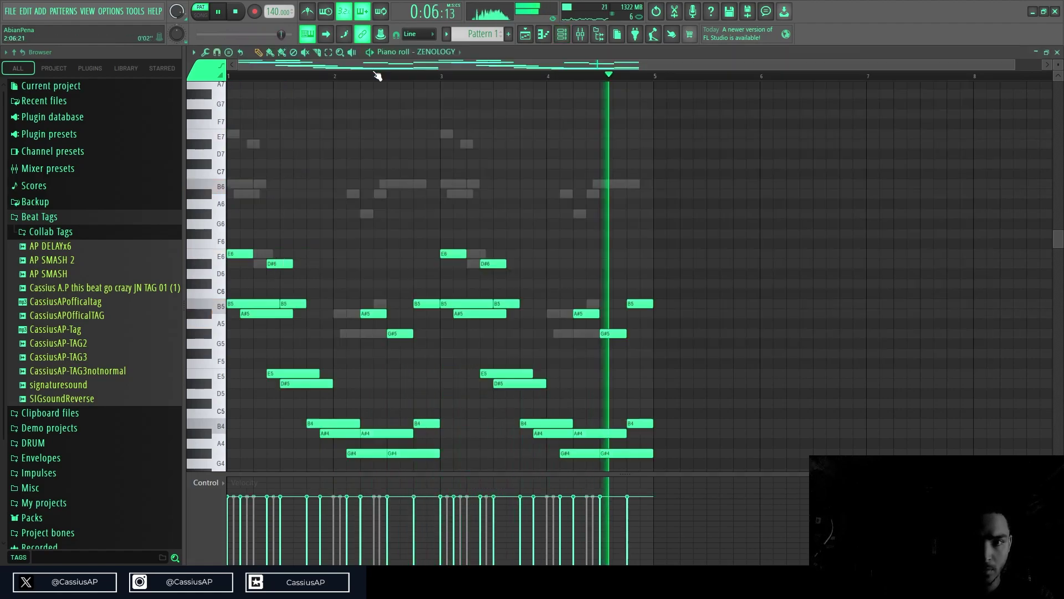
left_click(579, 36)
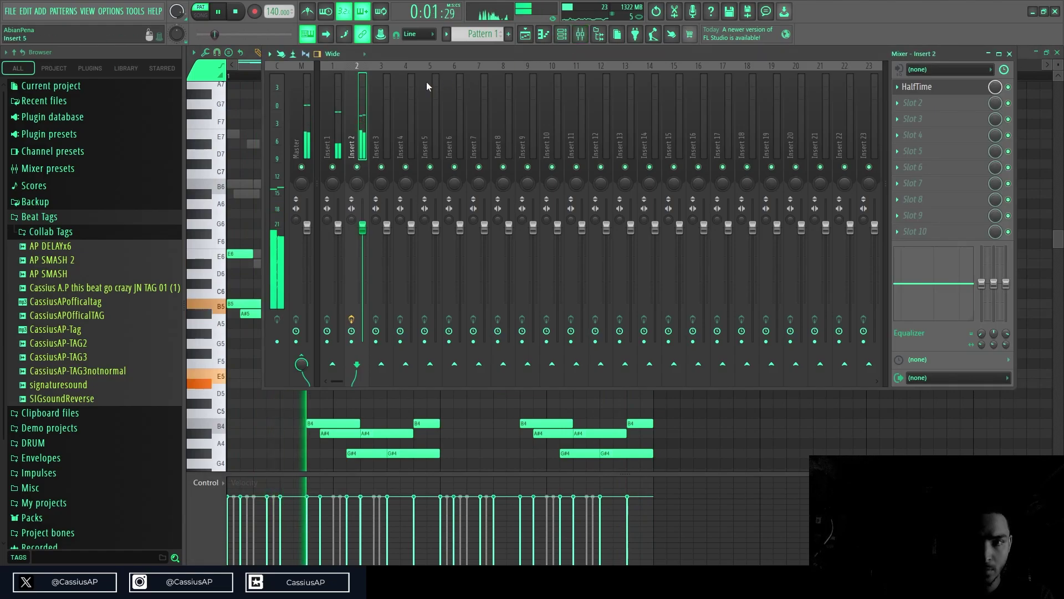
left_click(339, 129)
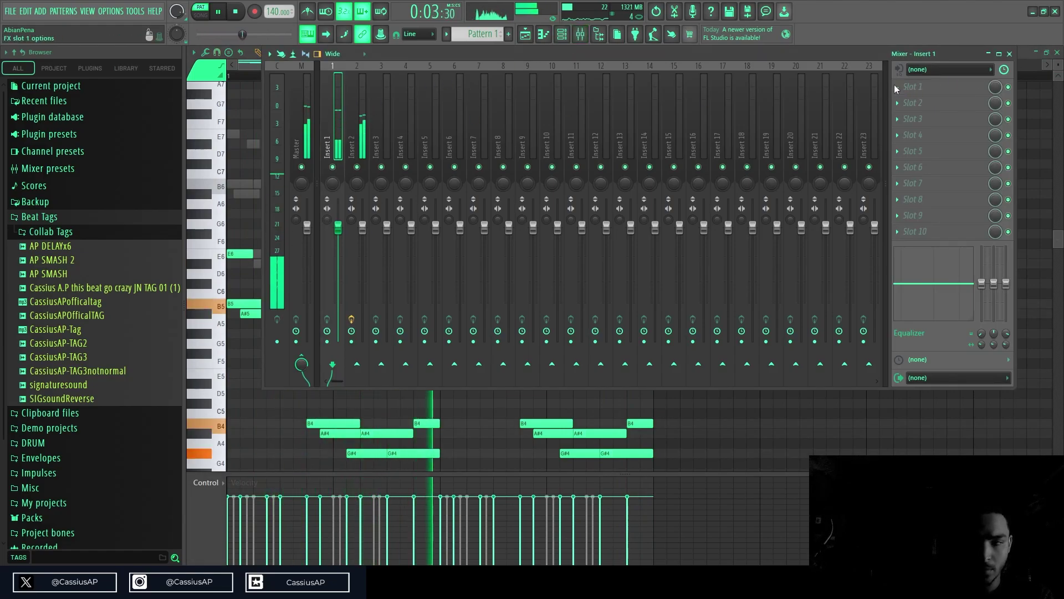
left_click(564, 36)
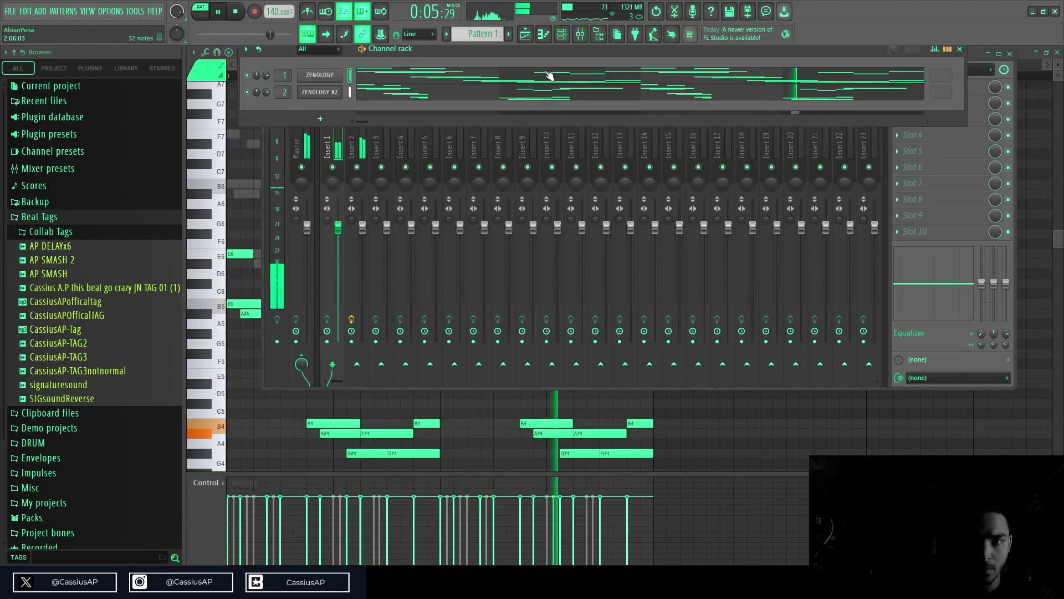
left_click(552, 75)
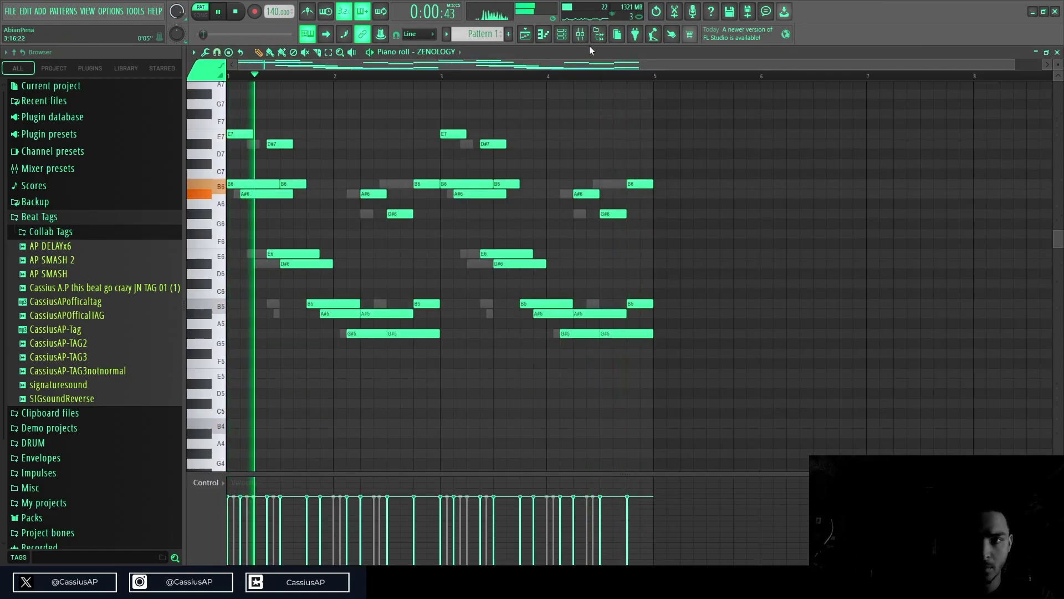
left_click(580, 34)
left_click(904, 84)
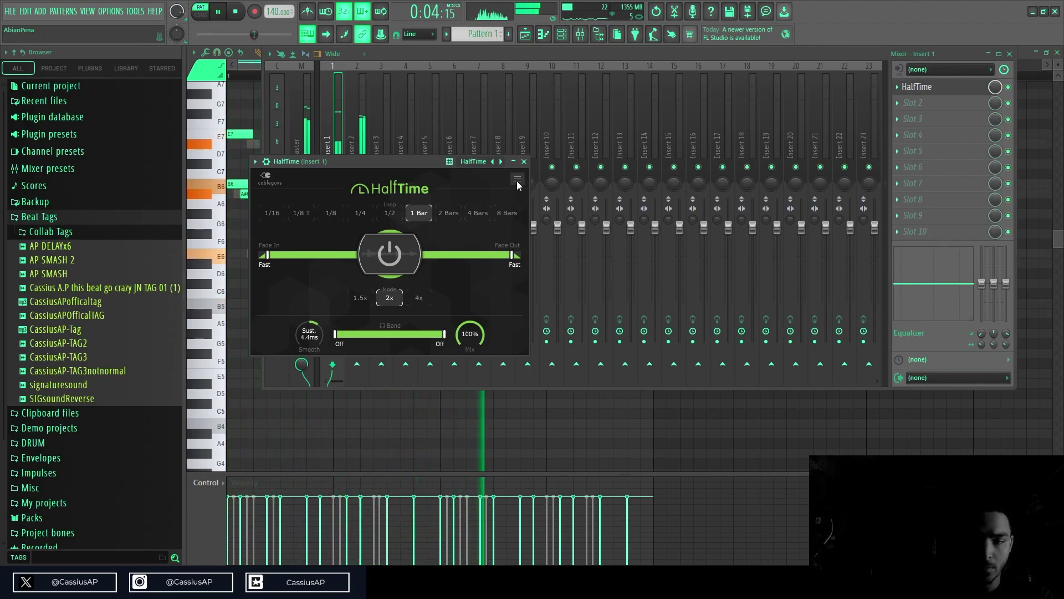
- Audition Synth Pad/Str presets on the first ZENOLOGY, such as PWM Basic Pad, Wafting Organ and Soft Pad 2, ending on Cosmic Rays
left_click(570, 34)
left_click(332, 75)
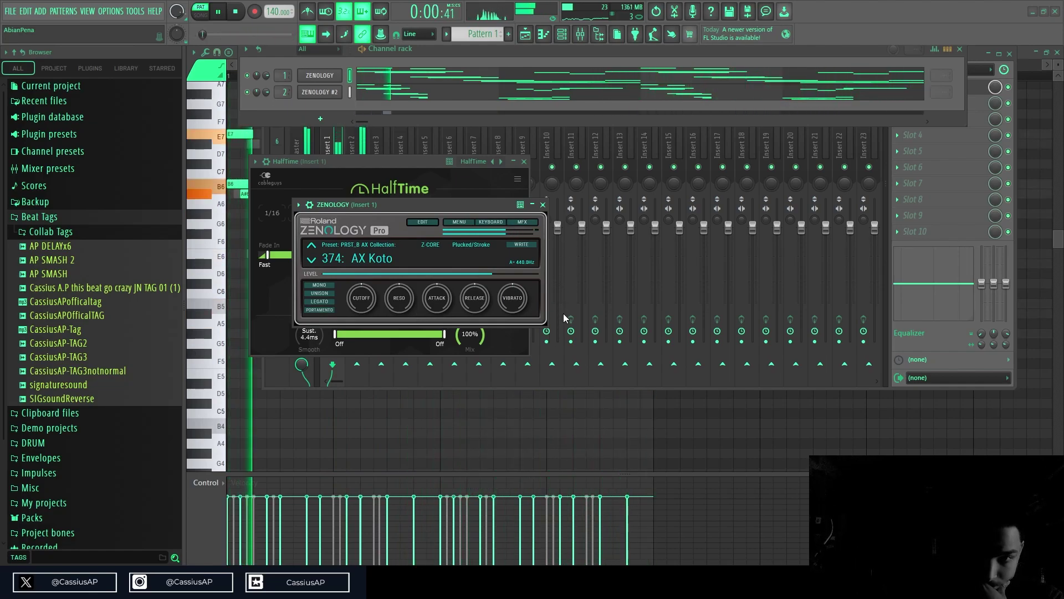
left_click(311, 245)
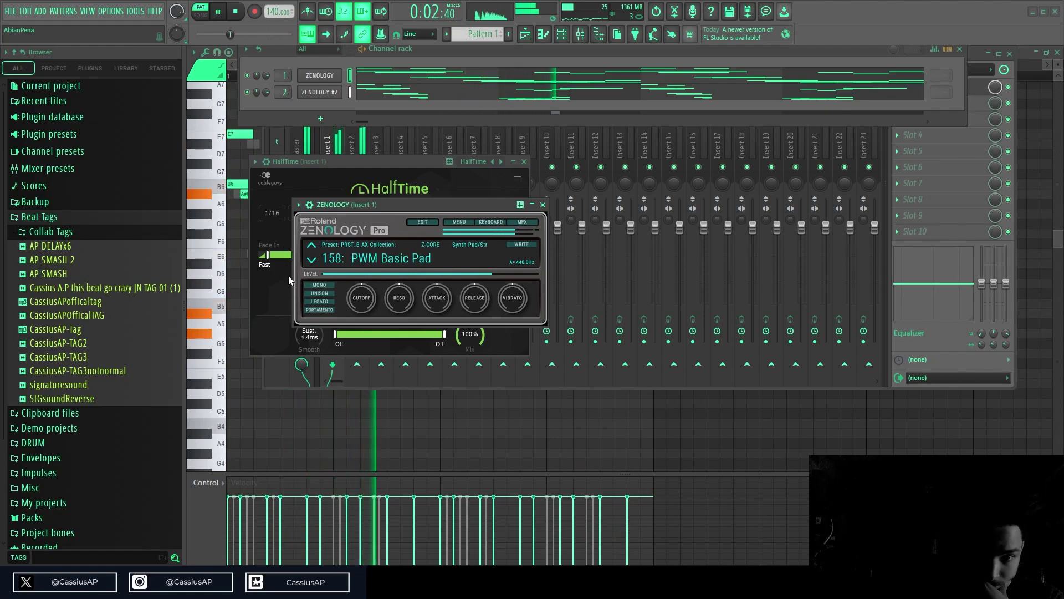
key("Down")
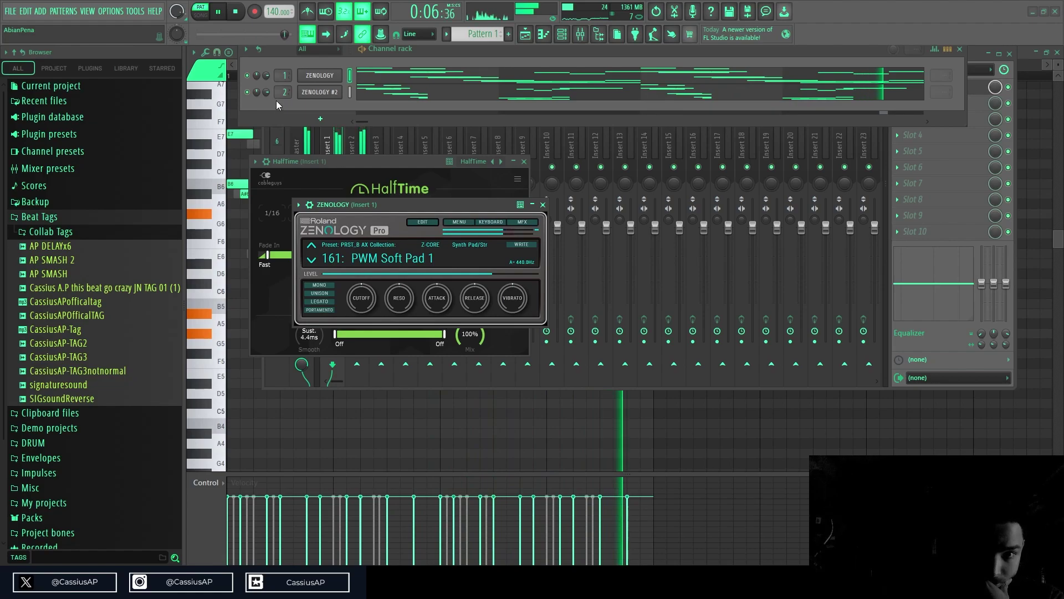
key("Down")
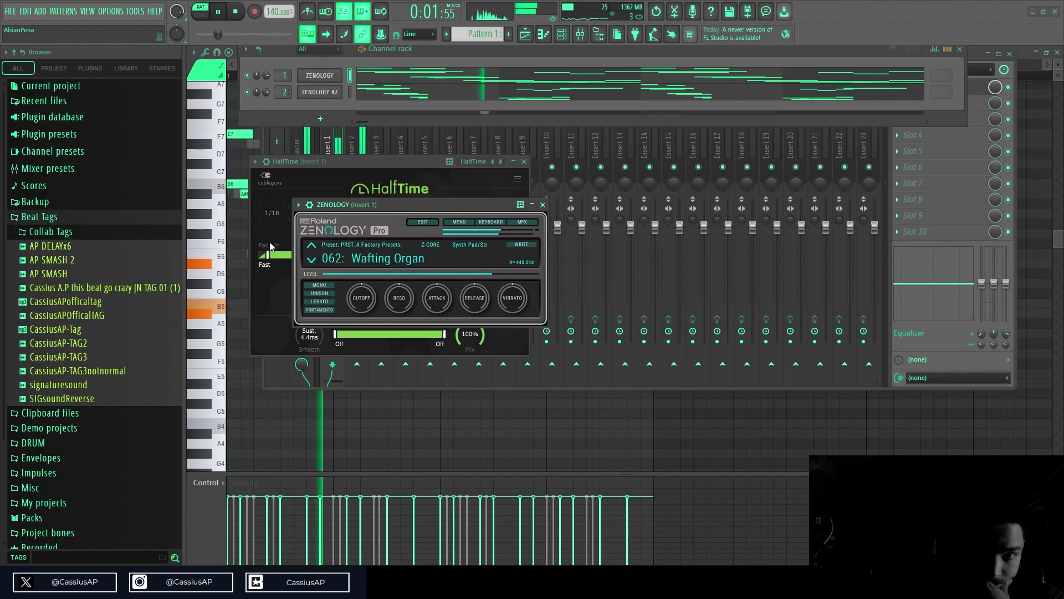
left_click(284, 307)
left_click(281, 288)
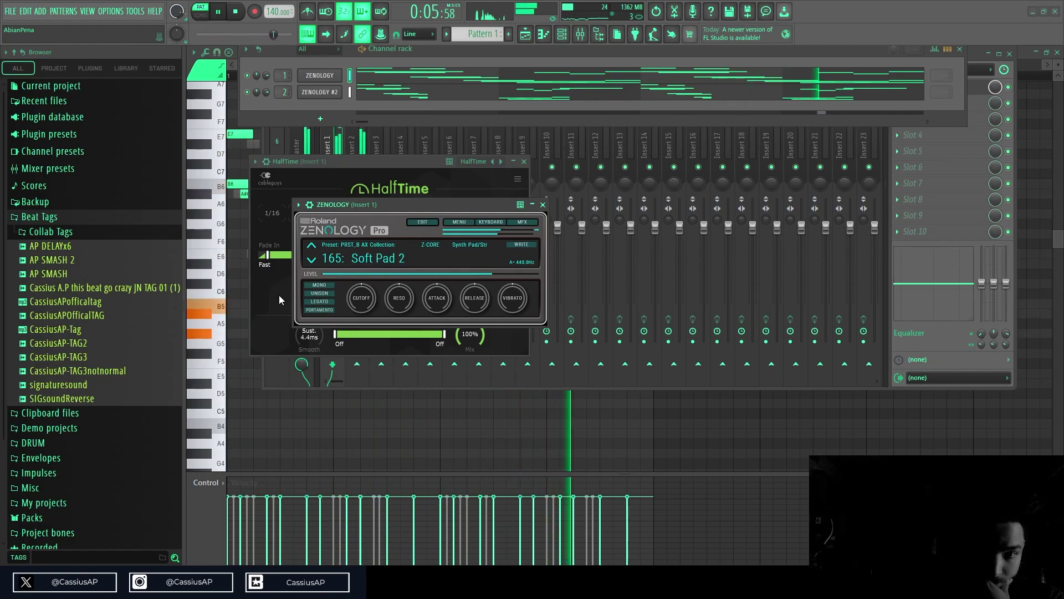
left_click(284, 361)
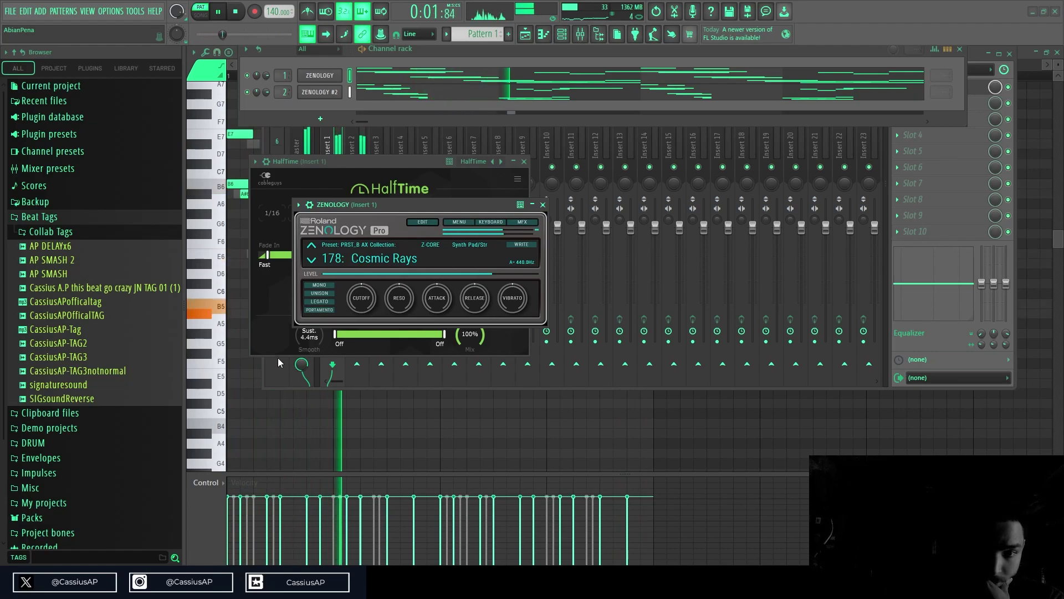
- Add a third ZENOLOGY on mixer insert 3 and set it to the Soft Pad 2 preset
left_click(308, 94)
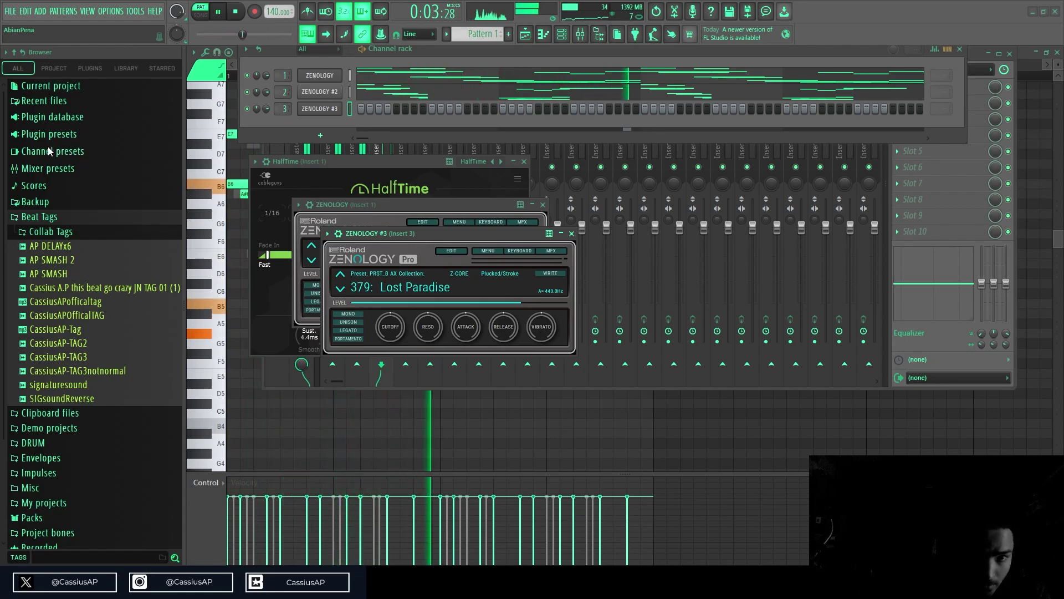
key("Up")
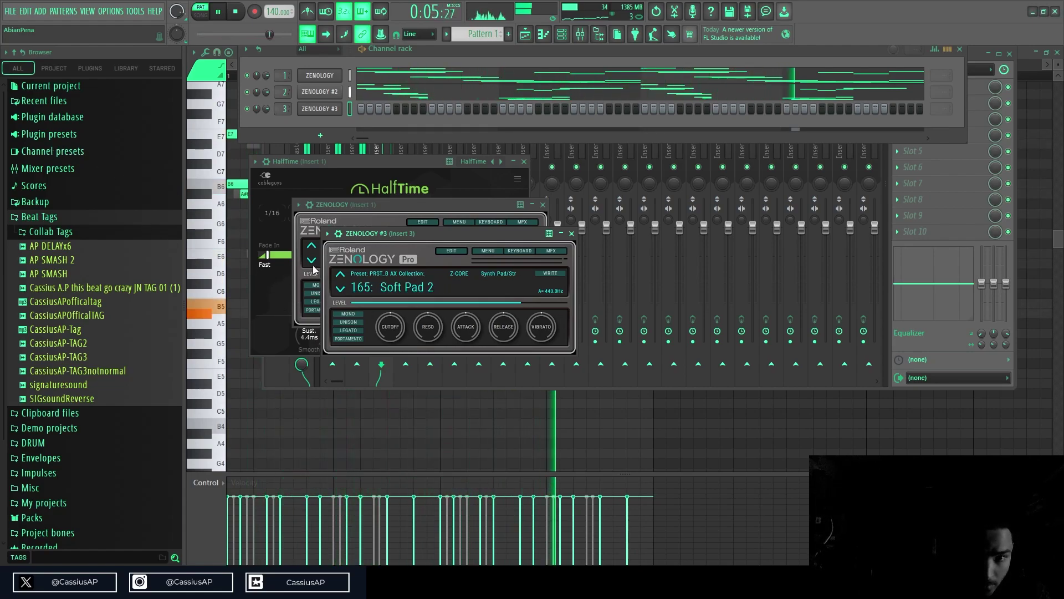
- Stop playback and draw a B4 note about 1.3 bars long at the start of the ZENOLOGY #3 piano roll
key("F7")
key("space")
scroll(245, 316, "down", 5)
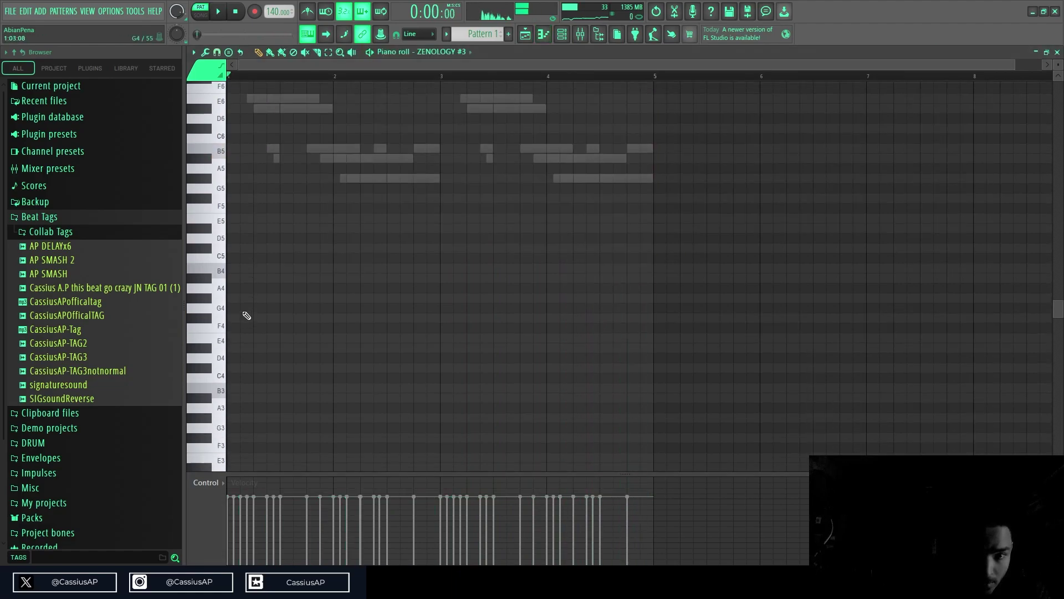
scroll(240, 344, "up", 5)
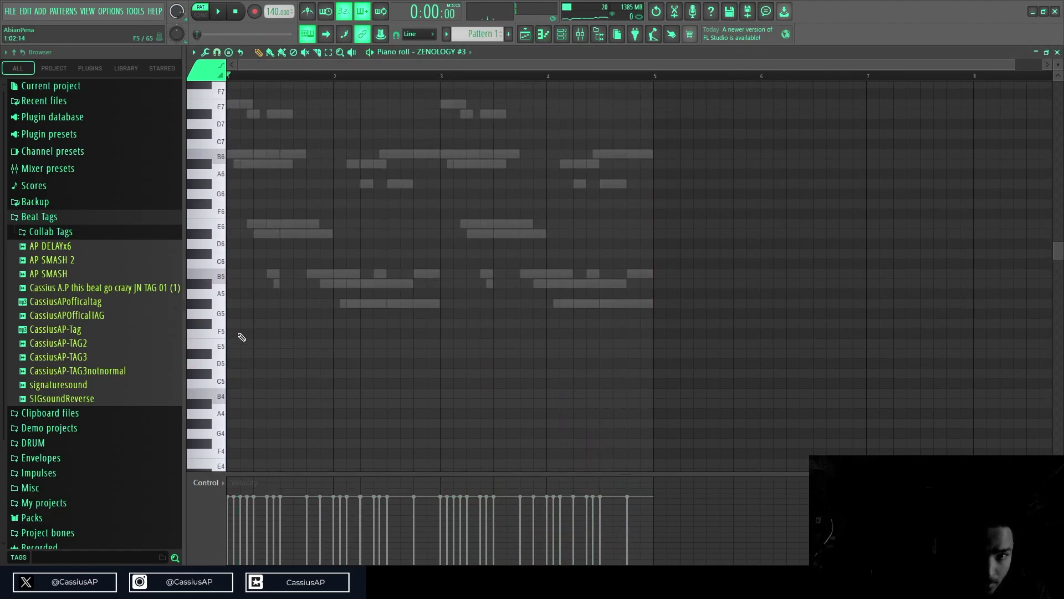
scroll(246, 366, "down", 4)
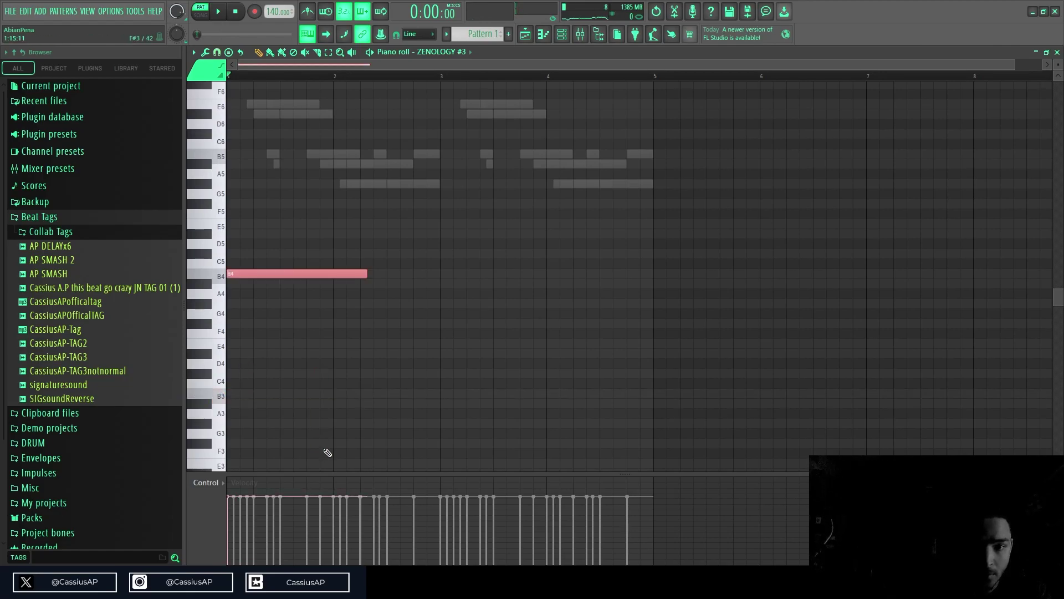
- Add a D#5 note at bar 2 and an A#4 note halfway through bar 2 in the ZENOLOGY #3 part
scroll(345, 240, "up", 2, "ctrl")
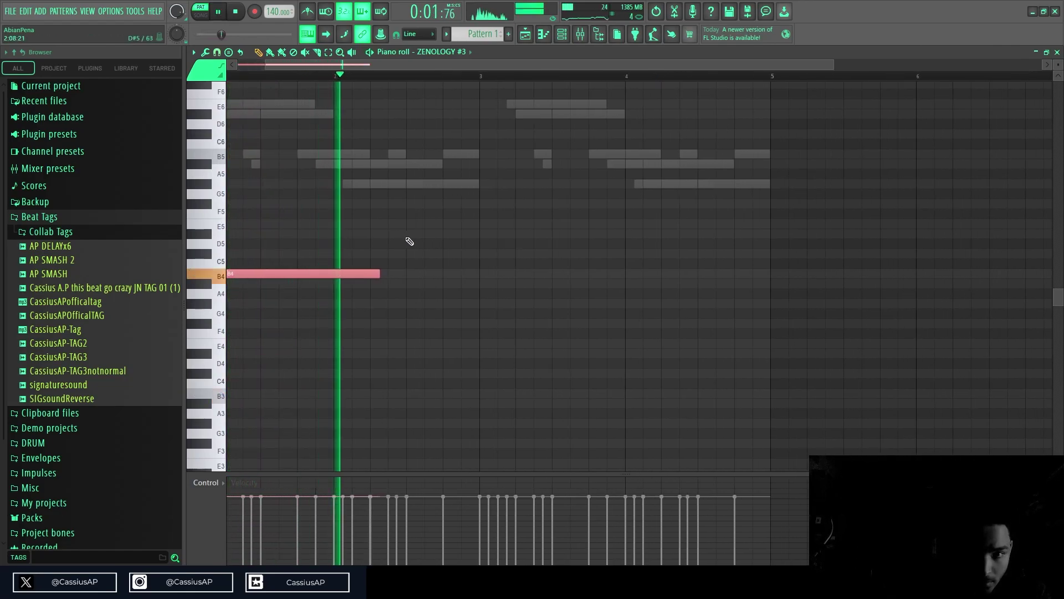
left_click(339, 225)
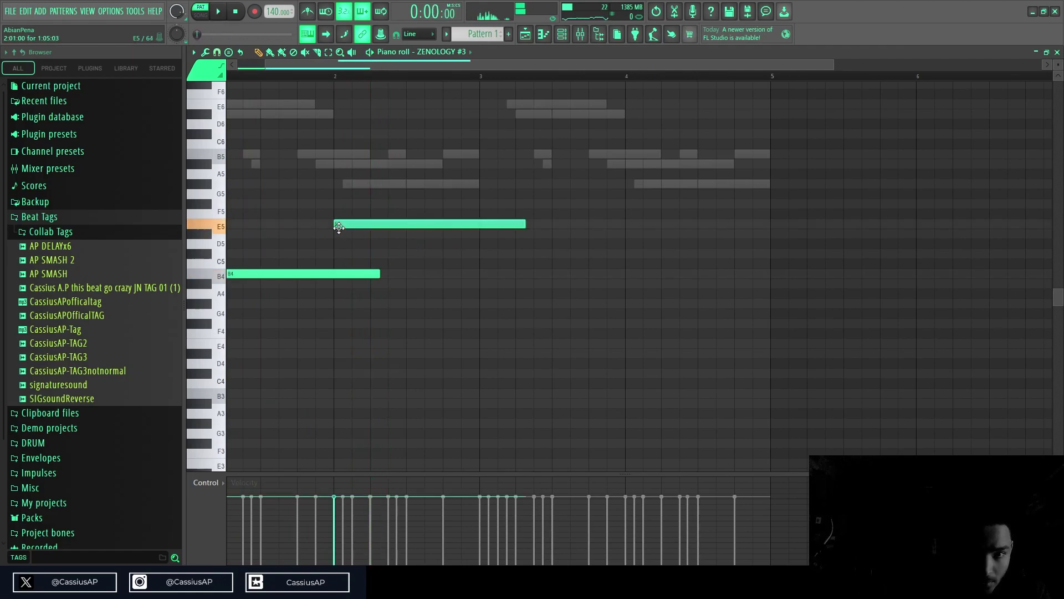
left_click_drag(338, 238, 338, 241)
left_click(410, 284)
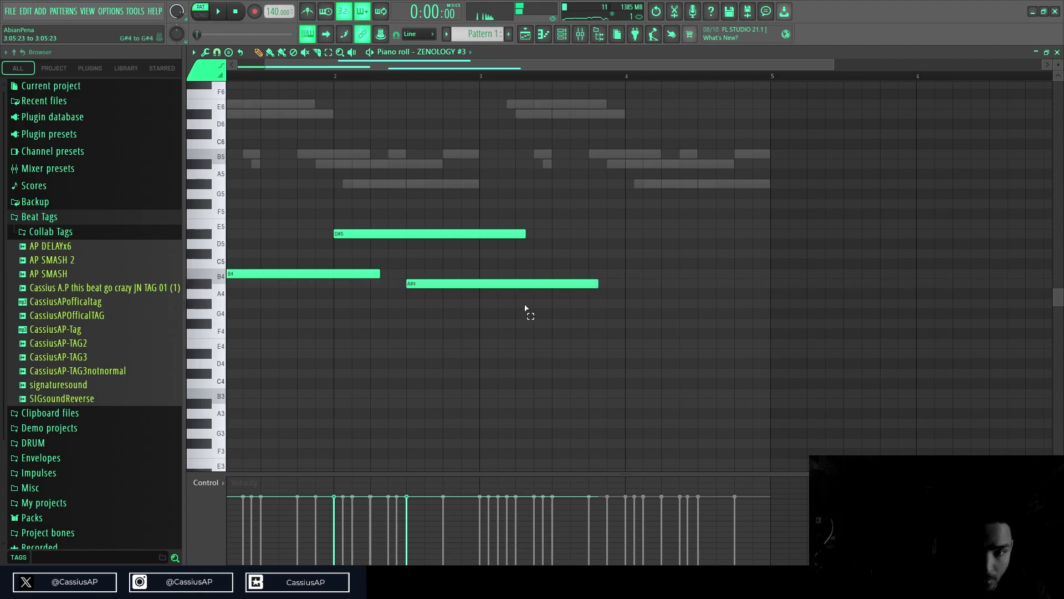
- Trim the three ZENOLOGY #3 notes so they follow each other without overlap, with the A#4 ending at bar 3
key("ctrl+a")
left_click_drag(525, 233, 428, 252)
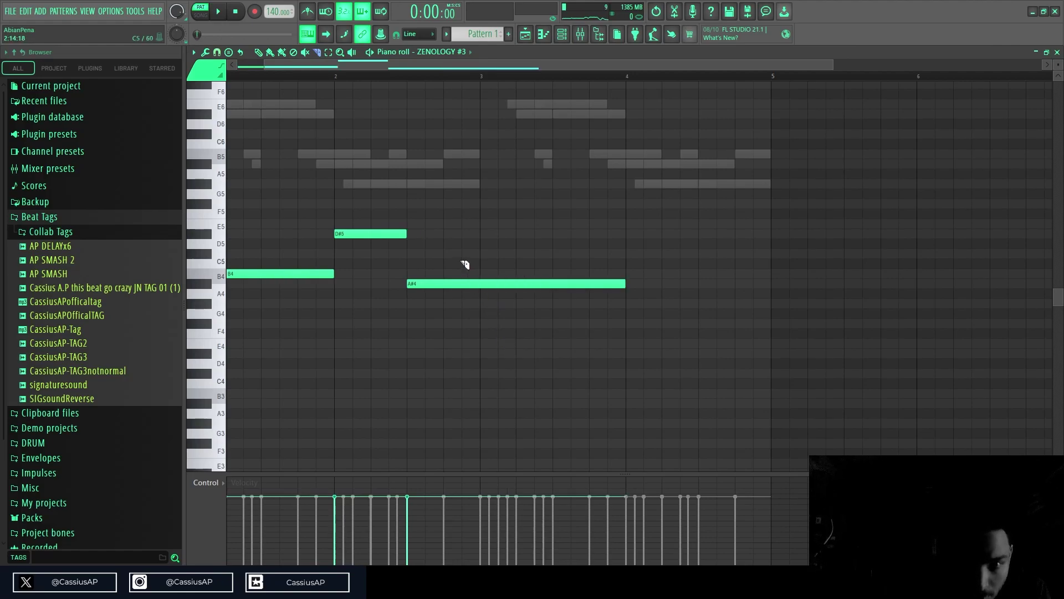
left_click_drag(366, 196, 14, 458)
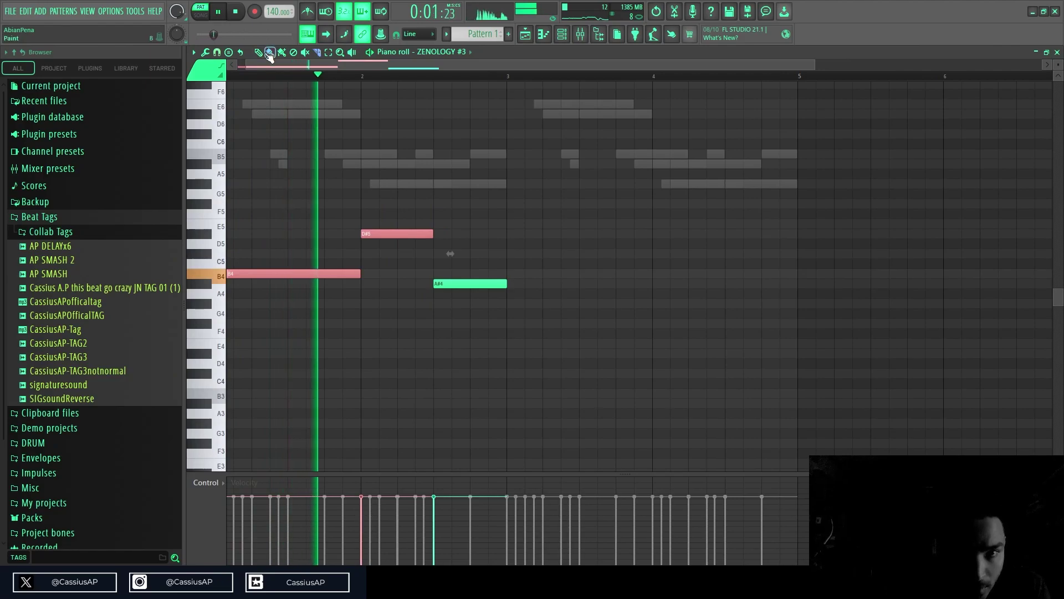
- Duplicate the three-note ZENOLOGY #3 phrase into bars 3 and 4
key("ctrl+d")
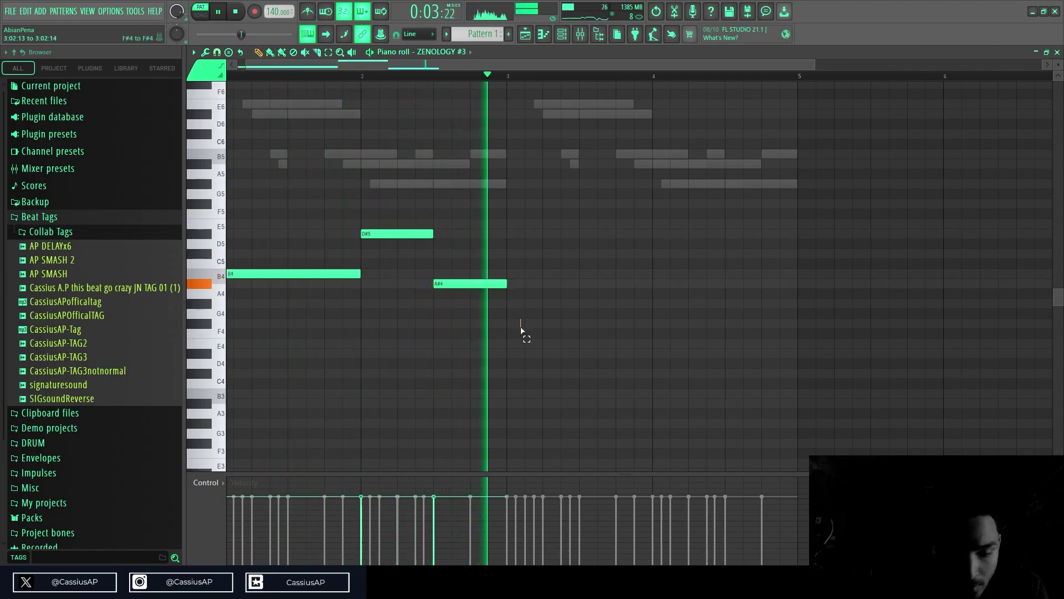
key("ctrl+b")
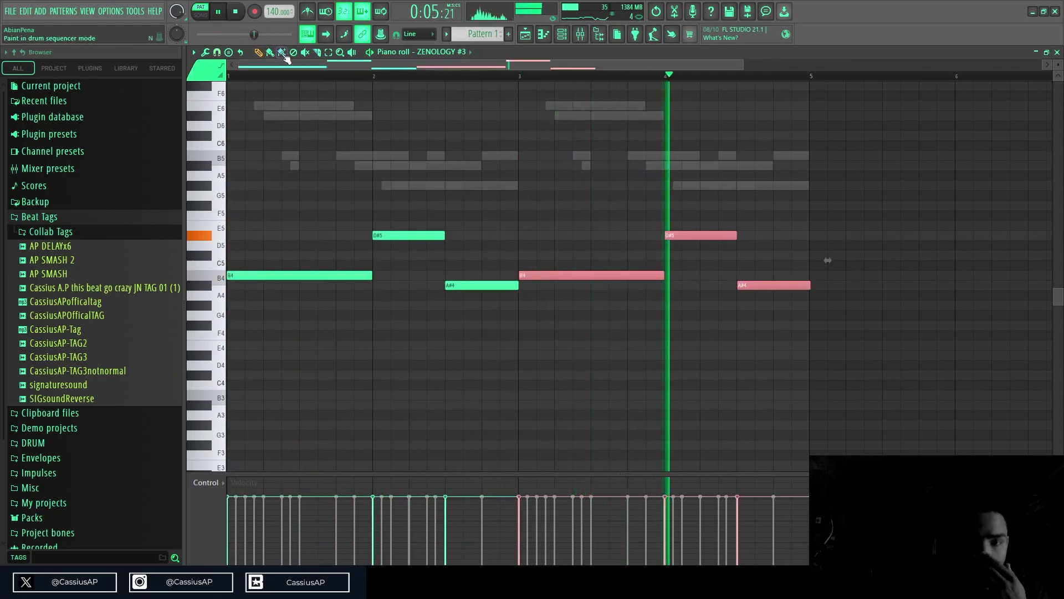
left_click(567, 35)
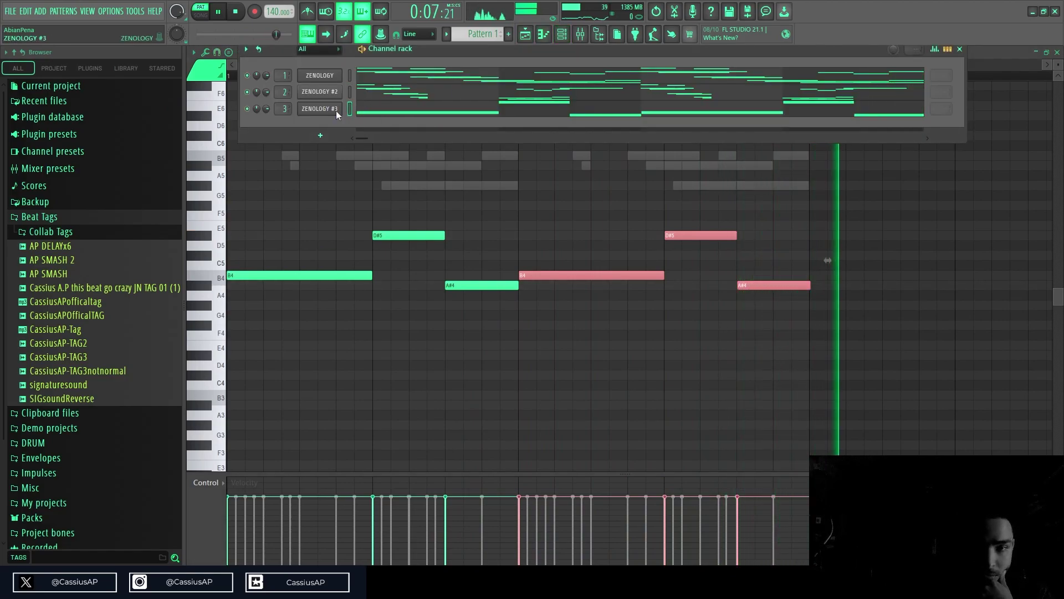
left_click(761, 187)
- Slice off the small overhang of the first A#4 note at the bar 3 line
left_click(317, 52)
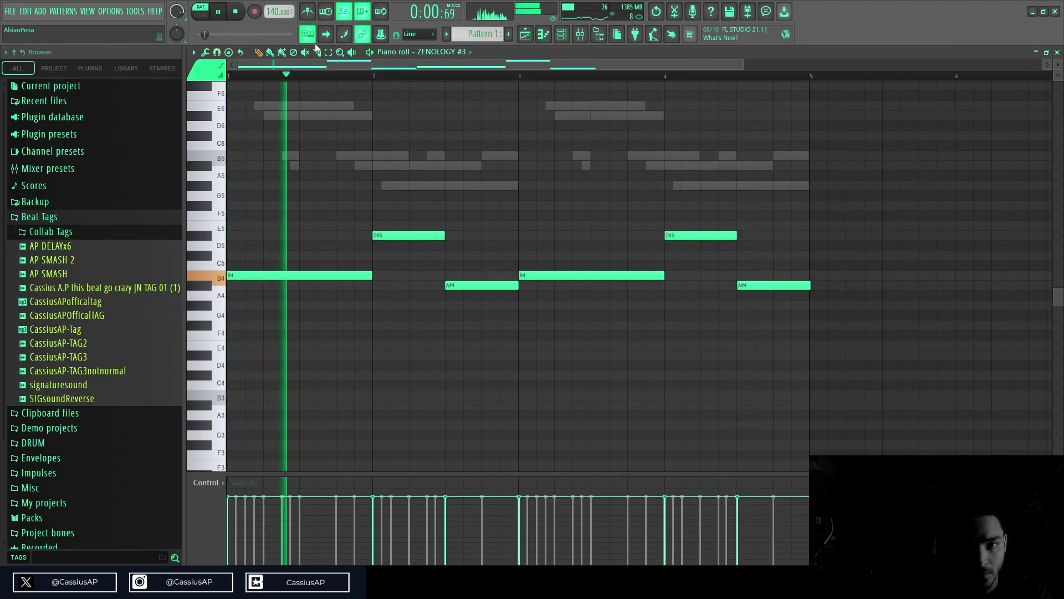
scroll(630, 197, "up", 3)
scroll(1016, 273, "down", 2)
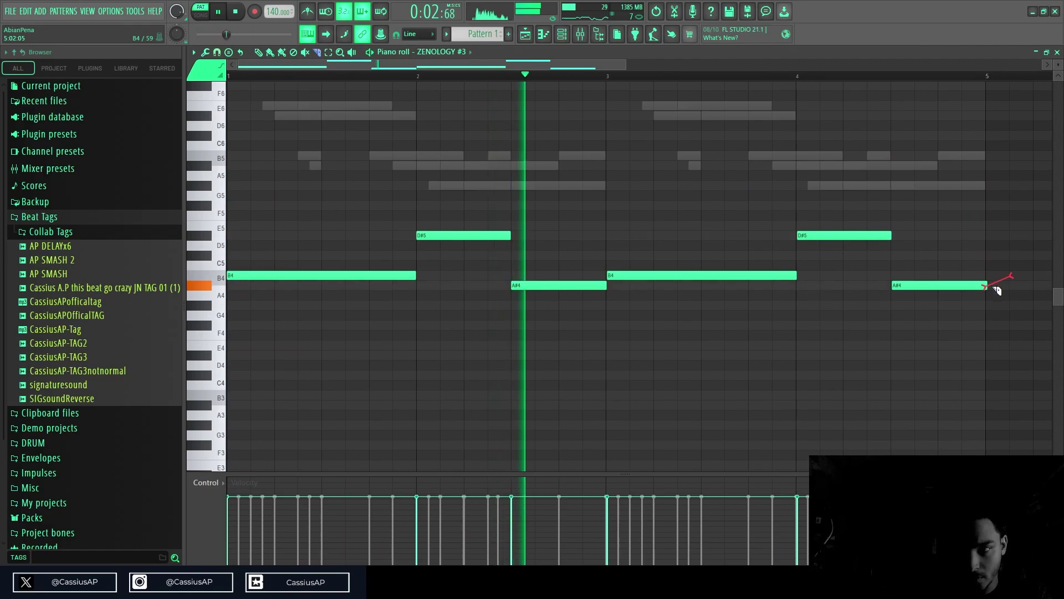
scroll(635, 309, "up", 4)
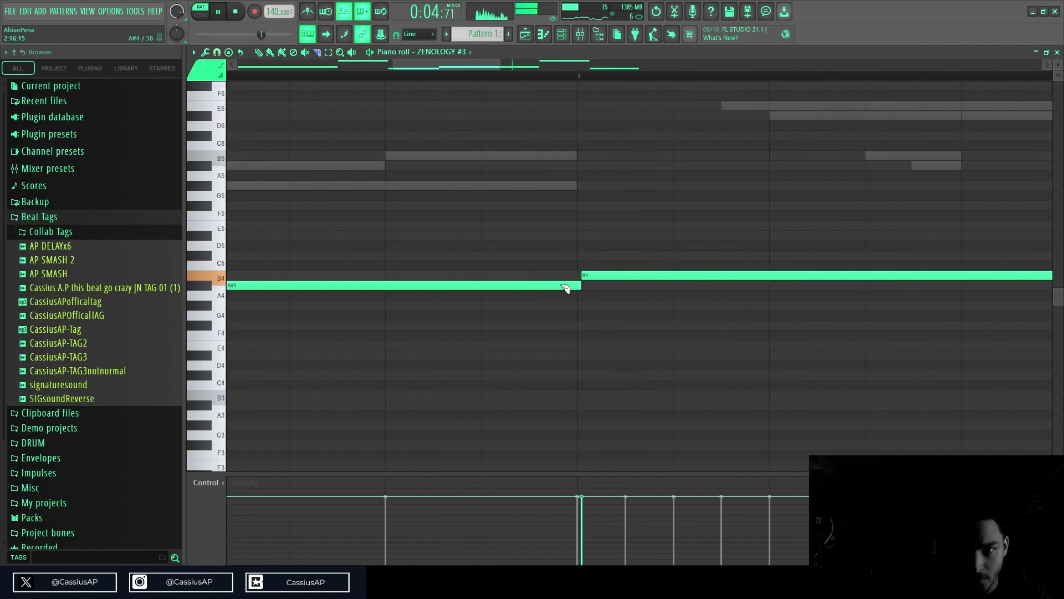
scroll(588, 308, "down", 4)
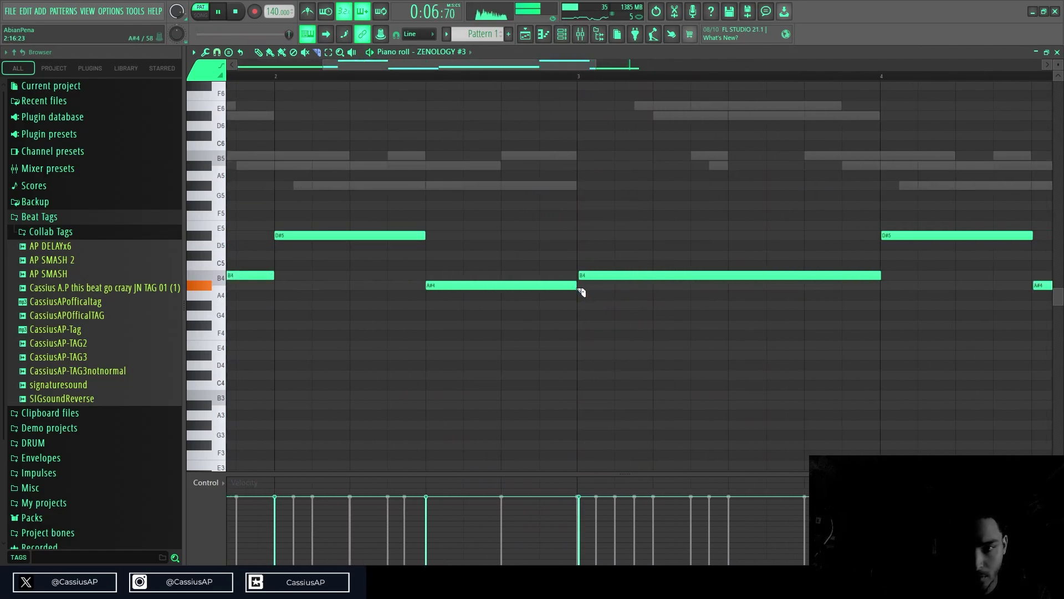
scroll(574, 308, "down", 4)
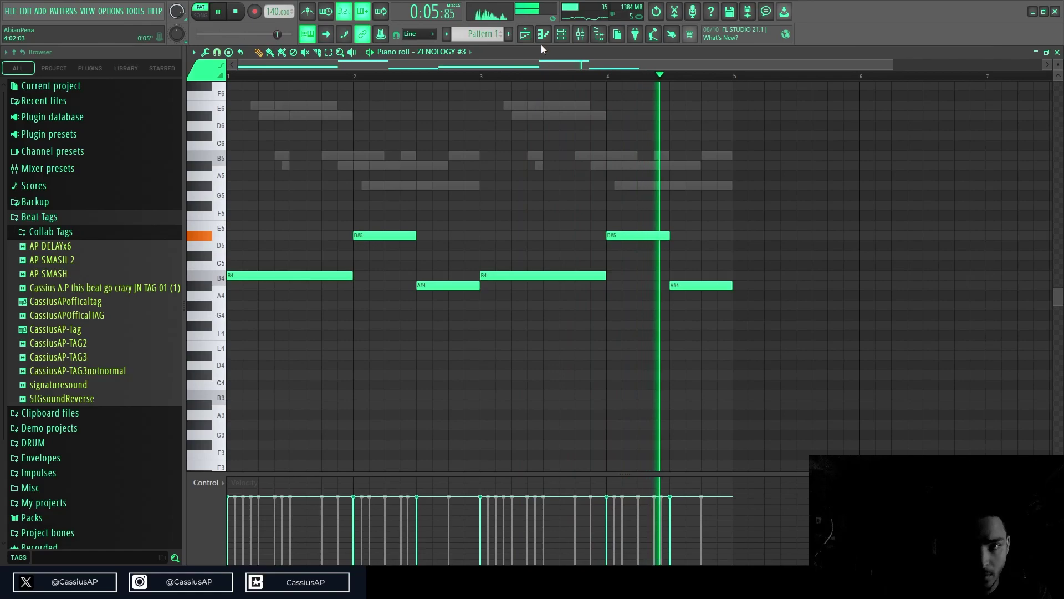
- Add a fourth ZENOLOGY channel with the Square Saw preset and route it to mixer insert 4
left_click(562, 34)
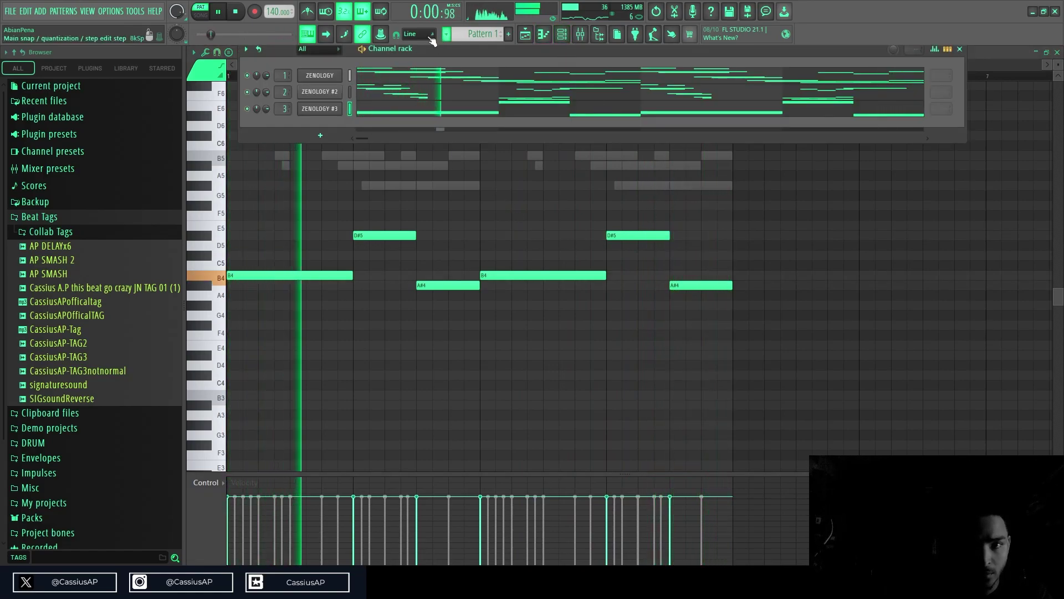
left_click(323, 110)
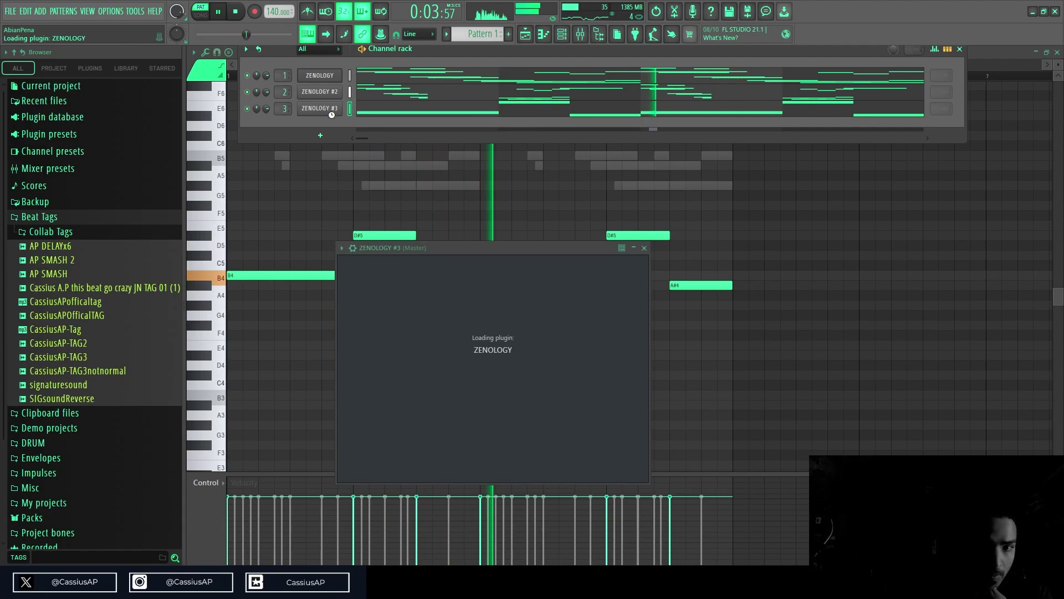
left_click(355, 288)
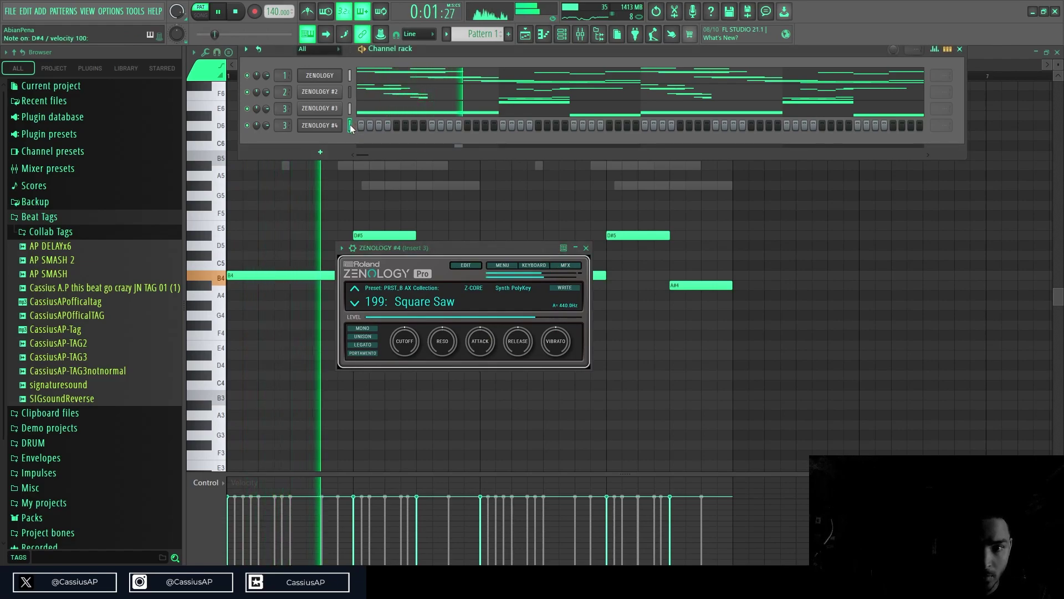
key("F7")
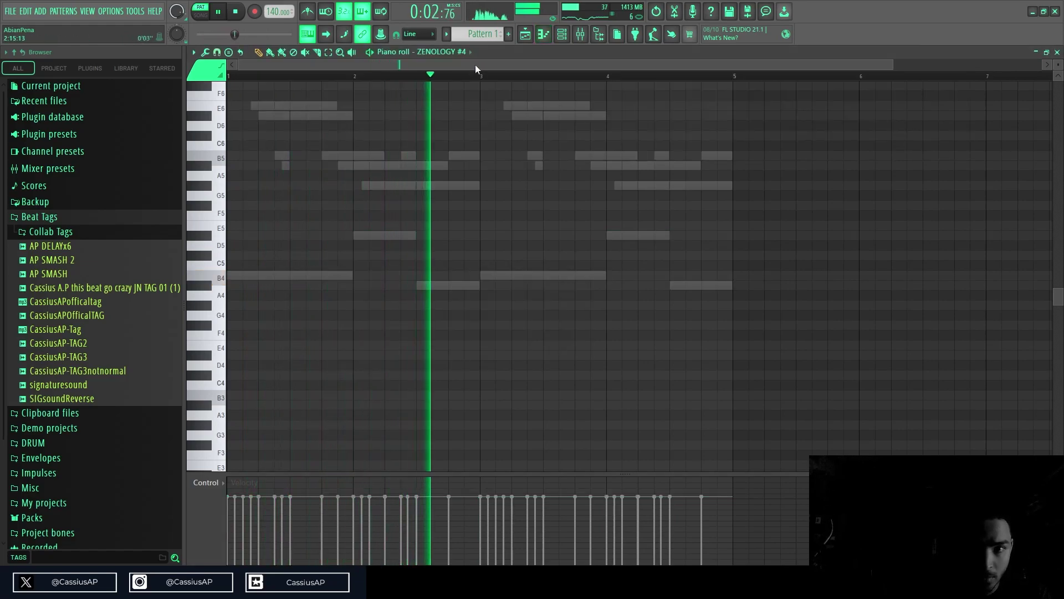
left_click(562, 36)
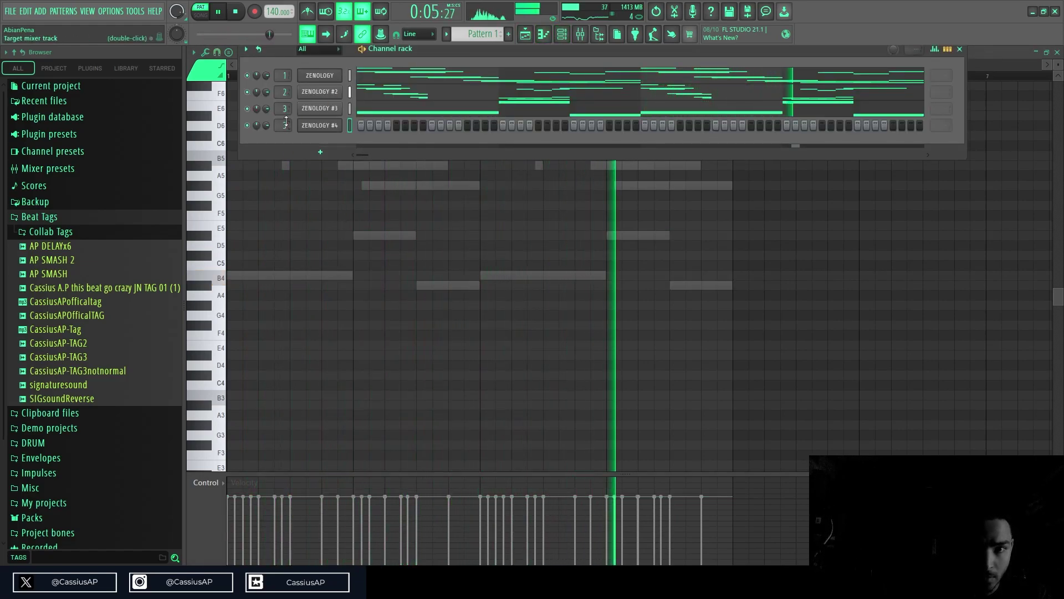
key("F6")
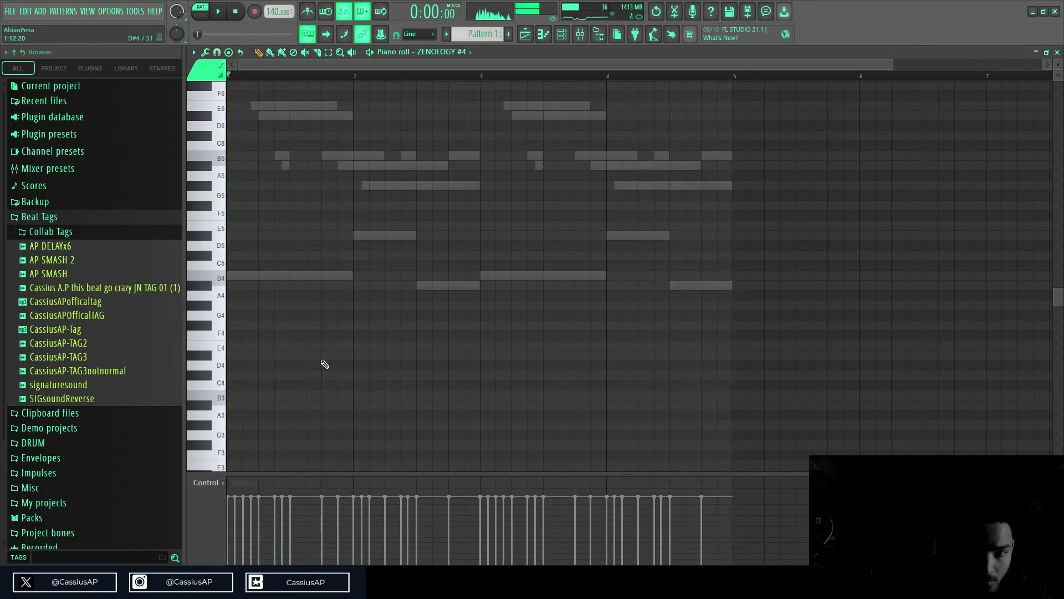
- Draw a D#4 note about one bar long from the middle of bar 1 in ZENOLOGY #4 and raise it one octave
left_click(288, 356)
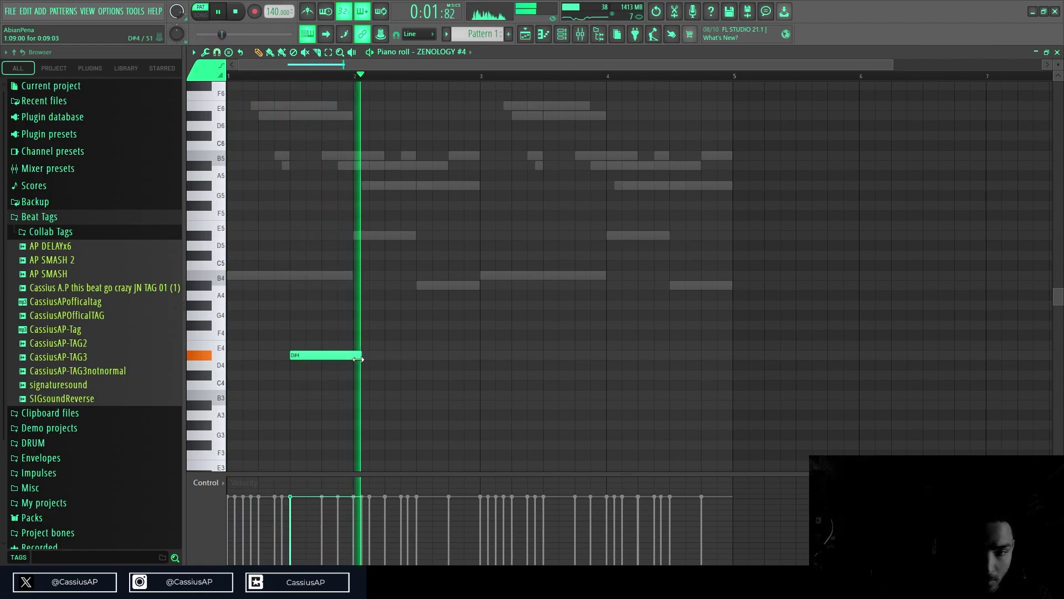
left_click_drag(361, 357, 428, 361)
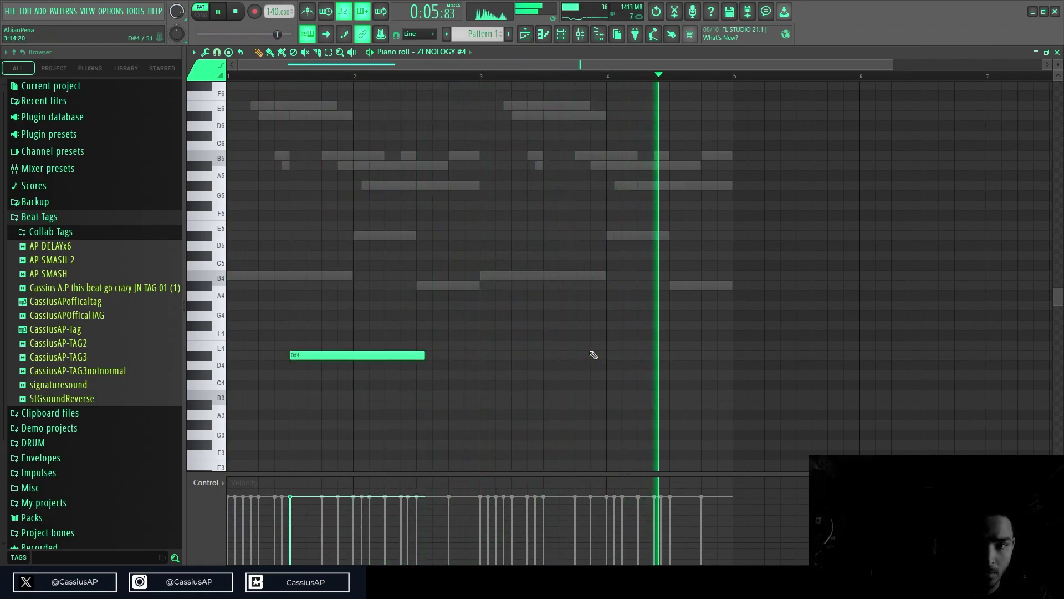
key("ctrl+Up")
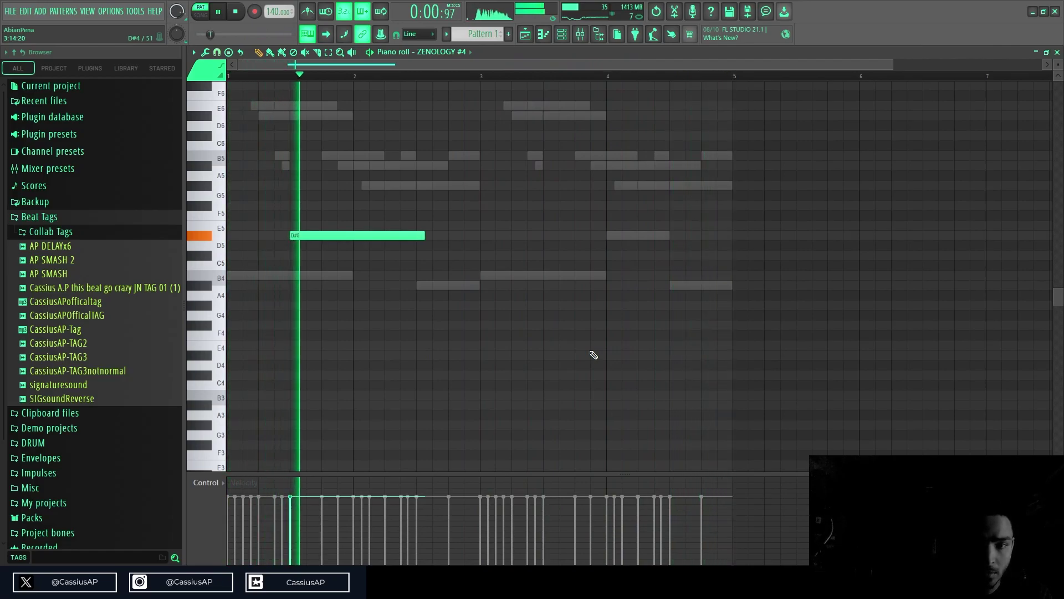
- Audition AX Collection Synth Lead presets on ZENOLOGY #4, such as Alpha Split, Dist TB Lead and Pulstar Lead
left_click(562, 34)
left_click(327, 131)
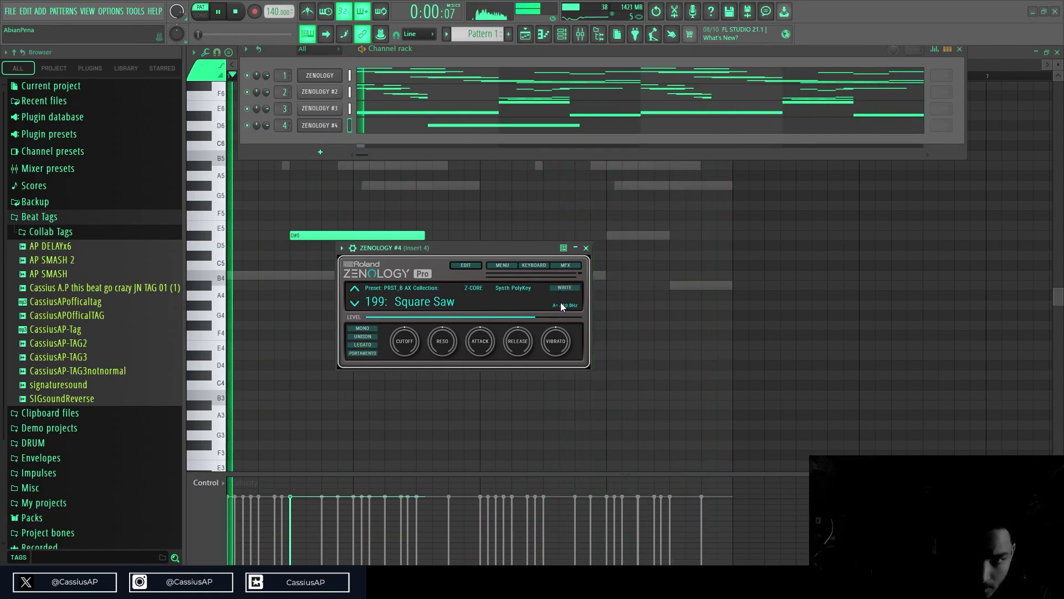
left_click_drag(371, 301, 277, 324)
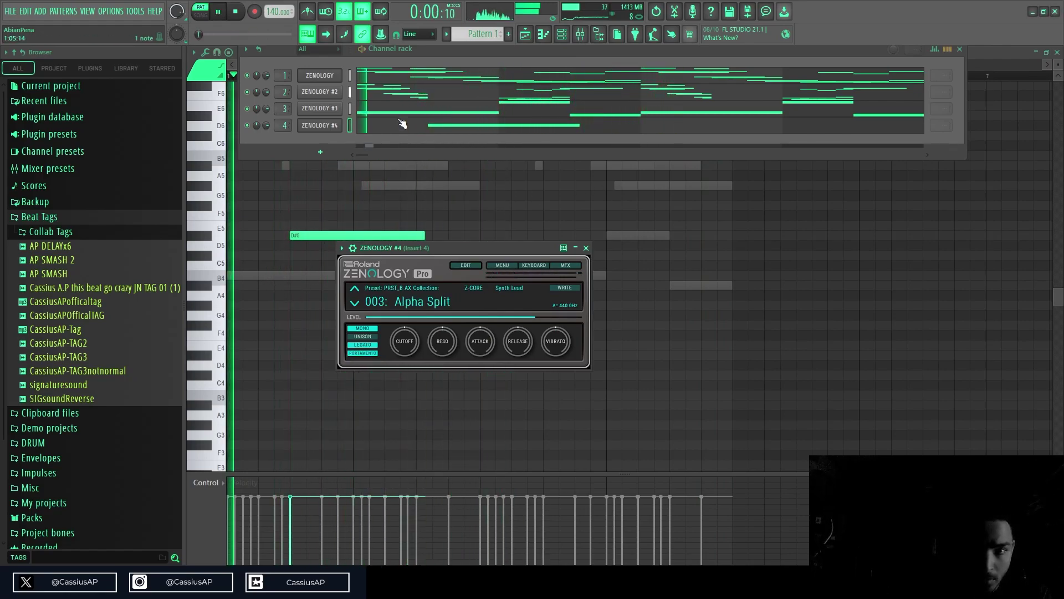
scroll(422, 294, "down", 2)
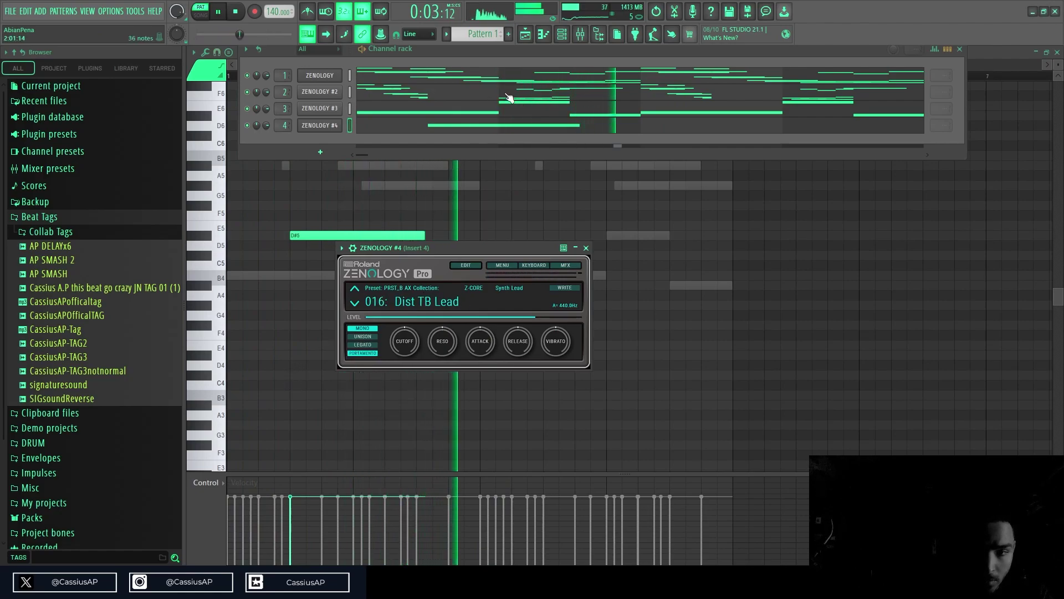
key("space")
left_click(354, 289)
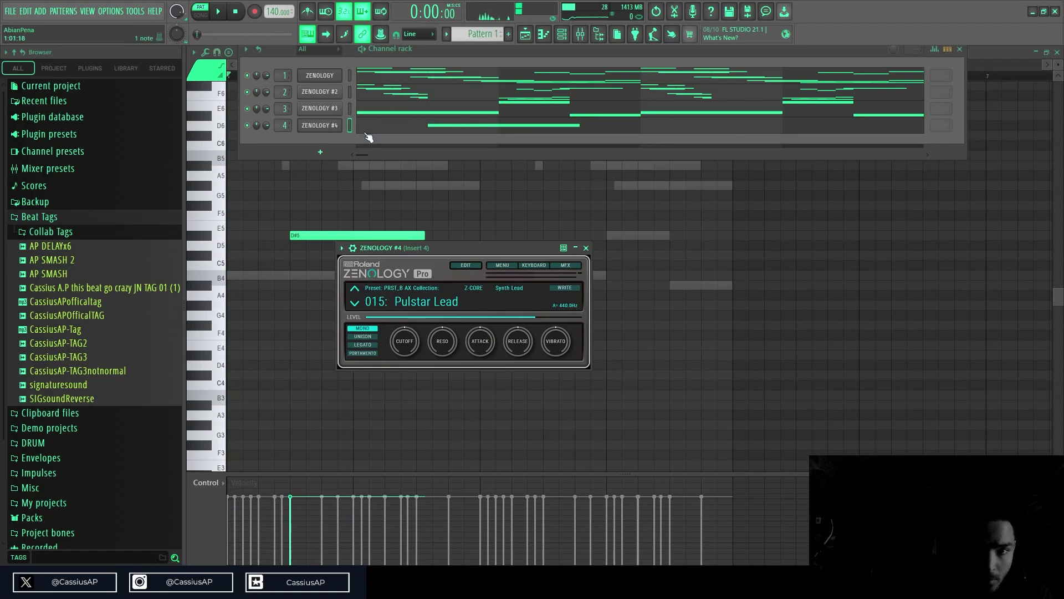
key("space")
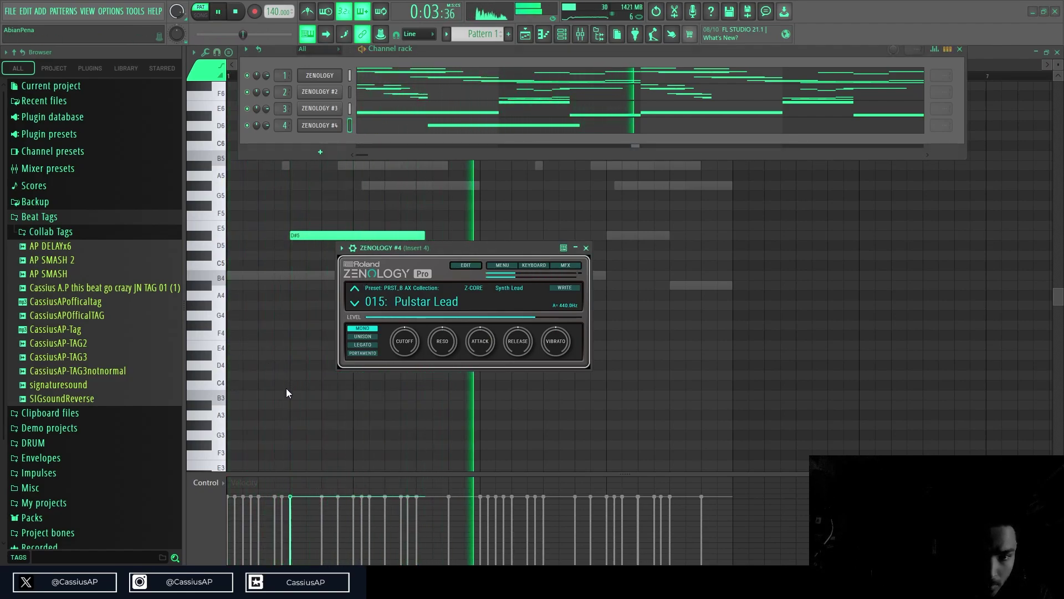
- Try further ZENOLOGY #4 presets, including AX Jupiter Ld 1, Soft Brass 2 and HiPitch Buzz Ld
key("ctrl+z")
key("space")
key("space")
key("space")
key("space")
left_click(355, 302)
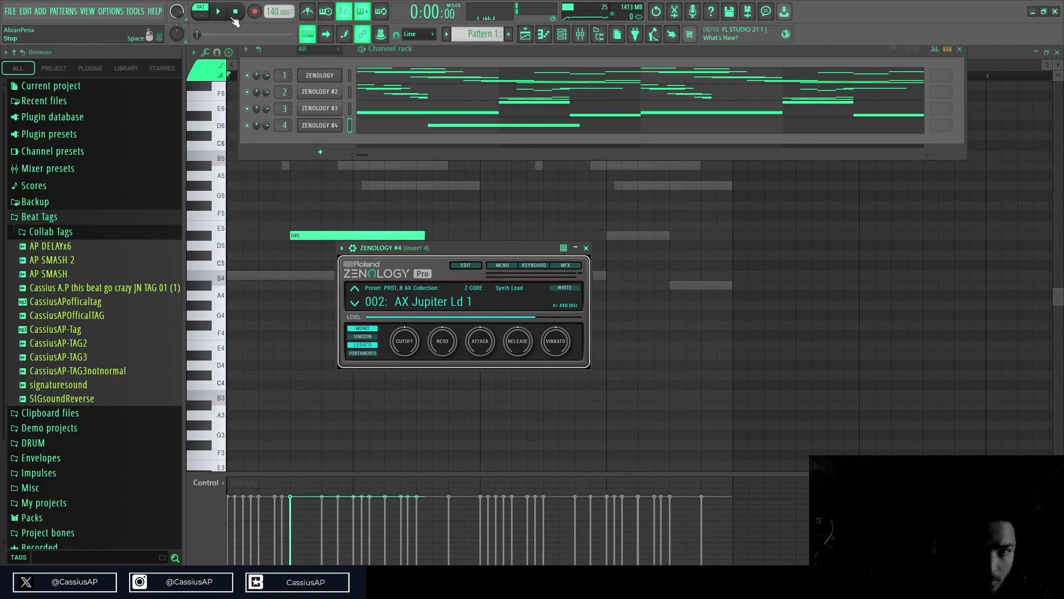
left_click(355, 287)
left_click(355, 288)
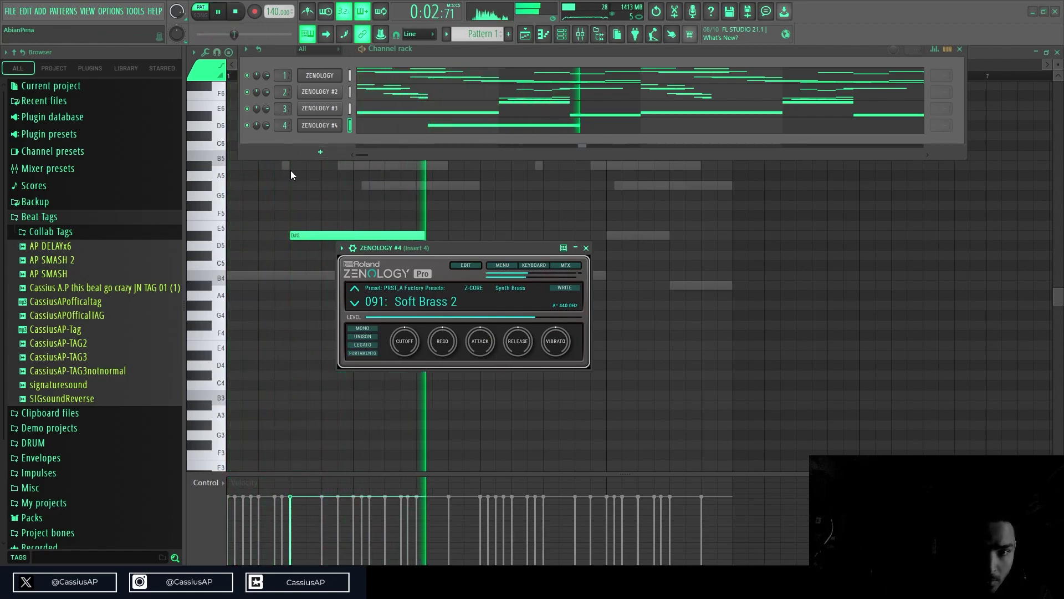
left_click(289, 111)
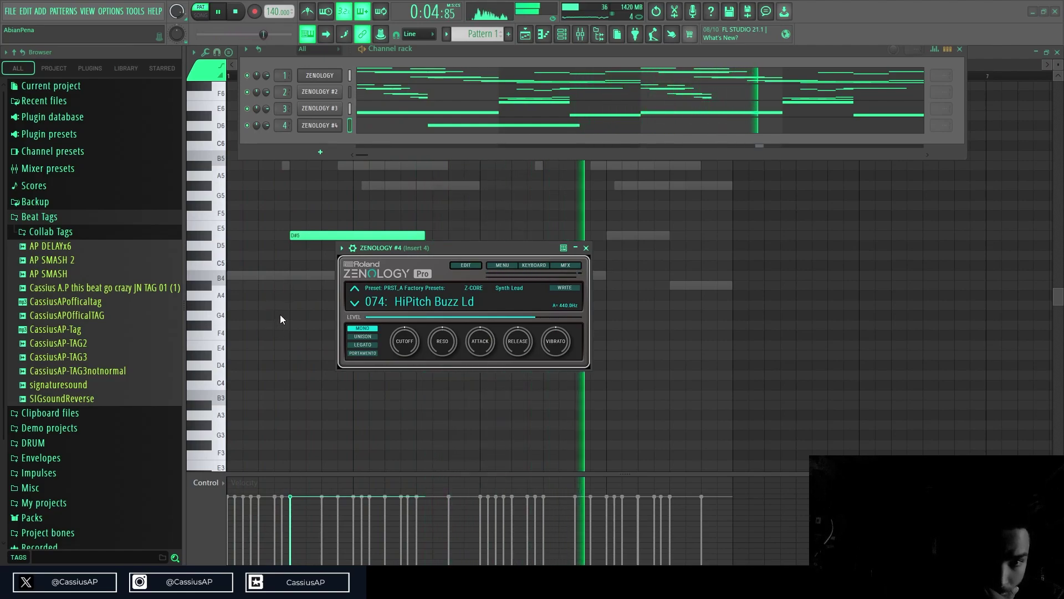
- Step through more lead presets on ZENOLOGY #4, past Metal Sync Lead, and select Vowel /Mod
left_click(289, 363)
key("Up")
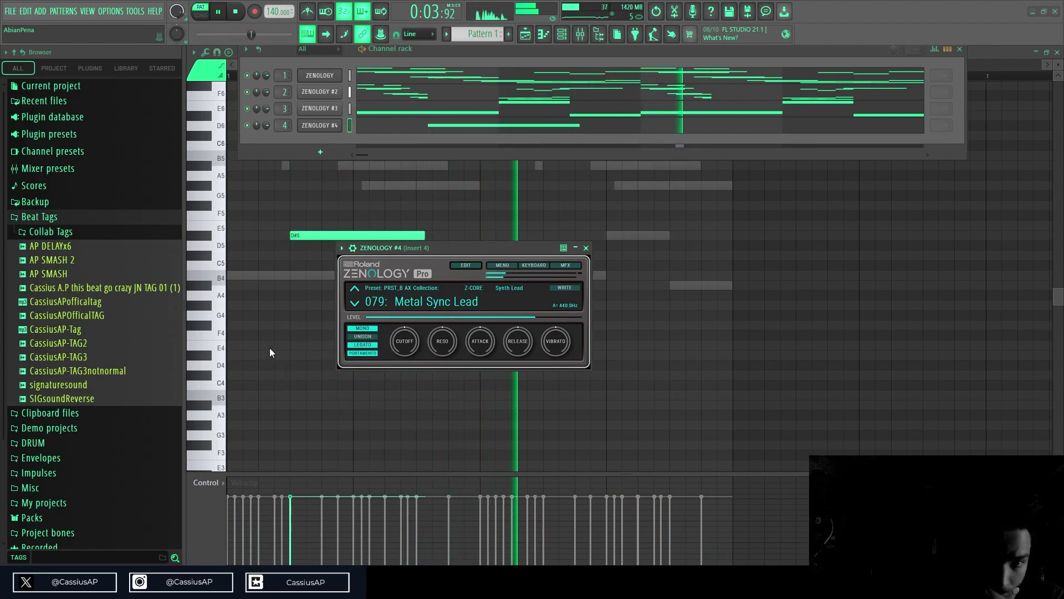
key("Down")
key("Down")
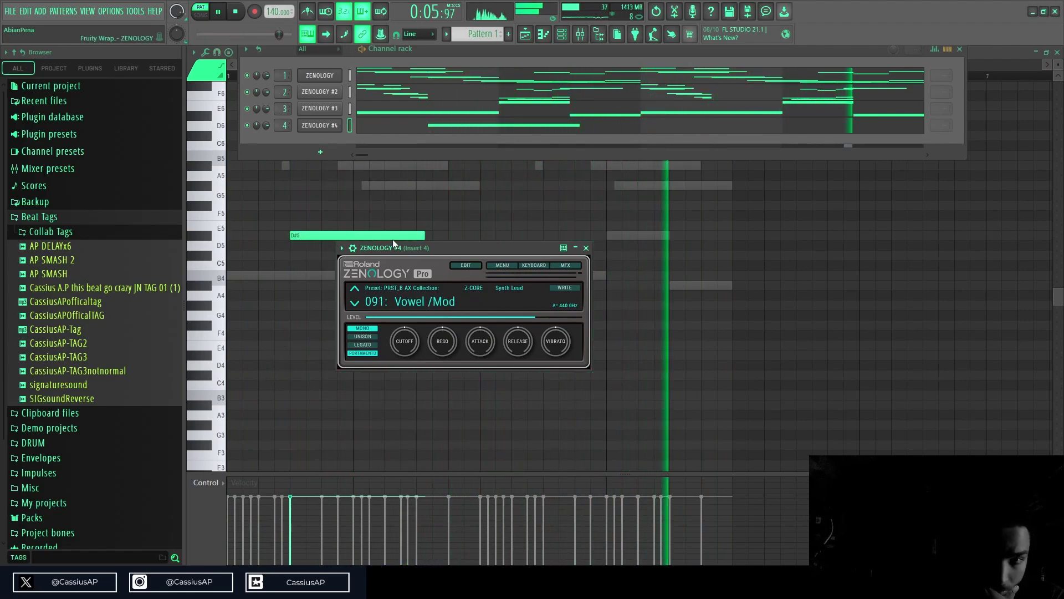
- Try the ZENOLOGY #4 note one octave higher, lower it back to D#5 and return to the channel rack
double_click(464, 127)
key("ctrl+Up")
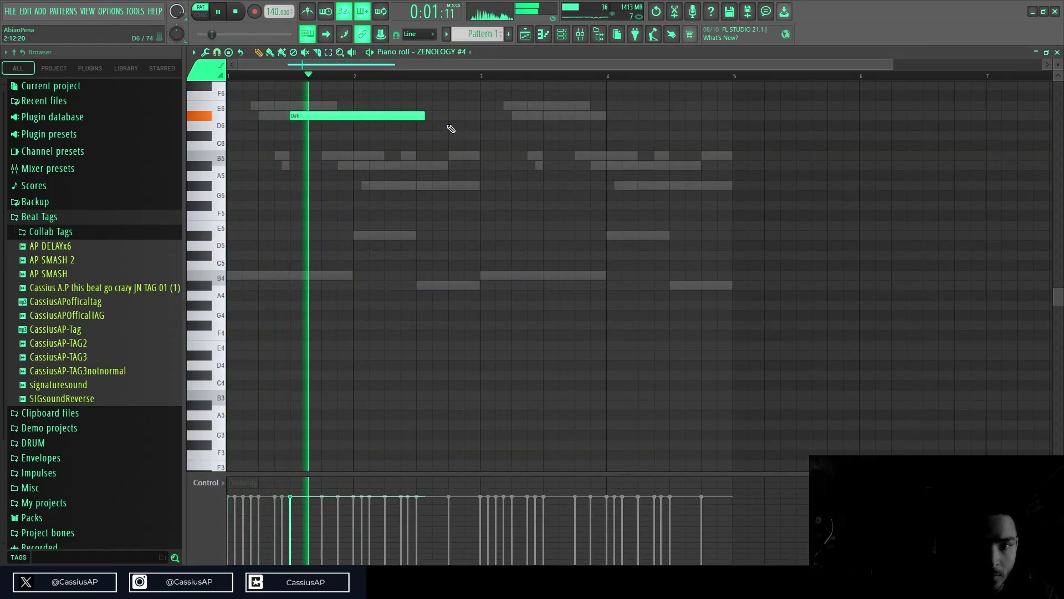
key("ctrl+Down")
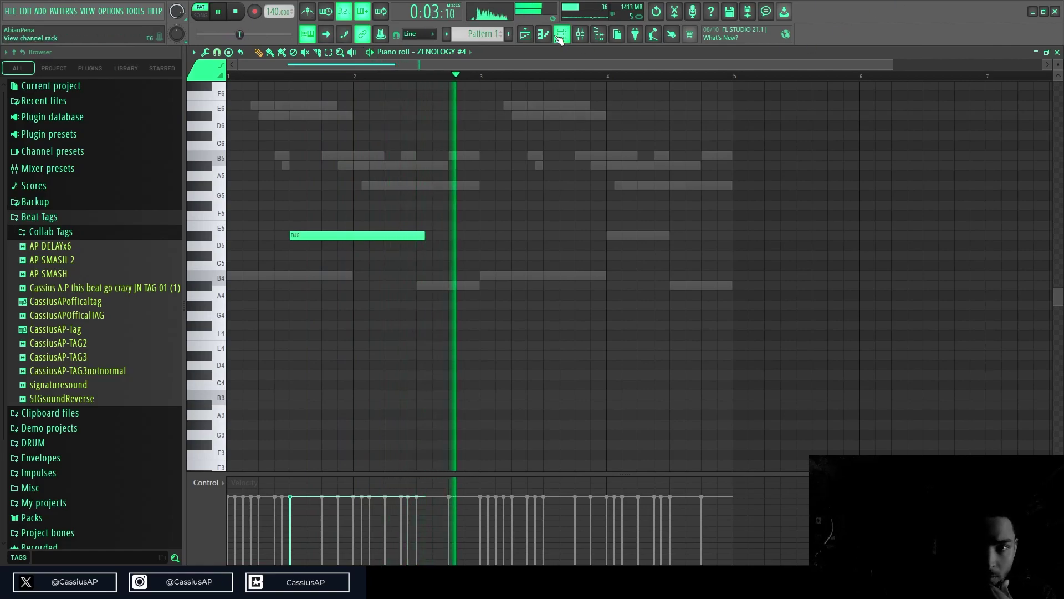
key("F6")
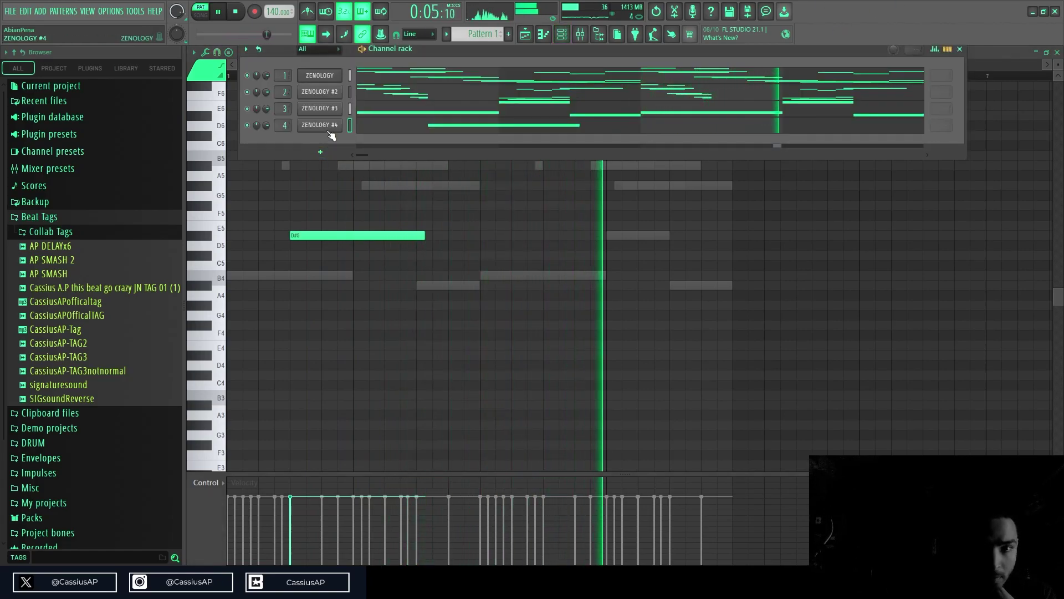
- Load the AX Collection preset 254: Oct Brass on ZENOLOGY #4 and return to its piano roll
left_click(324, 126)
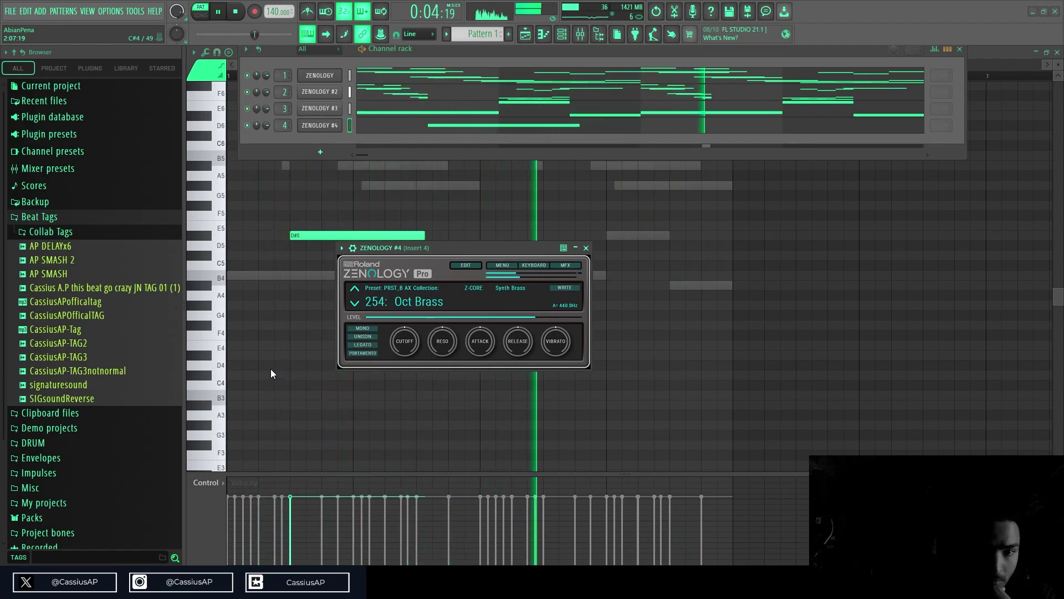
left_click(248, 255)
key("space")
- Add an E4 note on beat 1 and a D#4 note on beat 2 of bar 1, ahead of the D#5 note
left_click_drag(262, 265, 183, 282)
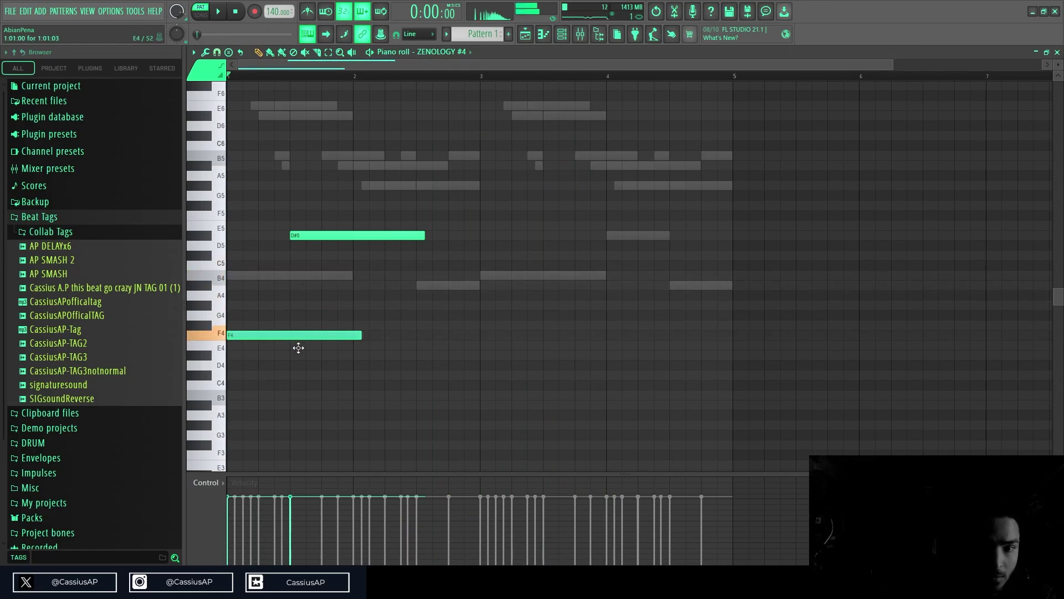
key("space")
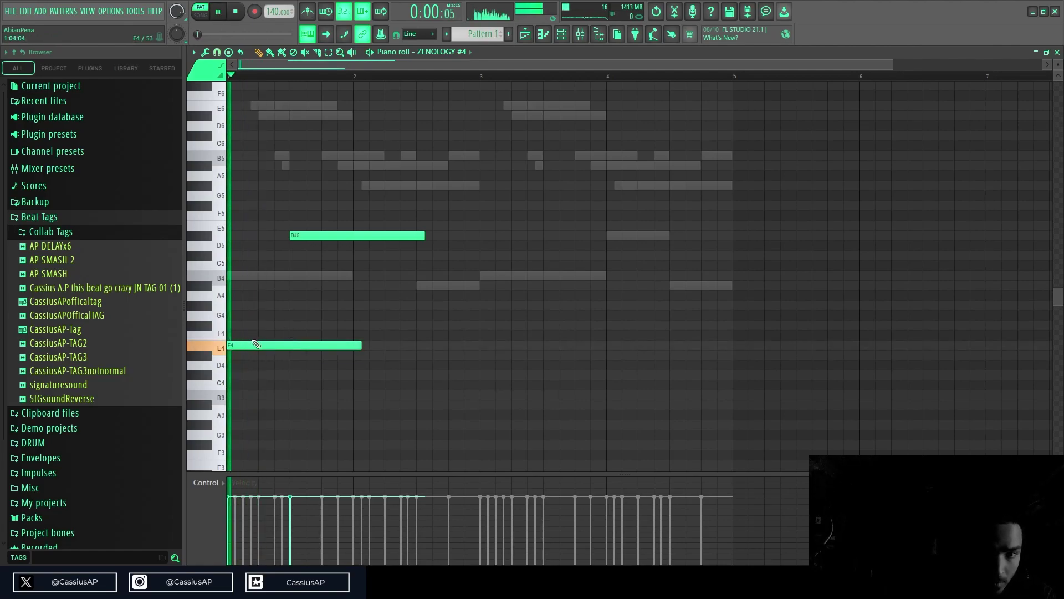
key("space")
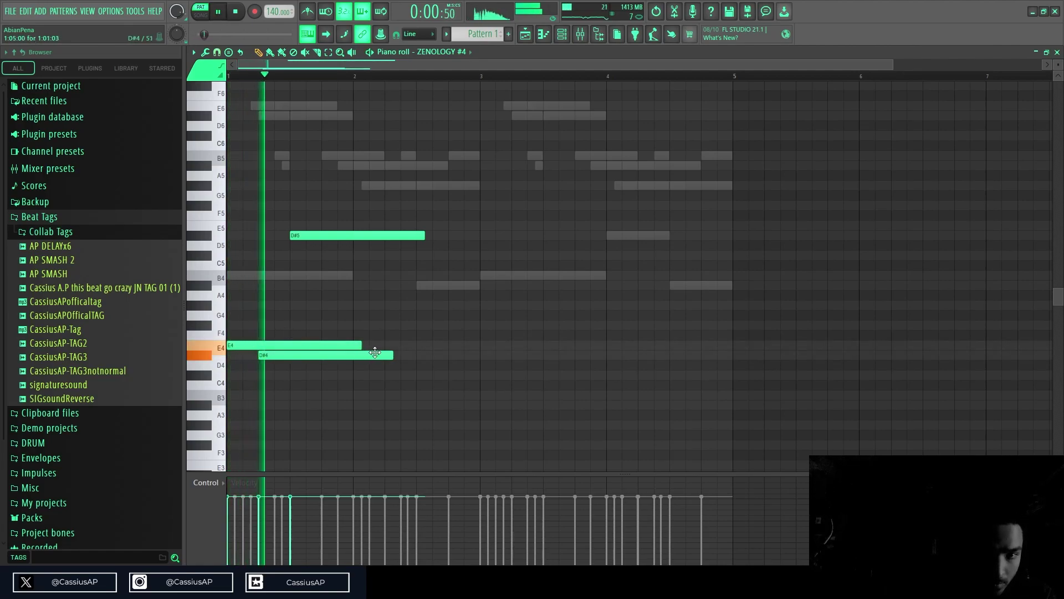
- Make the three notes legato so they fill bars 1 and 2, and duplicate the phrase into bars 3 and 4
left_click_drag(392, 355, 400, 123)
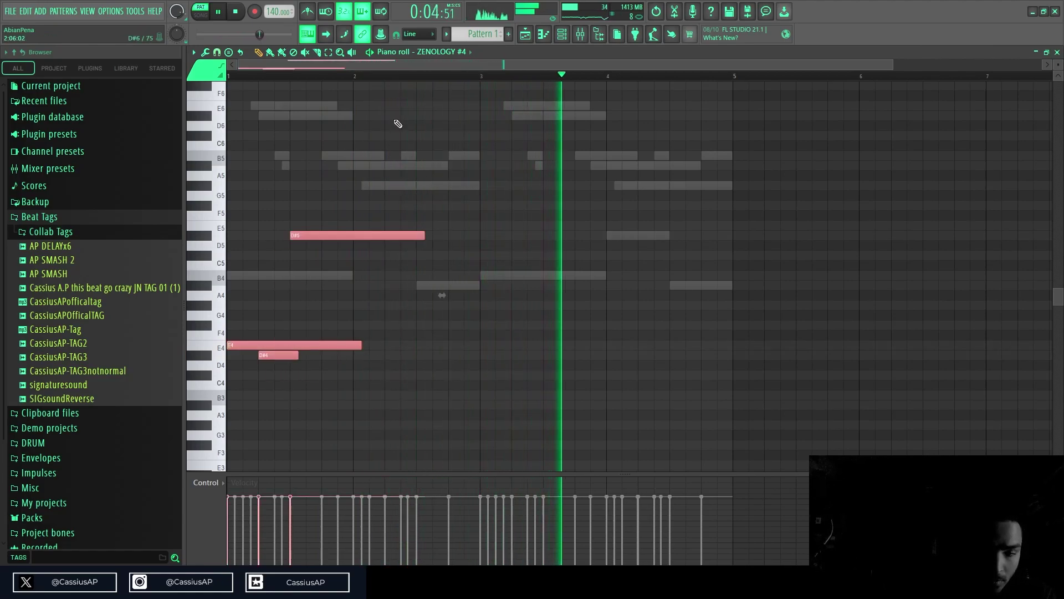
key("ctrl+l")
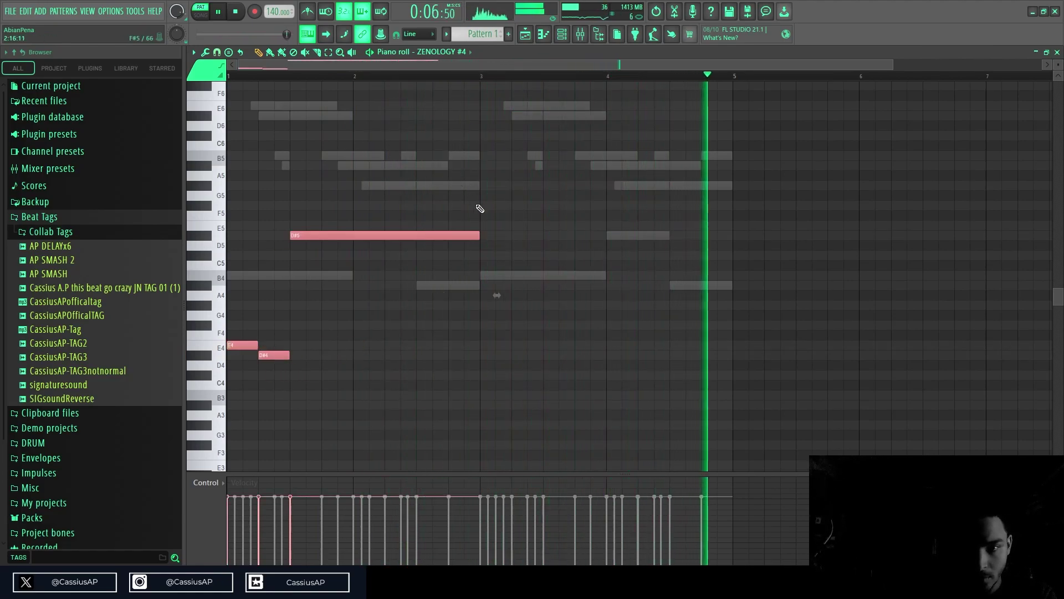
key("ctrl+b")
key("ctrl+d")
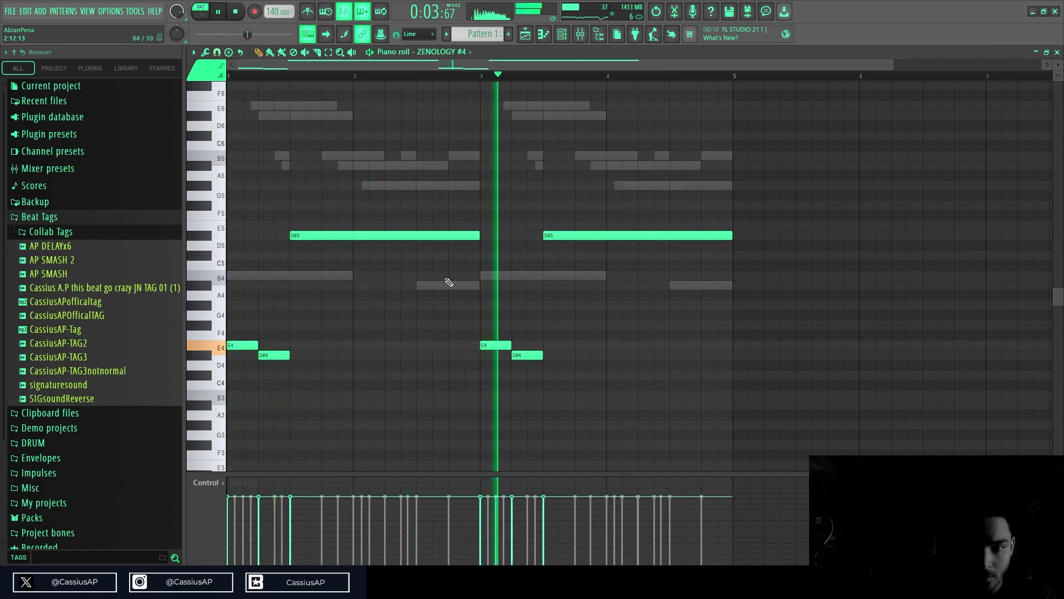
- Raise the two short opening notes of the repeated phrase in bar 3 one octave to E5 and D#5
scroll(392, 300, "up", 3)
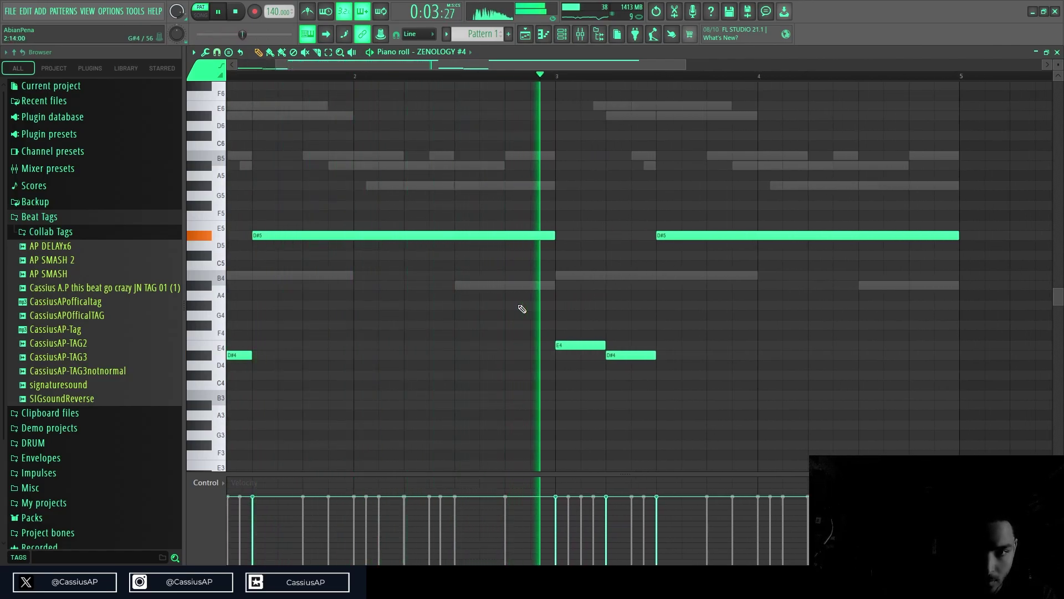
key("space")
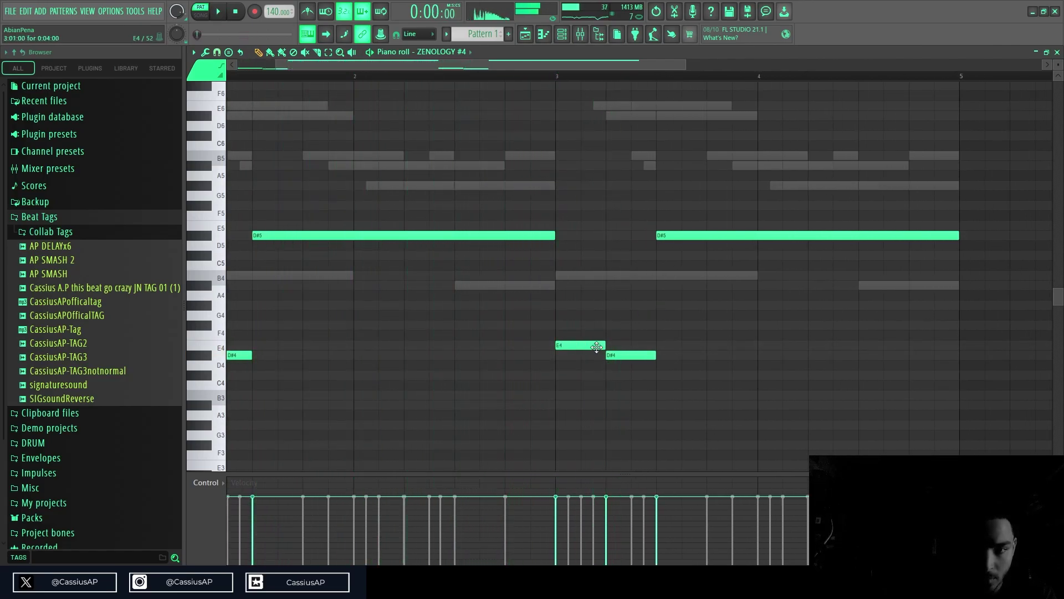
key("space")
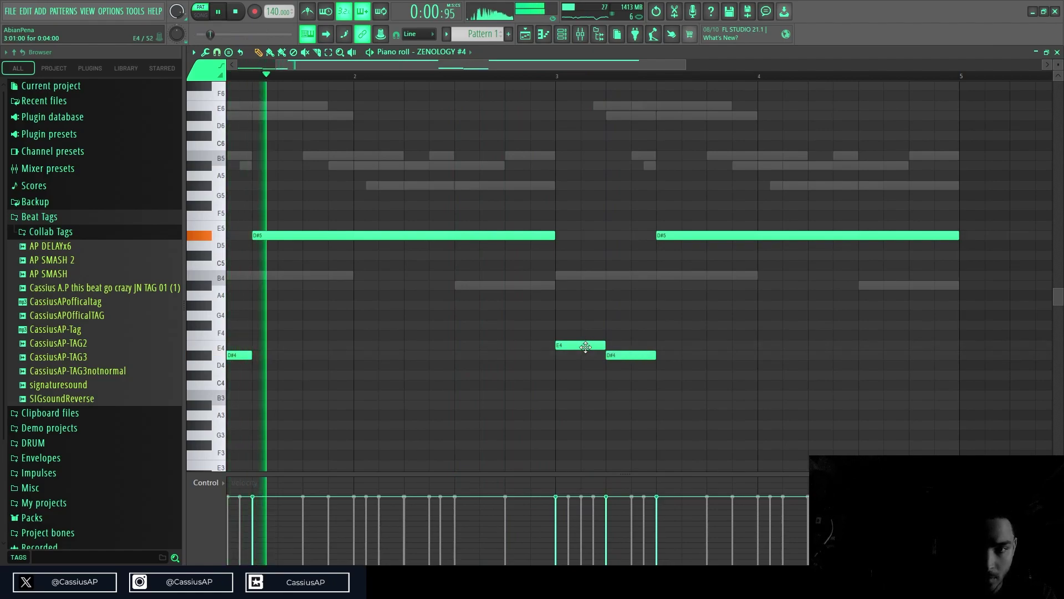
left_click_drag(585, 347, 584, 262)
key("space")
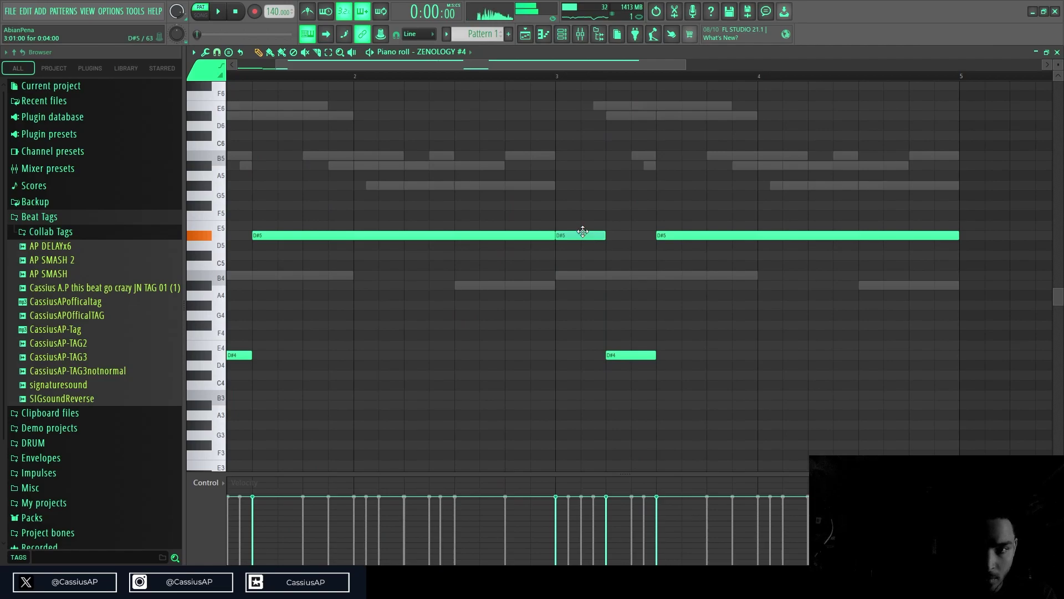
scroll(593, 241, "down", 3)
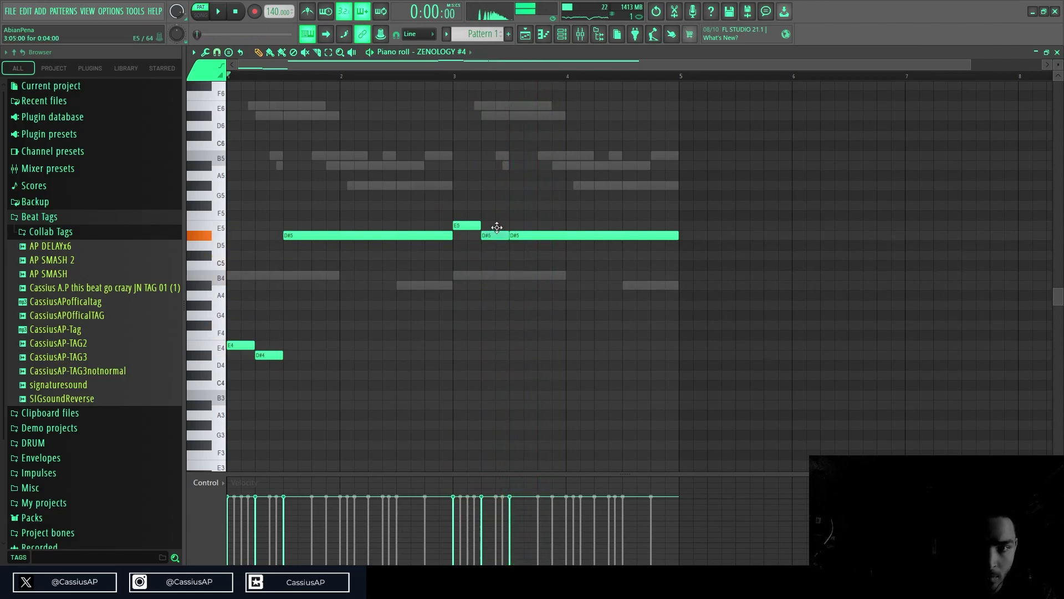
- Try B4, C#5 and A#4 for the long last note of bars 3 and 4, and settle on B4
scroll(438, 288, "down", 1)
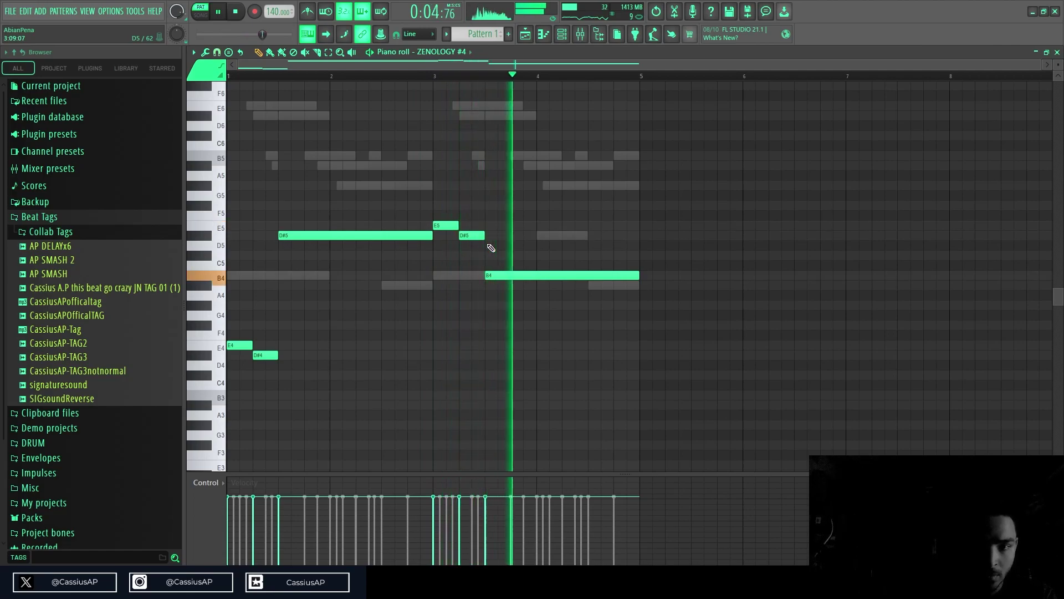
key("space")
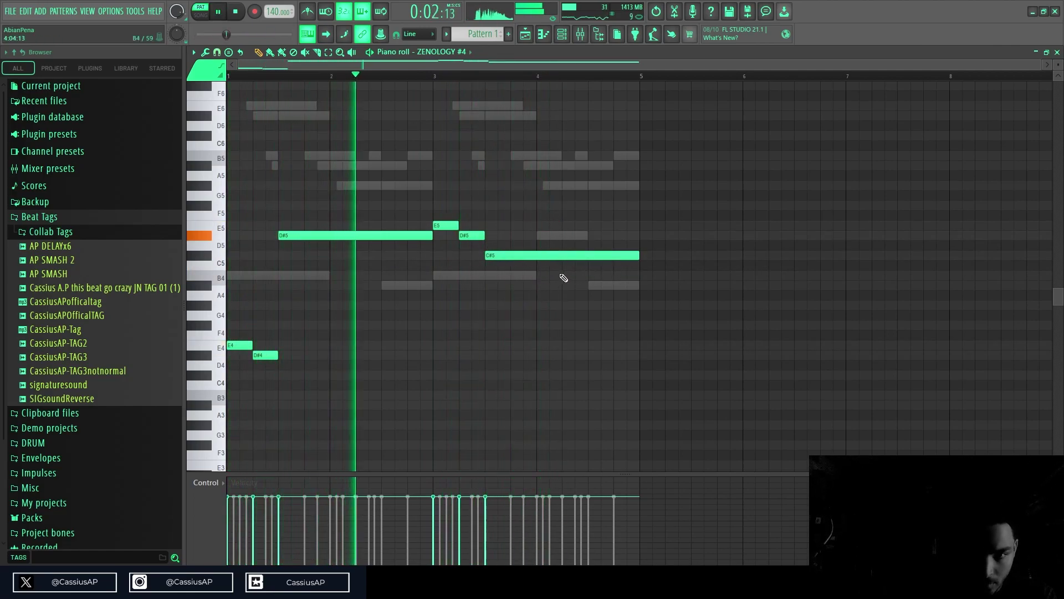
scroll(566, 278, "up", 3)
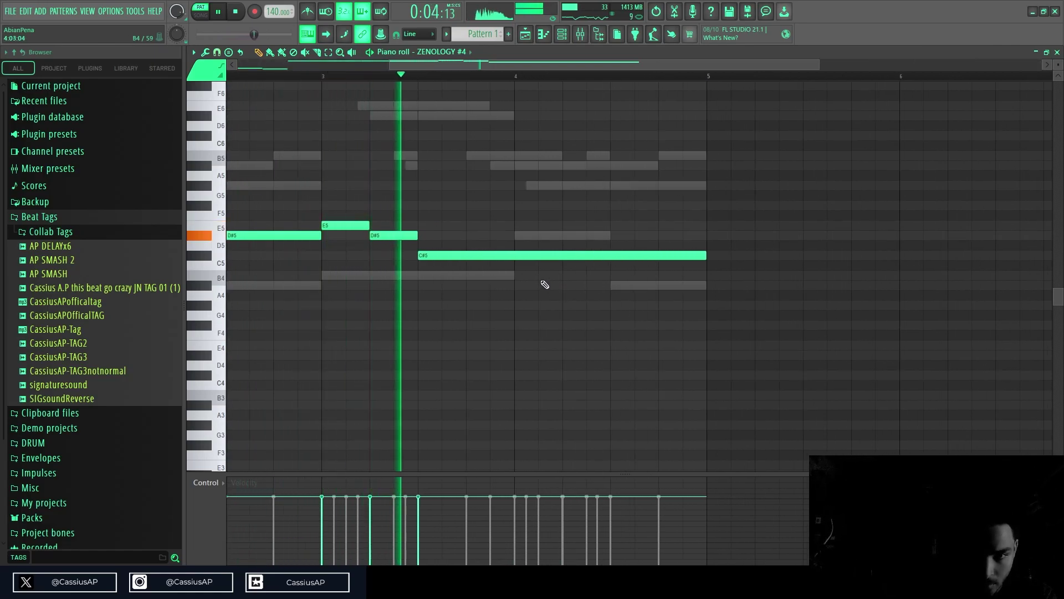
key("space")
left_click_drag(506, 255, 507, 289)
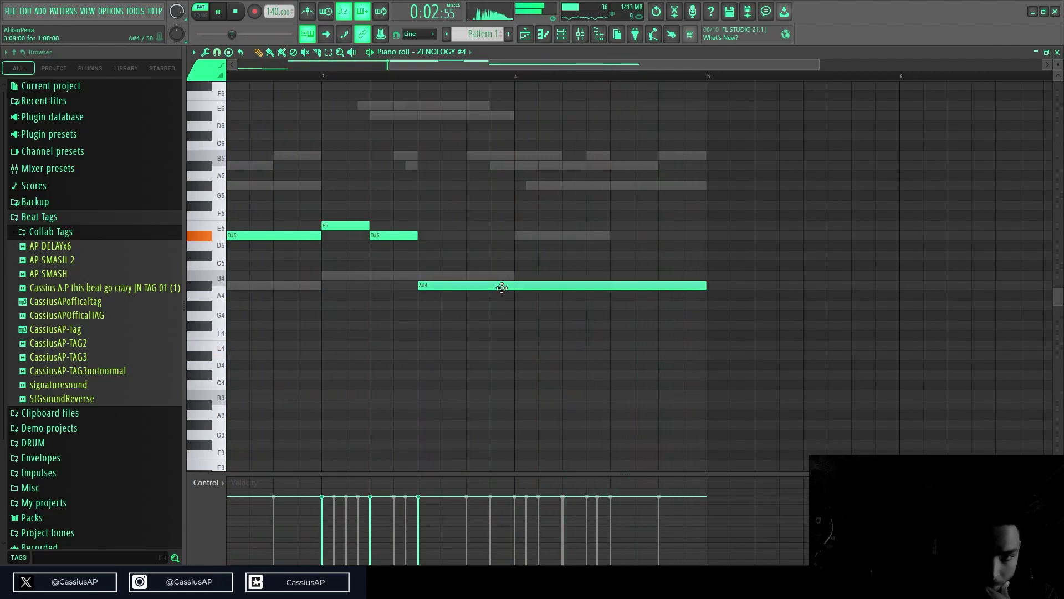
left_click_drag(501, 287, 503, 278)
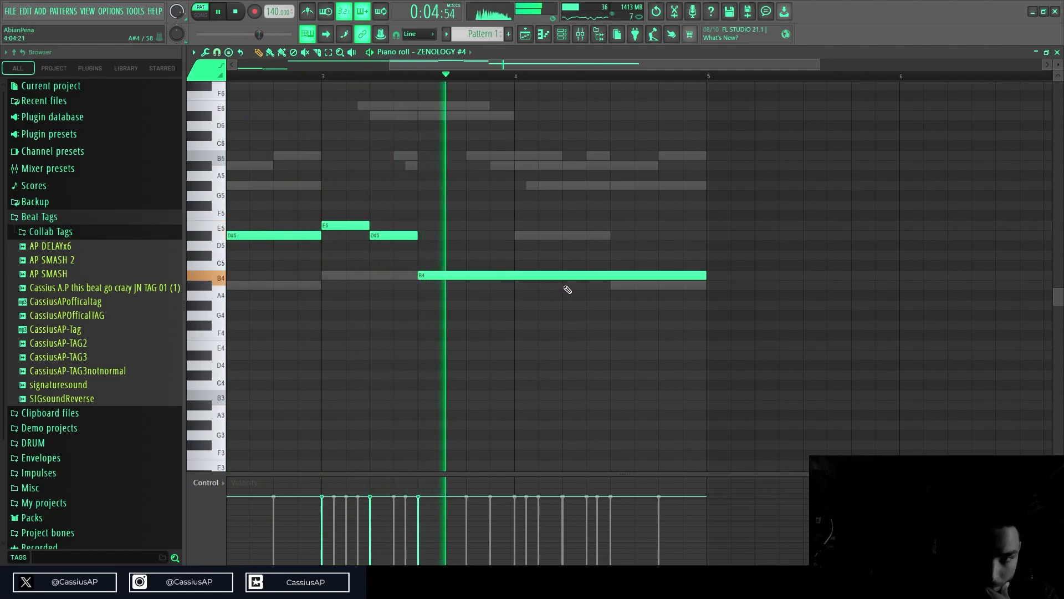
- Add an A#4 note over the last half of bar 4, trim the B4 note to meet it, and raise all notes one octave
left_click(613, 285)
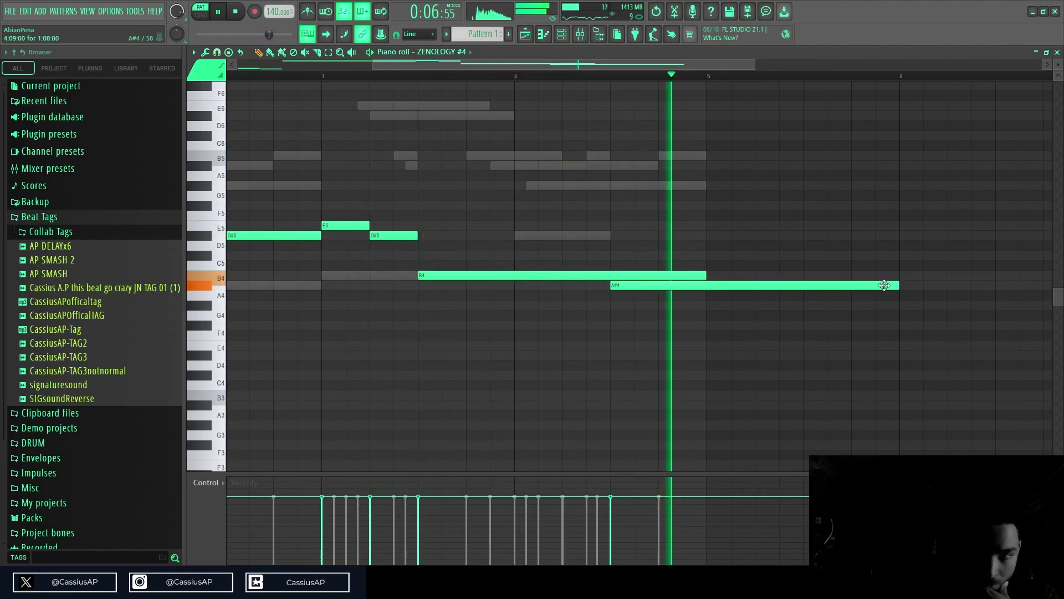
key("space")
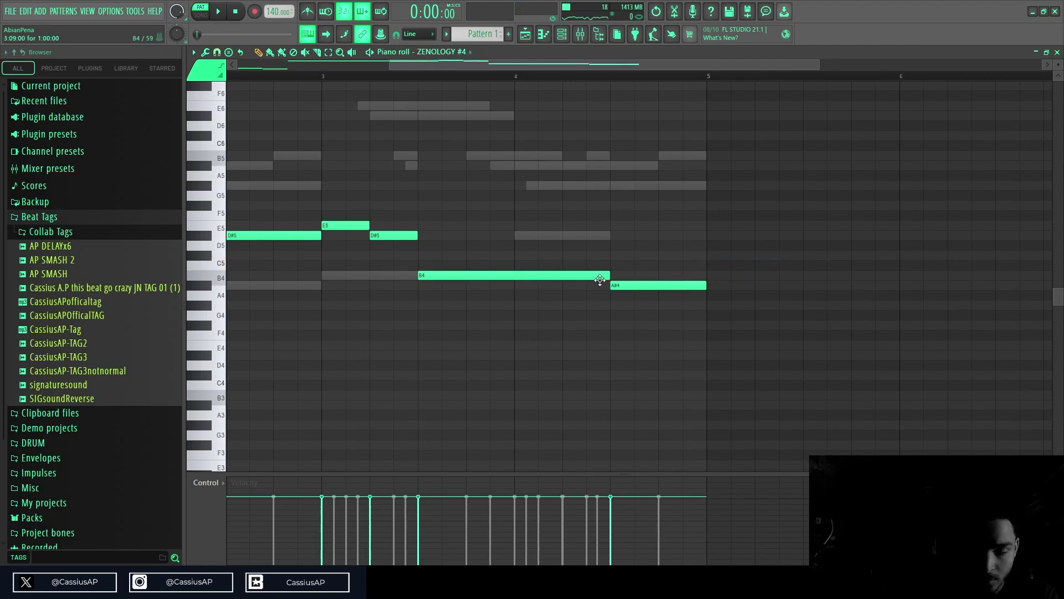
key("ctrl+Up")
scroll(604, 286, "down", 3)
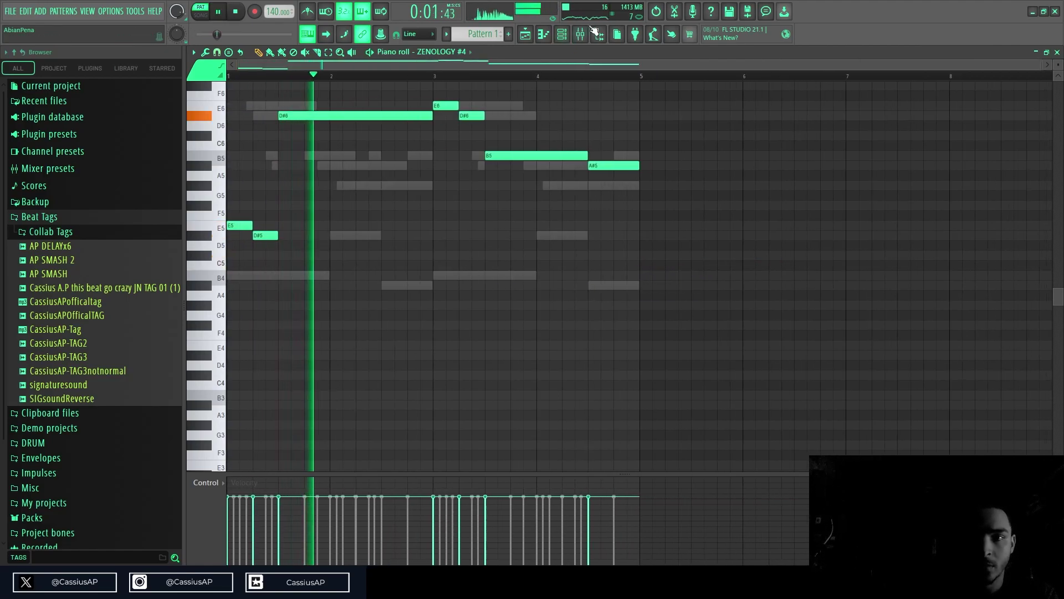
left_click(561, 35)
left_click(320, 125)
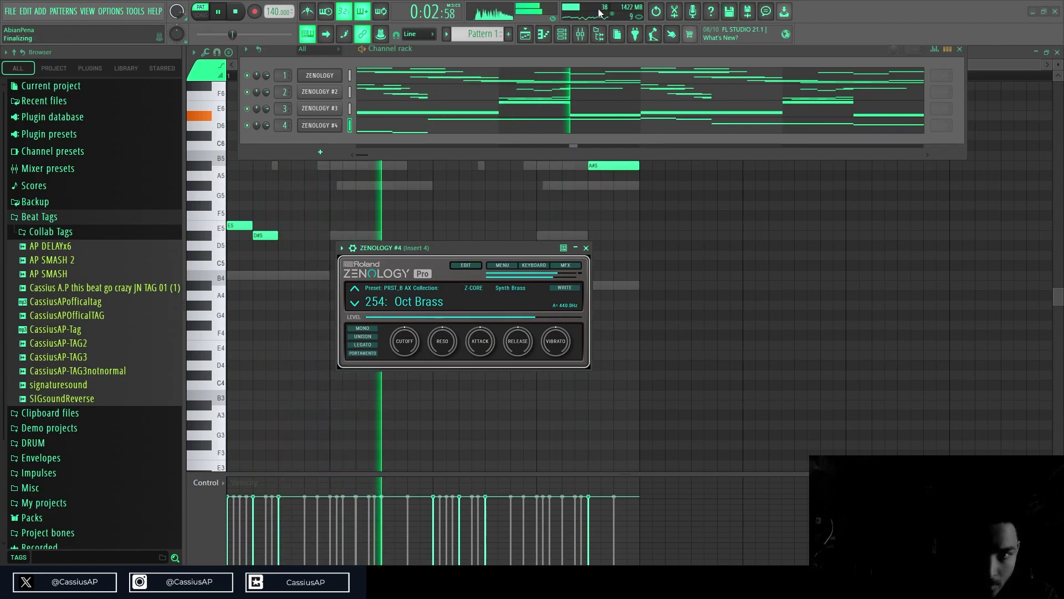
left_click(444, 201)
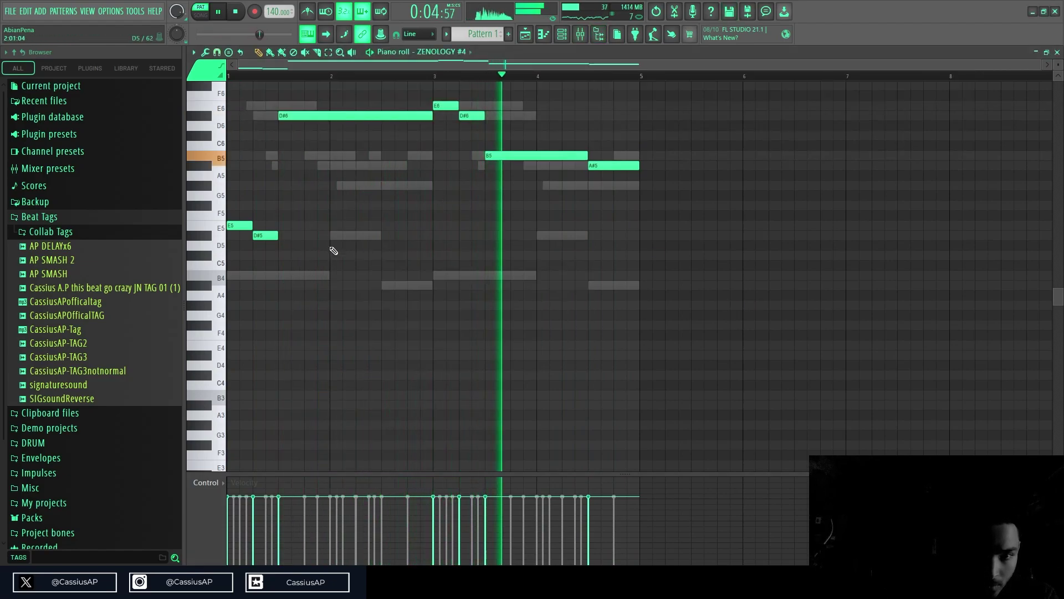
- Show Channel pitch in the control lane, try a one-bar G#5 slide note at bar 2 and delete it
scroll(253, 222, "up", 2)
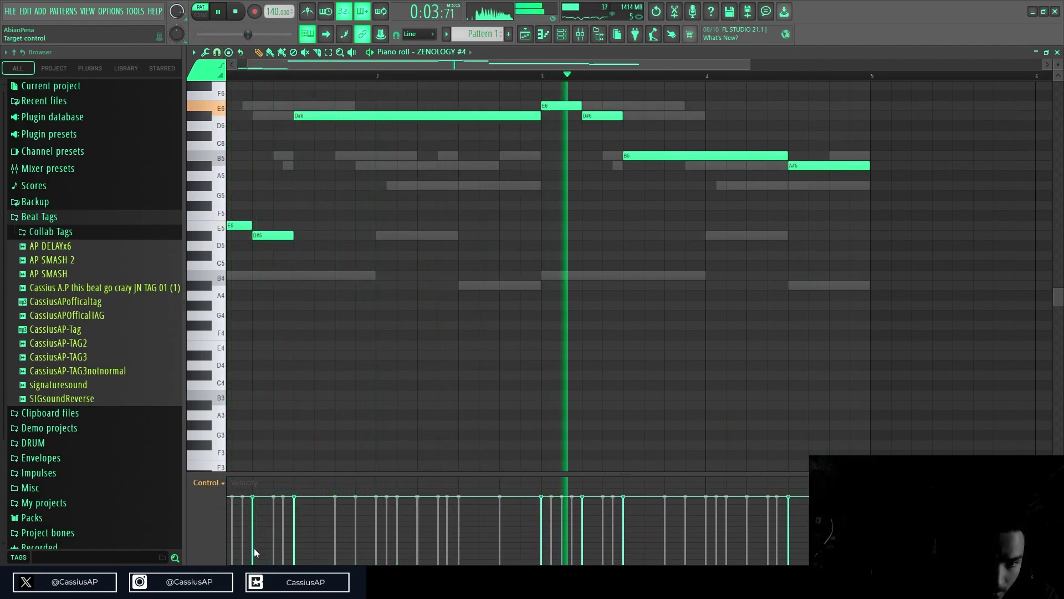
left_click(314, 513)
key("space")
key("space")
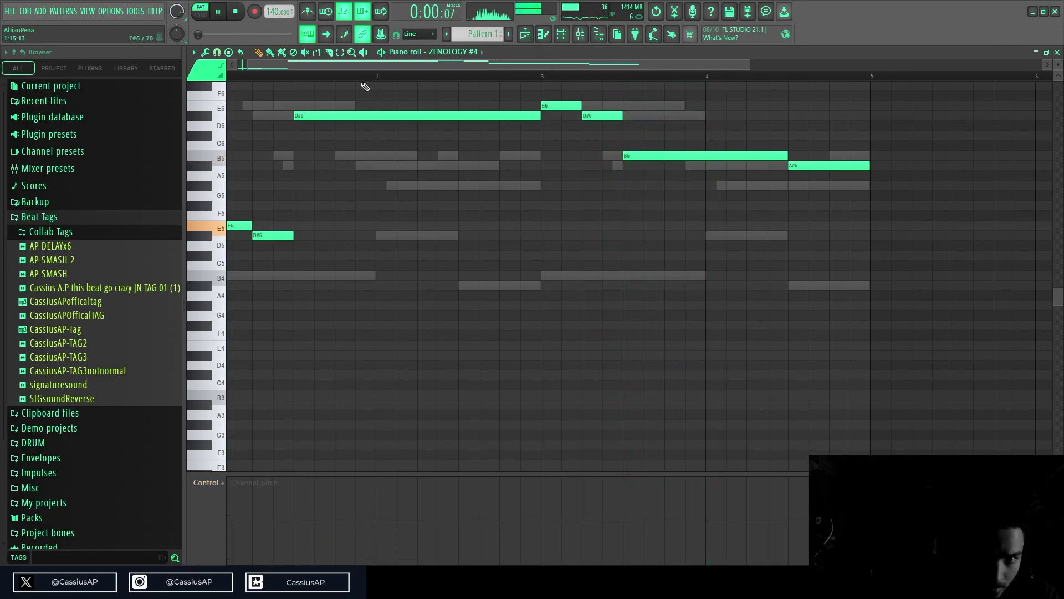
left_click(381, 185)
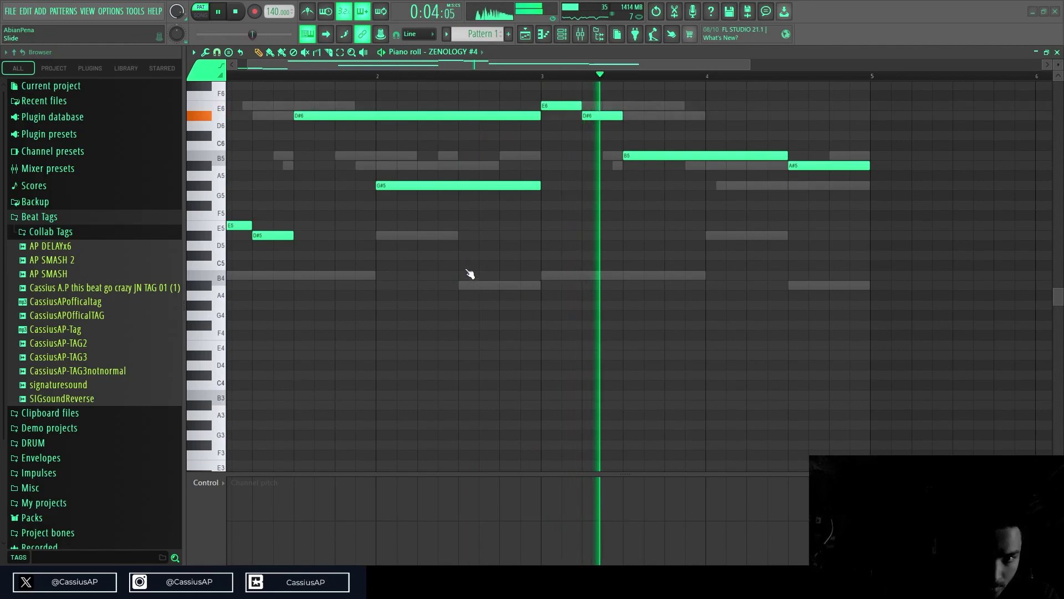
scroll(408, 468, "down", 1)
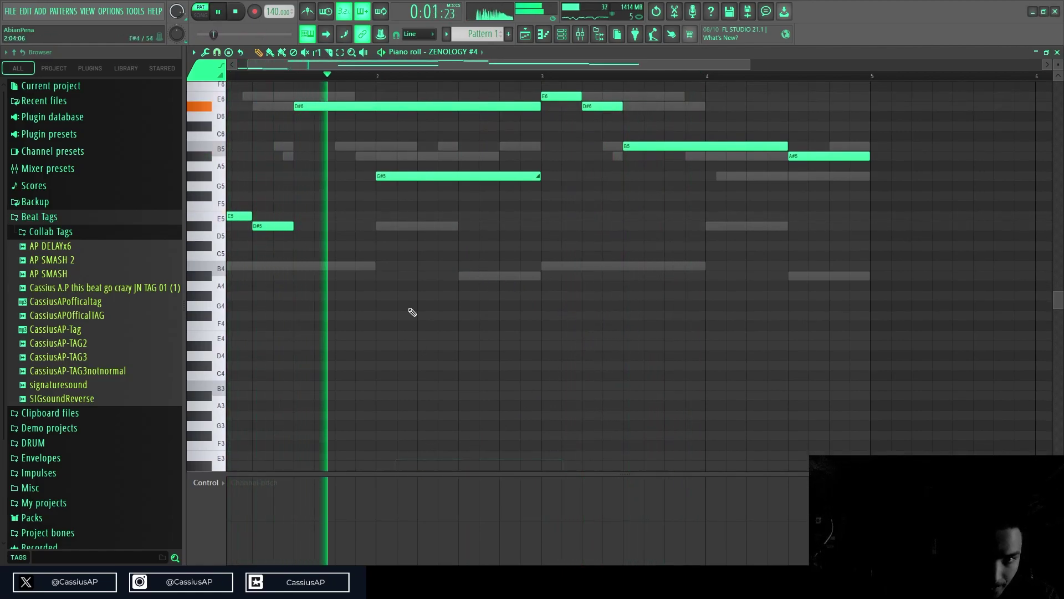
right_click(430, 178)
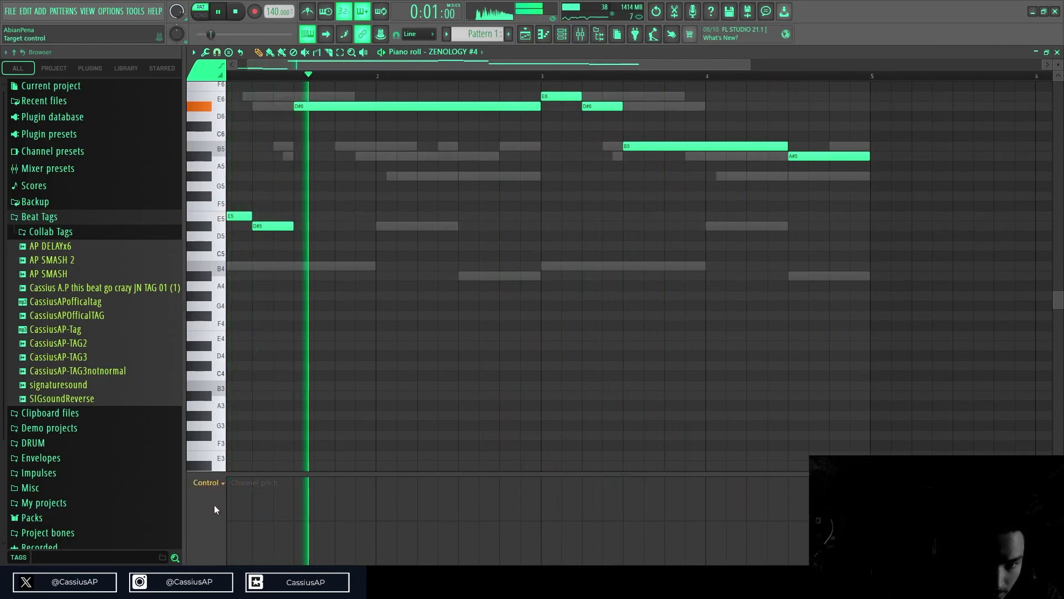
- Try a fine pitch of -20 cents on the long D#6 note and undo it
left_click(245, 540)
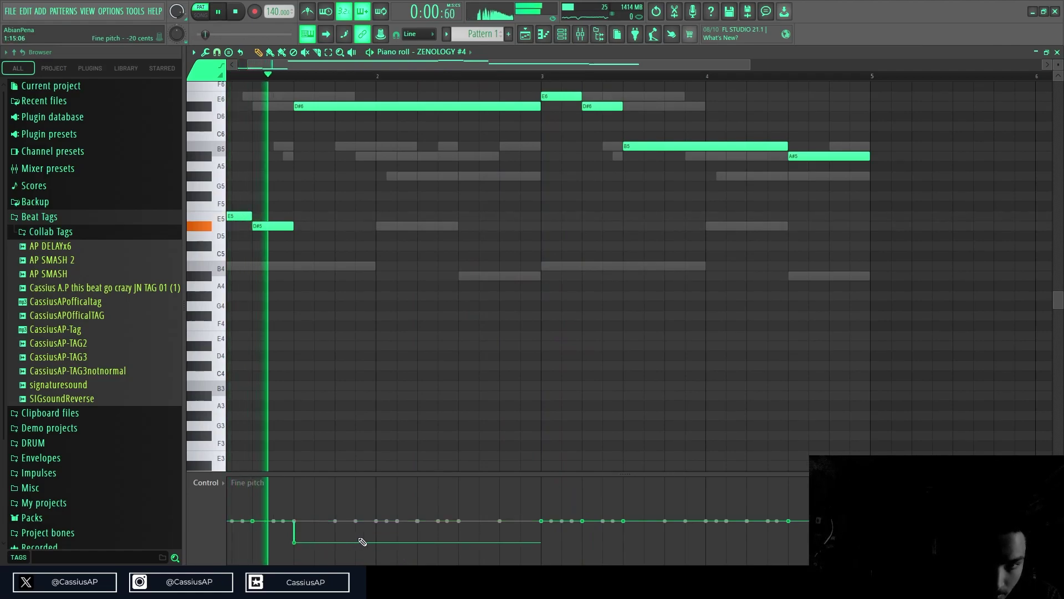
key("ctrl+z")
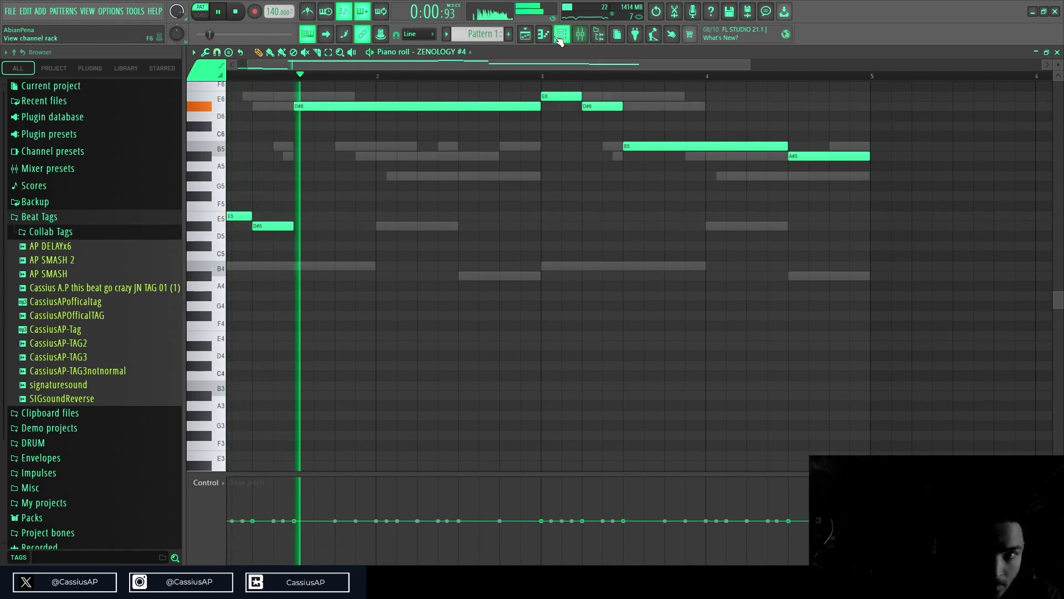
left_click(598, 35)
left_click(320, 124)
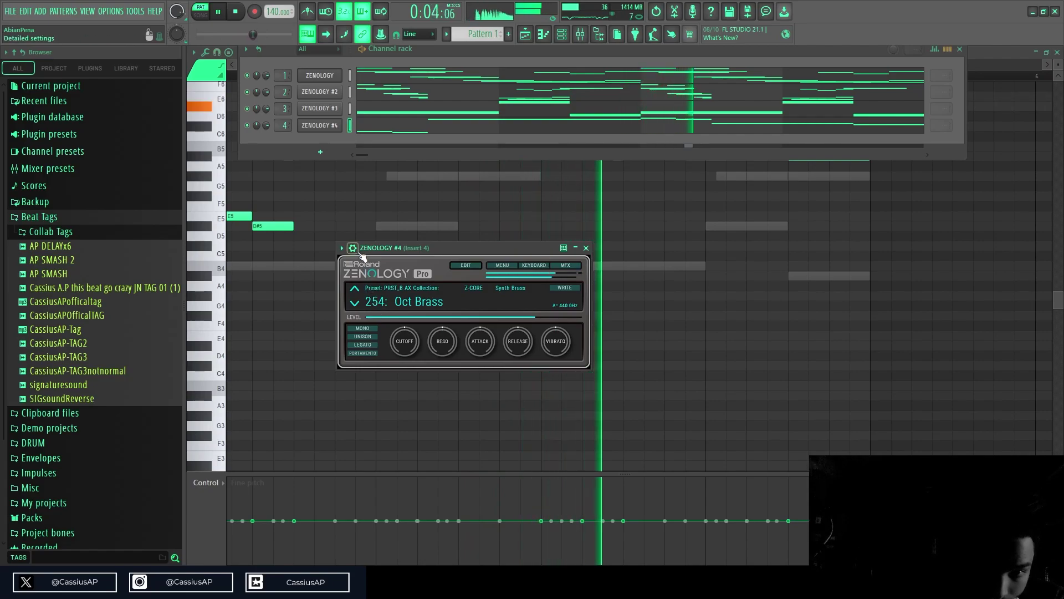
left_click(586, 248)
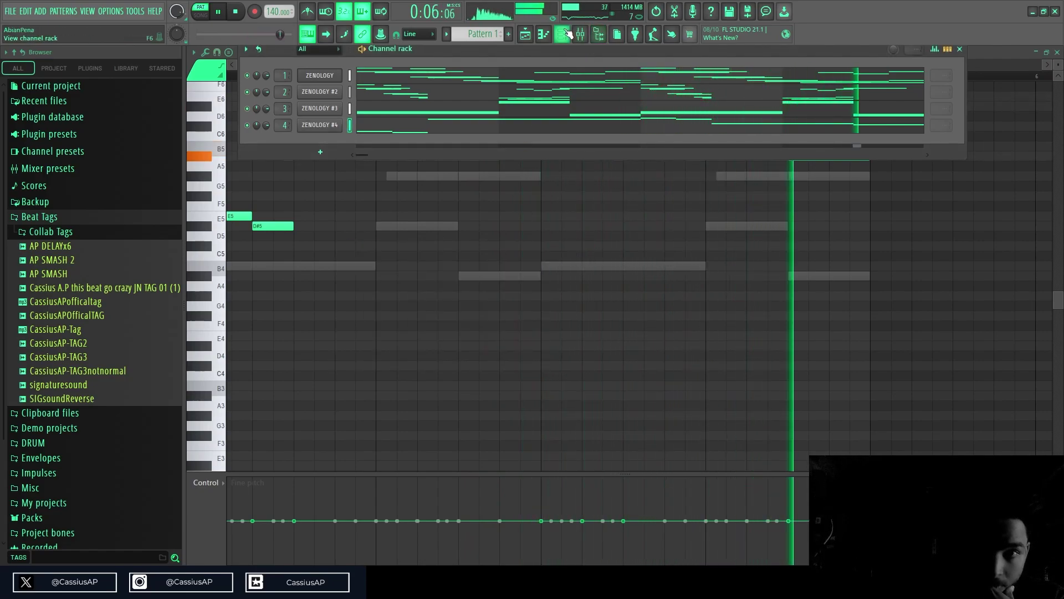
- Arm mixer Inserts 1 to 4 for disk recording and lower Insert 4's volume to about -3.9 dB
key("space")
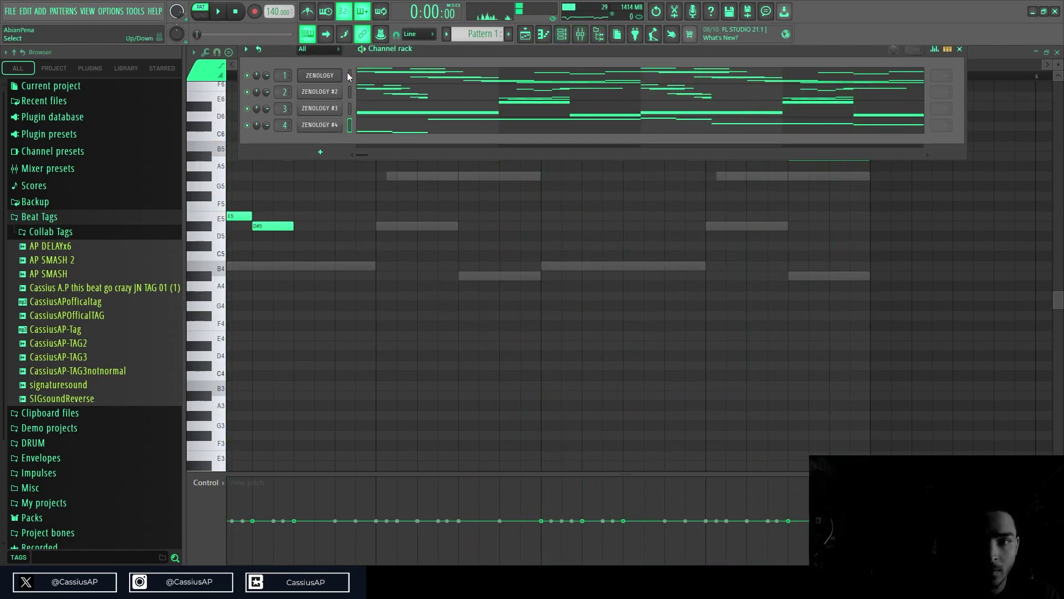
left_click(351, 75)
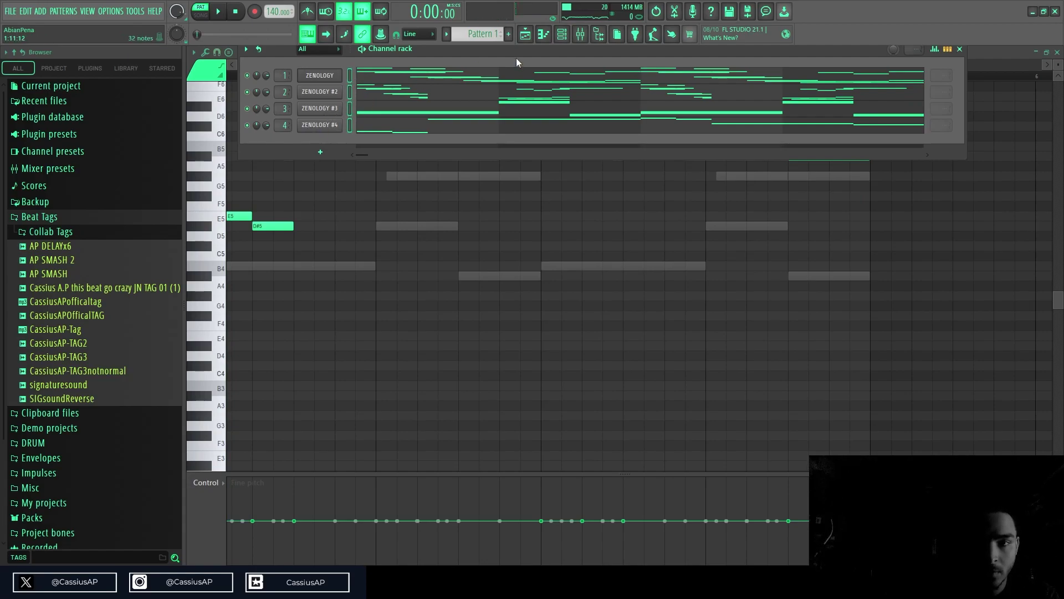
left_click(582, 36)
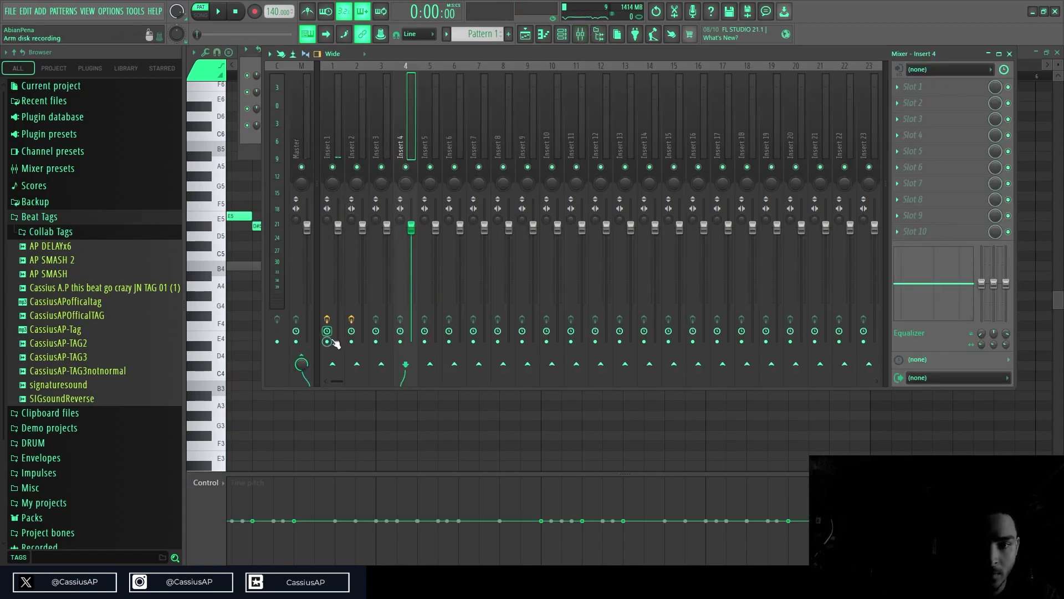
left_click(354, 341)
key("space")
left_click(377, 342)
left_click(401, 342)
left_click_drag(411, 229, 411, 246)
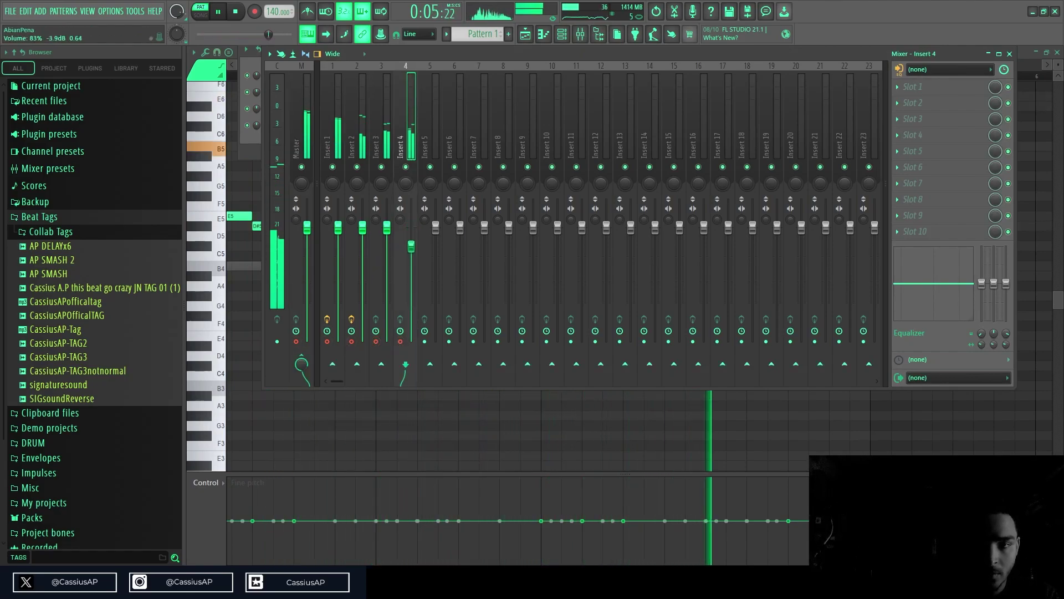
- Stop playback, place Pattern 1 twice in a row across bars 1 to 8 of playlist Track 1, and switch to song mode
key("space")
left_click(525, 33)
left_click_drag(367, 107, 527, 87)
key("shift+Left")
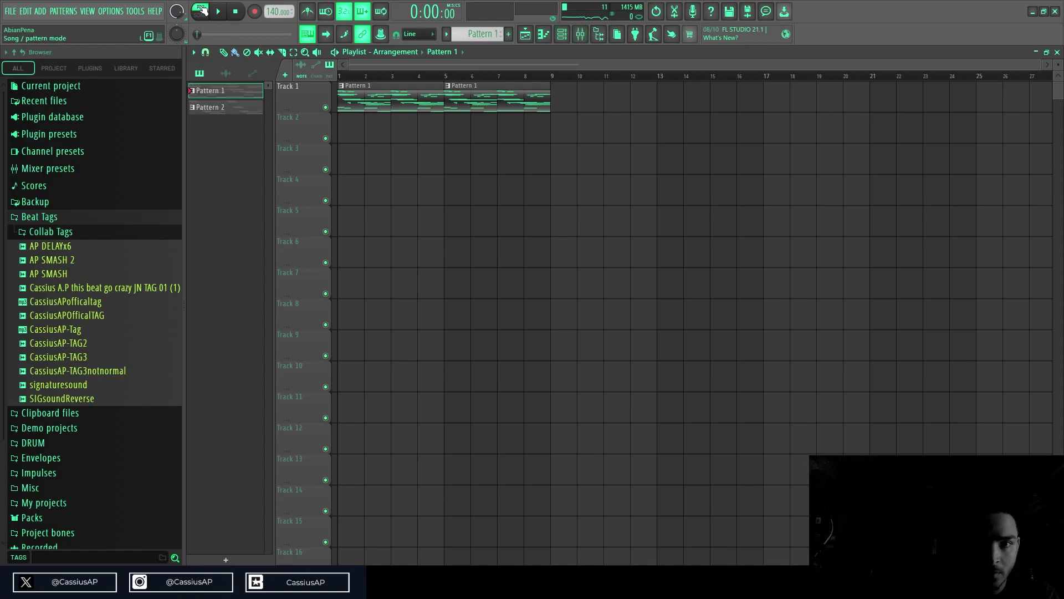
- Render the armed mixer tracks to audio clips in the playlist, and delete both Pattern 1 clips from Track 1
left_click(582, 36)
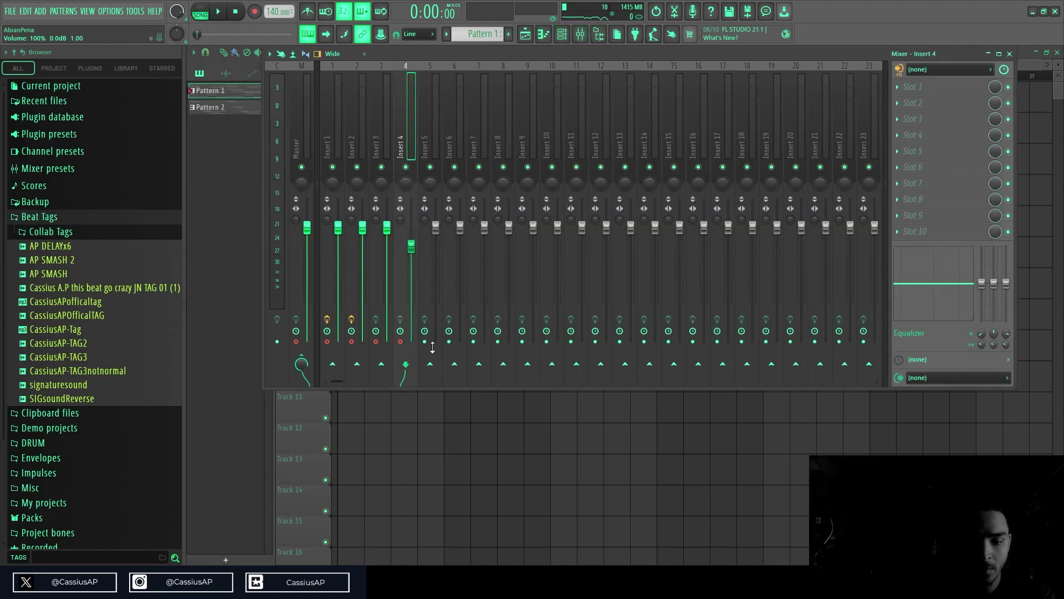
left_click(301, 288)
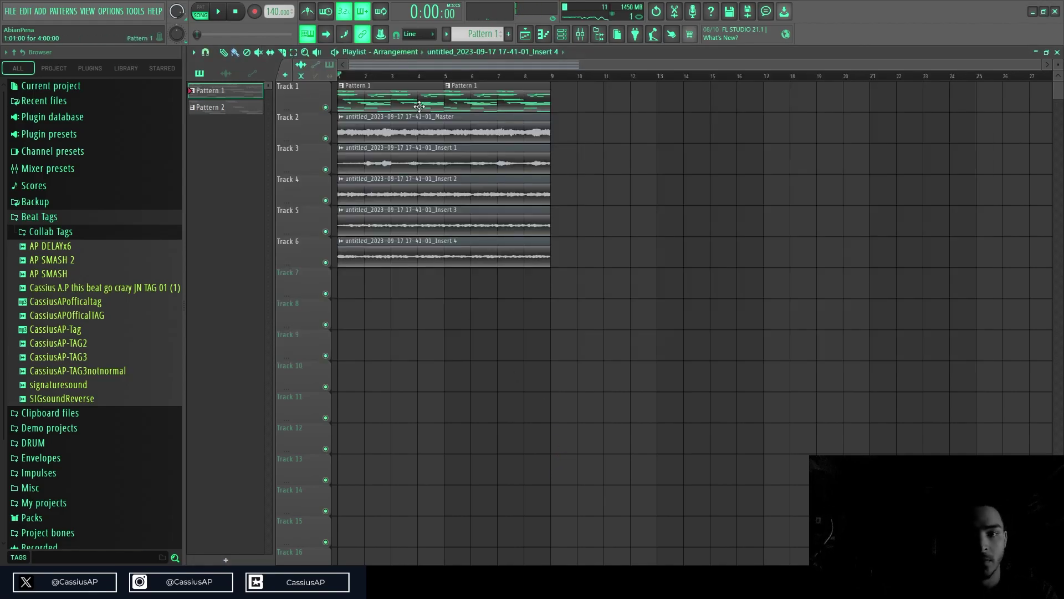
right_click(420, 107)
right_click(452, 104)
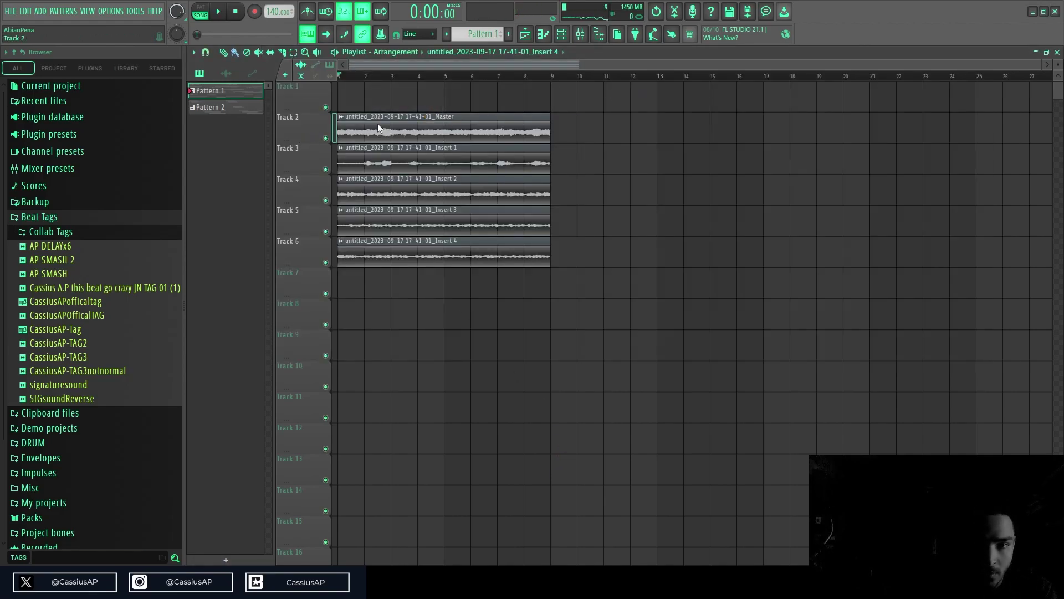
- Solo Track 2 and try the Master recording reversed, with its time-stretching mode set to Stretch
right_click(326, 139)
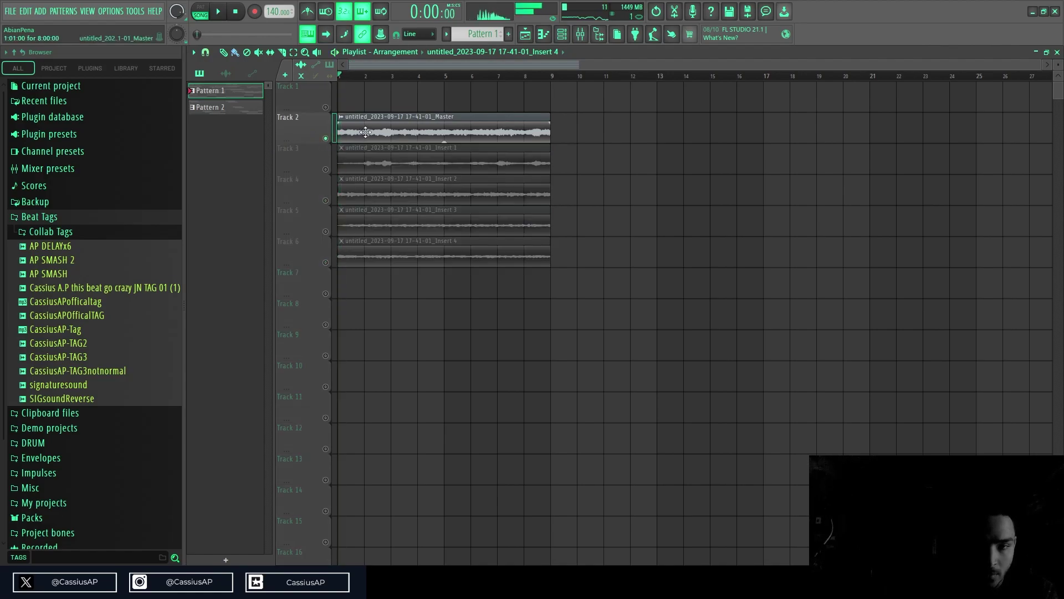
double_click(366, 142)
key("space")
left_click(434, 306)
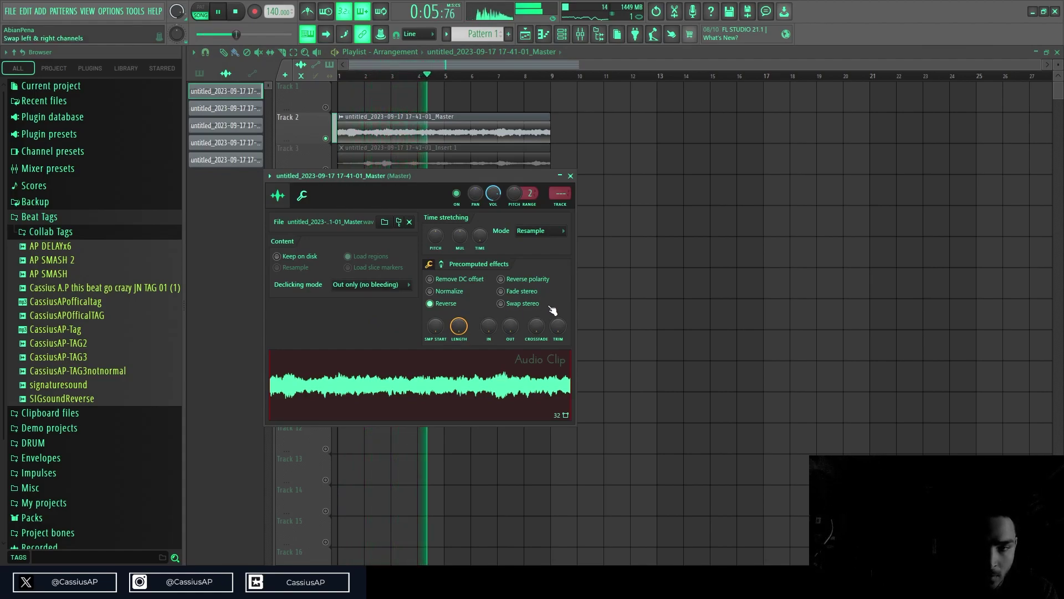
key("space")
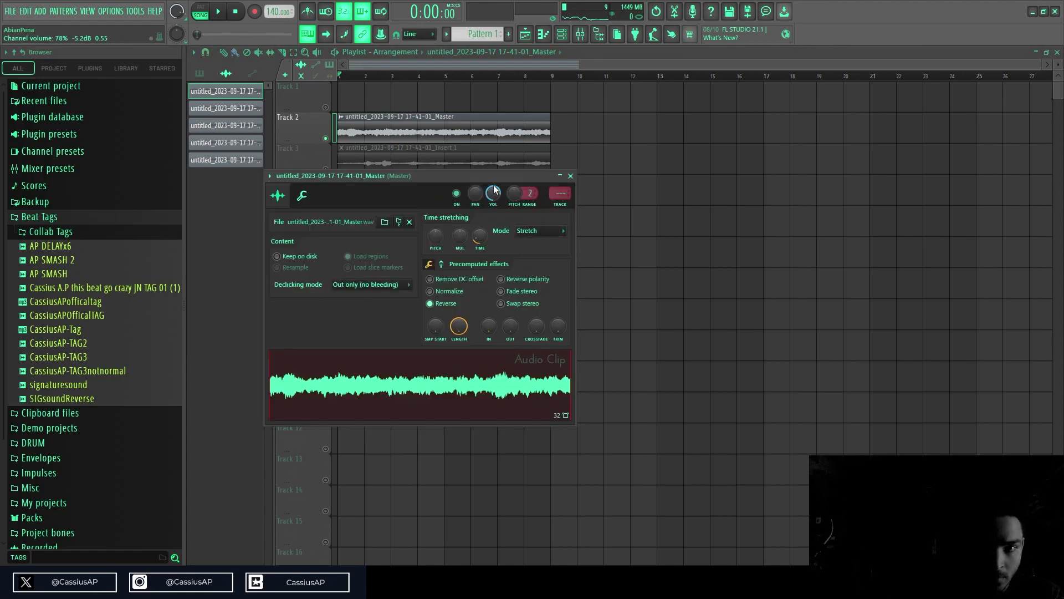
- Set the time-stretching mode of the Insert 1, Insert 2 and Insert 3 audio clips to Stretch
double_click(479, 153)
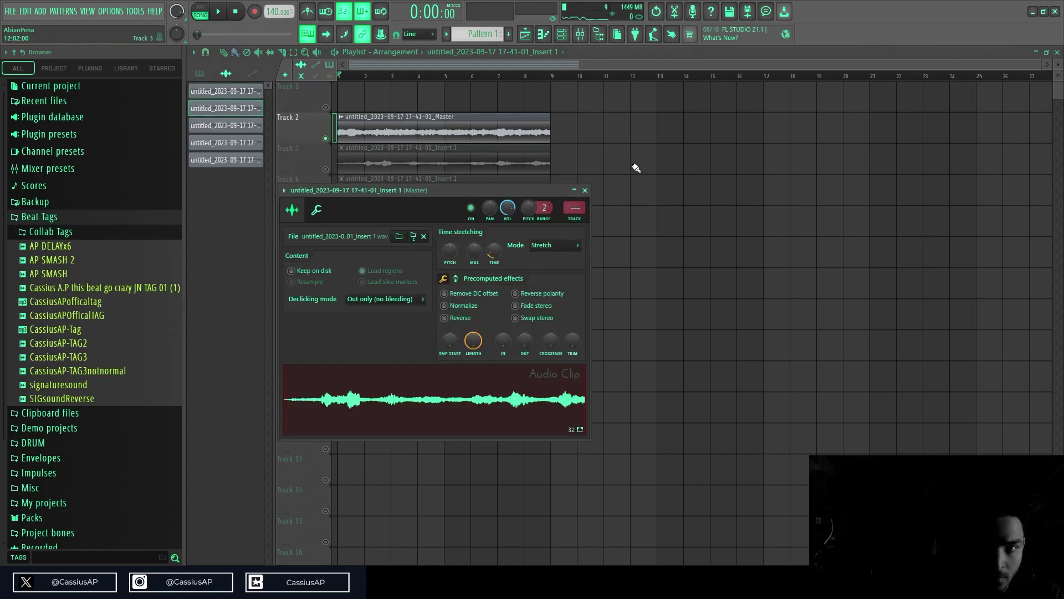
left_click(585, 190)
double_click(503, 195)
left_click(331, 224)
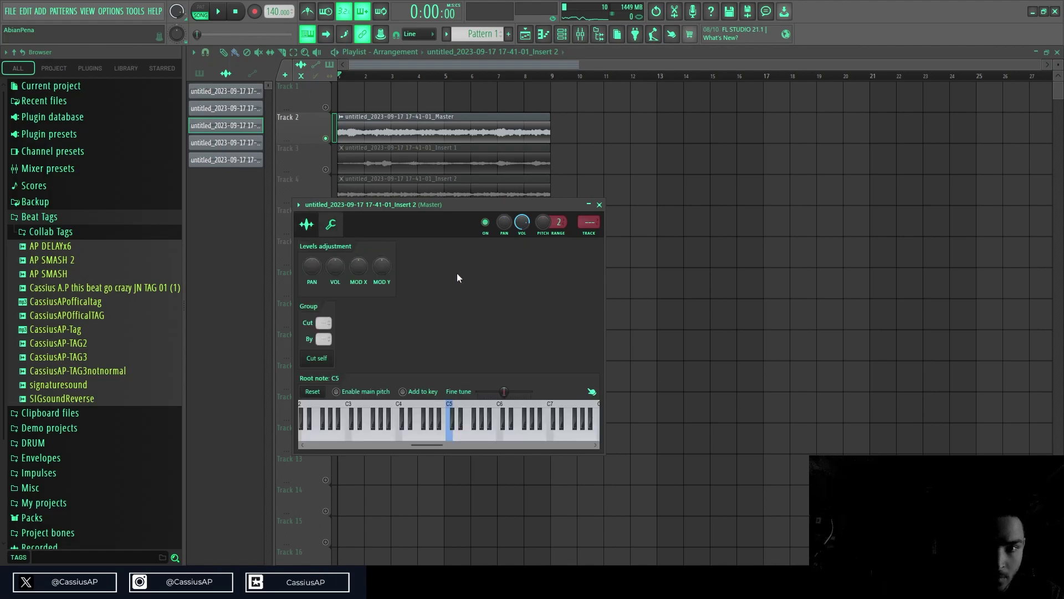
left_click(306, 224)
left_click(599, 204)
double_click(511, 191)
left_click(599, 204)
double_click(514, 215)
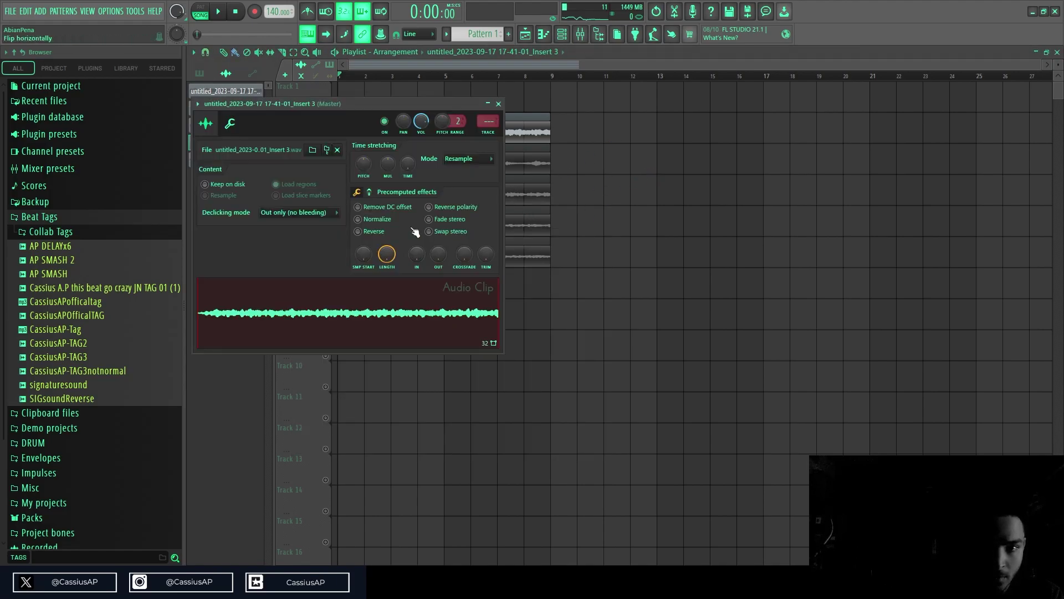
left_click(231, 122)
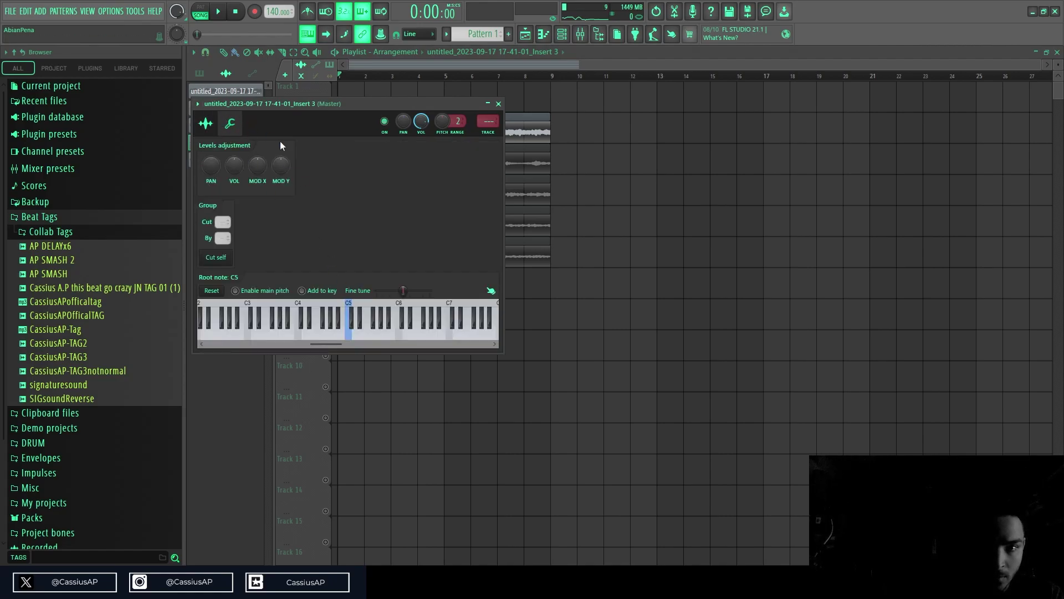
left_click(206, 123)
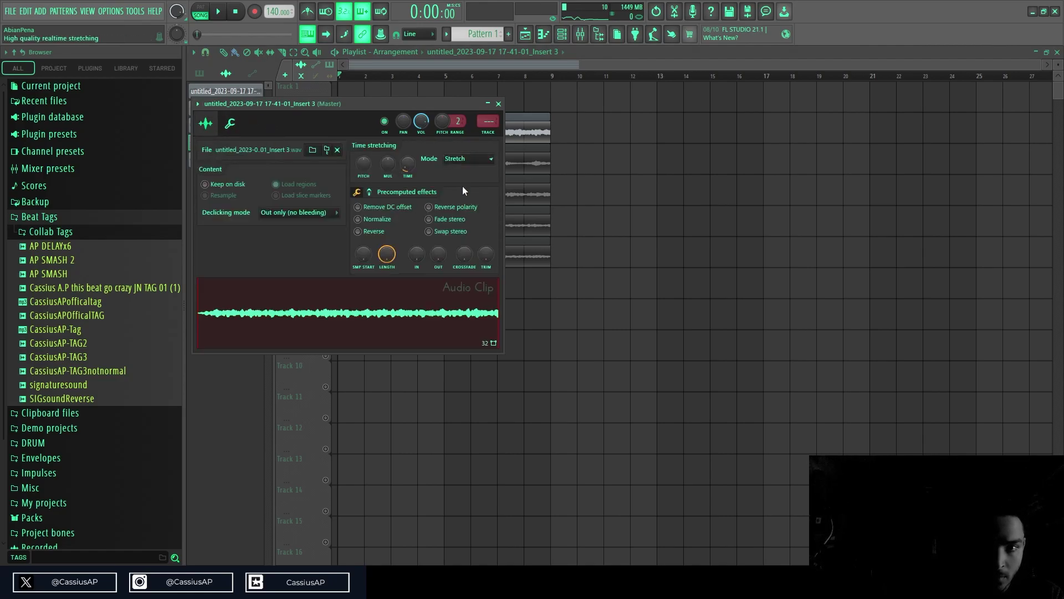
- Set the Insert 4 clip to Stretch mode with a +200 cents pitch shift, and check the other three insert clips' pitch settings
double_click(514, 245)
left_click(478, 205)
left_click_drag(377, 178, 378, 168)
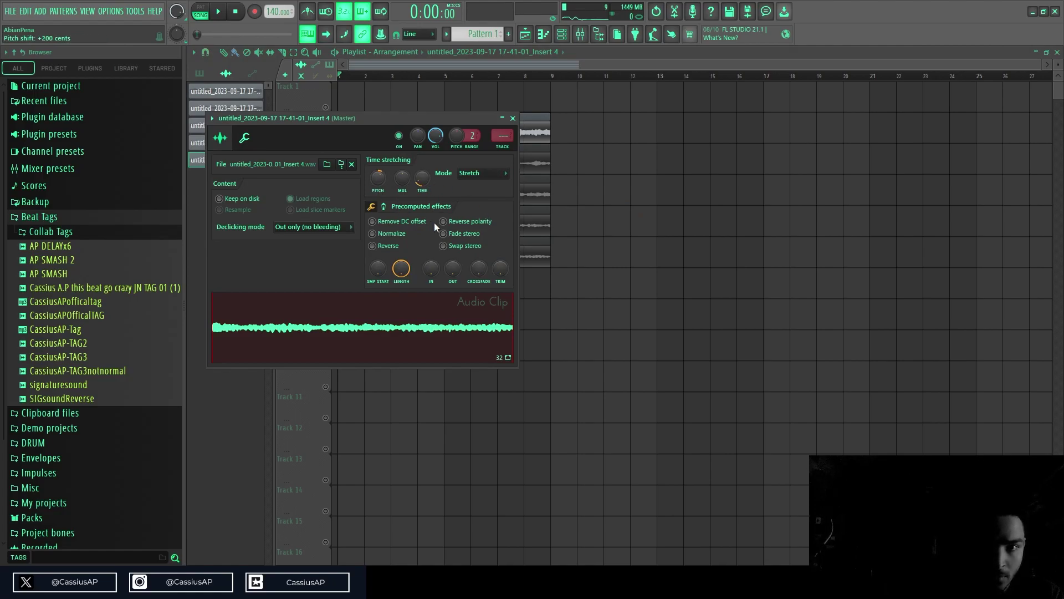
double_click(518, 222)
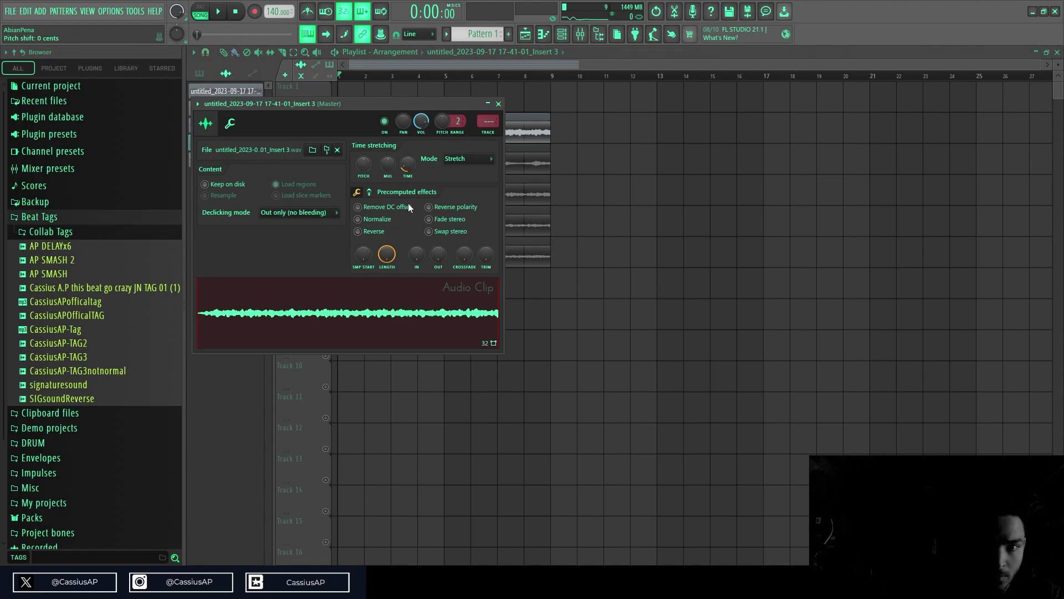
double_click(529, 194)
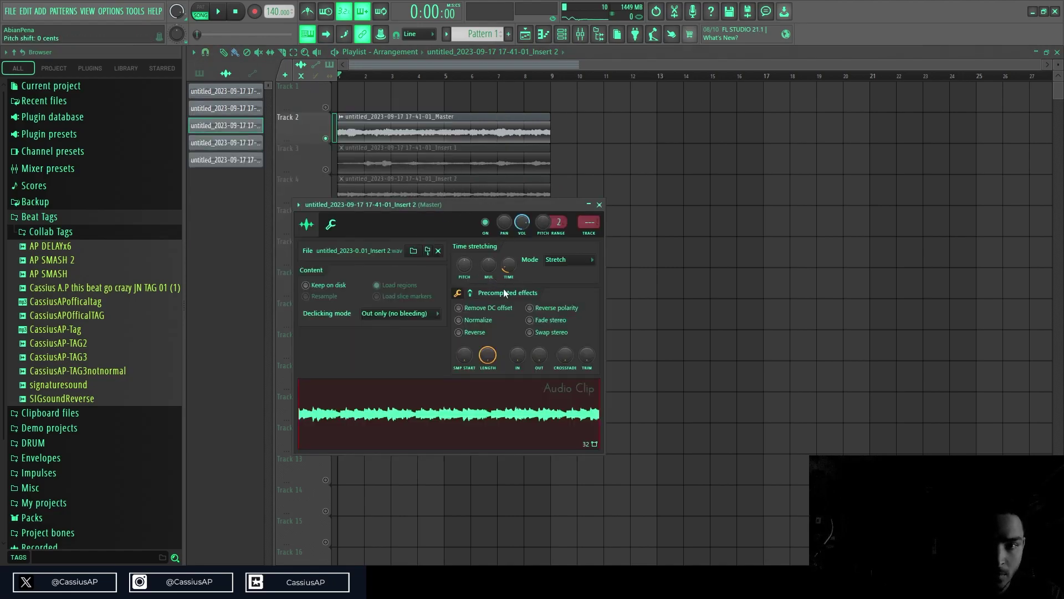
double_click(519, 167)
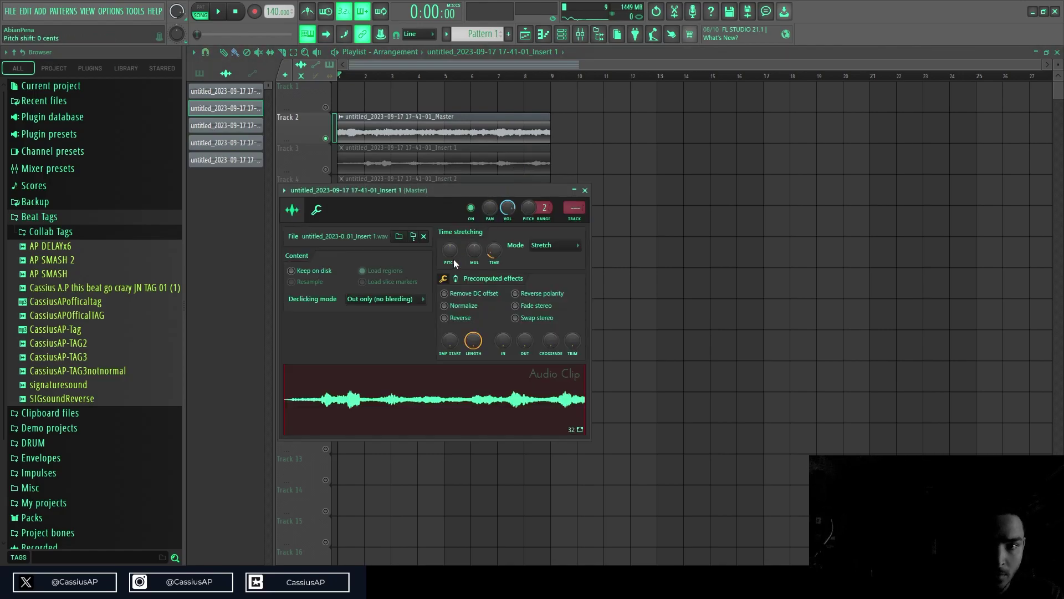
right_click(674, 171)
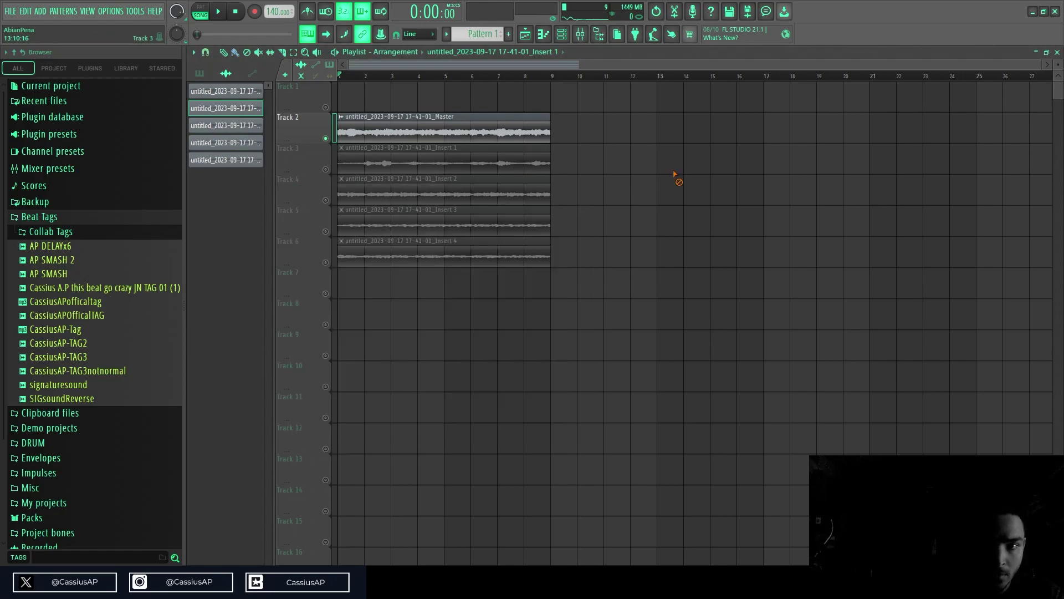
- Delete the Master clip and move the four insert clips up to Tracks 1 to 4 with all tracks audible
right_click(467, 134)
key("ctrl+a")
left_click_drag(451, 162, 437, 47)
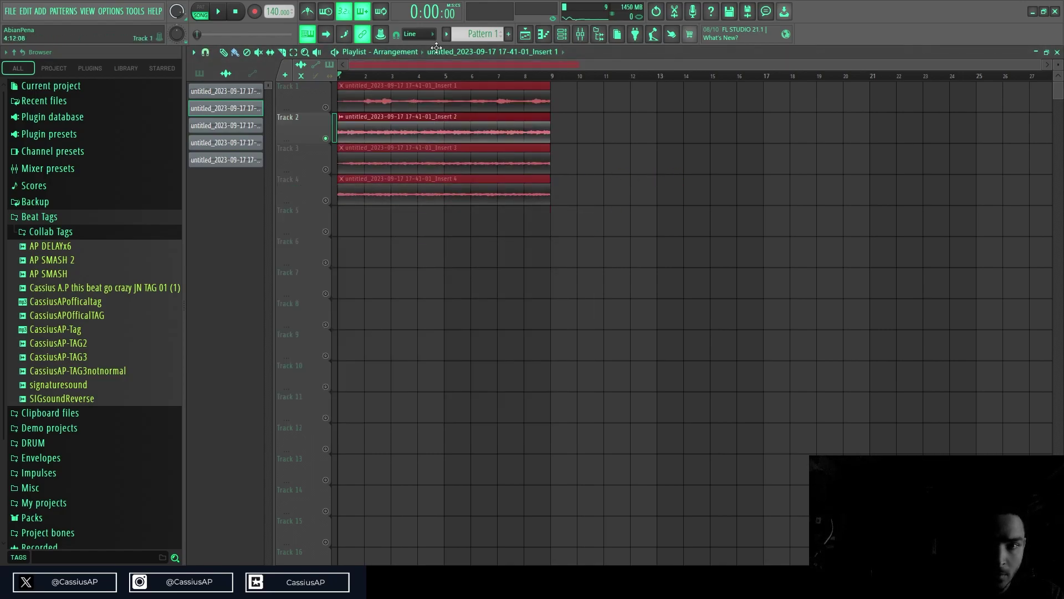
right_click(326, 107)
right_click(326, 107)
key("space")
key("space")
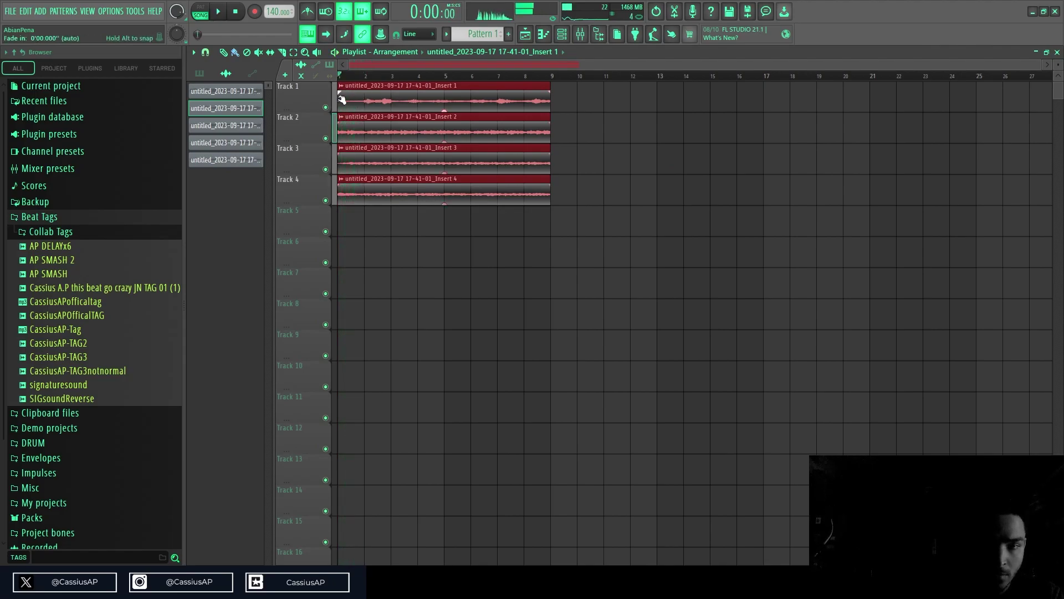
- Reverse the audio of the Insert 1, Insert 2, Insert 3 and Insert 4 clips and play the result
double_click(344, 98)
left_click(456, 318)
left_click(601, 288)
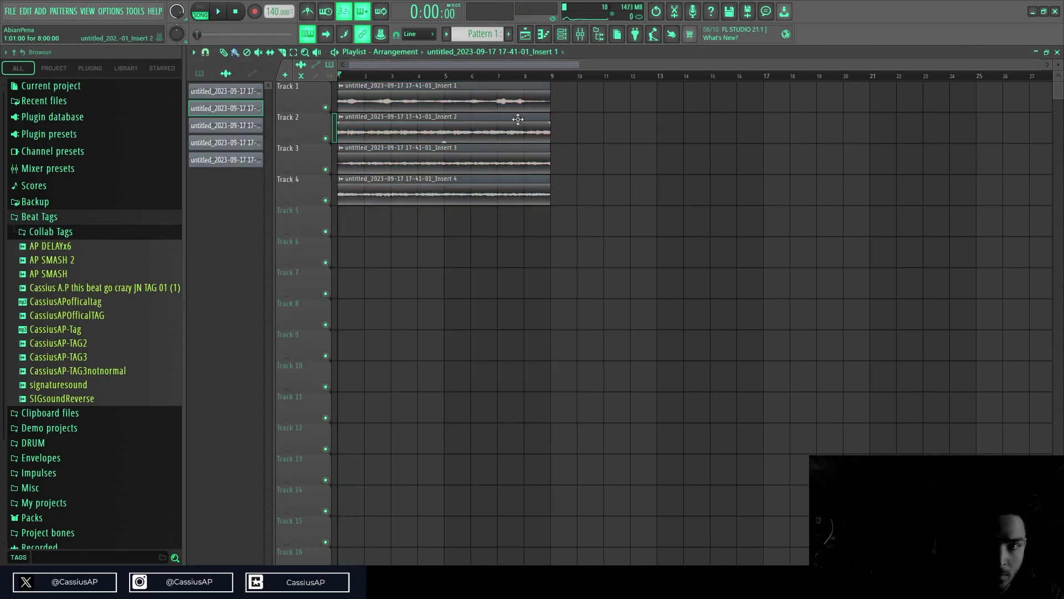
double_click(478, 130)
left_click(471, 332)
key("Escape")
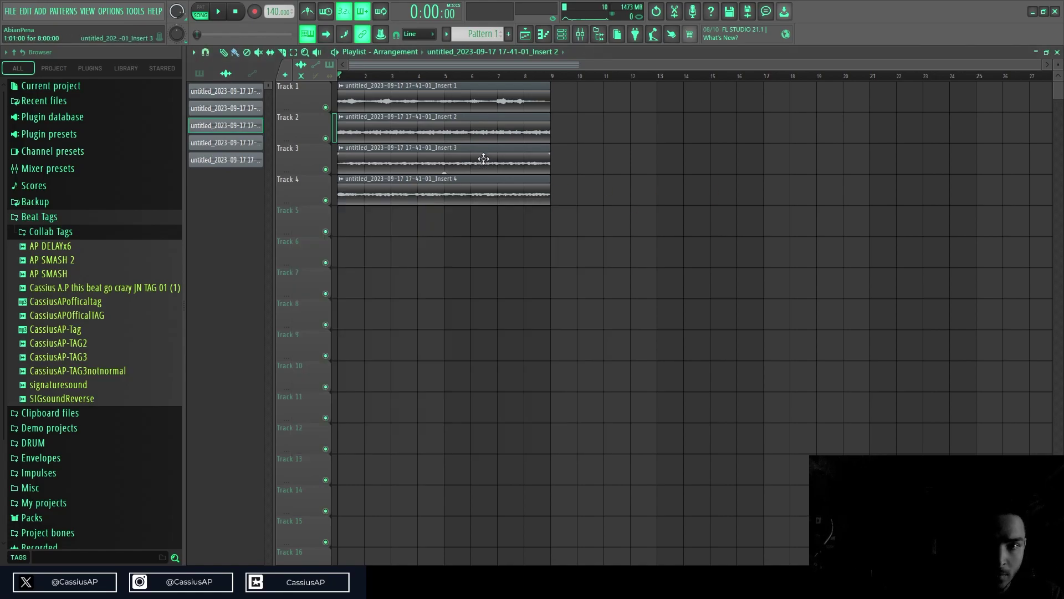
double_click(485, 162)
key("Escape")
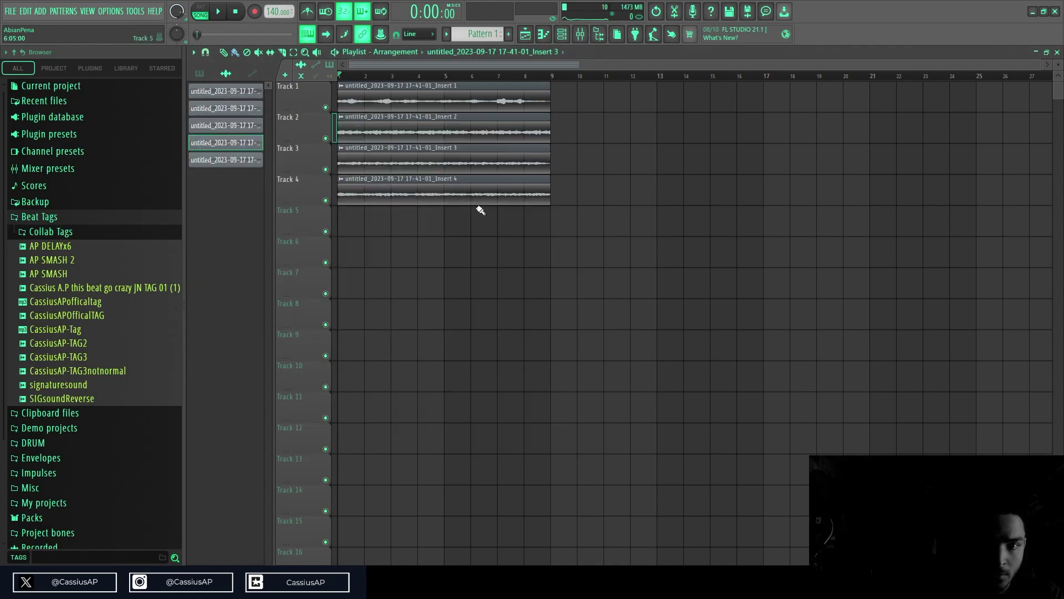
double_click(455, 208)
key("space")
key("Escape")
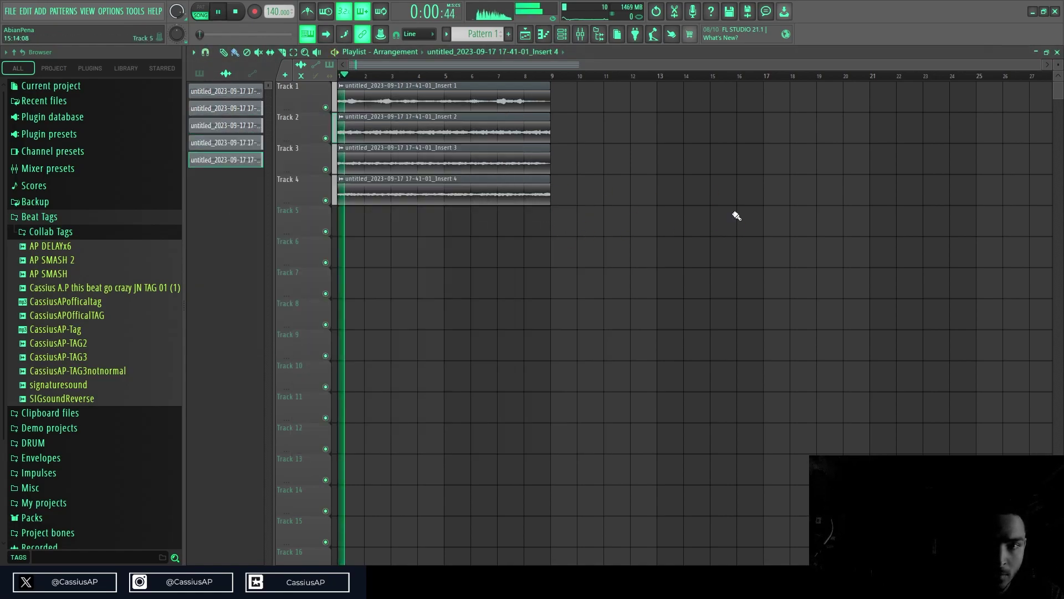
- Set the project tempo to 152 BPM and duplicate the four insert clips into bars 9 to 16 during playback
key("space")
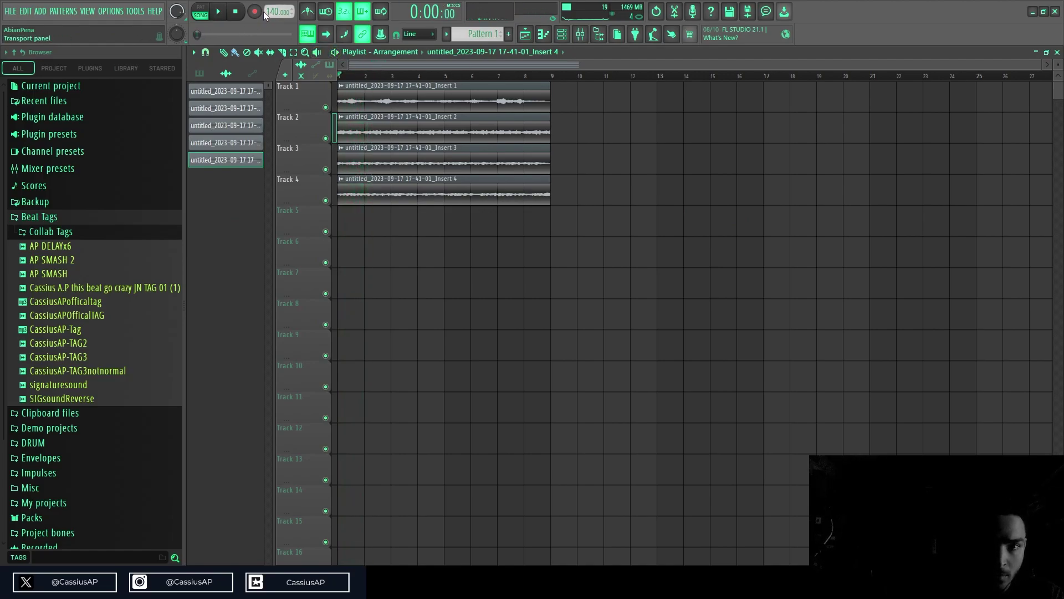
key("space")
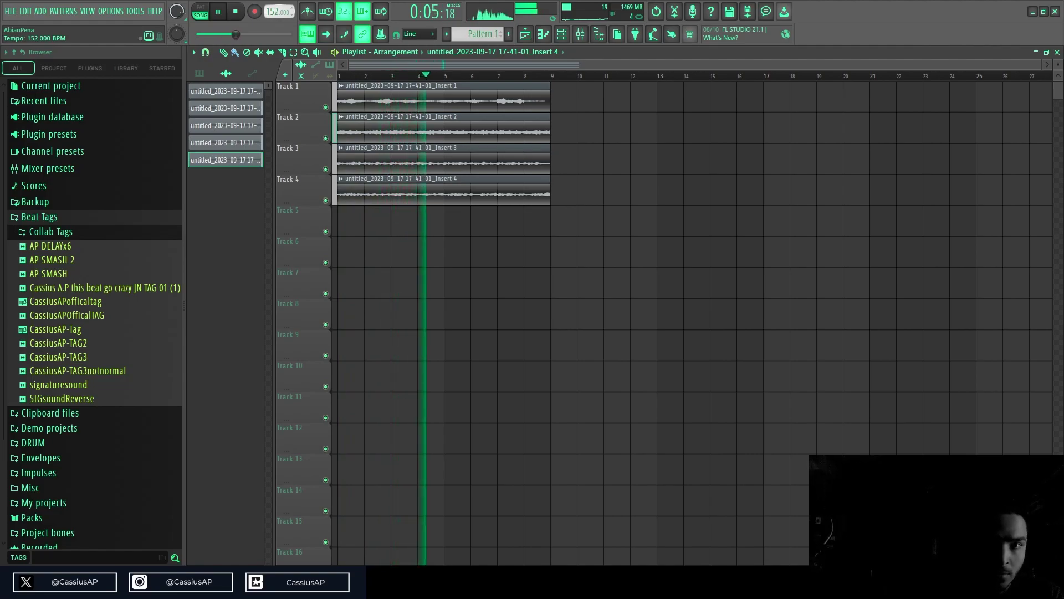
mouse_move(530, 298)
left_mouse_down()
mouse_move(522, 238)
mouse_move(393, 89)
mouse_move(620, 91)
mouse_move(598, 97)
left_mouse_up()
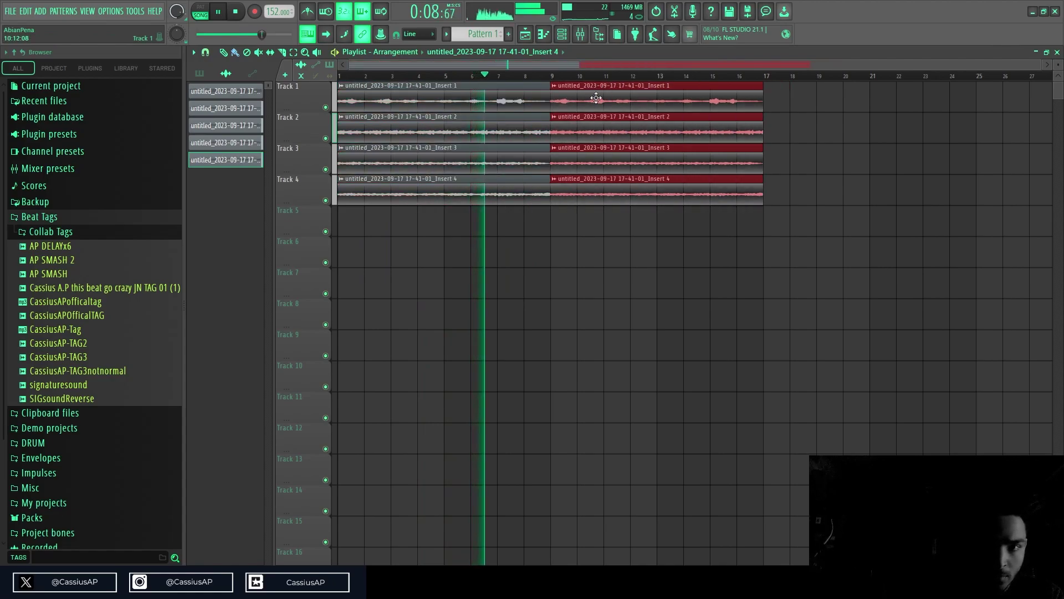
left_click(571, 261)
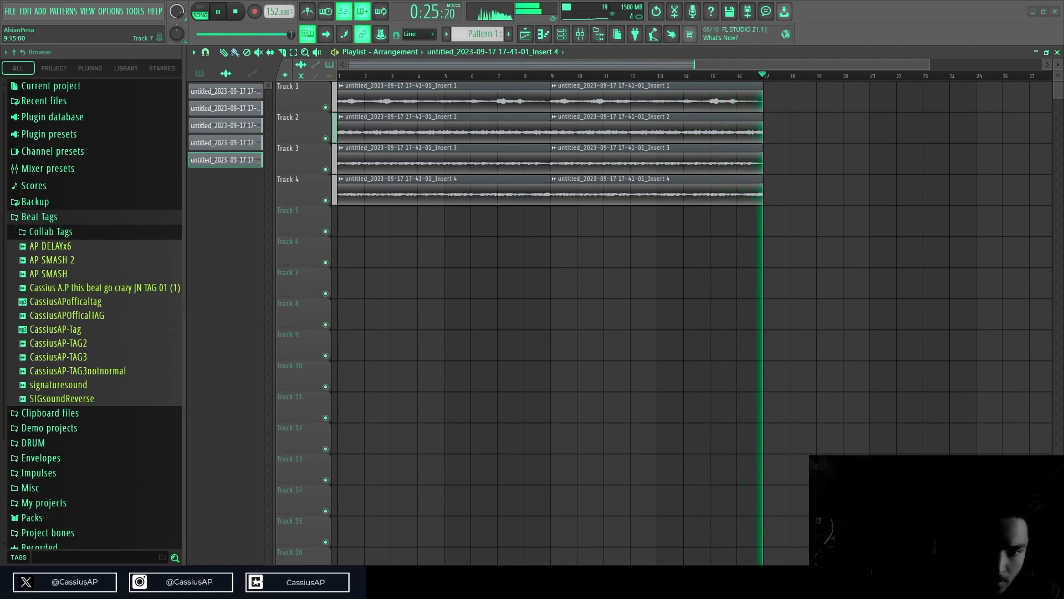
key("space")
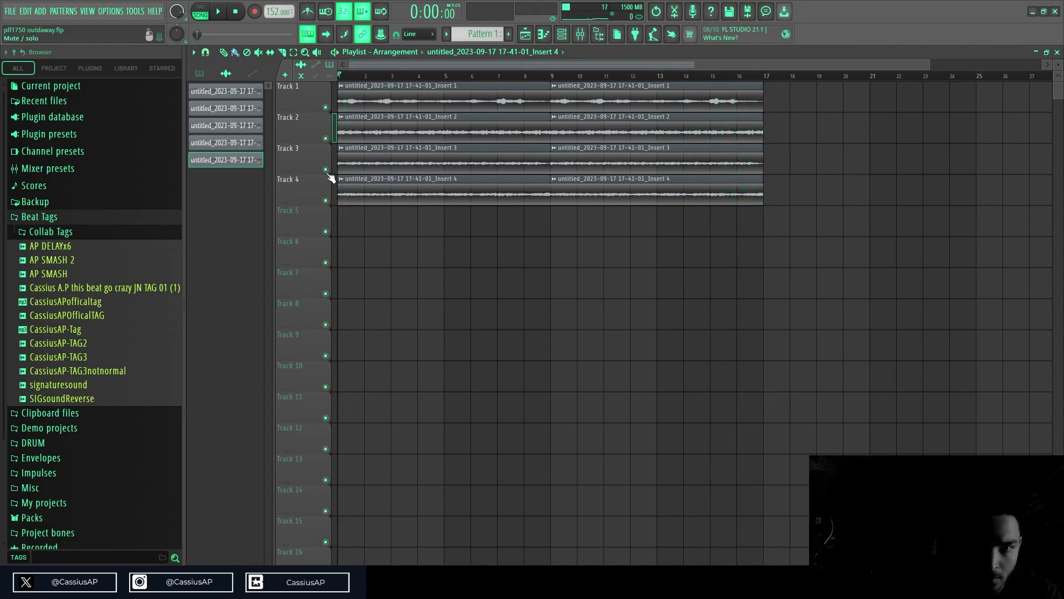
- Solo Track 3 and Track 4 in turn and listen briefly to each reversed layer
right_click(326, 171)
key("space")
key("space")
right_click(326, 201)
key("space")
key("space")
- Make one of the Insert 4 clips on Track 4 unique and lower its pitch shift to about -950 cents
double_click(377, 194)
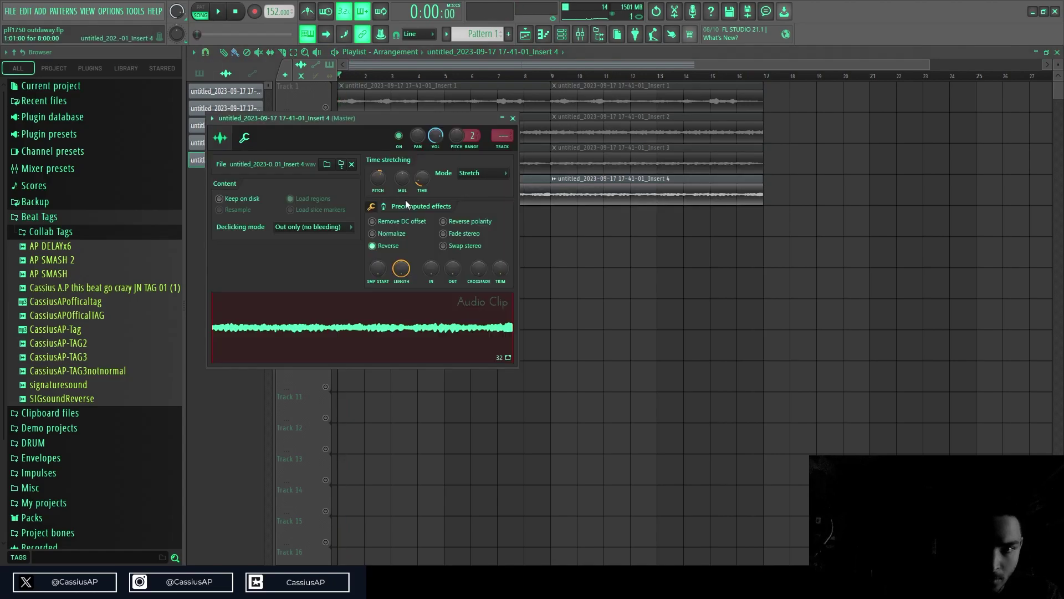
key("Escape")
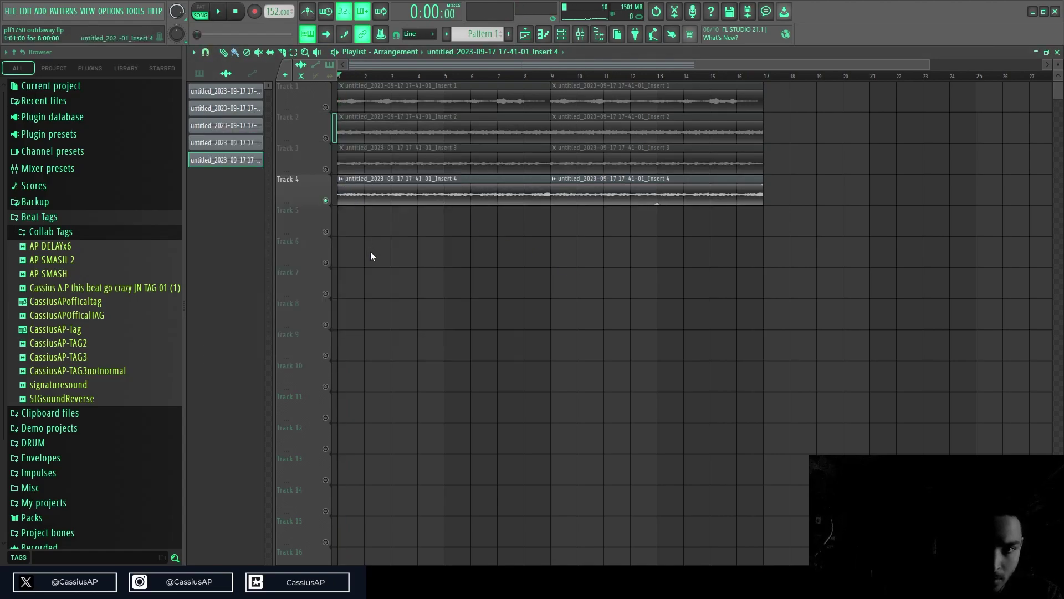
double_click(390, 195)
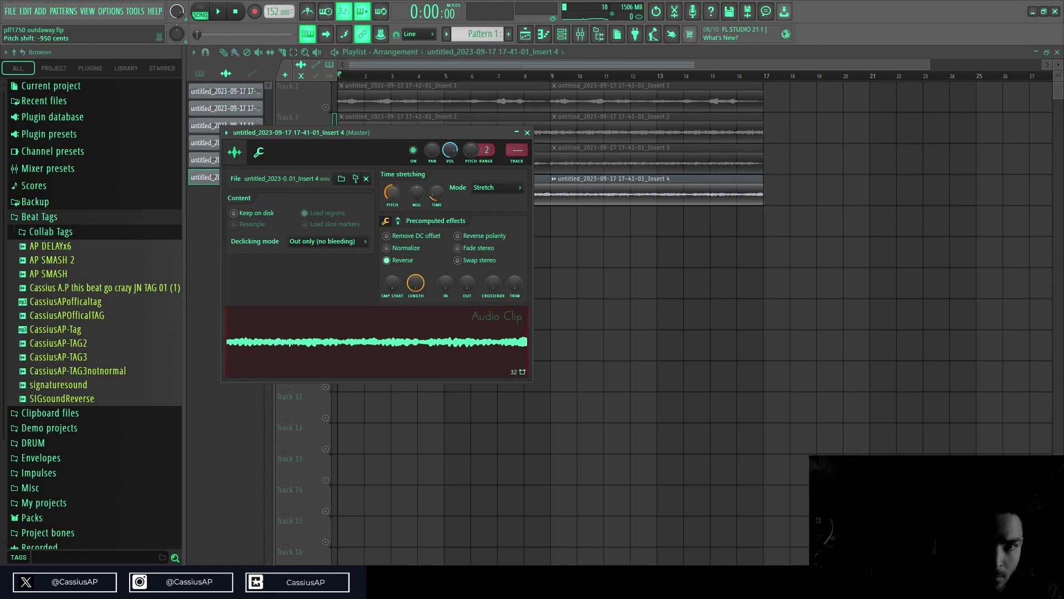
key("Escape")
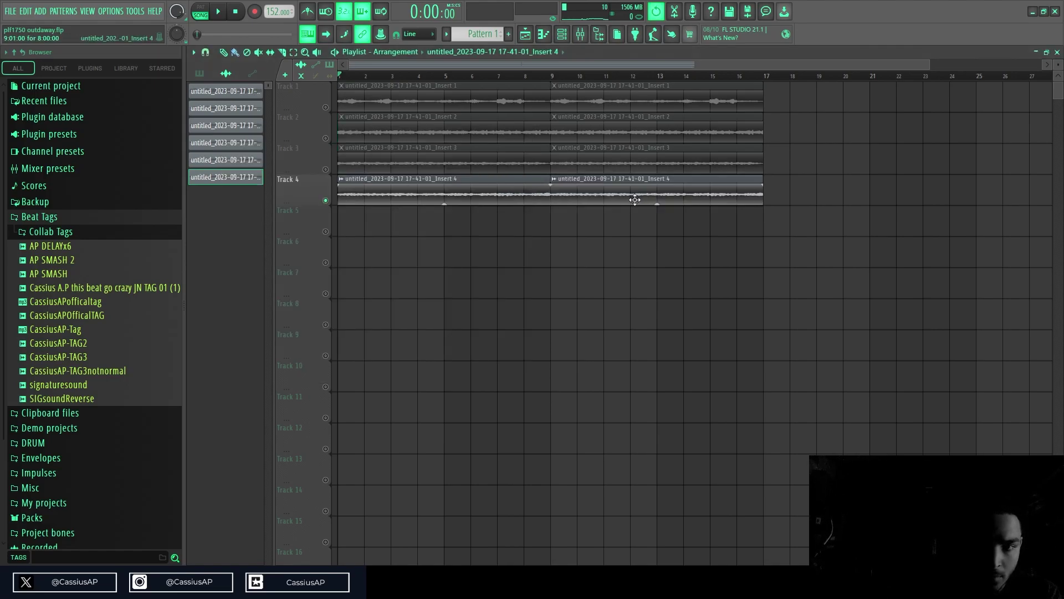
- Listen to Track 4 on its own, and unsolo it to play all four tracks together
key("space")
right_click(326, 107)
right_click(326, 108)
key("space")
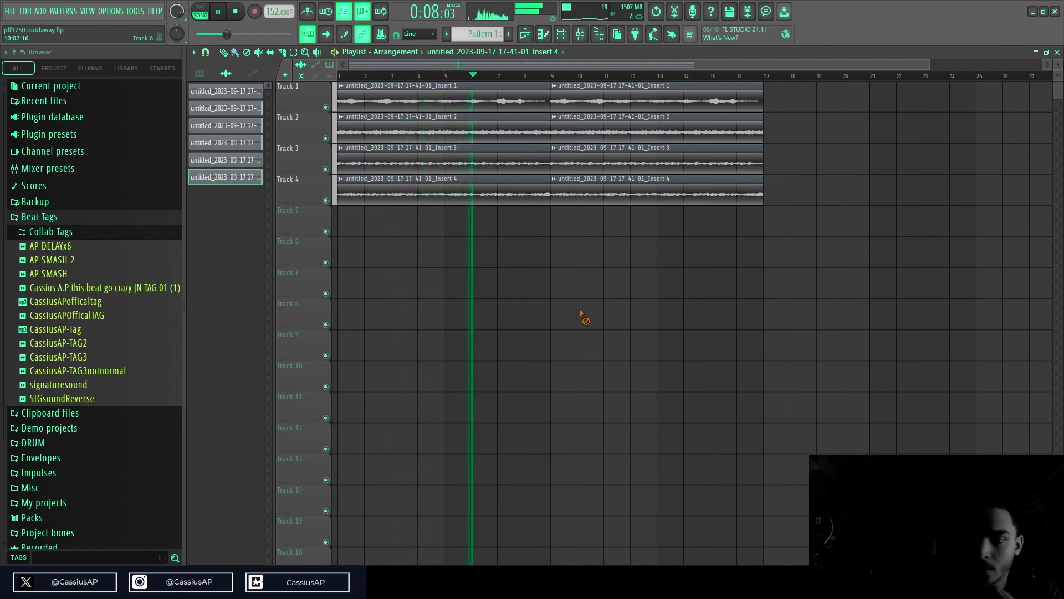
- Lower the channel volume of the original Insert 4 clip to about 65% (-8.5 dB)
double_click(646, 194)
mouse_move(436, 136)
left_mouse_down()
mouse_move(436, 165)
mouse_move(435, 145)
left_mouse_up()
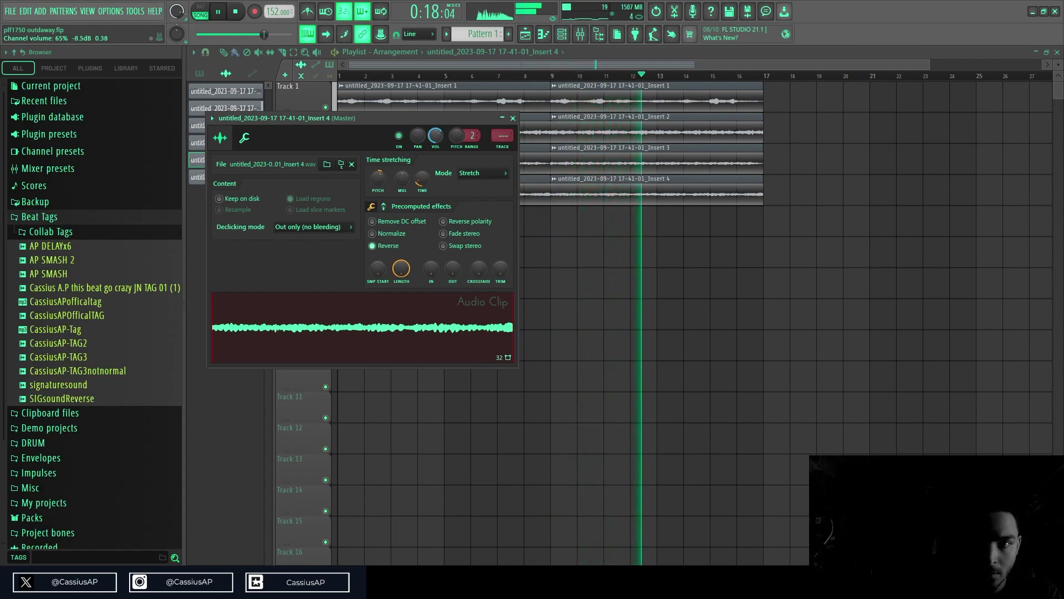
left_click(513, 118)
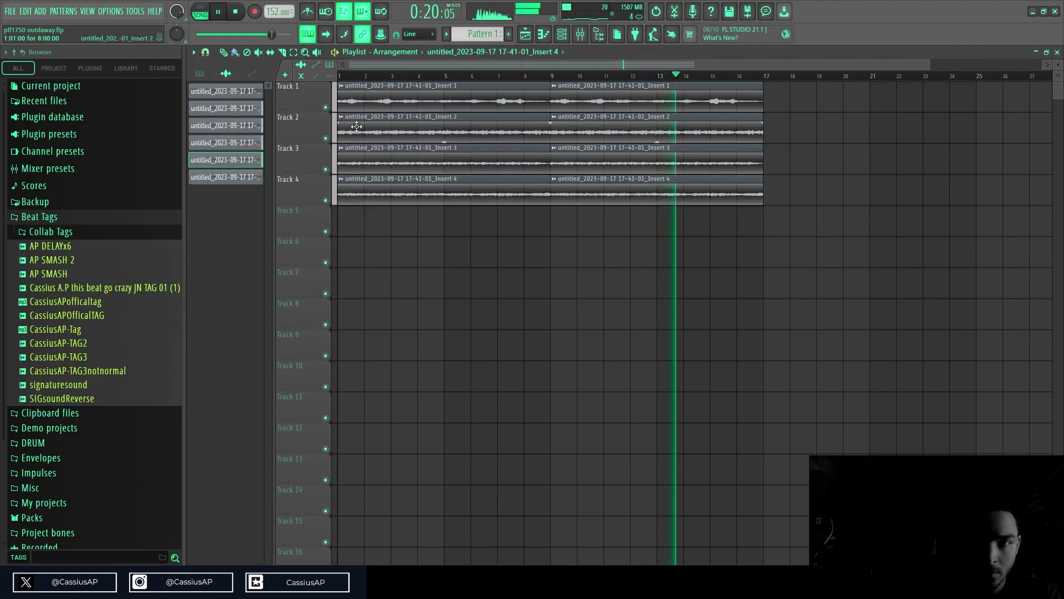
- Solo Track 2 briefly, delete its second Insert 2 clip at bar 9, and play all tracks from bar 9
right_click(326, 138)
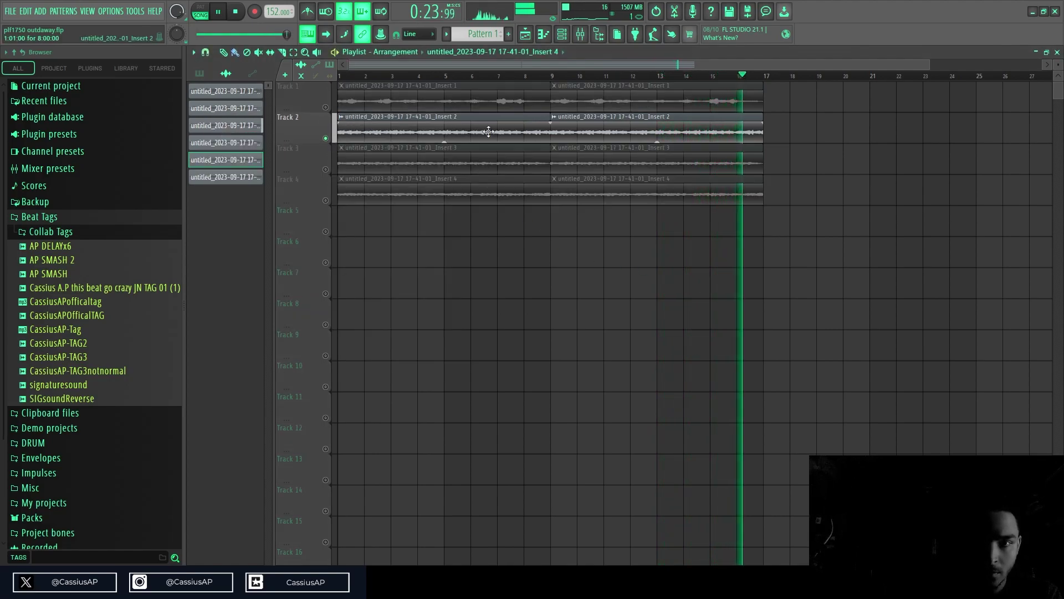
right_click(585, 131)
key("space")
key("space")
key("space")
right_click(326, 107)
right_click(326, 107)
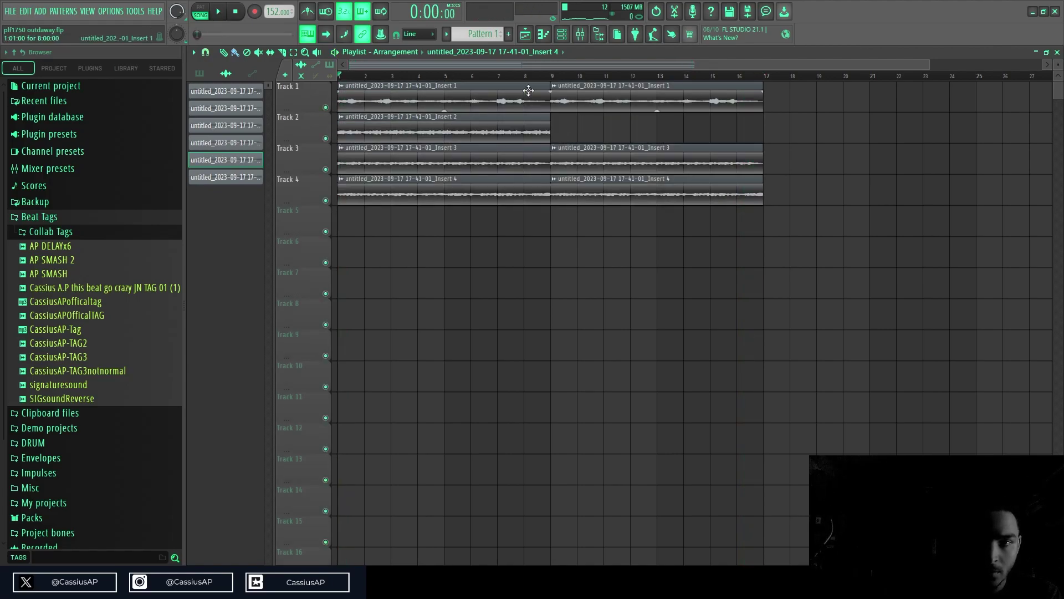
left_click(560, 77)
key("space")
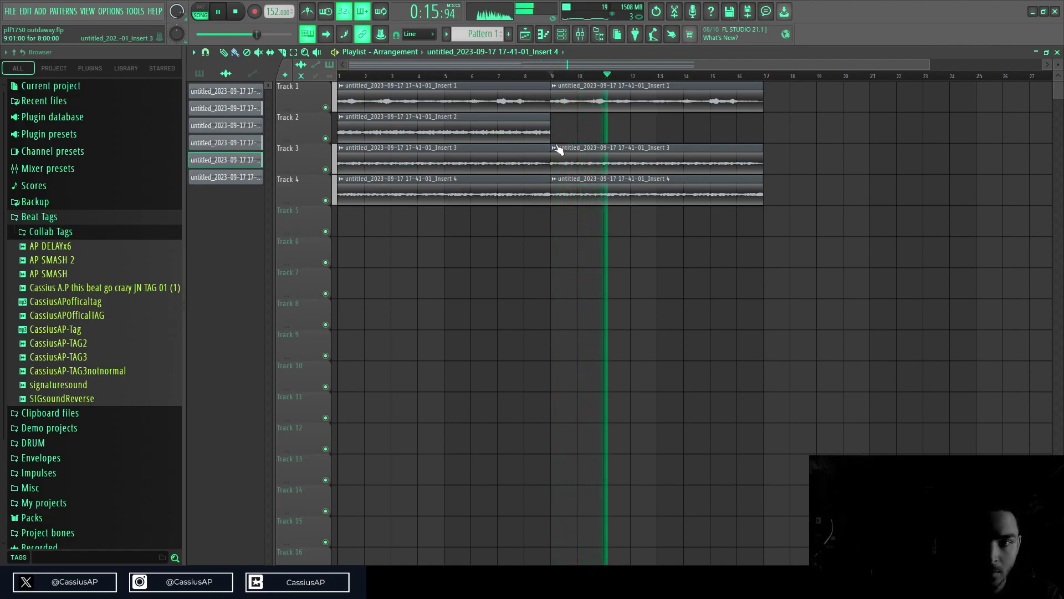
- Duplicate the Insert 2 clip on Track 2 to bar 9 and make the copy unique
left_click_drag(555, 114, 520, 141)
key("ctrl+b")
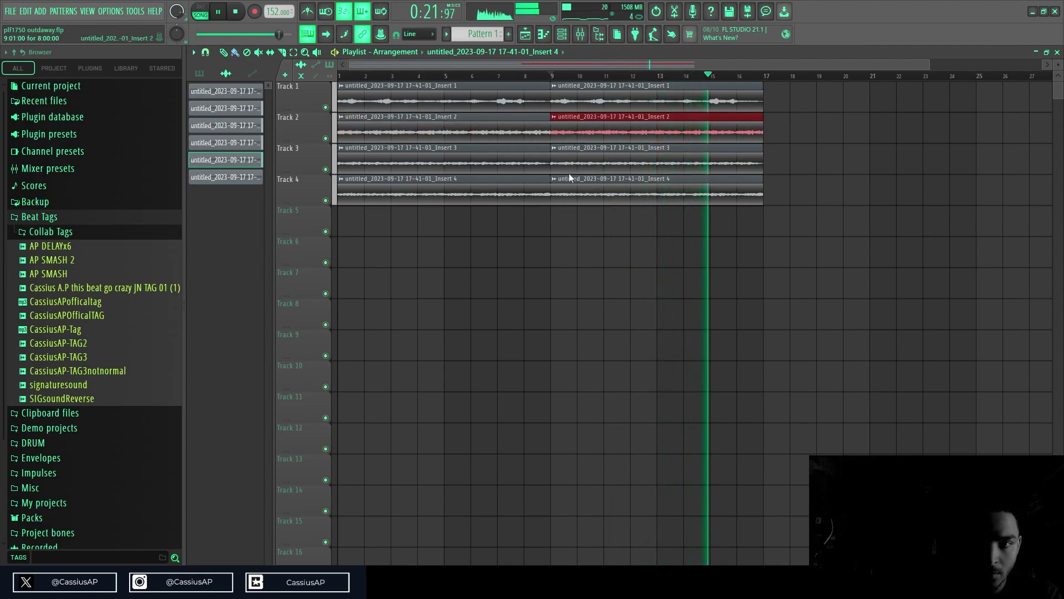
left_click(568, 204)
key("space")
left_click(829, 141, "ctrl")
key("space")
key("space")
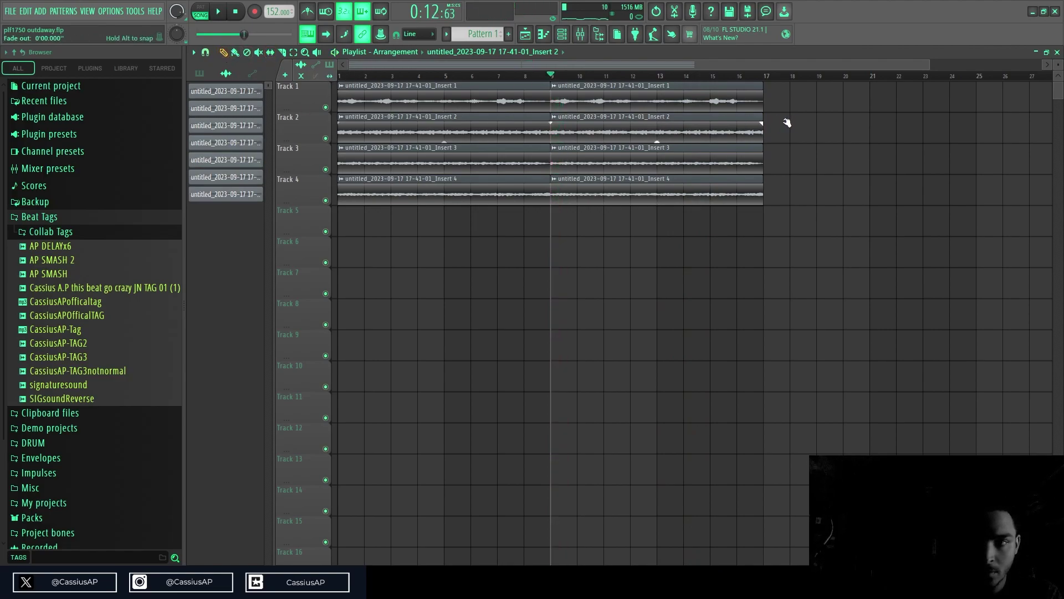
- Stretch the second Insert 2 clip on Track 2 to 16 bars and slice it at bar 11, moving the remainder out to bar 17
left_click_drag(761, 116, 927, 108)
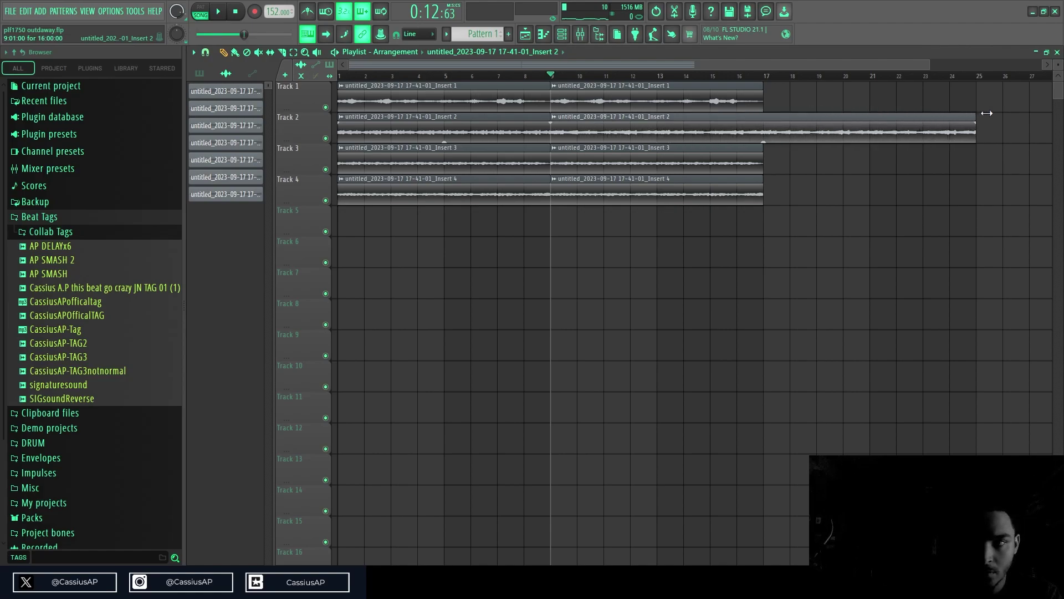
key("space")
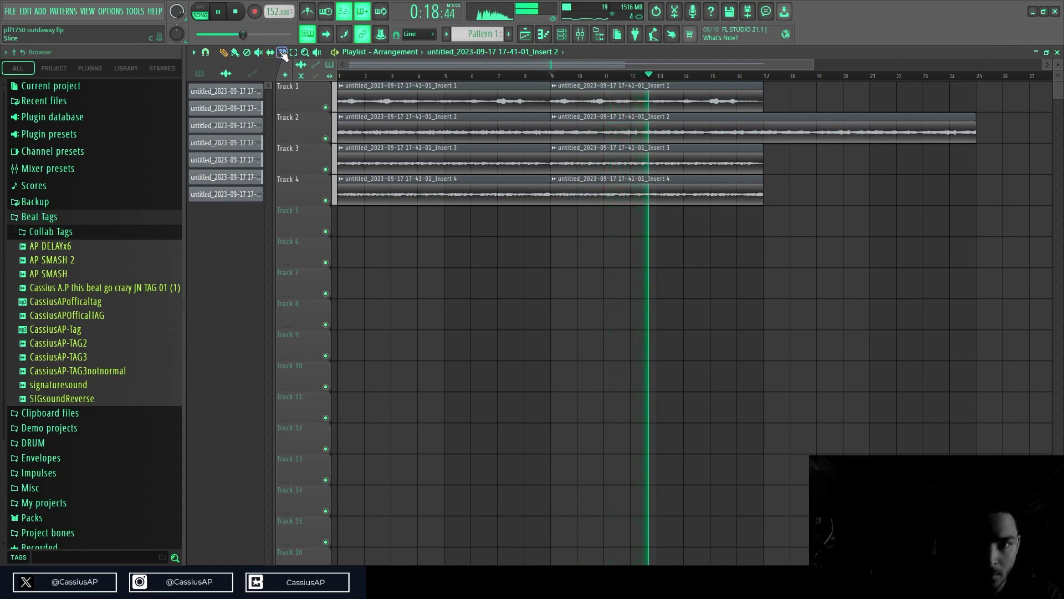
left_click(605, 129)
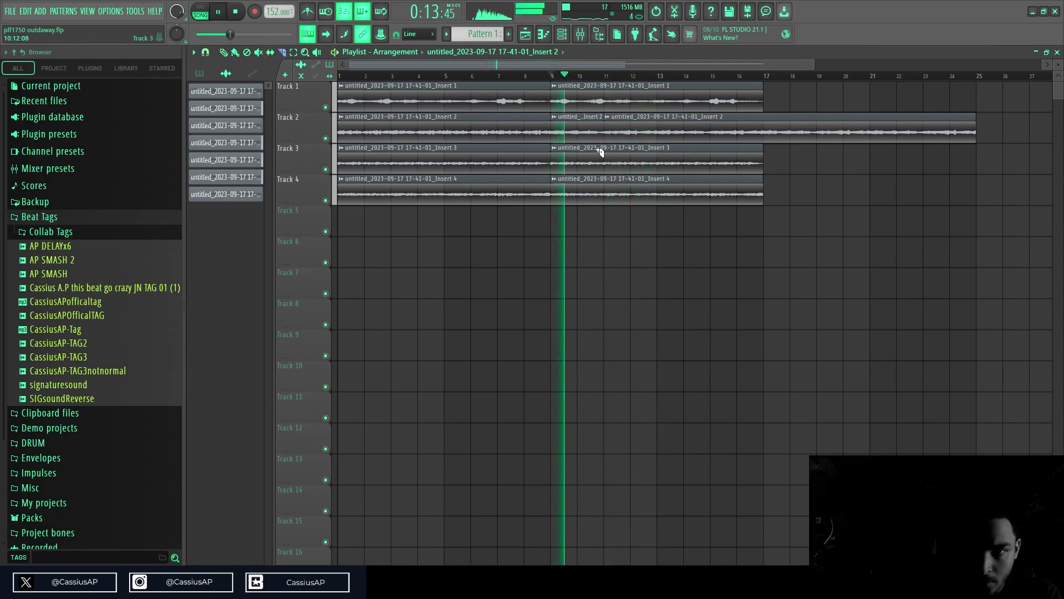
key("space")
key("p")
left_click_drag(774, 114, 931, 108)
left_click_drag(646, 133, 546, 129)
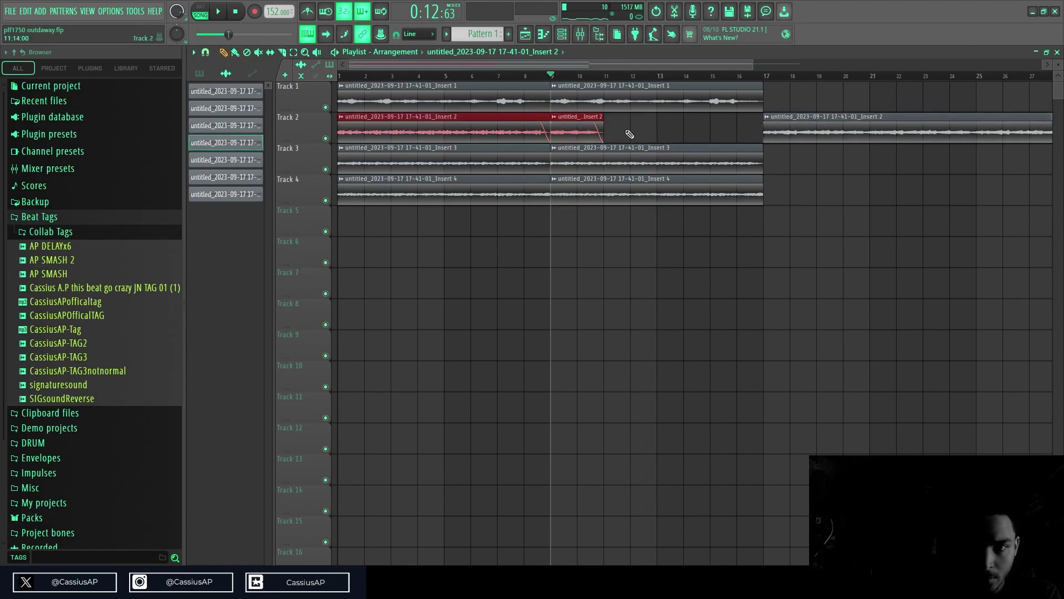
- Repeat the two-bar Insert 2 slice to fill bars 9 to 17 on Track 2 and delete the leftover piece beyond it
left_click_drag(620, 136, 601, 127)
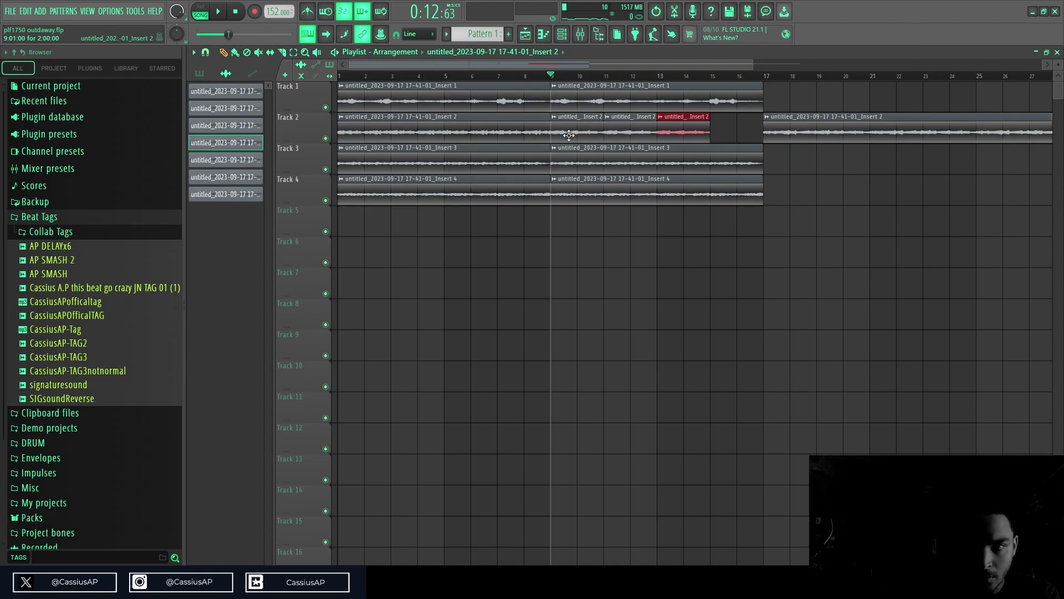
left_click_drag(800, 127, 746, 126)
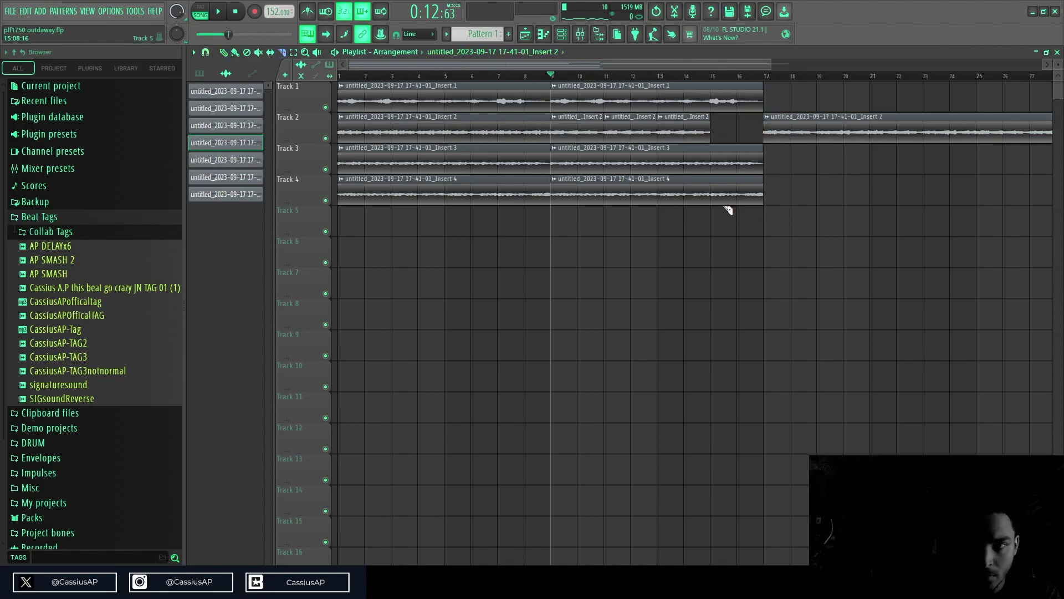
key("ctrl+z")
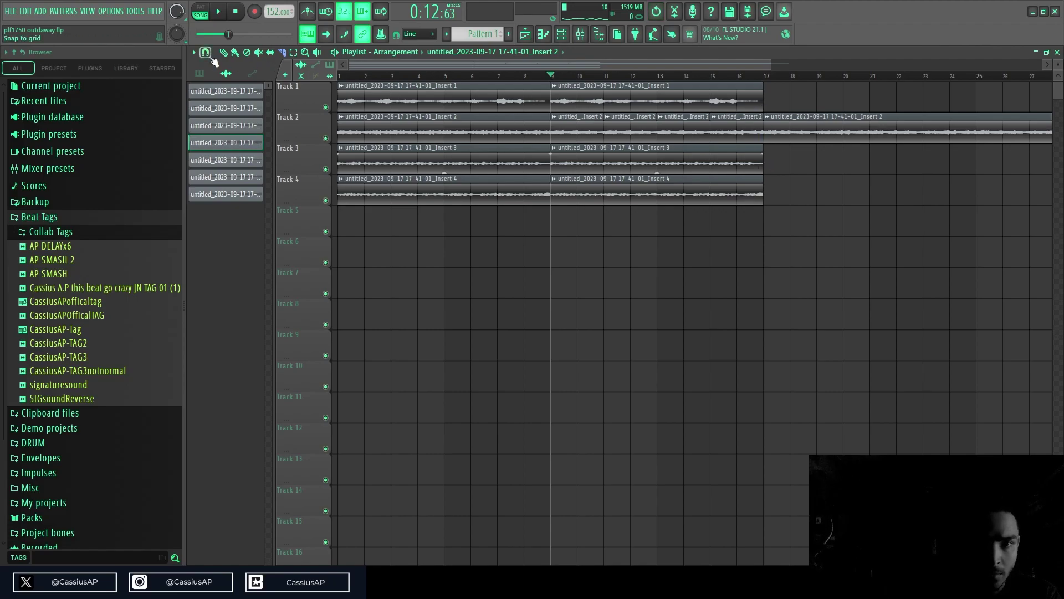
right_click(1034, 142)
key("space")
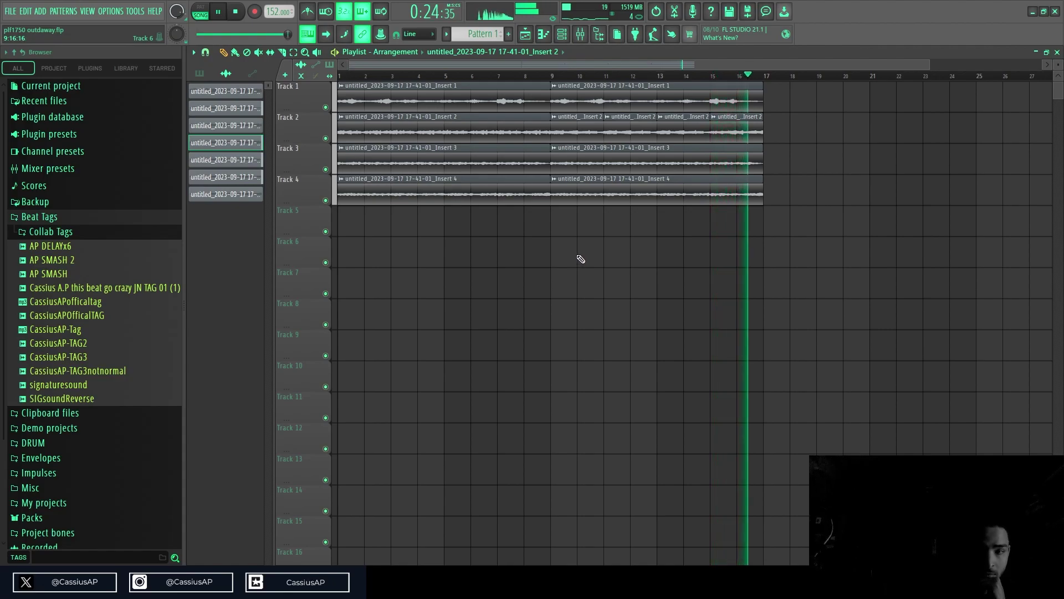
- Try extra layers on Track 5, including a unique copy of Insert 2 compressed to two bars at bar 9, and remove them
left_click_drag(588, 188, 348, 215)
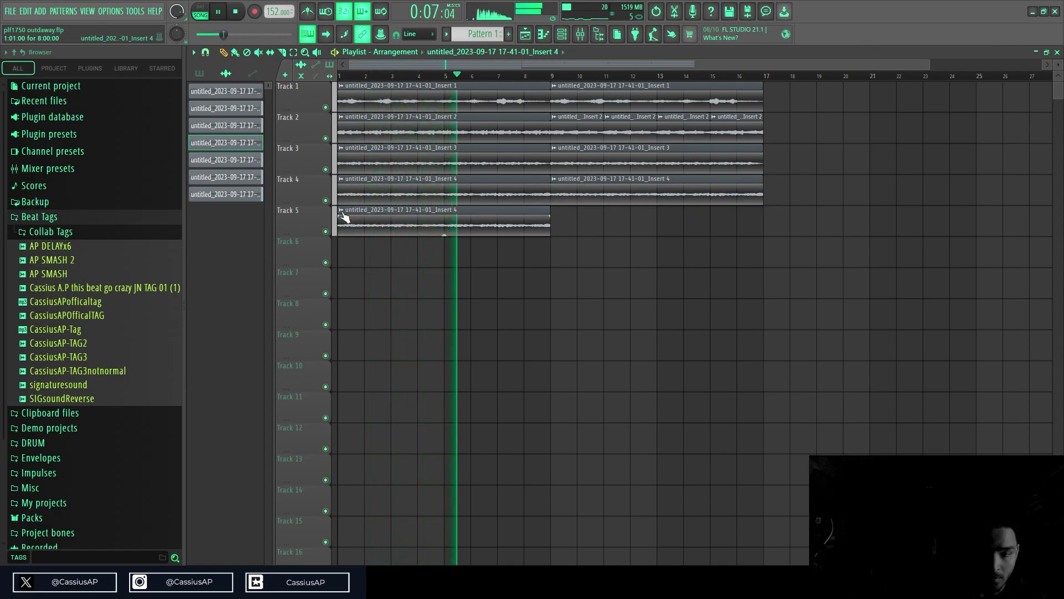
right_click(344, 216)
left_click_drag(394, 133, 610, 244)
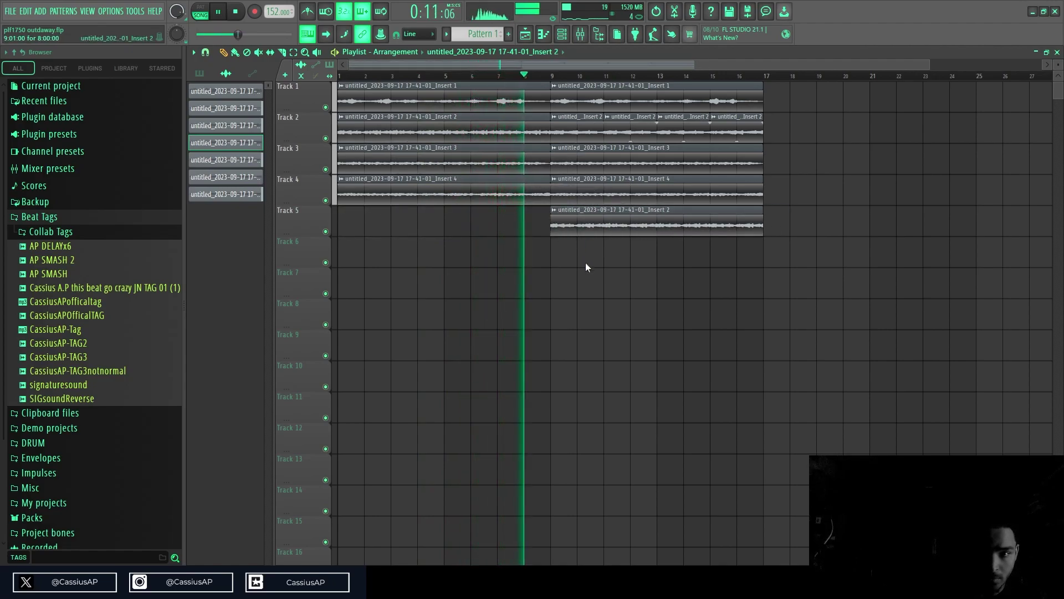
left_click(588, 297)
key("space")
key("space")
left_click_drag(788, 229, 610, 220)
left_click(552, 76)
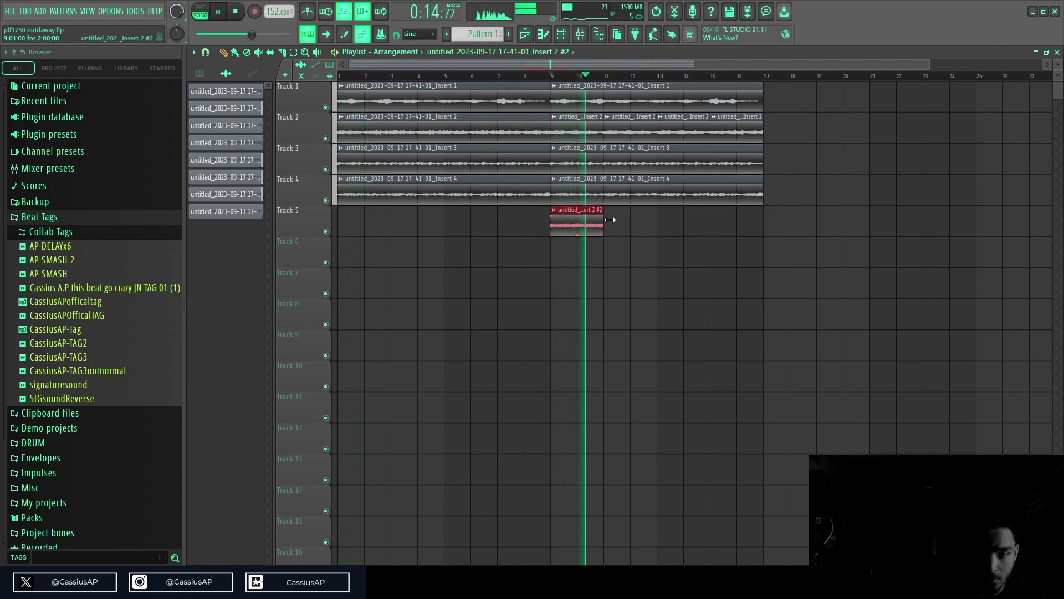
right_click(588, 221)
key("space")
- Copy the Insert 4 clip to Track 5 at bar 9, make it unique and compress it to two bars
left_click_drag(476, 192, 681, 236)
key("space")
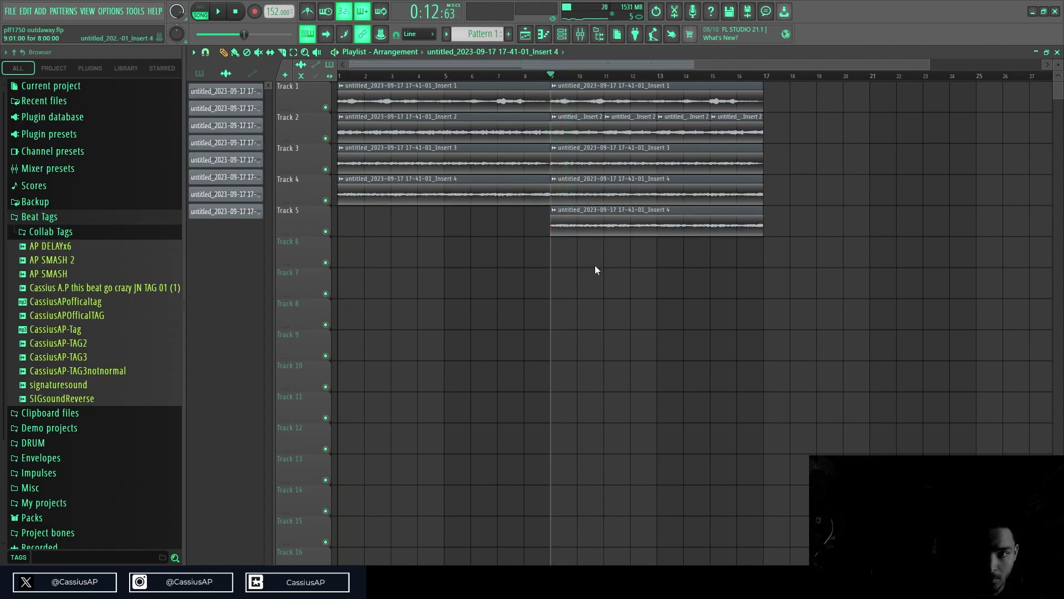
left_click(723, 212, "ctrl")
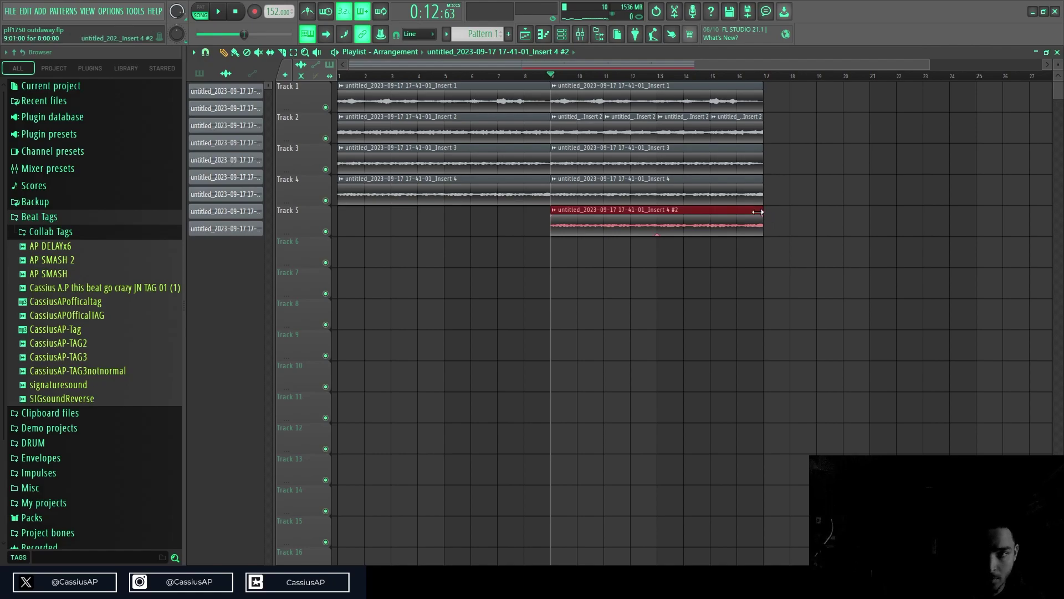
key("space")
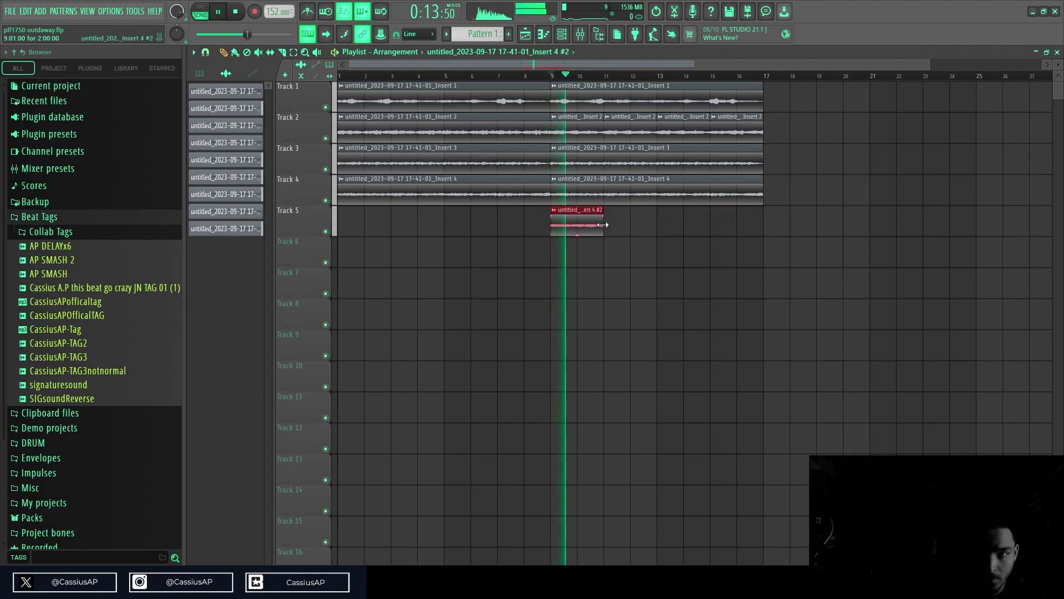
- Repeat the two-bar Insert 4 #2 clip on Track 5 up to bar 17 and set its channel volume to 67% (-7.9 dB)
key("ctrl+b")
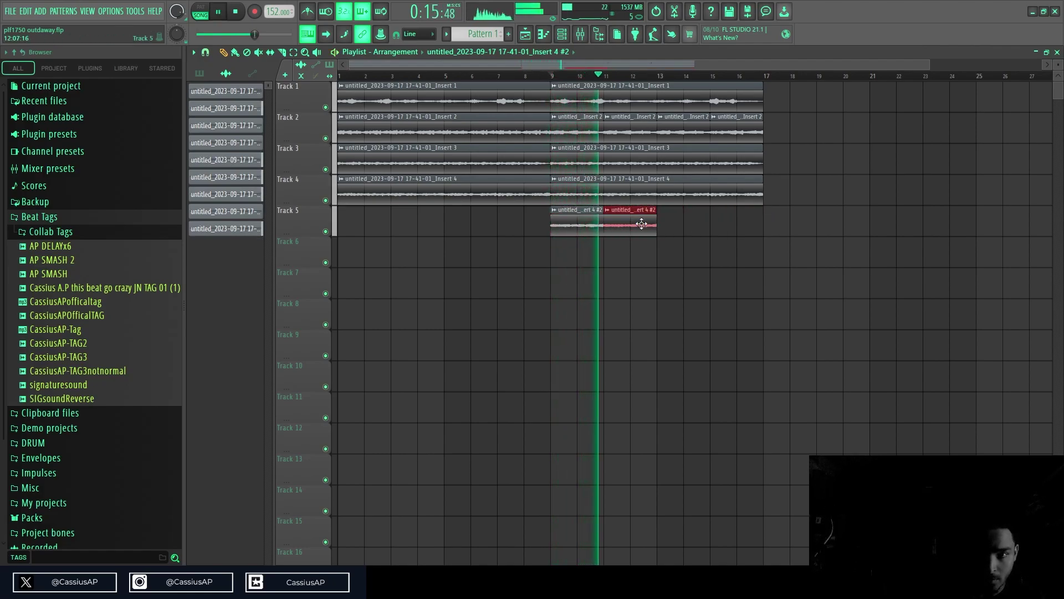
key("ctrl+b")
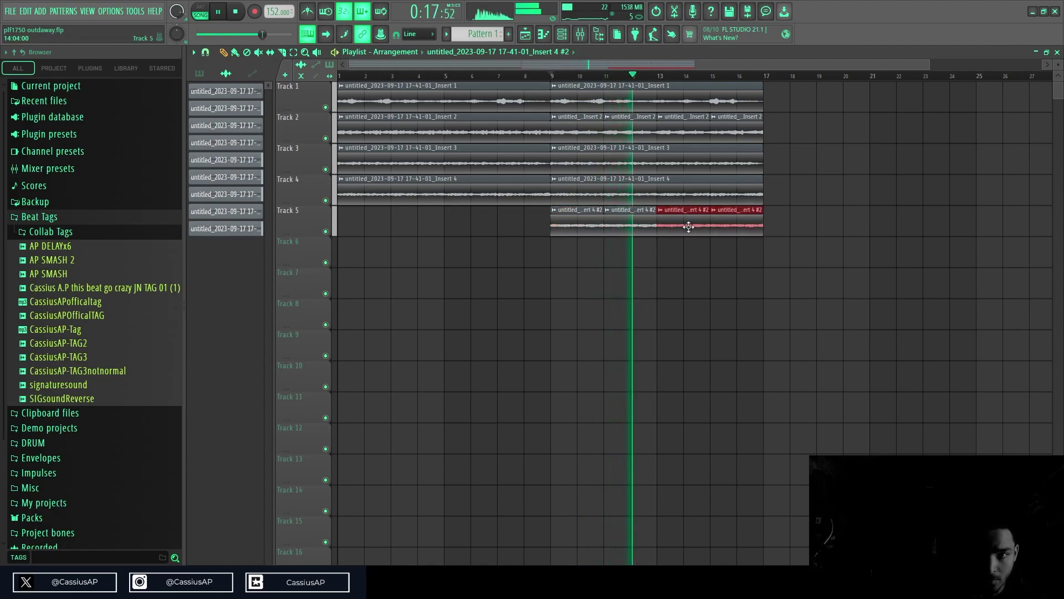
double_click(688, 227)
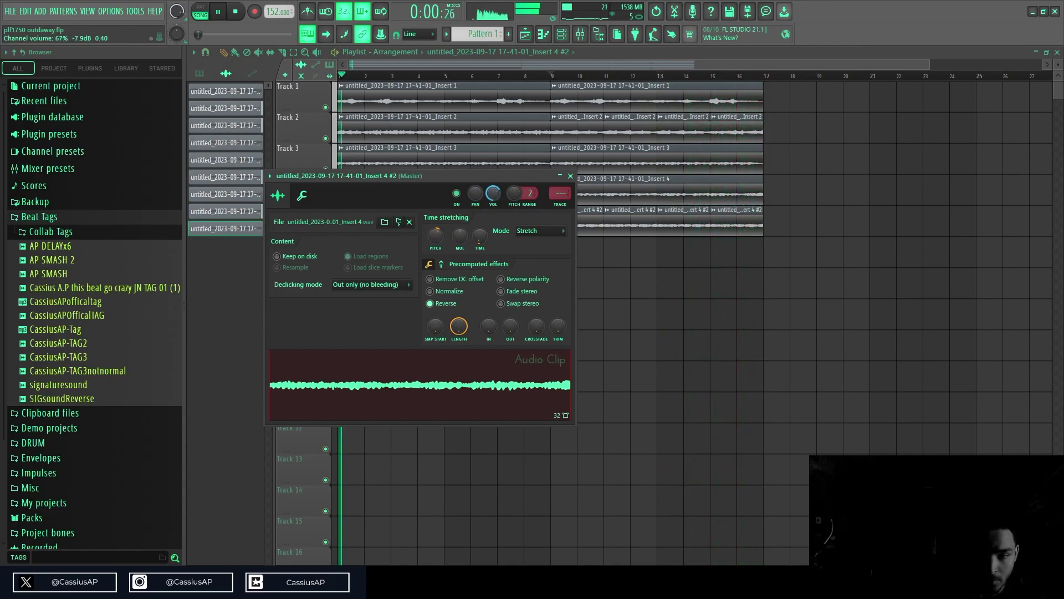
key("Escape")
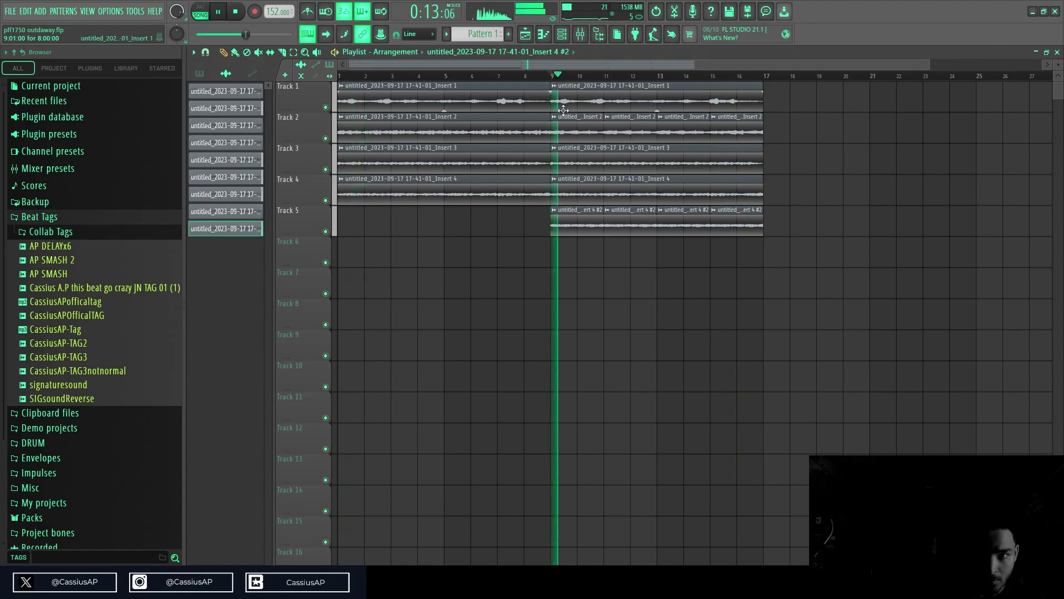
- Trim the starts of all four Insert 4 #2 clips on Track 5 together so the first one begins at 9:06:00
scroll(607, 269, "up", 3)
left_click_drag(513, 208, 981, 233)
key("space")
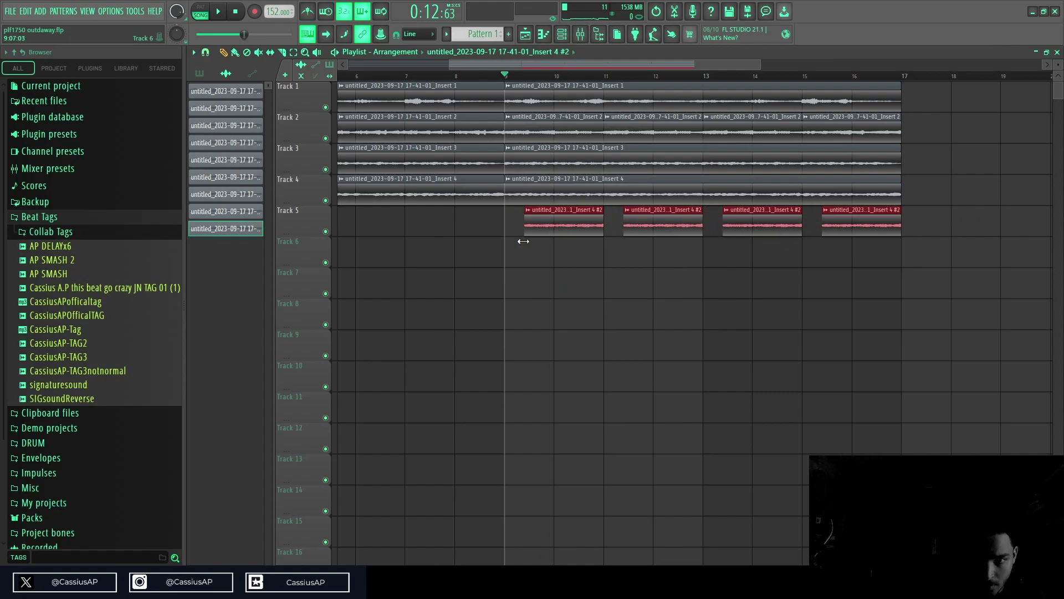
left_click_drag(533, 242, 493, 246)
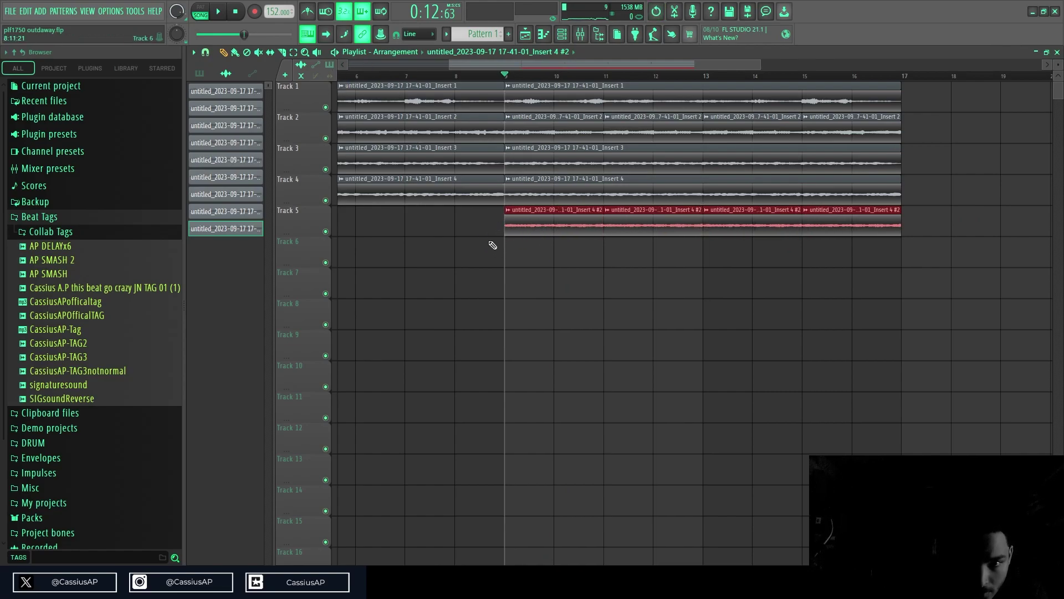
key("space")
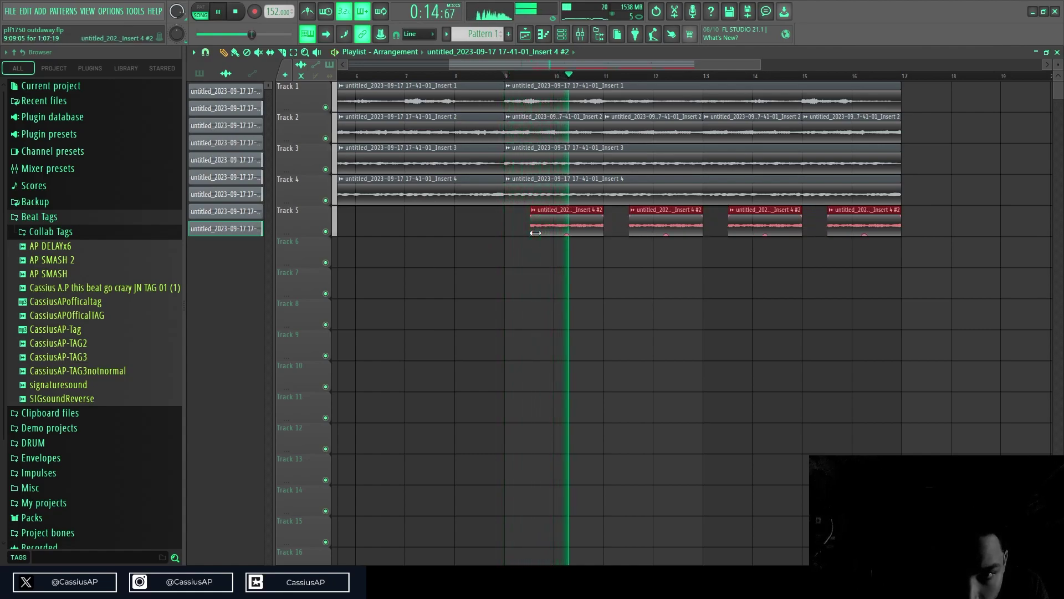
left_click_drag(536, 232, 526, 235)
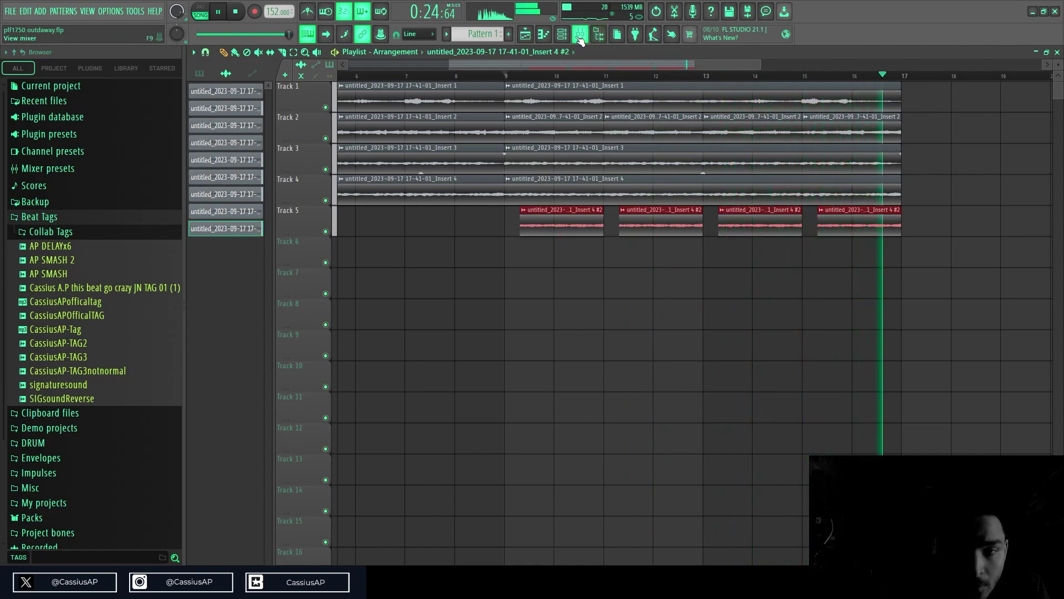
- Check the mixer, select both Insert 4 clips on Track 4, and play the arrangement from bar 1
key("F9")
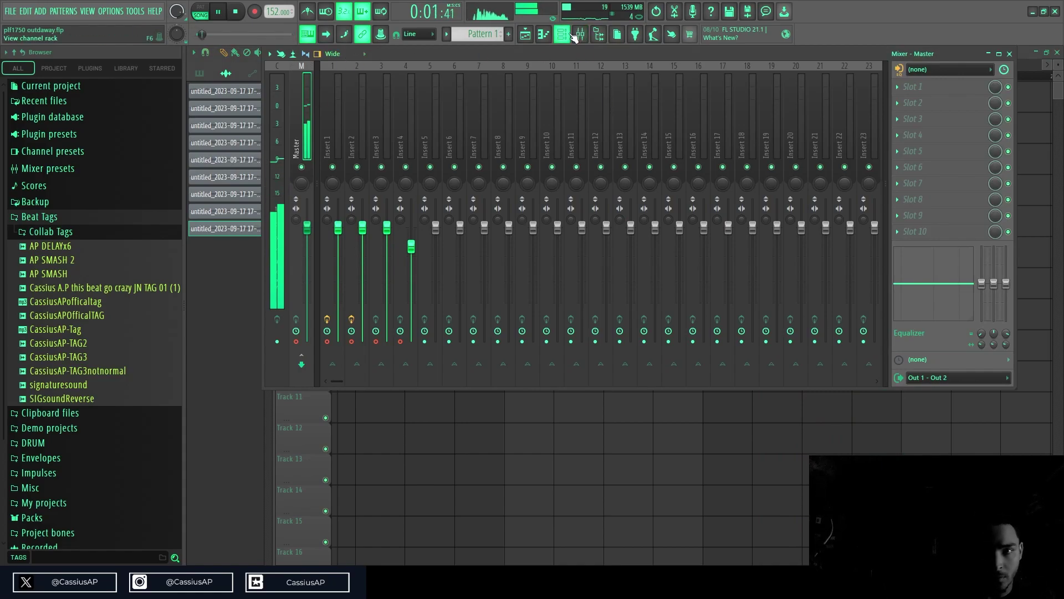
key("F9")
left_click_drag(516, 265, 848, 225)
scroll(865, 224, "down", 3)
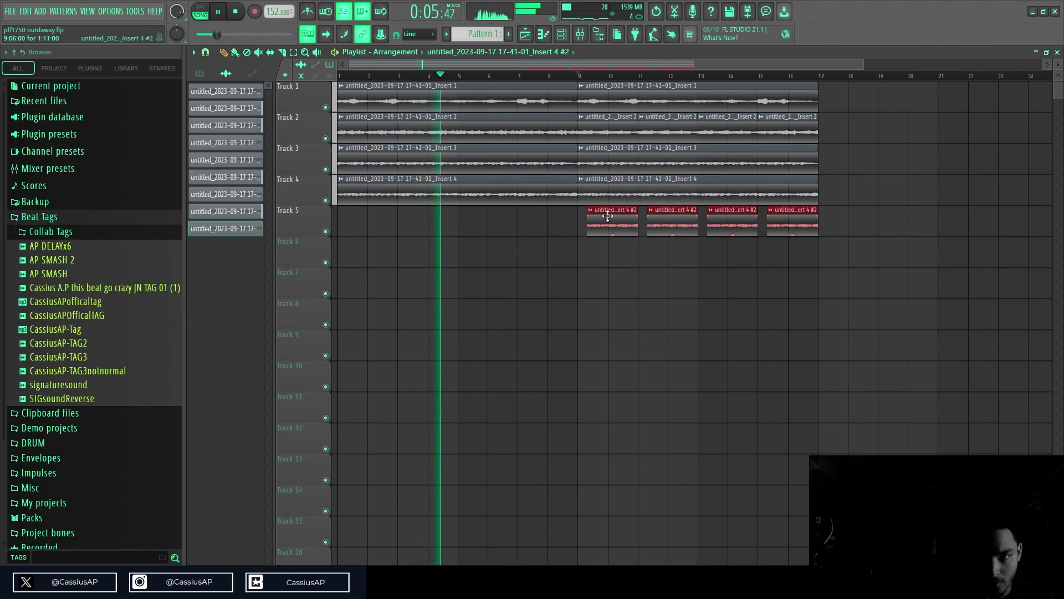
left_click_drag(520, 200, 746, 207)
key("space")
left_click(884, 192, "ctrl")
left_click_drag(885, 195, 449, 193)
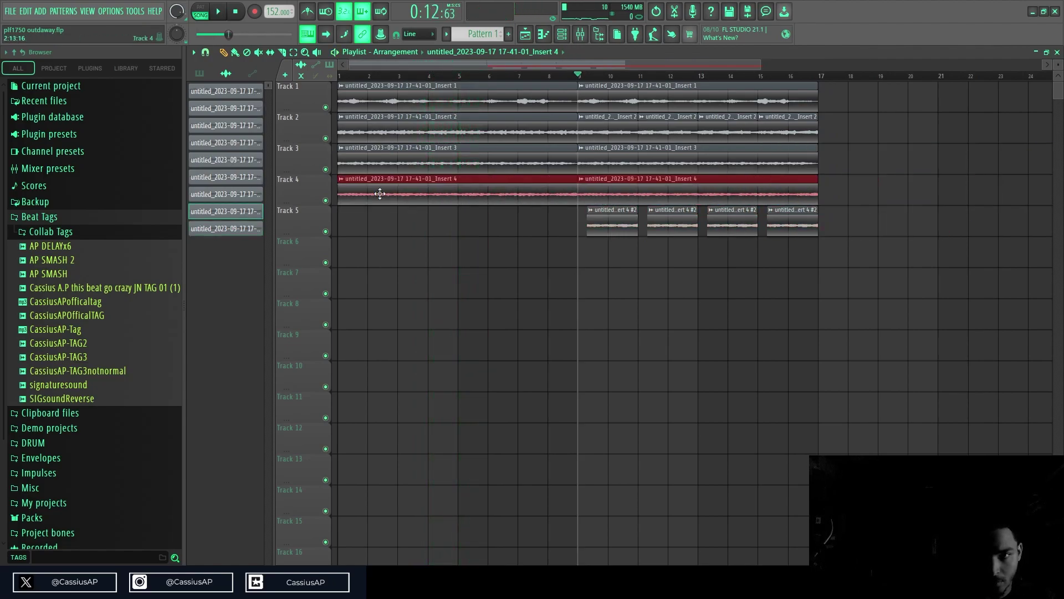
left_click(357, 76)
key("space")
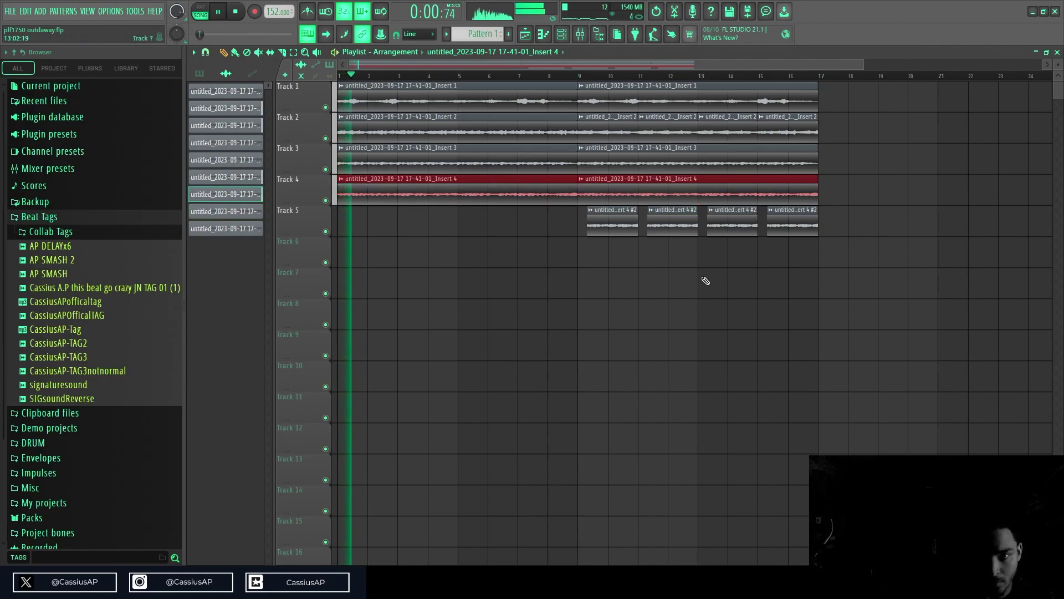
left_click(605, 331, "ctrl")
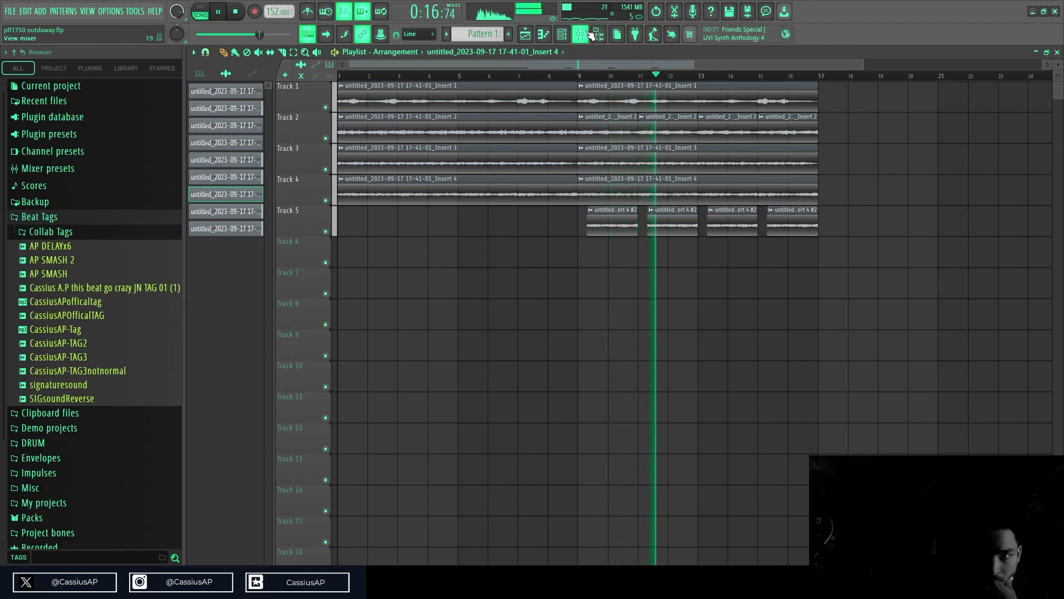
- Set the pitch range of the Insert 4 #2 clip to 12 and lower its channel volume
double_click(619, 226)
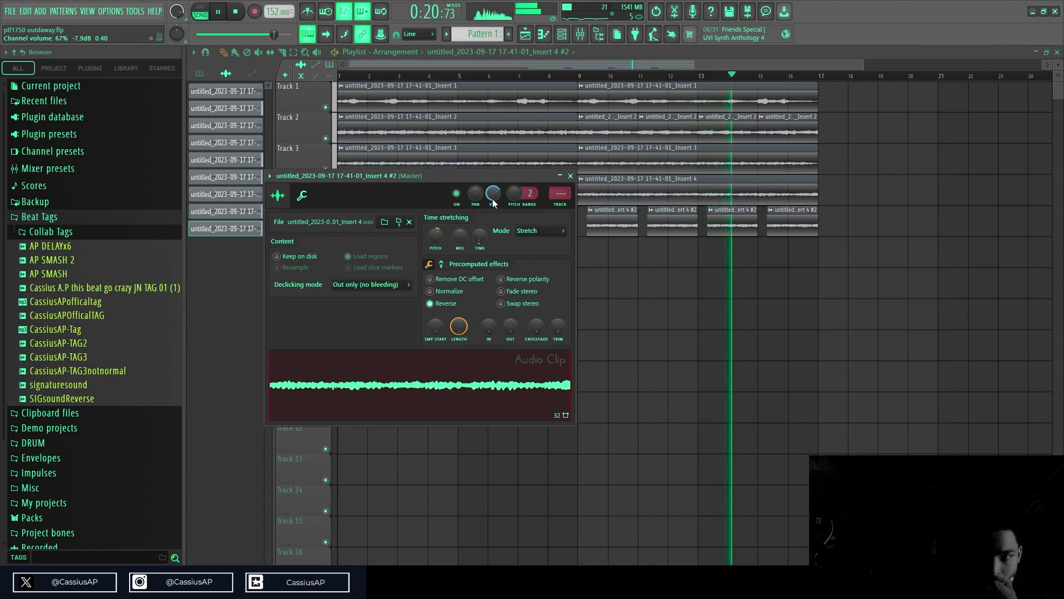
left_click_drag(530, 194, 530, 174)
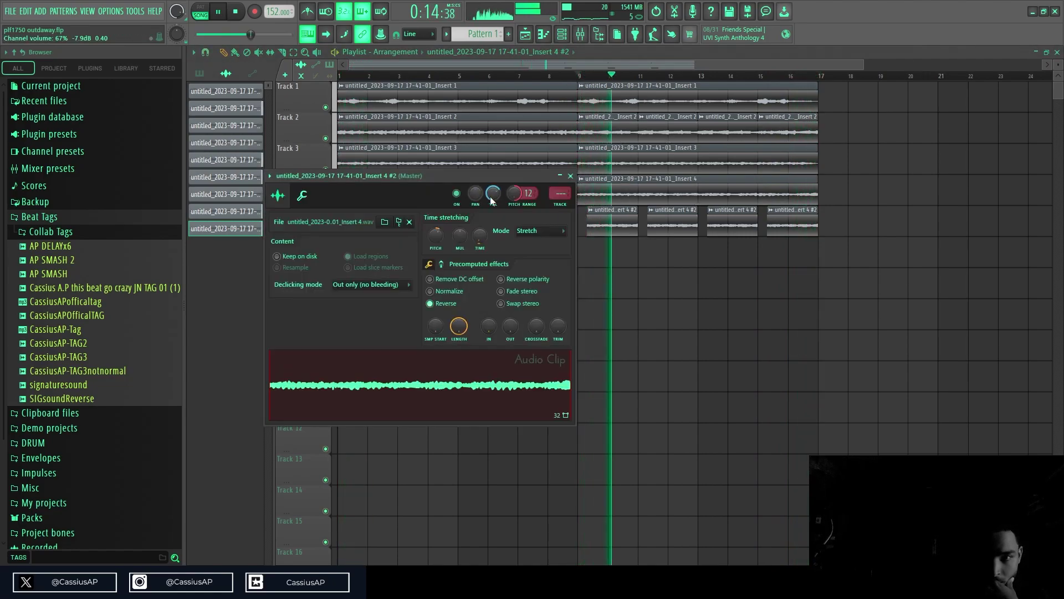
left_click_drag(492, 201, 492, 211)
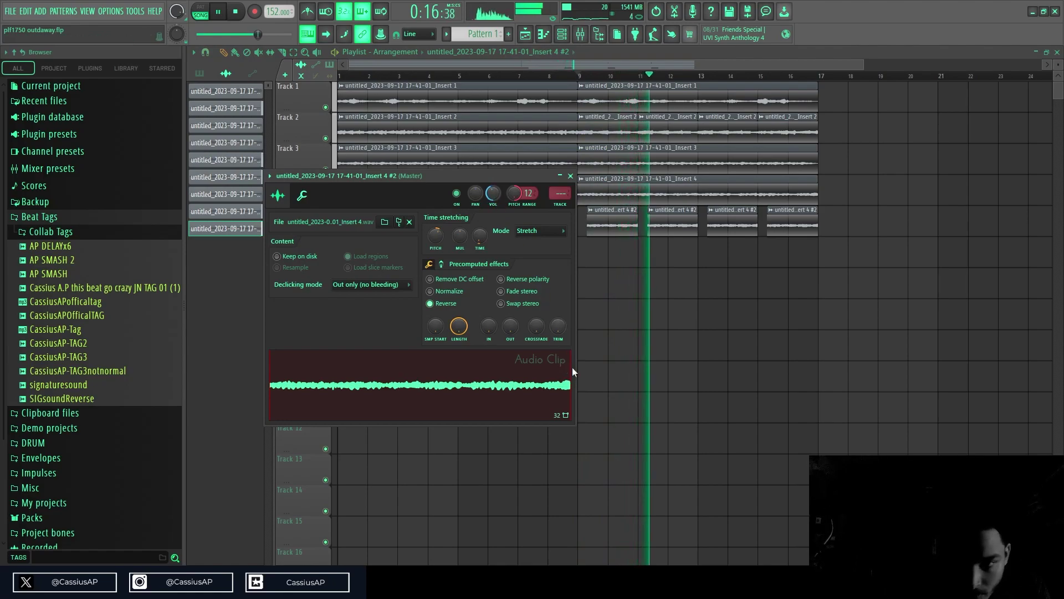
- Close the clip's channel settings and play back the second half of the arrangement from bar 9
key("Escape")
scroll(666, 255, "up", 4)
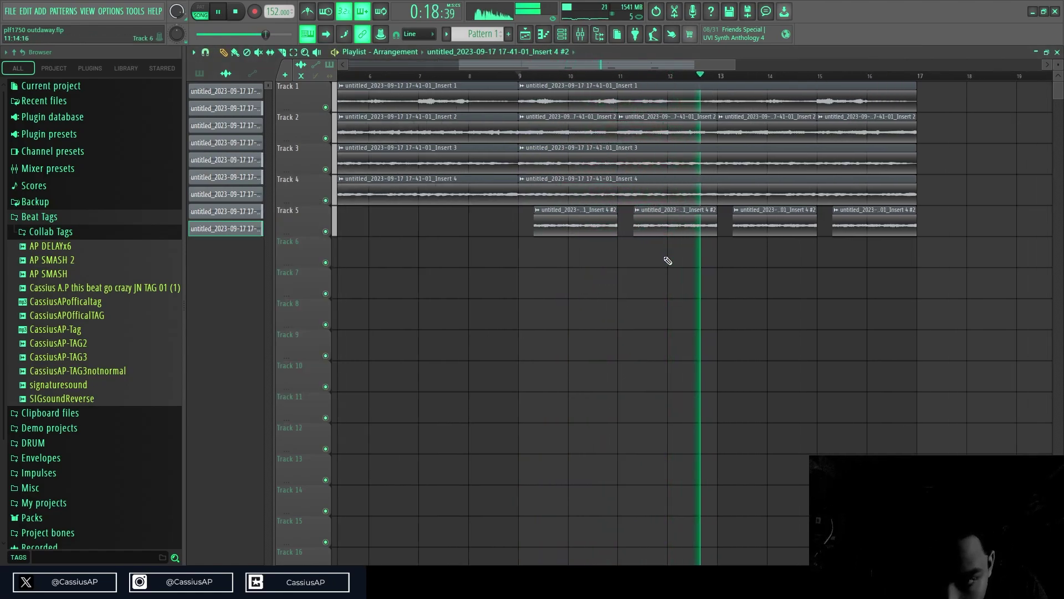
left_click(453, 75)
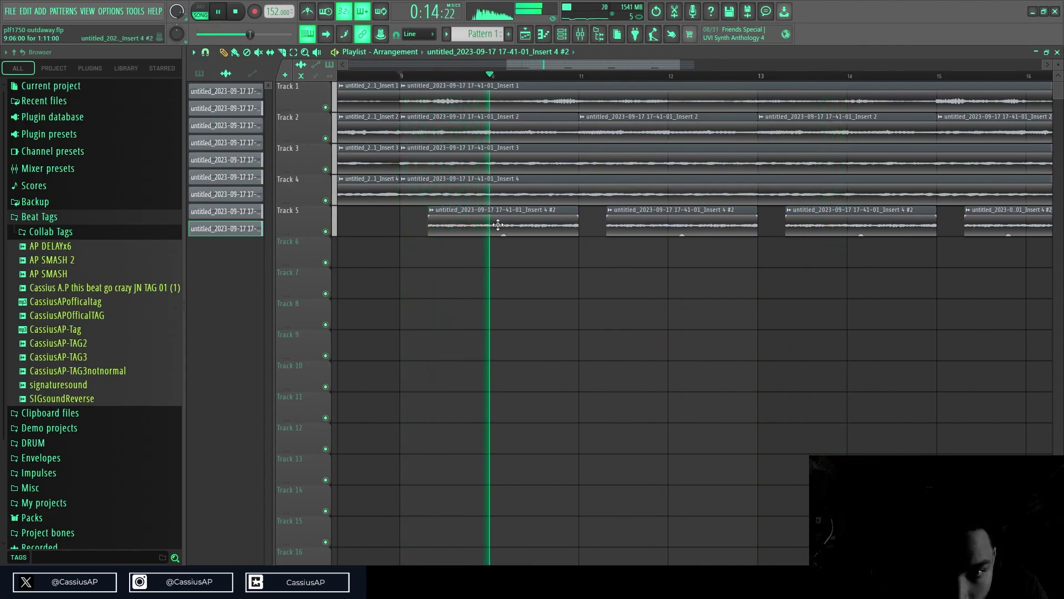
key("space")
key("space")
scroll(493, 277, "up", 3)
key("space")
key("space")
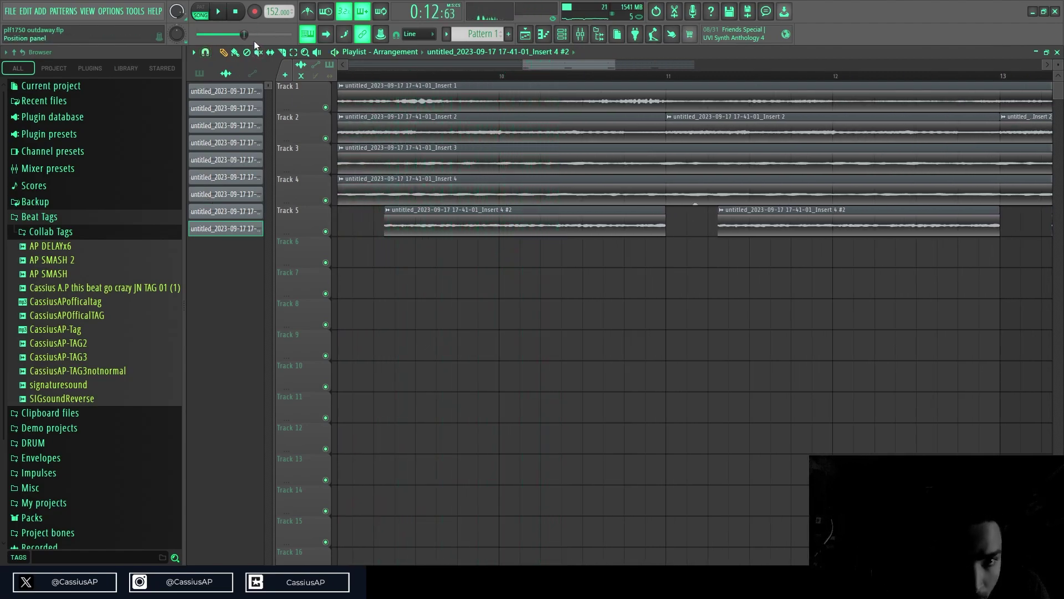
- Slice the first Insert 4 #2 clip on Track 5 at bar 10 and delete the piece after the cut
scroll(515, 260, "up", 2)
left_click_drag(487, 229, 506, 275)
key("space")
key("space")
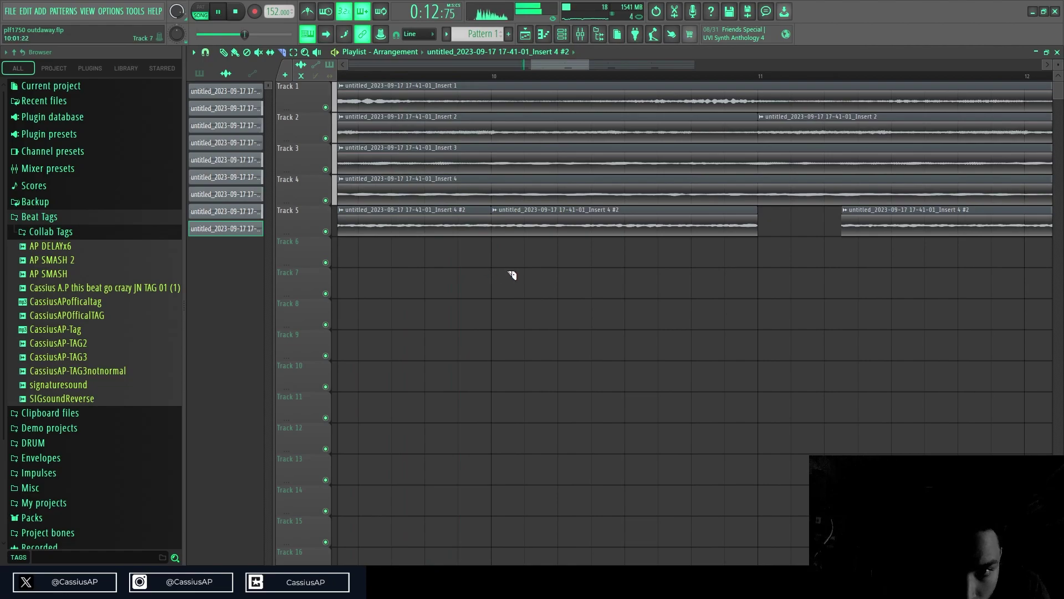
scroll(575, 243, "down", 2)
key("space")
key("space")
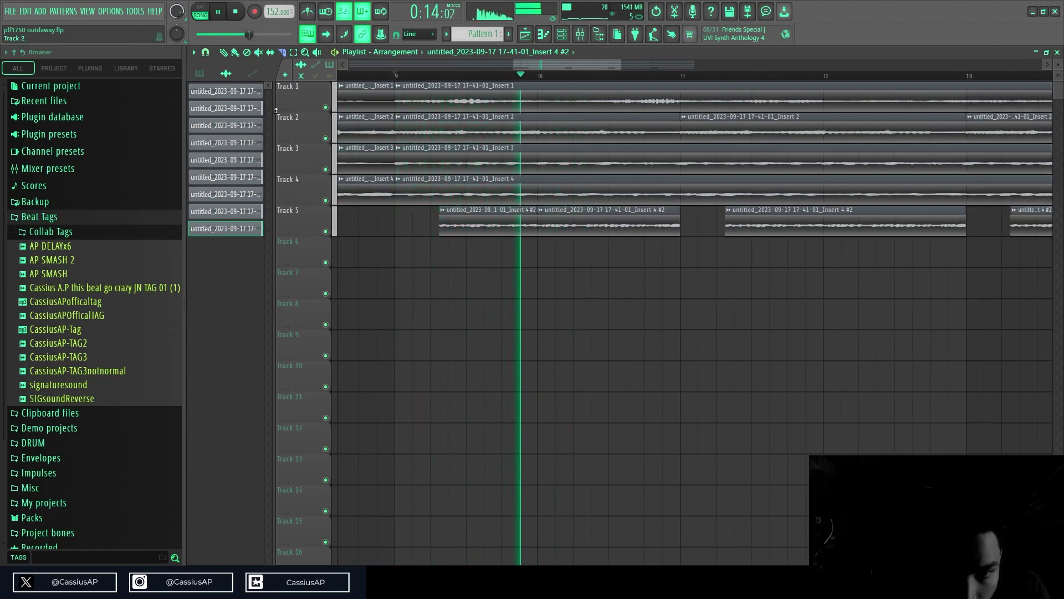
key("space")
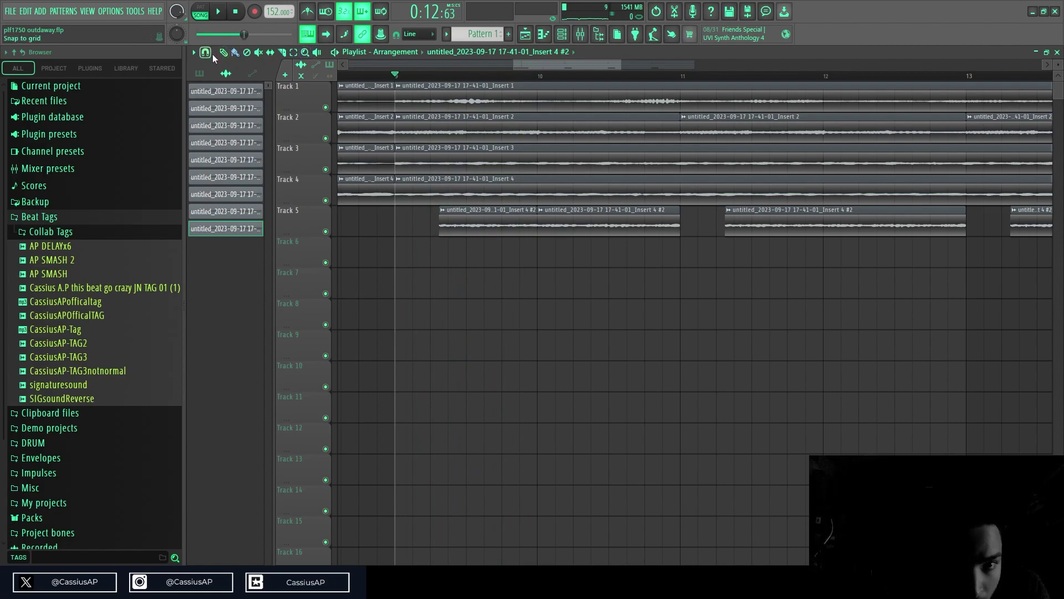
right_click(607, 205)
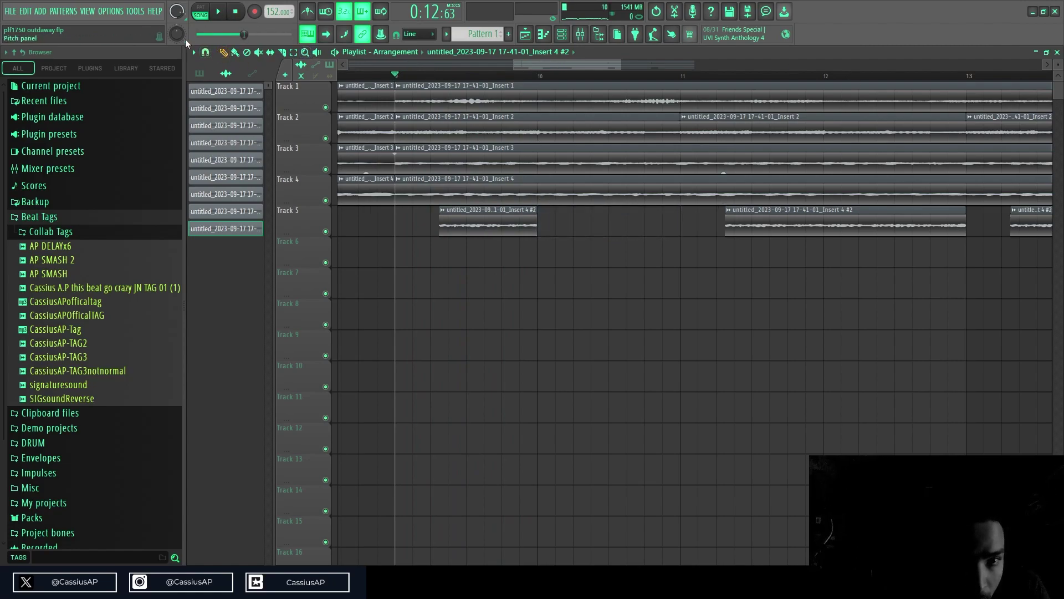
- Duplicate the shortened Insert 4 #2 clip to 10:06:00 on Track 5 and add another copy on Track 6
left_click(480, 222)
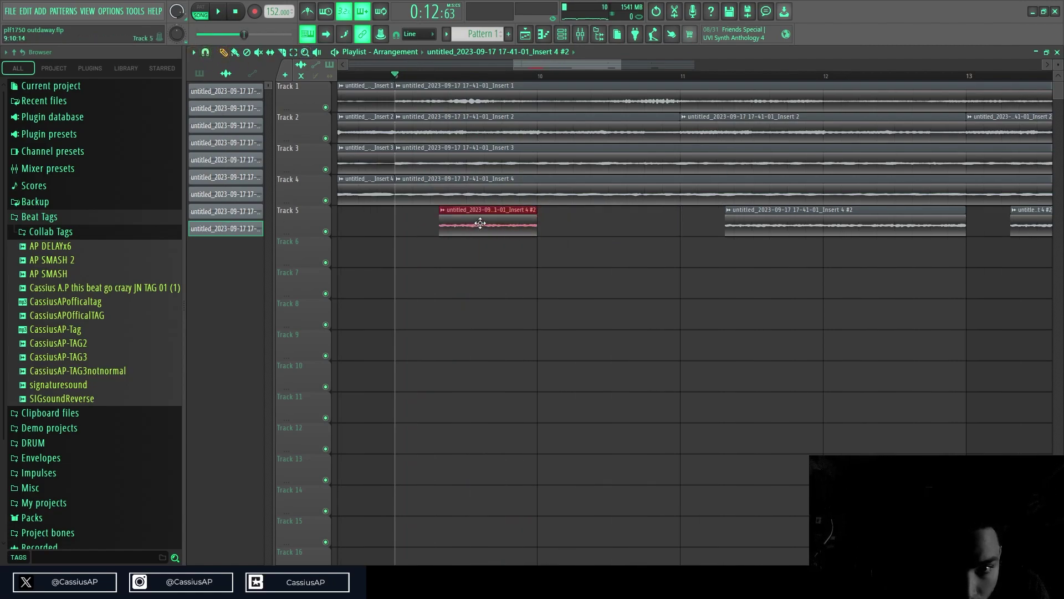
scroll(647, 277, "down", 3)
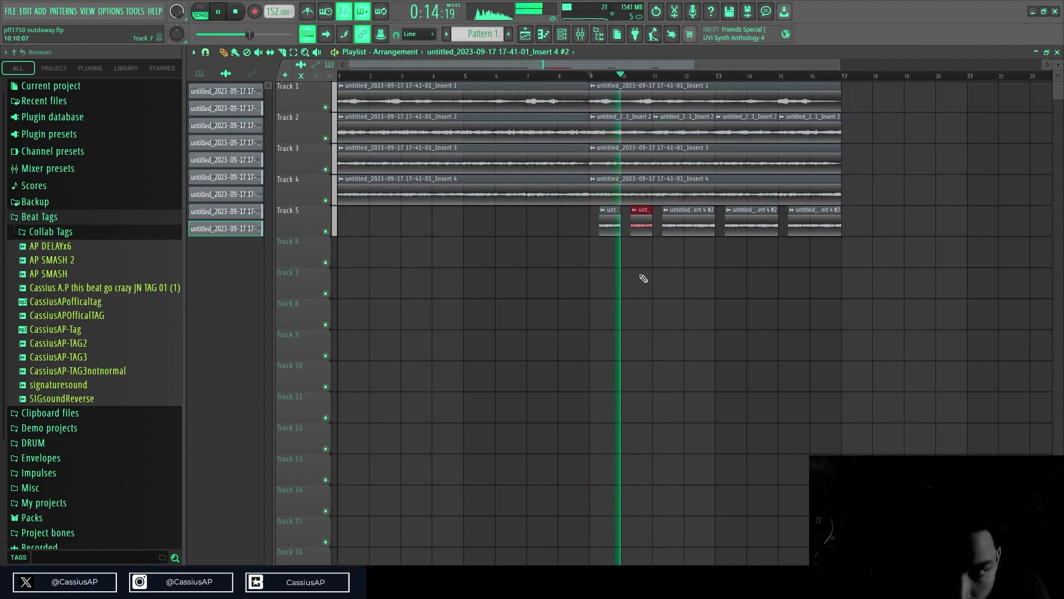
key("space")
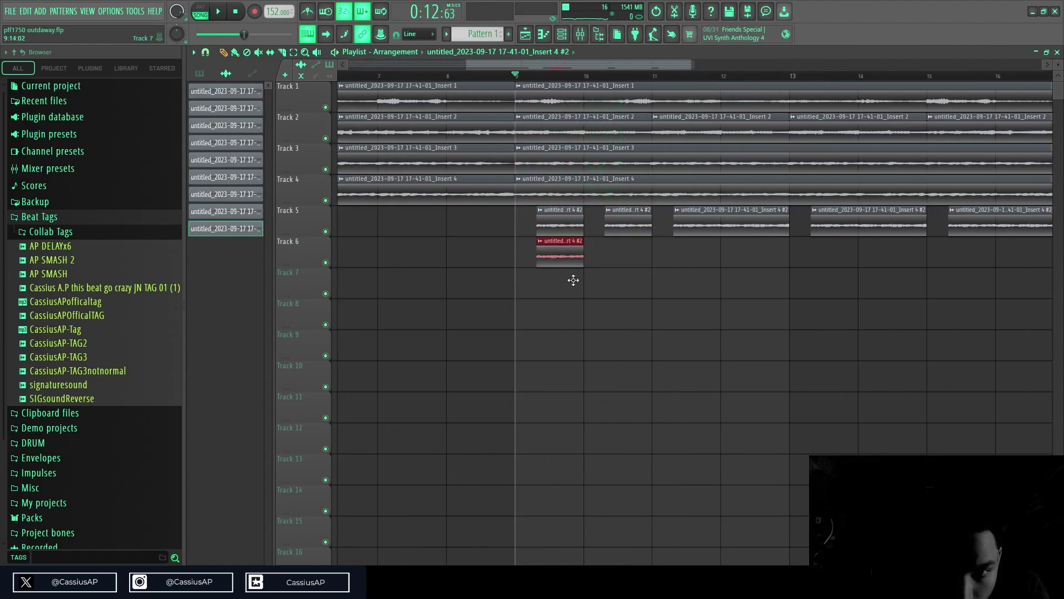
key("space")
key("space")
- Move the Track 6 copy so it starts at 9:14:03, checking its timing with playback
left_click_drag(562, 256, 630, 256)
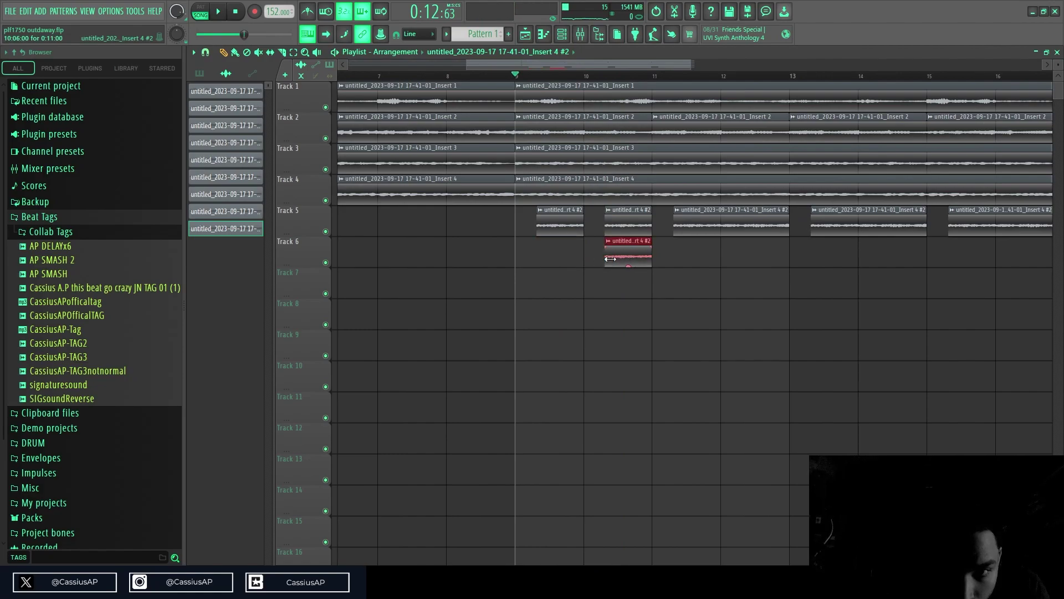
scroll(604, 261, "up", 4)
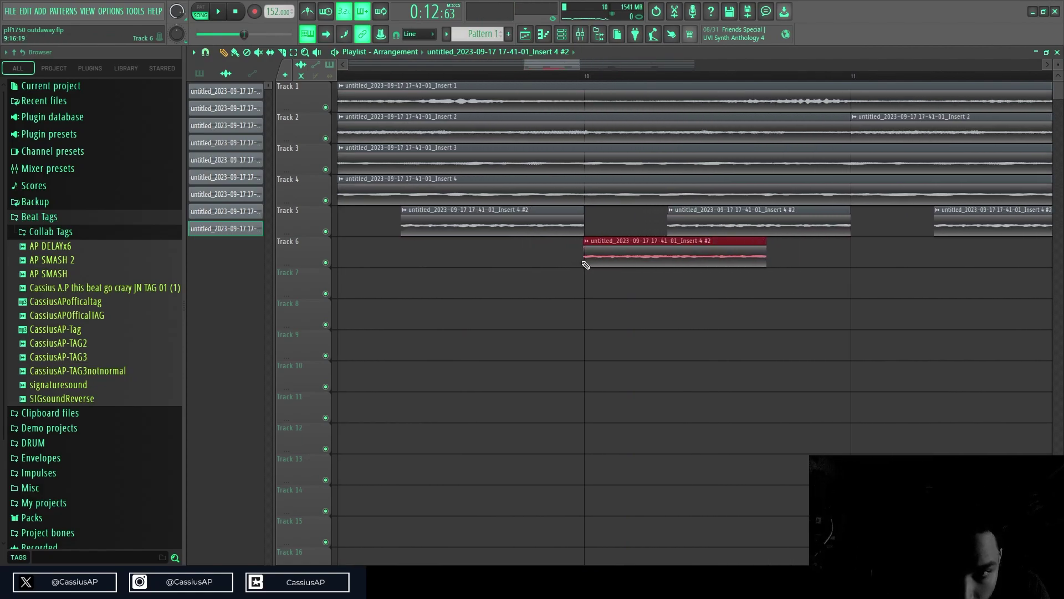
key("space")
key("space")
left_click_drag(611, 260, 608, 260)
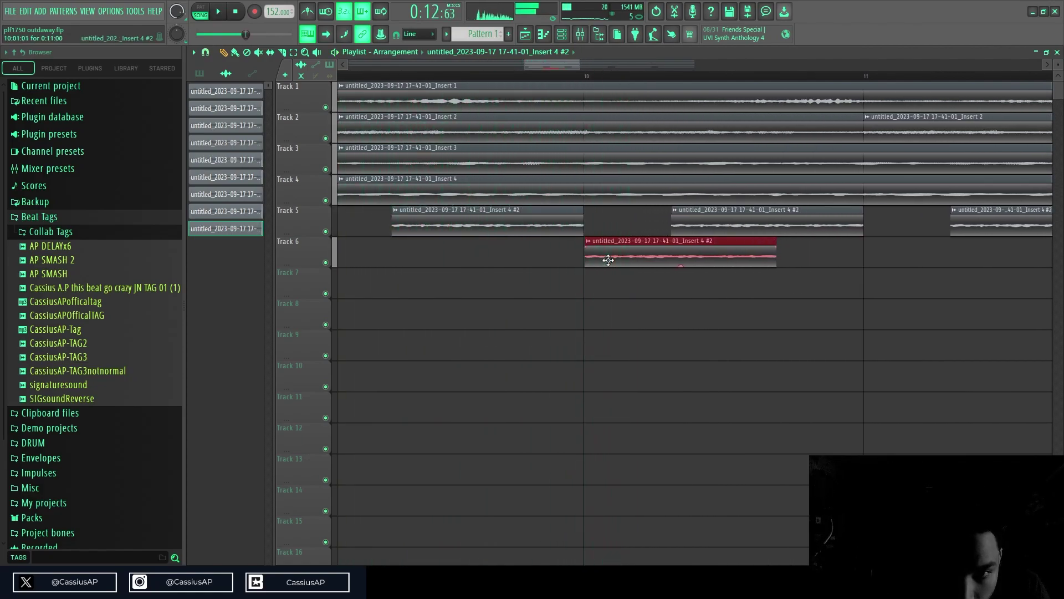
key("space")
key("space")
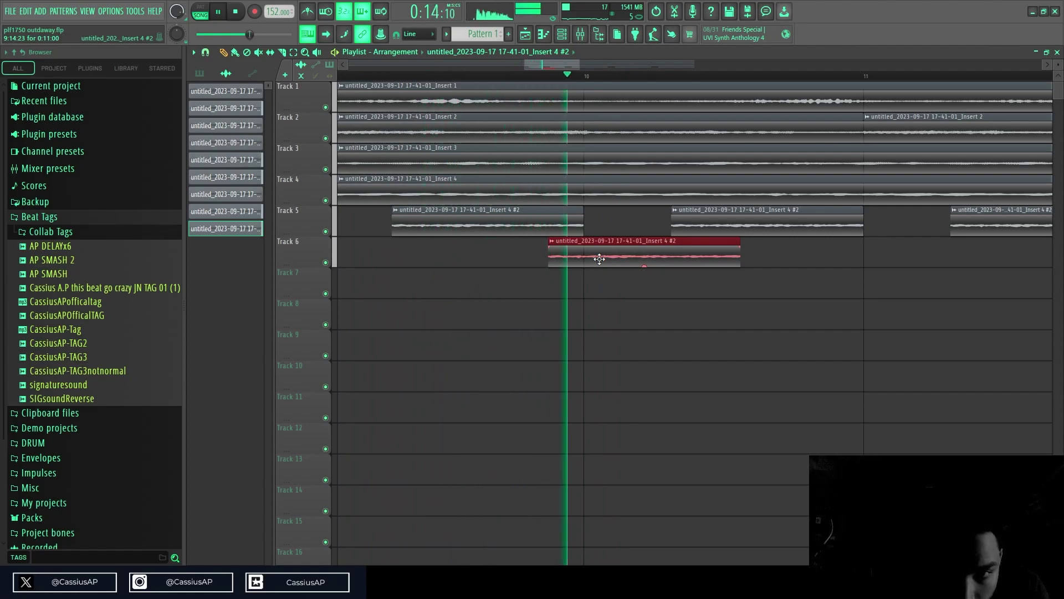
key("space")
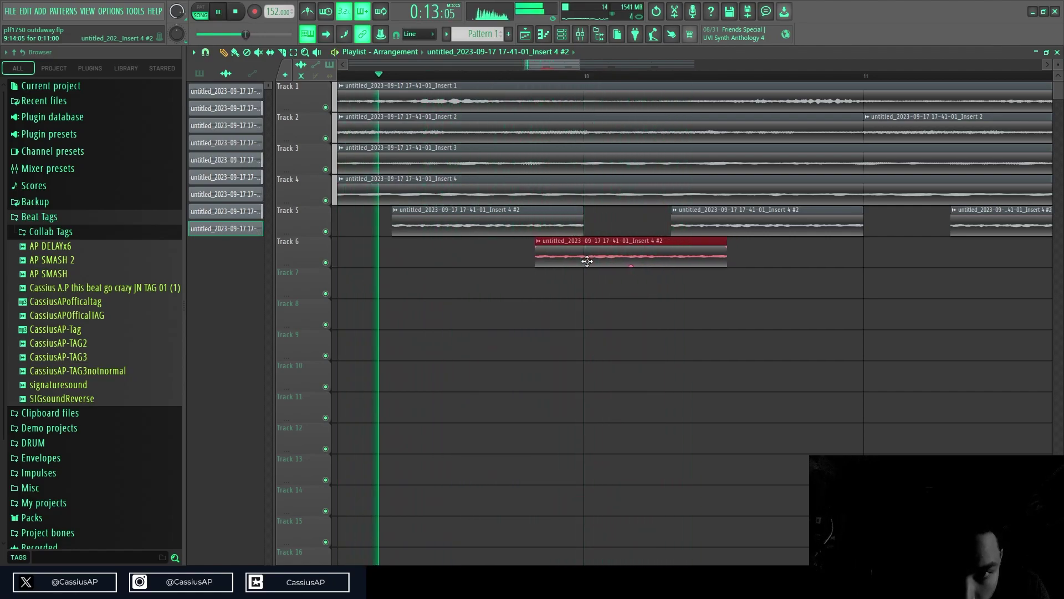
- Make the Track 6 clip unique so it has its own channel, and close its channel settings
scroll(587, 261, "up", 3)
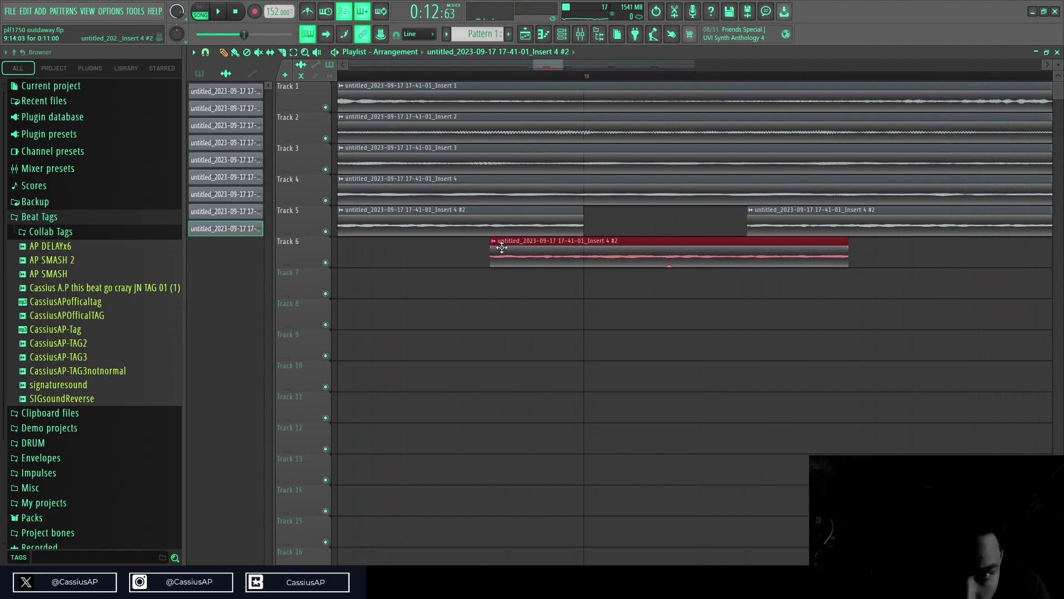
double_click(597, 264)
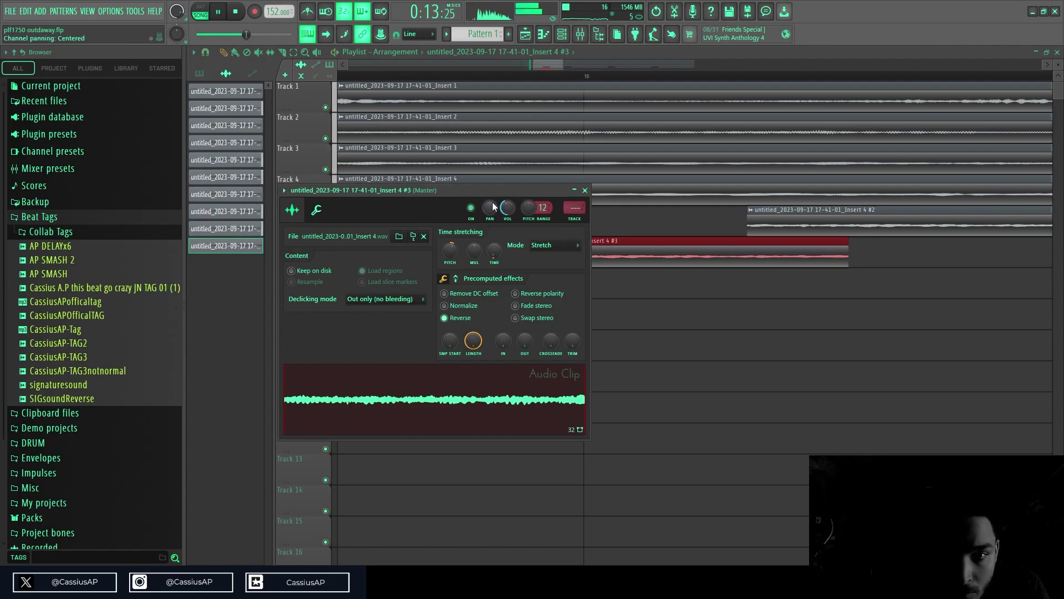
left_click(585, 190)
scroll(594, 197, "down", 5)
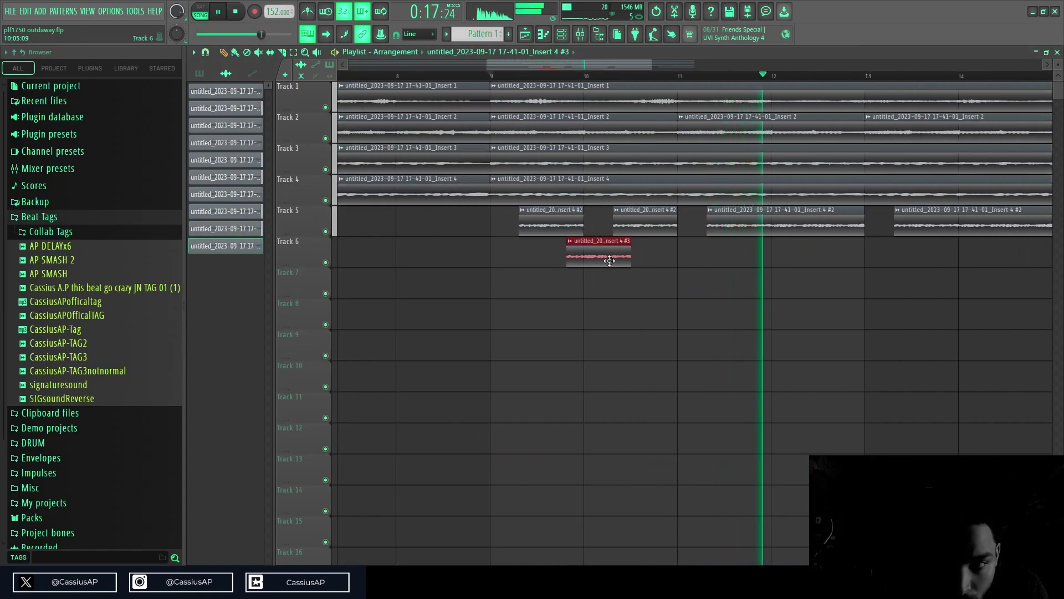
- Replace the long Track 5 clip after bar 11 with a copy of the three-clip phrase on Tracks 5 and 6
key("ctrl+b")
key("space")
right_click(668, 259)
key("space")
right_click(781, 230)
mouse_move(734, 239)
left_mouse_down()
mouse_move(701, 267)
mouse_move(572, 274)
left_mouse_up()
left_click_drag(690, 265, 567, 221)
key("ctrl+b")
scroll(687, 236, "down", 4)
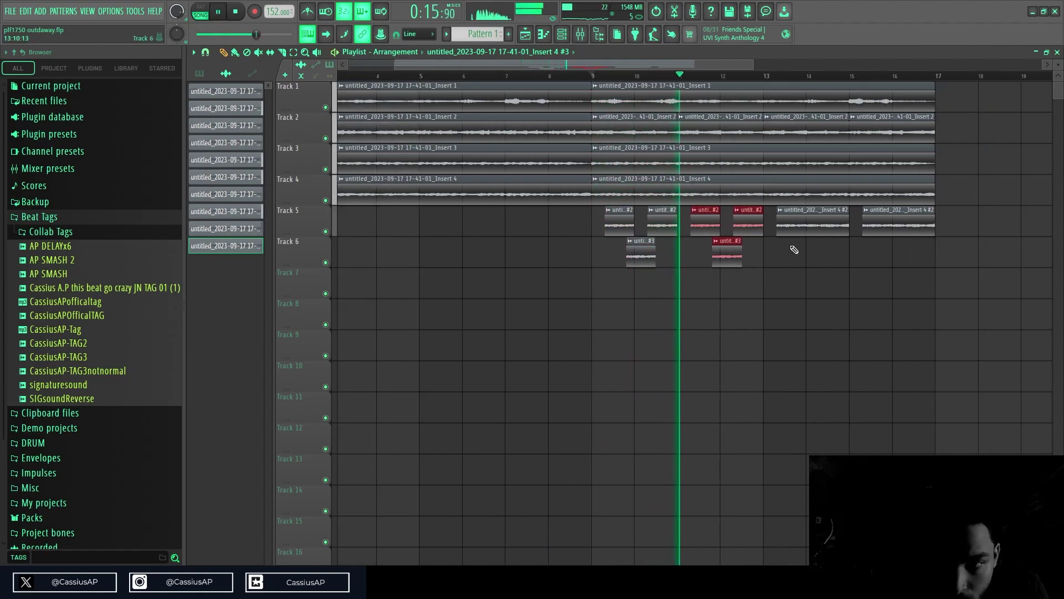
- Replace the long Track 5 clip after bar 13 with another copy of the three-clip phrase, and deselect the clips
right_click(798, 230)
left_click_drag(800, 280, 785, 227)
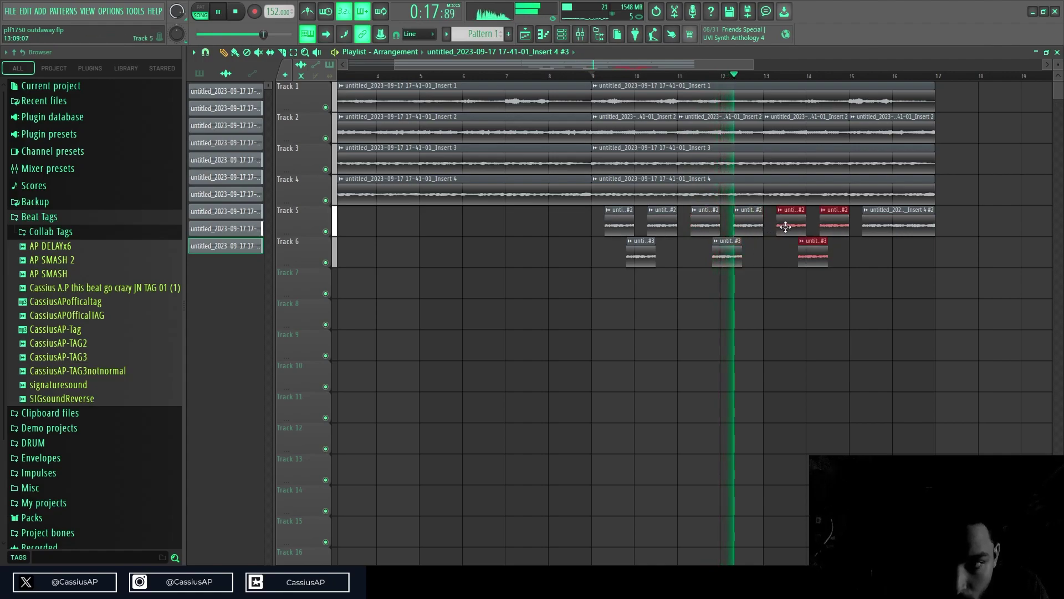
left_click(814, 307, "ctrl")
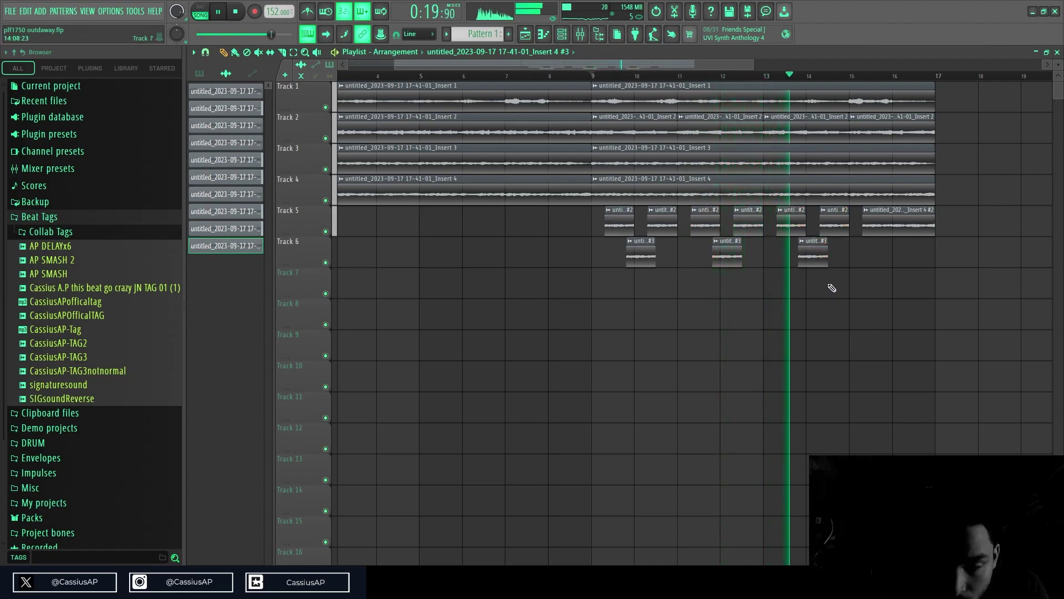
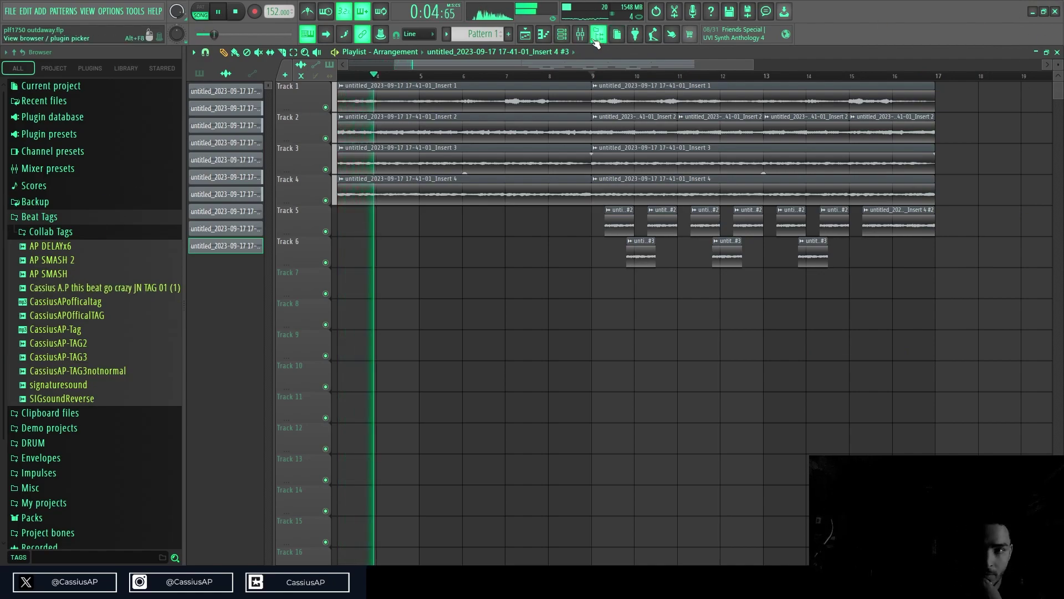
- Disarm recording on mixer Inserts 4, 3, 2 and 1 and on the Master track
key("F9")
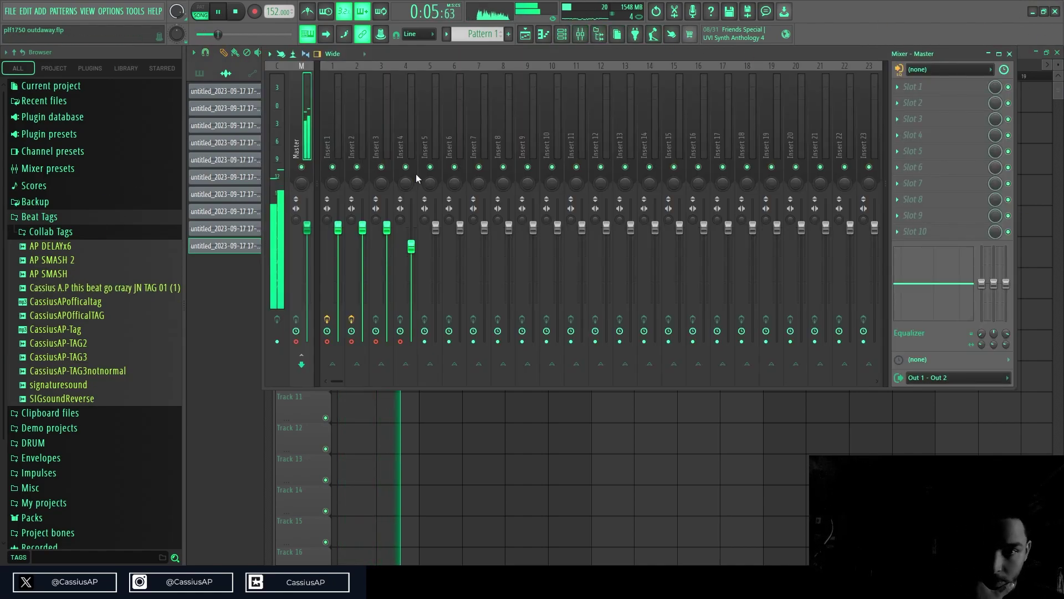
left_click(400, 342)
left_click(377, 342)
left_click(352, 342)
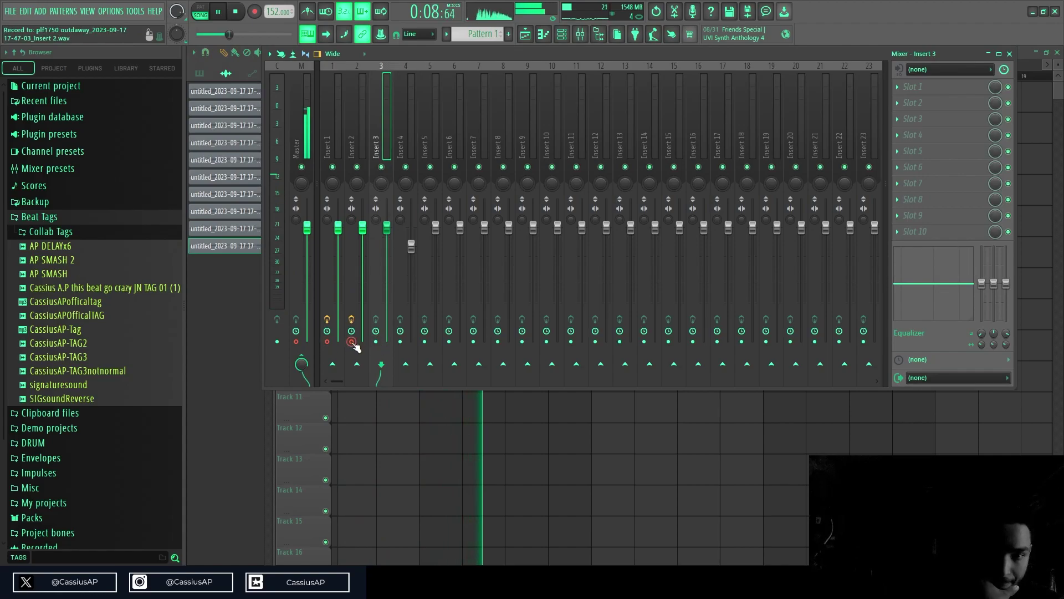
left_click(328, 342)
left_click(296, 342)
- Route all channel rack channels to their own mixer tracks starting from Insert 1, and return to the playlist
left_click(543, 34)
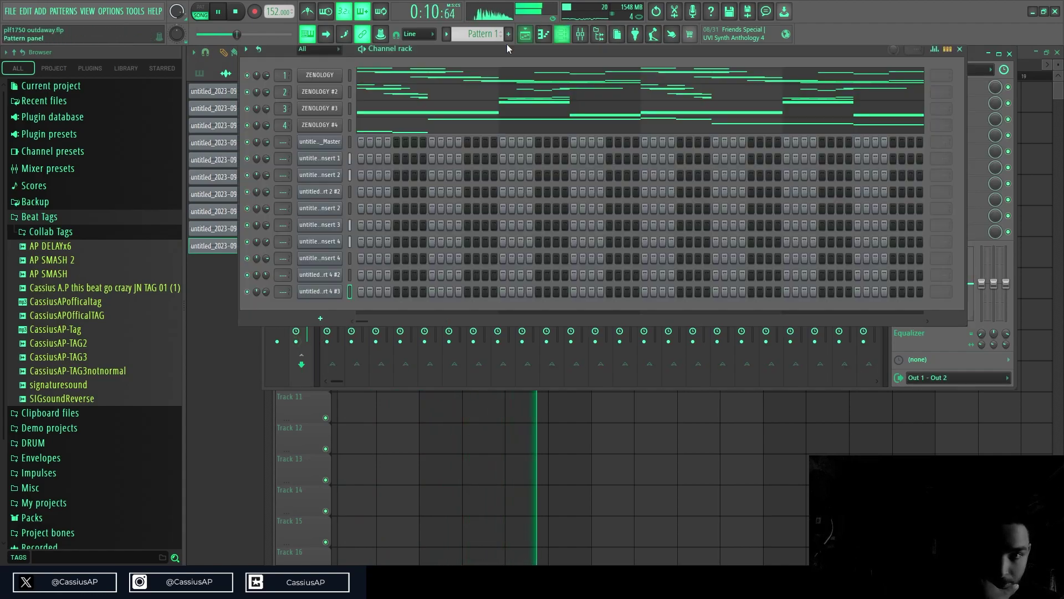
left_click(580, 33)
left_click(337, 130)
key("ctrl+shift+l")
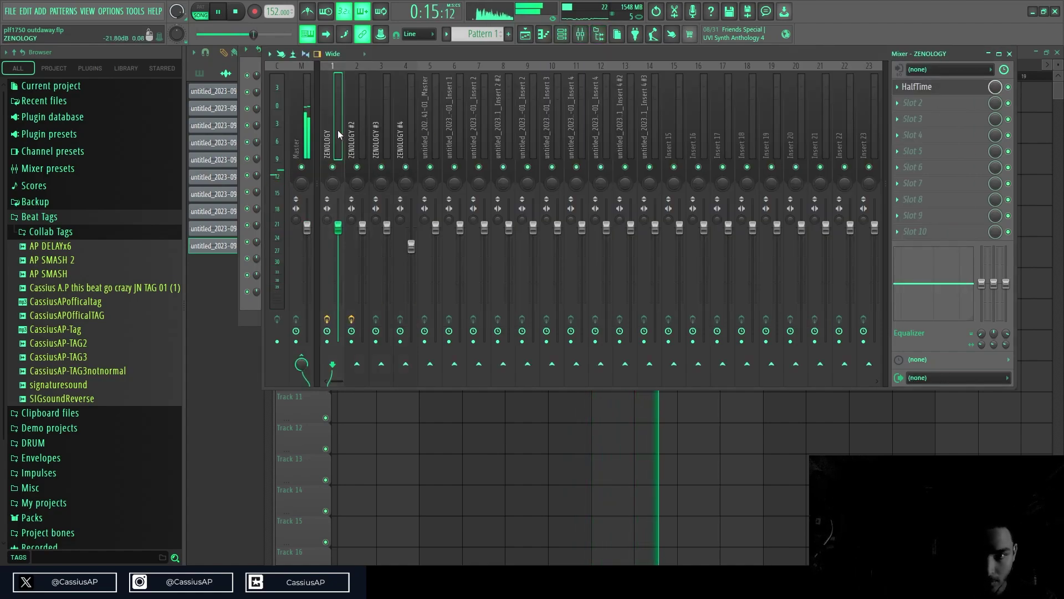
left_click(524, 32)
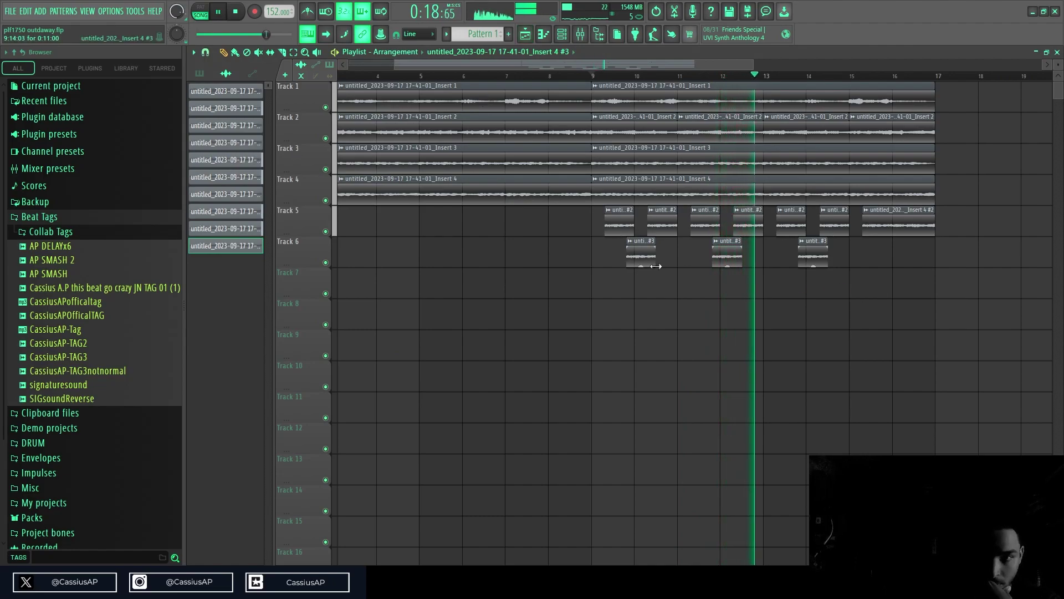
- Check the Insert 4 #3 clip's pitch and channel volume while playing the arrangement from bar 9
double_click(642, 256)
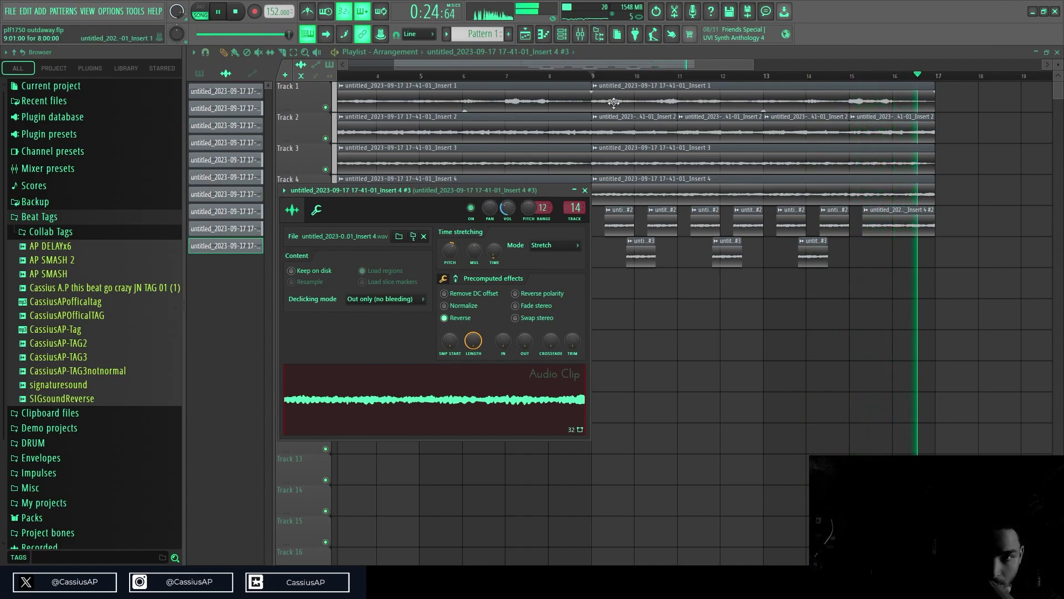
left_click(630, 76)
left_click(609, 76)
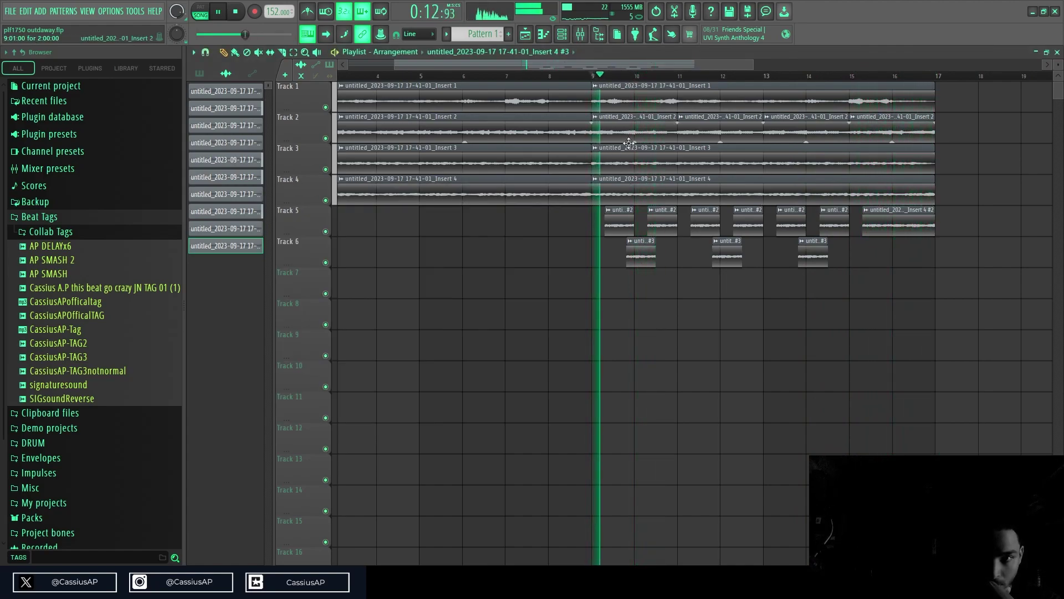
double_click(643, 259)
key("space")
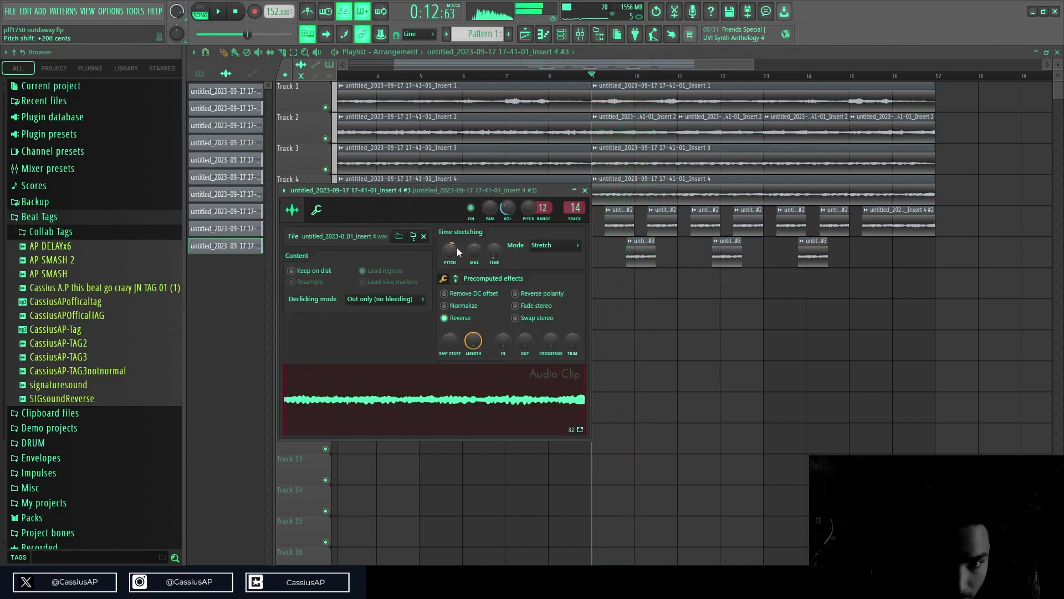
key("space")
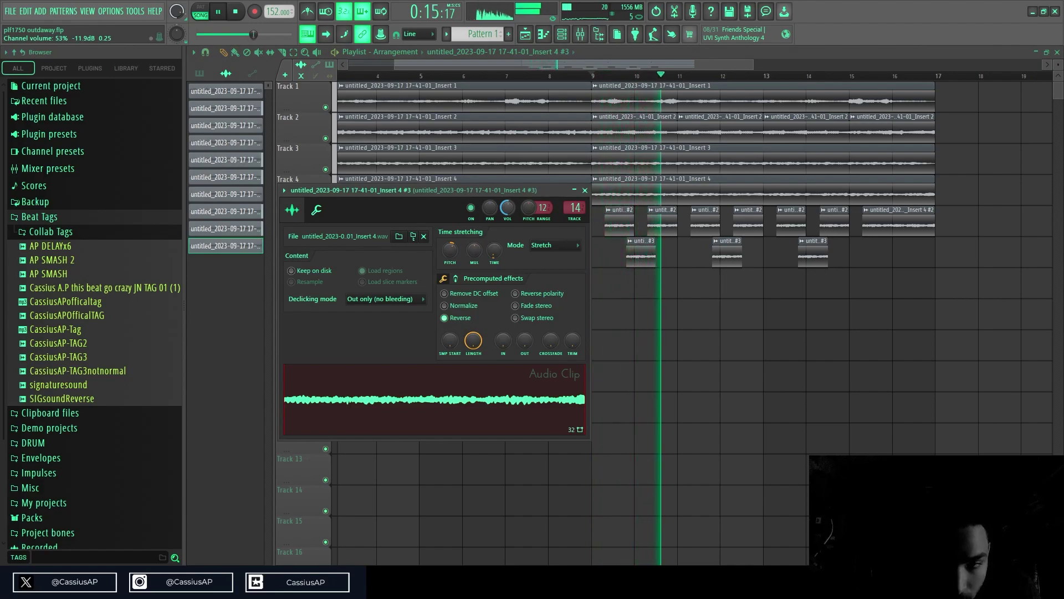
left_click(585, 190)
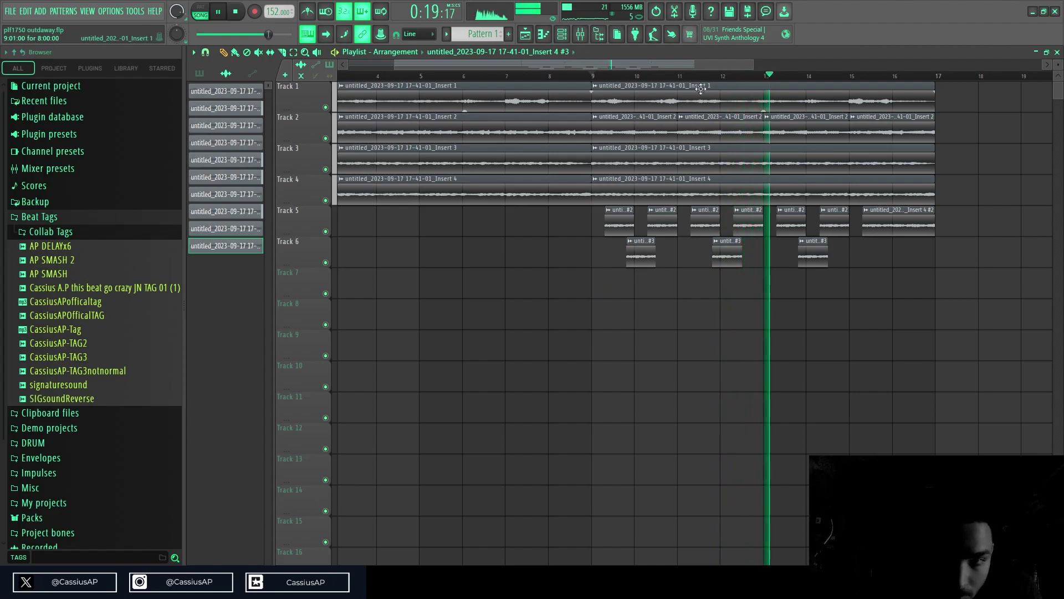
left_click(34, 442)
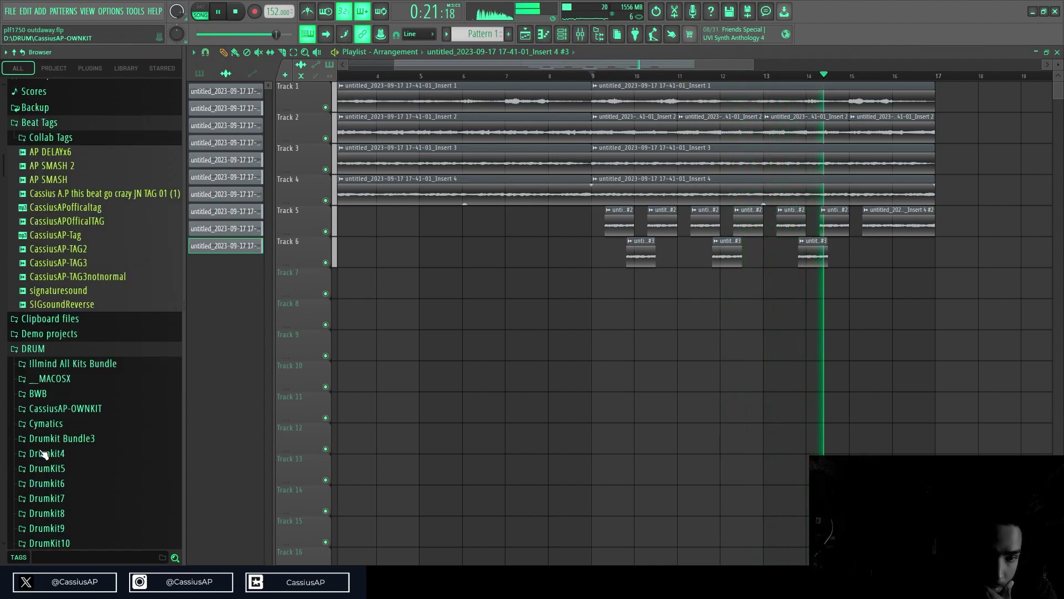
scroll(44, 388, "down", 10)
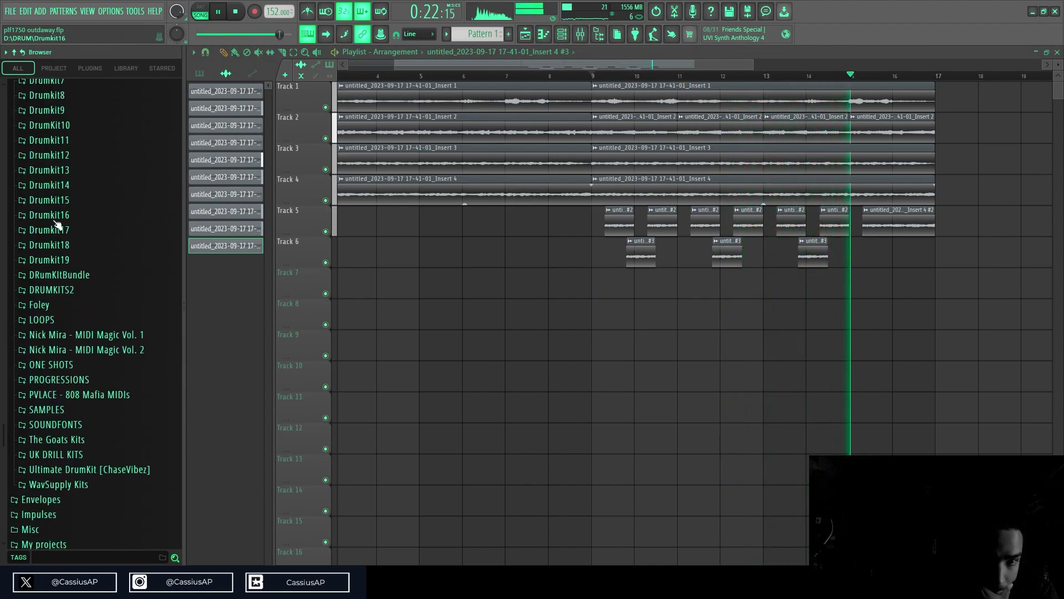
left_click(86, 215)
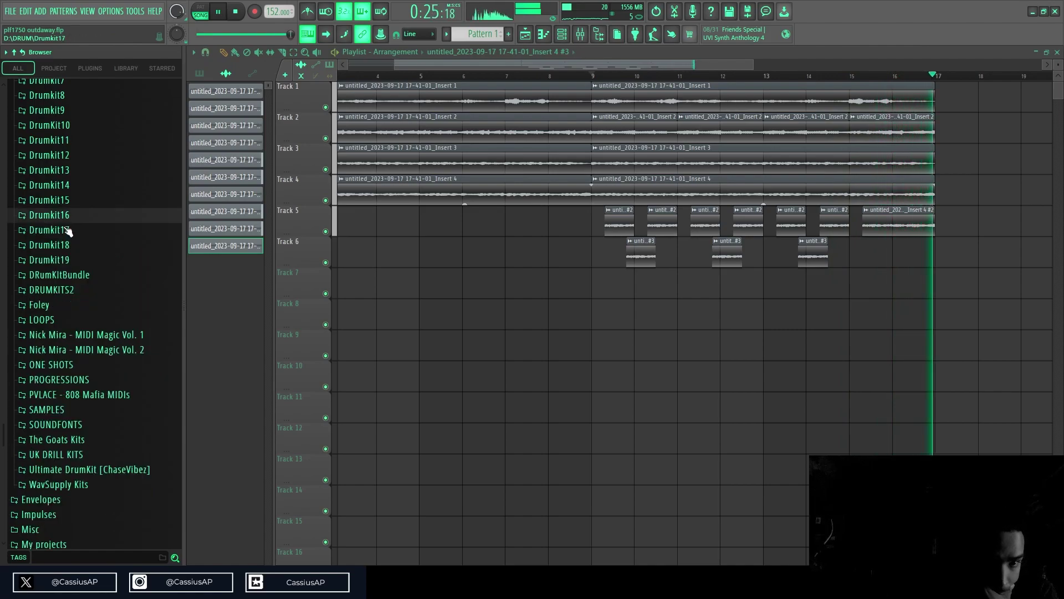
left_click(76, 245)
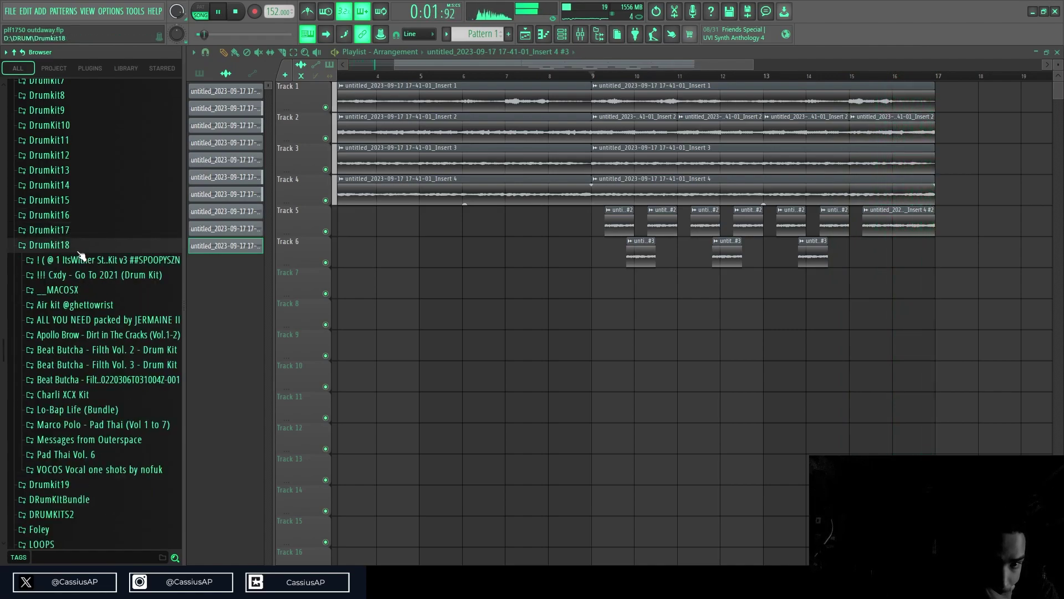
left_click(79, 246)
left_click(81, 259)
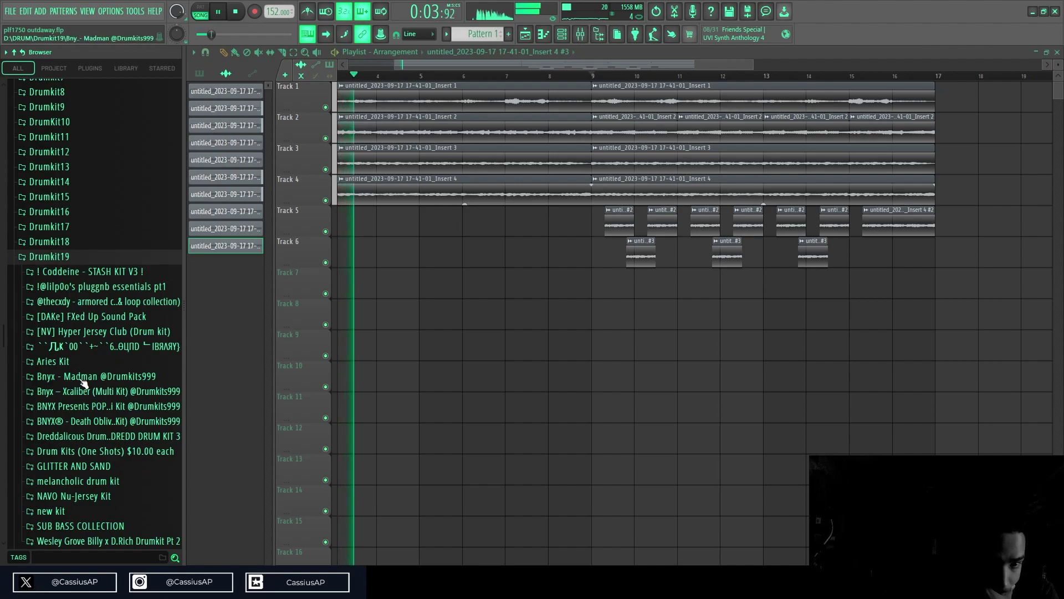
left_click(104, 306)
left_click(69, 319)
left_click(70, 335)
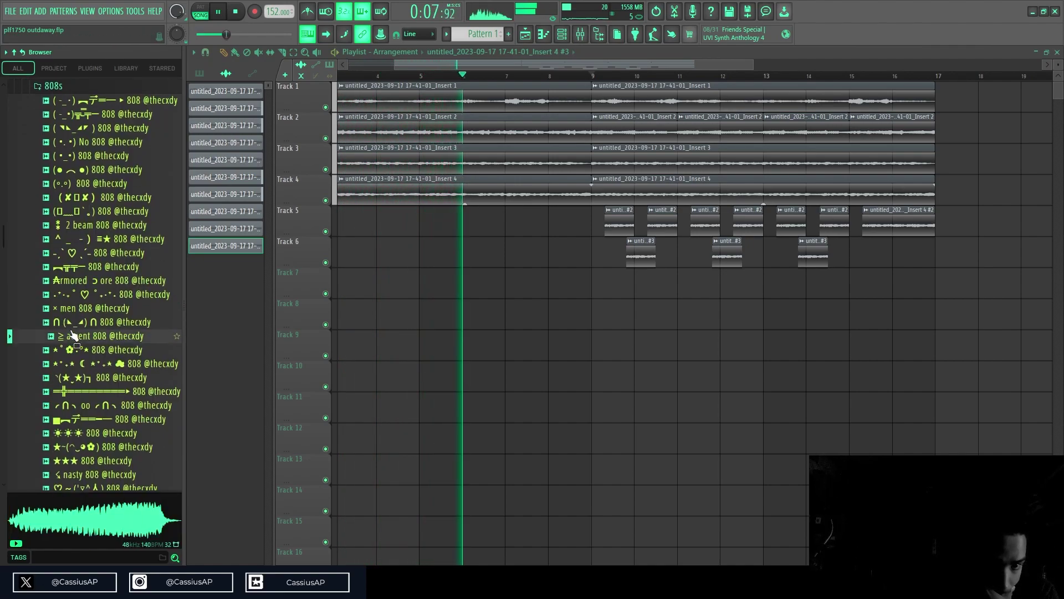
left_click(90, 322)
left_click(95, 308)
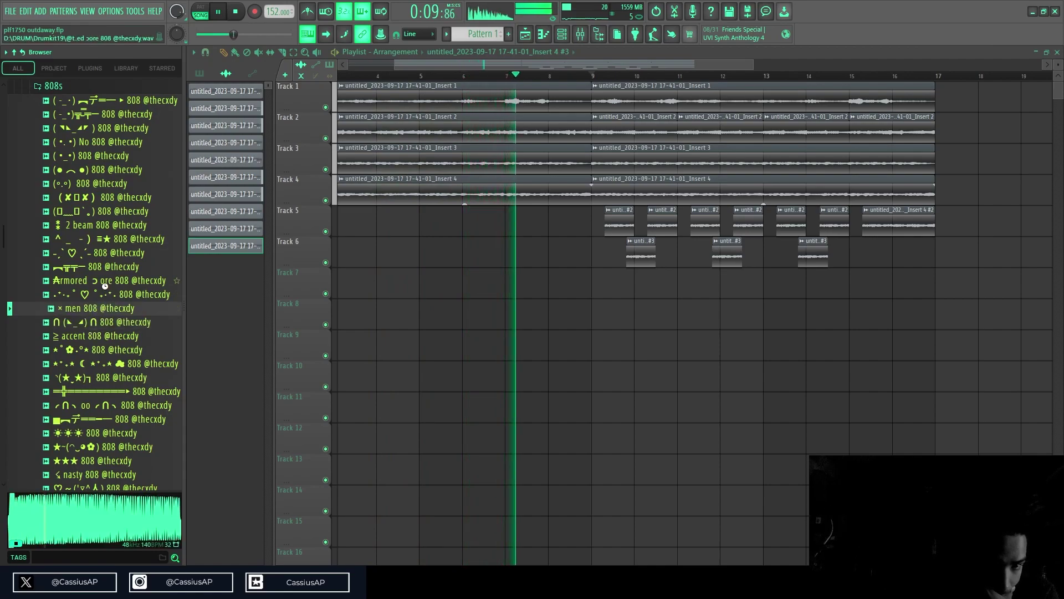
left_click(97, 297)
left_click_drag(98, 306, 322, 313)
left_click(115, 404)
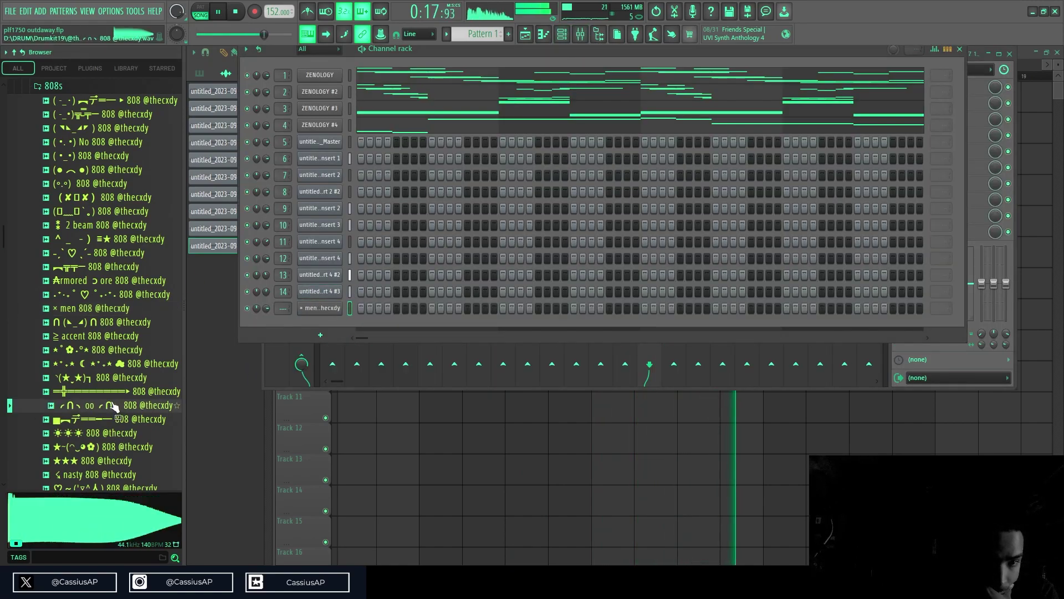
left_click(115, 391)
left_click_drag(117, 379, 306, 315)
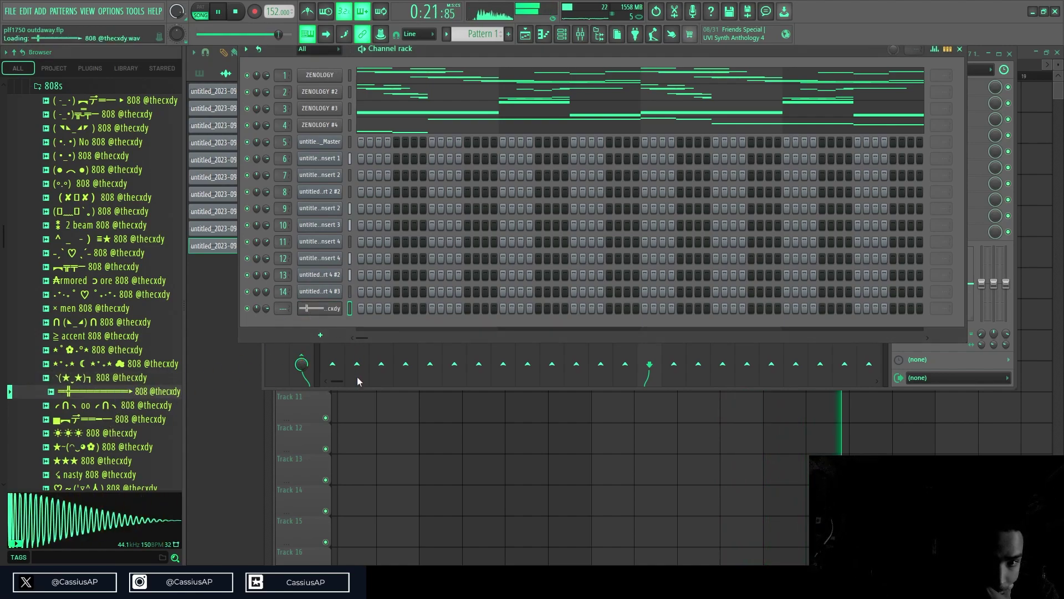
- Create Pattern 3 with an 808 hit on step 1 and place it on Track 8 as a four-bar clip starting at bar 1
left_click(509, 33)
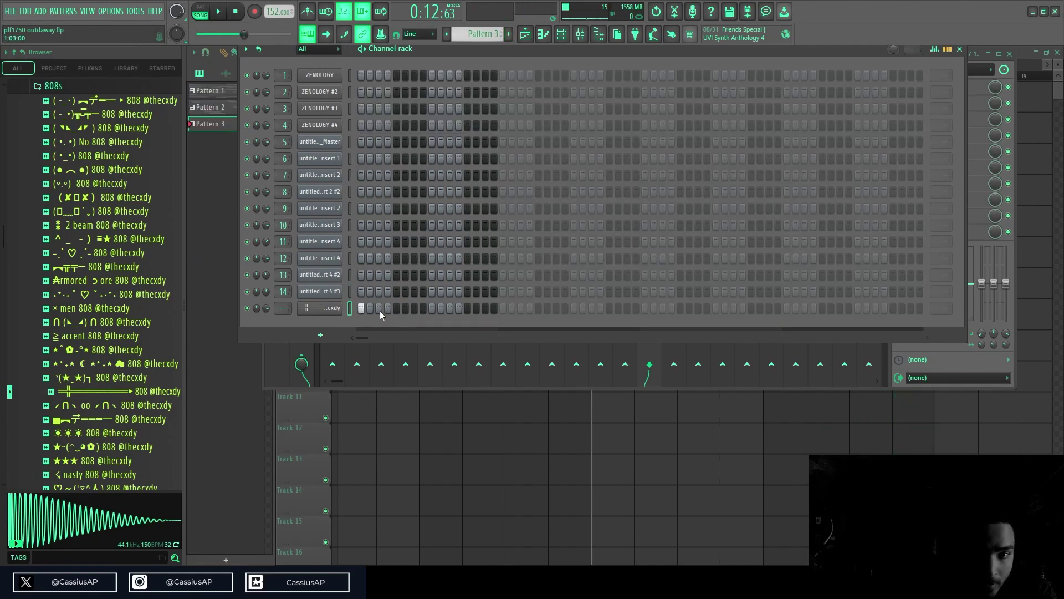
key("F5")
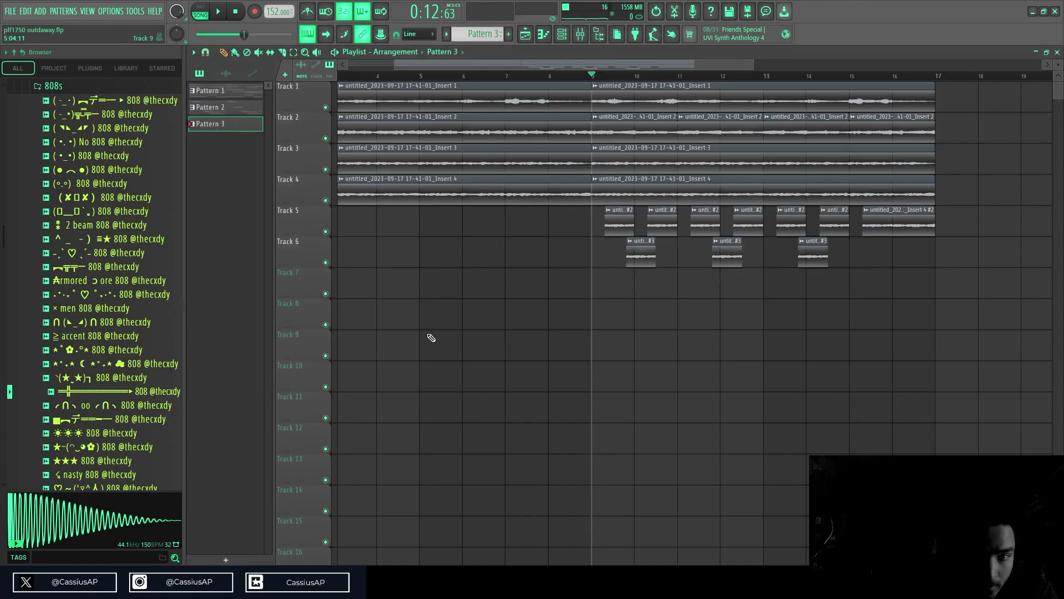
left_click_drag(430, 321, 576, 327)
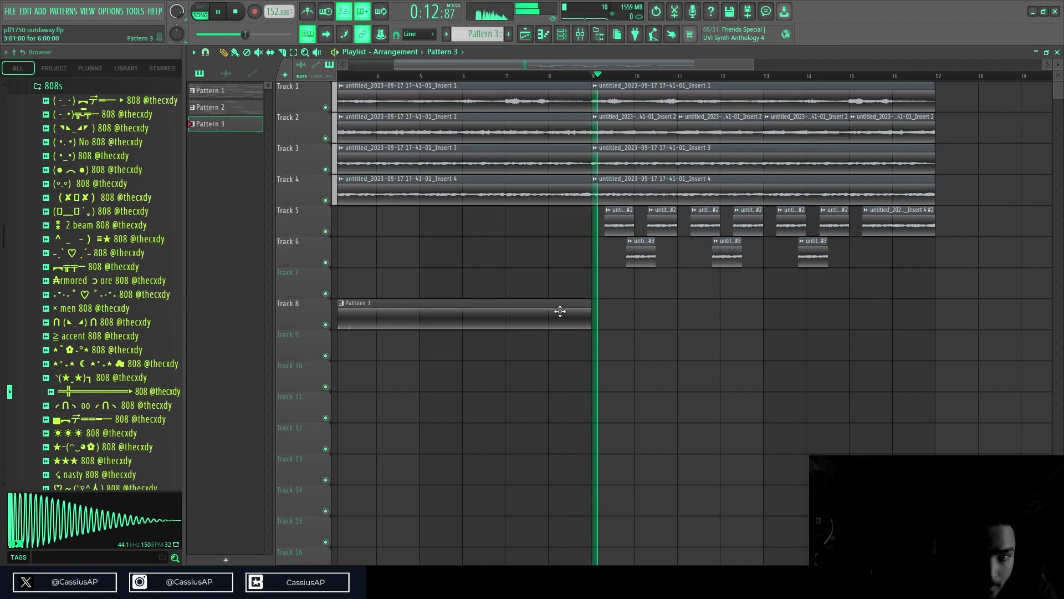
key("space")
left_click_drag(420, 303, 315, 324)
left_click_drag(596, 319, 507, 332)
key("space")
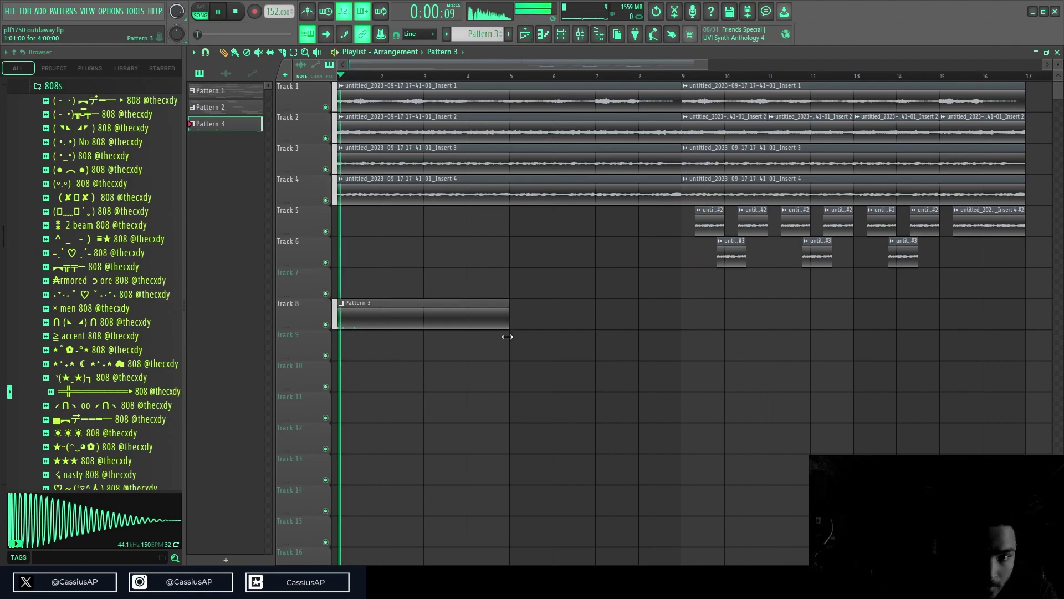
- Add 808 hits on steps 3, 7 and 9 of Pattern 3 in the channel rack
left_click(564, 34)
key("space")
left_click(439, 311)
right_click(439, 311)
left_click(433, 309)
key("space")
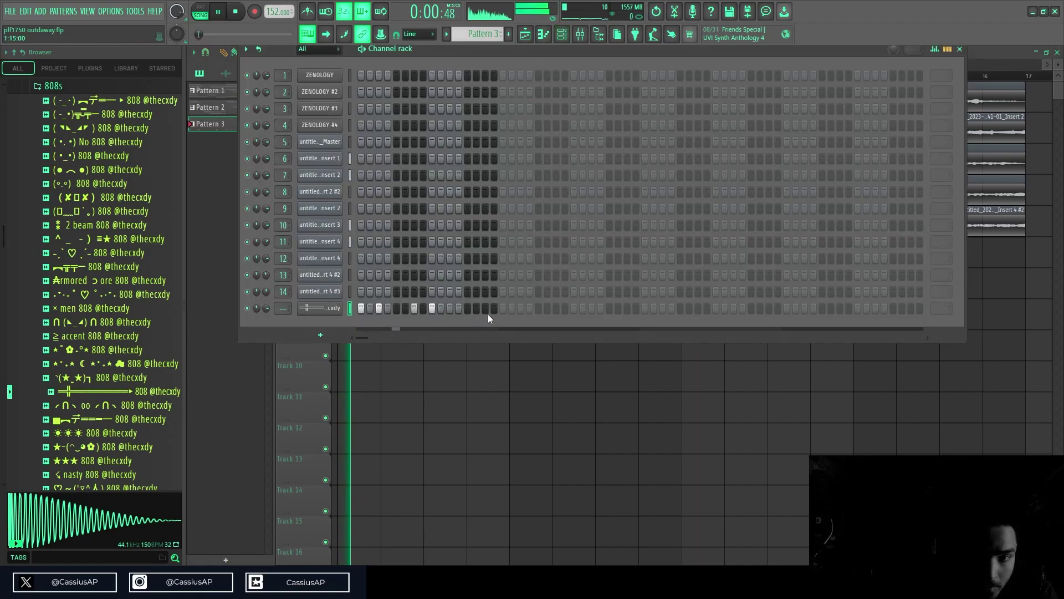
- Remove the 808 hit on step 9 and replay the opening several times to check the rhythm
key("space")
right_click(431, 310)
key("space")
key("space")
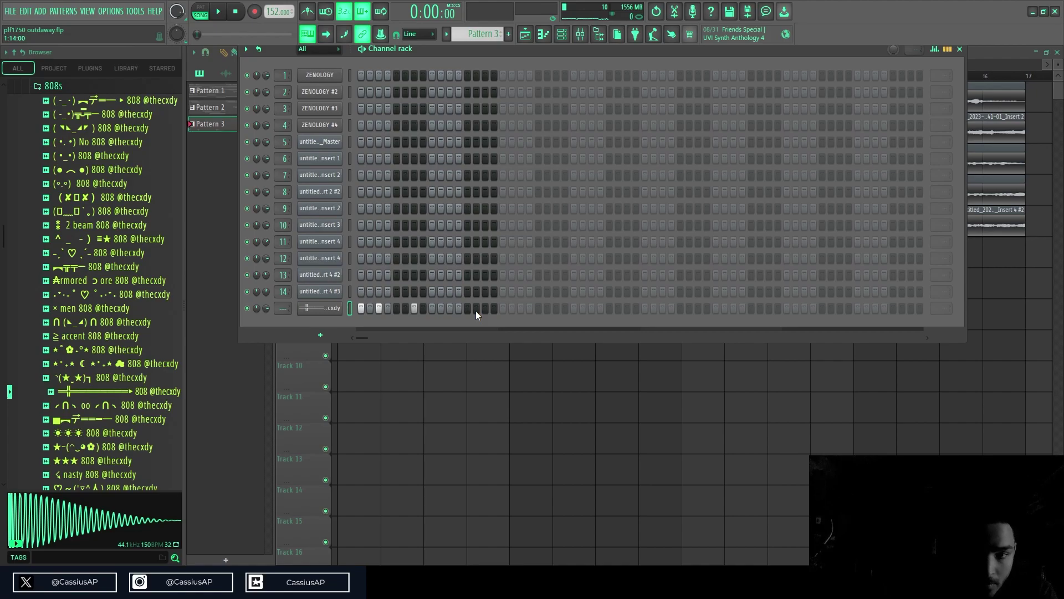
key("space")
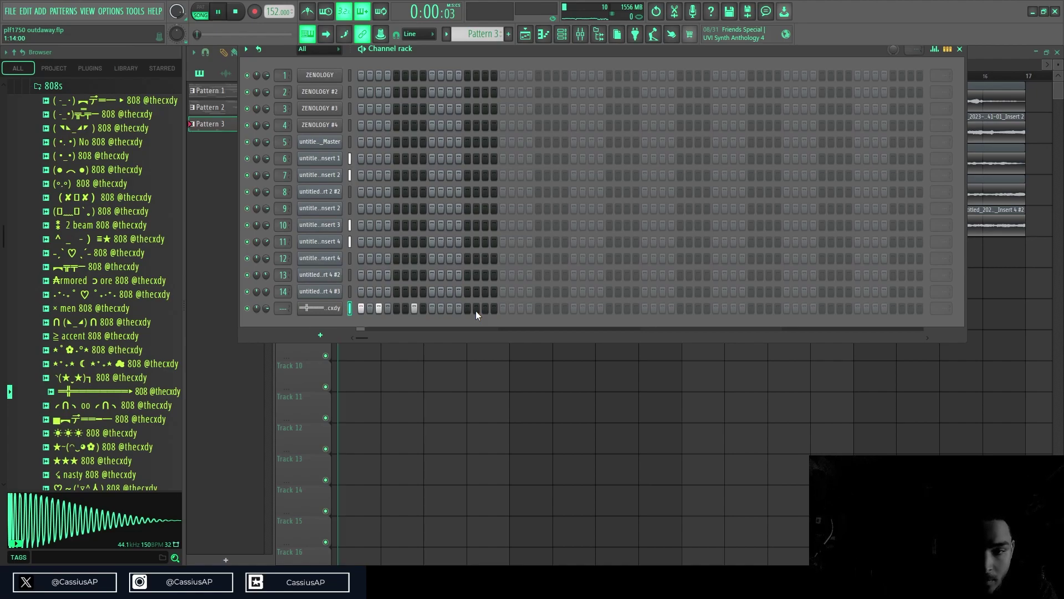
key("space")
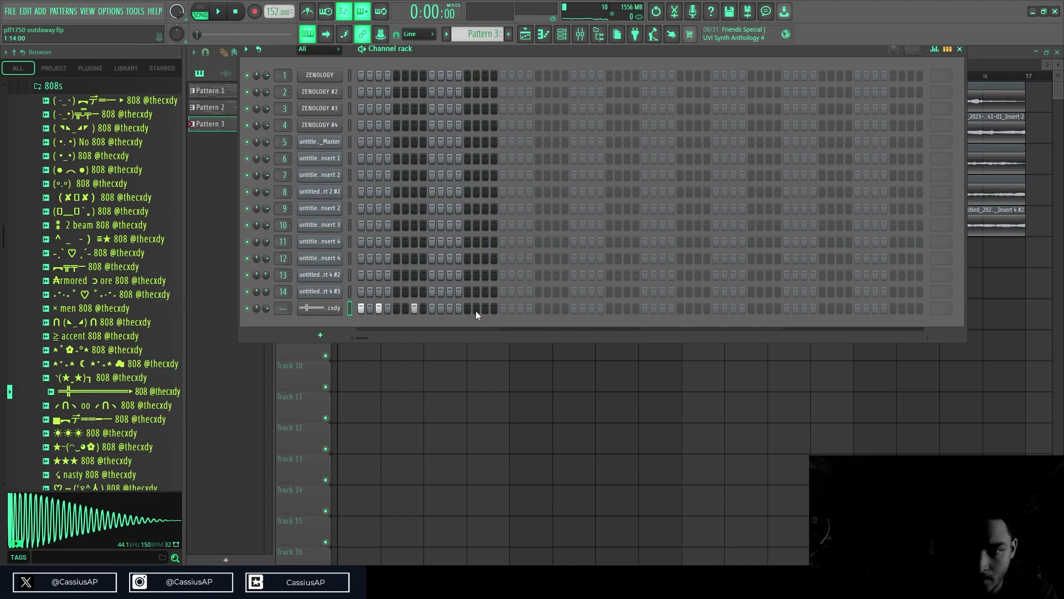
key("space")
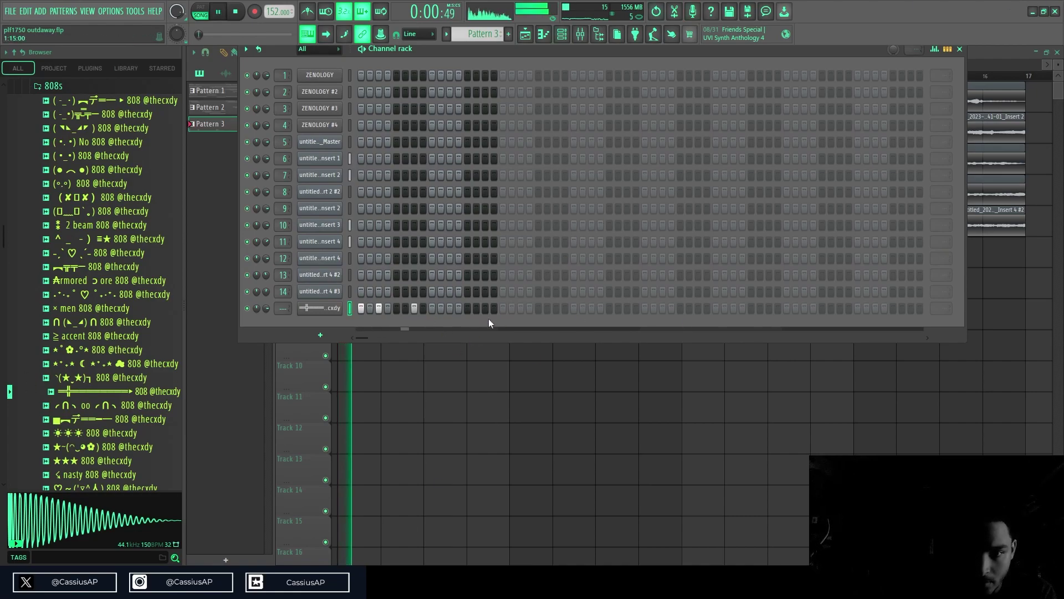
key("space")
- Try the second and third 808 hits on steps 2 and 5 instead, returning them to steps 3 and 7
left_click(371, 309)
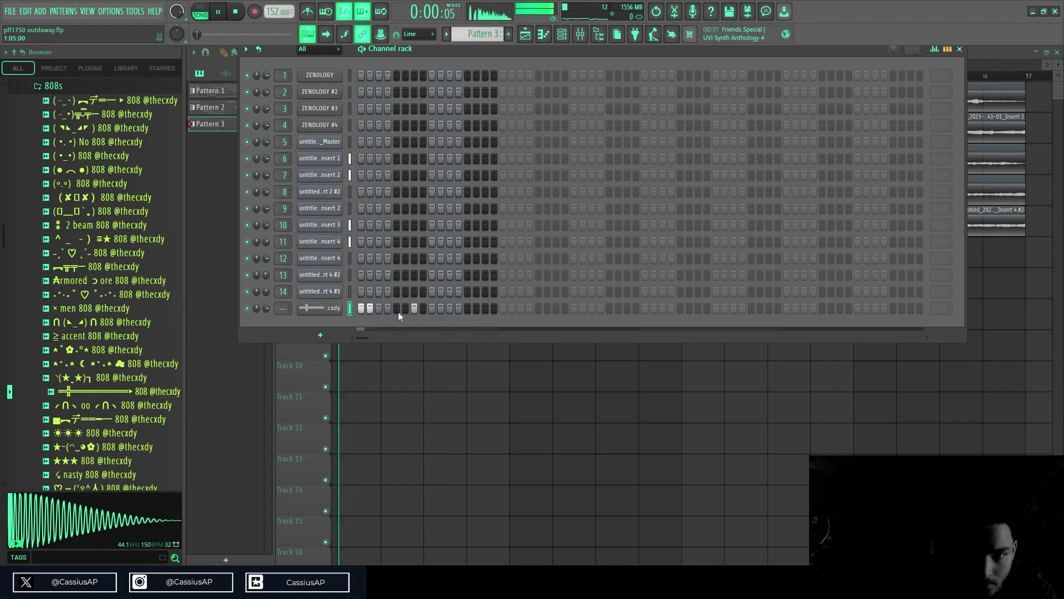
left_click(378, 309)
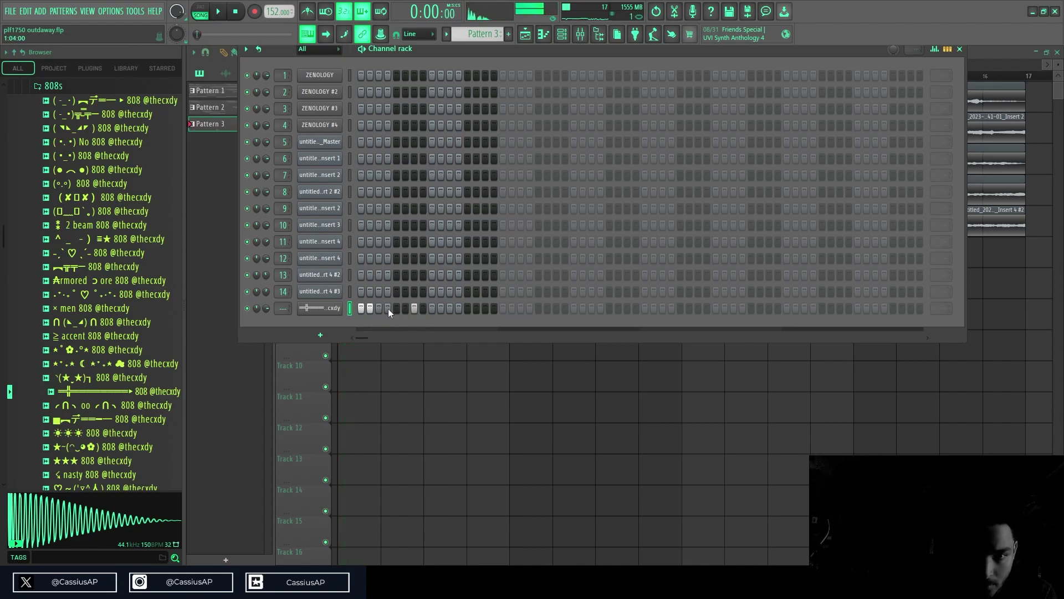
left_click(397, 309)
left_click(414, 309)
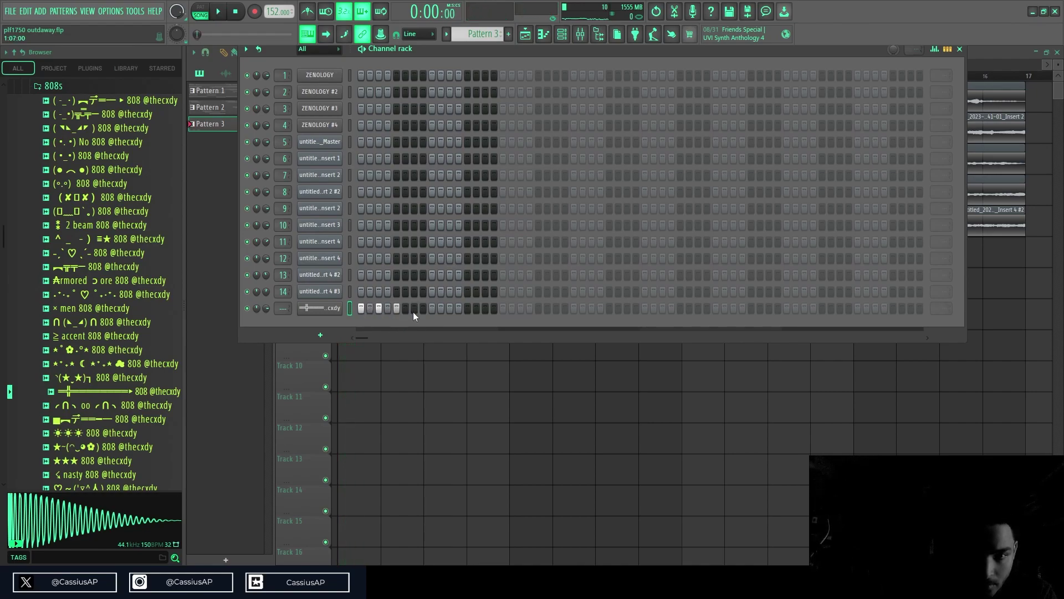
key("space")
left_click(414, 309)
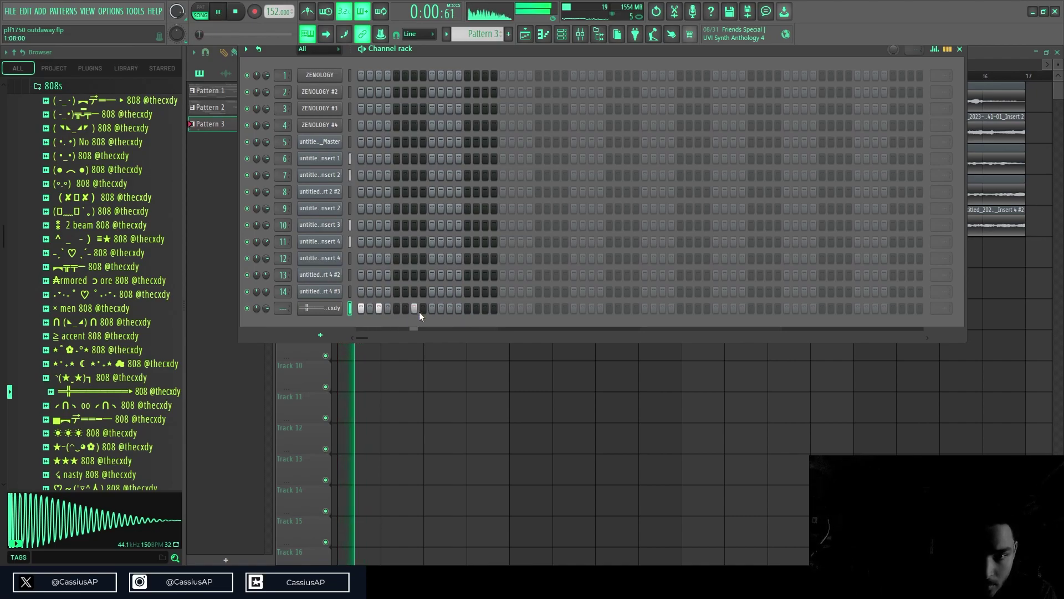
- Add 808 hits on steps 13, 21, 33, 35, 39, 45, 53, 55 and 59 of Pattern 3
key("space")
left_click(468, 309)
left_click(537, 309)
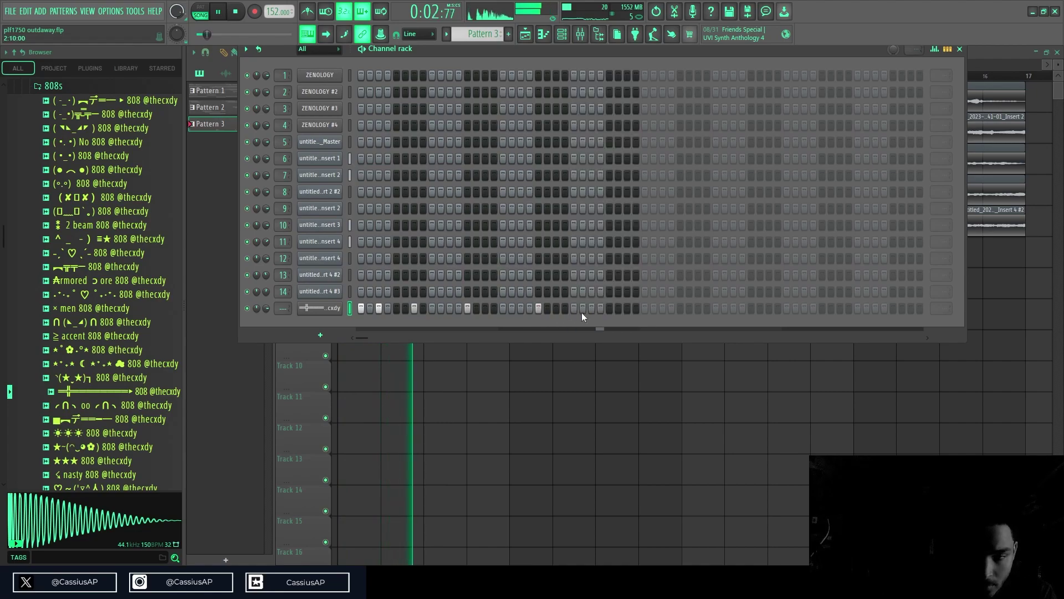
left_click(645, 309)
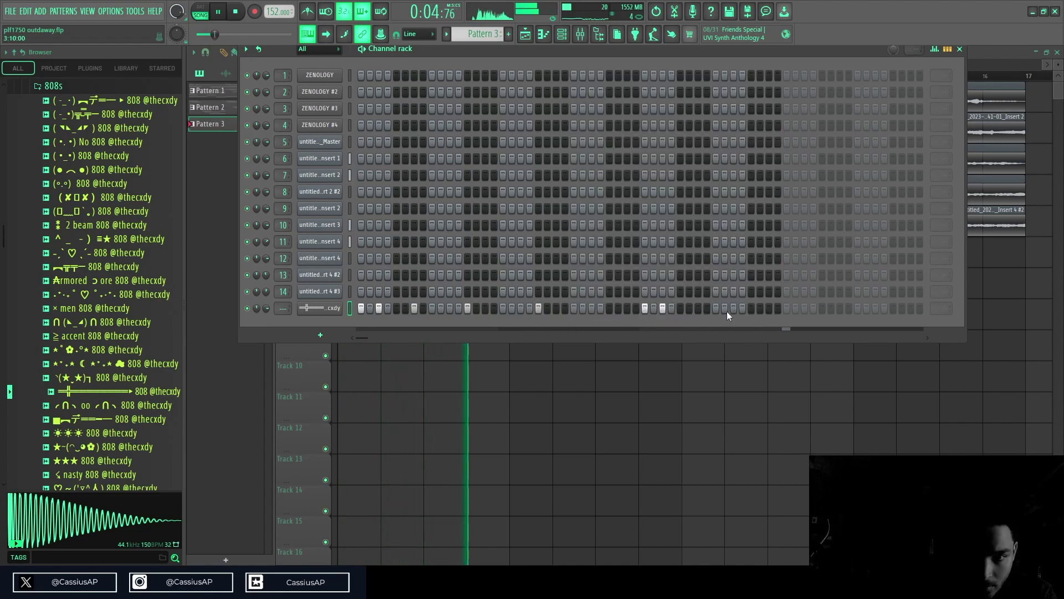
left_click(699, 309)
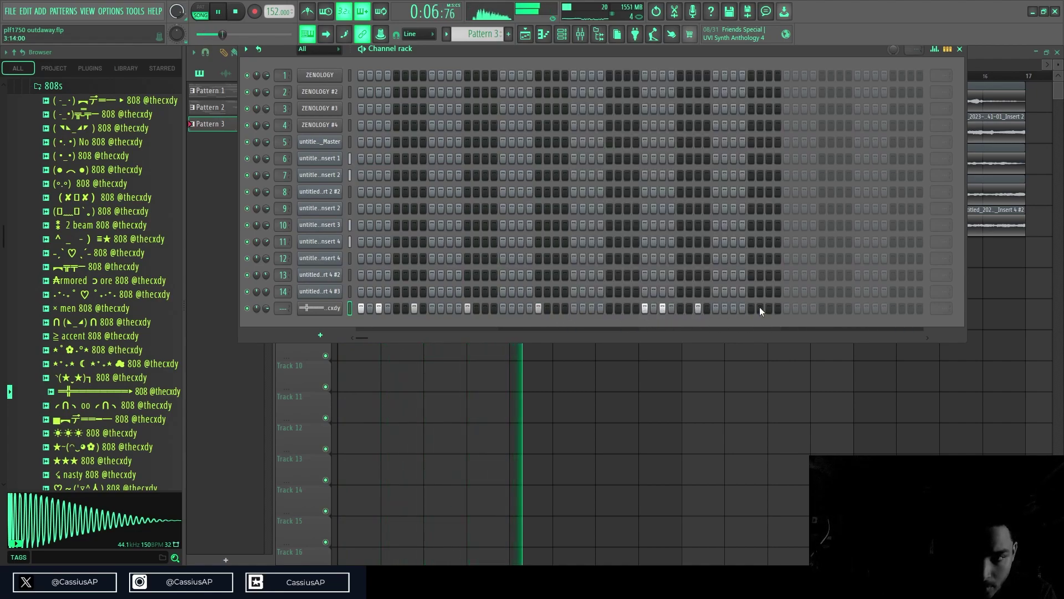
left_click(841, 309)
left_click(877, 309)
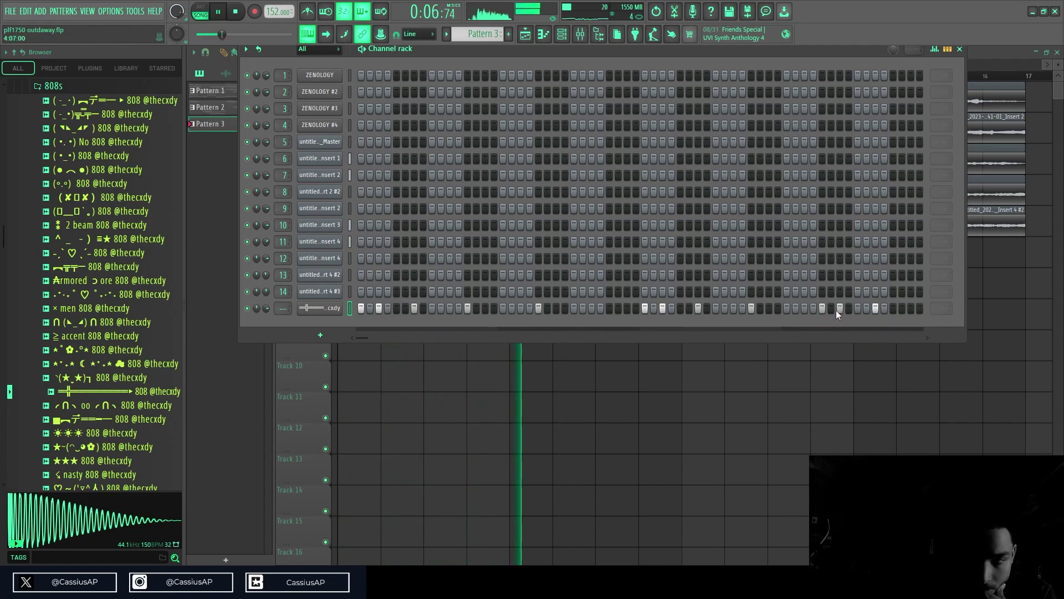
- Try the 808 hit from step 53 on step 51 during playback and return it to step 53
key("space")
key("space")
left_click(822, 308)
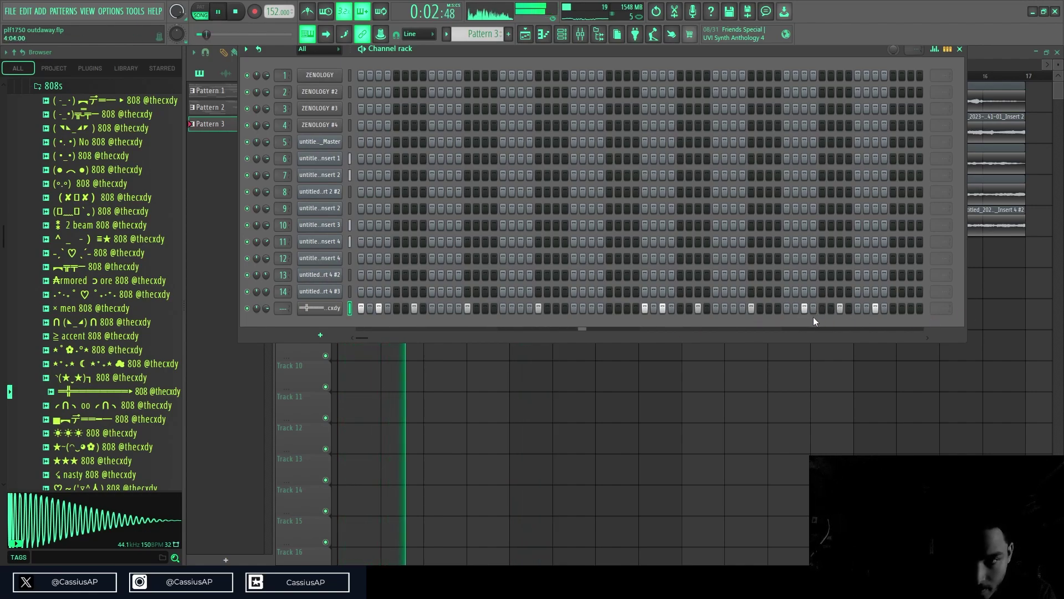
left_click(804, 308)
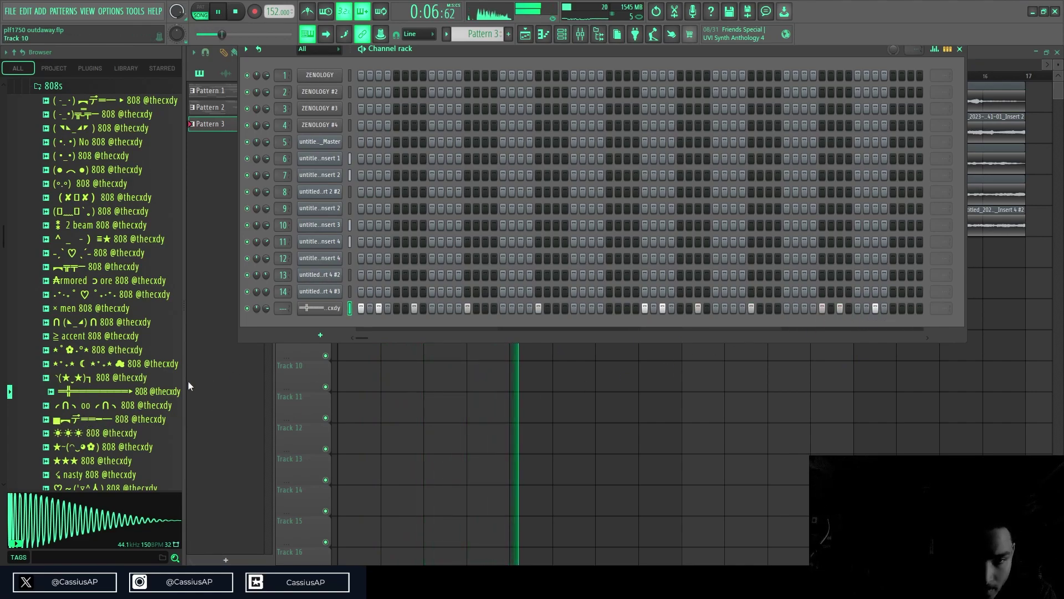
left_click(110, 461)
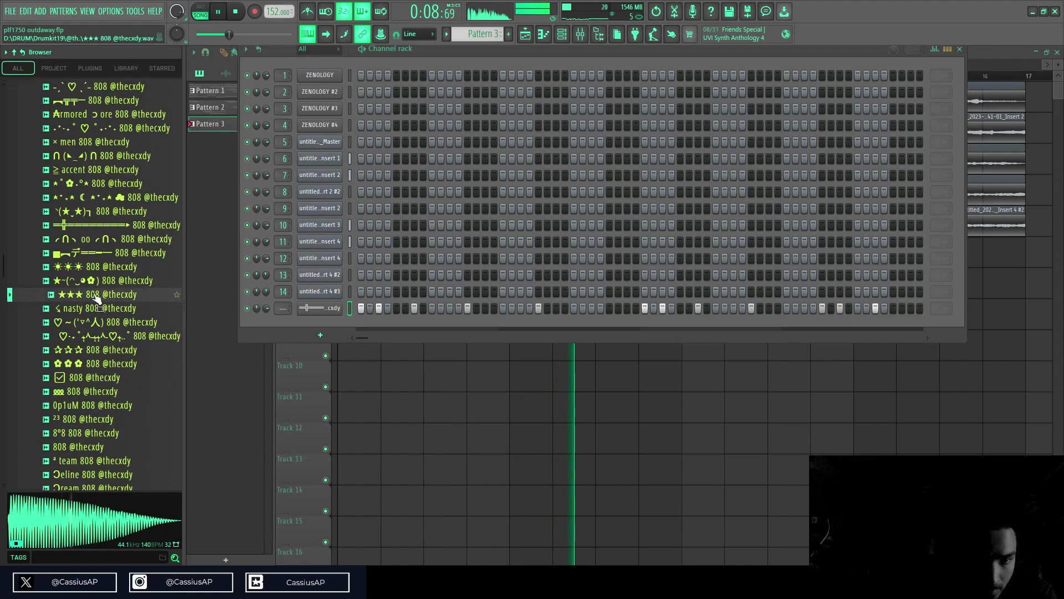
left_click_drag(111, 295, 319, 308)
key("space")
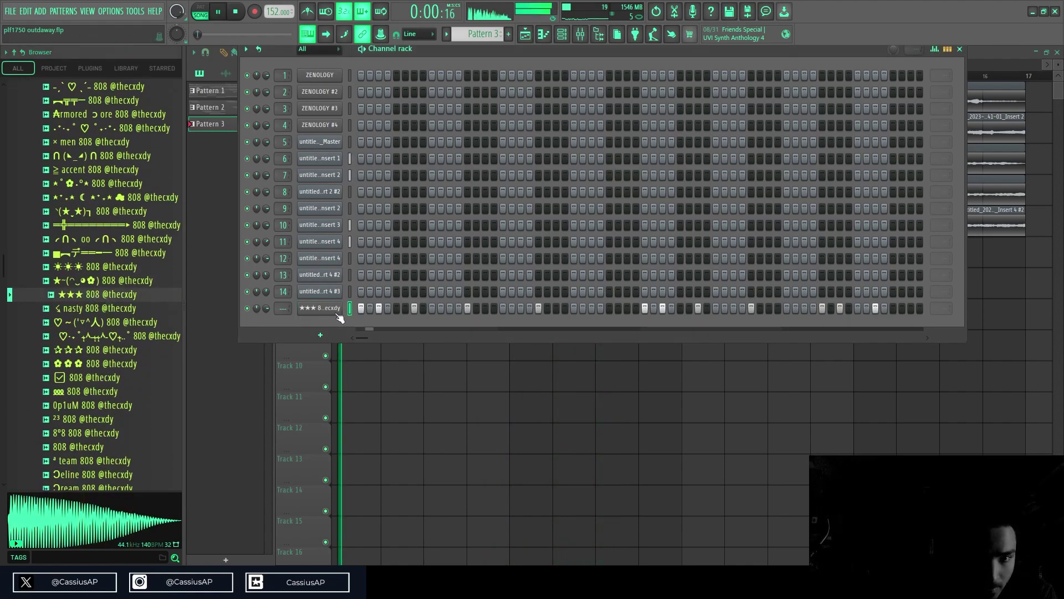
scroll(101, 310, "up", 1)
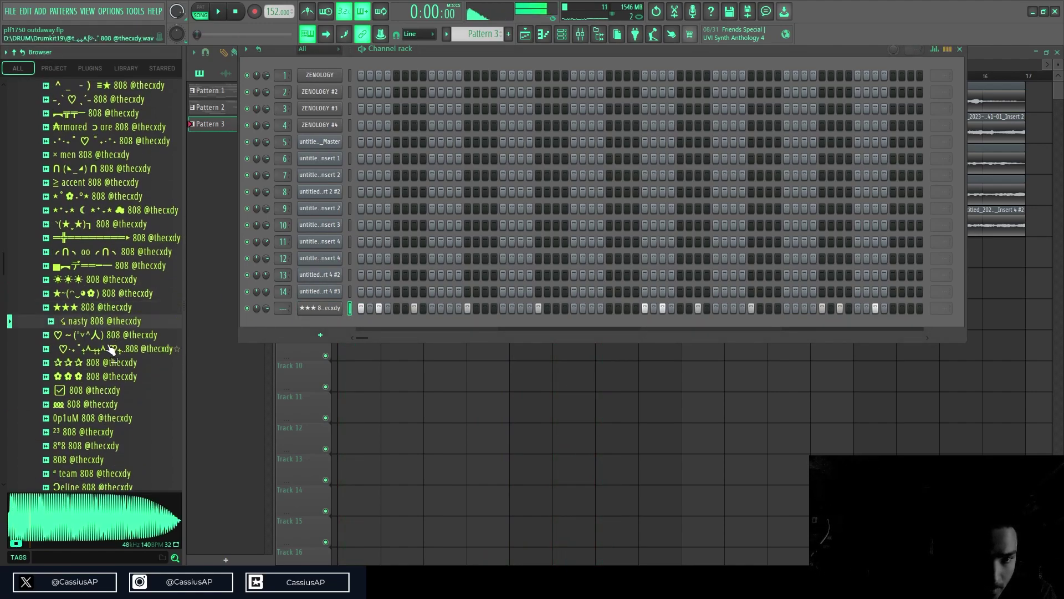
left_click(117, 366)
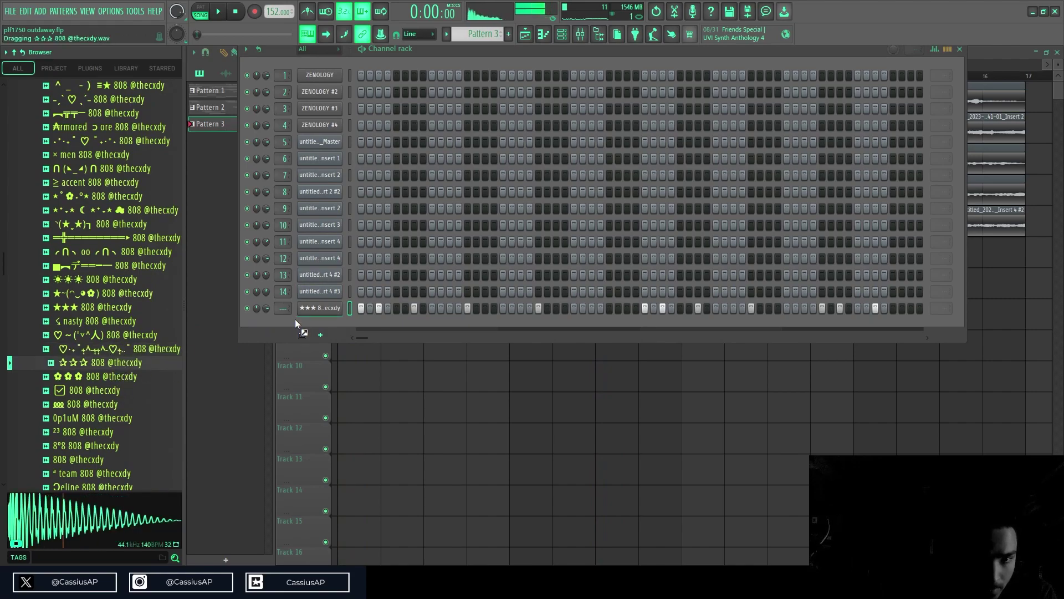
left_click_drag(318, 308, 319, 309)
key("space")
- Open the 808 channel's piano roll and review its notes across the four bars while the melody plays
left_click(350, 308)
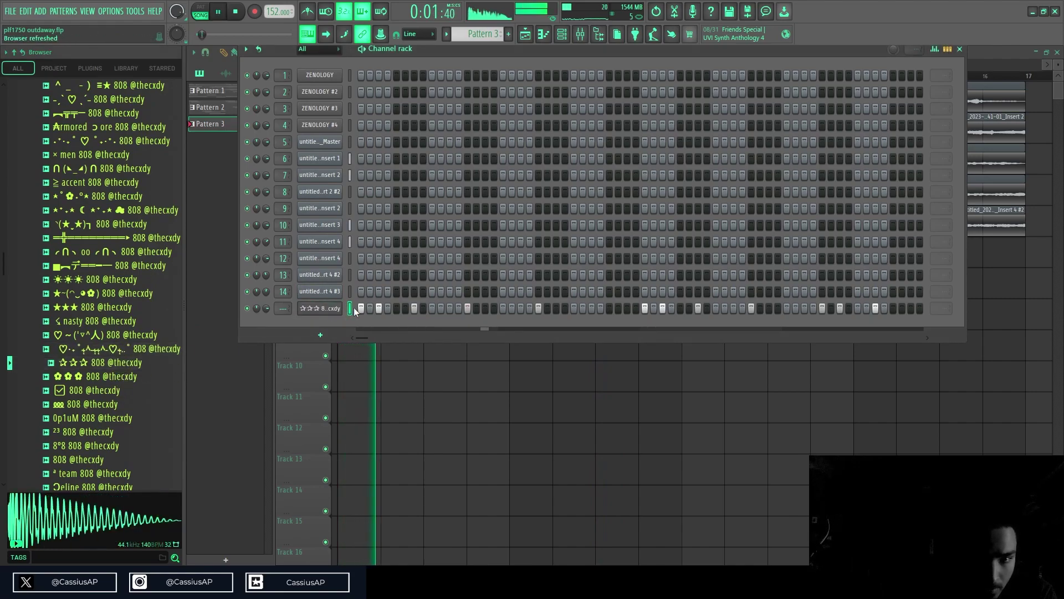
key("F7")
scroll(332, 318, "up", 1)
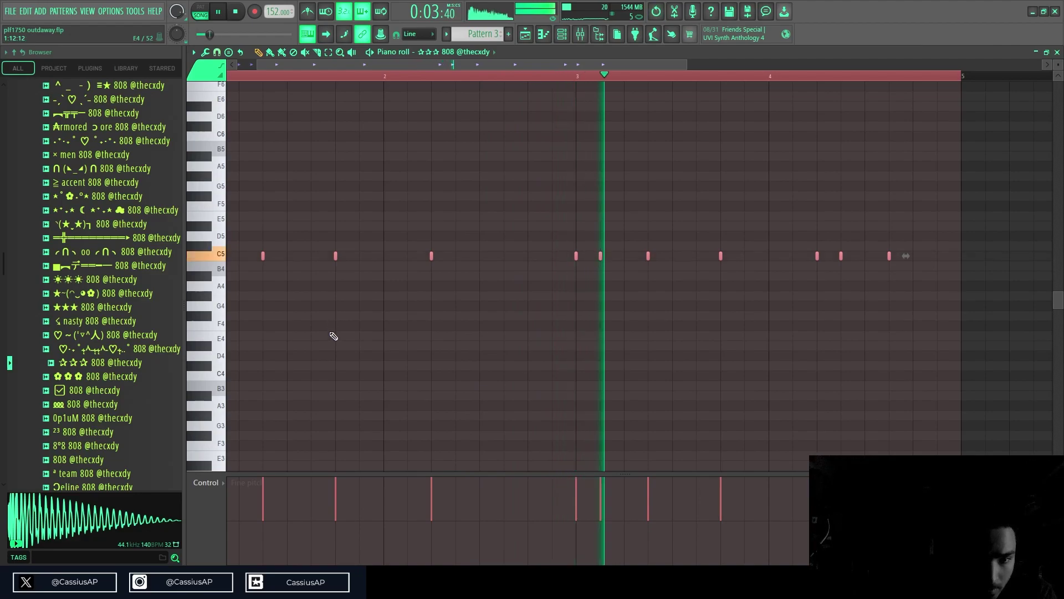
scroll(309, 444, "down", 2)
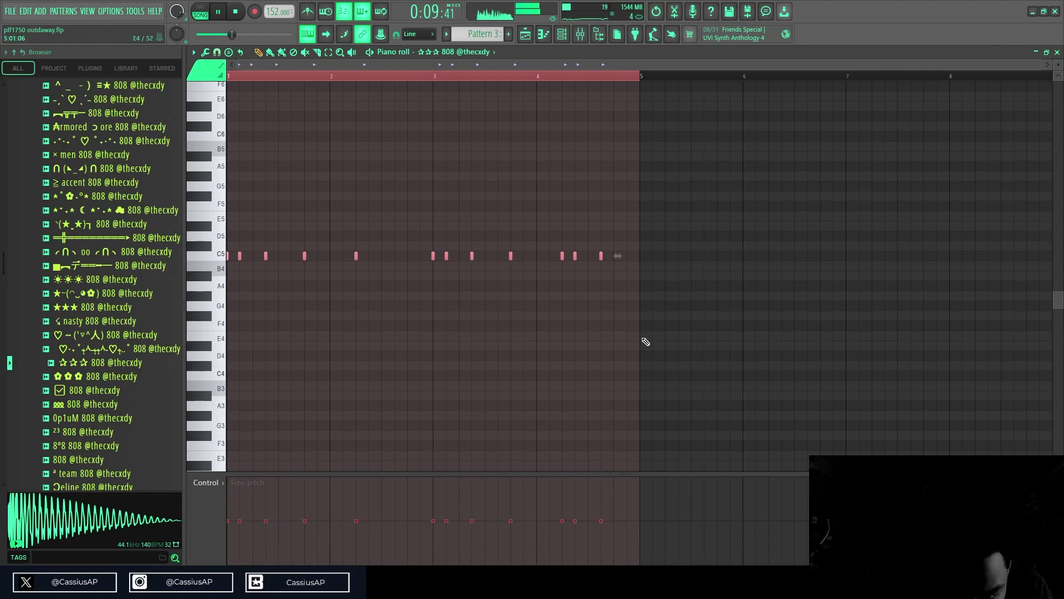
scroll(429, 421, "up", 2)
scroll(425, 351, "down", 2)
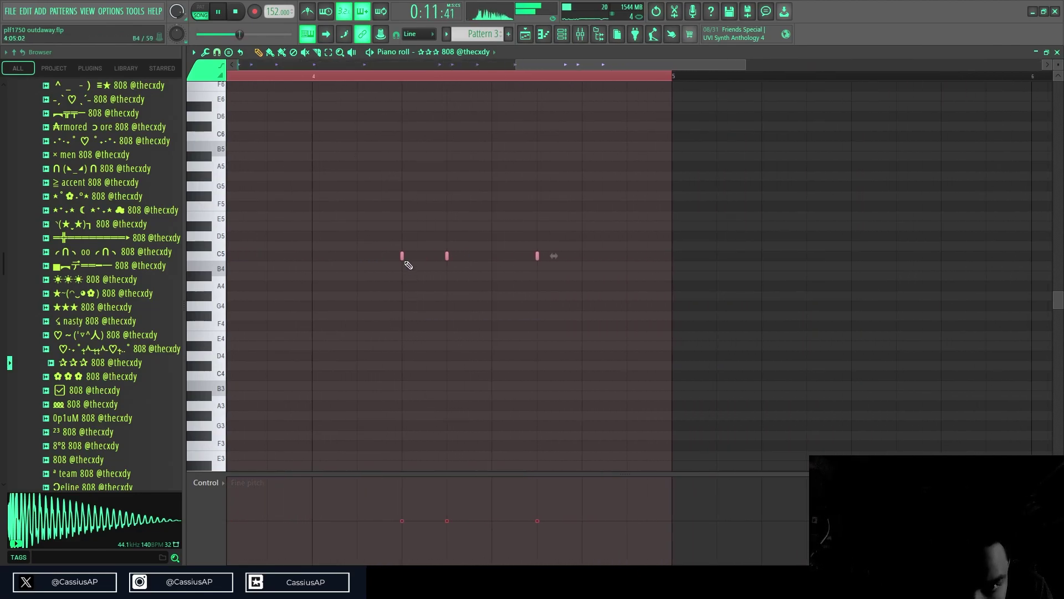
scroll(442, 274, "down", 3)
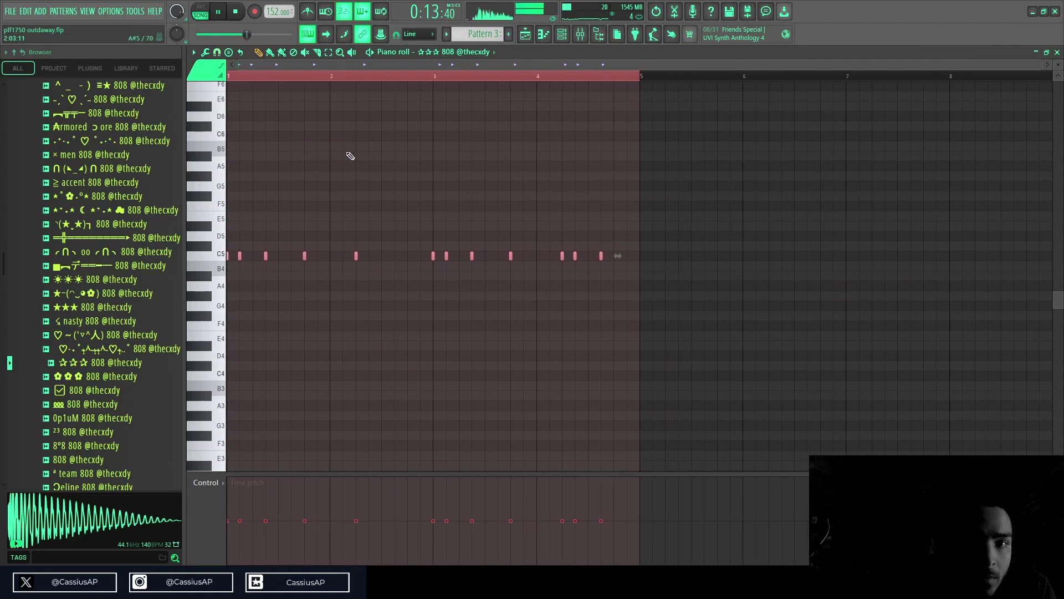
left_click(230, 76)
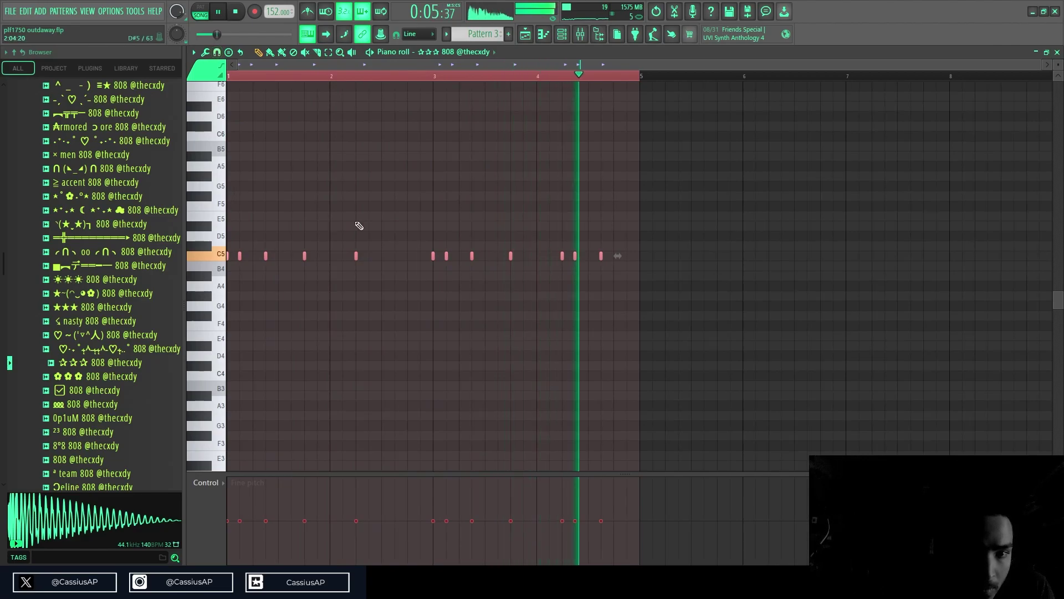
- Transpose all 808 notes up to A#5, trying G5 on the way and comparing against the melody
key("space")
key("space")
key("space")
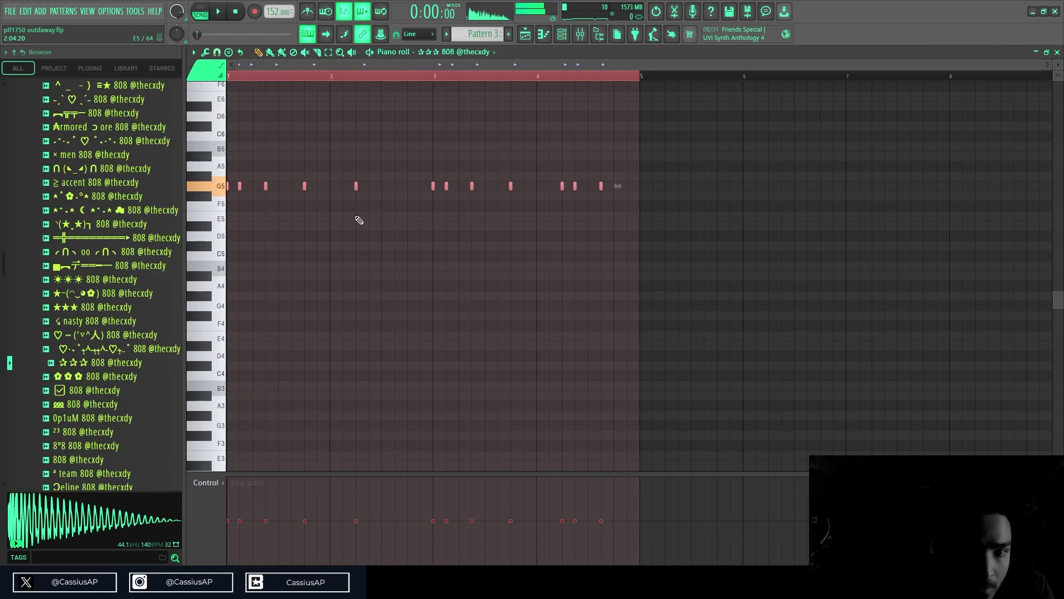
key("space")
key("space")
key("shift+Down")
key("space")
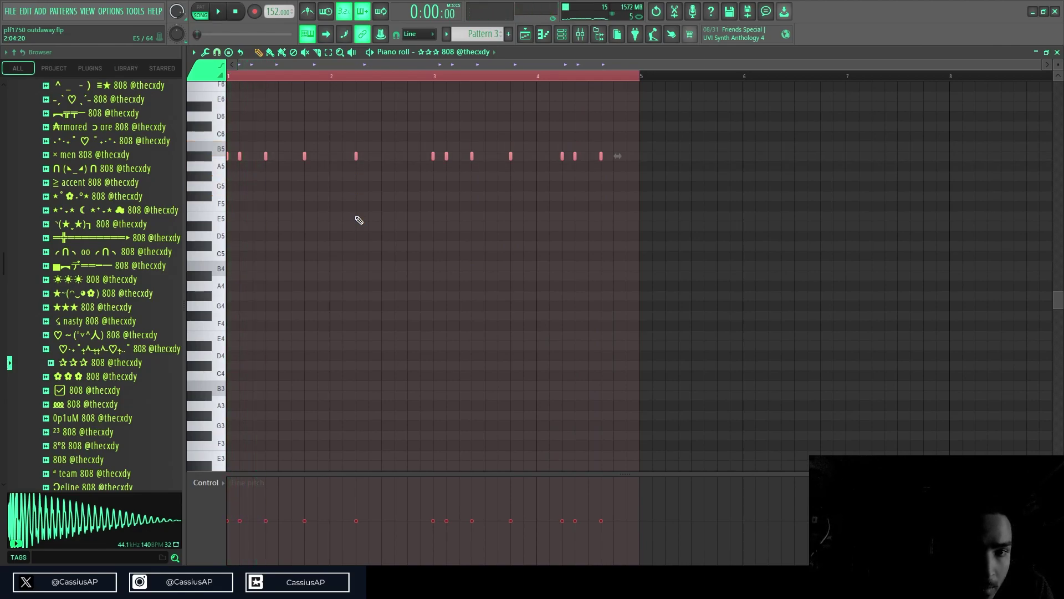
- Try the 808 notes one octave lower, then raise them all to A#6 and play them with the melody
key("ctrl+Down")
key("space")
key("space")
key("ctrl+Up")
key("ctrl+Up")
key("space")
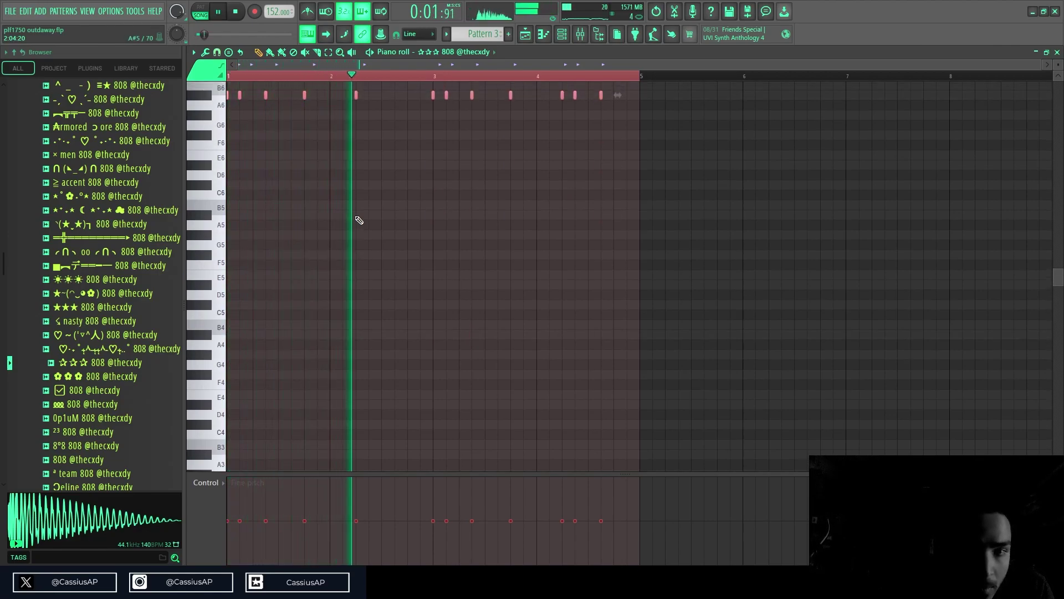
- Set the piano roll's highlighted scale root to A# and lower the last three 808 notes in bar 4 to G#6
scroll(358, 220, "up", 3)
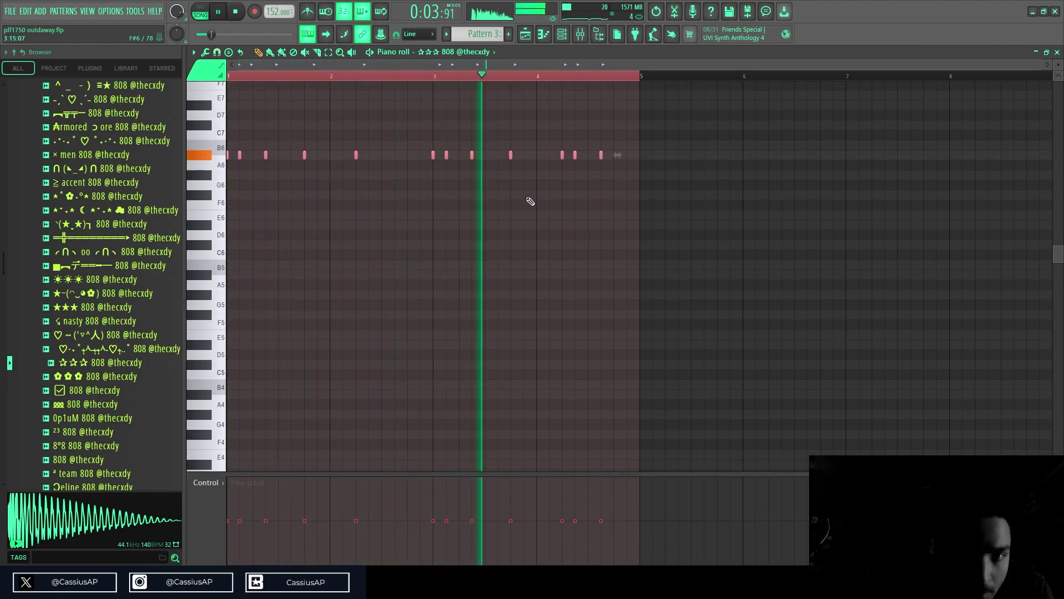
left_click_drag(546, 192, 685, 150)
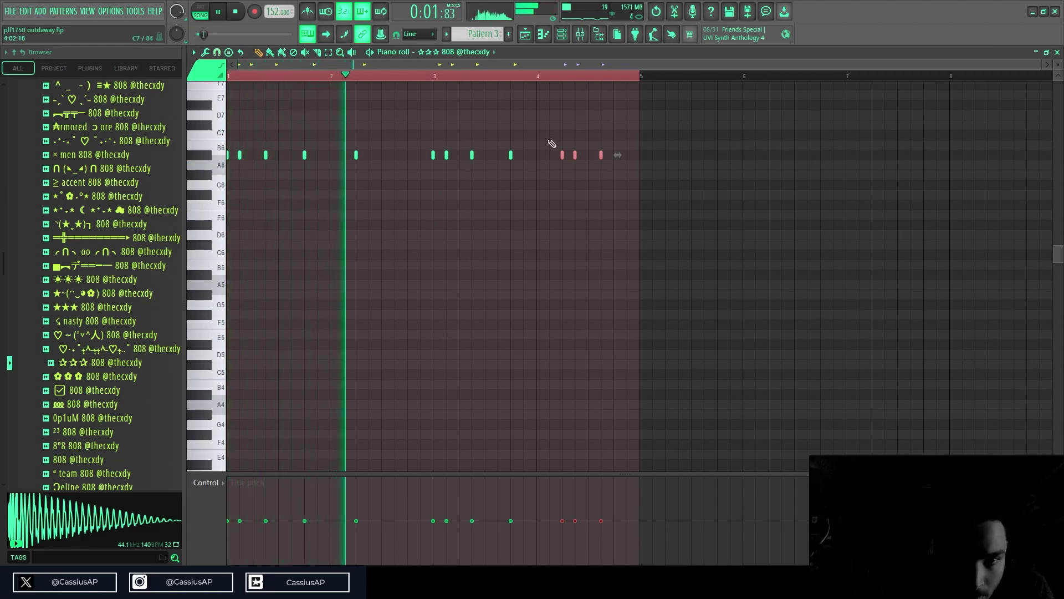
key("space")
key("space")
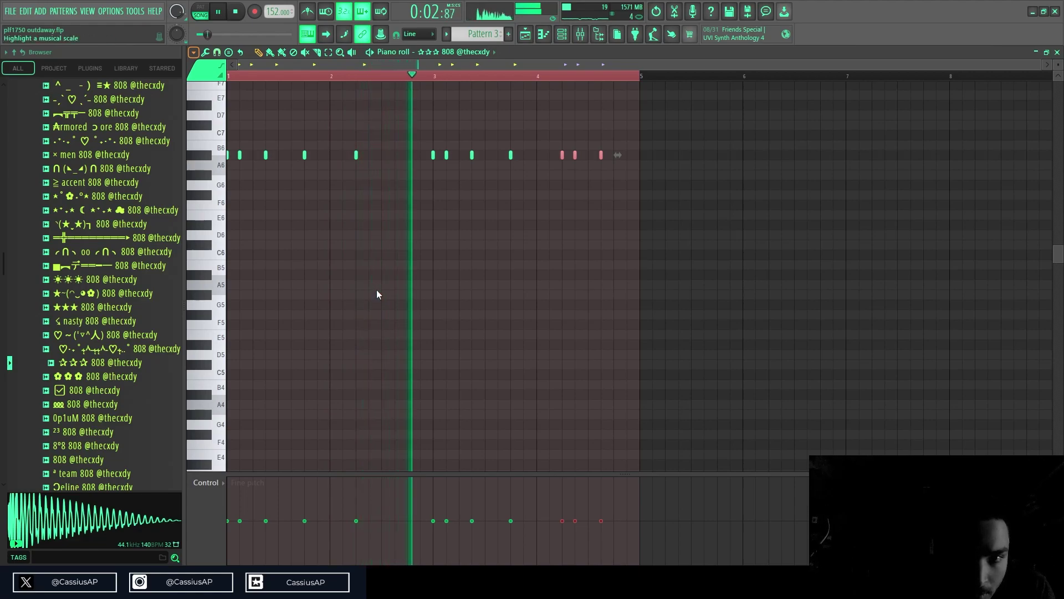
key("Down")
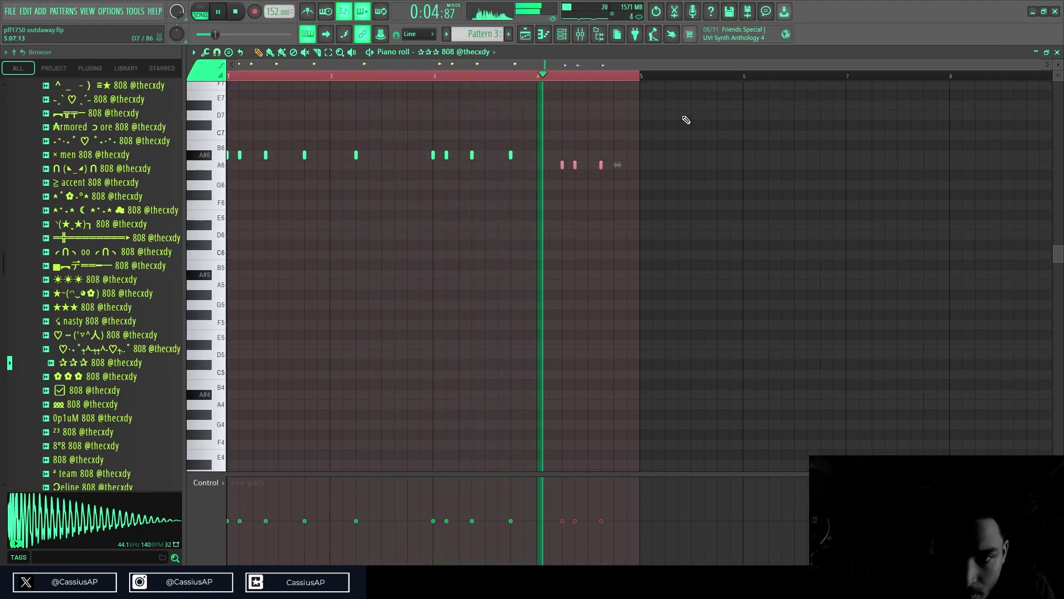
key("shift+Down")
key("shift+Down")
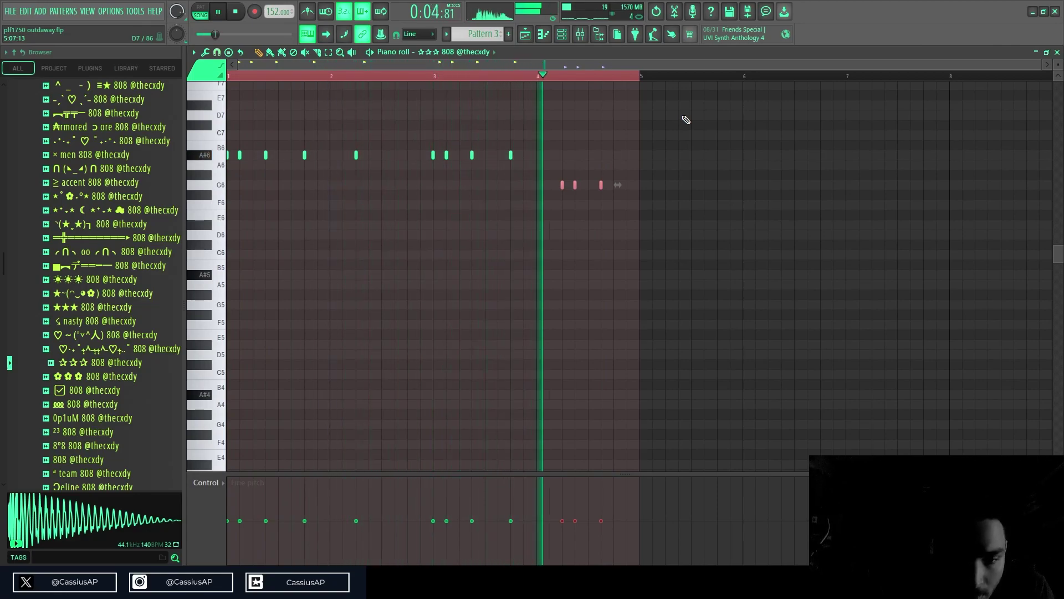
key("shift+Up")
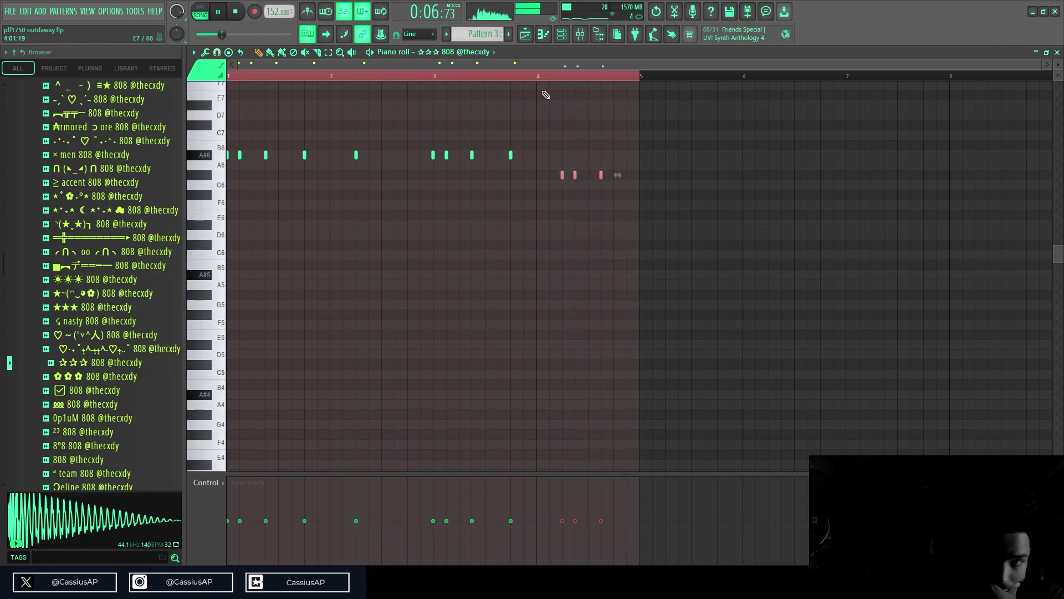
- Open the 808 channel's sample in Edison to examine its waveform, and close it together with the channel settings
key("F9")
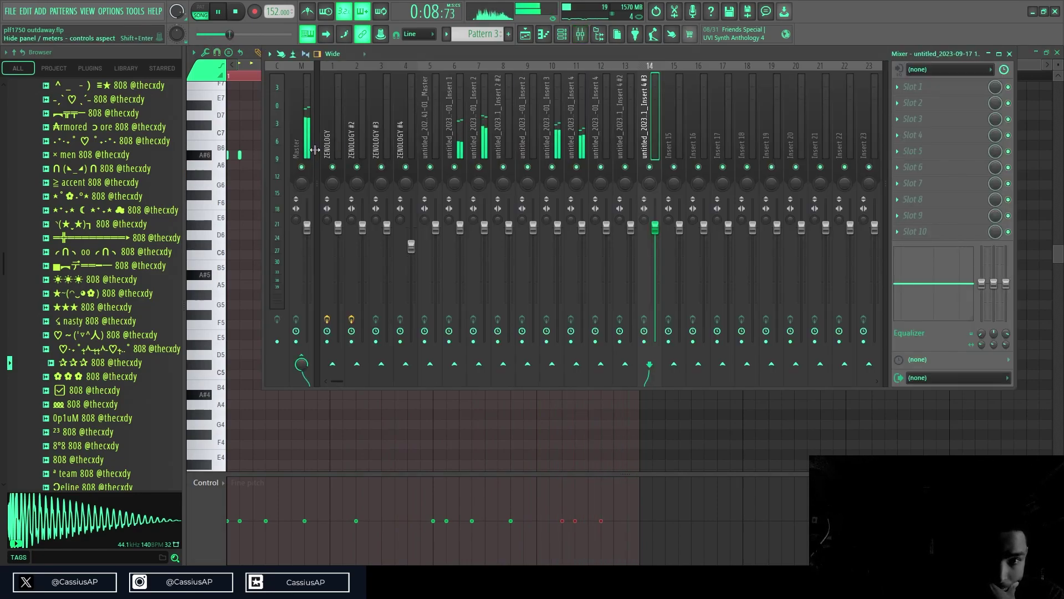
left_click(562, 35)
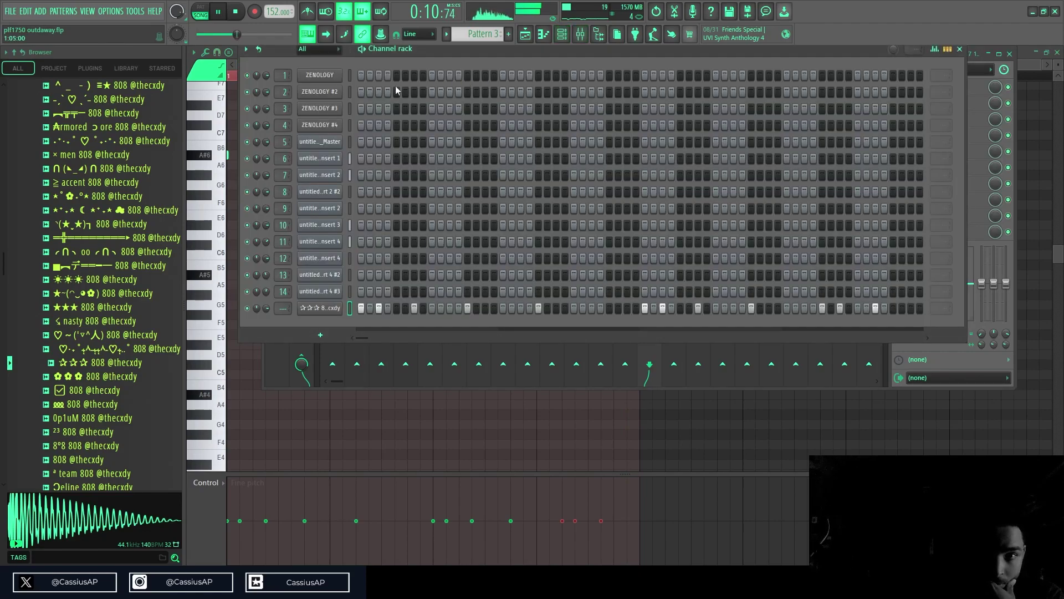
left_click(319, 307)
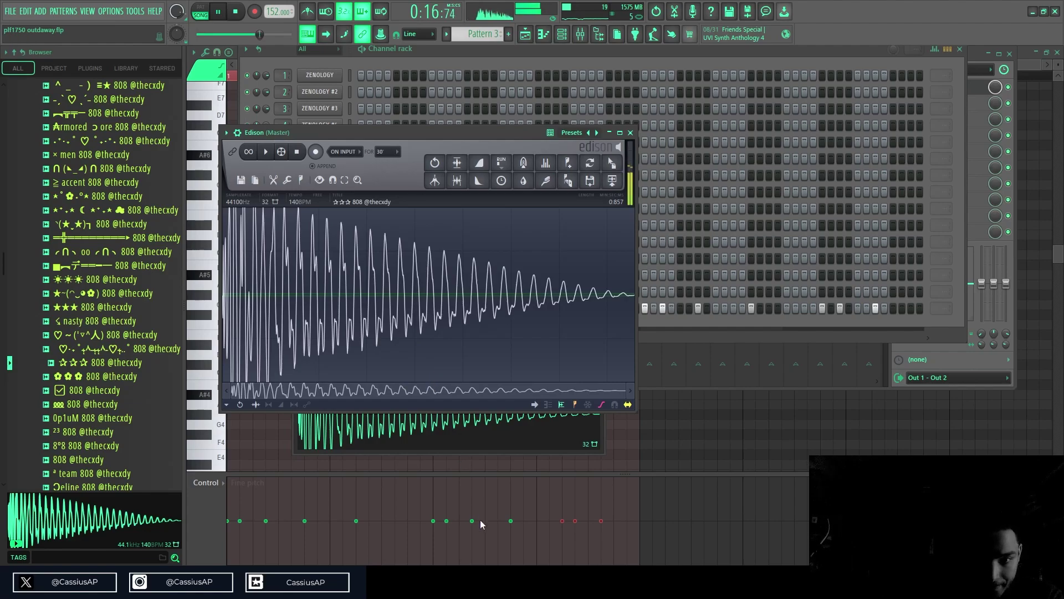
left_click(631, 133)
left_click(600, 204)
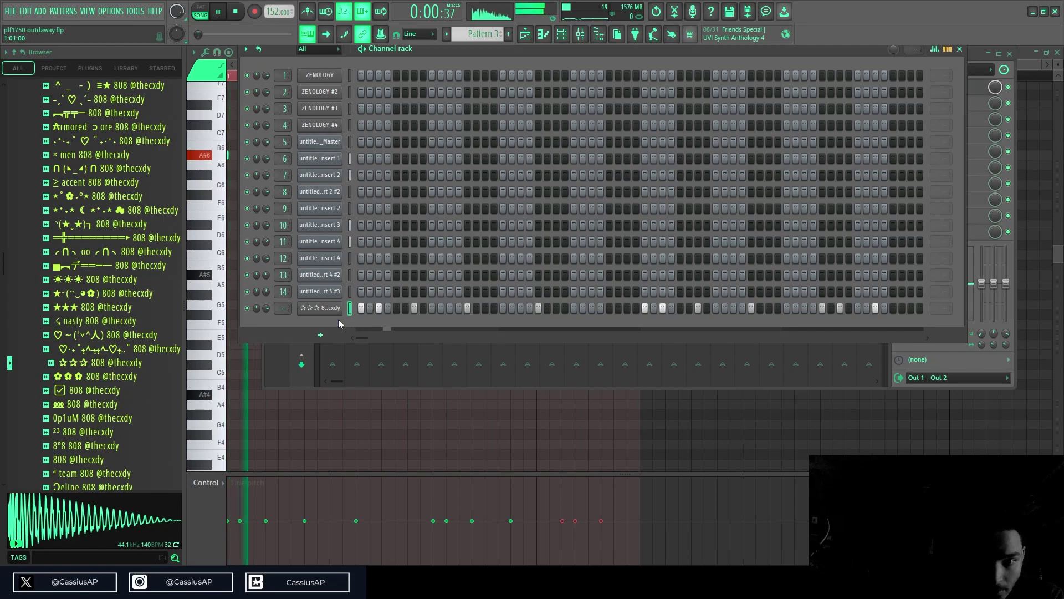
- Add Auto-Key to the Master mixer track, analyze the key of the playing melody and bypass the plugin
key("space")
key("space")
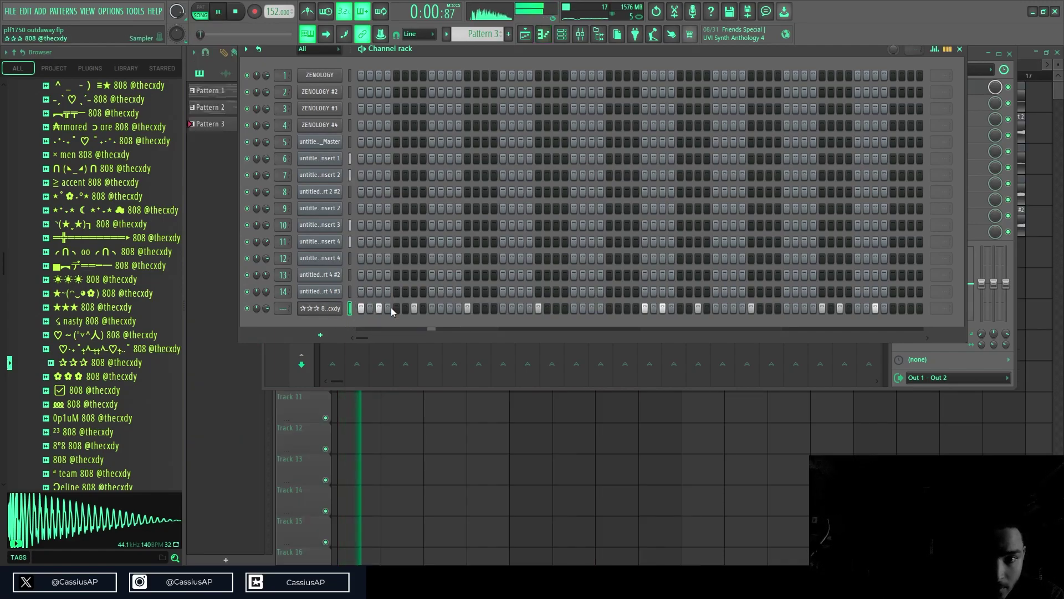
key("F7")
key("F9")
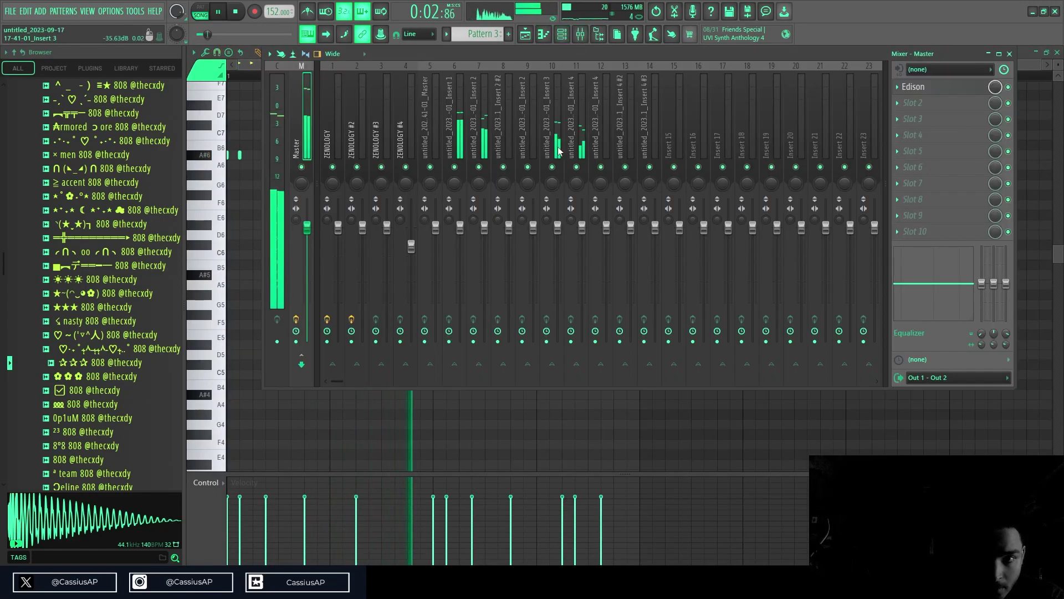
key("F6")
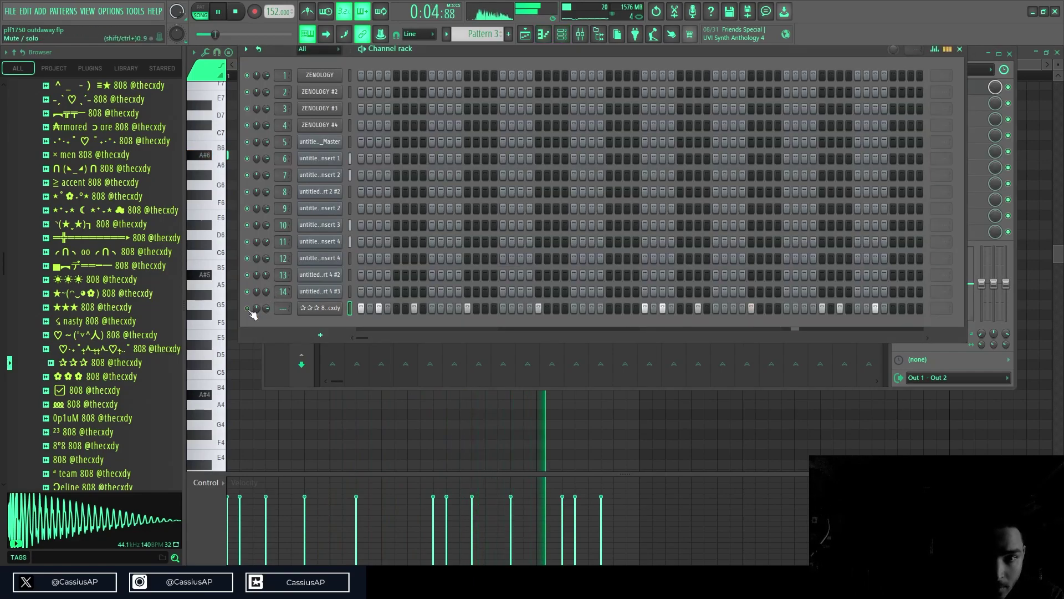
key("F6")
key("space")
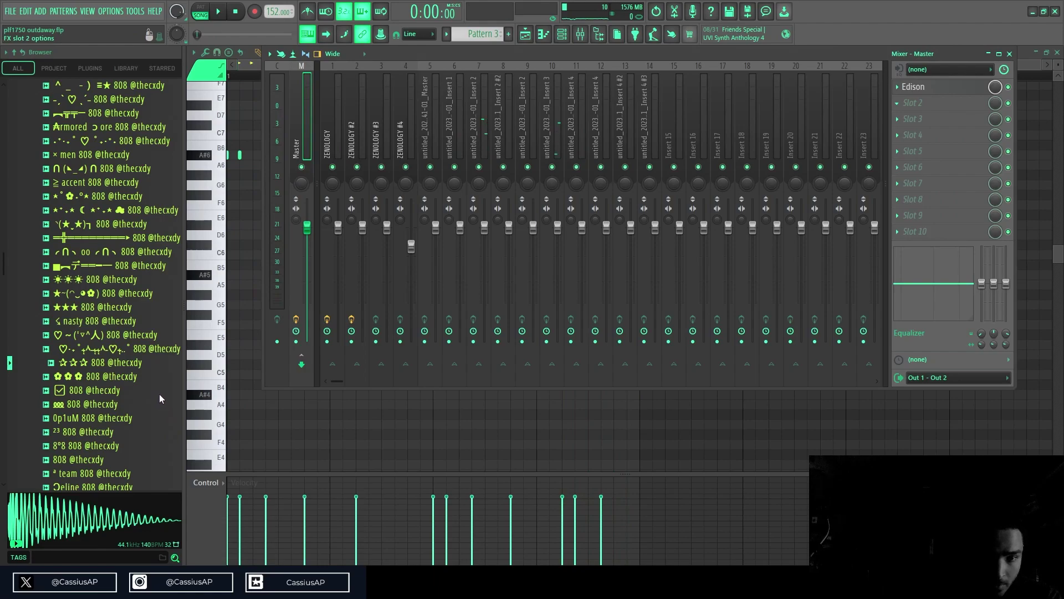
key("space")
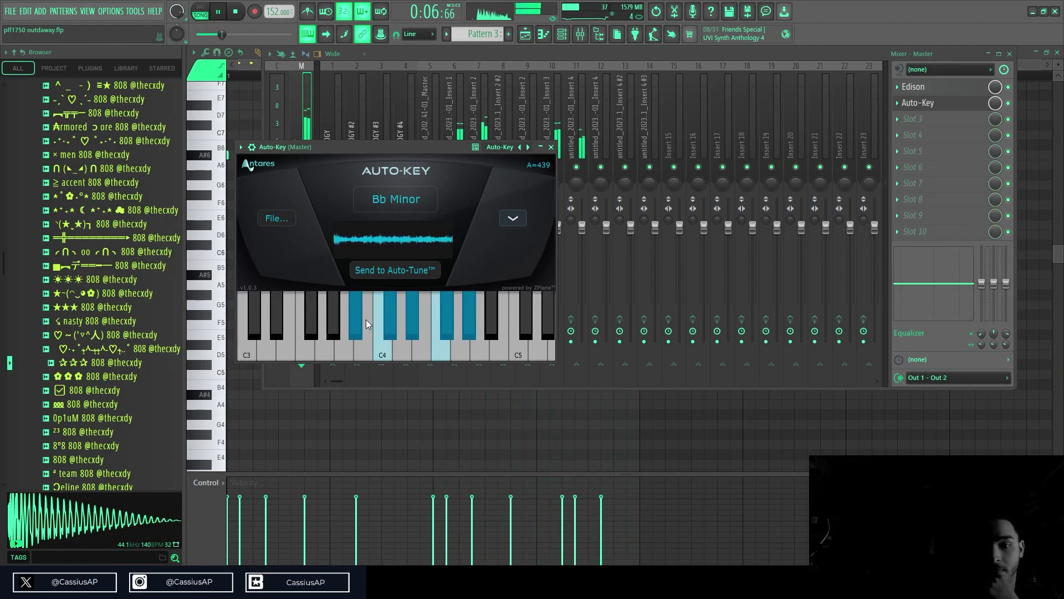
left_click(1009, 104)
- Transpose all the 808 notes down two octaves, to A#4 with the last three at G#4
left_click(565, 34)
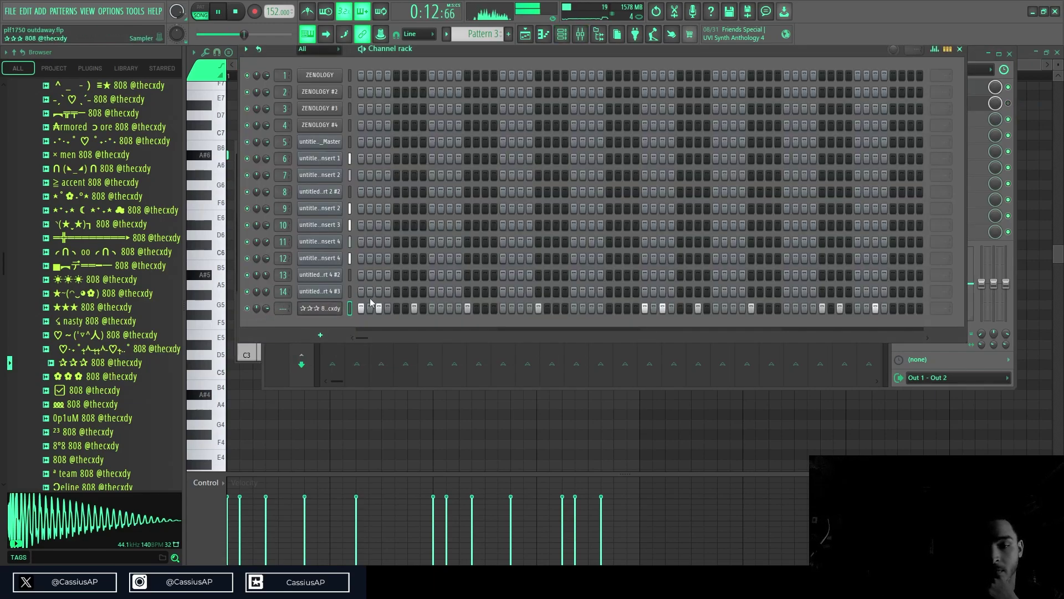
key("F7")
key("F7")
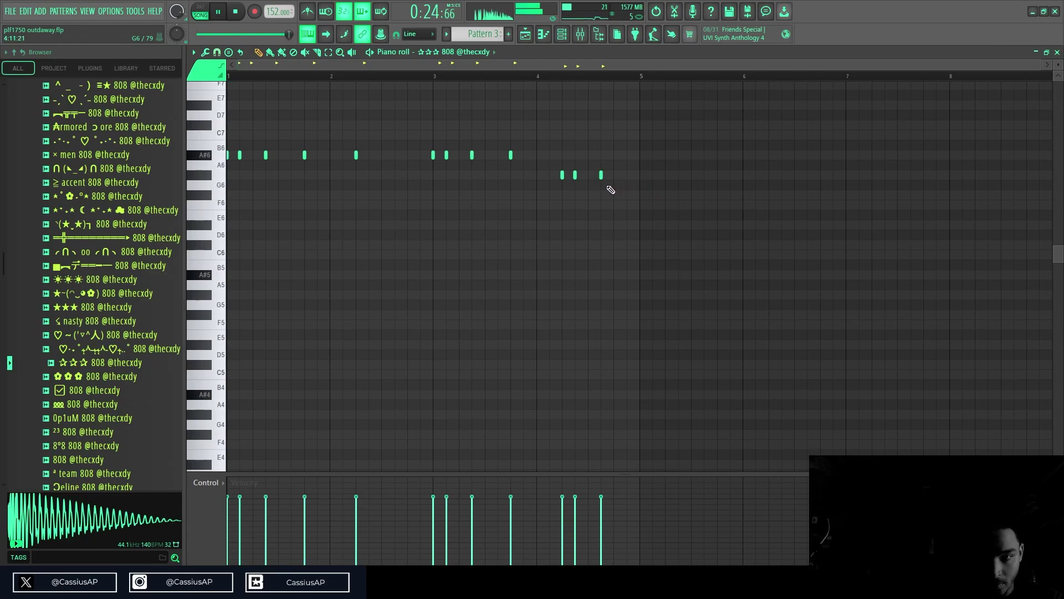
key("ctrl+a")
key("ctrl+Down")
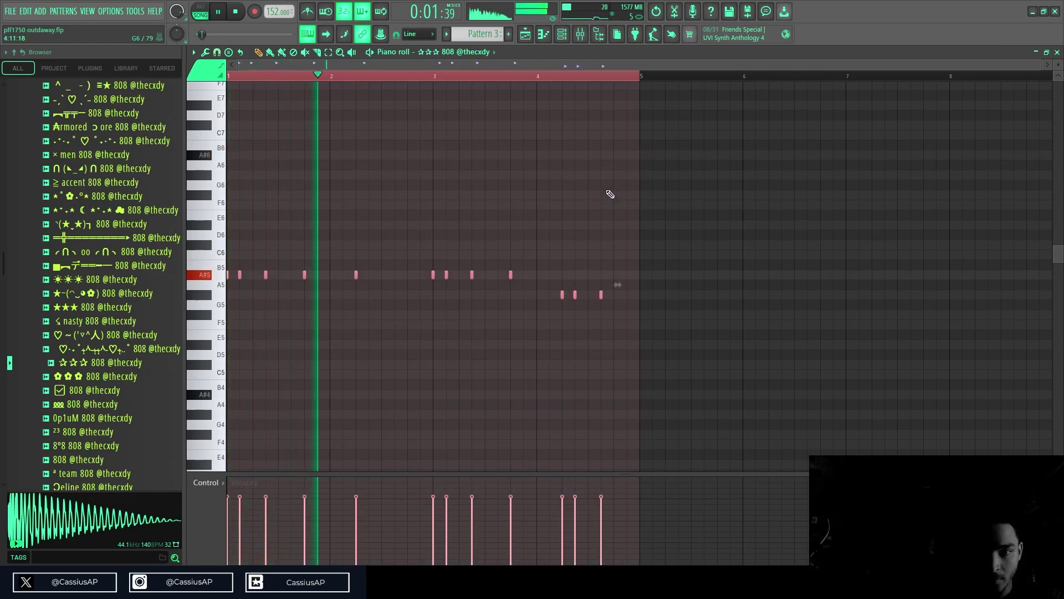
key("ctrl+Down")
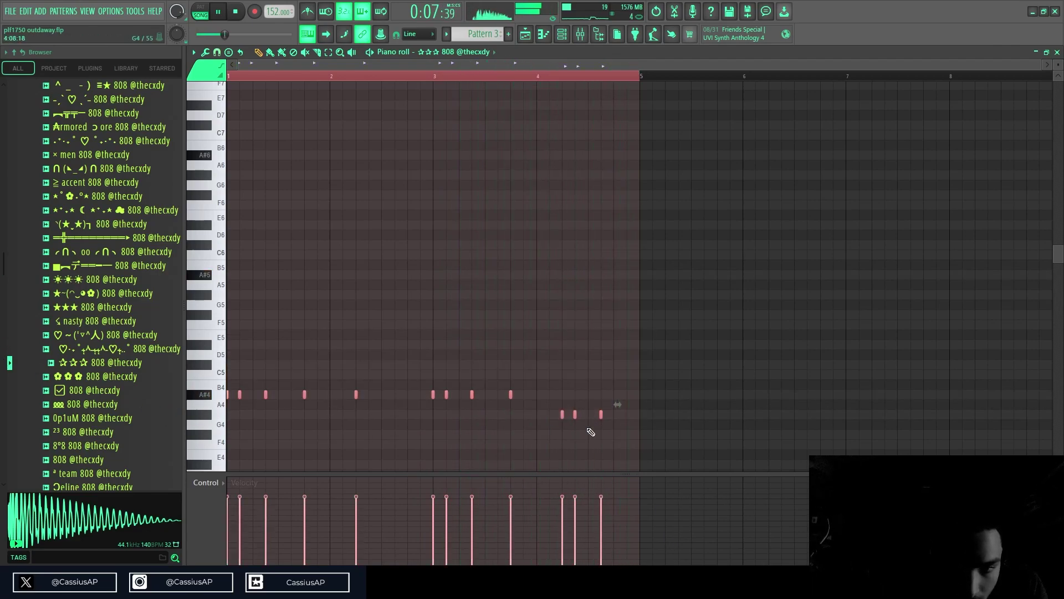
- Play the lowered 808 with the melody from the start, stop playback and return to the playlist
left_click(562, 33)
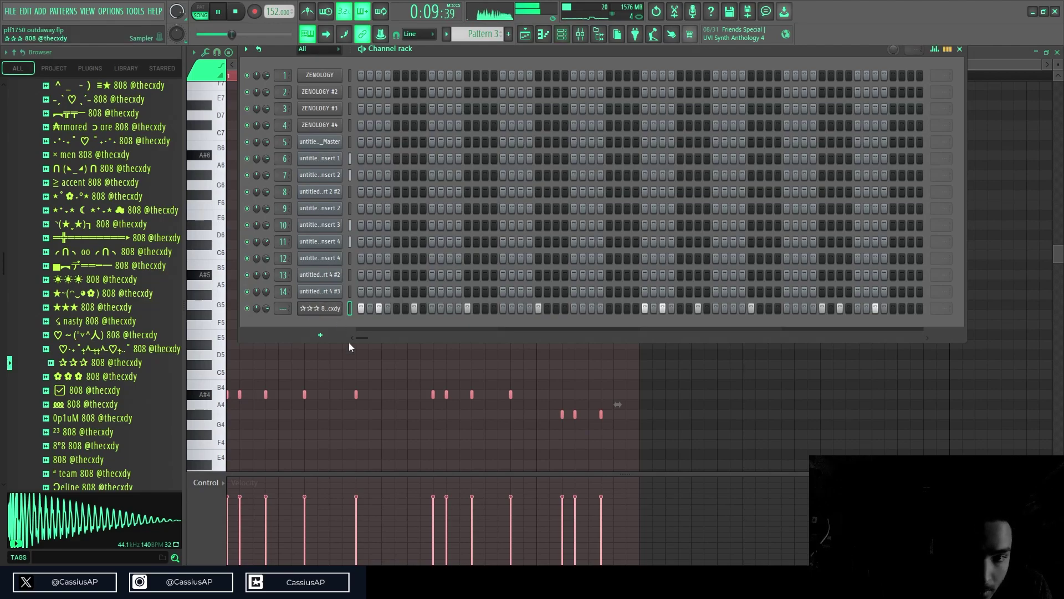
left_click(300, 351)
key("space")
key("space")
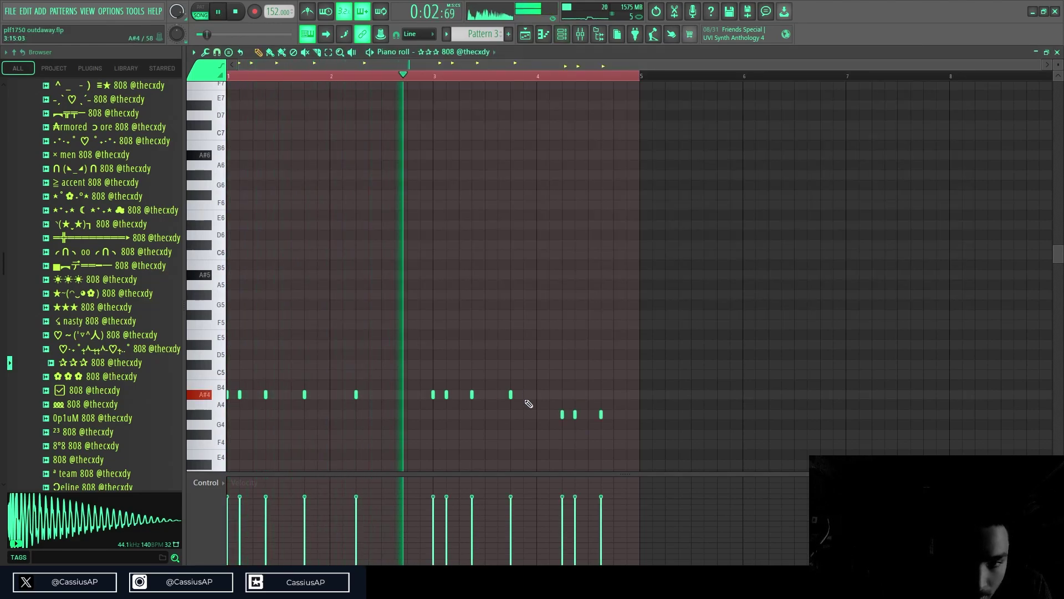
key("F5")
key("space")
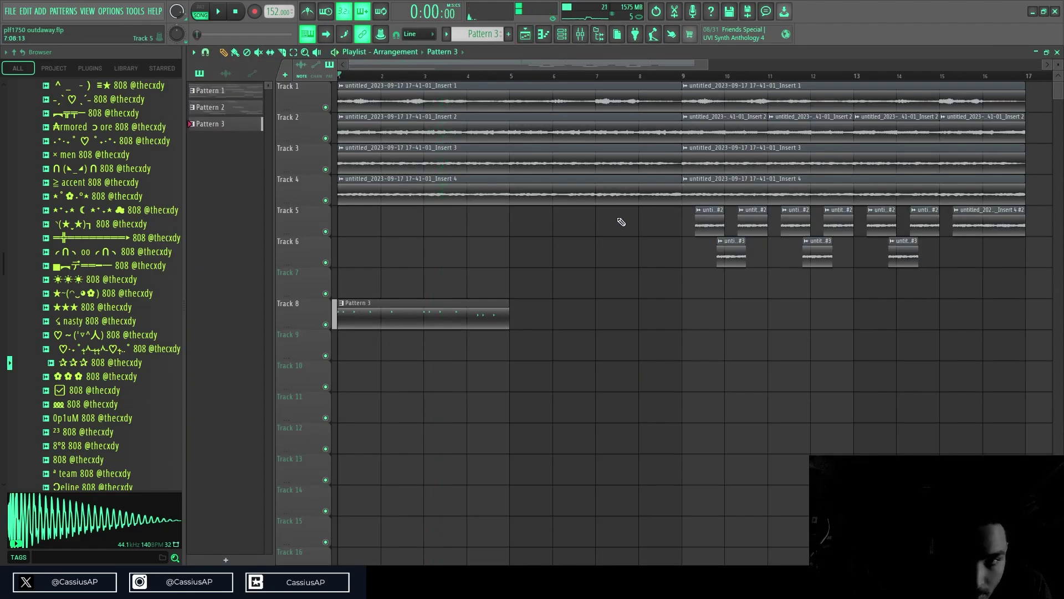
- Route all channels to mixer tracks starting from track 1 and select the 808's mixer track
scroll(597, 78, "down", 2)
left_click(580, 34)
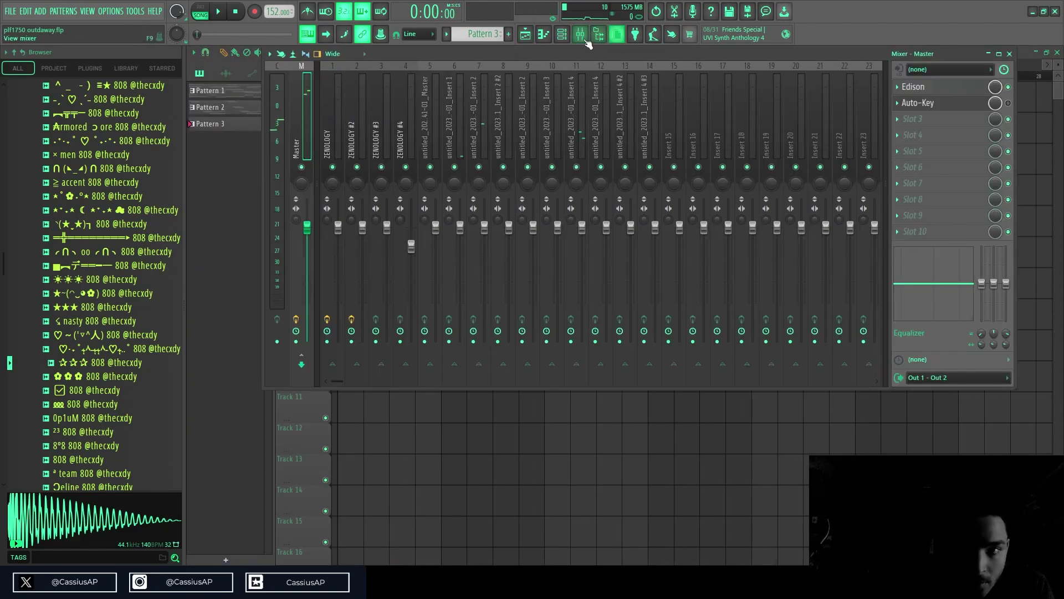
left_click(566, 35)
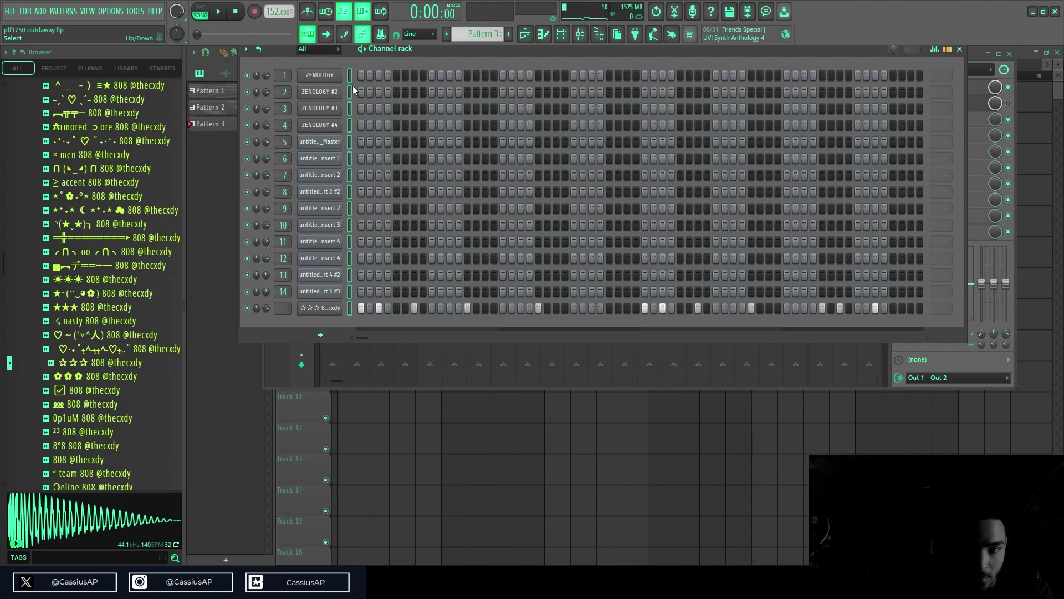
key("F6")
left_click(337, 115)
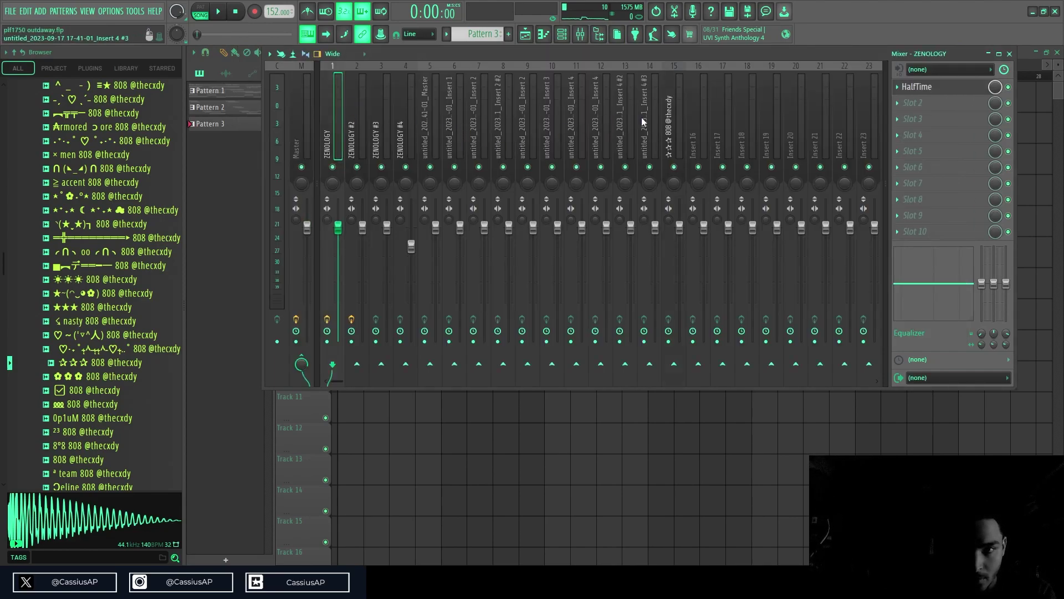
left_click(668, 122)
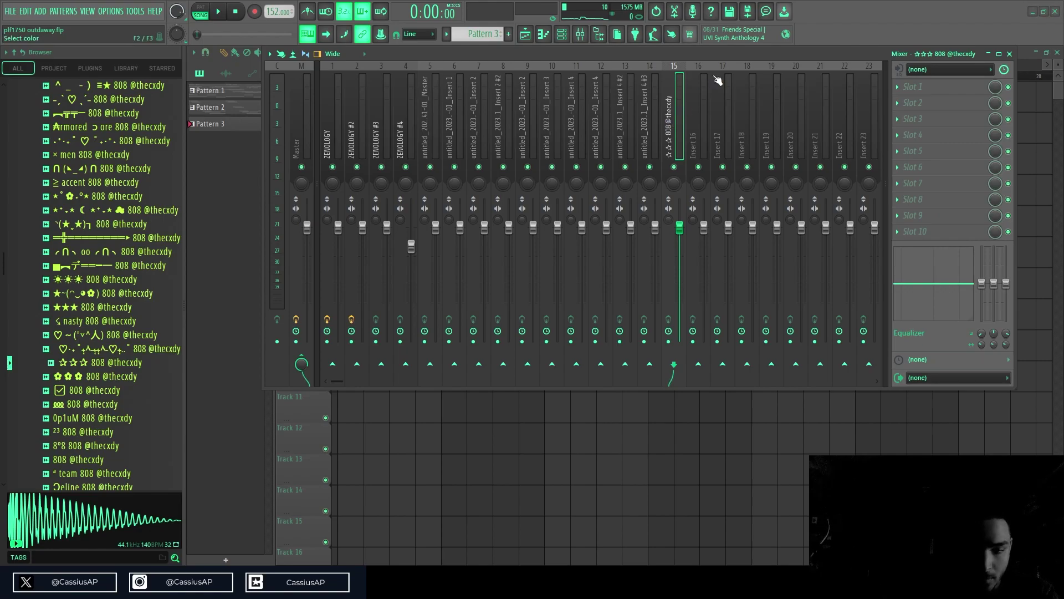
- Add a Sampler channel named bus and move it directly above the 808 channel
left_click(562, 35)
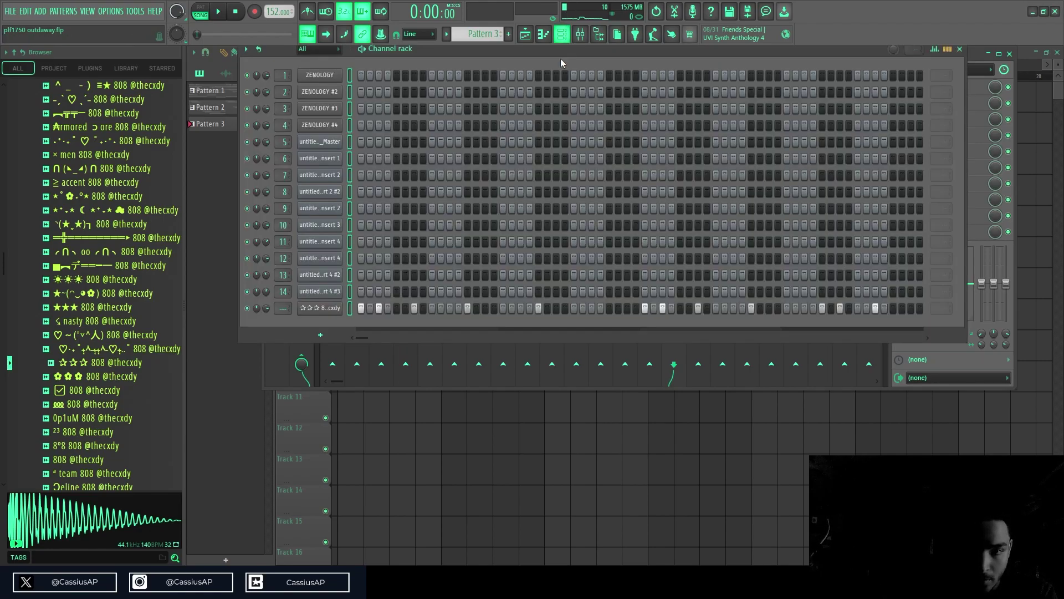
left_click(361, 251)
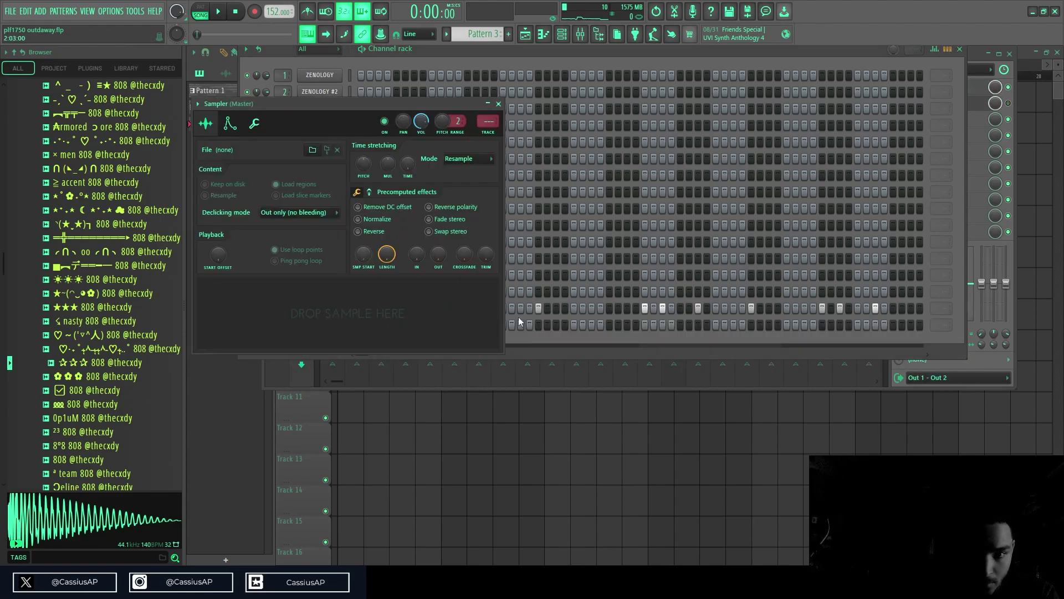
left_click(553, 344)
key("alt+Up")
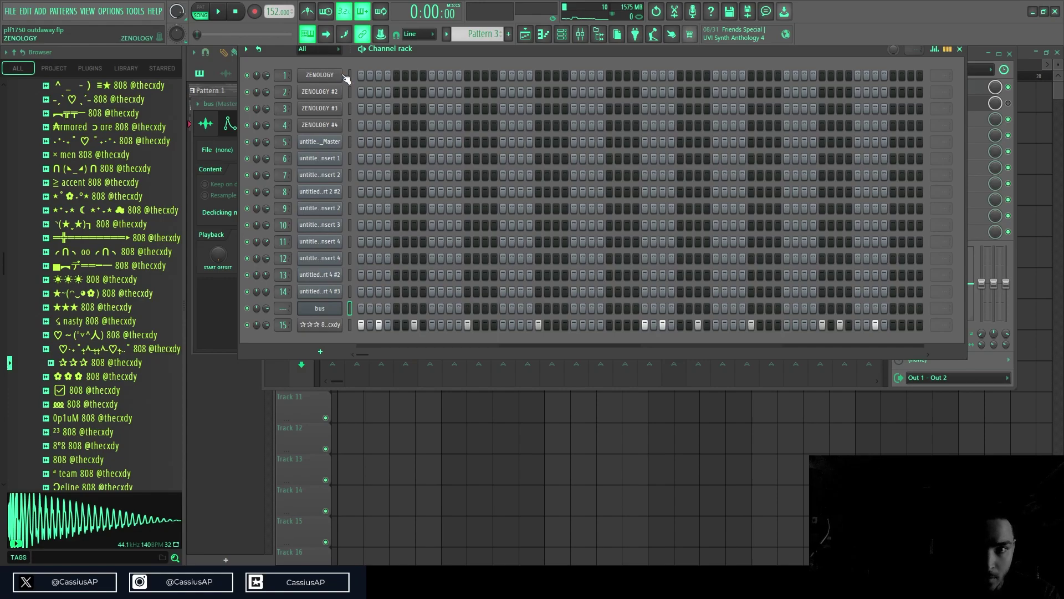
- Give the bus channel its own mixer track before the 808's and load SoundShifter Pitch Stereo on it
left_click(580, 34)
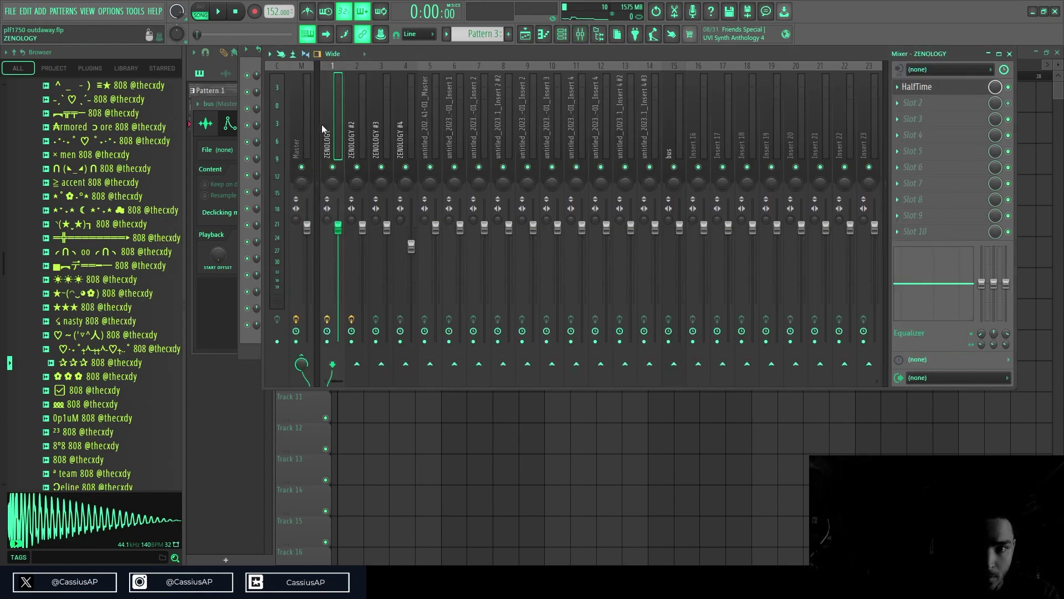
left_click(668, 141)
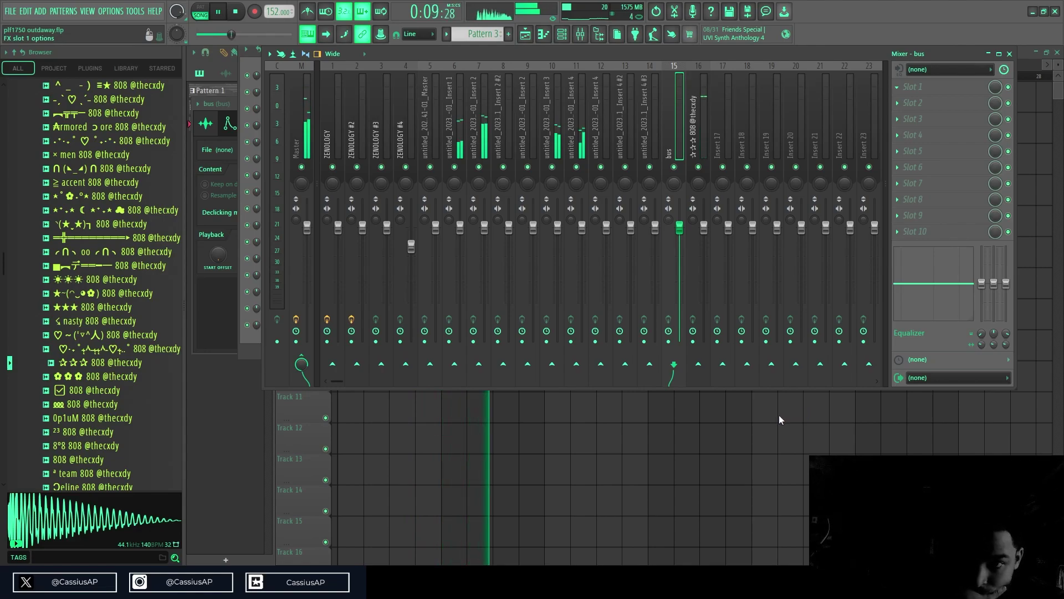
left_click(855, 21)
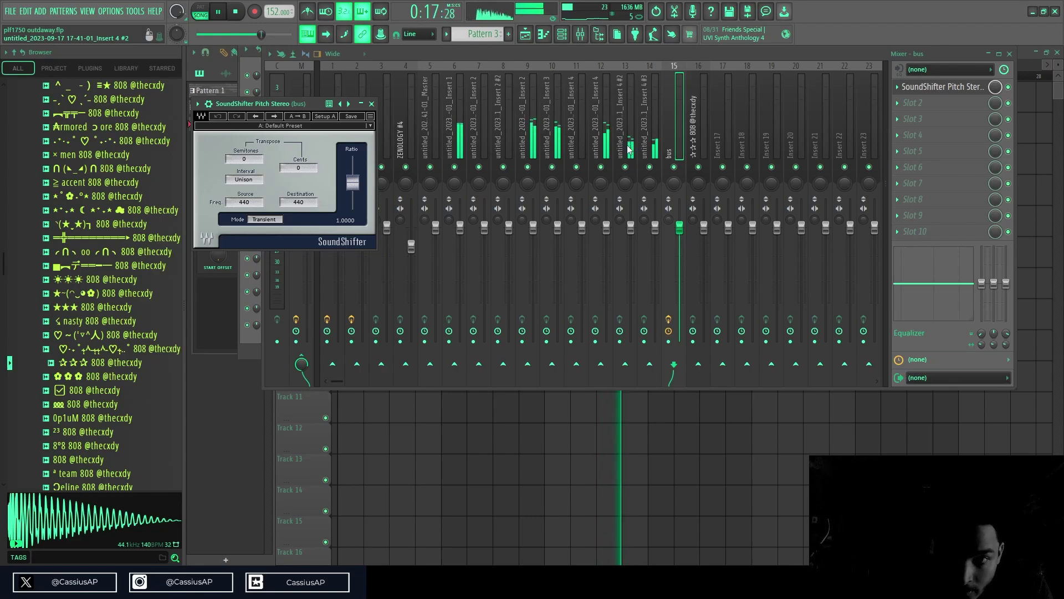
- Route the rendered melody tracks 6 to 14 only to the bus mixer track
left_click(654, 152)
left_click_drag(653, 153, 462, 156)
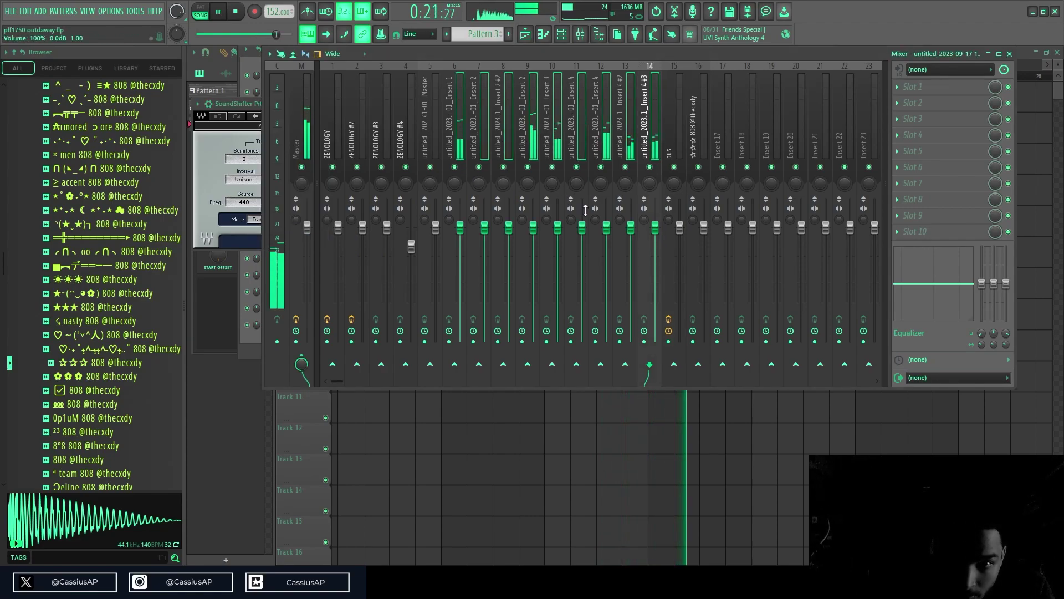
right_click(674, 364)
left_click(694, 379)
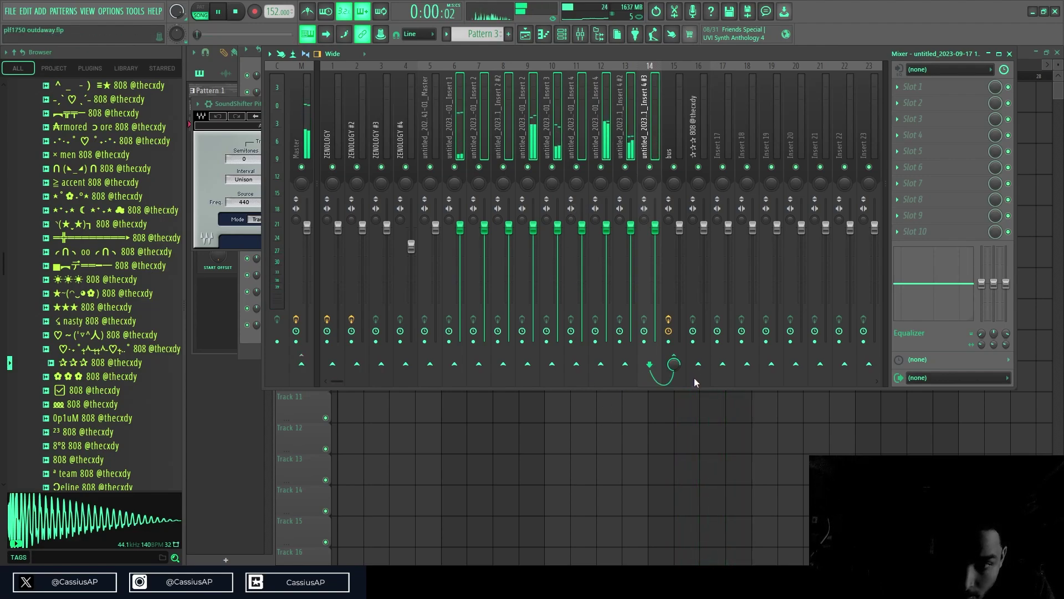
- Transpose the melody by 3 semitones with SoundShifter Pitch Stereo on the bus track, after trying a ratio of 0.5
left_click(668, 128)
left_click(937, 87)
left_click(937, 87)
left_click_drag(354, 183, 354, 182)
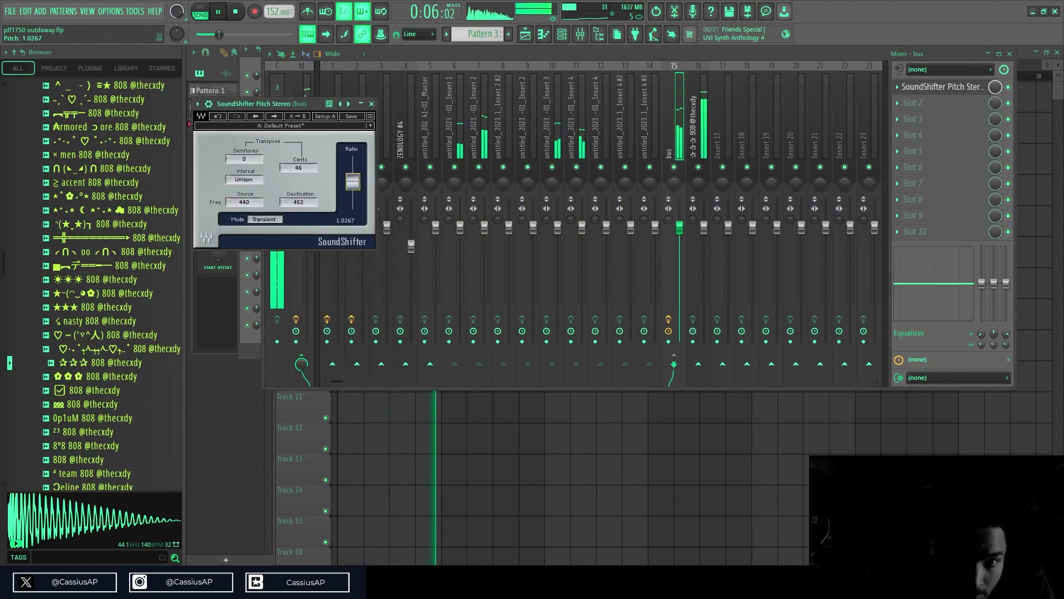
left_click(360, 220)
type("0.5")
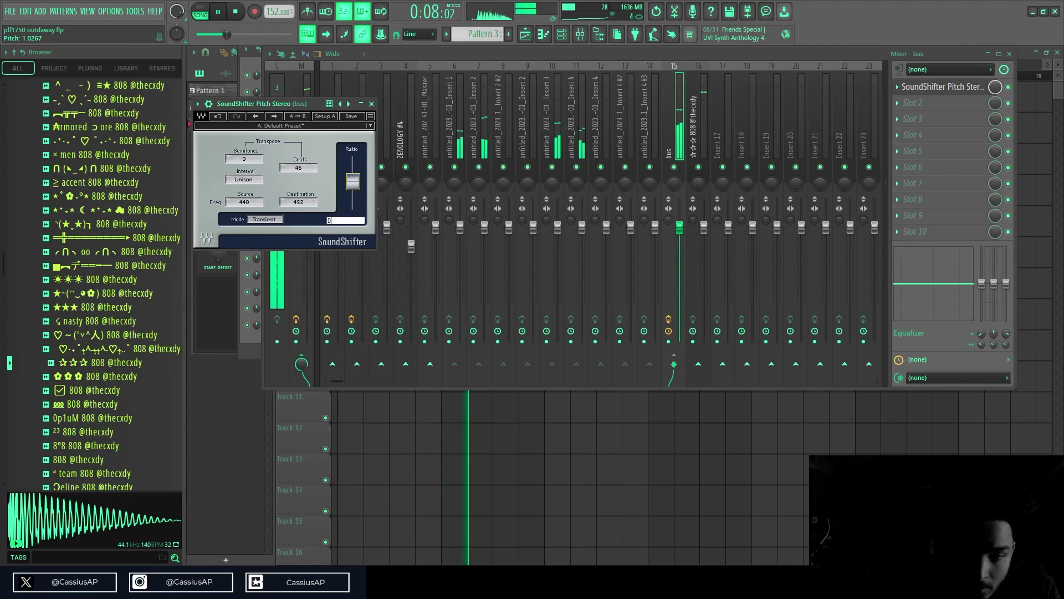
key("Return")
left_click_drag(244, 159, 244, 141)
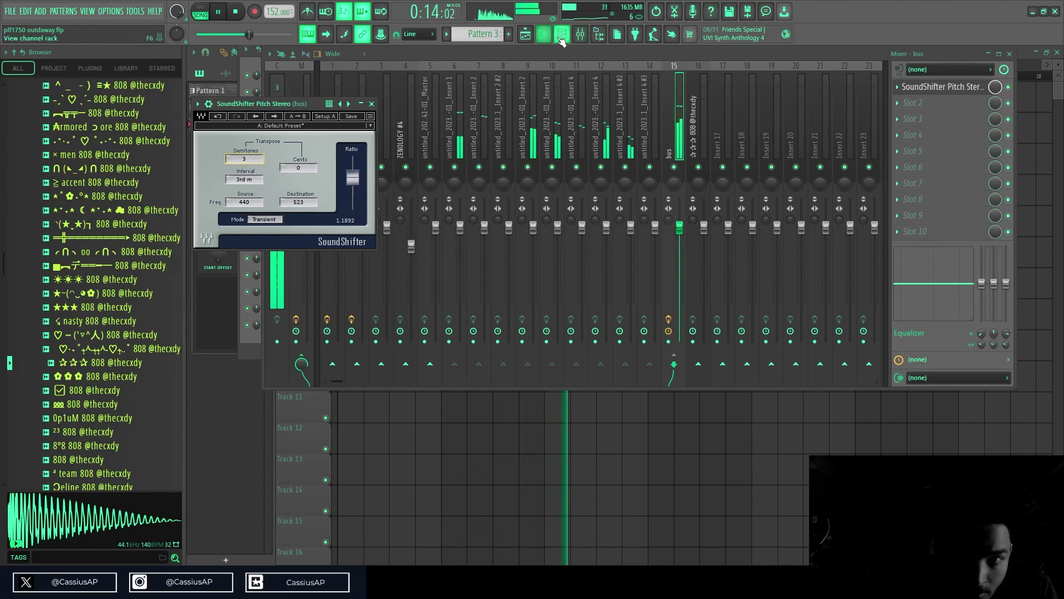
- Open the 808 channel's notes in the piano roll
left_click(598, 35)
key("F7")
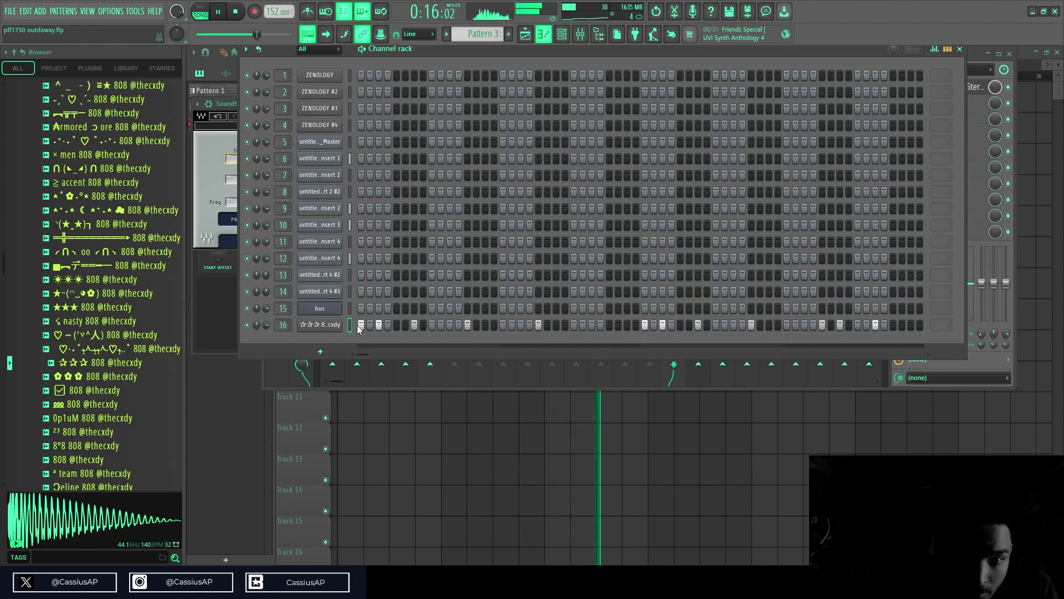
- Place Pattern 3 on Track 8 starting at bar 1 and repeat it back to back three more times
key("F7")
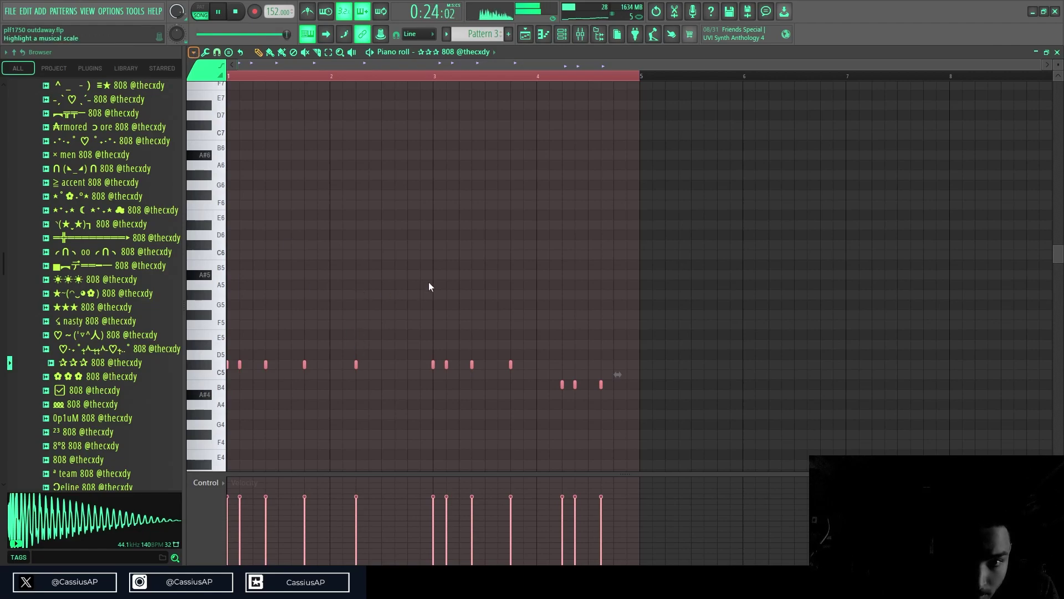
right_click(626, 198)
key("ctrl+a")
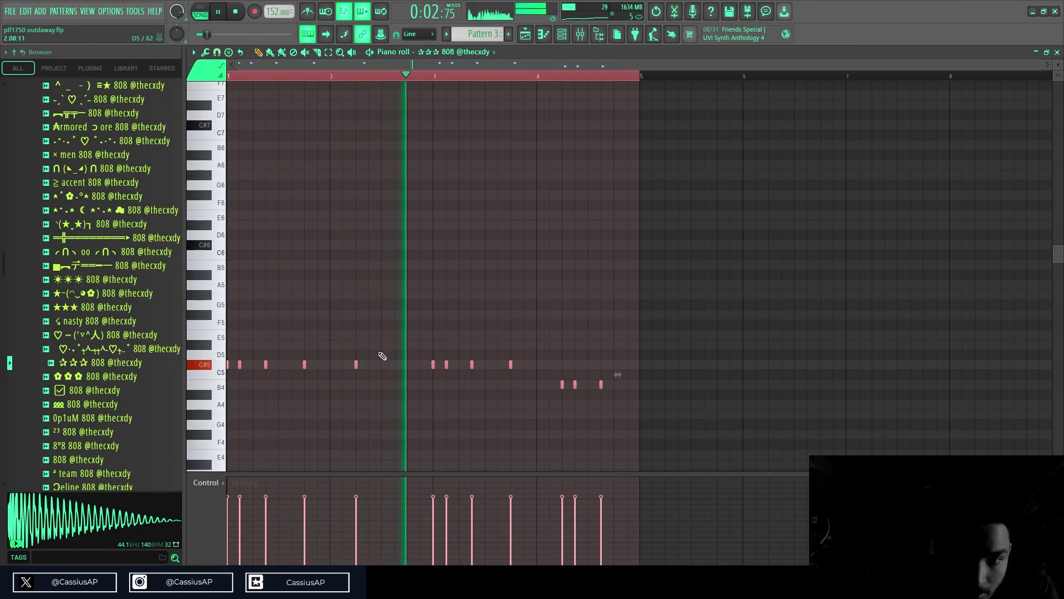
key("F5")
left_click(407, 317)
key("ctrl+b")
key("ctrl+b")
key("ctrl+b")
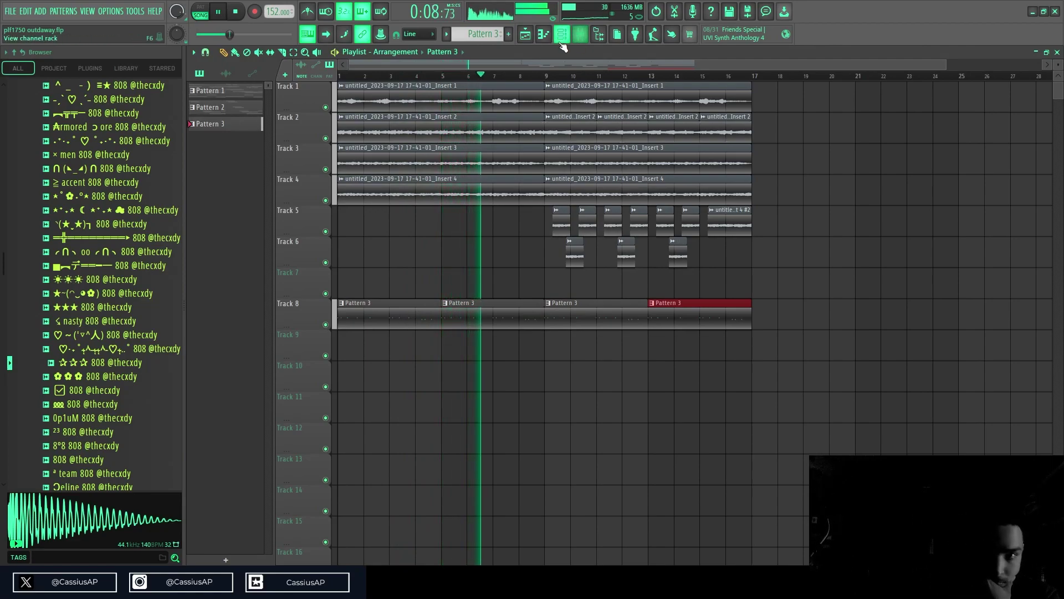
- Inspect the precomputed effects in the ☆☆☆ 808 channel's sampler settings
key("F6")
left_click(325, 326)
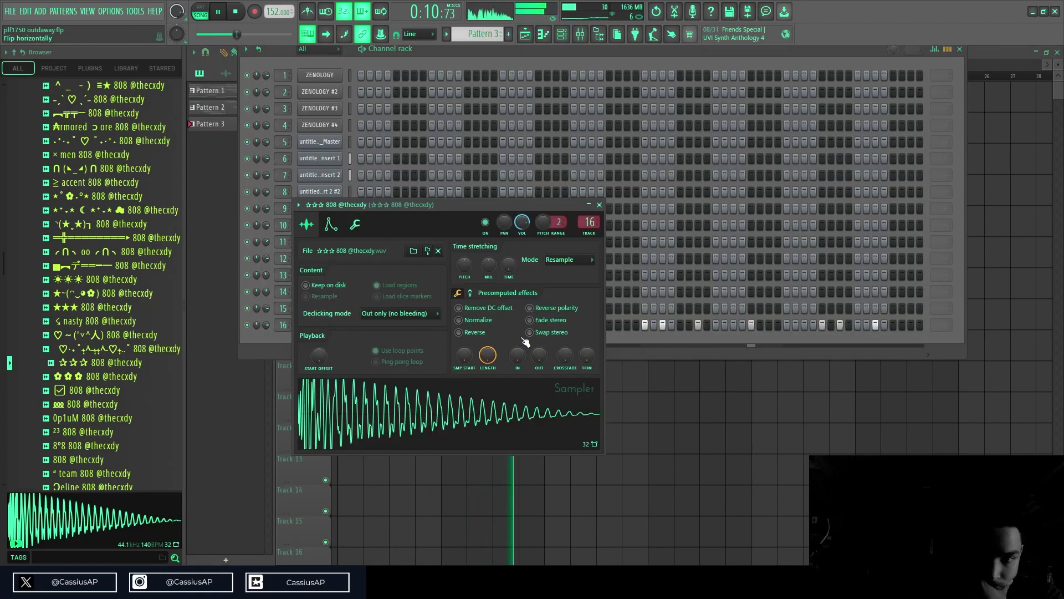
left_click(470, 294)
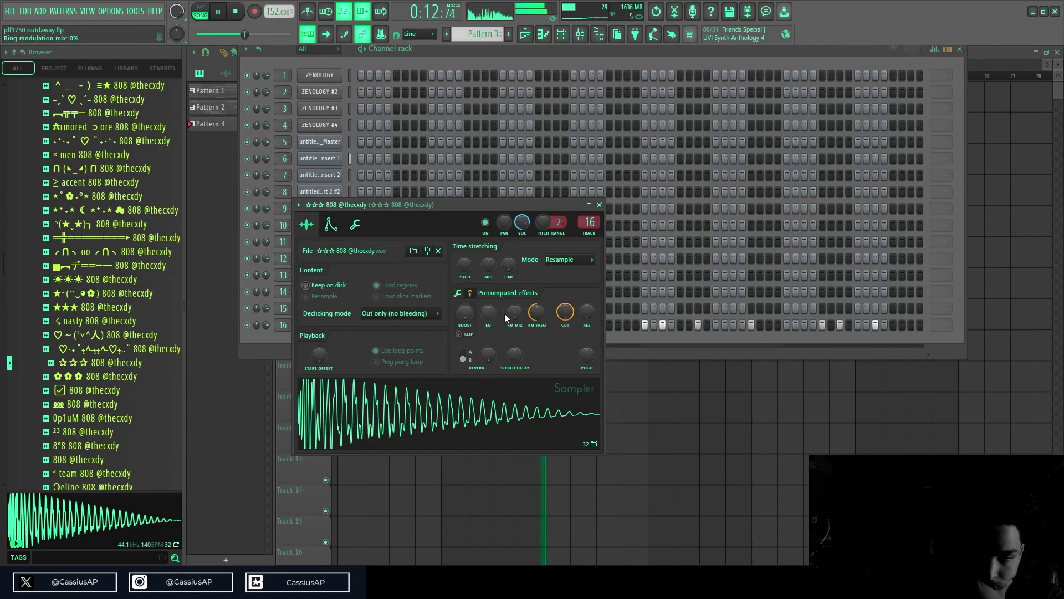
scroll(78, 405, "down", 2)
right_click(802, 469)
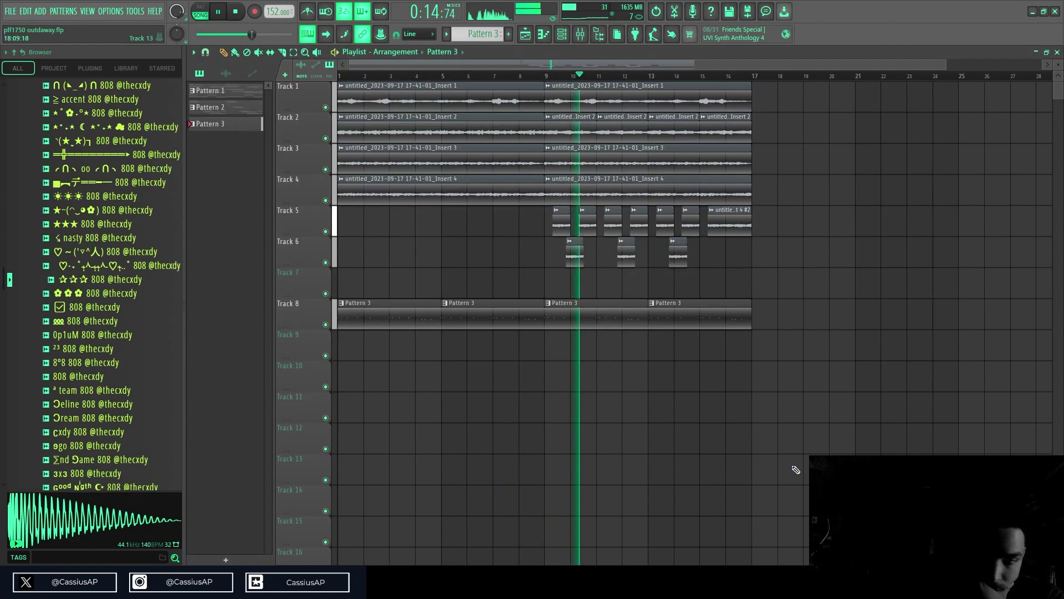
- Preview the Loveyou 808 sample and add it as a new channel below the ☆☆☆ 808 channel
scroll(49, 419, "down", 4)
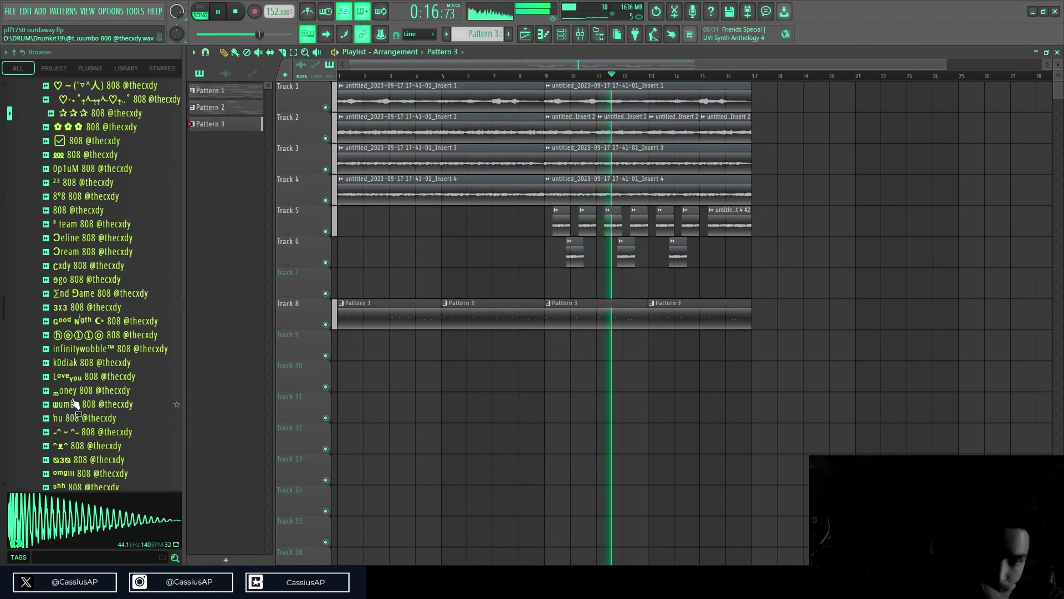
left_click(78, 379)
left_click_drag(79, 383, 564, 51)
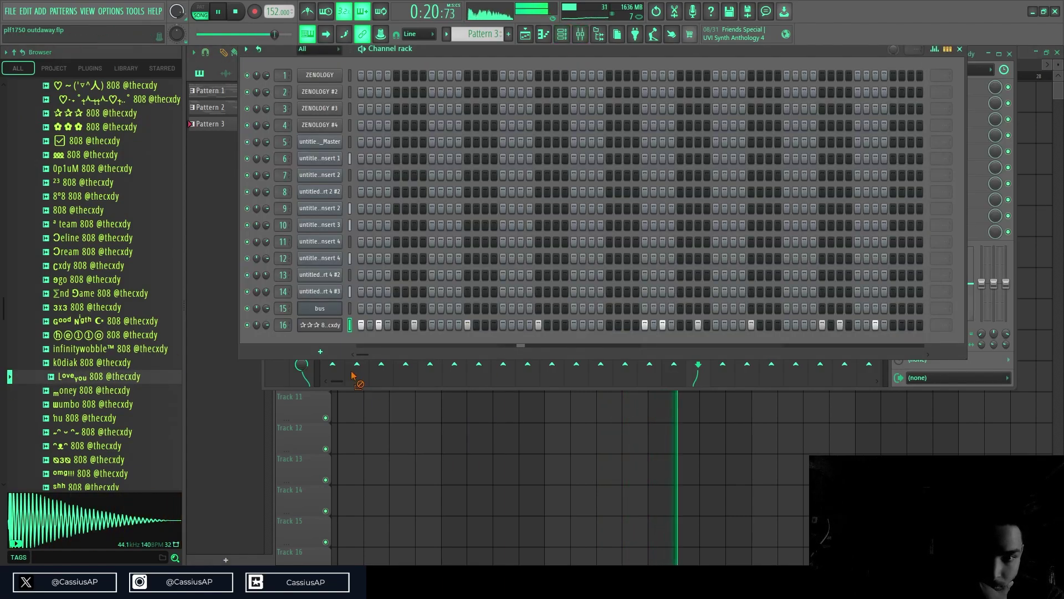
left_click_drag(335, 348, 334, 349)
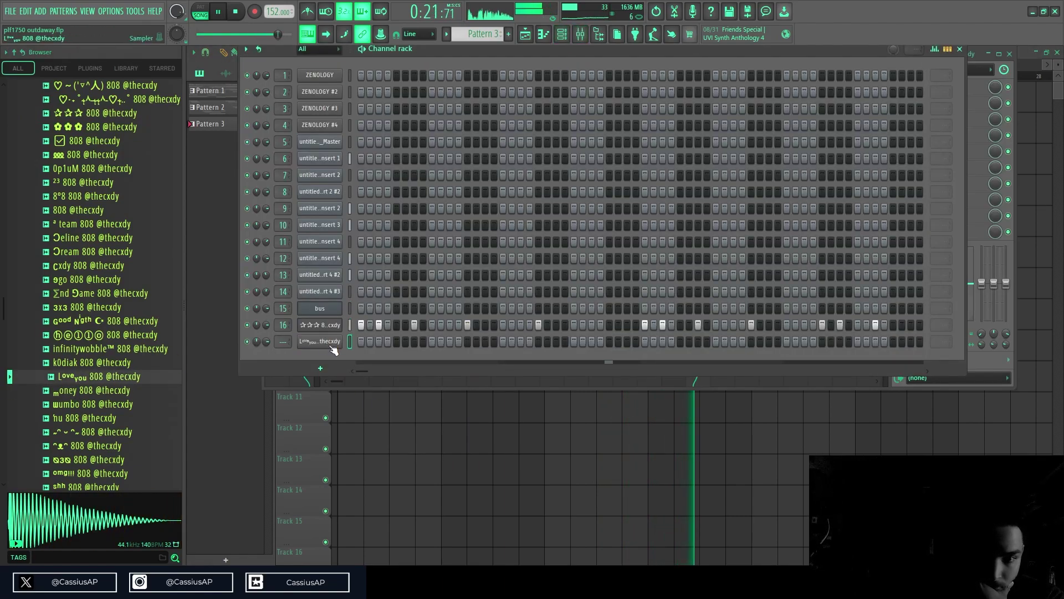
left_click(376, 411)
left_click_drag(606, 321, 730, 301)
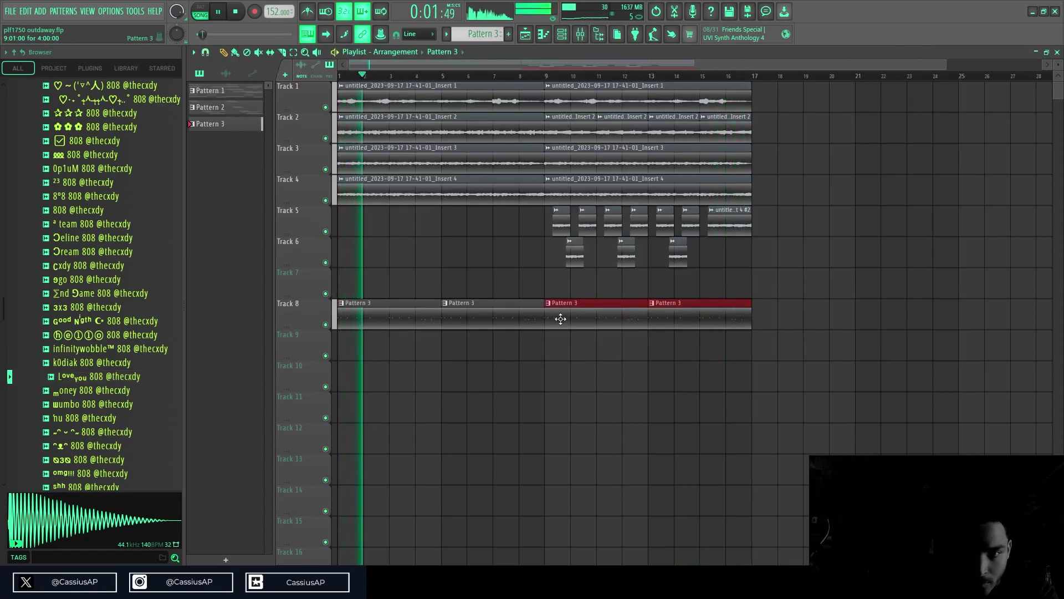
left_click(553, 356)
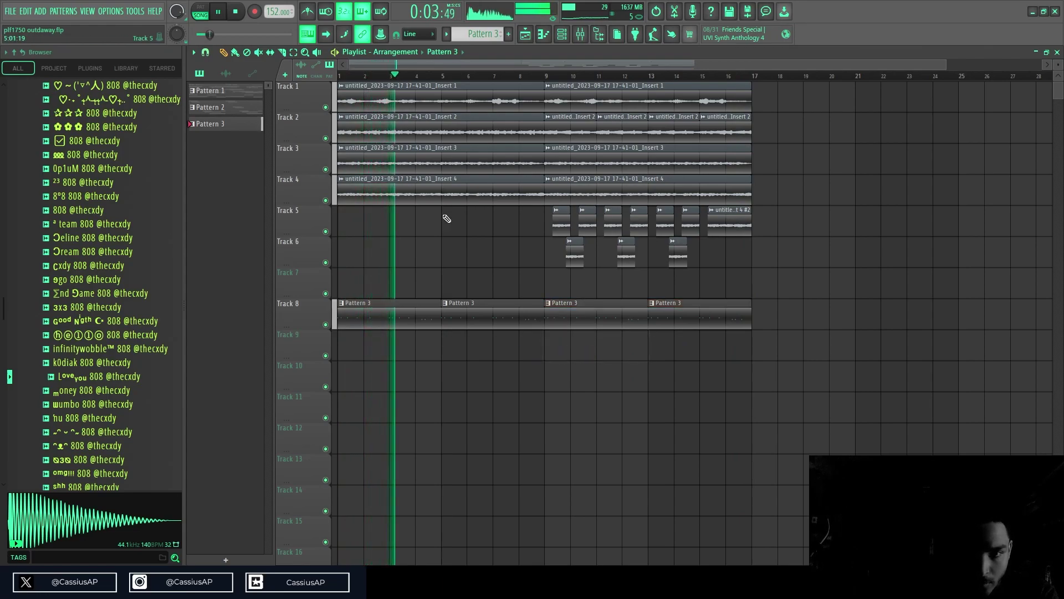
double_click(603, 311)
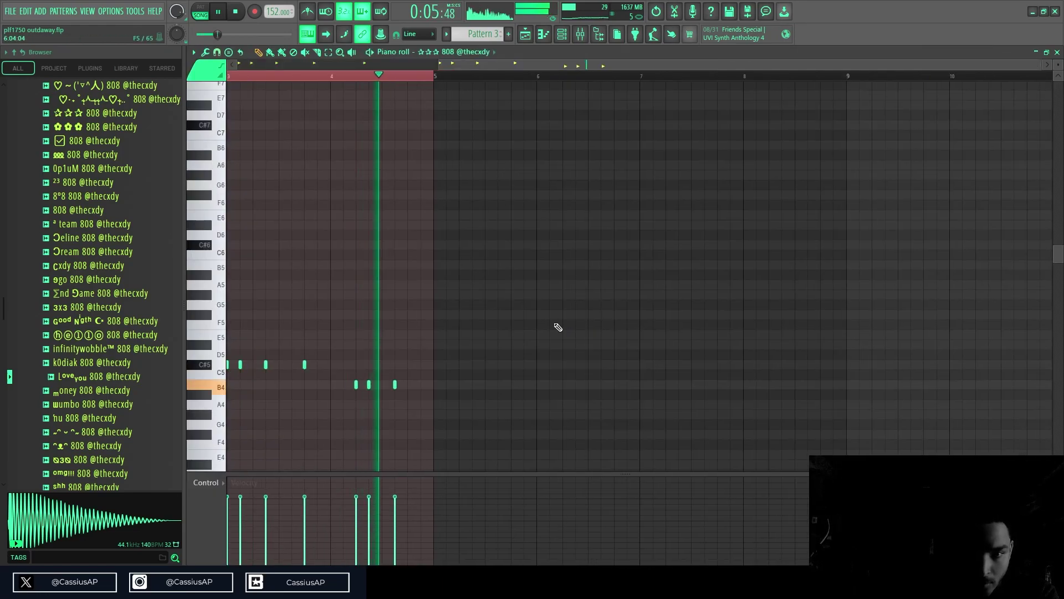
left_click(525, 34)
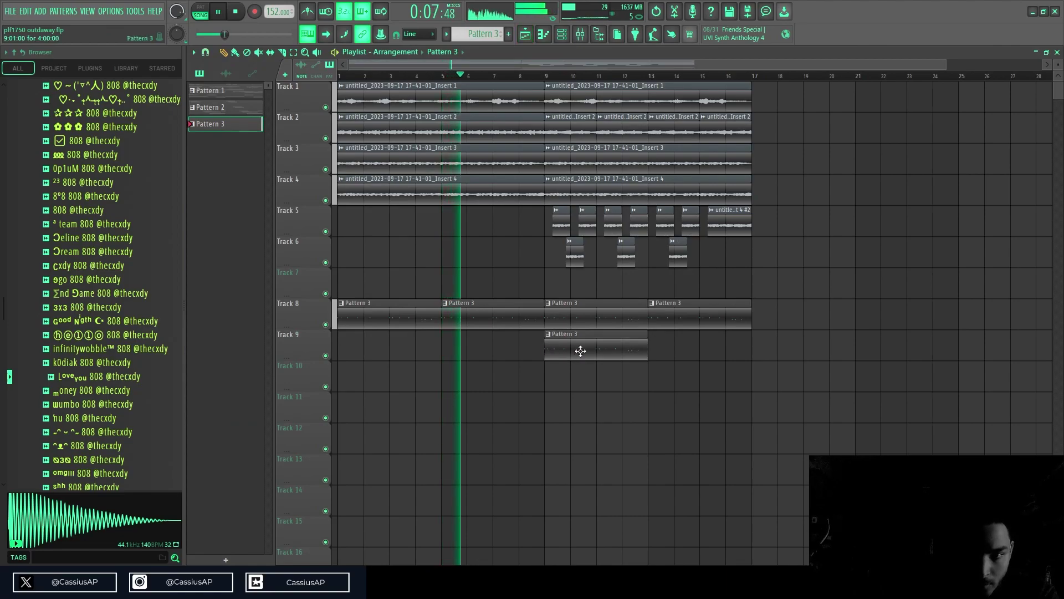
- Create Pattern 4 and place it on Track 9 at bar 9 with a length of four bars
left_click(510, 34)
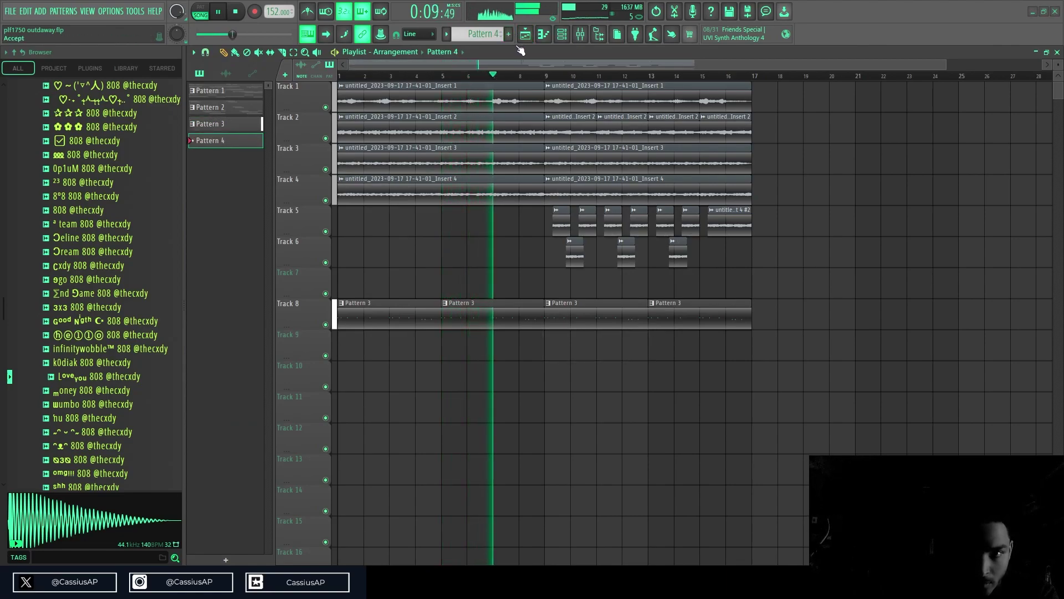
left_click(554, 344)
left_click_drag(570, 349, 647, 350)
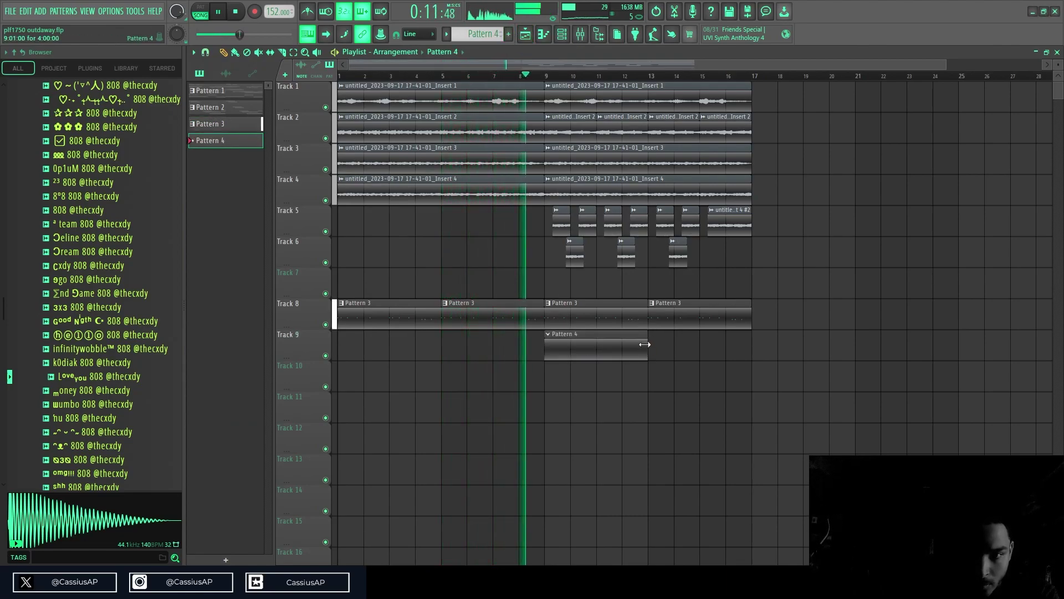
- Compare the Loveyou 808 channel's sample and envelope settings with the ☆☆☆ 808 channel's cut group settings
left_click(562, 34)
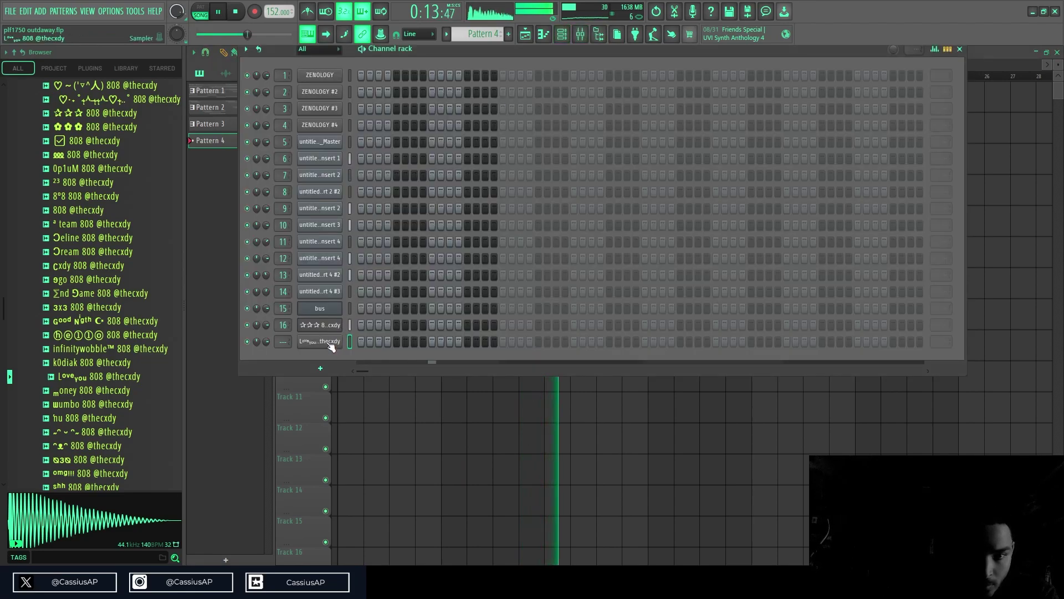
left_click(327, 342)
left_click(244, 138)
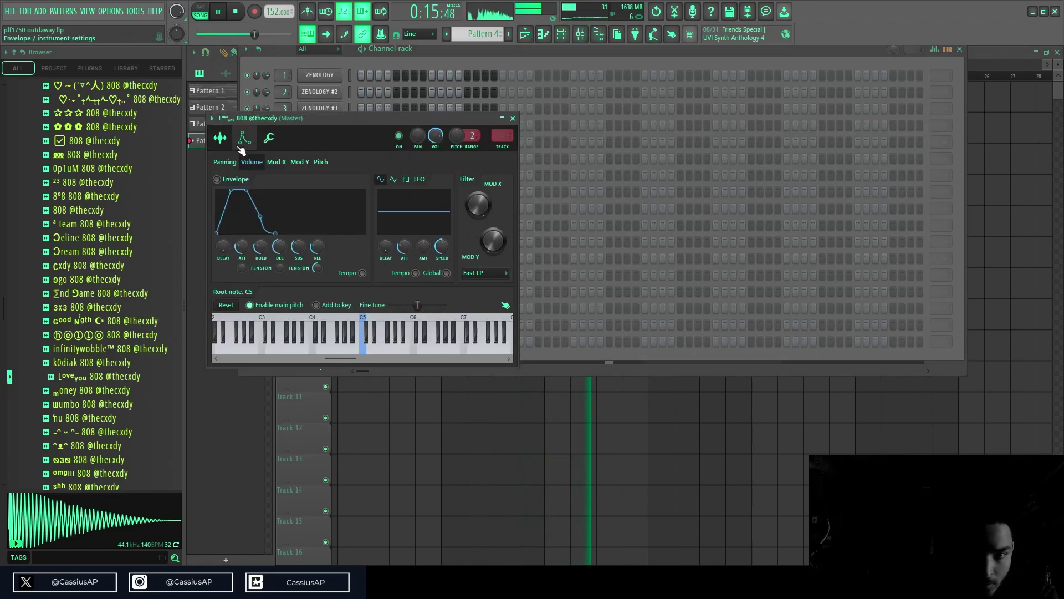
left_click(221, 138)
key("Escape")
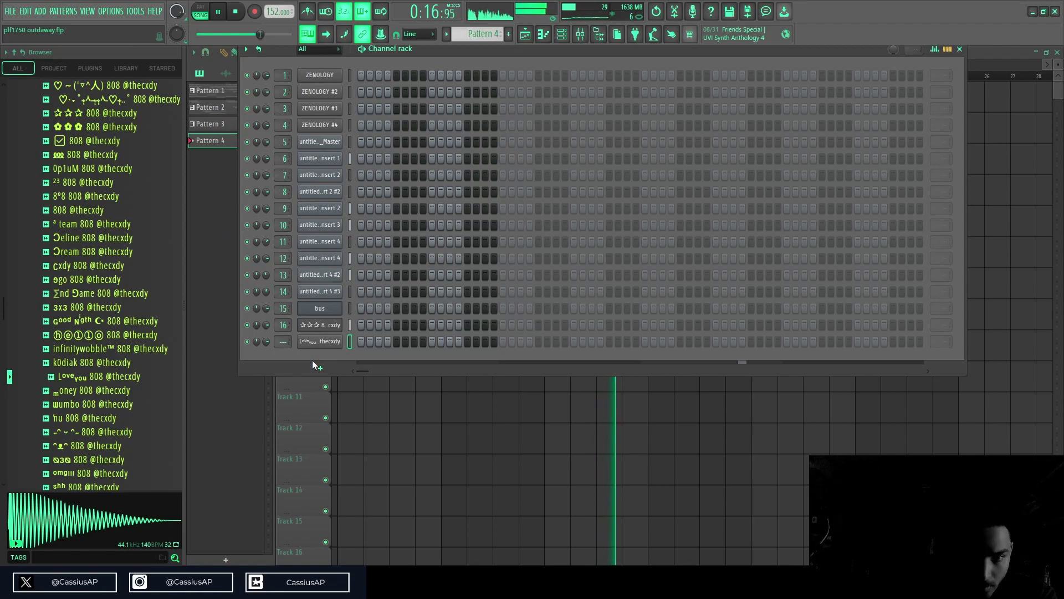
left_click(318, 326)
left_click(336, 225)
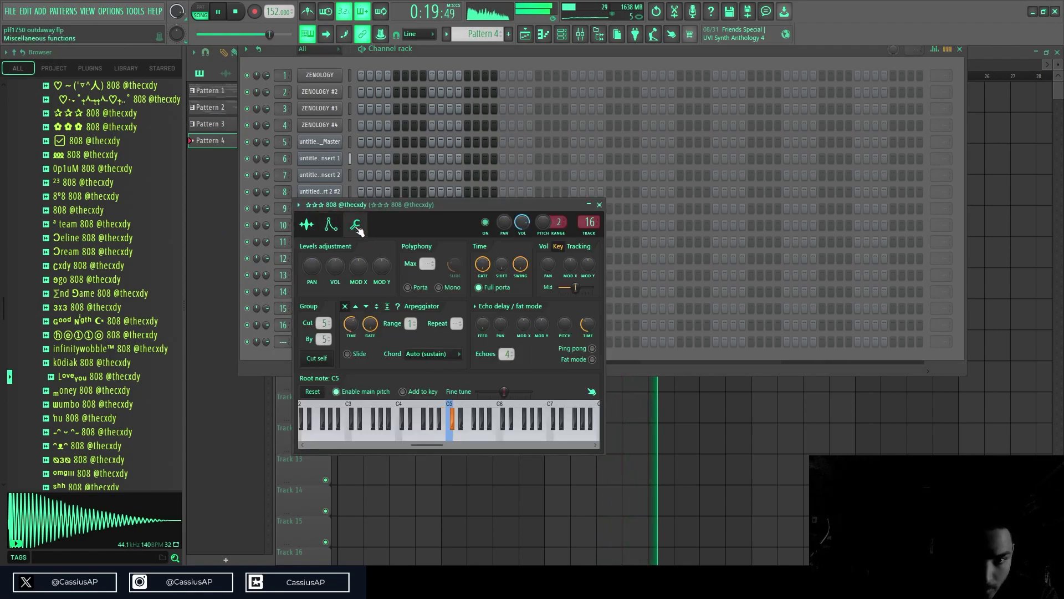
key("Escape")
- Match the Loveyou 808 channel's cut groups to those of the ☆☆☆ 808 channel, with Cut set to 5
left_click(332, 348)
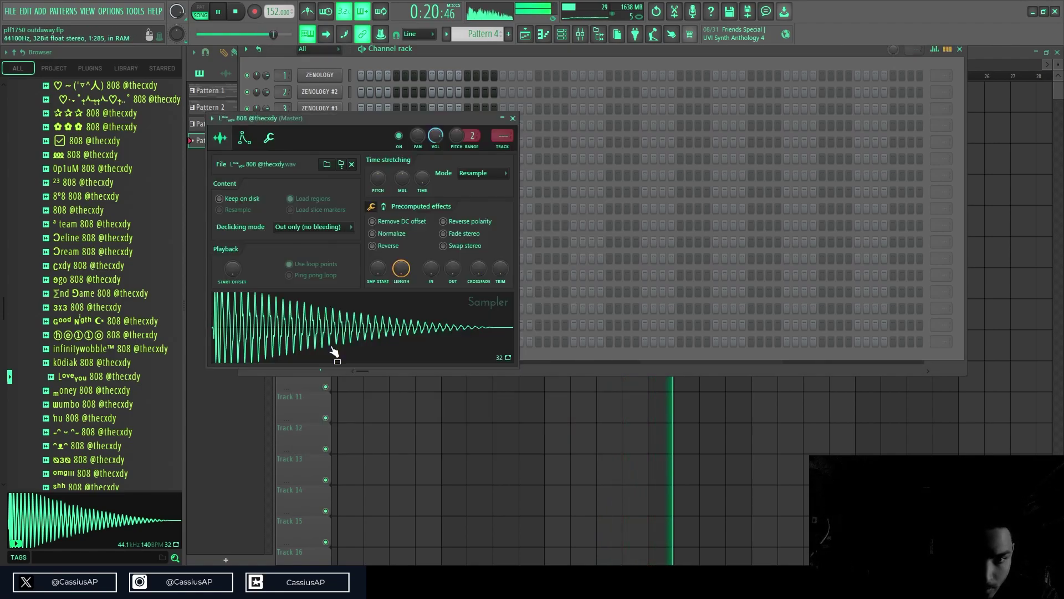
left_click(244, 138)
left_click(232, 151)
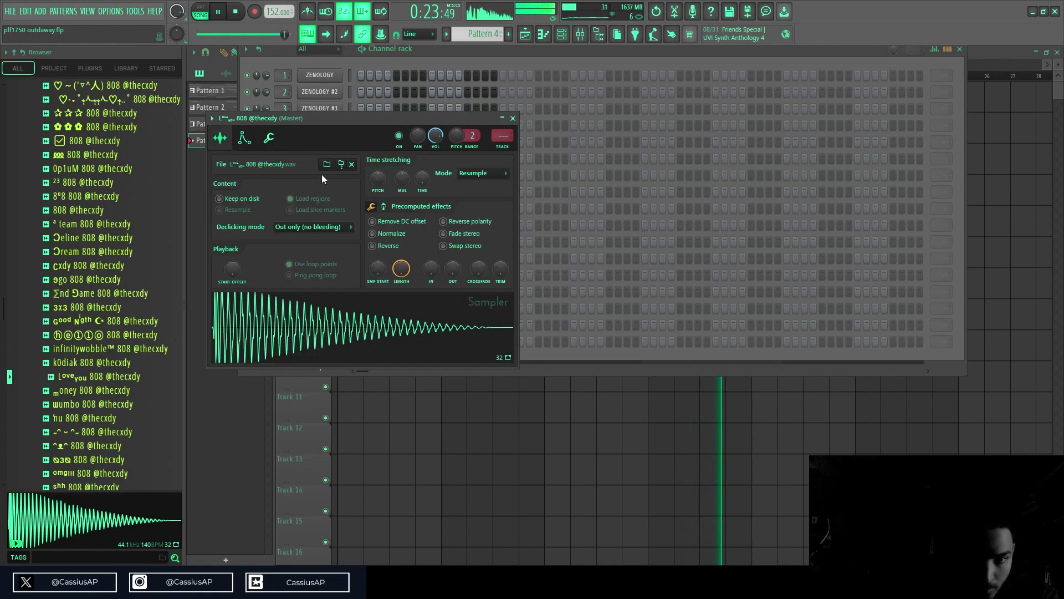
left_click(272, 142)
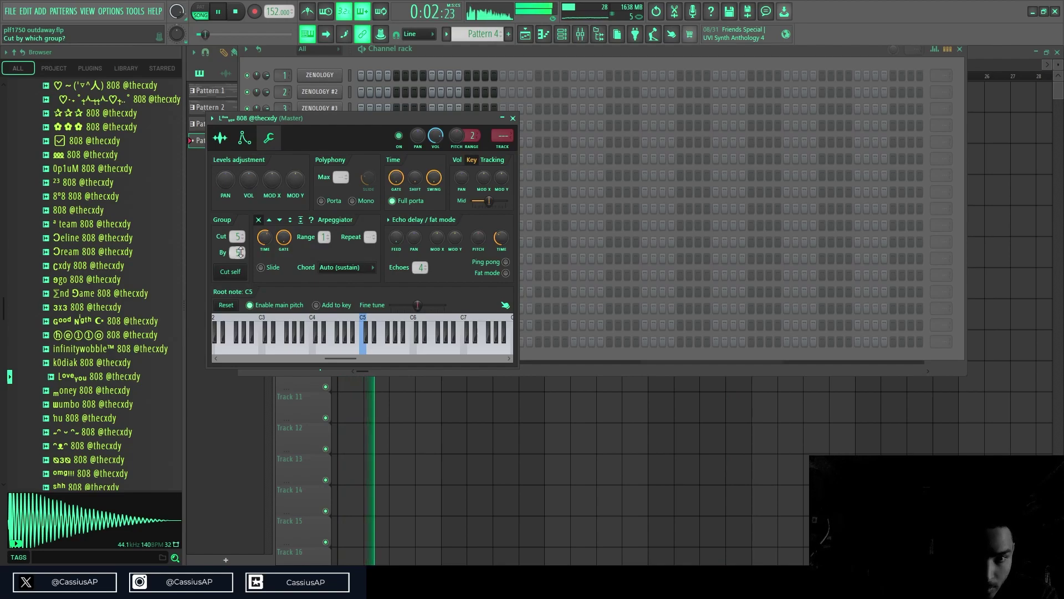
key("Escape")
left_click(321, 324)
key("Escape")
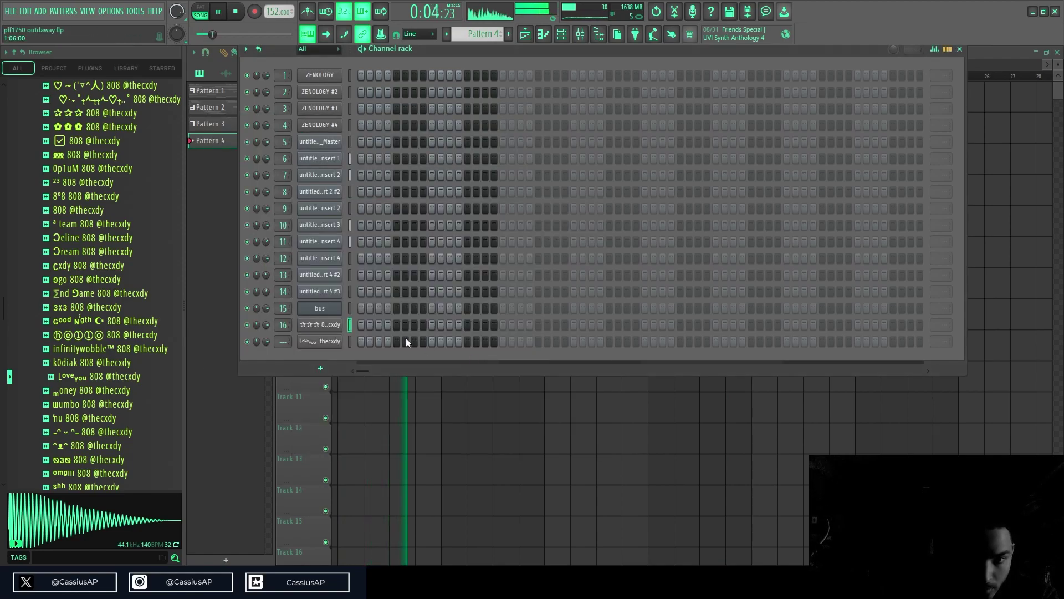
- In Pattern 4's piano roll for the Loveyou 808, add two-step notes: G#7 at the start of bar 2 and C#7 at 2:05
right_click(341, 342)
left_click(364, 345)
right_click(353, 249, "ctrl")
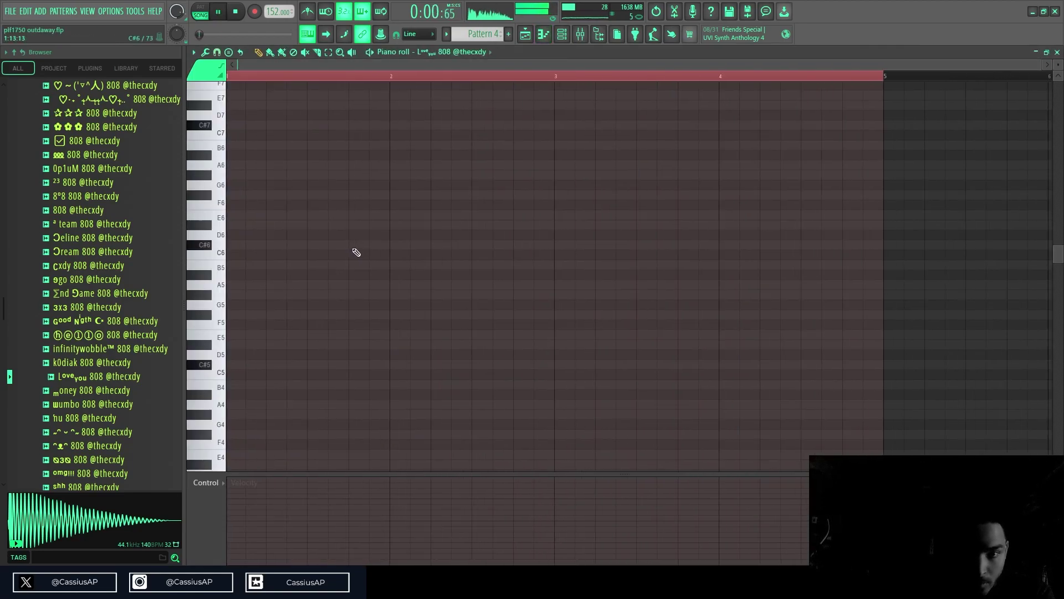
key("space")
scroll(383, 294, "up", 3)
key("space")
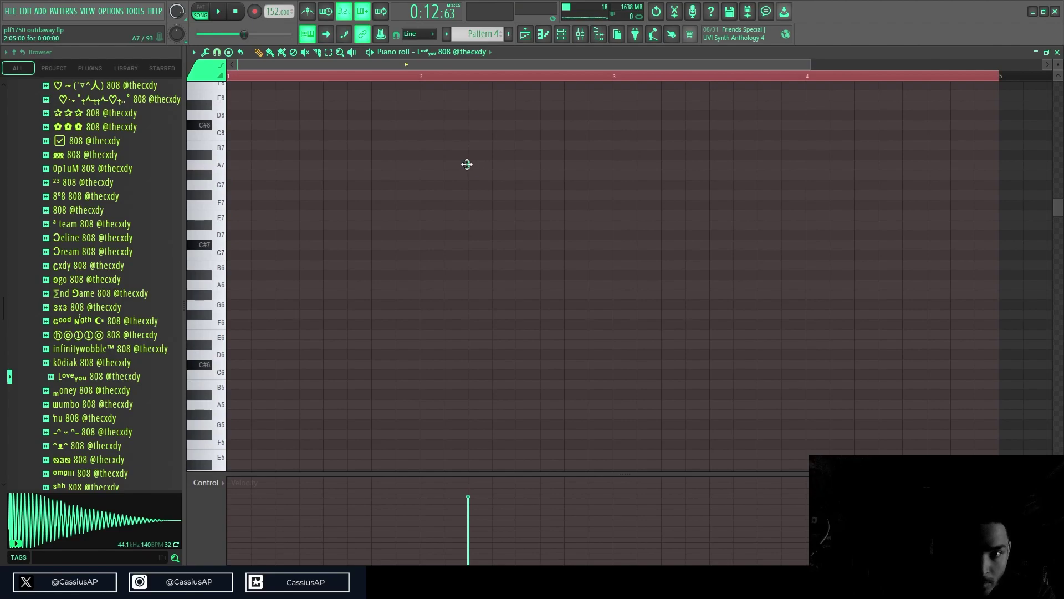
key("space")
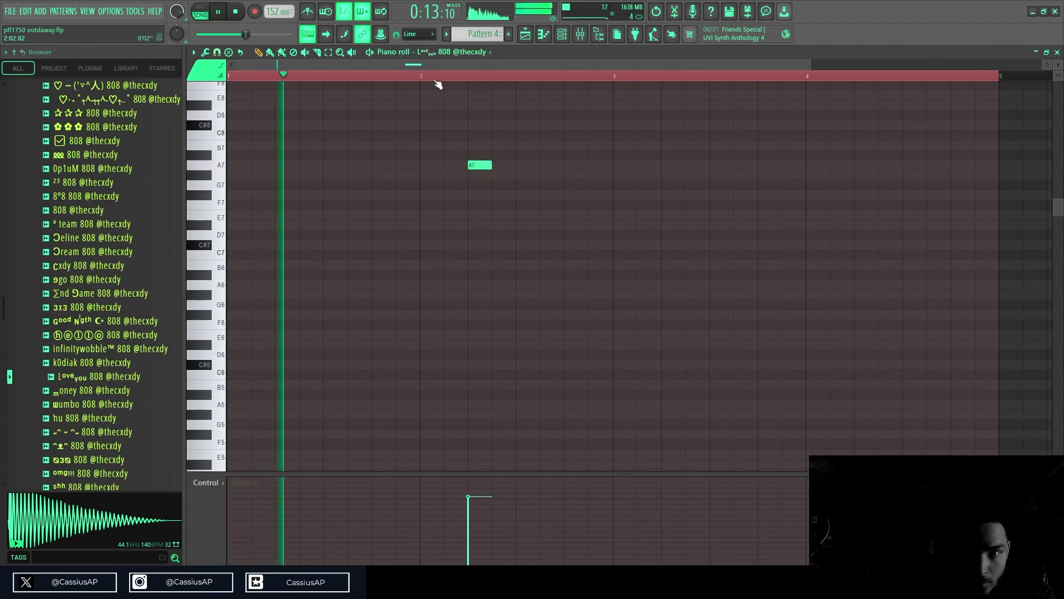
key("space")
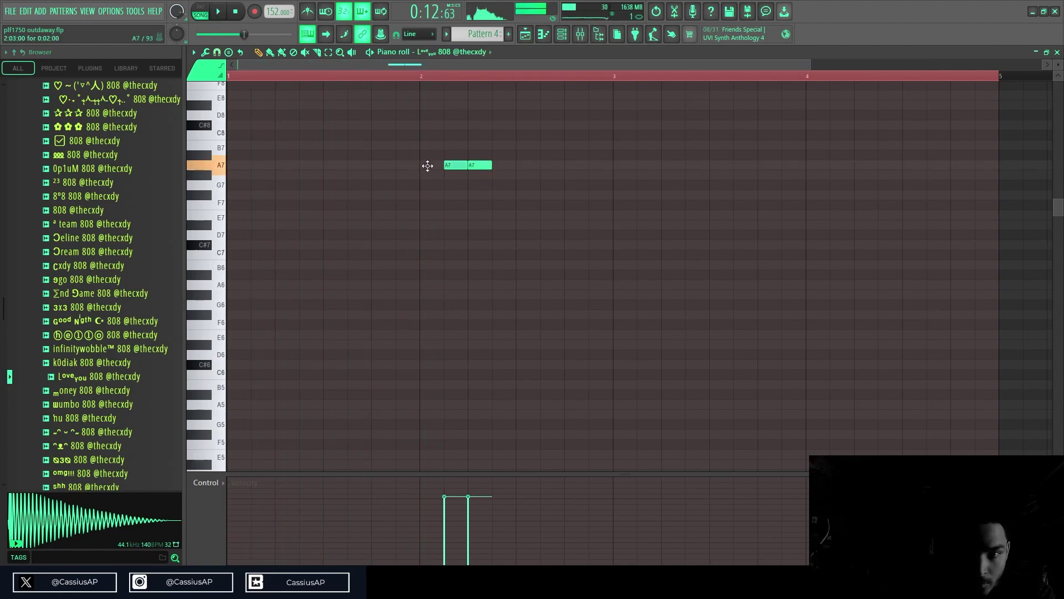
right_click(490, 164)
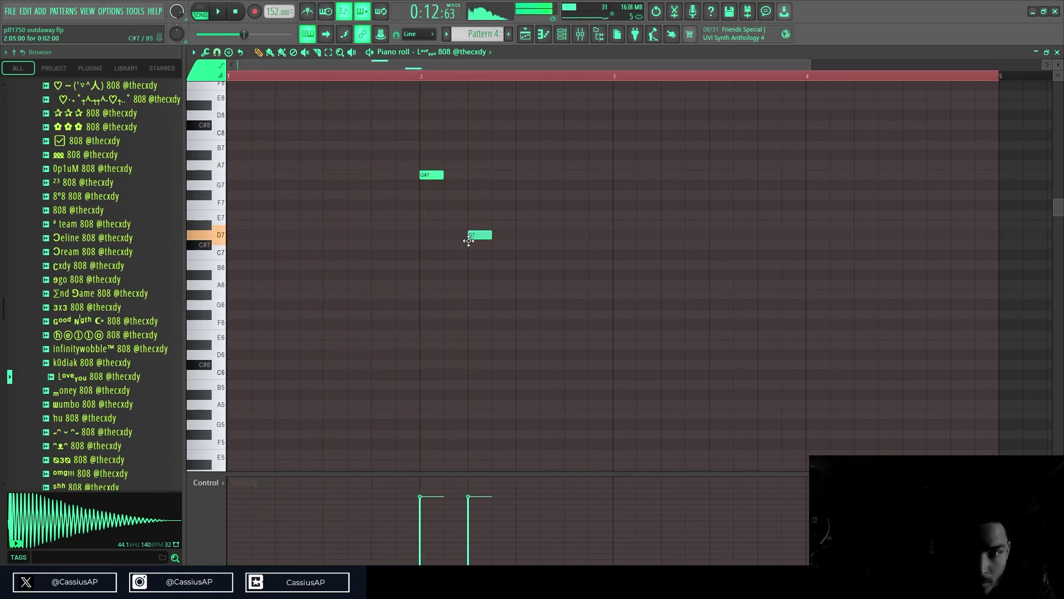
key("space")
- Duplicate the G#7 and C#7 pair into the second half of bar 2, and copy all four notes to bar 4
left_click_drag(523, 278, 516, 177)
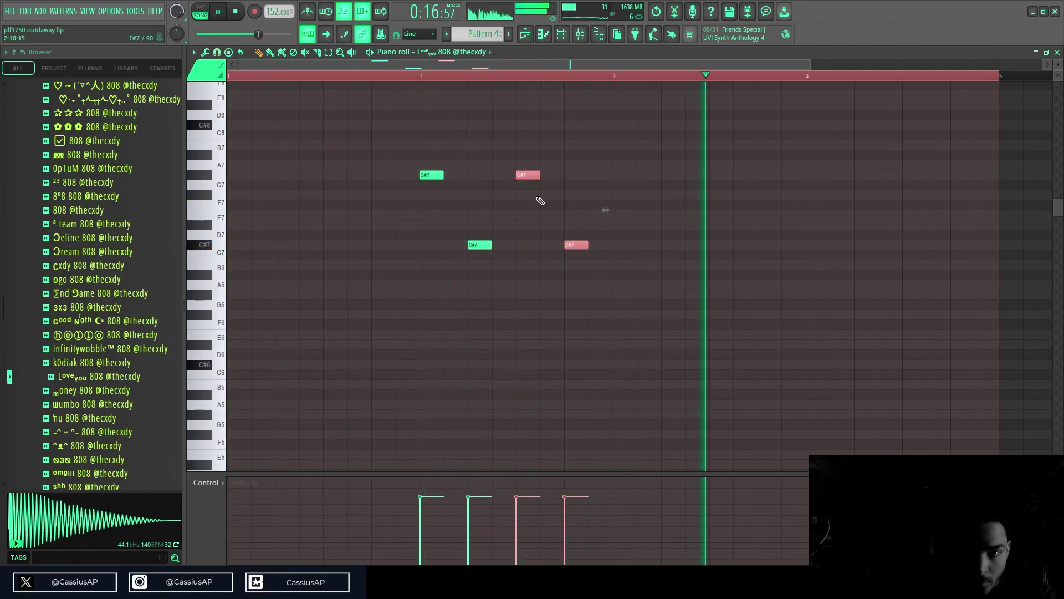
left_click_drag(721, 266, 384, 213)
left_click_drag(645, 290, 378, 171)
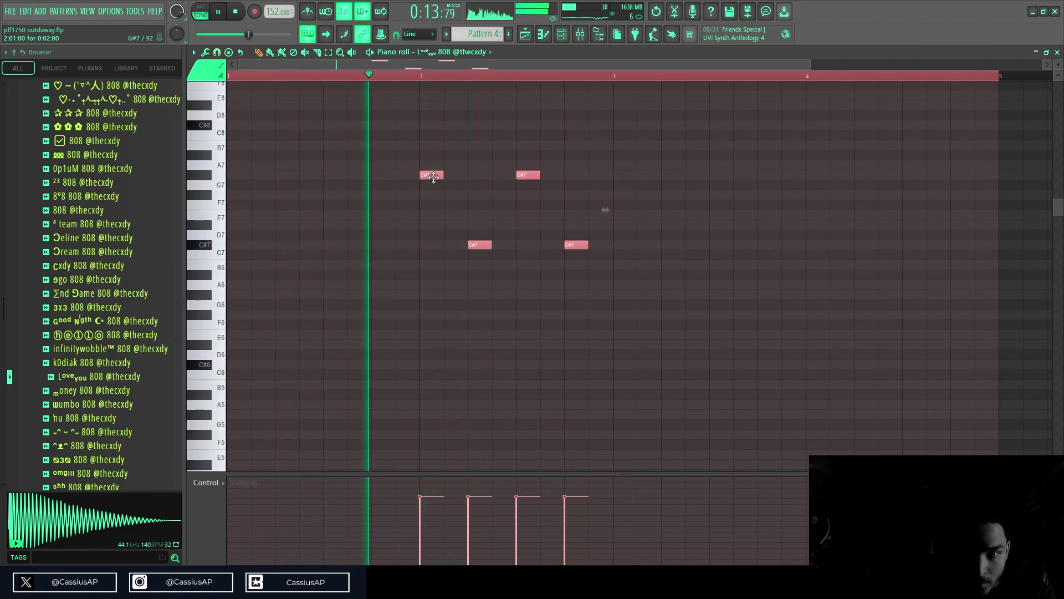
left_click_drag(433, 176, 831, 173)
- Change the four copied notes in bar 4 to A7, E7, D#7 and B6, in that order
right_click(858, 203)
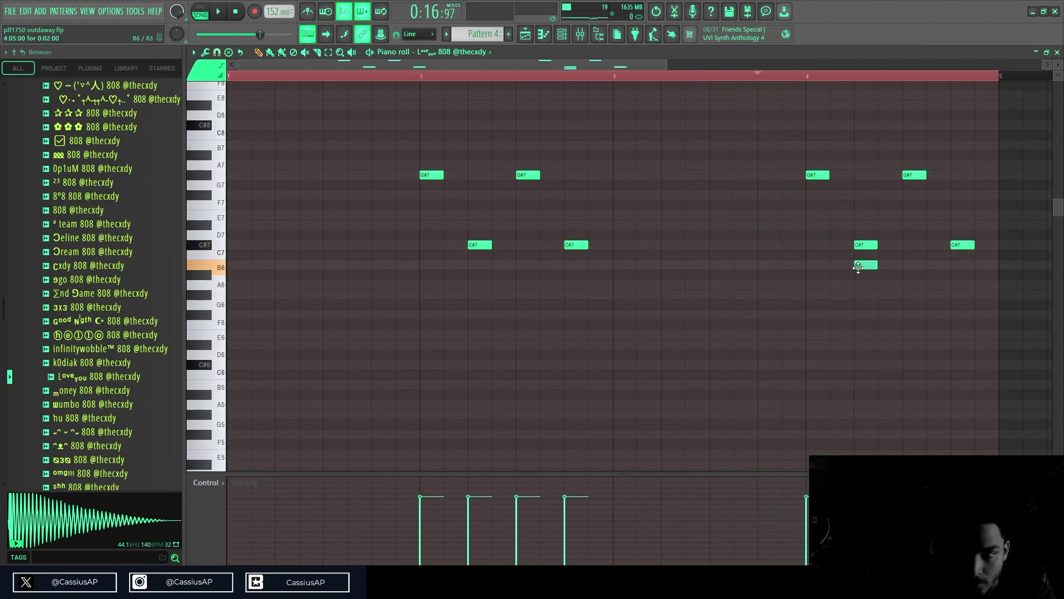
mouse_move(963, 242)
left_mouse_down()
mouse_move(963, 271)
mouse_move(964, 259)
left_mouse_up()
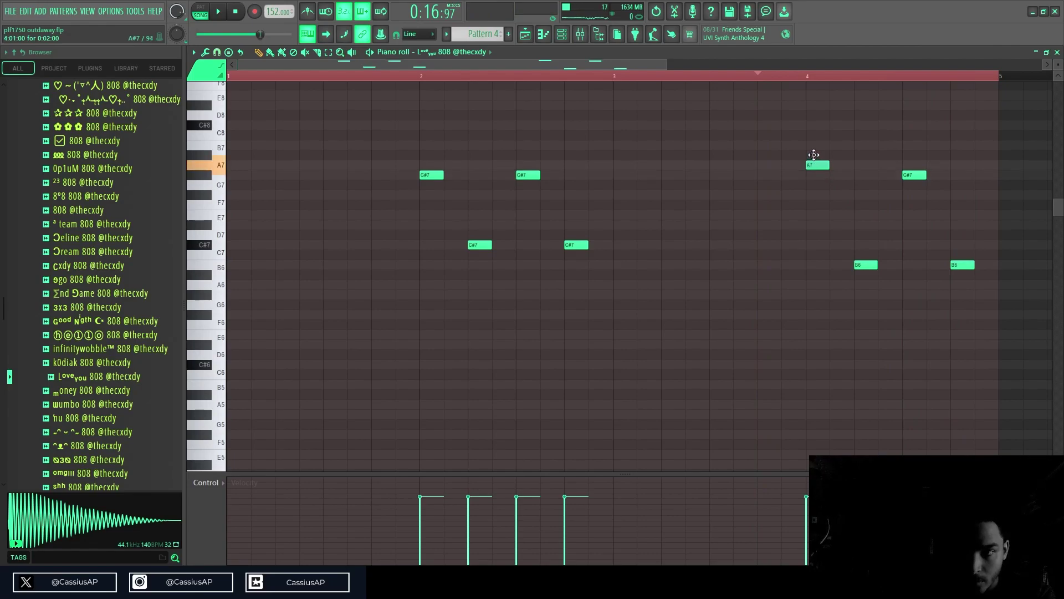
key("space")
right_click(915, 175)
key("space")
key("space")
left_click_drag(865, 267, 864, 215)
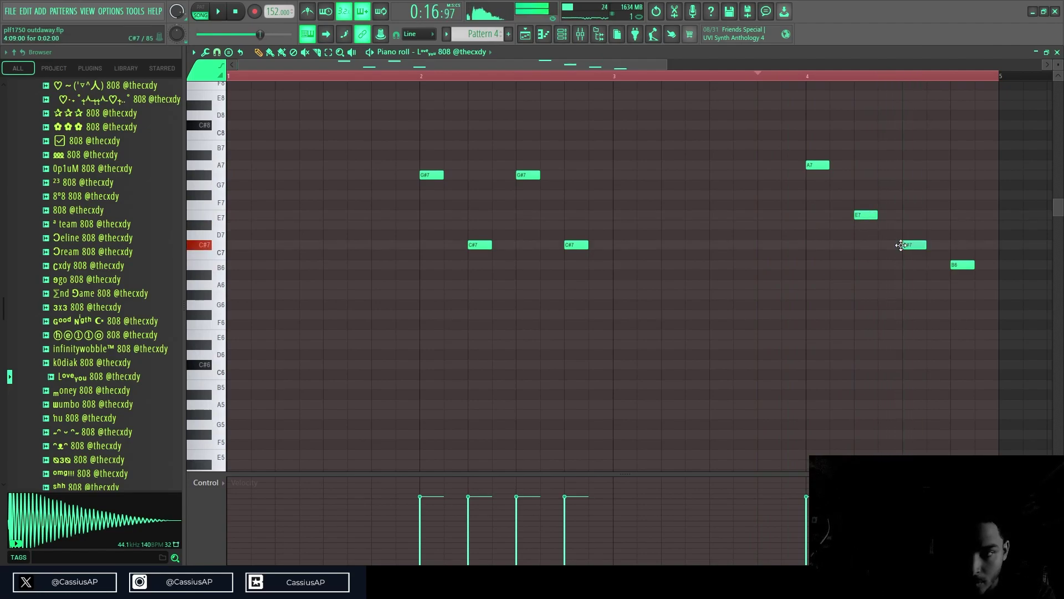
key("space")
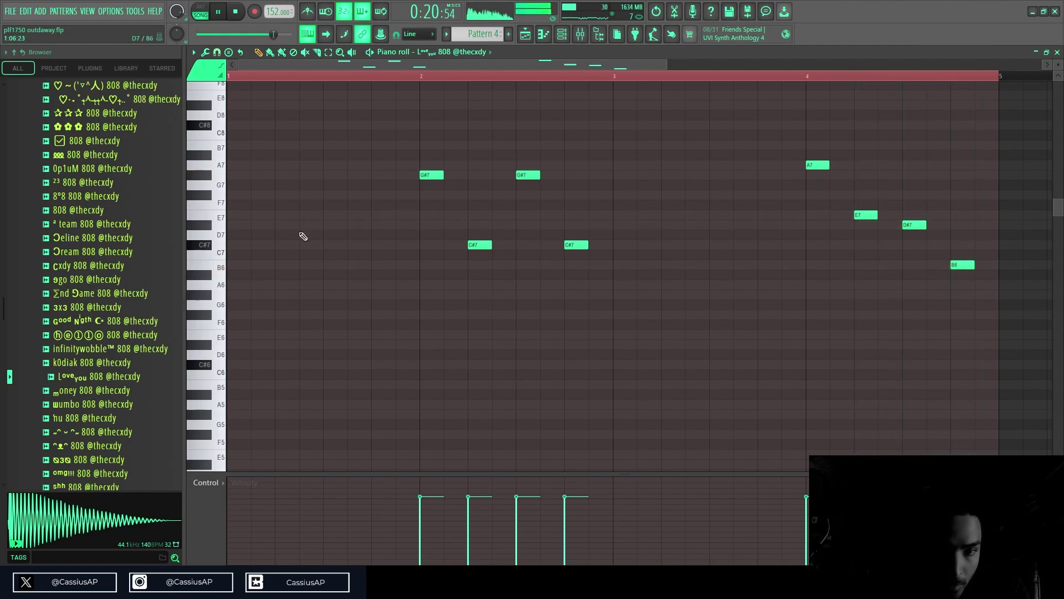
- Select all the Loveyou 808 notes in Pattern 4 and transpose them down one octave
scroll(282, 261, "down", 2)
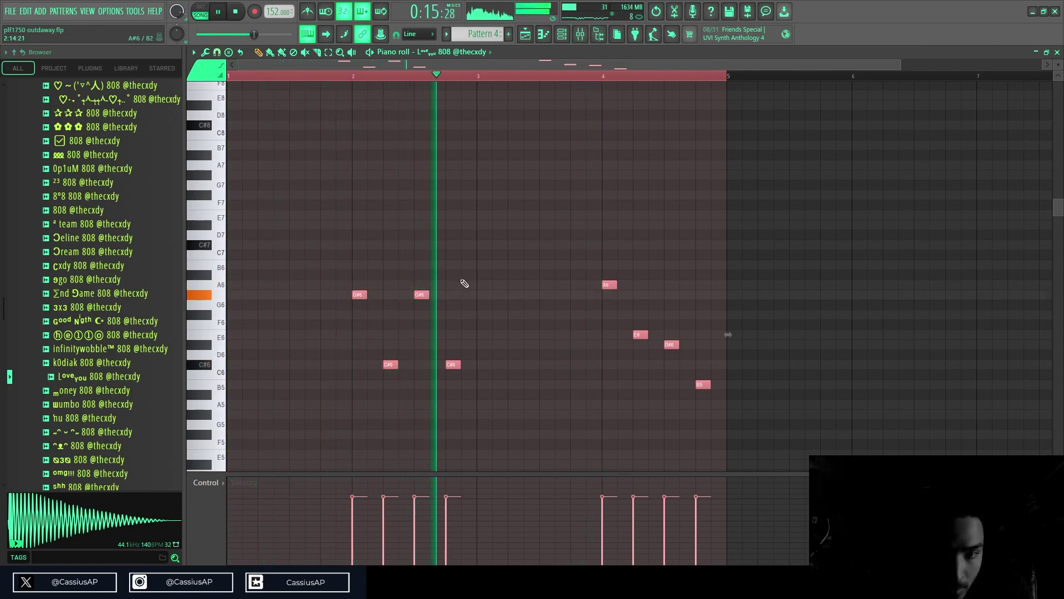
- Try the two G#6 notes in bar 2 of the Loveyou 808 at F#6 and E6 during playback
left_click(213, 296)
key("space")
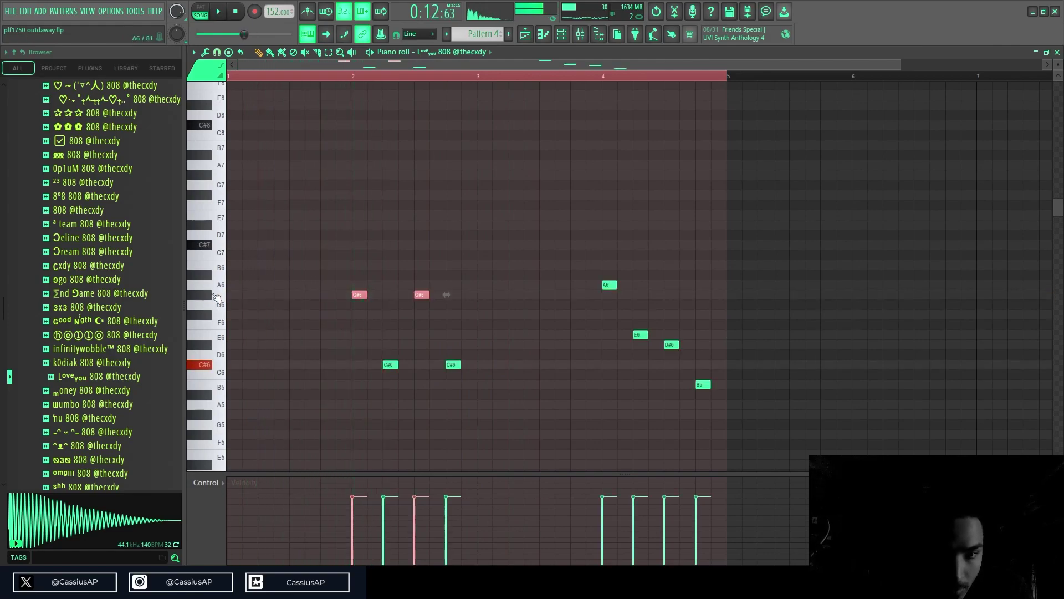
key("space")
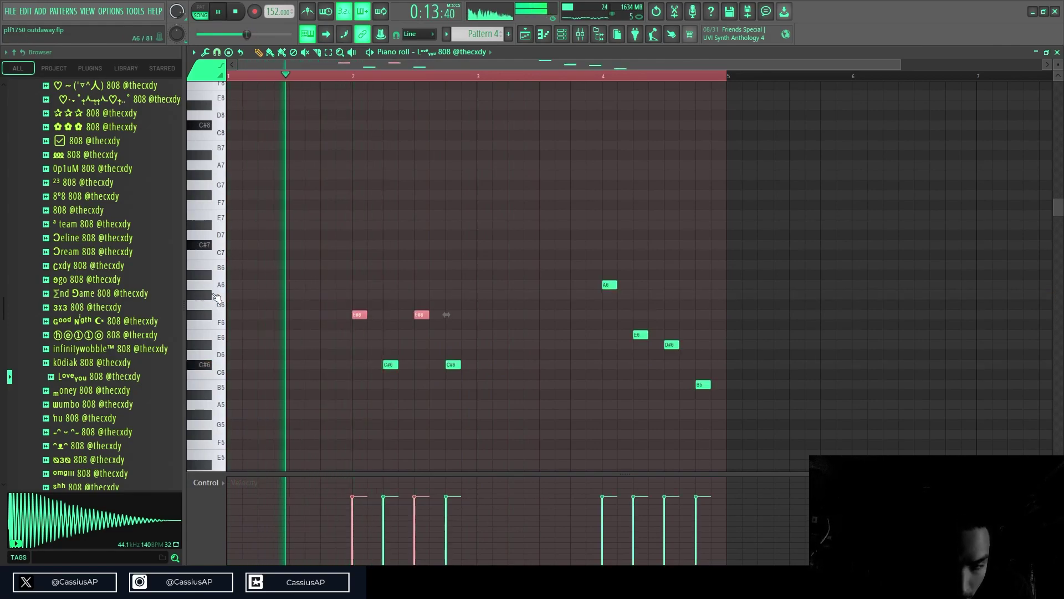
key("space")
key("shift+Down")
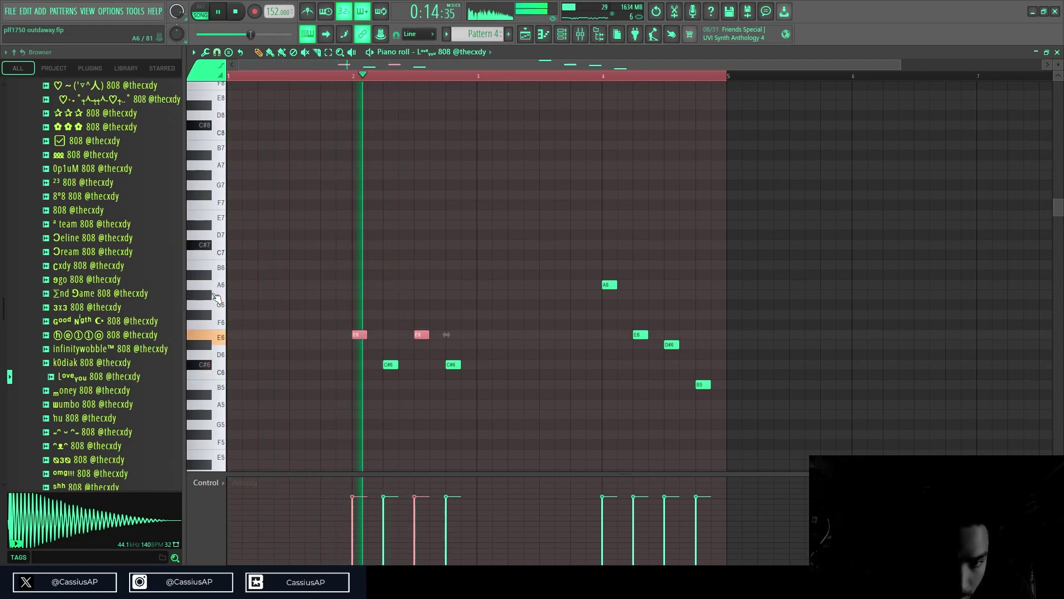
key("shift+Up")
key("shift+Up")
key("shift+Up")
key("shift+Up")
key("space")
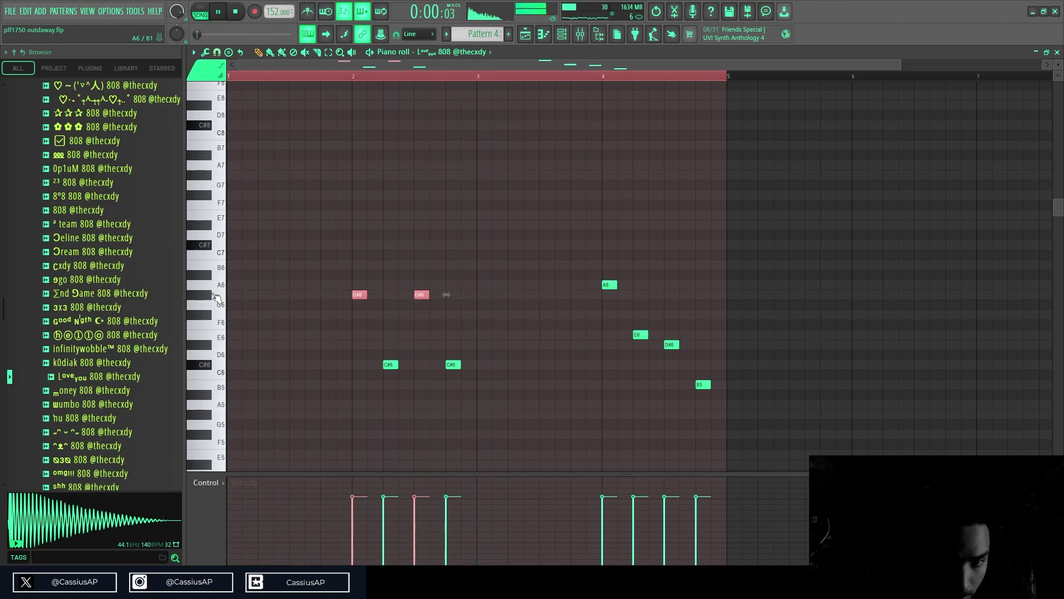
- Transpose all Loveyou 808 notes in Pattern 4 down one more octave and play the result
key("ctrl+Down")
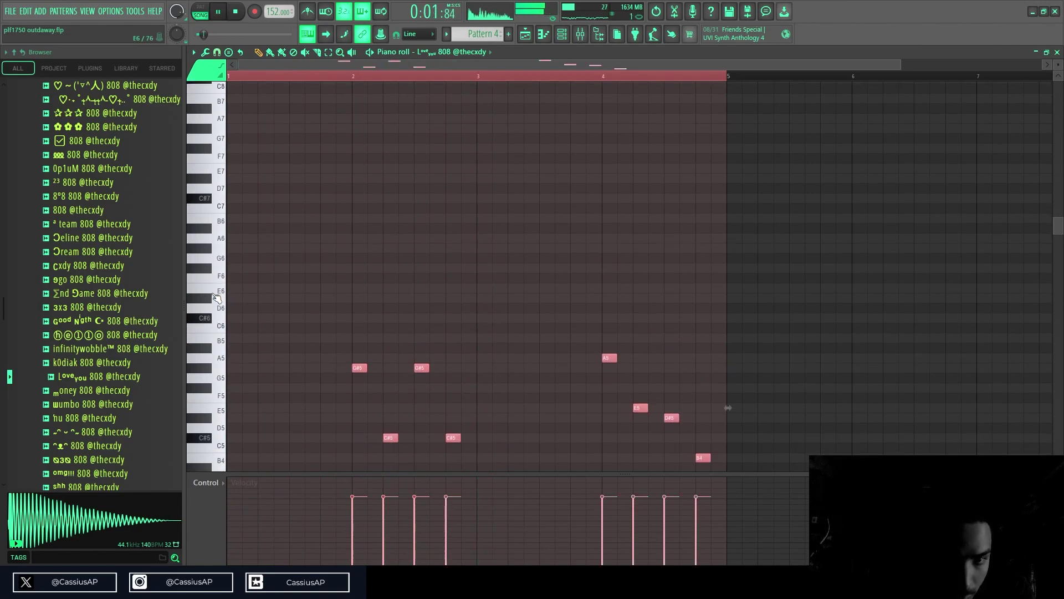
key("space")
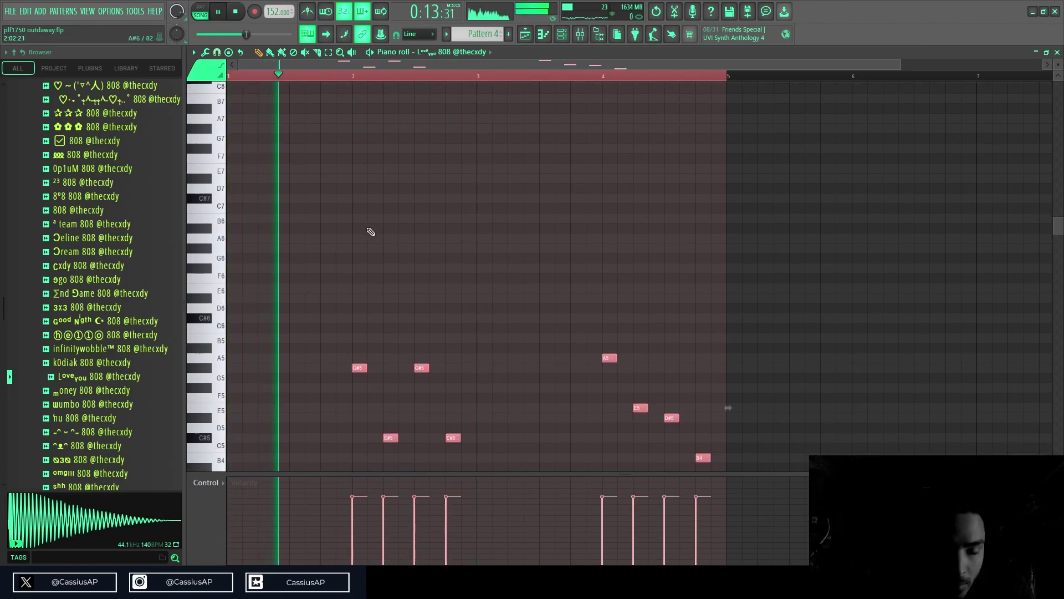
scroll(371, 229, "down", 3)
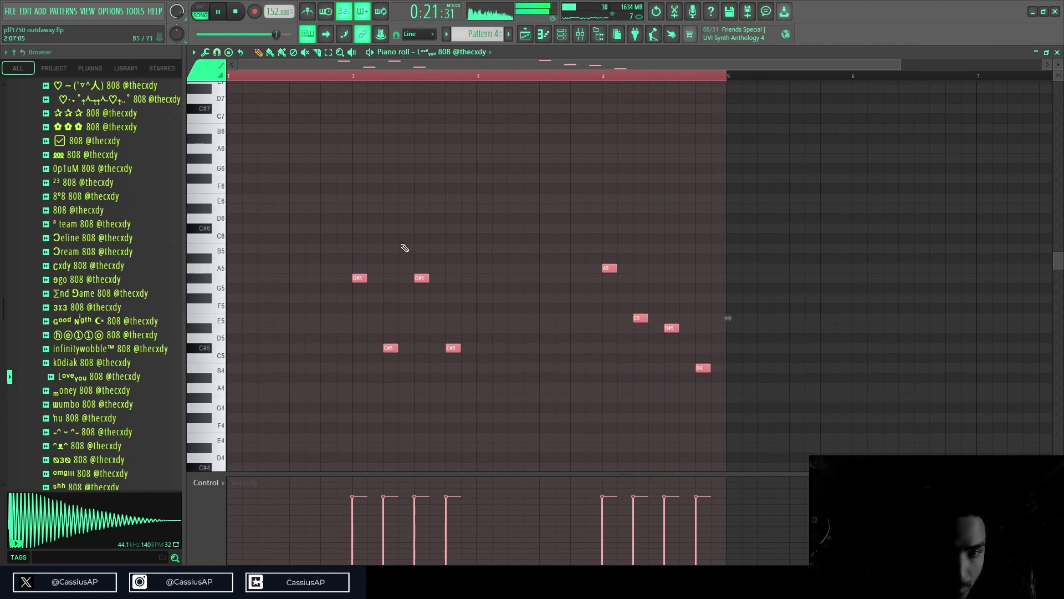
left_click(238, 77)
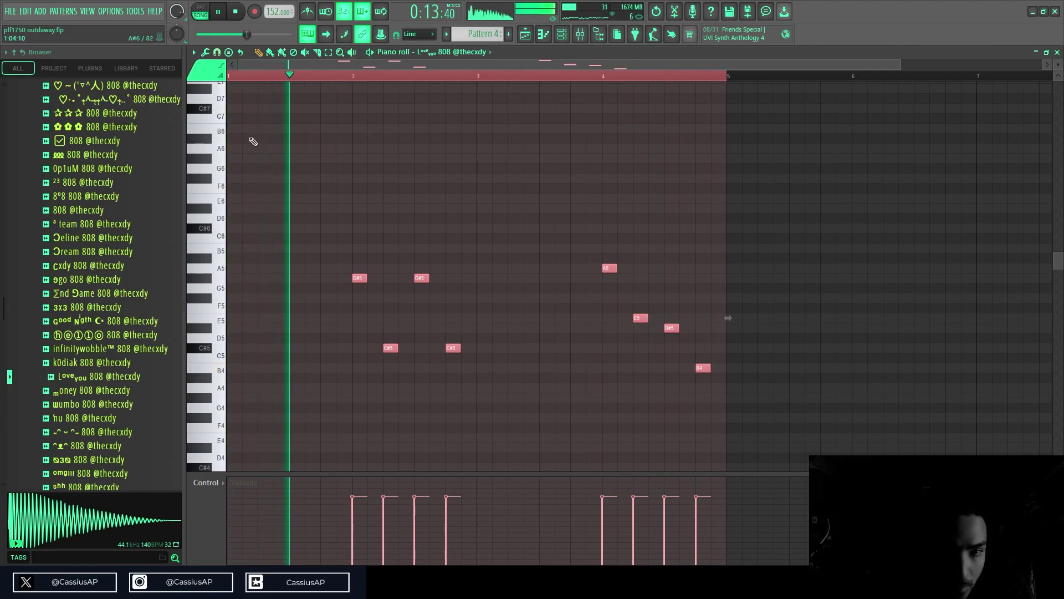
- Thin out bar 2 by deleting its last three notes and adding a C#5 at 2:09
left_click(311, 191)
right_click(453, 348)
right_click(421, 278)
right_click(392, 348)
left_click(420, 348)
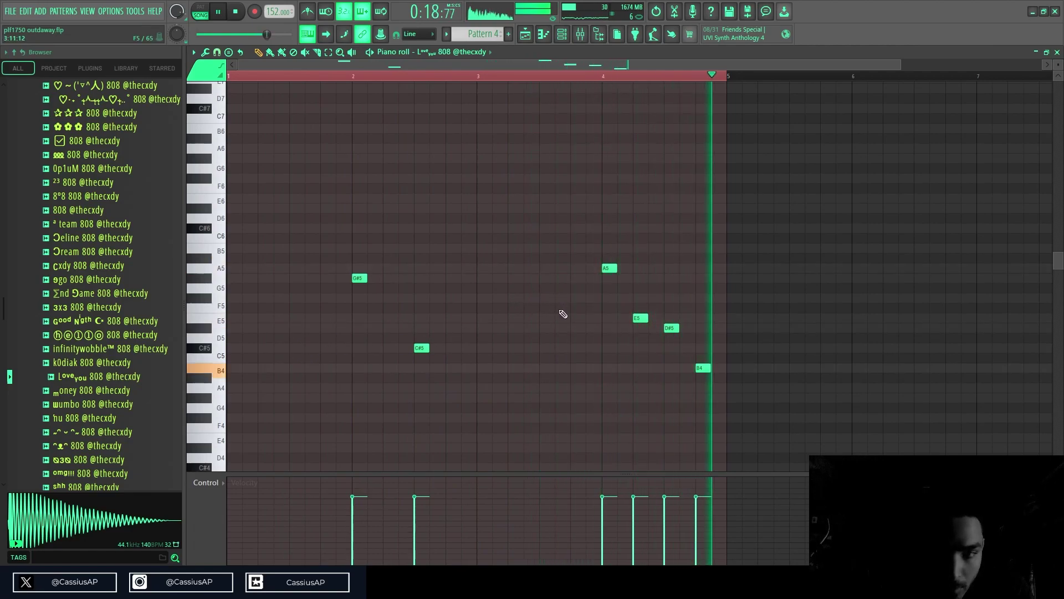
left_click_drag(775, 407, 372, 239)
left_click_drag(812, 414, 311, 248)
- Set the ZENOLOGY #5 channel to factory preset 031 Clean Me
left_click(525, 34)
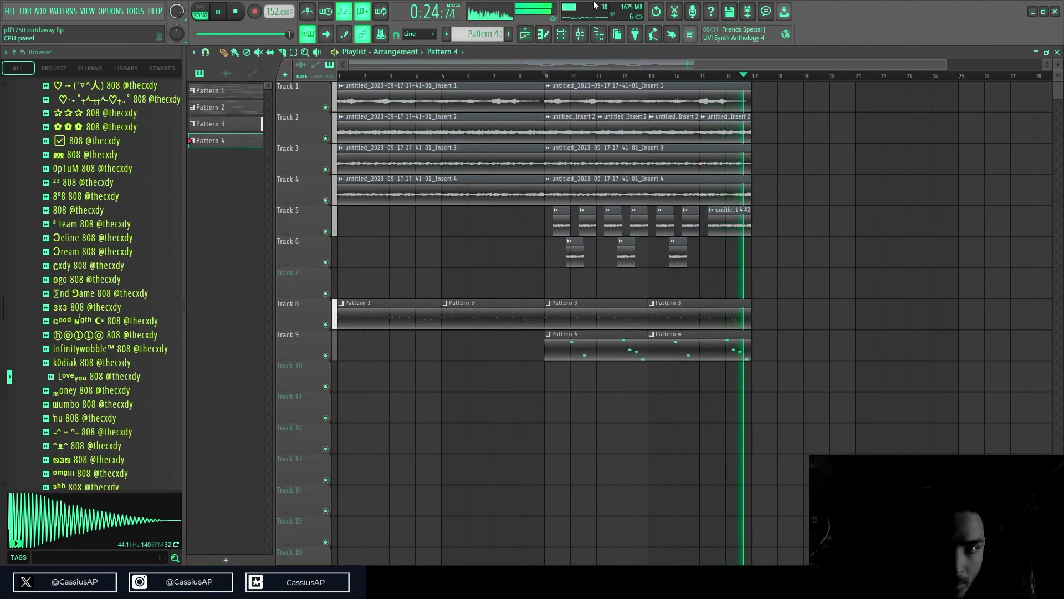
key("F9")
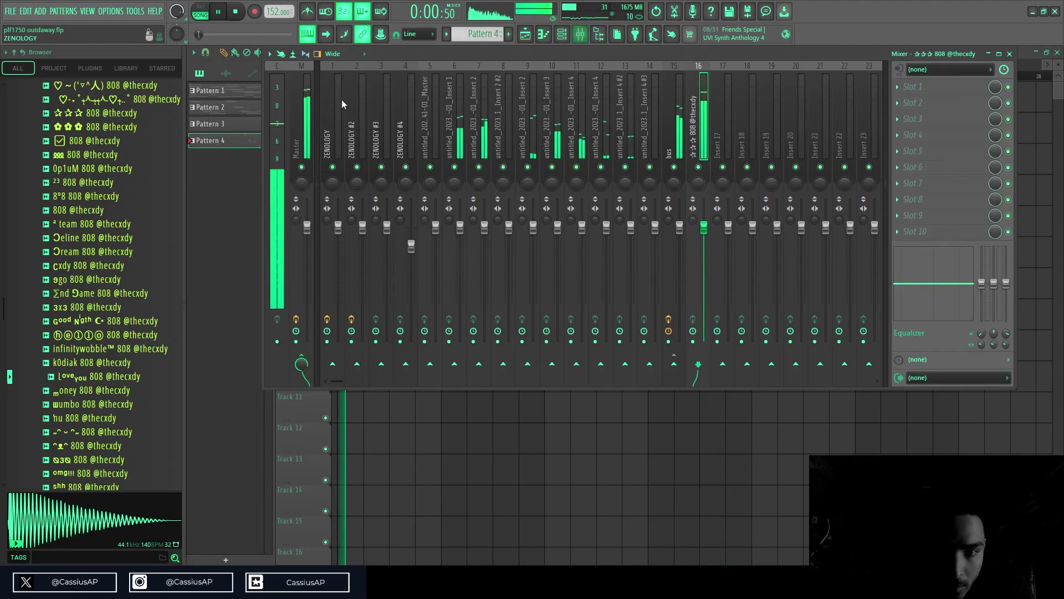
left_click(570, 36)
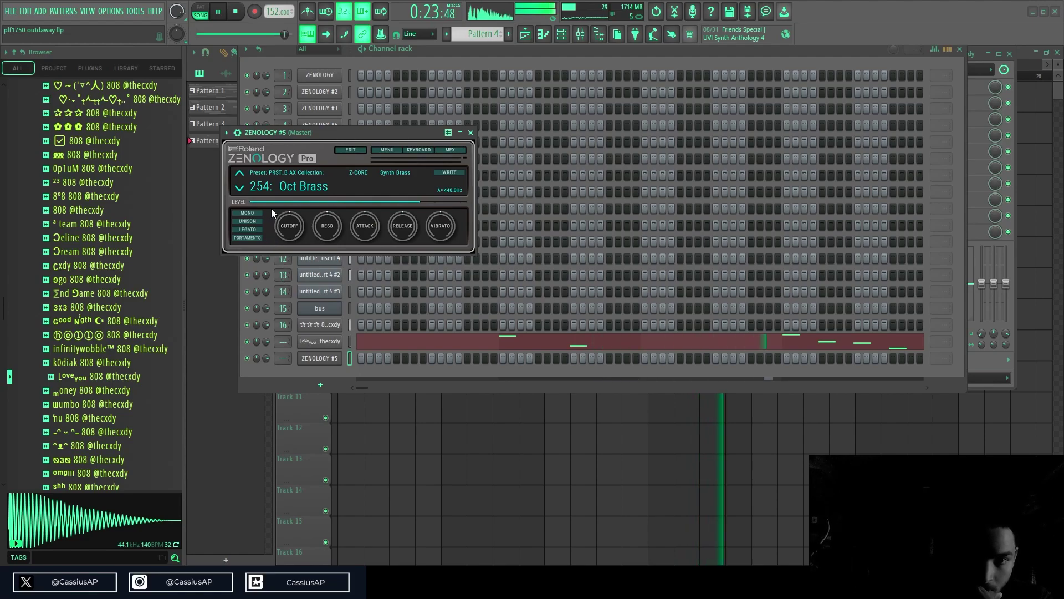
left_click(271, 188)
left_click(271, 190)
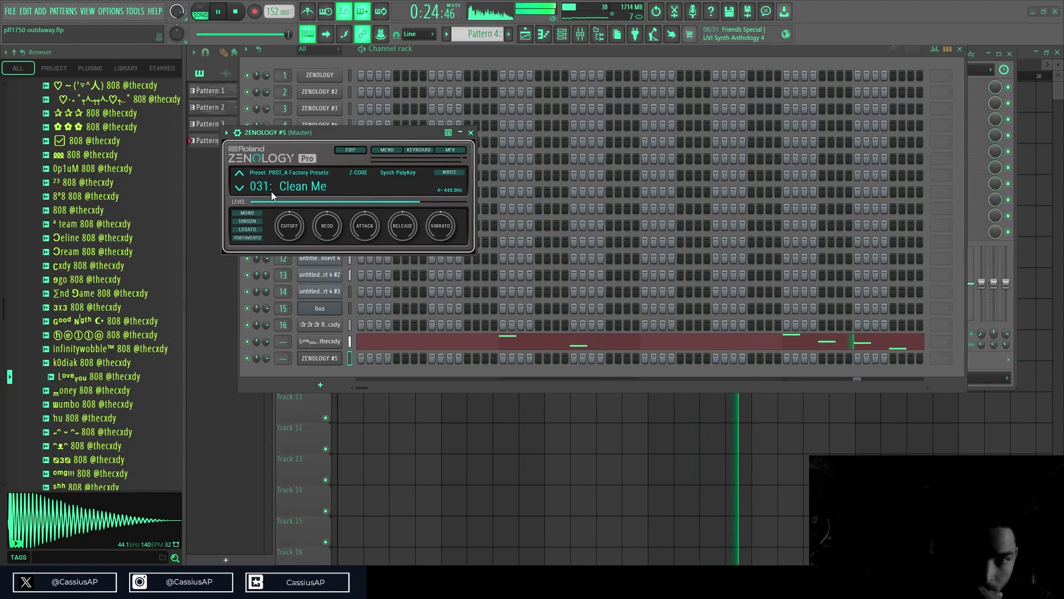
- In Pattern 4's ZENOLOGY #5 piano roll, add four-step notes in bar 2: G#5 at 2:01, A5 at 2:05 and G#5 at 2:09
left_click(347, 366)
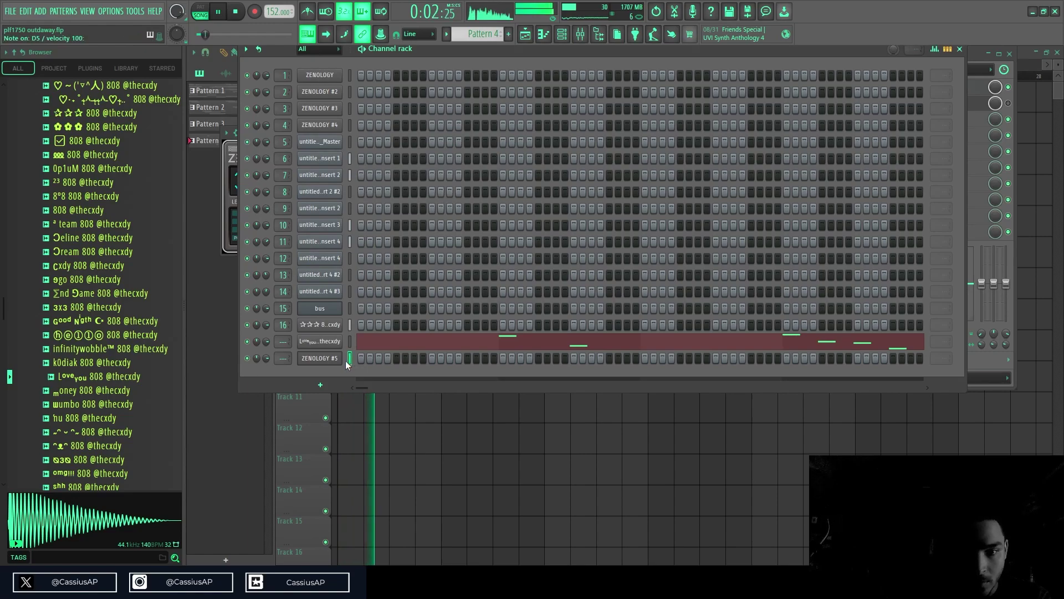
key("F7")
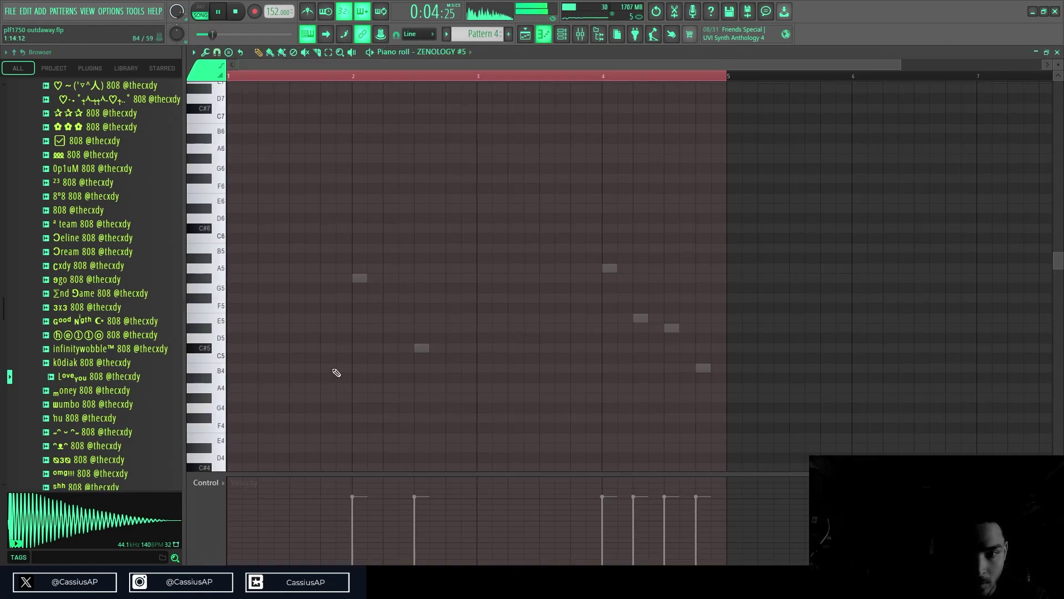
scroll(252, 356, "down", 1)
scroll(245, 363, "up", 4)
key("space")
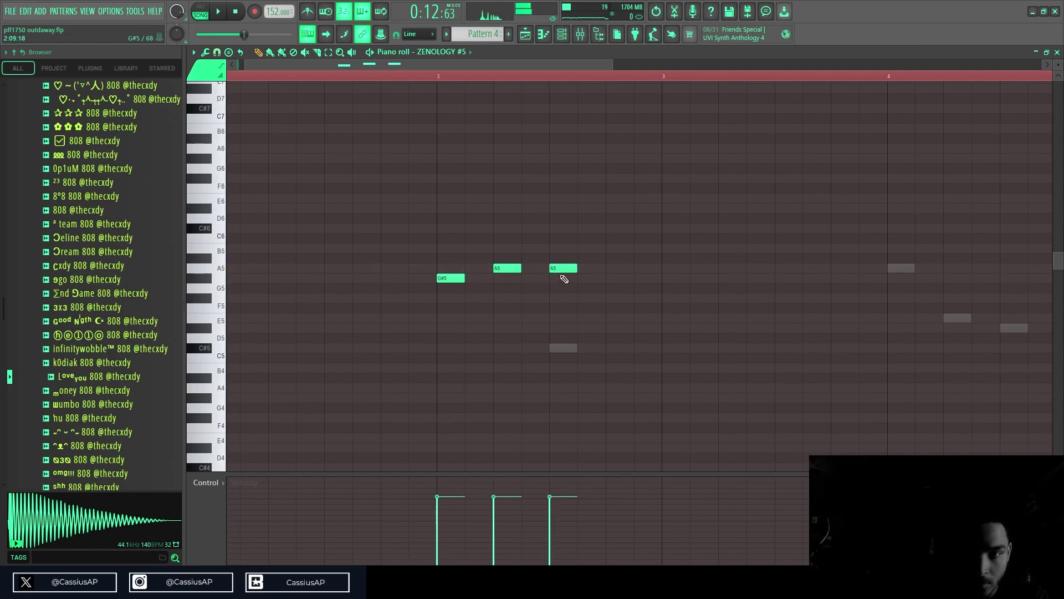
key("space")
key("ctrl+a")
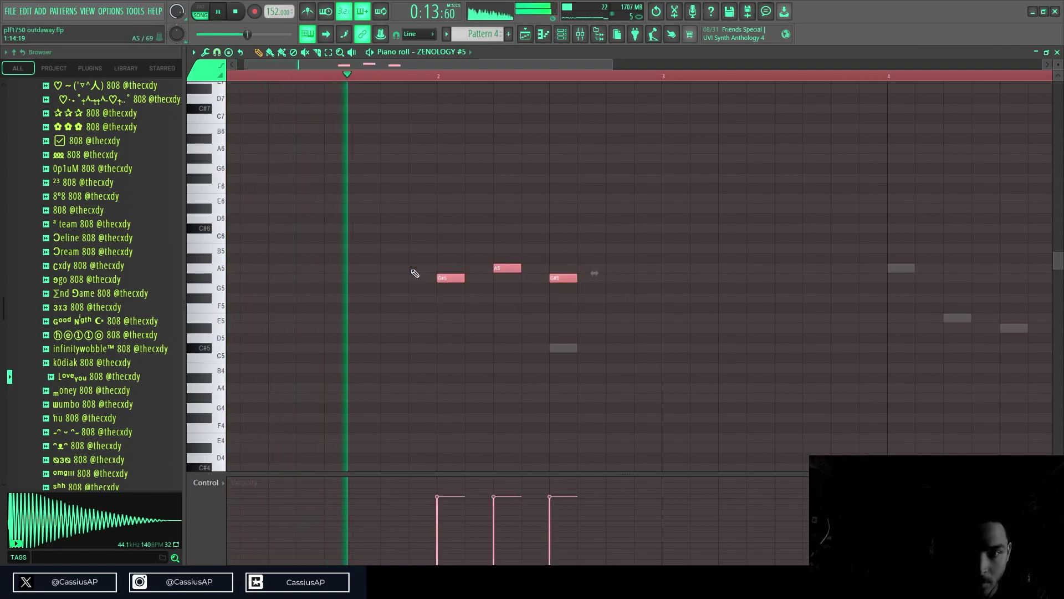
left_click_drag(469, 278, 492, 280)
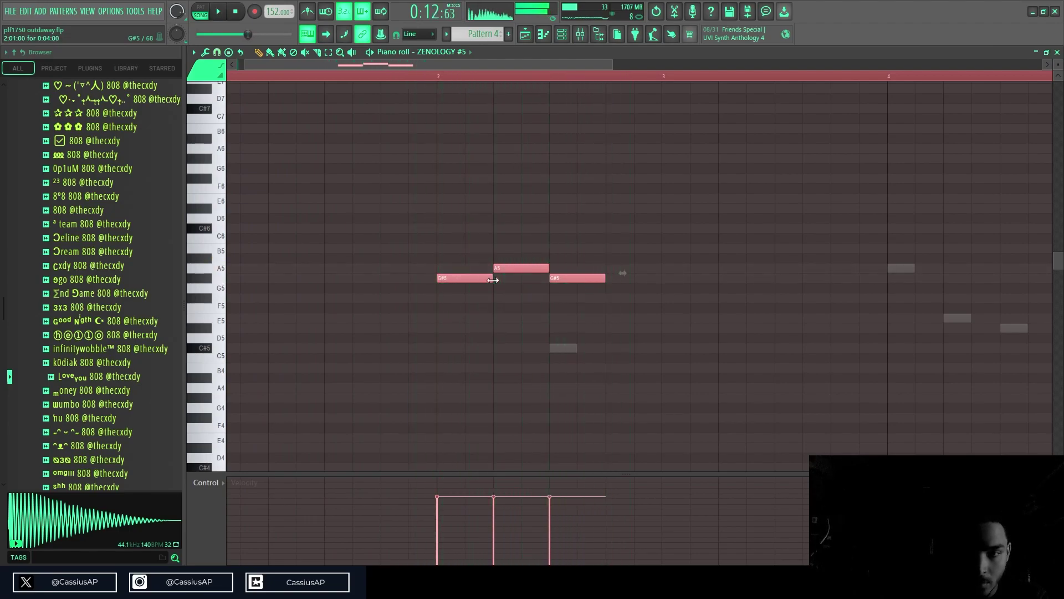
- Start the last G#5 at 2:07, extend it to the end of bar 2, and shorten the A5 to two steps
left_click(540, 288, "ctrl")
left_click_drag(559, 282, 651, 280)
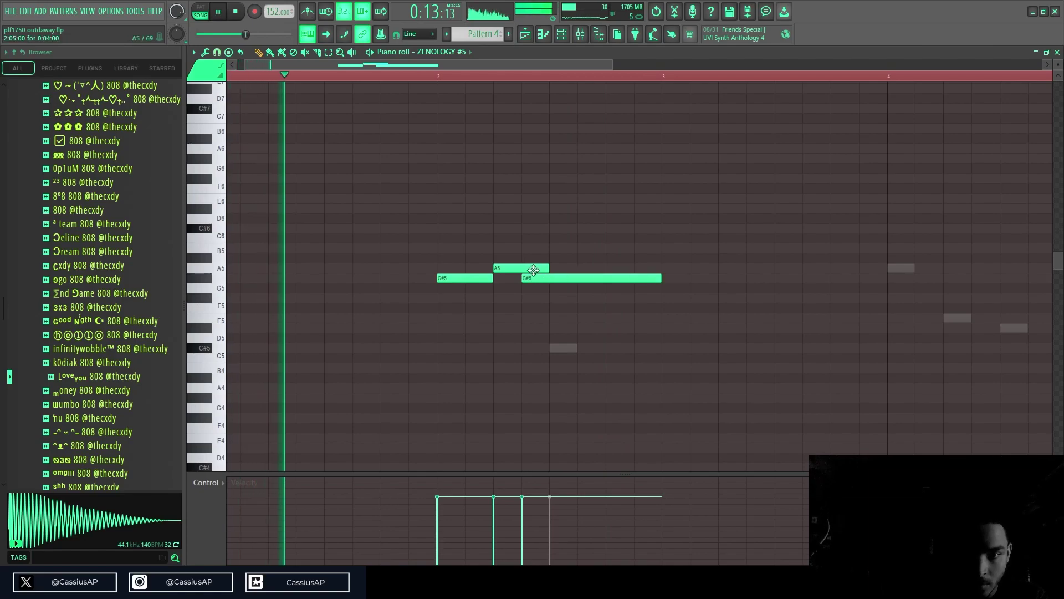
left_click(572, 270)
right_click(572, 270)
left_click_drag(547, 268, 521, 268)
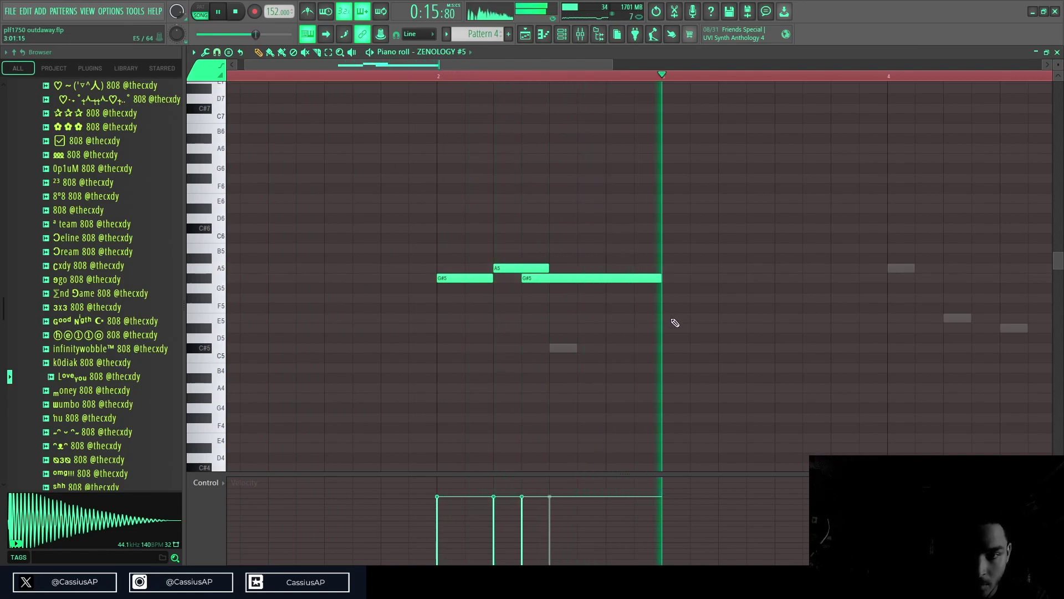
left_click_drag(593, 309, 445, 233, "ctrl")
key("ctrl+l")
- Duplicate the three-note ZENOLOGY #5 phrase into bar 4 and change the copied notes to A5, G#5 and F#5, in that order
key("space")
key("space")
scroll(489, 268, "down", 3)
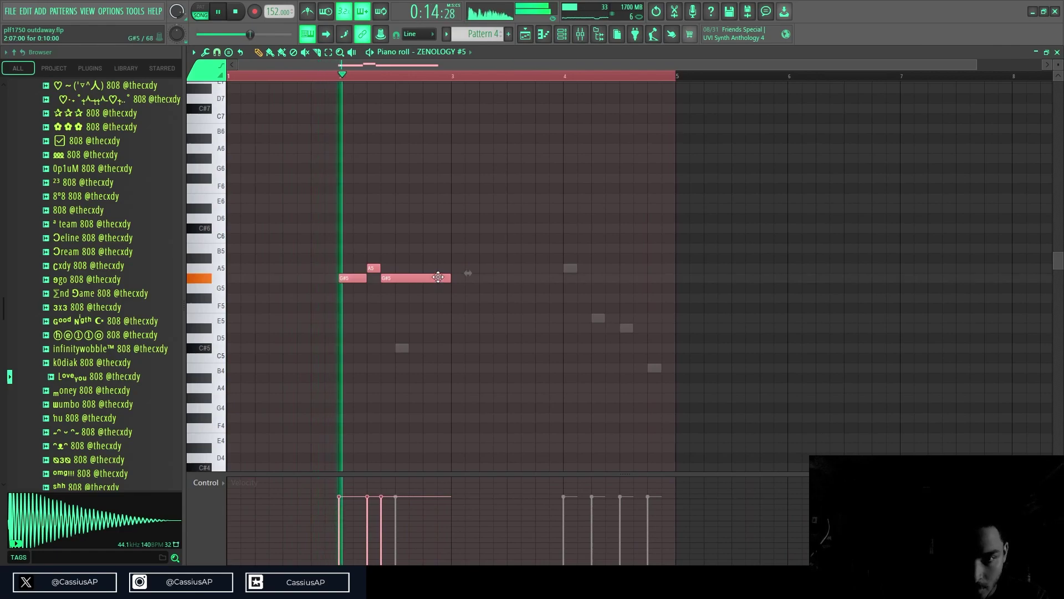
key("ctrl+b")
left_click(575, 275, "ctrl")
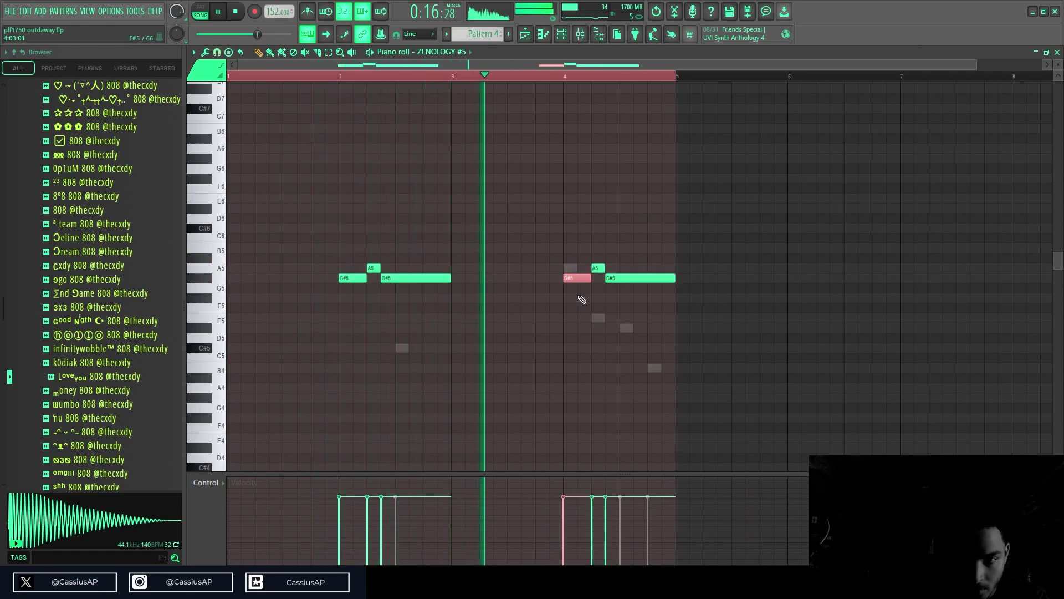
key("shift+Up")
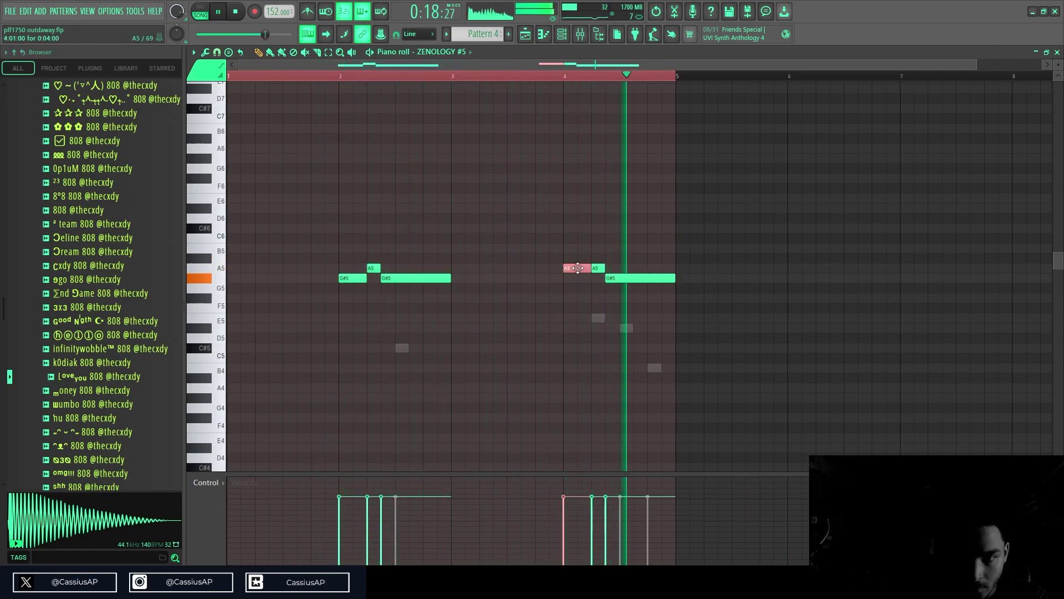
left_click_drag(598, 269, 608, 298)
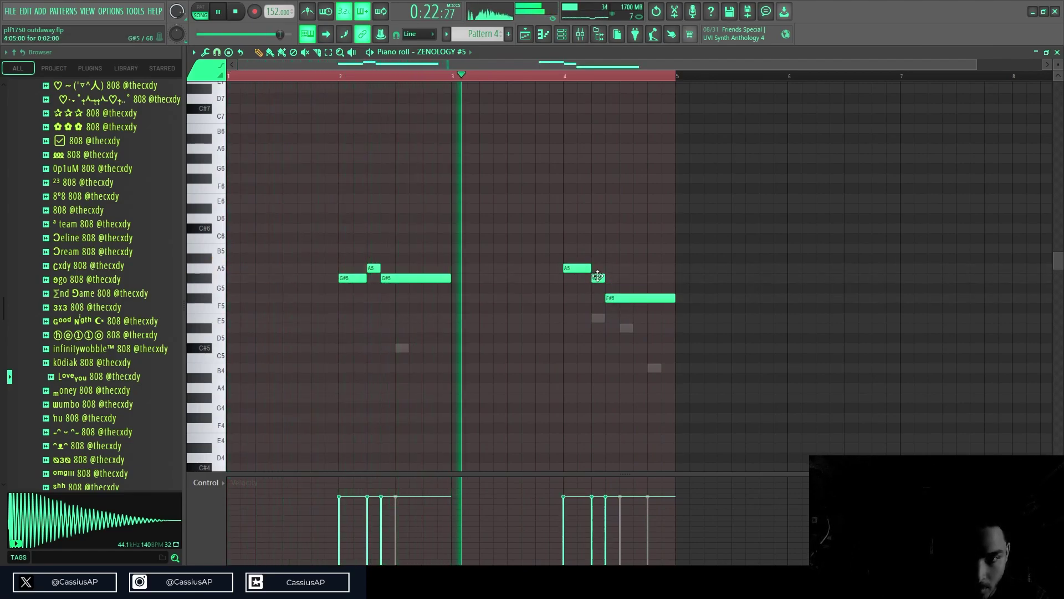
- Try adding an E5 at 4:13 and a 12-step C#5 at the start of bar 1
left_click(637, 319)
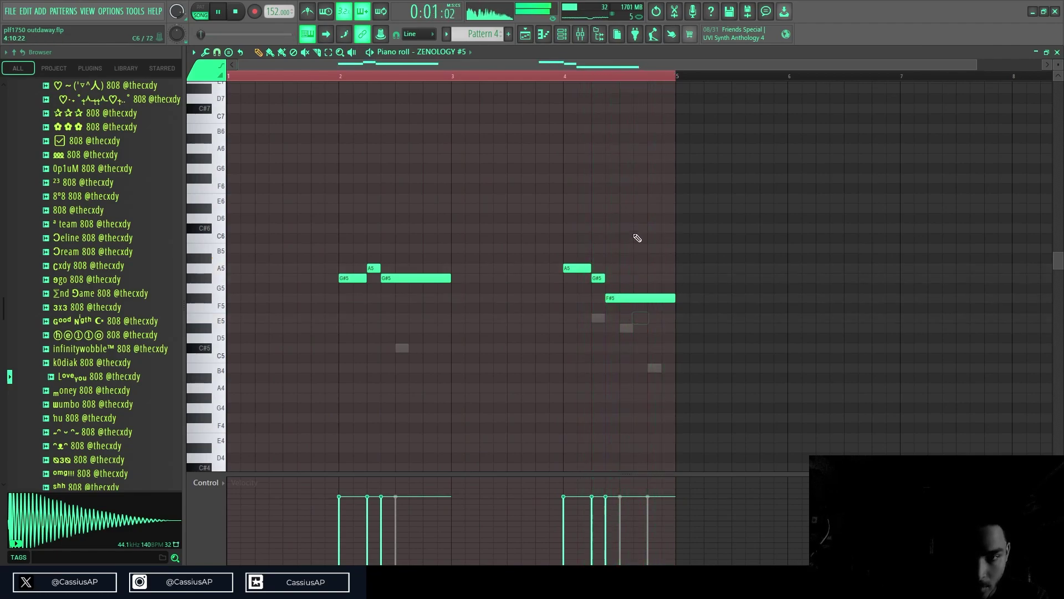
left_click(654, 318)
left_click(233, 317)
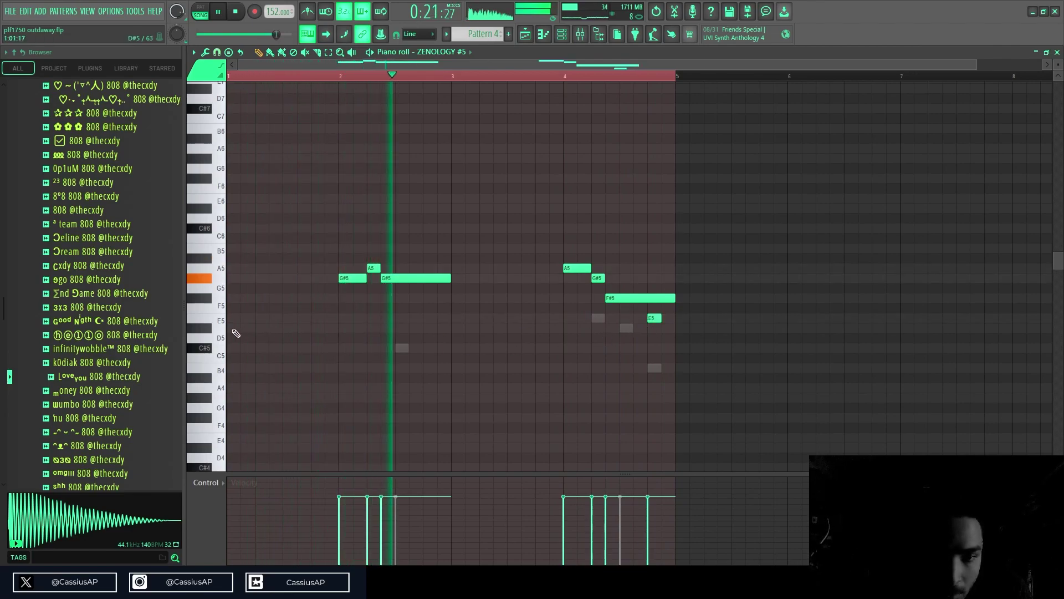
left_click_drag(234, 321, 307, 361)
key("space")
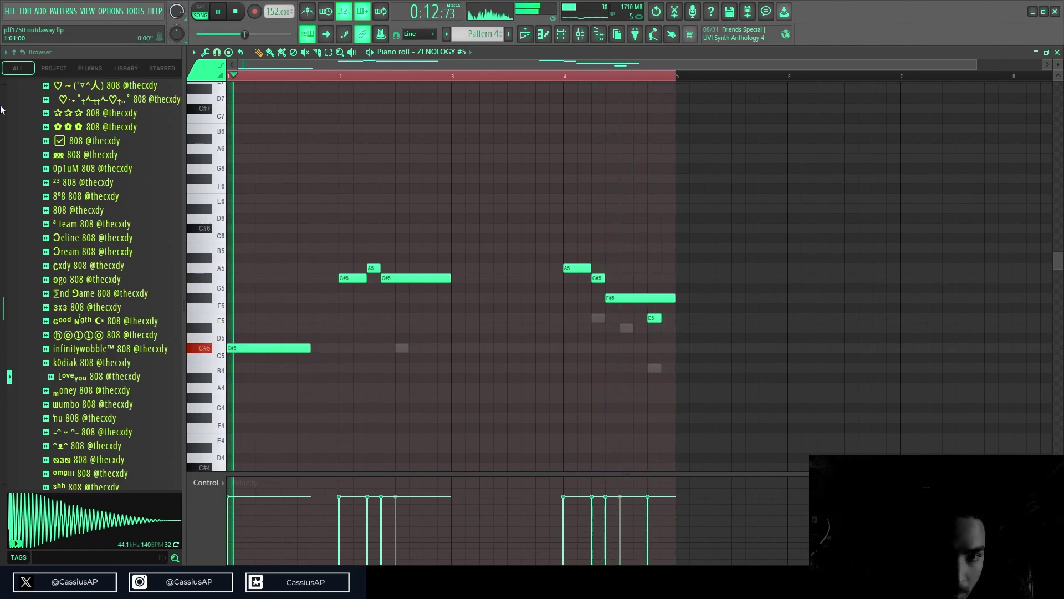
right_click(265, 347)
left_click_drag(660, 317, 647, 298)
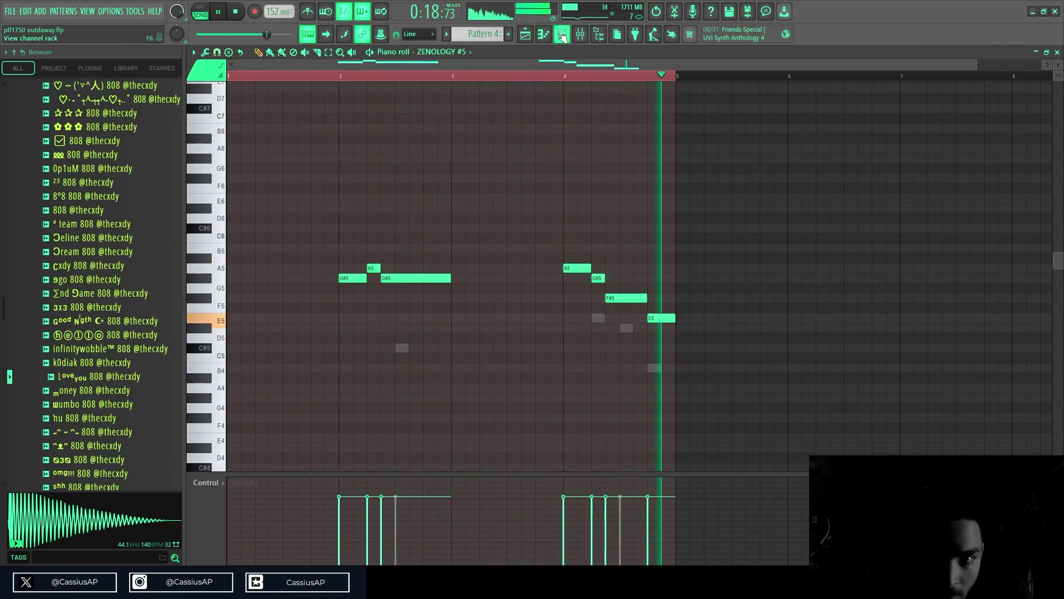
right_click(671, 320)
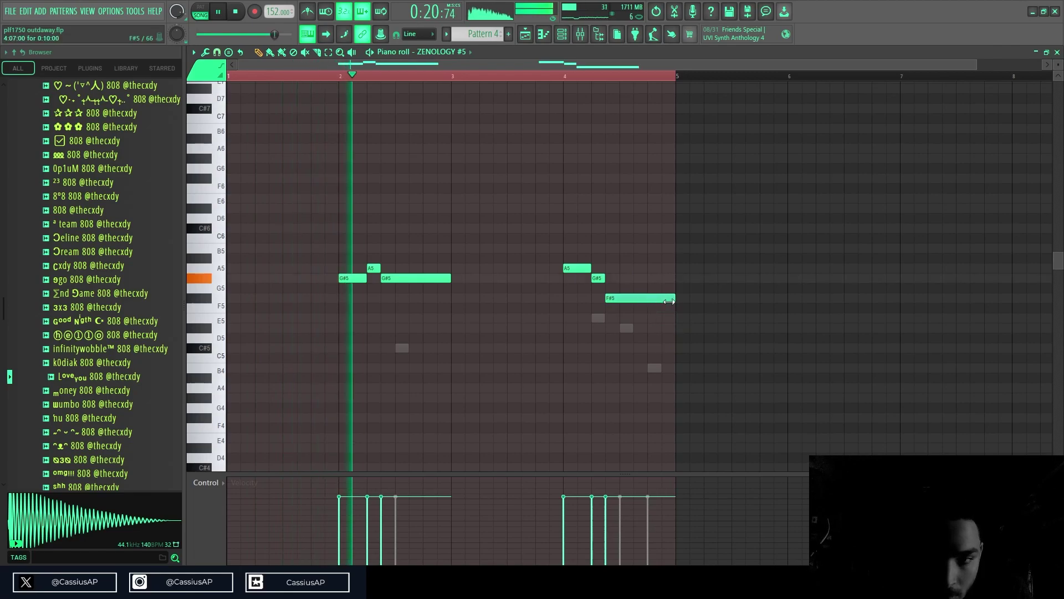
- Open ZENOLOGY #5 and audition its Factory Synth PolyKey presets one by one from 031 Clean Me through 038 AX Analog Dream
key("F6")
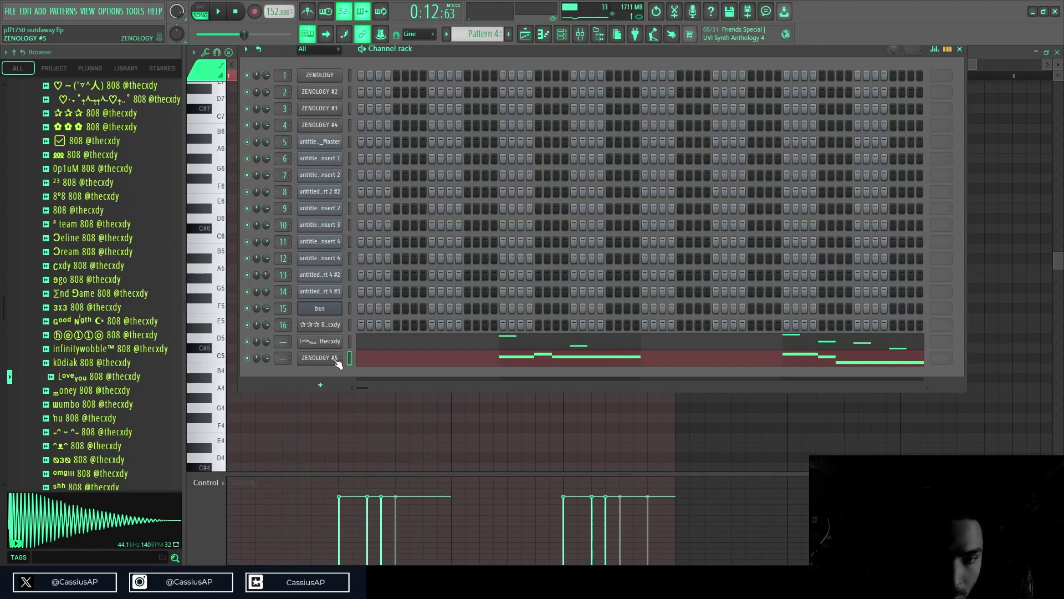
left_click(333, 358)
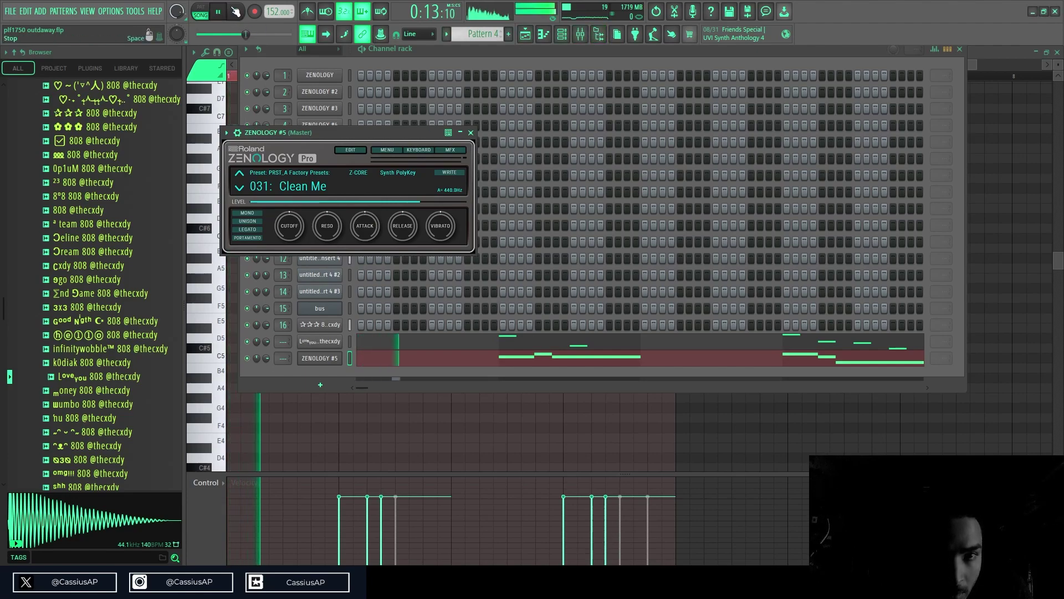
left_click(240, 188)
left_click(240, 189)
left_click(239, 189)
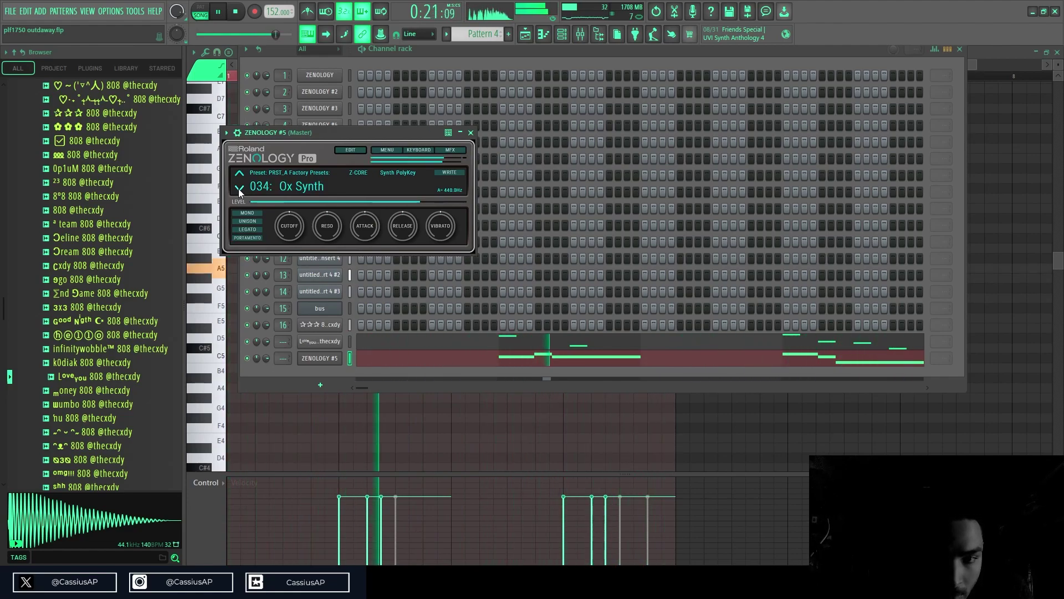
left_click(239, 189)
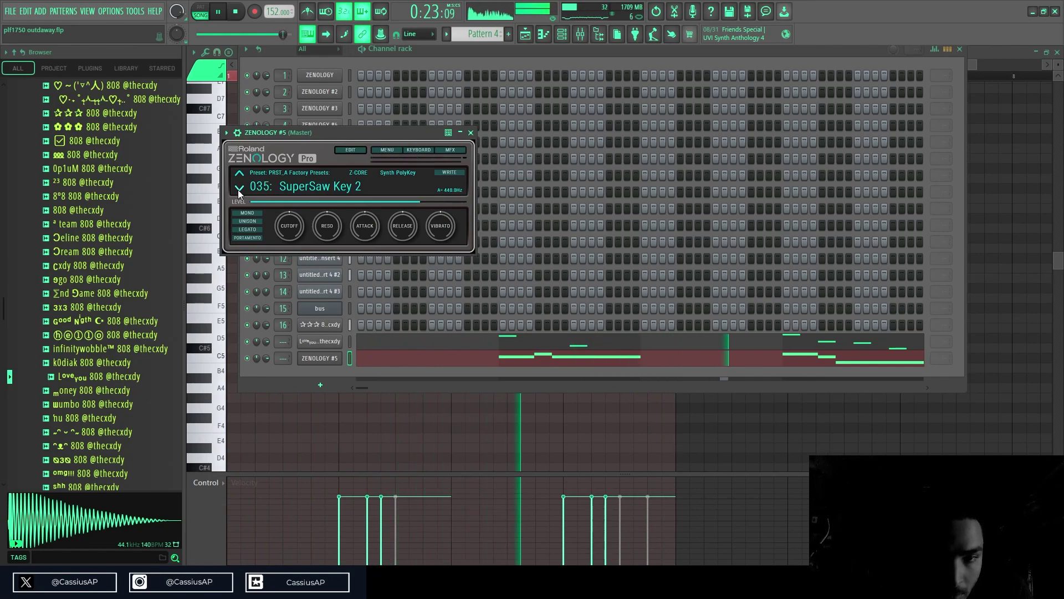
left_click(239, 189)
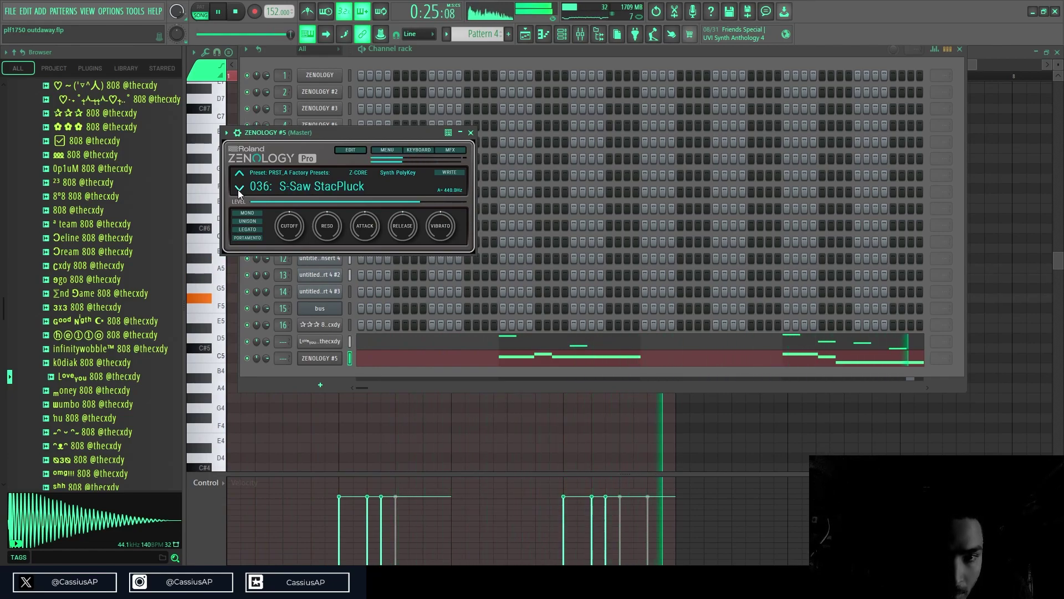
left_click(239, 189)
left_click(239, 189)
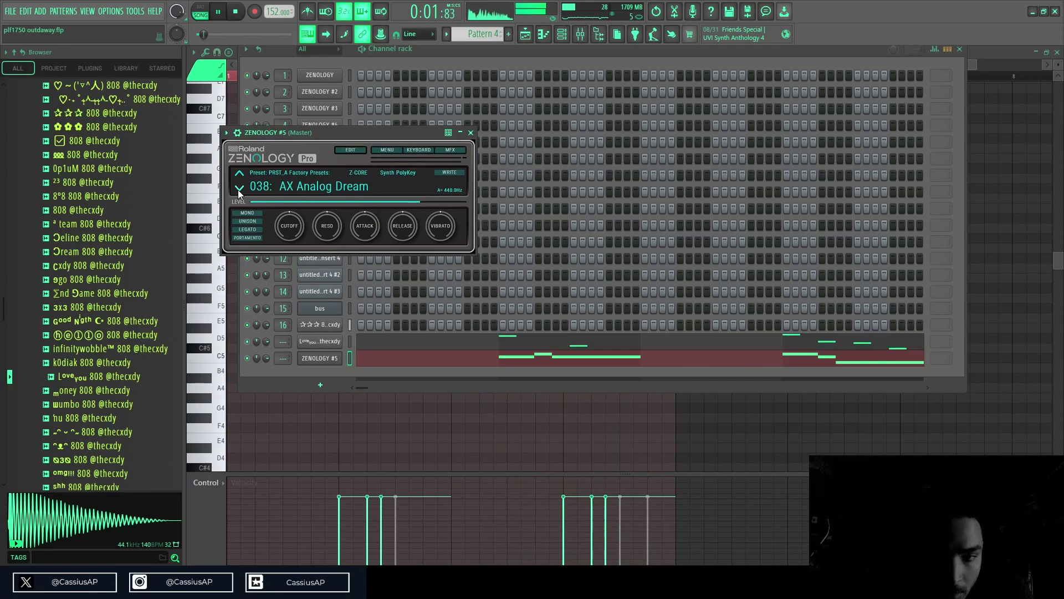
- Loop playlist bars 9 to 16 and audition ZENOLOGY #5's AX Collection presets Filter Env Key, Round SQR, Poly Synth 2 and Poly Synth 3
left_click(396, 60)
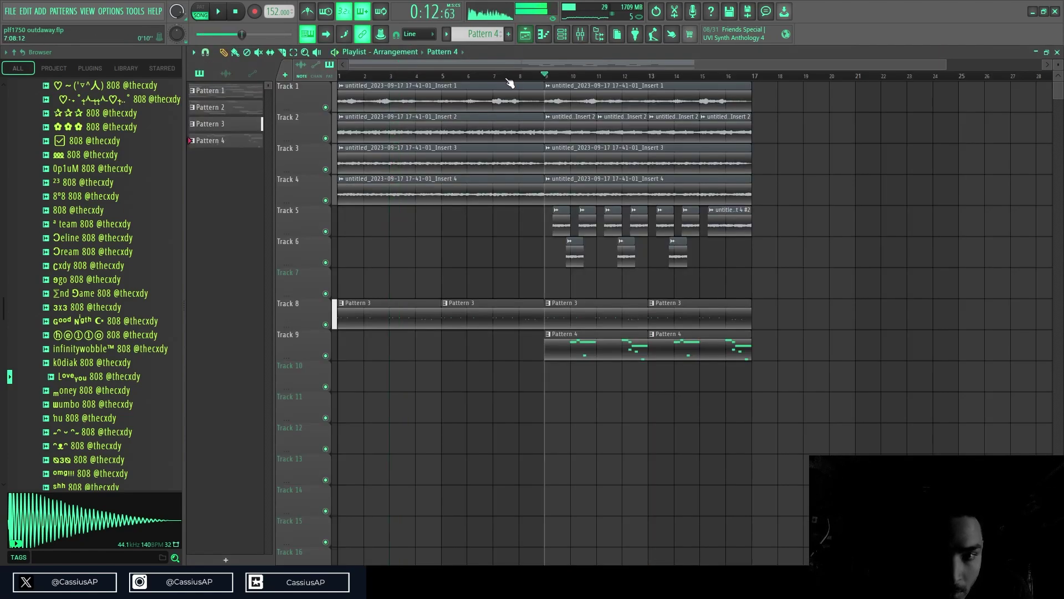
left_click_drag(947, 65, 702, 93)
key("F6")
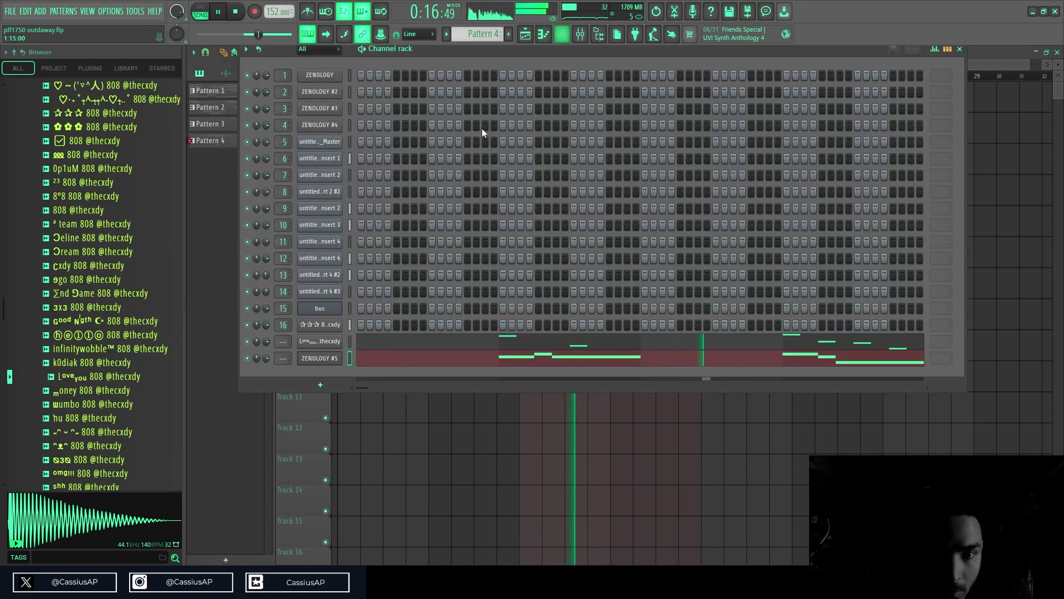
left_click(325, 359)
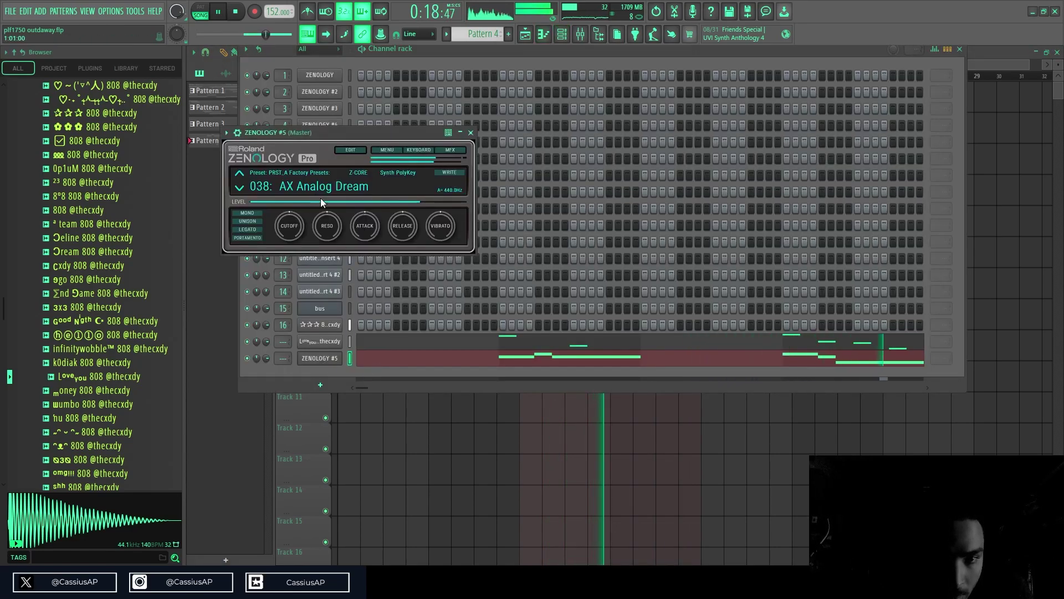
left_click(285, 281)
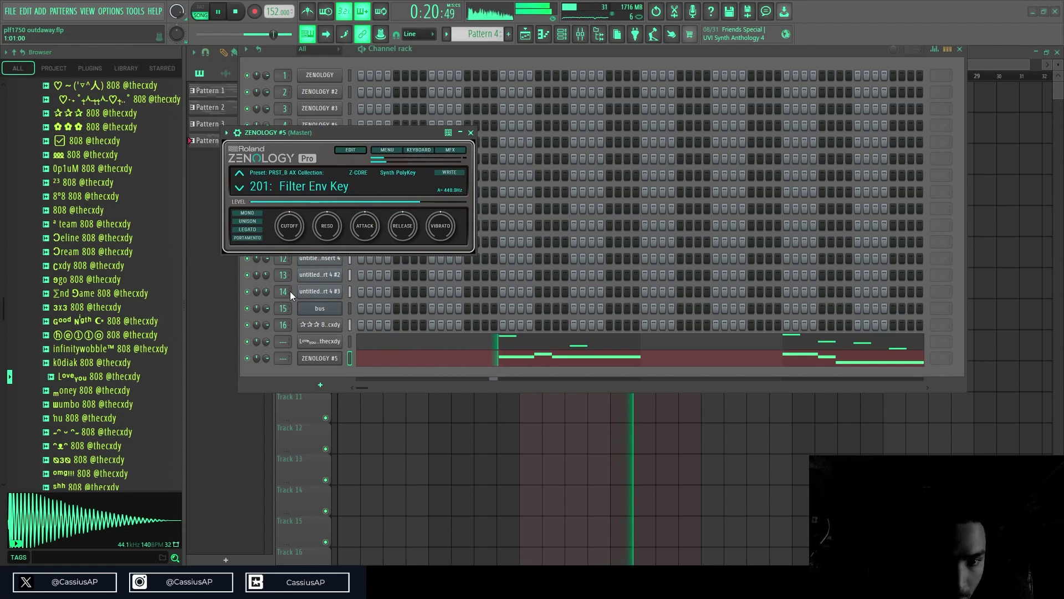
left_click(284, 308)
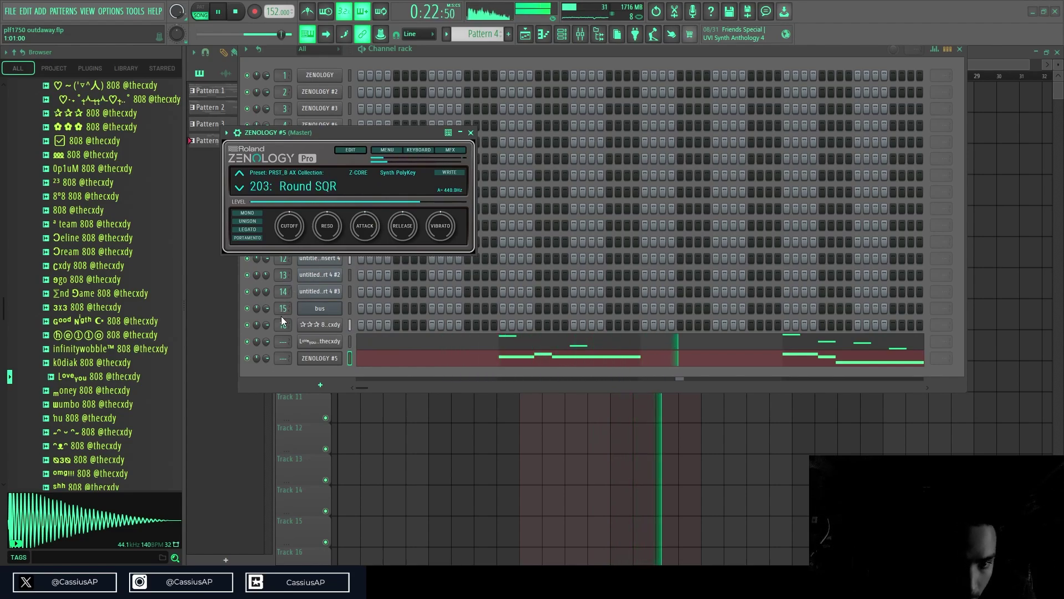
left_click(283, 327)
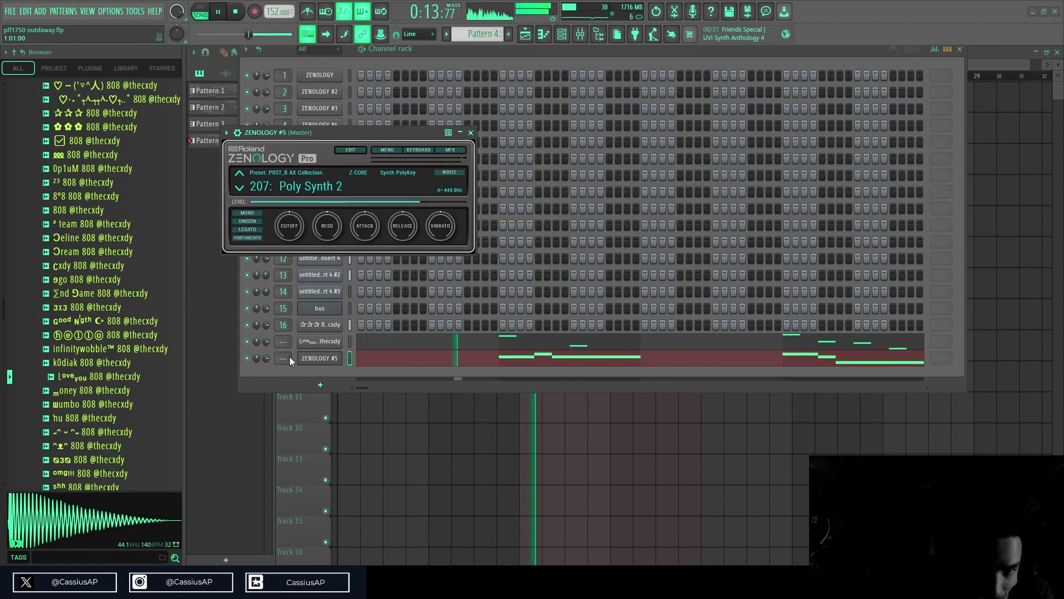
left_click(284, 341)
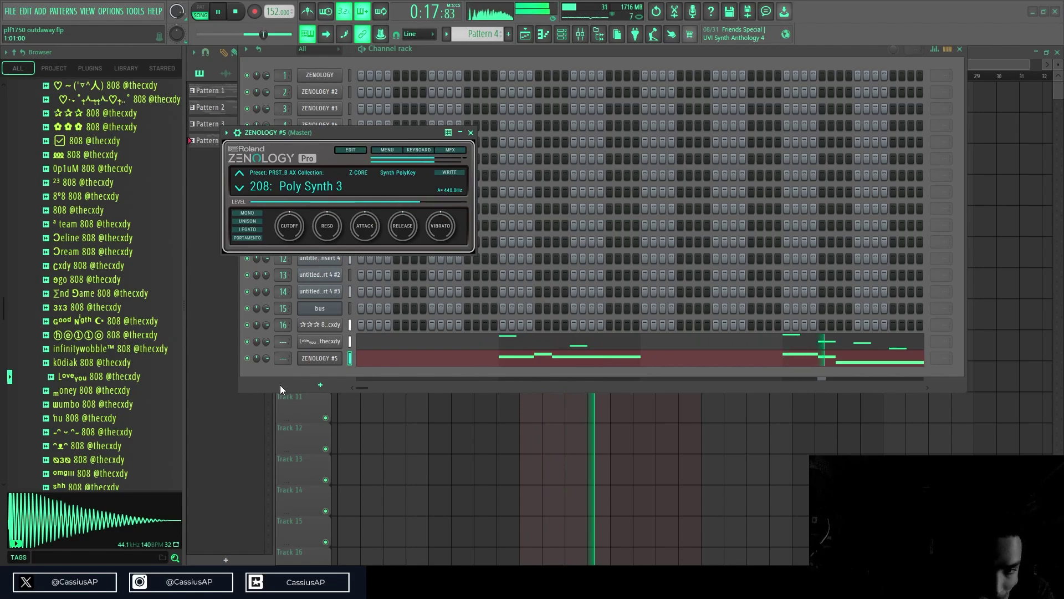
- Audition the PolyKey presets SL-JP8 2, SL-JP8 1, AX Vintage Key, SL-JP8 17 and SL-Jn60Syn4 on ZENOLOGY #5
left_click(289, 369)
left_click(286, 385)
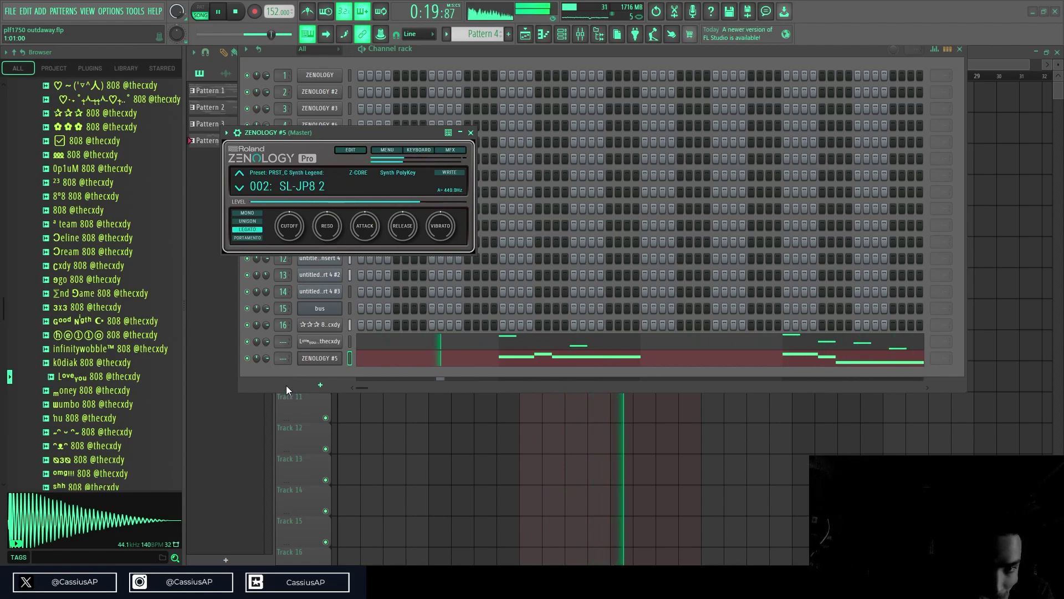
left_click(270, 382)
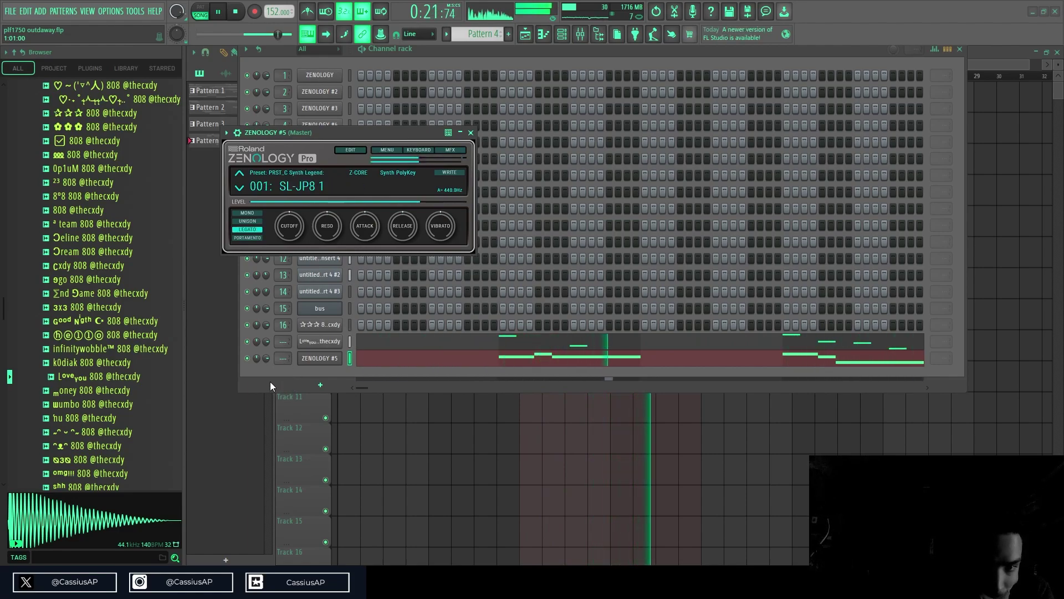
left_click(291, 362)
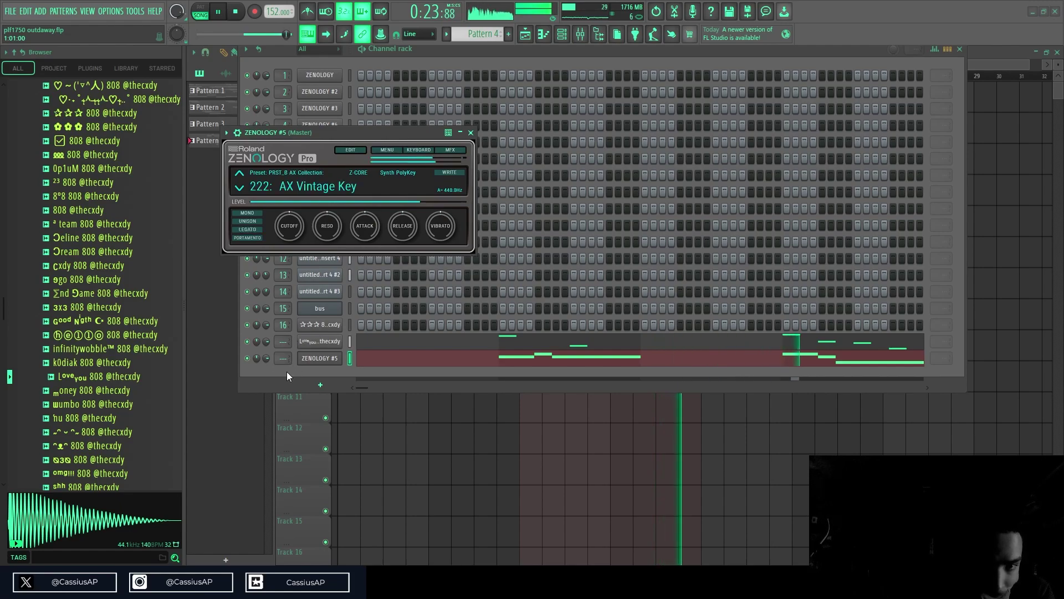
left_click(282, 367)
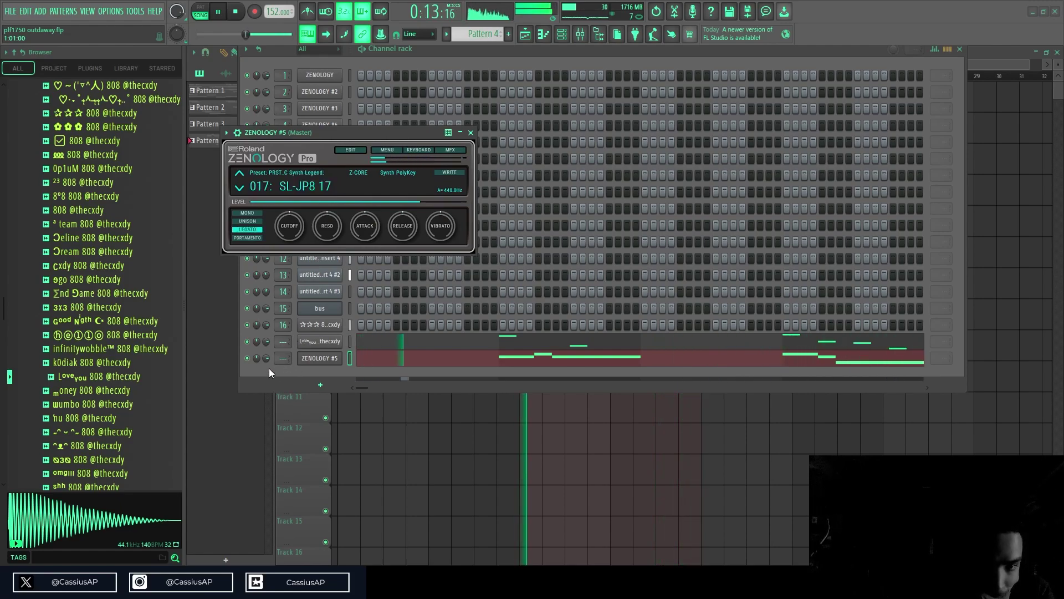
left_click(271, 364)
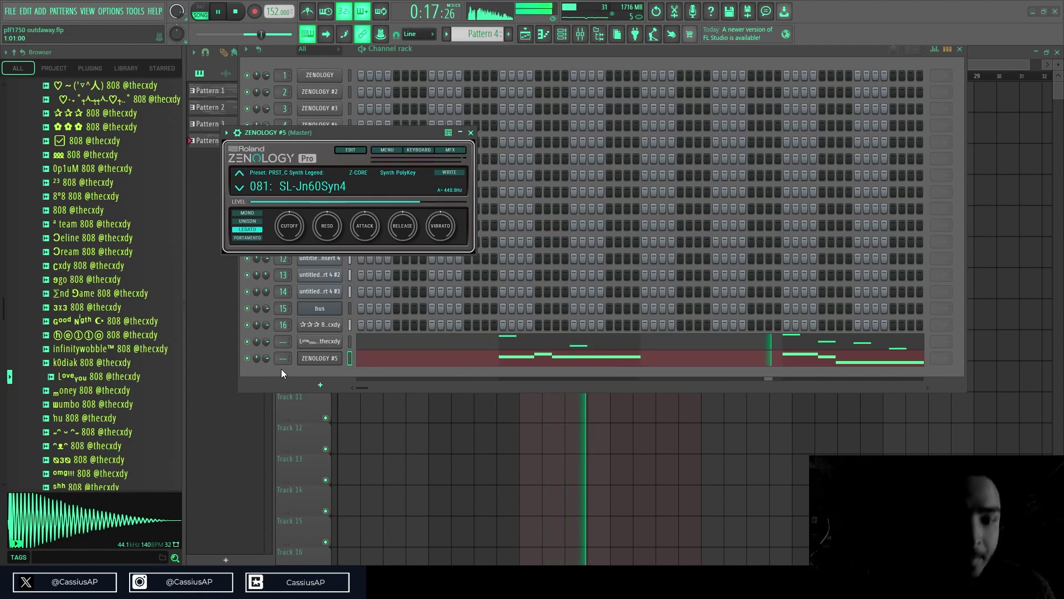
- Audition the Basic Synth presets 0349 Laserthroat and 0361 Poly Syn 7 on ZENOLOGY #5
left_click(281, 368)
left_click(270, 364)
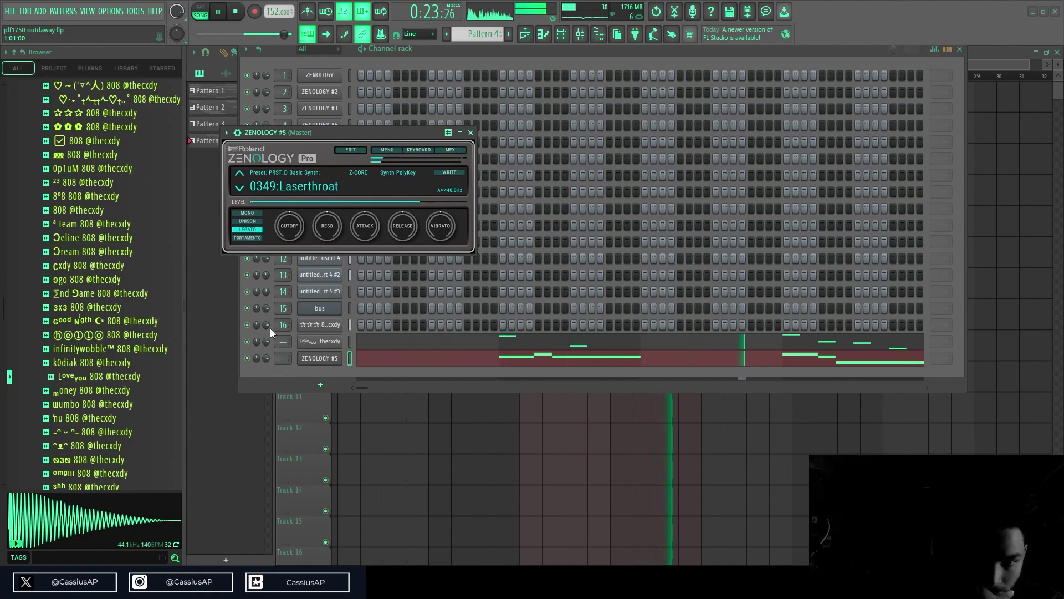
left_click(273, 348)
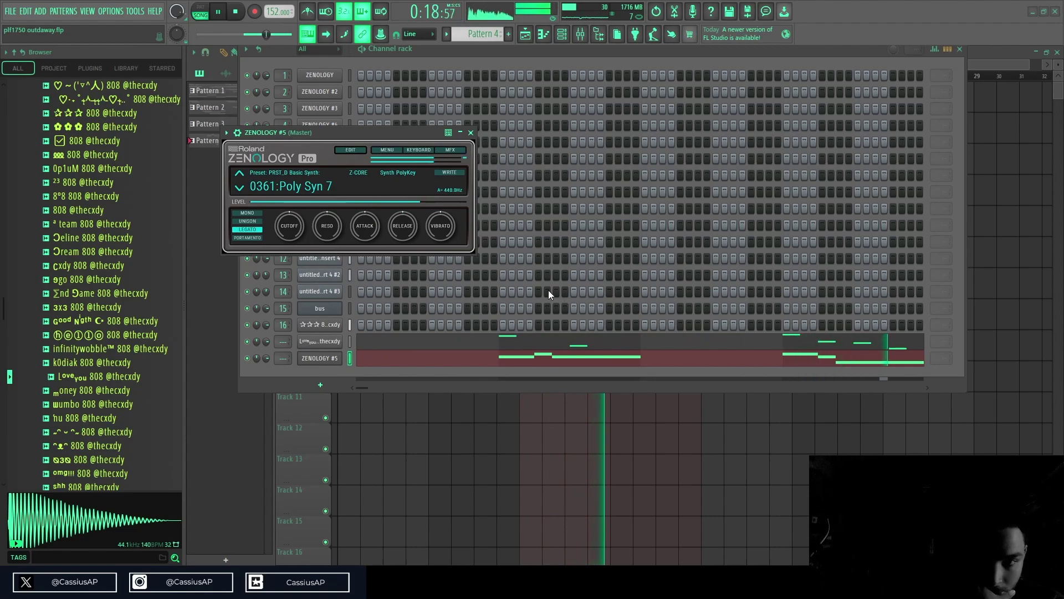
- Audition the AX Collection Vox/Choir presets Vox Noise, VP-330 Choir, AX Synth Voice and Angels Choir on ZENOLOGY #5
left_click(279, 250)
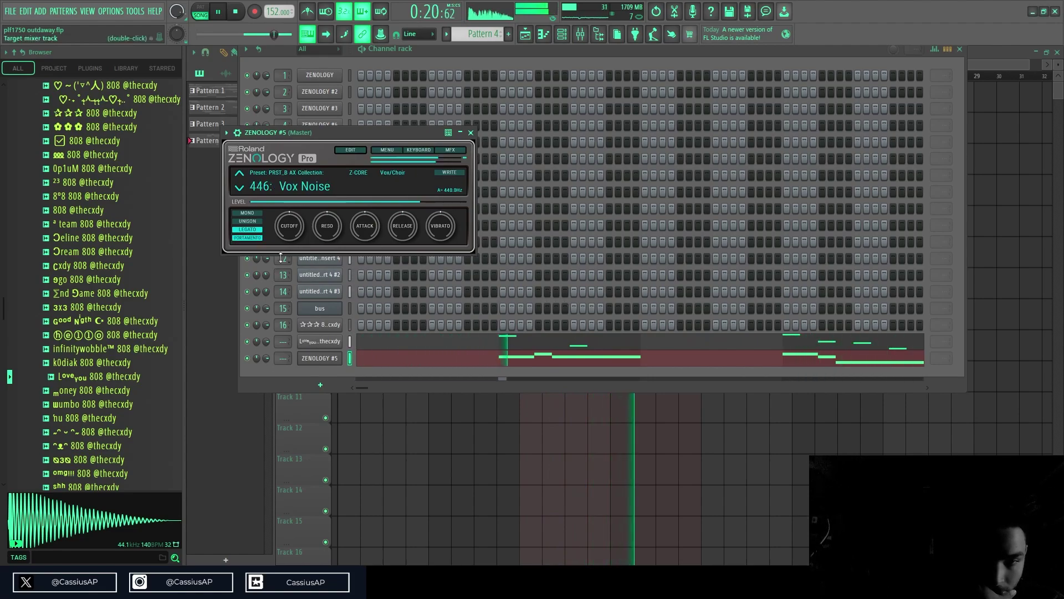
left_click(265, 217)
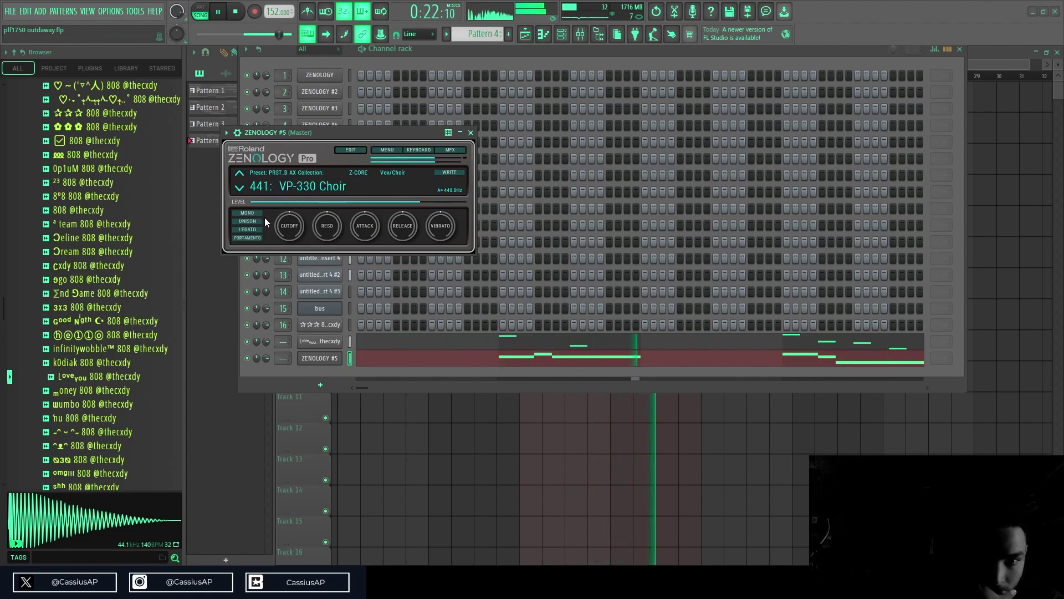
left_click(291, 205)
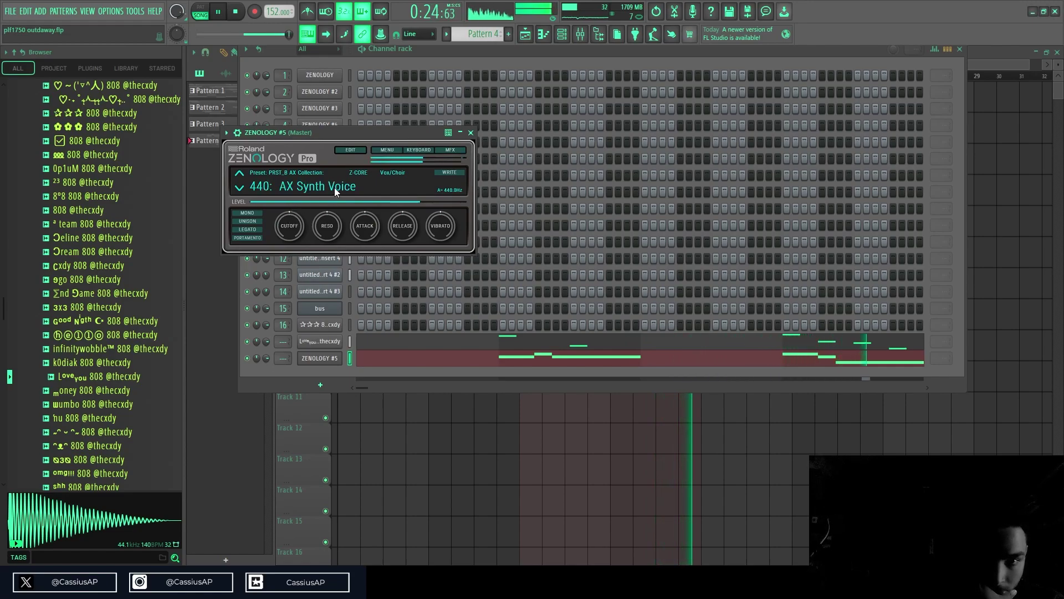
left_click(287, 152)
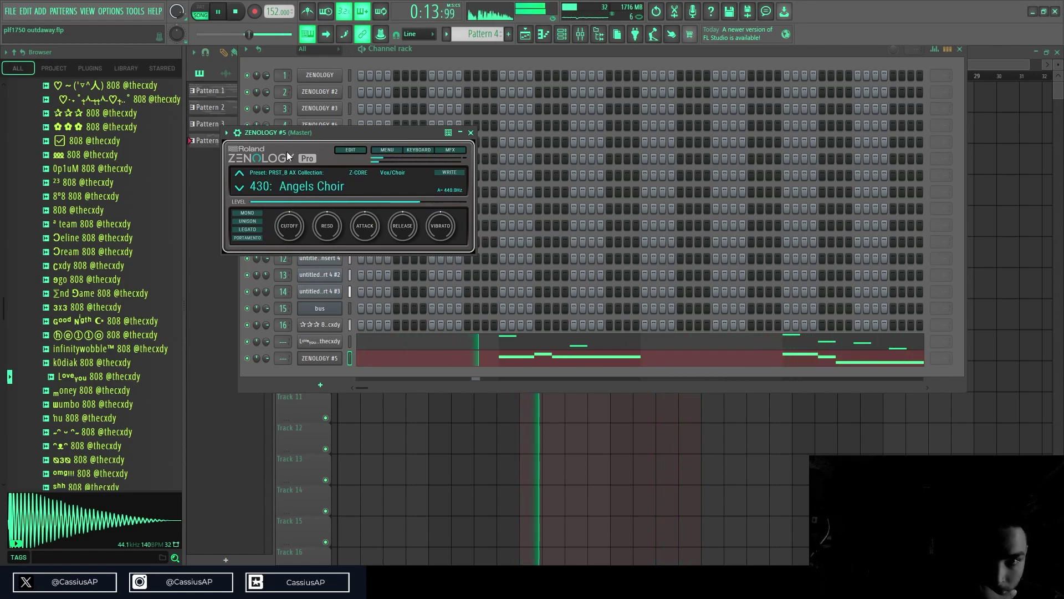
- Switch ZENOLOGY #5 to a Basic Synth Vox/Choir preset, trying 0255 VP-330 Chr, and return to the playlist
left_click(325, 362)
left_click(321, 360)
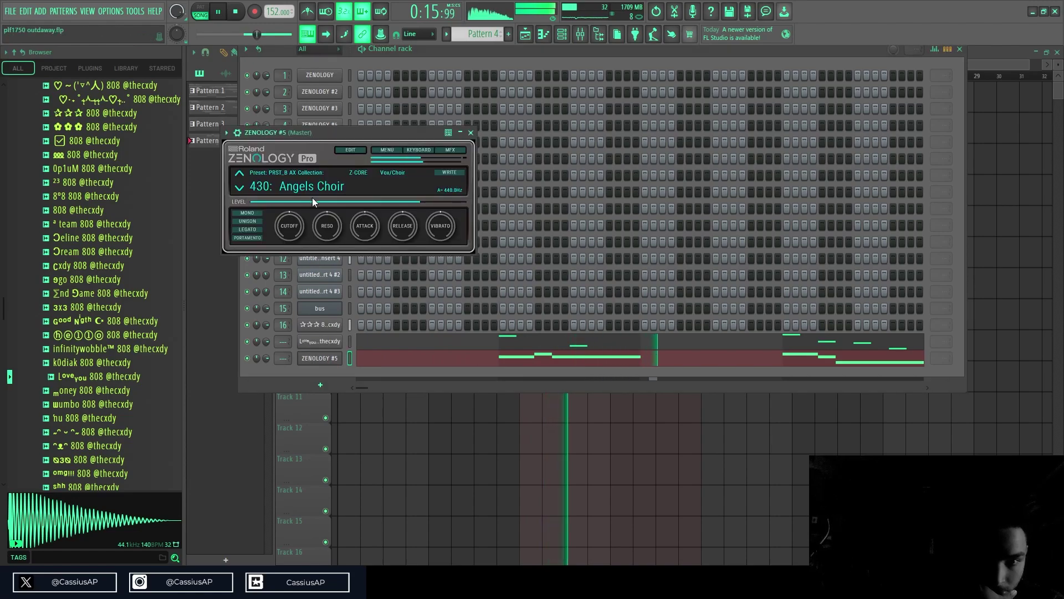
left_click(278, 339)
left_click(287, 358)
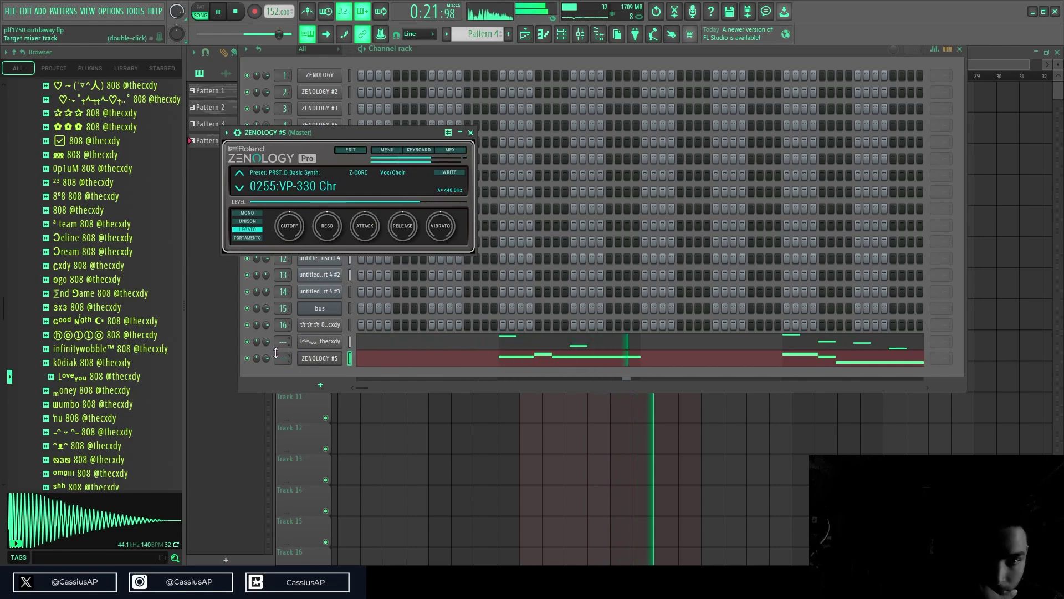
left_click(264, 358)
left_click_drag(359, 388, 523, 338)
left_click(531, 409)
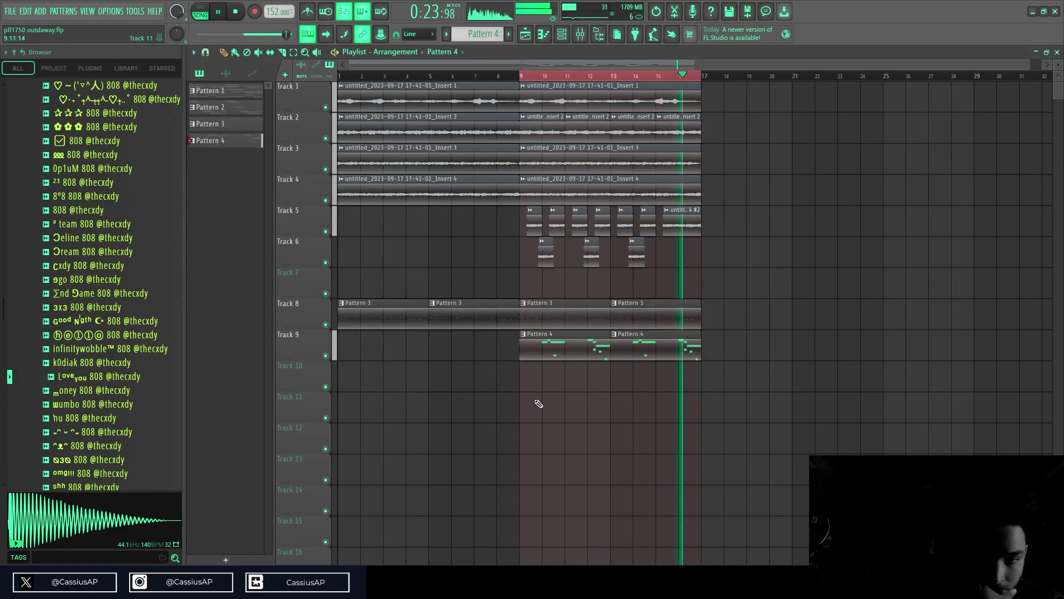
- Clear the loop range, shift Track 9's two Pattern 4 clips to start at bar 1, and keep only the second clip's last bar at bar 8
left_click_drag(384, 76, 199, 159)
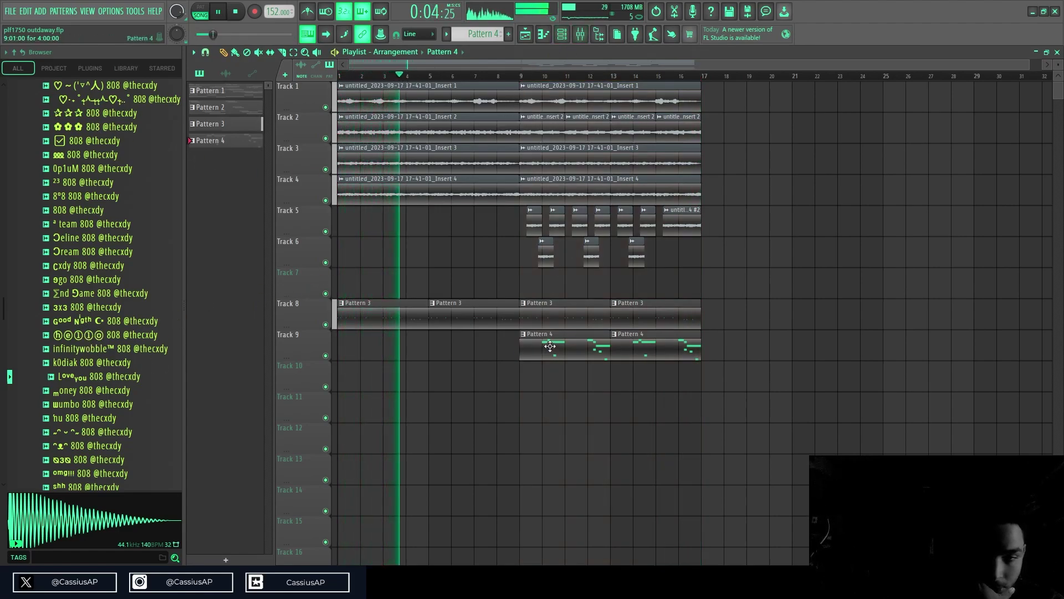
left_click_drag(644, 357, 383, 356)
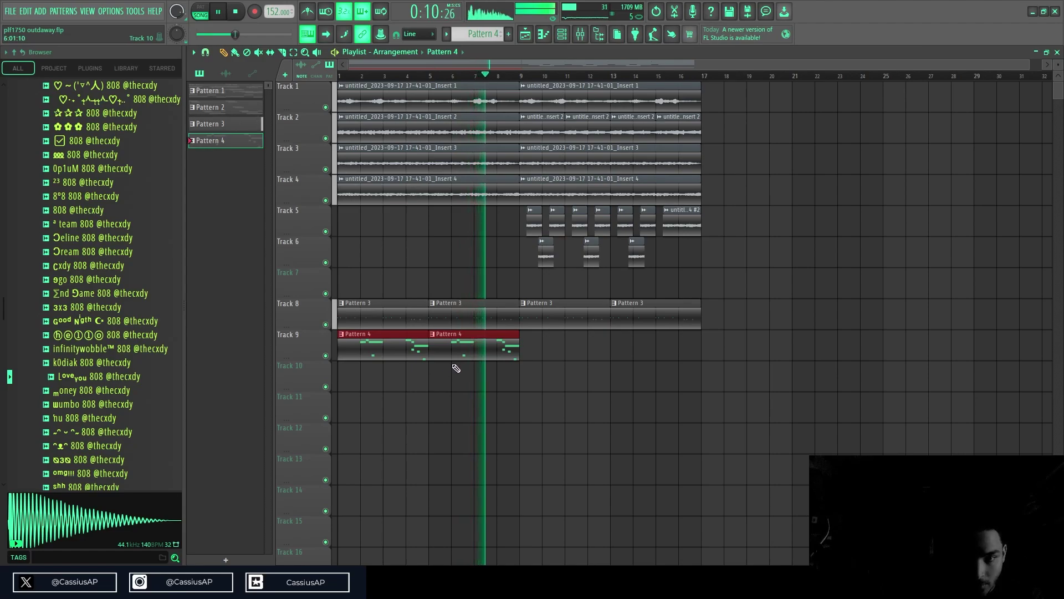
right_click(344, 357)
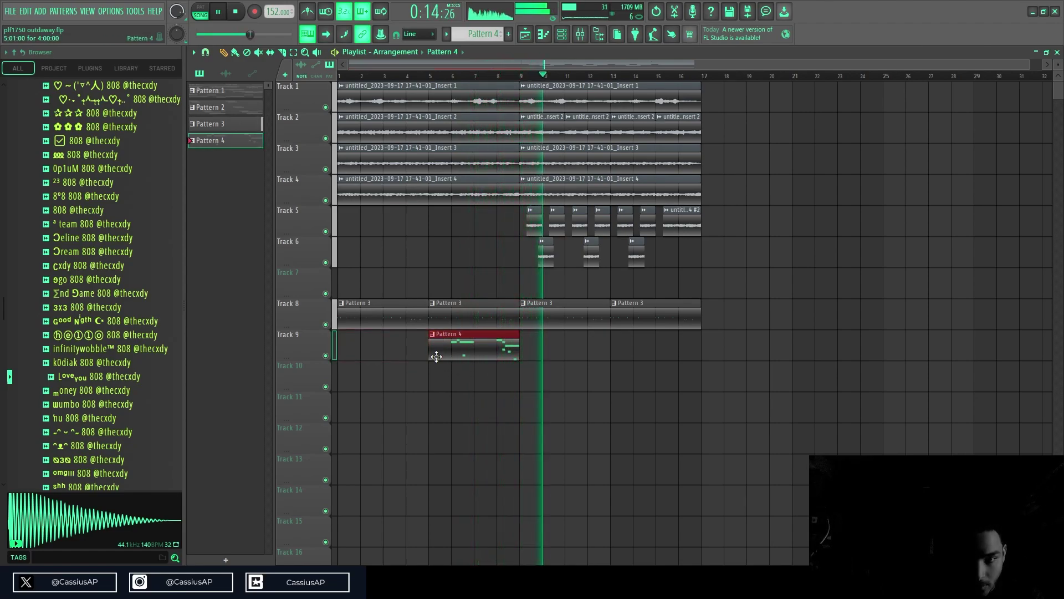
left_click_drag(431, 358, 497, 360)
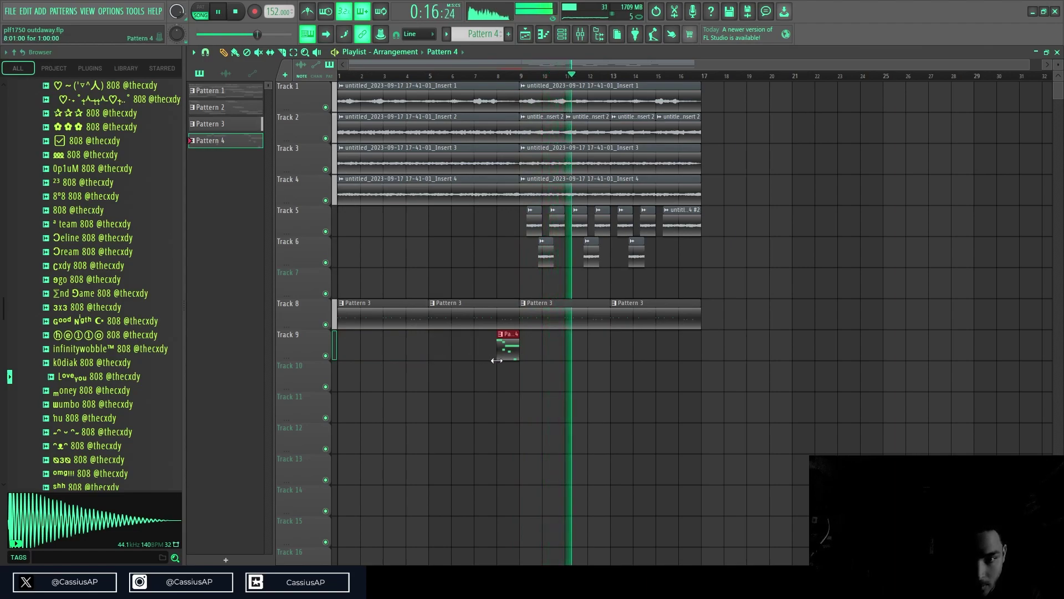
- Place copies of the one-bar Pattern 4 clip at bars 12, 16 and 4 on Track 9
left_click(593, 356)
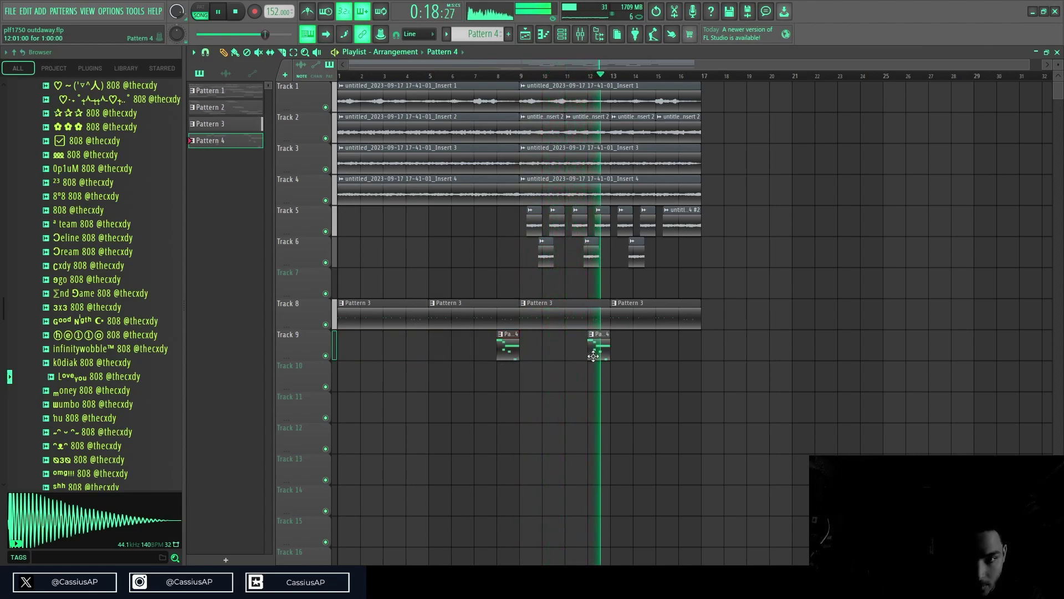
left_click(685, 357)
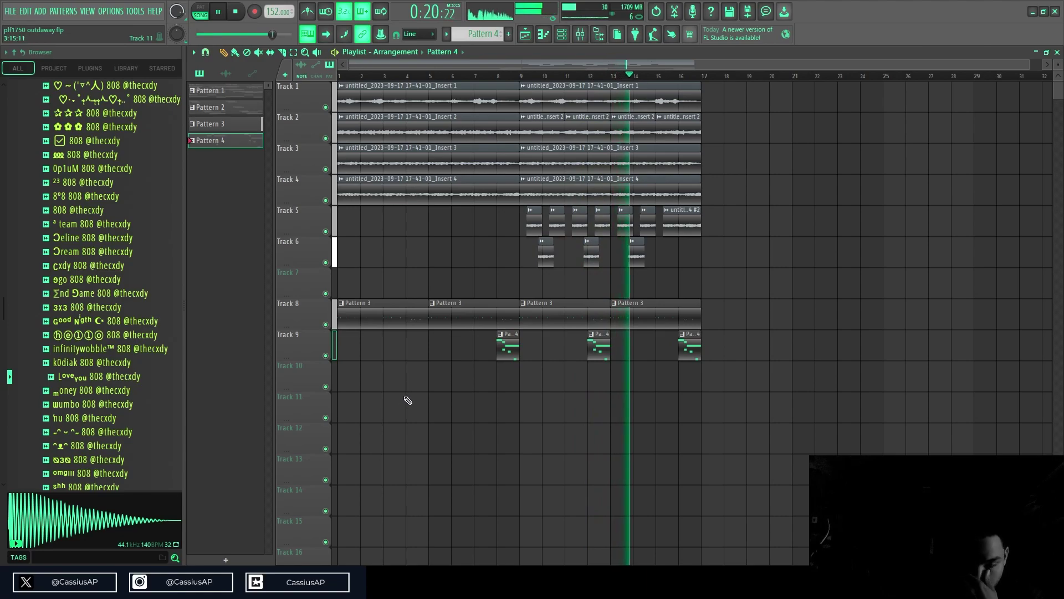
left_click(410, 340)
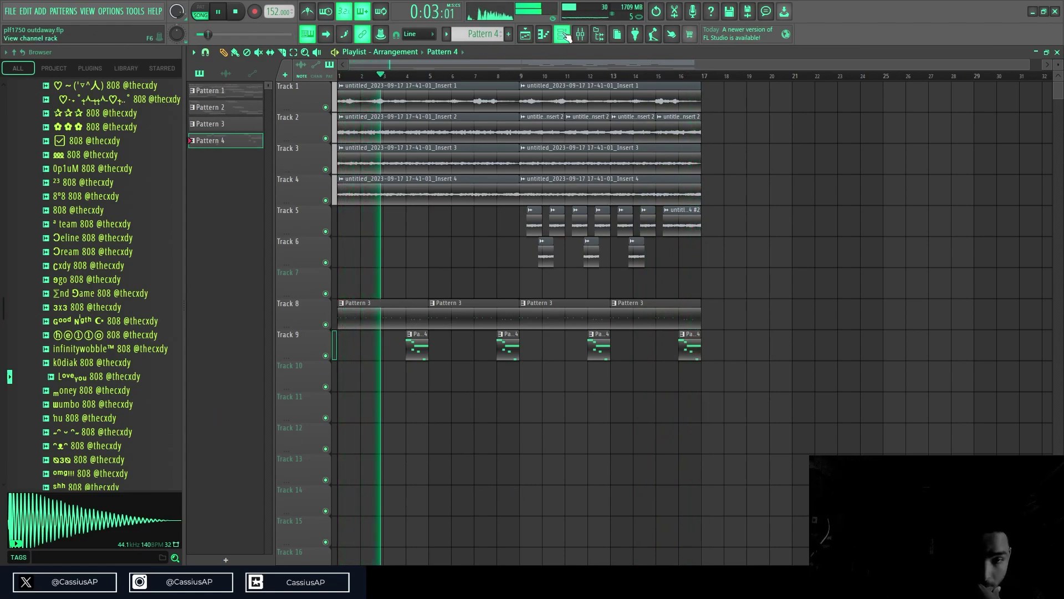
- Add an Analog Lab V instrument channel to the channel rack
left_click(581, 36)
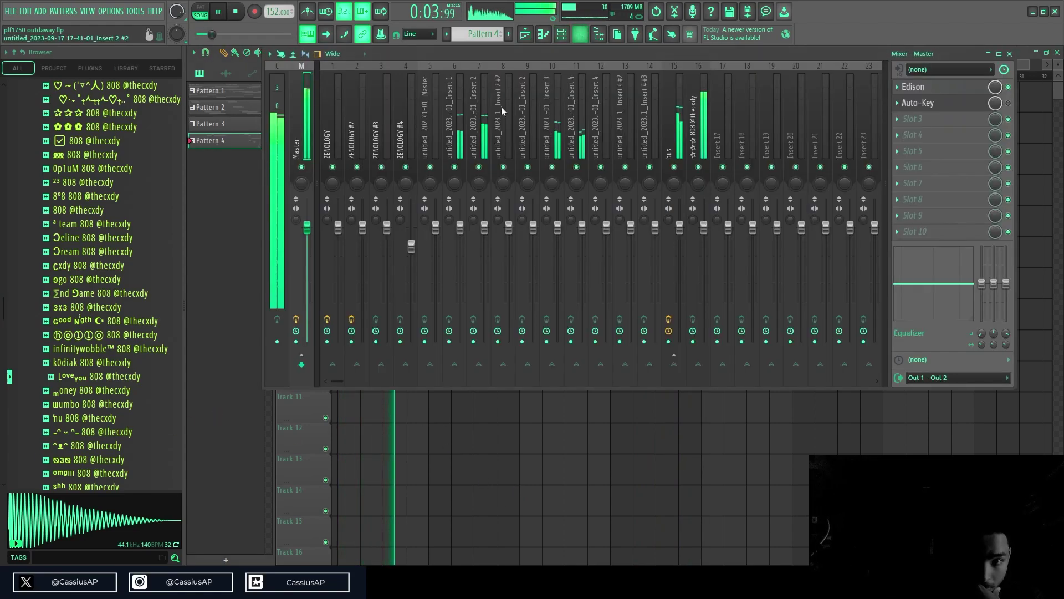
left_click(557, 34)
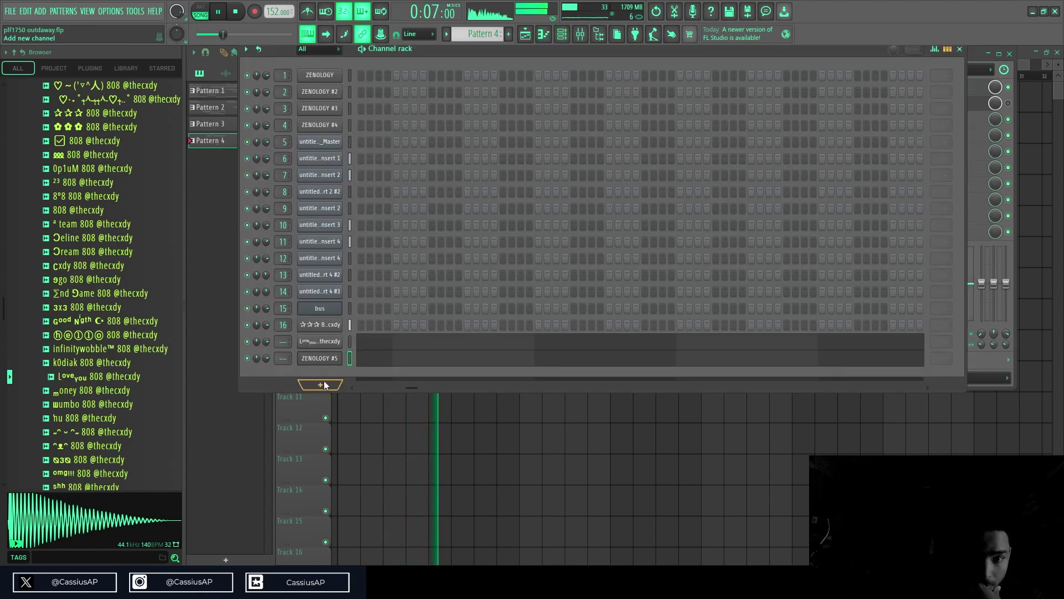
left_click(350, 102)
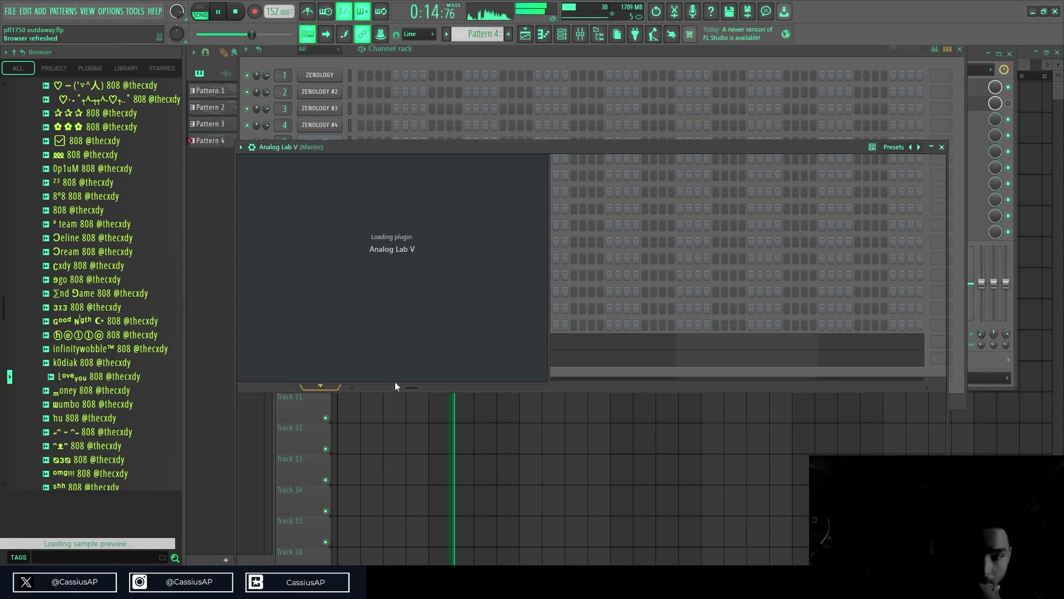
- Filter Analog Lab V to the Keys presets, search for "bell", and load Analog Bell Ensemble
mouse_move(427, 280)
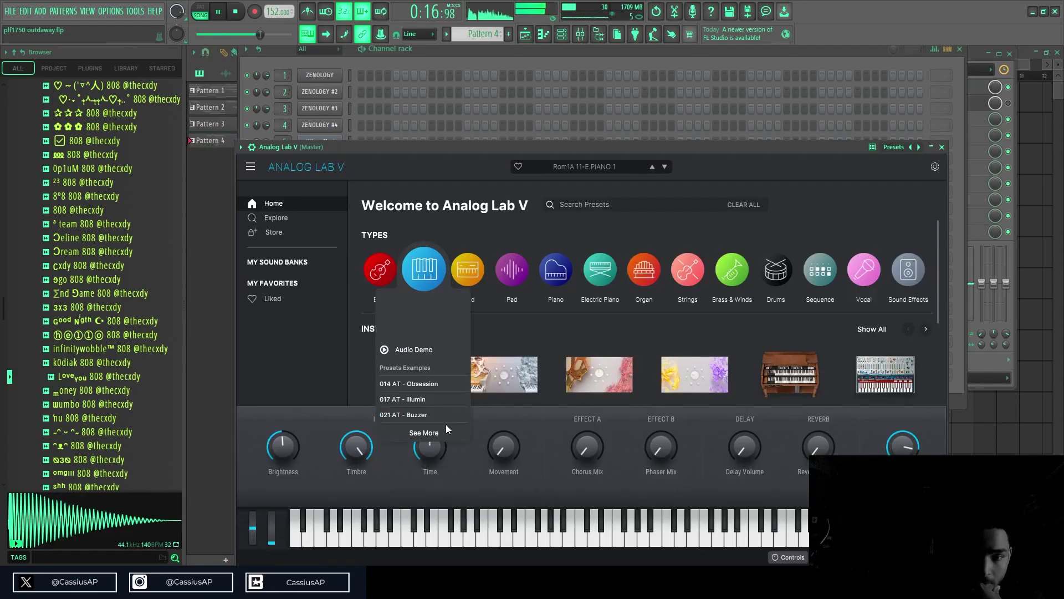
left_click(425, 433)
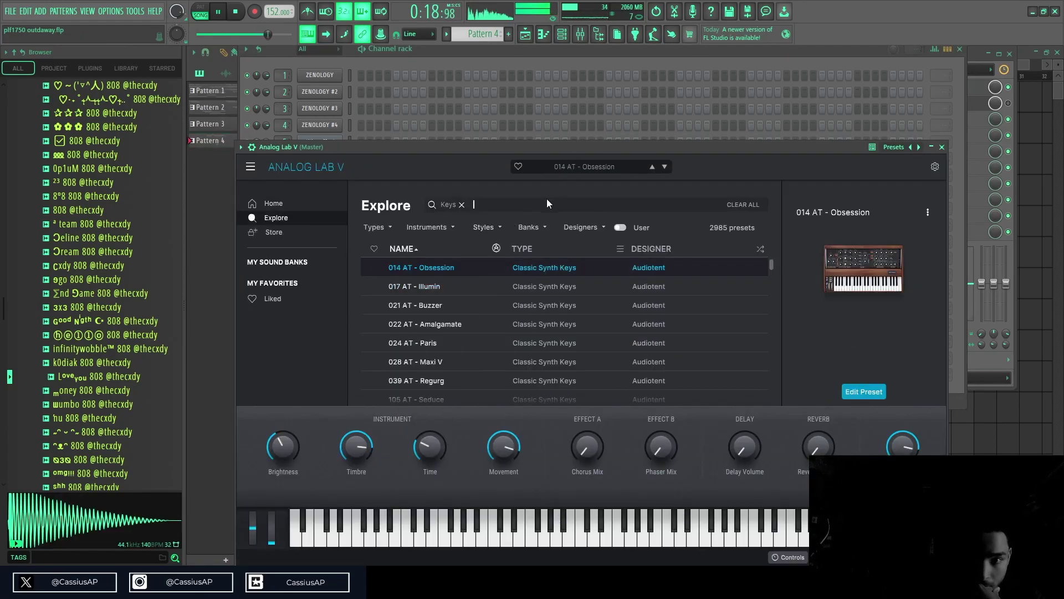
type("bells")
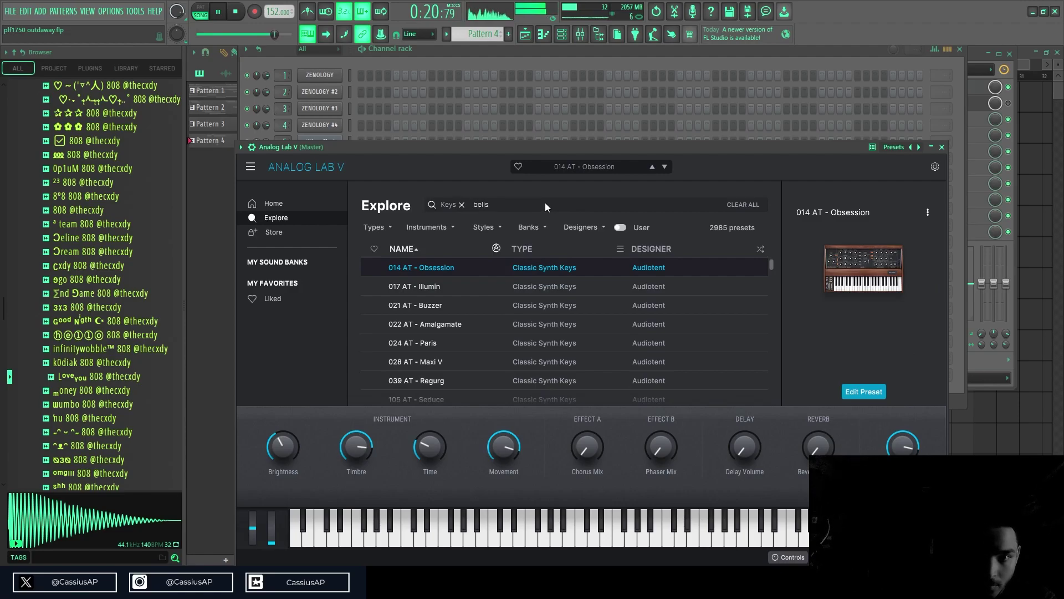
key("Return")
left_click(507, 204)
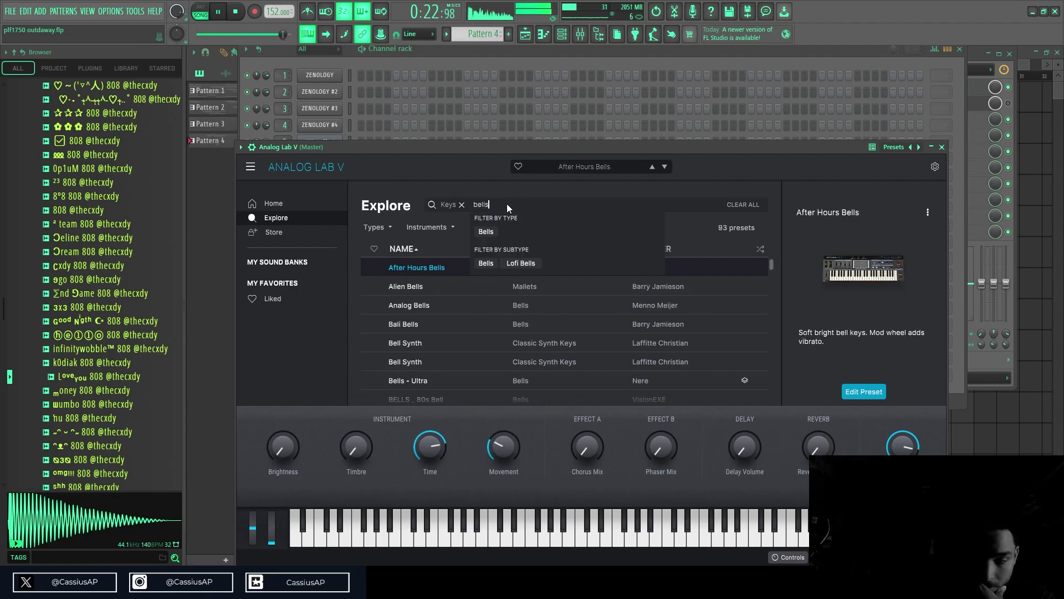
key("BackSpace")
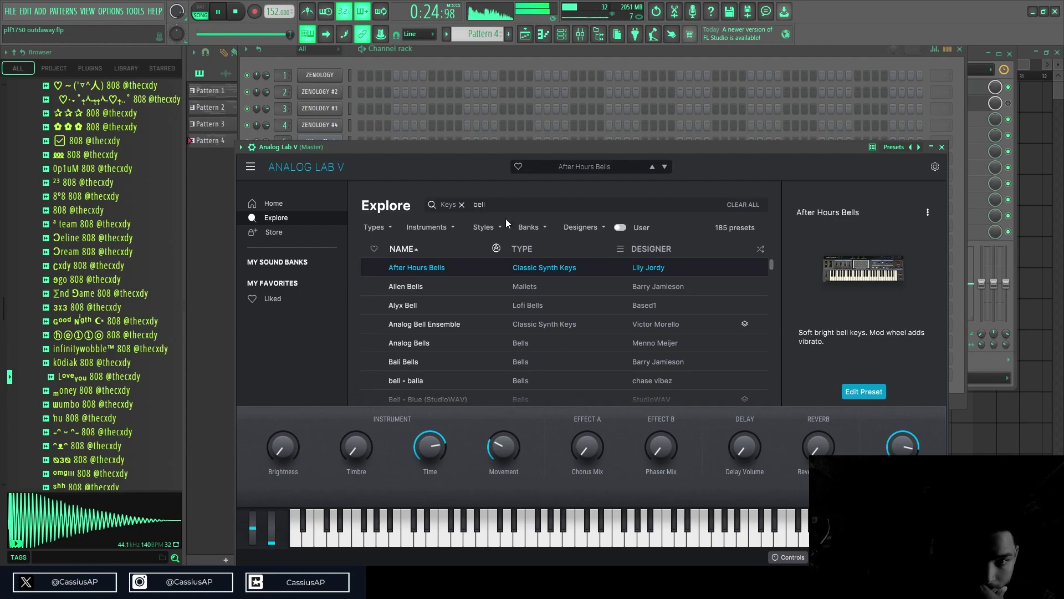
left_click(417, 324)
- Create an empty Pattern 5, place it at bar 1 on Track 11, and open its Analog Lab V piano roll
left_click(451, 59)
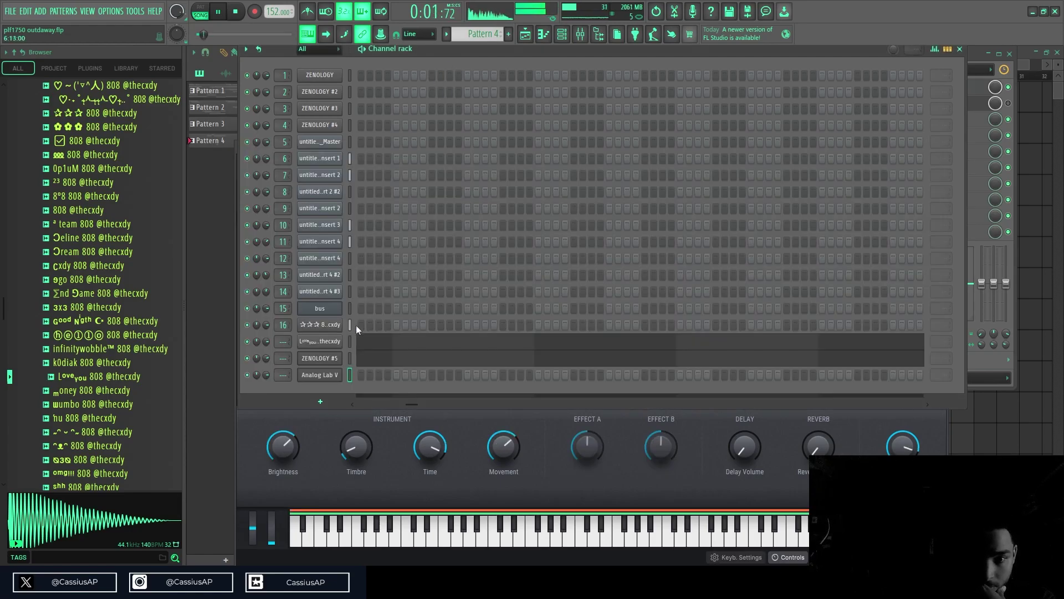
key("F7")
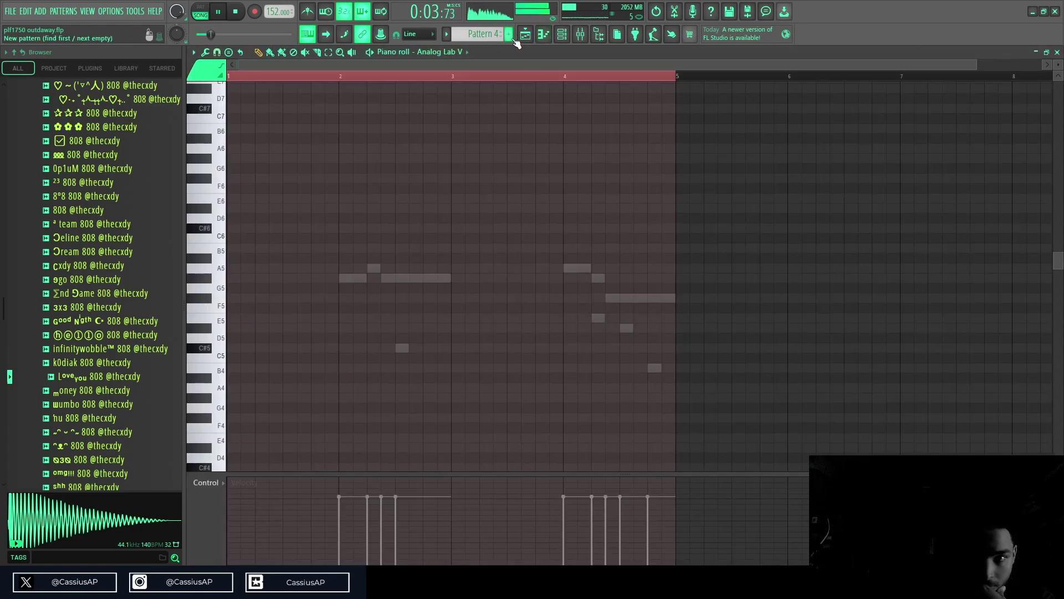
left_click(510, 37)
left_click(525, 34)
left_click(344, 410)
left_click_drag(360, 405, 519, 406)
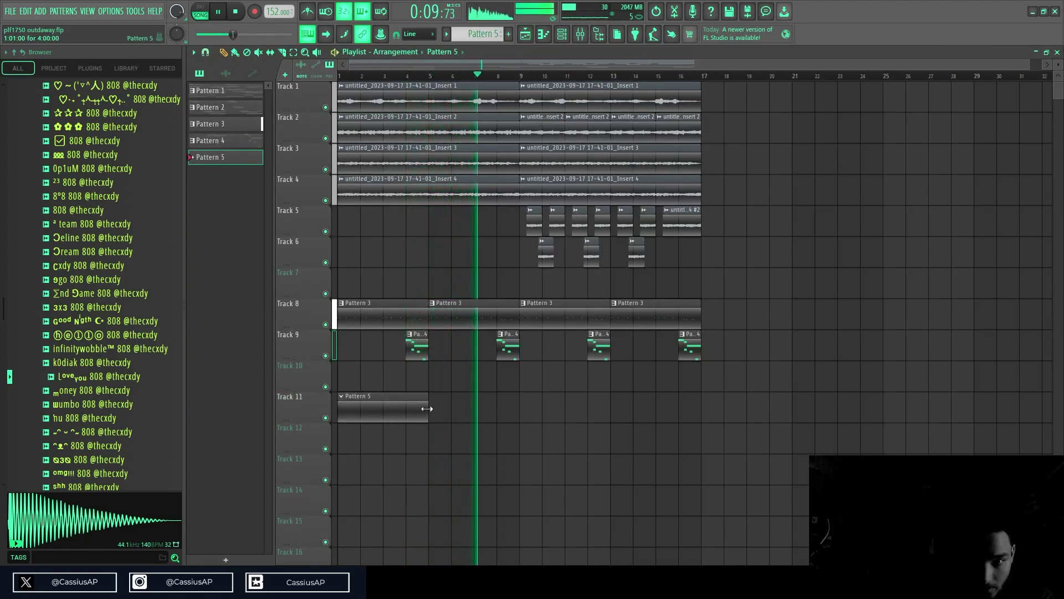
double_click(426, 417)
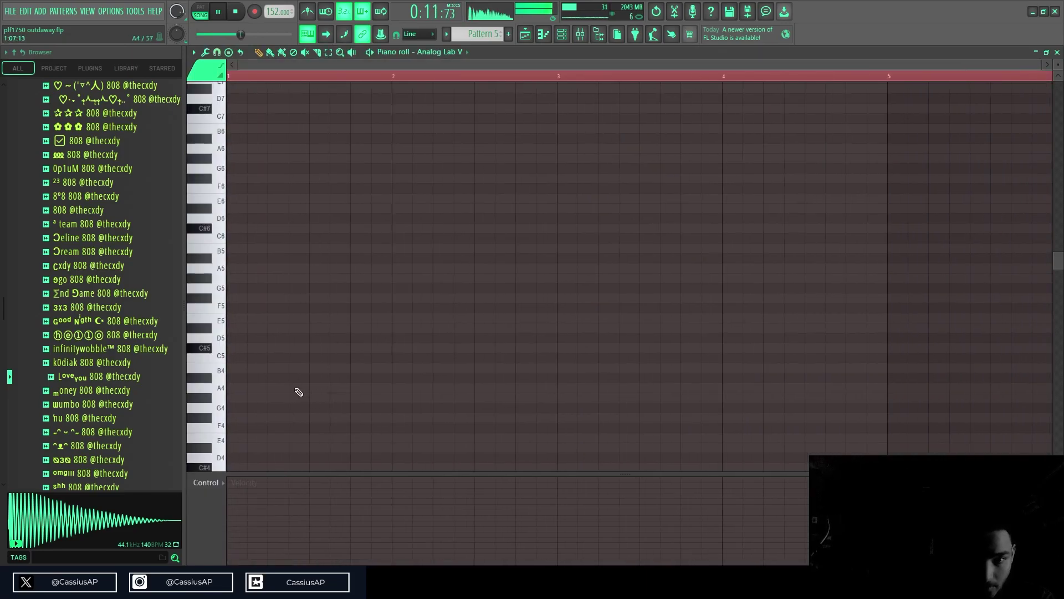
- Start the bell melody in Pattern 5 with overlapping C#5, G#5 and A5 notes in bar 1, and play it back
key("space")
left_click(244, 347)
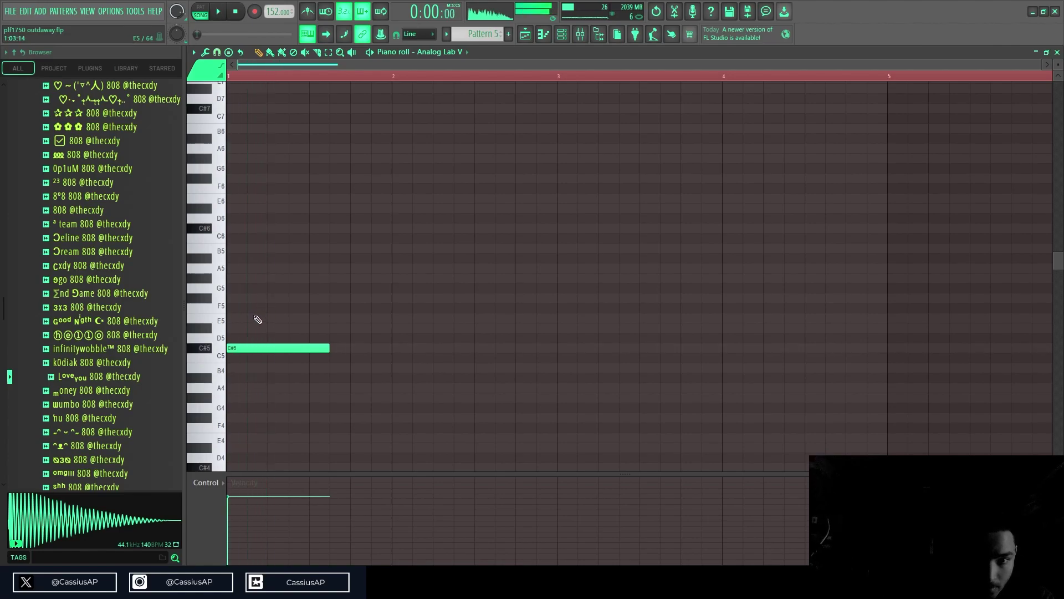
left_click(275, 317)
left_click_drag(299, 315, 295, 276)
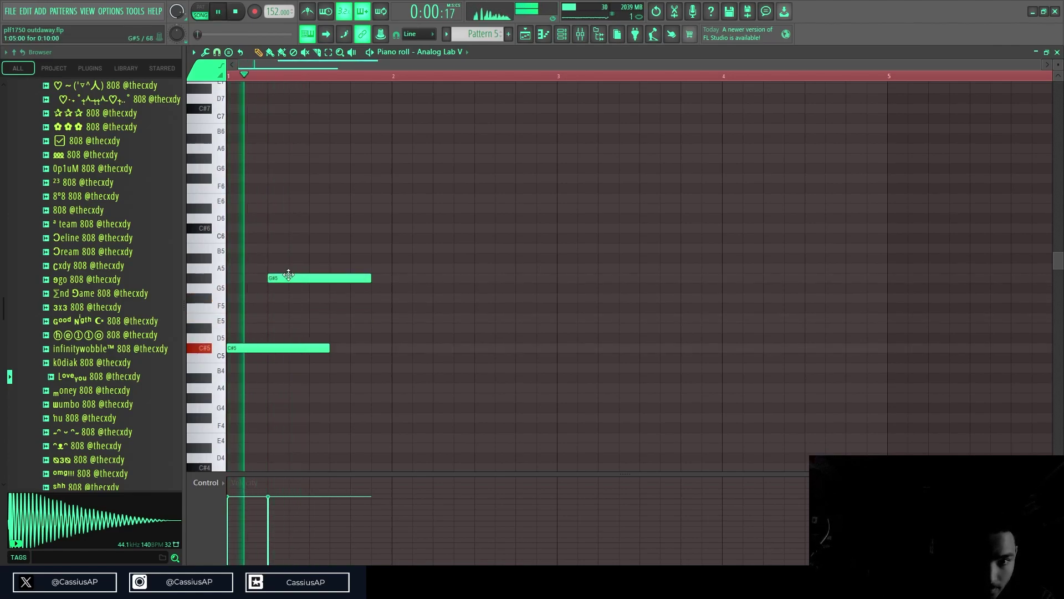
left_click(299, 269)
mouse_move(310, 275)
left_mouse_down()
mouse_move(309, 302)
mouse_move(310, 263)
left_mouse_up()
key("space")
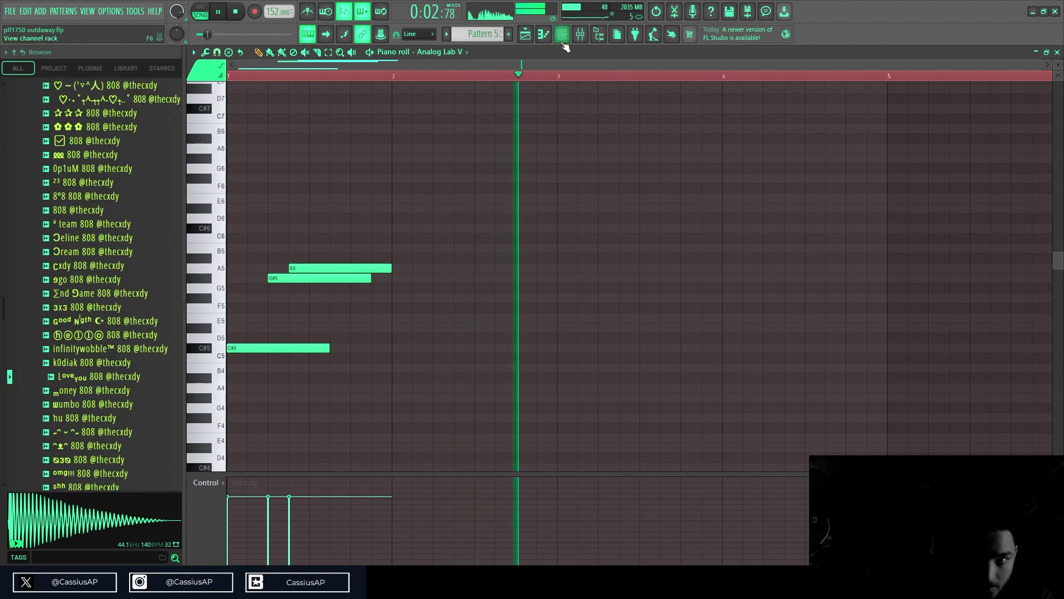
- Unmute channels 4 through 8 in the channel rack and reopen the Analog Lab V piano roll
key("F6")
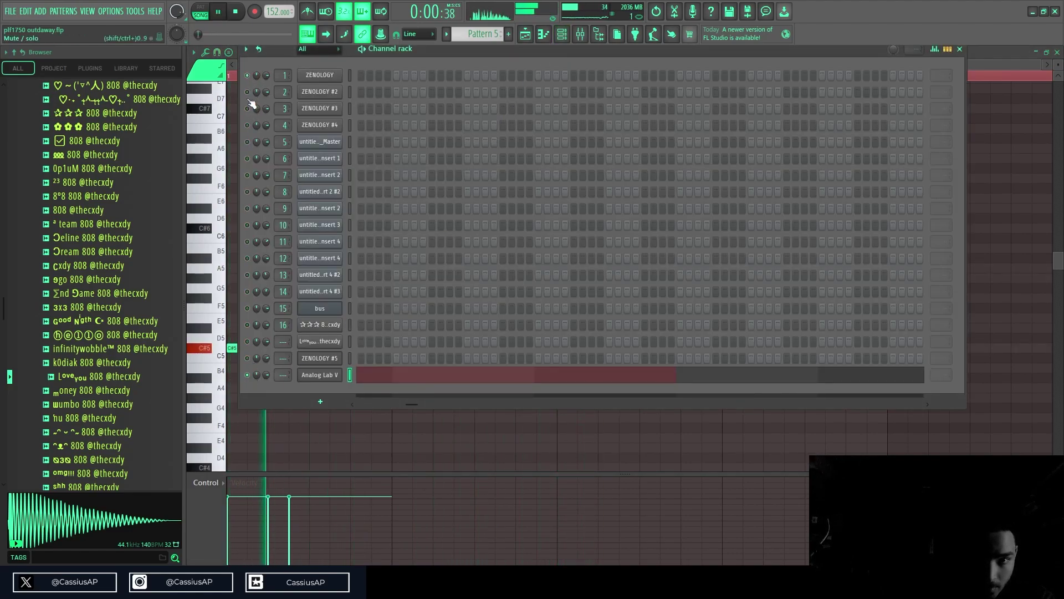
left_click(247, 129)
left_click(247, 143)
left_click(248, 159)
left_click(248, 176)
left_click(248, 193)
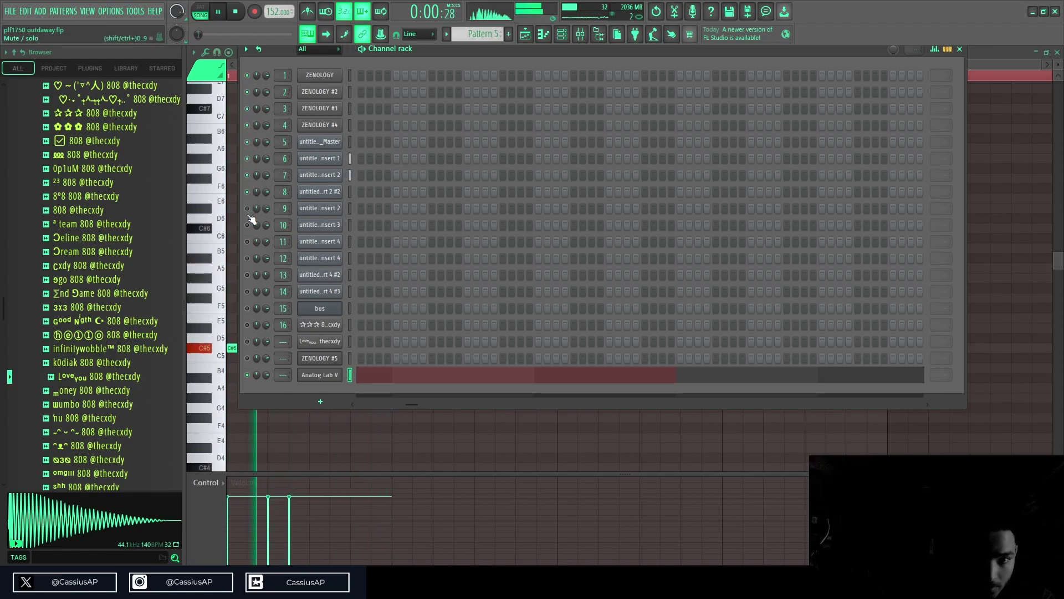
left_click(360, 376)
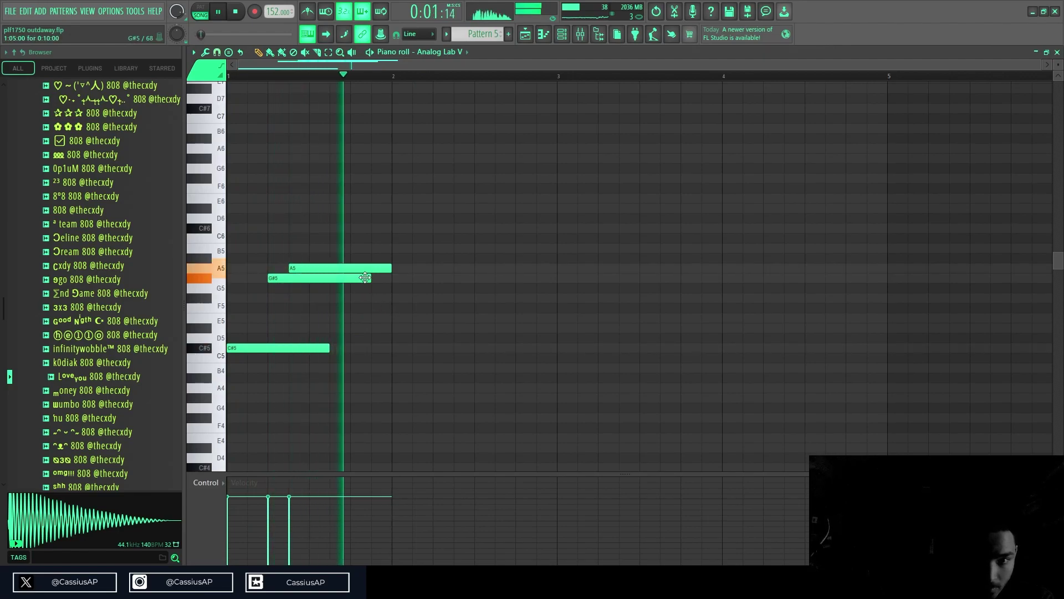
- Add a second G#5 note and shift it earlier so it starts two steps after the A5 note
key("space")
mouse_move(328, 288)
left_mouse_down()
mouse_move(334, 258)
mouse_move(330, 280)
left_mouse_up()
key("space")
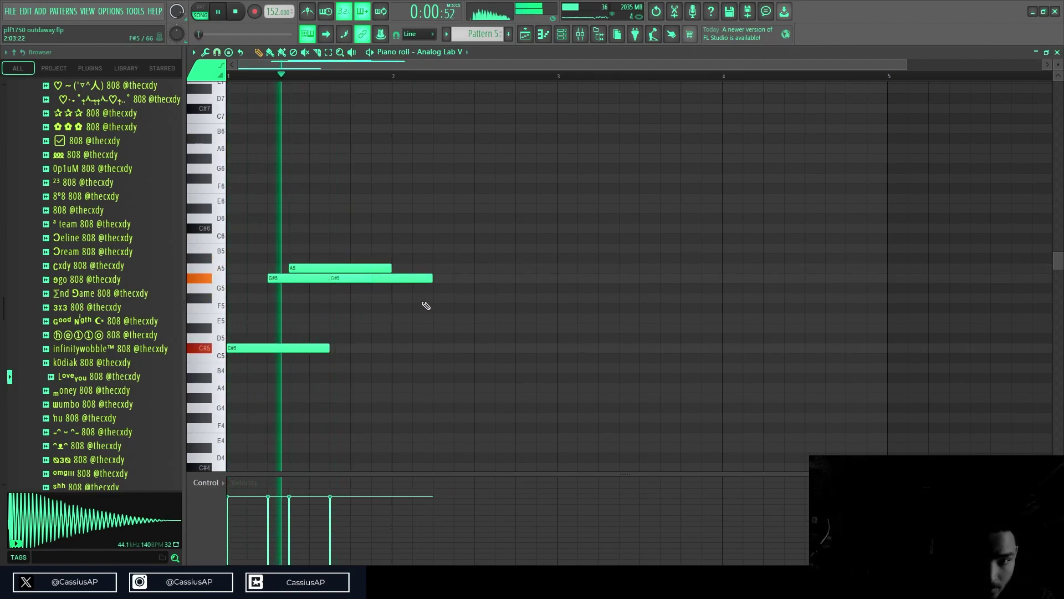
key("ctrl+a")
left_click(370, 307, "ctrl")
left_click_drag(361, 277, 339, 282)
key("space")
key("space")
- Apply legato to all the notes and shorten the last G#5 to match the short notes before it
key("ctrl+a")
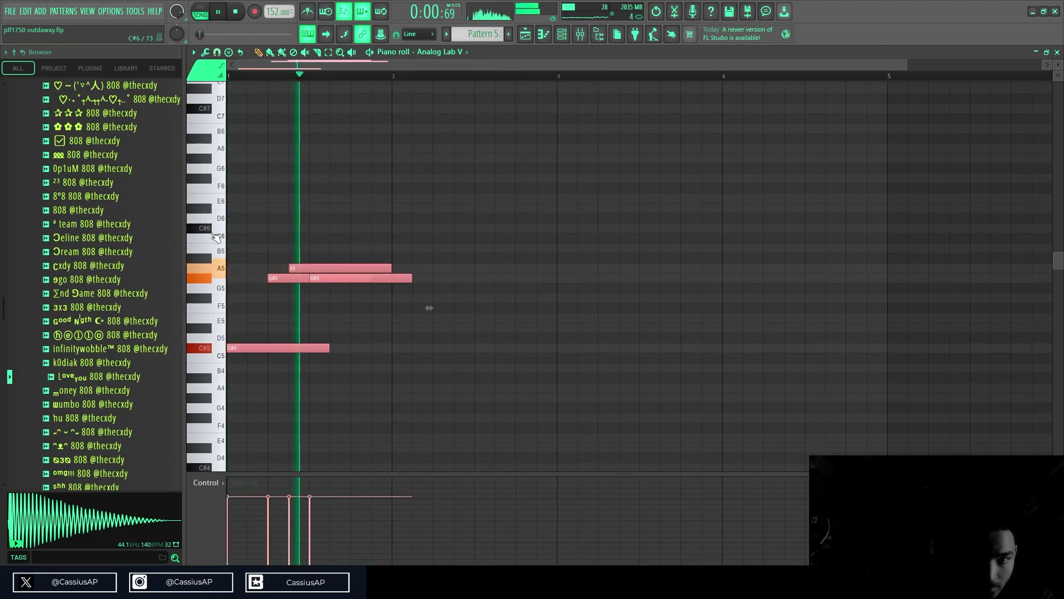
key("ctrl+l")
key("space")
key("space")
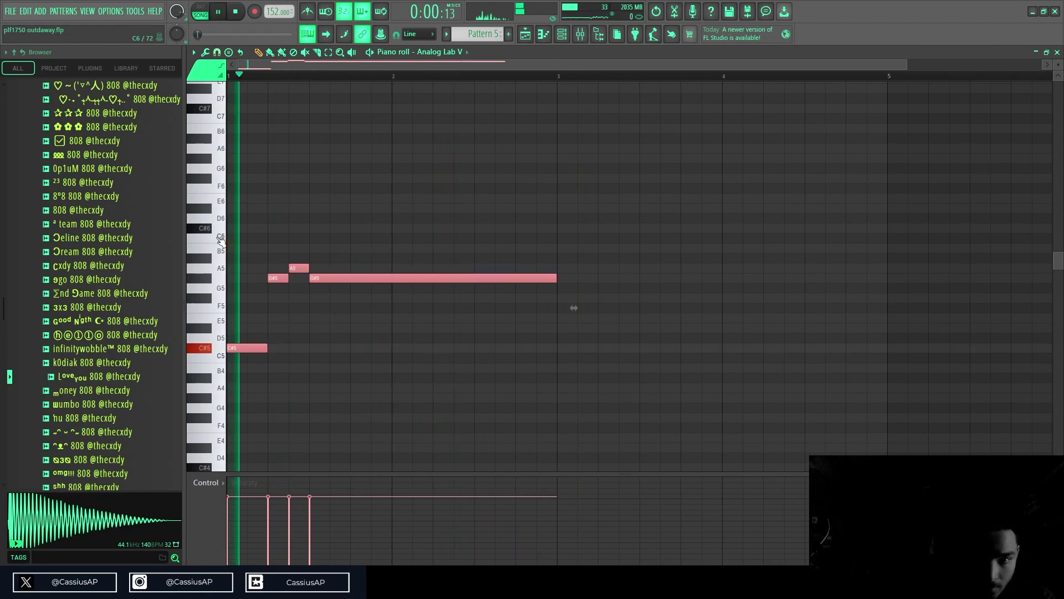
left_click(435, 294, "ctrl")
key("space")
left_click_drag(555, 279, 386, 293)
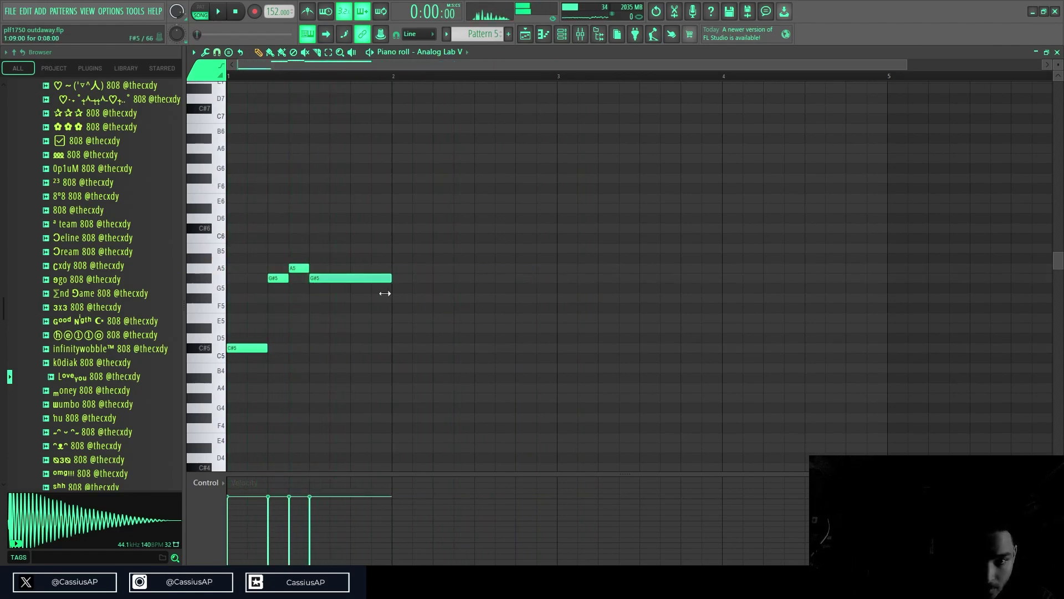
key("space")
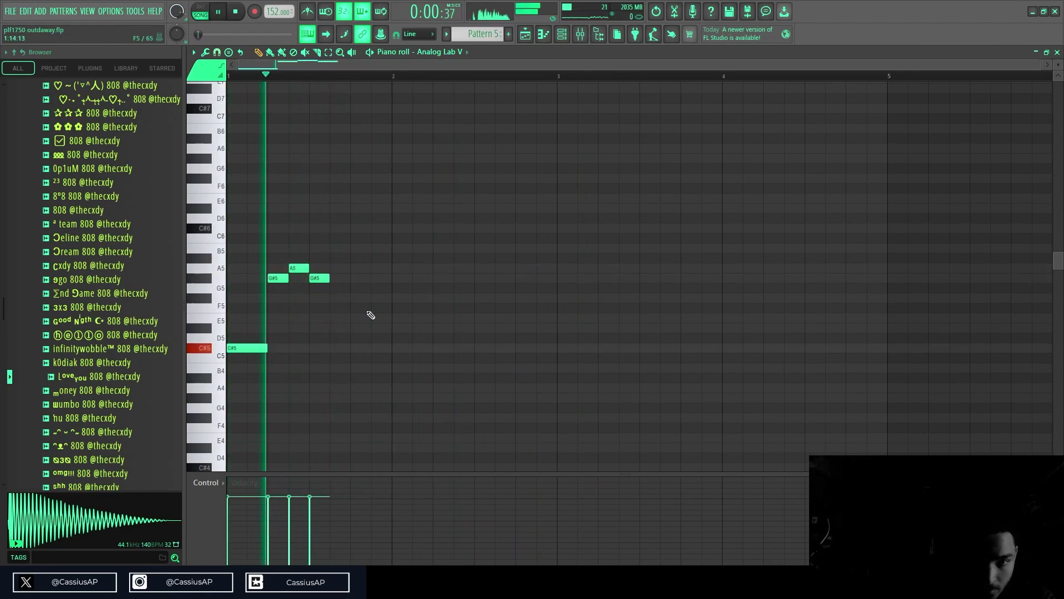
- Copy the three short notes toward the end of bar 1 and rework the copy into a descending E5, D#5, C#5 run
left_click_drag(360, 302, 221, 220)
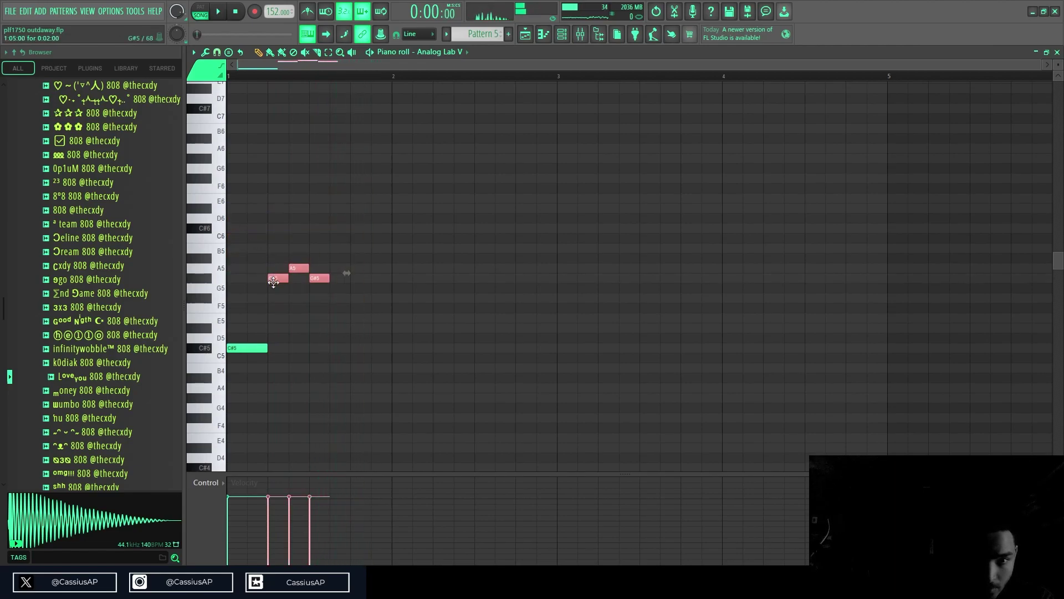
left_click_drag(396, 292, 413, 292)
key("ctrl+z")
key("space")
mouse_move(281, 280)
left_mouse_down()
mouse_move(408, 281)
mouse_move(362, 281)
left_mouse_up()
key("space")
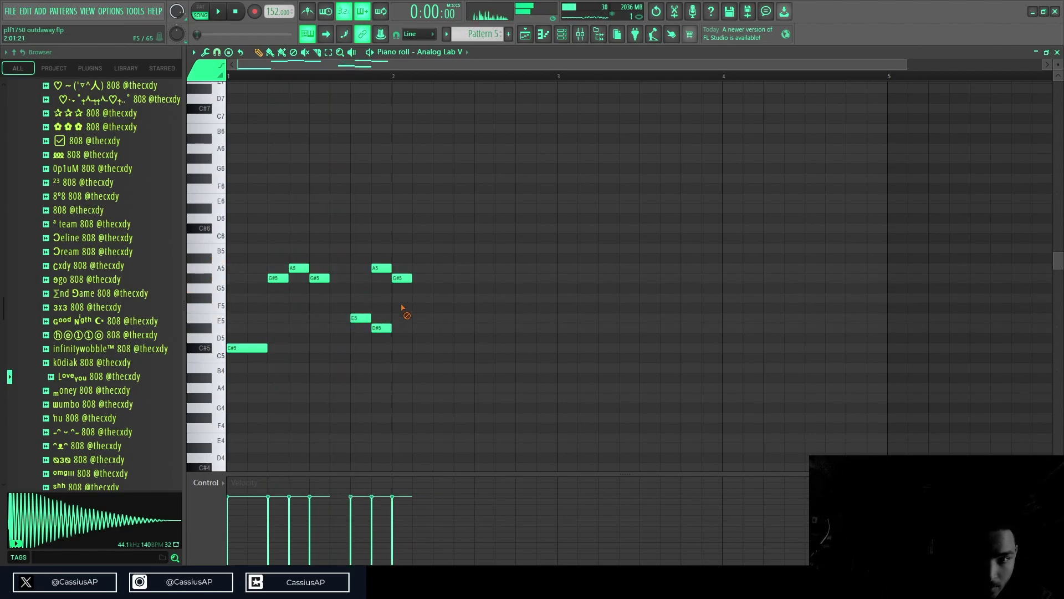
right_click(388, 278)
key("space")
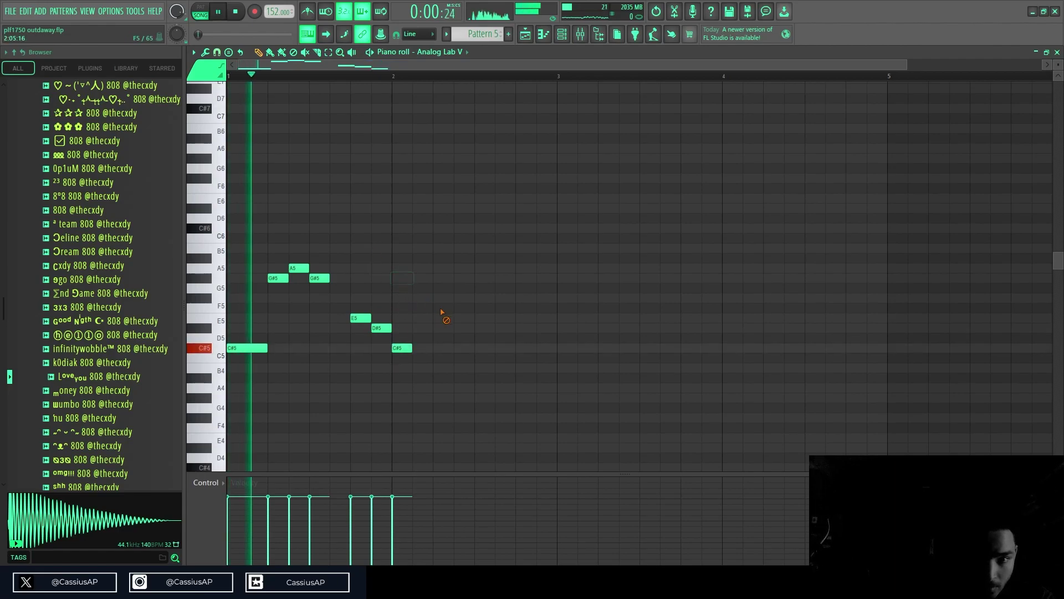
- Duplicate every note except the opening C#5 one bar later, and play back the extended melody
key("ctrl+a")
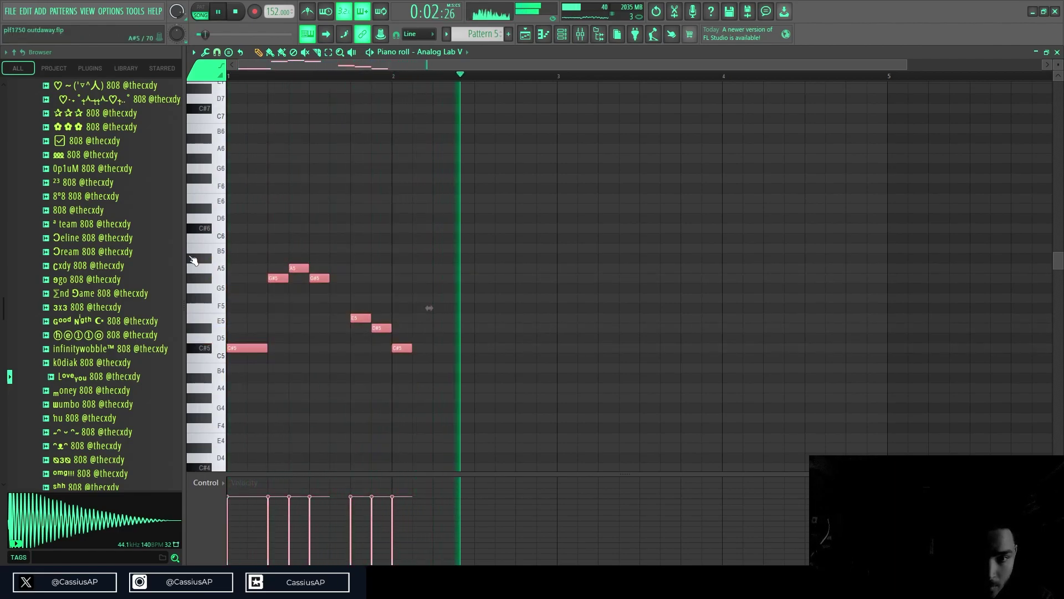
key("space")
left_click_drag(451, 353, 277, 261)
key("ctrl+b")
key("space")
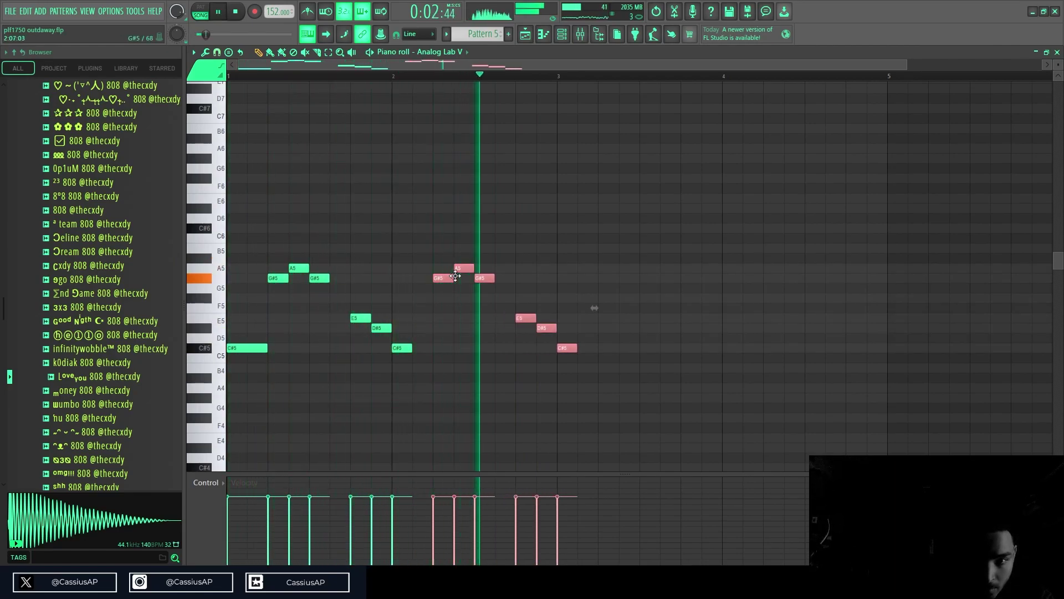
- Copy both repeated phrases across bars 3 and 4 and delete the extra C#5 at bar 5
left_click_drag(620, 392, 271, 223)
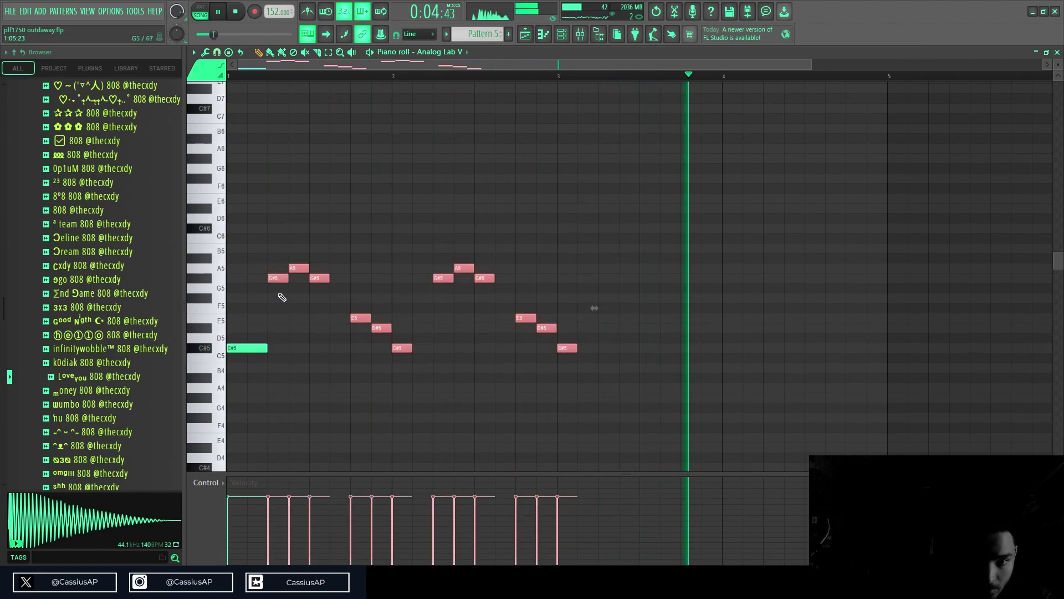
left_click_drag(278, 279, 602, 282)
right_click(898, 349)
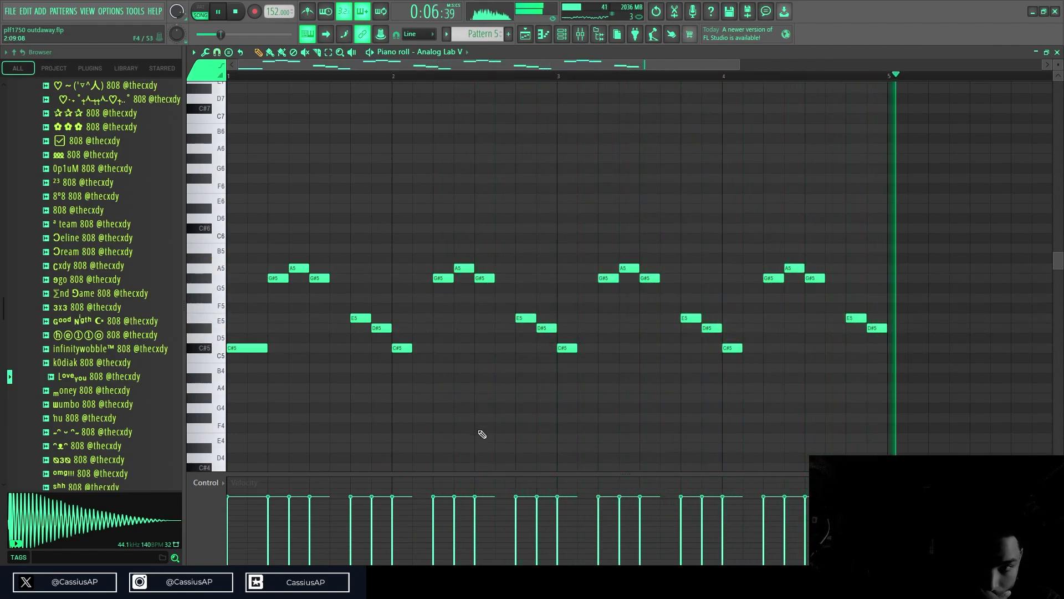
- Repeat Pattern 5 along Track 11 with clips at bars 5 and 9 and one more after them
left_click(524, 35)
left_click(434, 414)
left_click(527, 414)
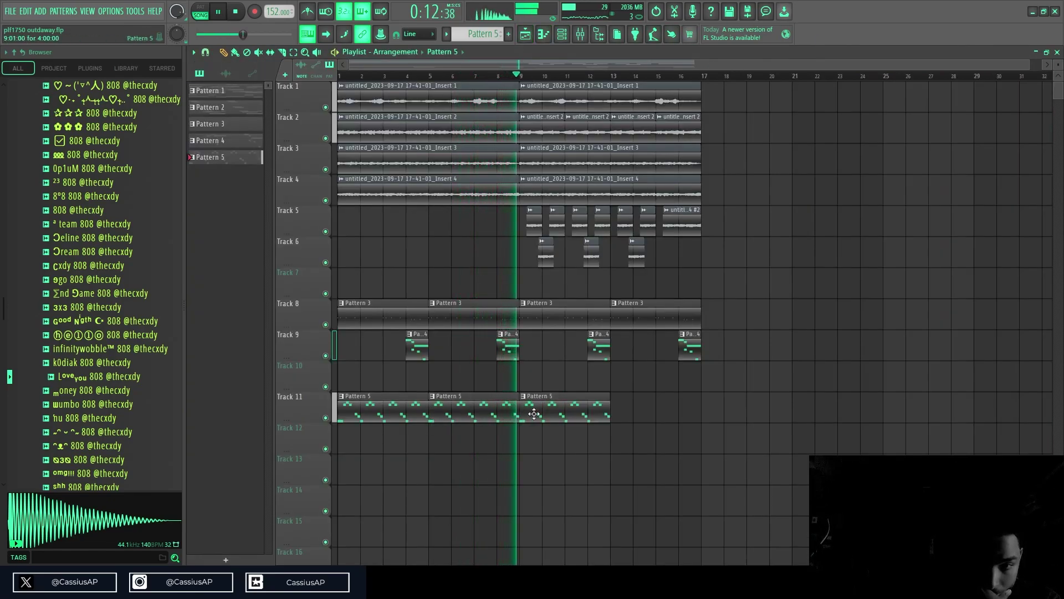
left_click(652, 415)
left_click_drag(661, 414, 647, 417)
- Transpose all notes of Pattern 5's bell melody up one octave
double_click(650, 418)
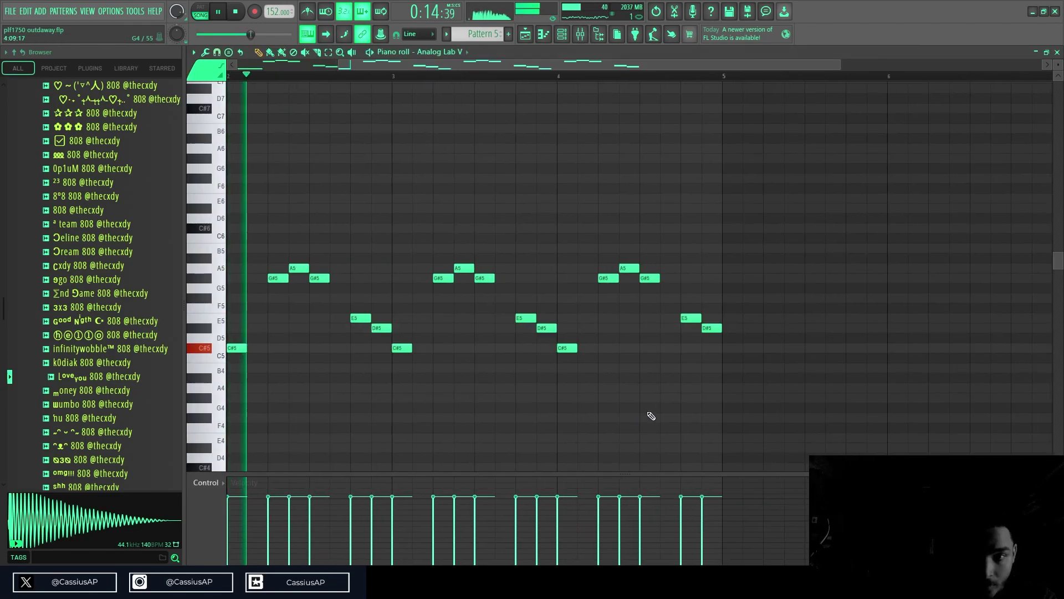
key("ctrl+a")
key("ctrl+Up")
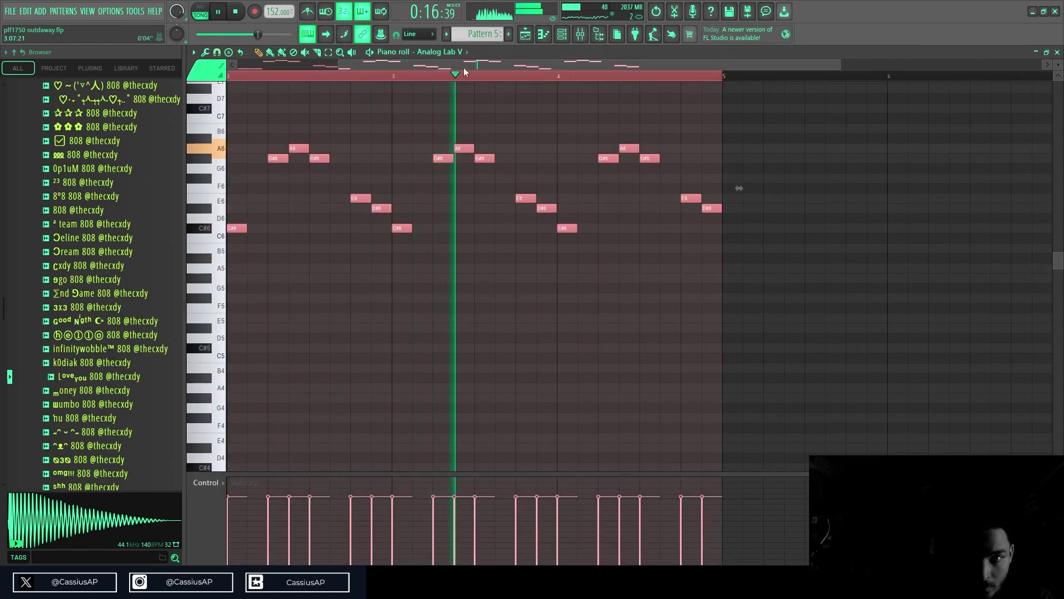
- Audition the Analog Bells and Bali Bells presets on Analog Lab V
key("F6")
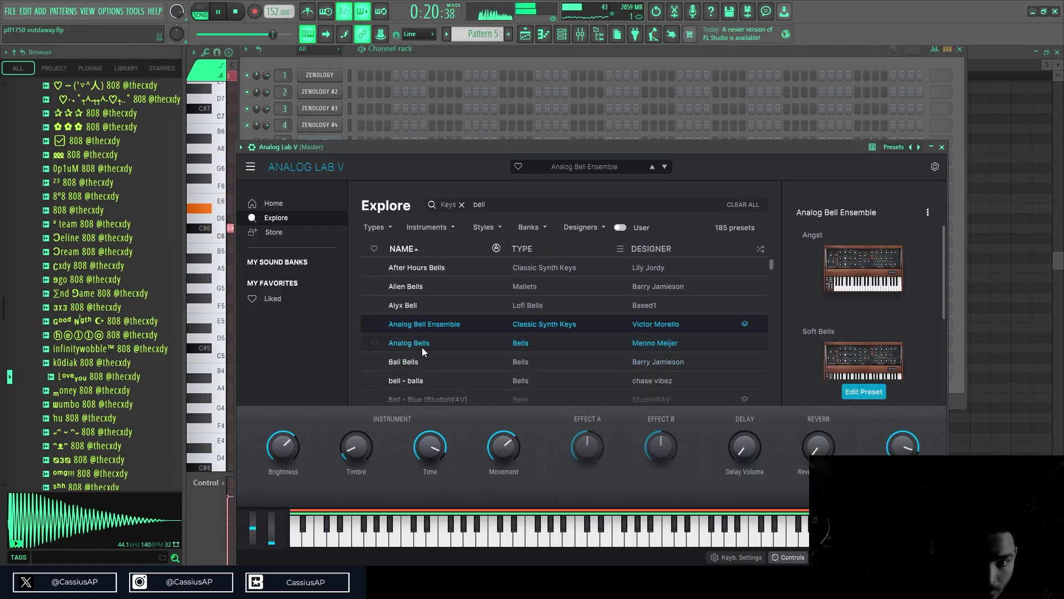
left_click(426, 344)
left_click(448, 360)
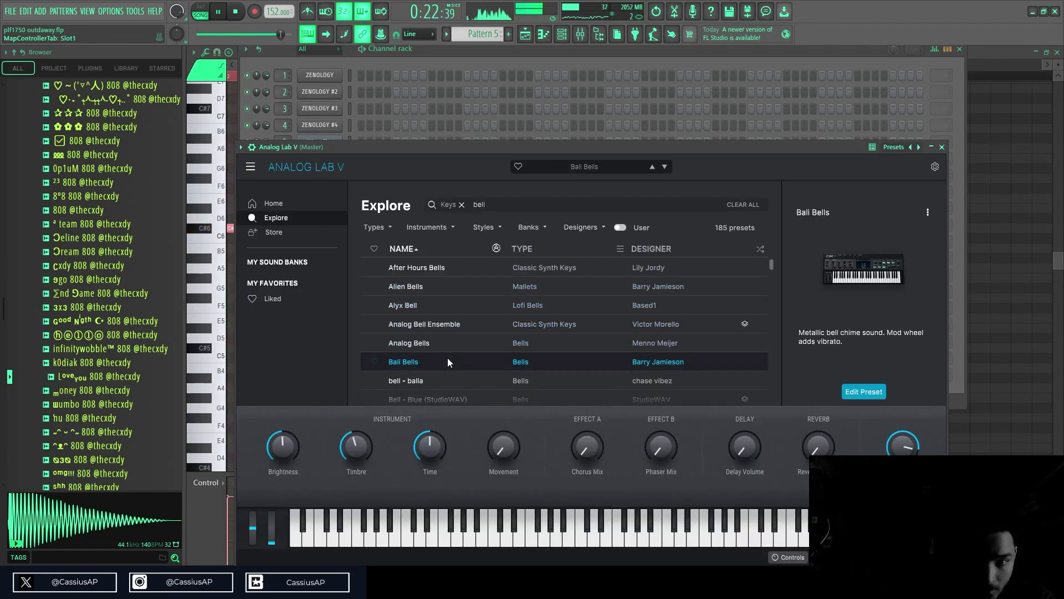
- Keep the Bali Bells preset and set the Analog Lab V channel's volume to 55% in the channel rack
scroll(449, 357, "down", 2)
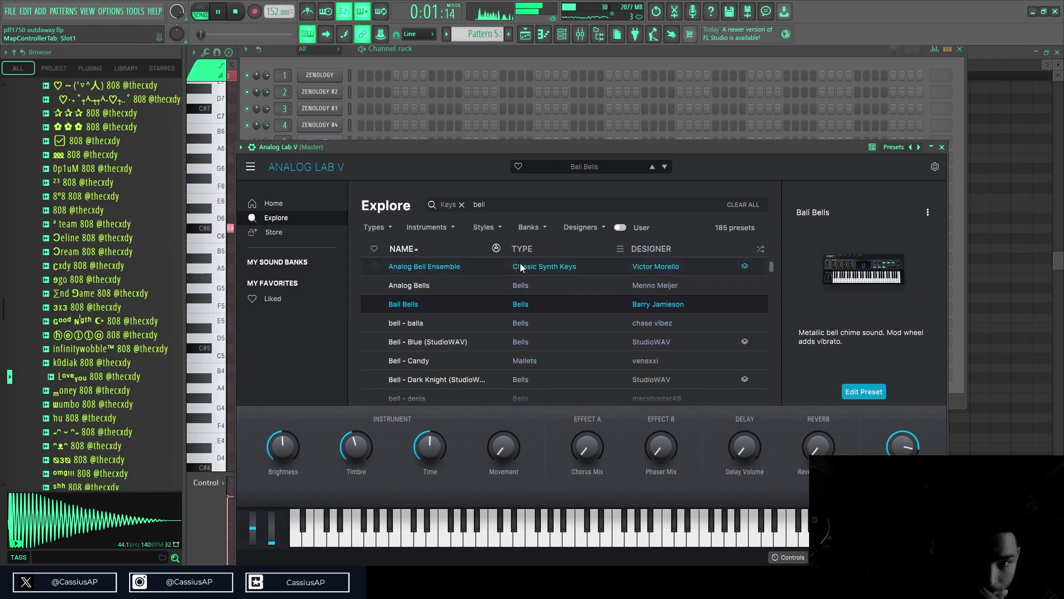
left_click(525, 34)
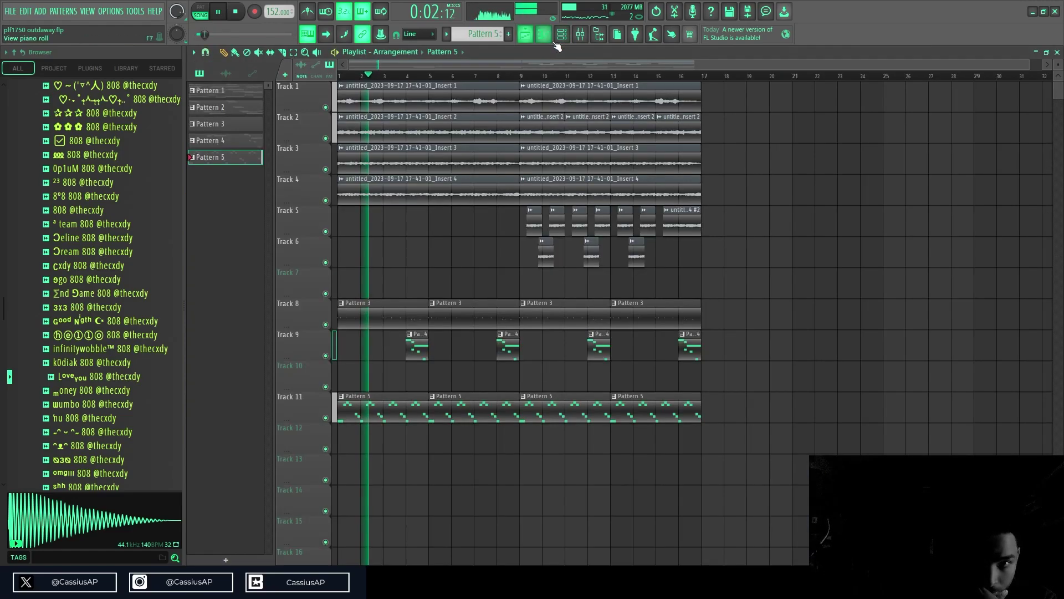
left_click(581, 34)
key("F6")
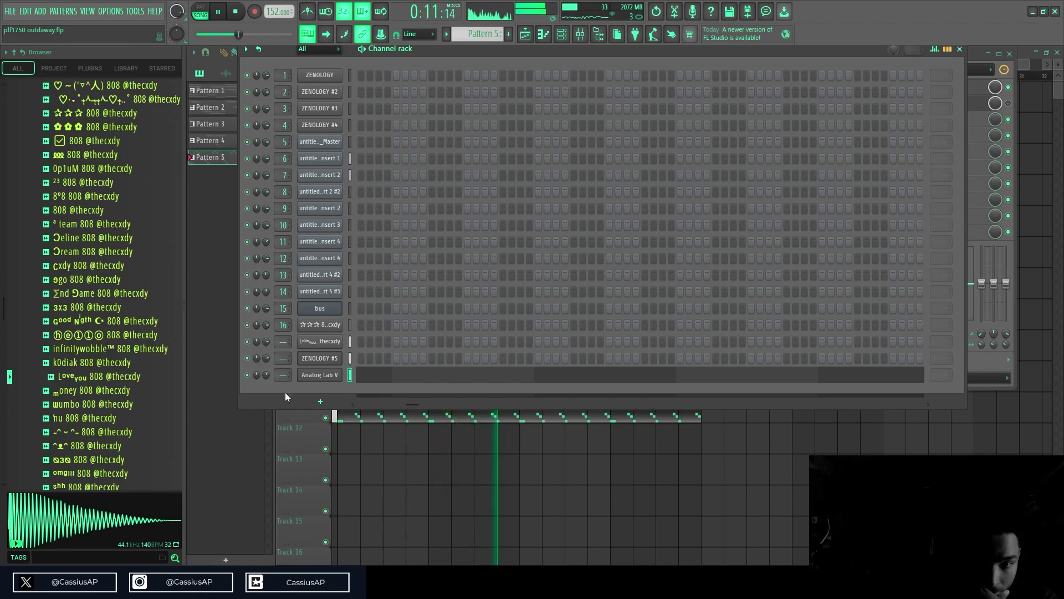
left_click_drag(265, 375, 265, 382)
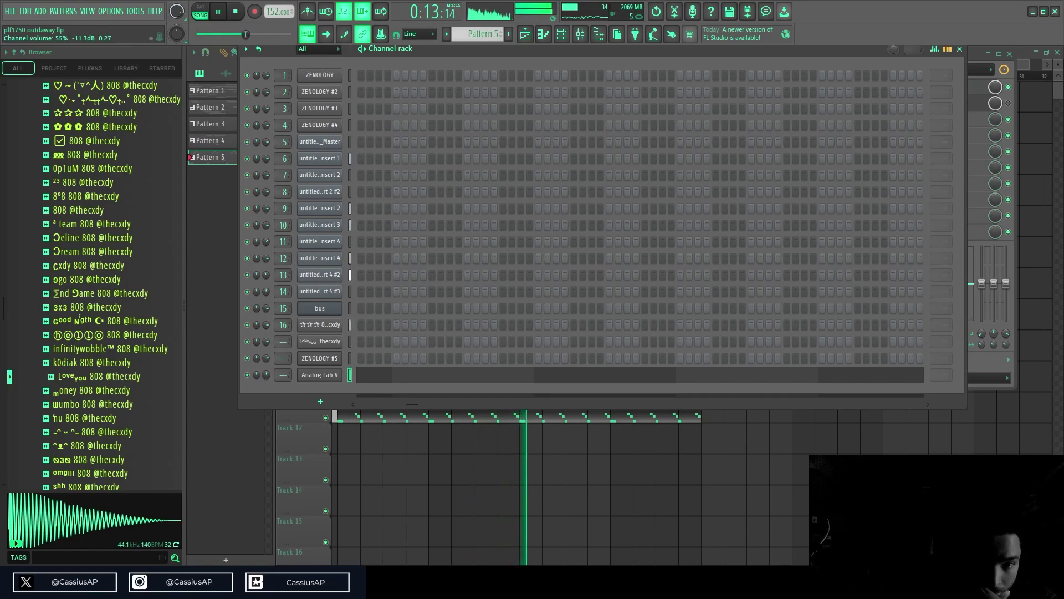
right_click(398, 502)
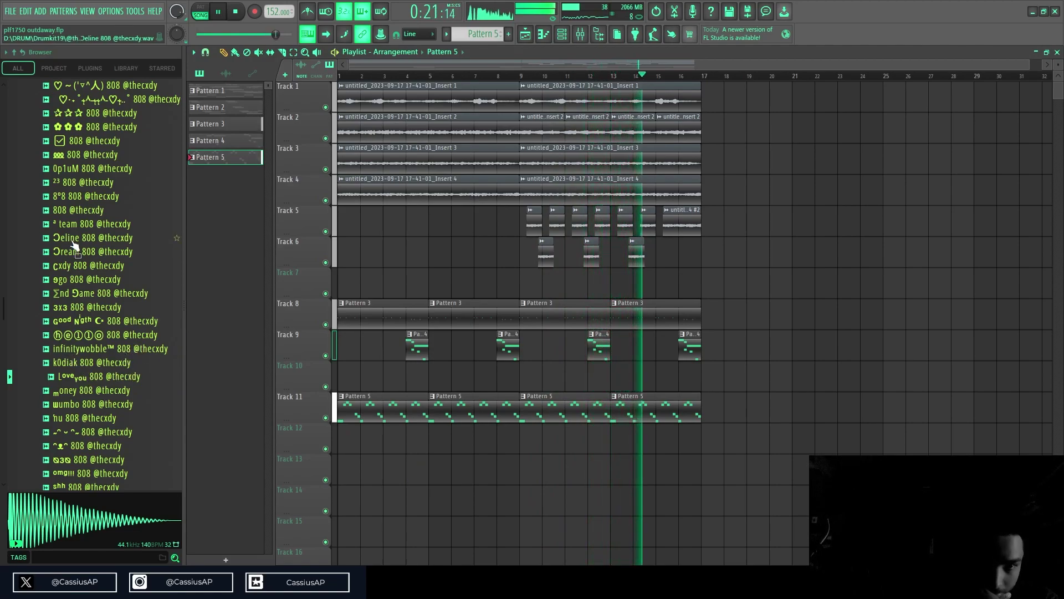
- Route the unassigned 808, ZENOLOGY #5 and Analog Lab V channels to mixer tracks 17 to 19 and lower the Analog Lab V fader
scroll(75, 355, "up", 10)
scroll(72, 272, "up", 4)
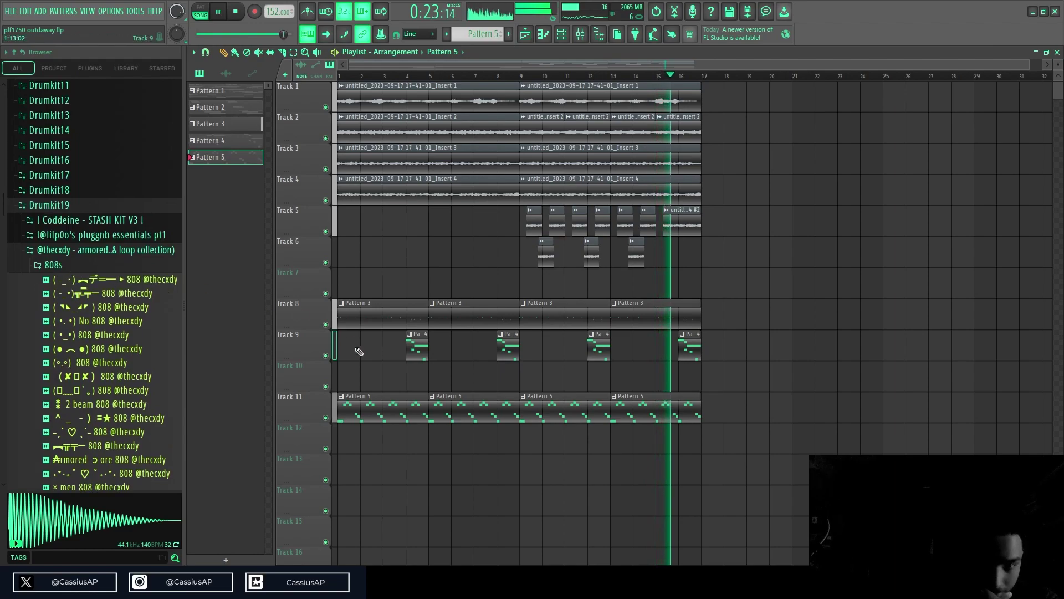
left_click(586, 34)
left_click(581, 35)
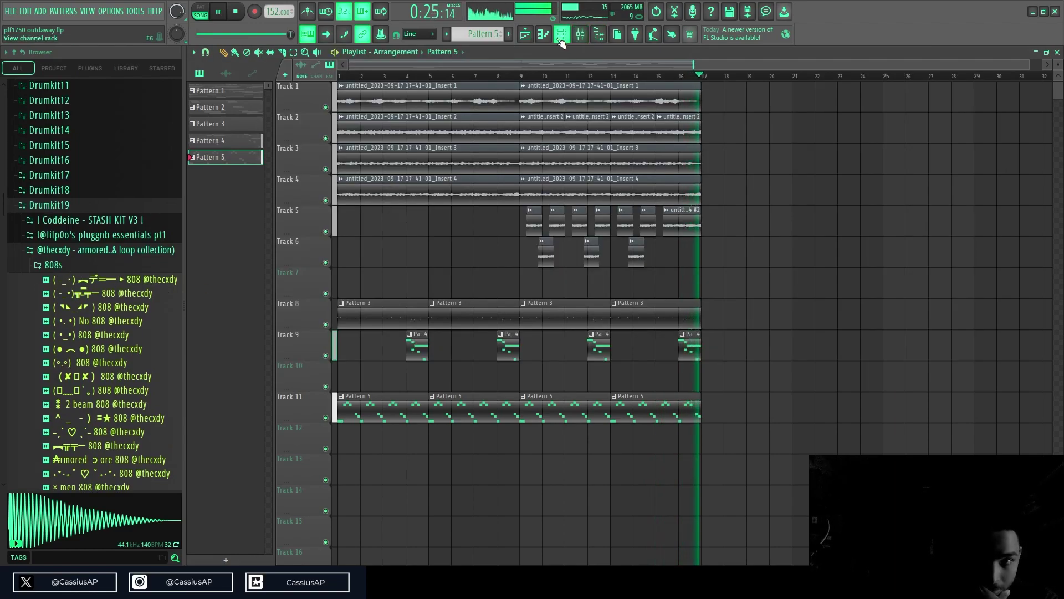
left_click(562, 35)
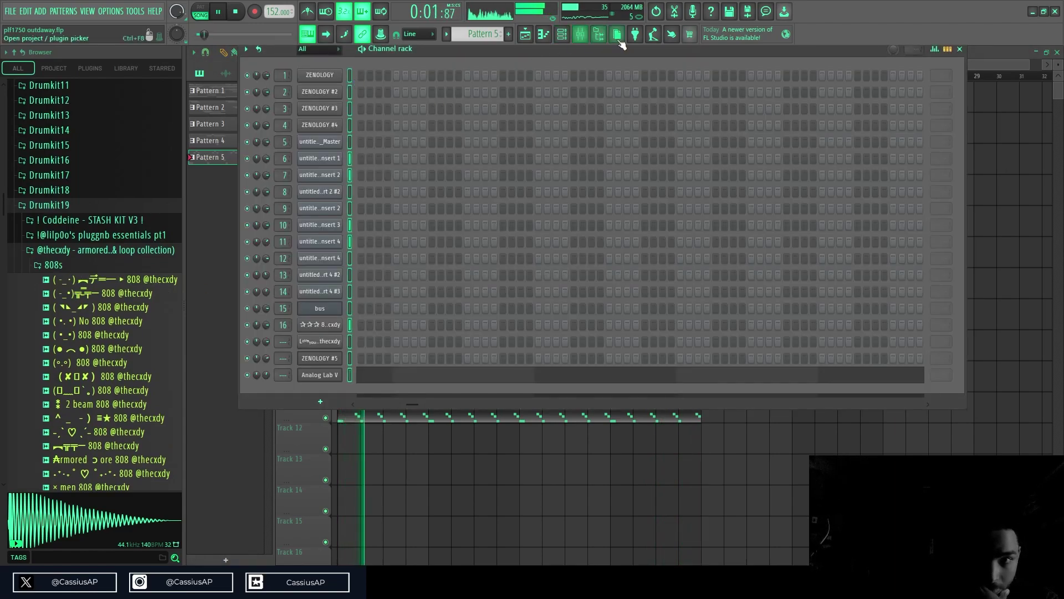
left_click(581, 34)
left_click(337, 131)
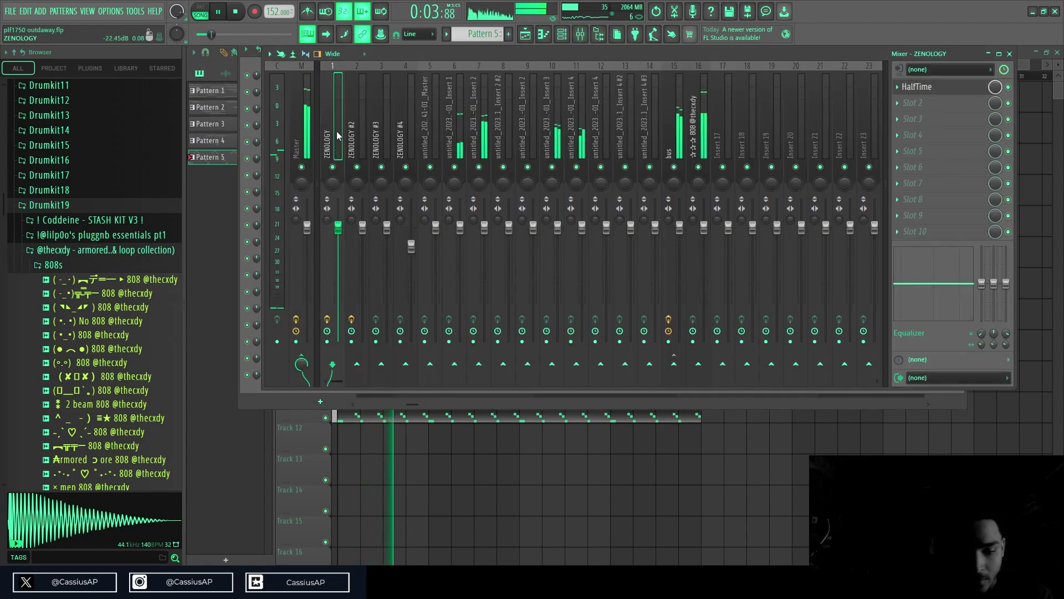
left_click(776, 146)
left_click_drag(777, 227, 778, 242)
- Cut the Analog Lab V mixer track's lows at 247 Hz and highs at 9.4 kHz by 18 dB each with its equalizer
left_click_drag(1006, 284, 1007, 320)
left_click_drag(941, 312, 951, 314)
left_click_drag(899, 292, 958, 313)
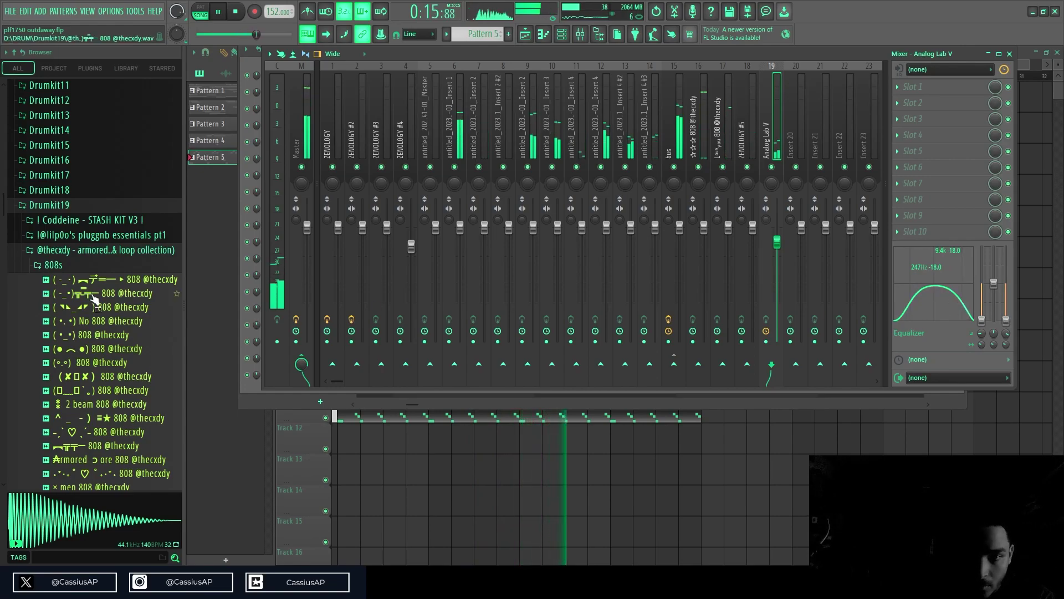
- Browse the drum kit's 808s and audition several samples in its kicks folder
scroll(127, 304, "down", 8)
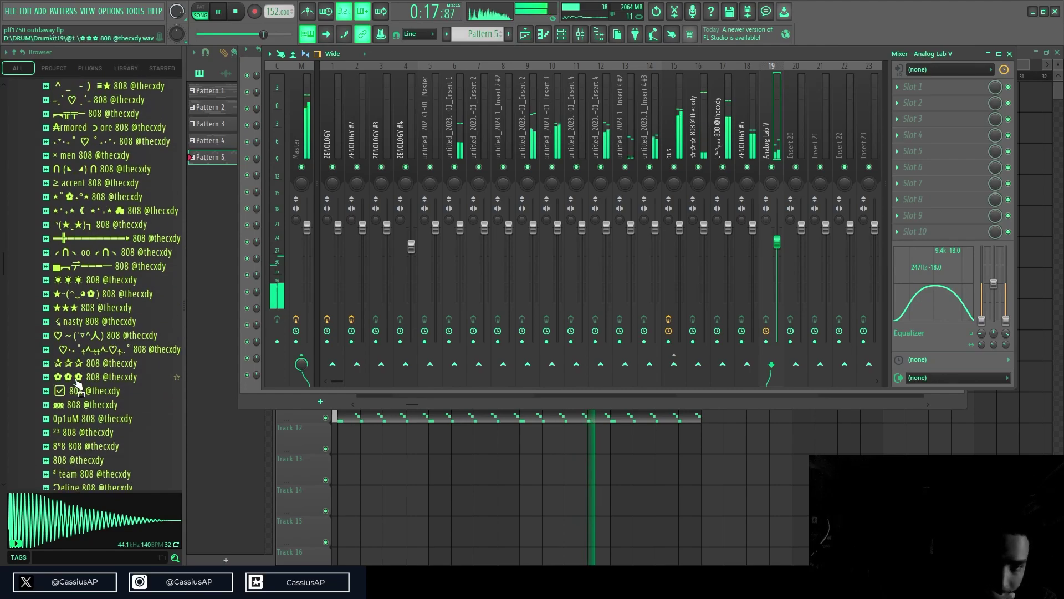
left_click(81, 268)
scroll(87, 398, "down", 10)
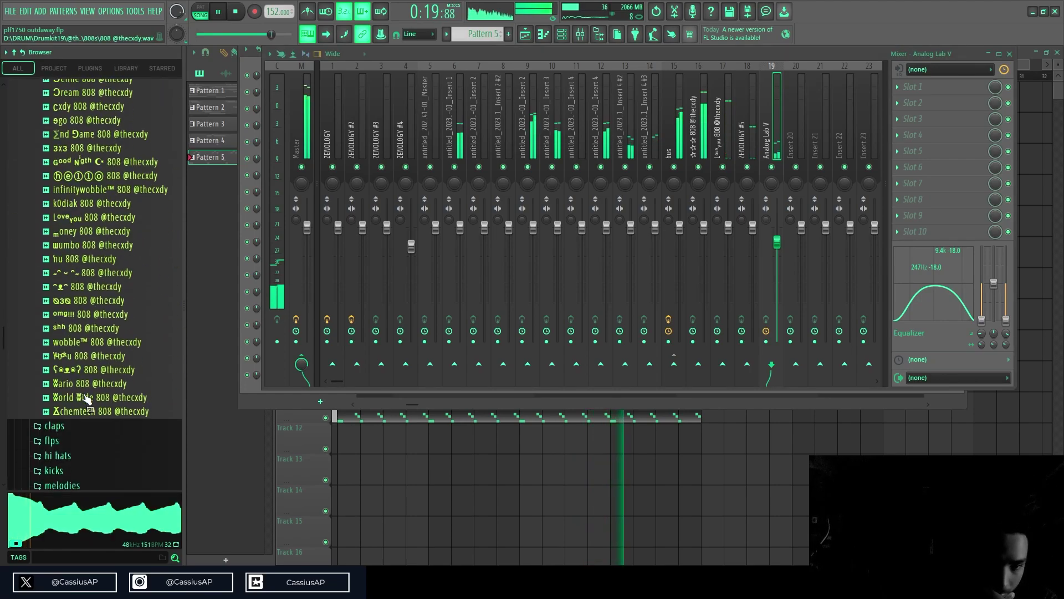
scroll(86, 398, "down", 3)
left_click(66, 381)
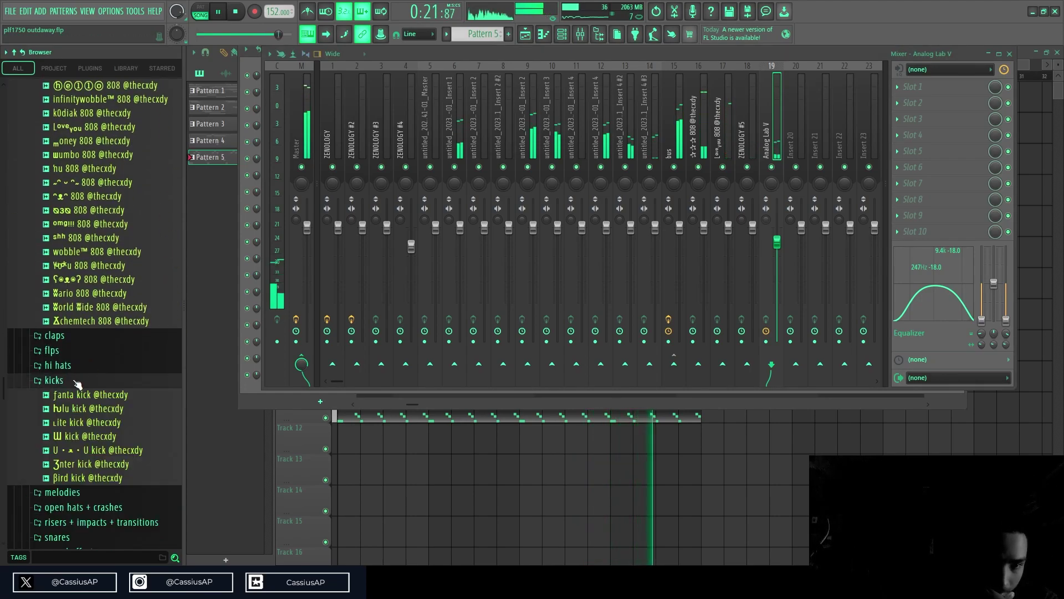
left_click(87, 410)
left_click(86, 436)
left_click(85, 451)
left_click(85, 425)
- Add the Ш kick sample to the channel rack as a new channel below Analog Lab V
left_click_drag(86, 436, 492, 4)
left_click_drag(570, 44, 417, 471)
left_click_drag(332, 387, 335, 399)
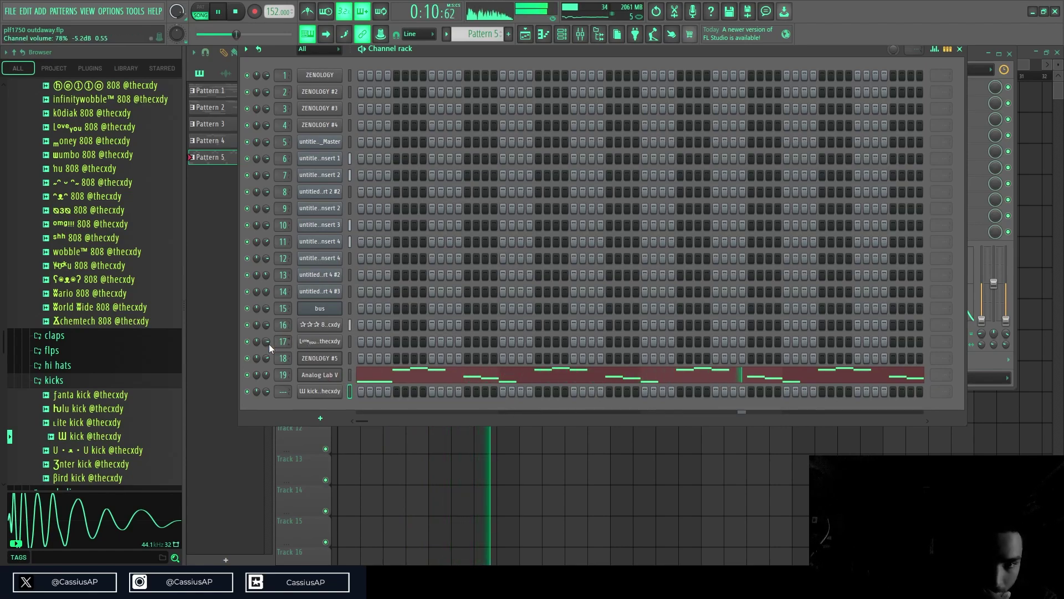
- Add a slight precomputed Boost to the 808 sample on mixer track 17
left_click(319, 341)
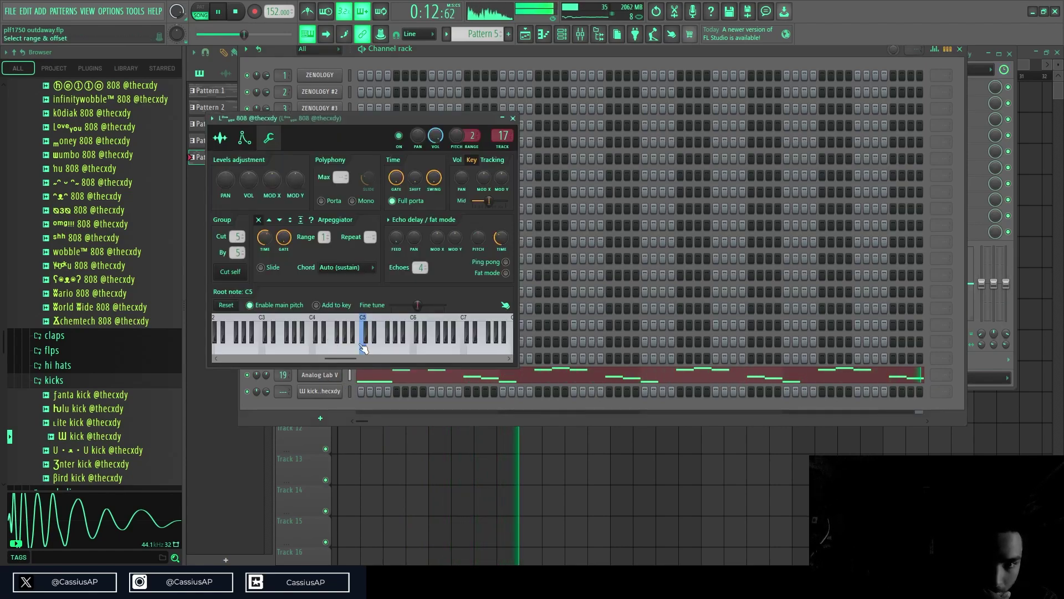
left_click(221, 138)
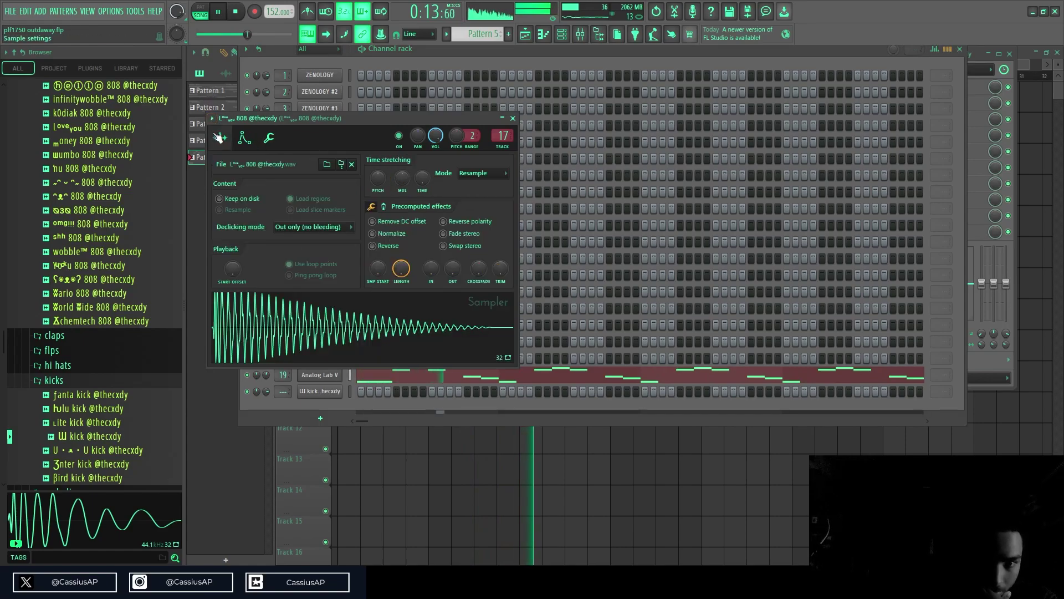
left_click(384, 207)
left_click_drag(380, 232, 379, 230)
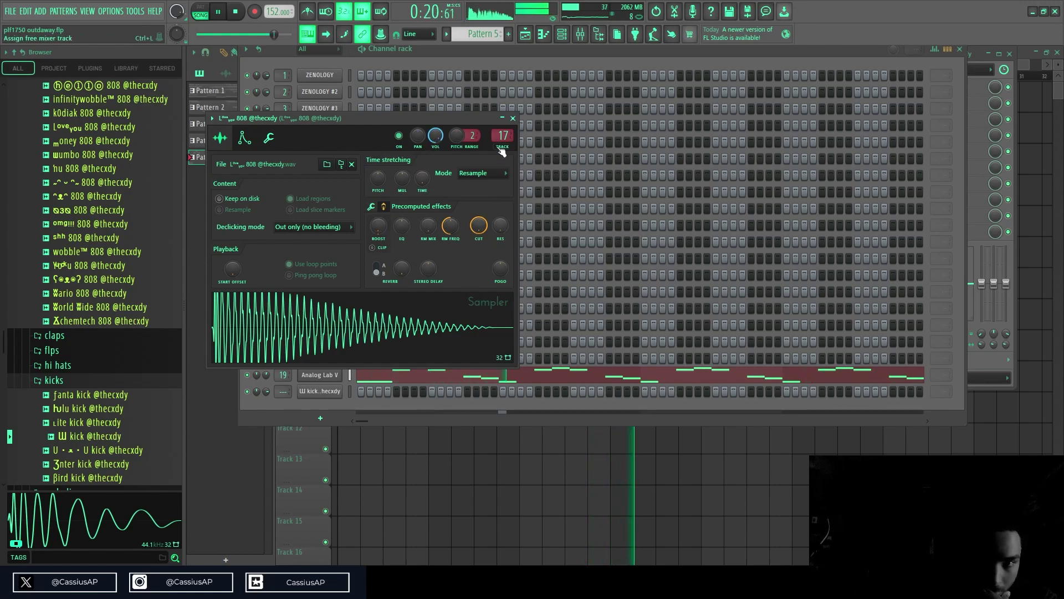
left_click(513, 119)
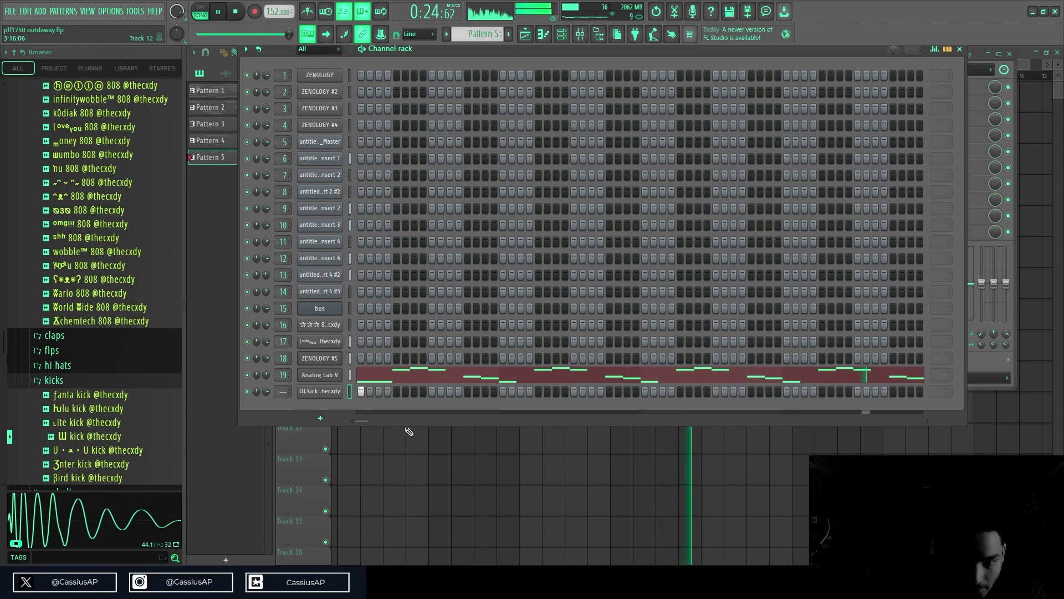
- Create Pattern 6 for the kick and place clips of it on Track 12 at bars 1 and 5
left_click(510, 35)
scroll(486, 34, "down", 2)
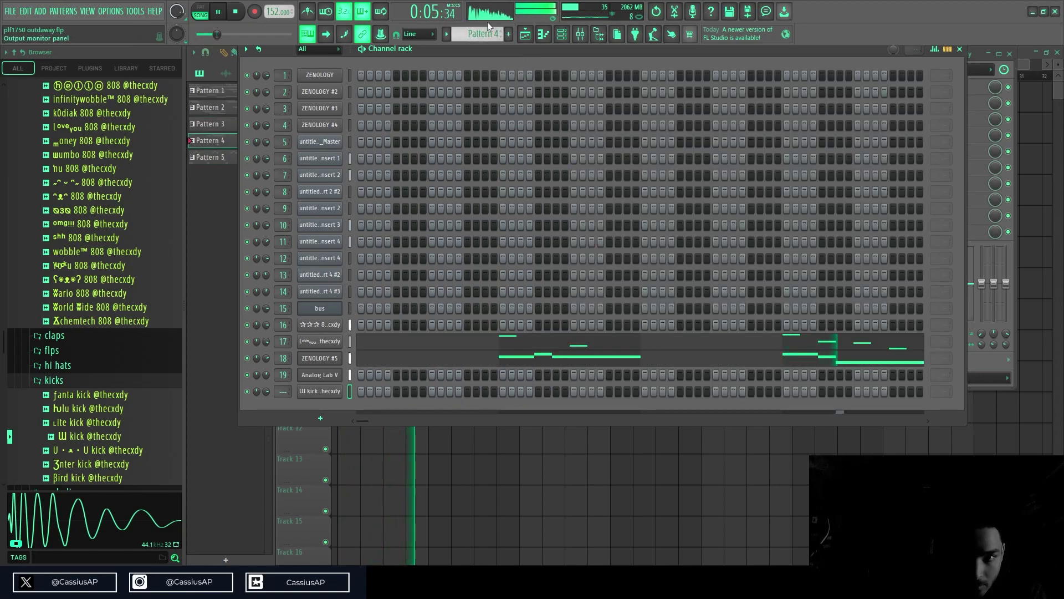
scroll(486, 34, "down", 1)
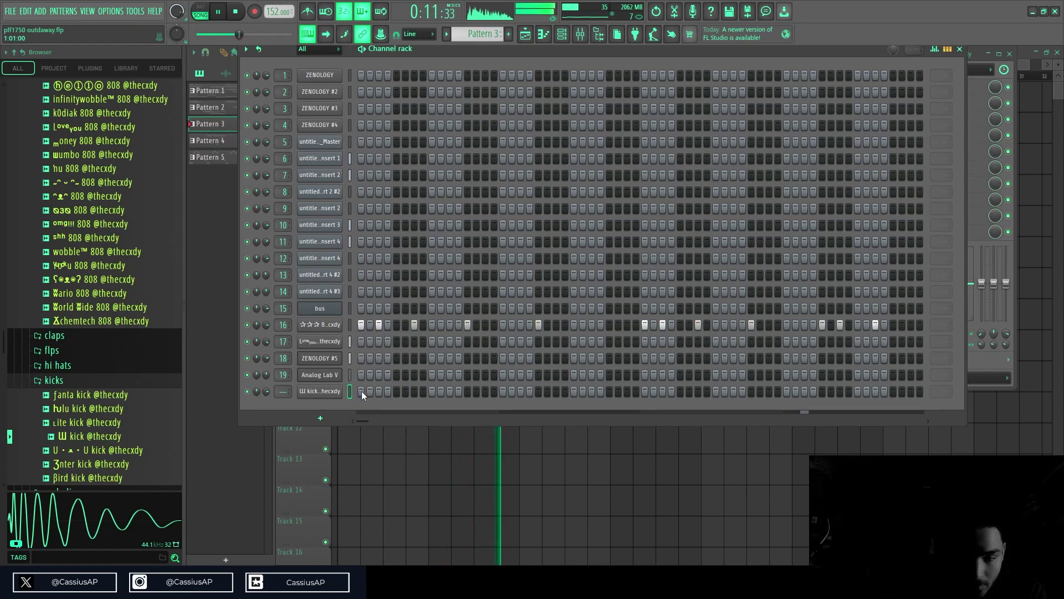
left_click(541, 35)
left_click(509, 34)
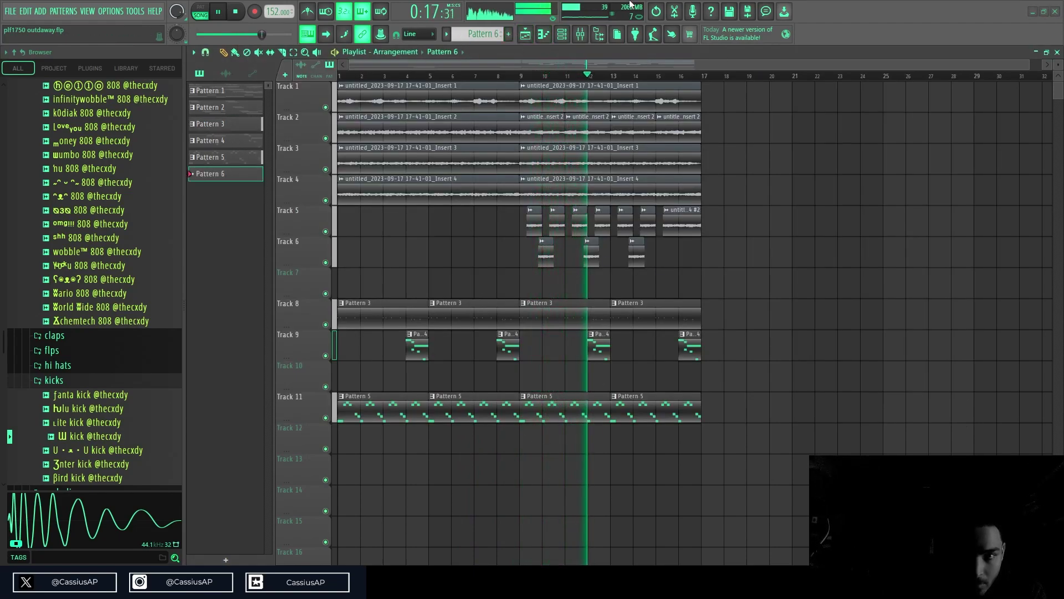
left_click(537, 441)
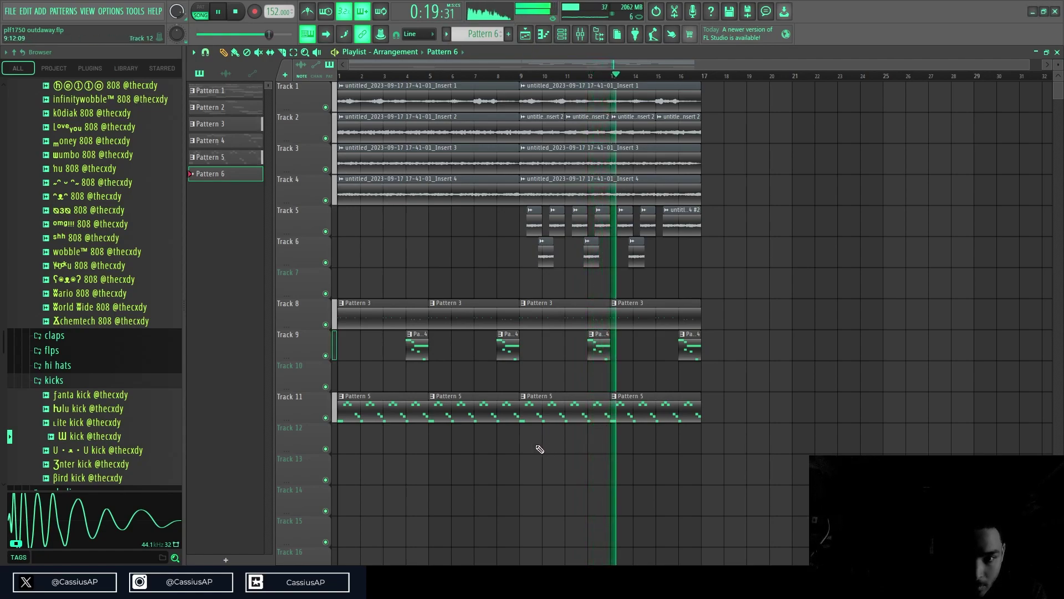
left_click_drag(530, 442, 435, 445)
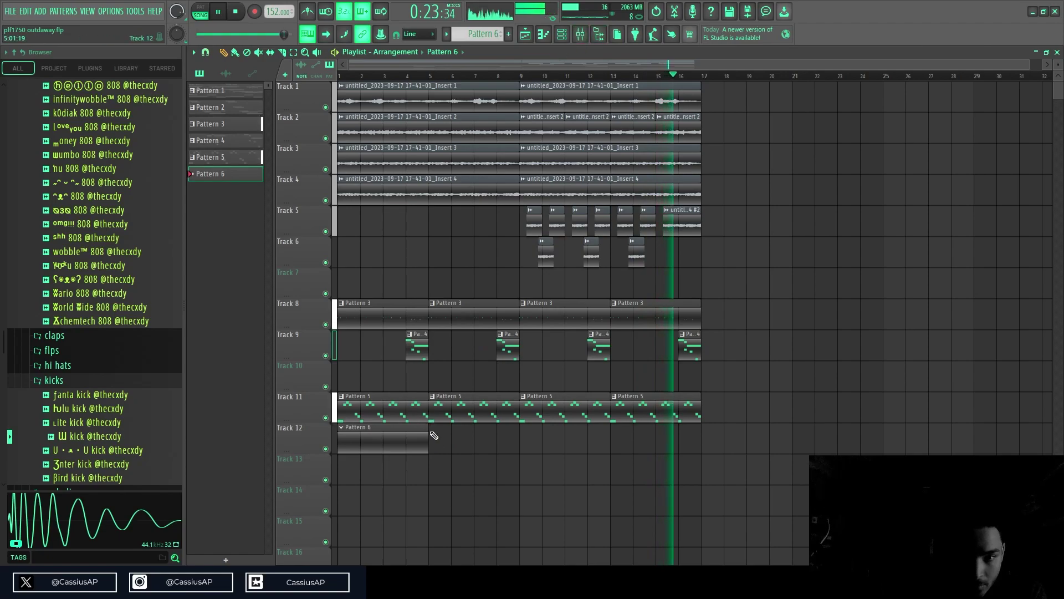
left_click(434, 433)
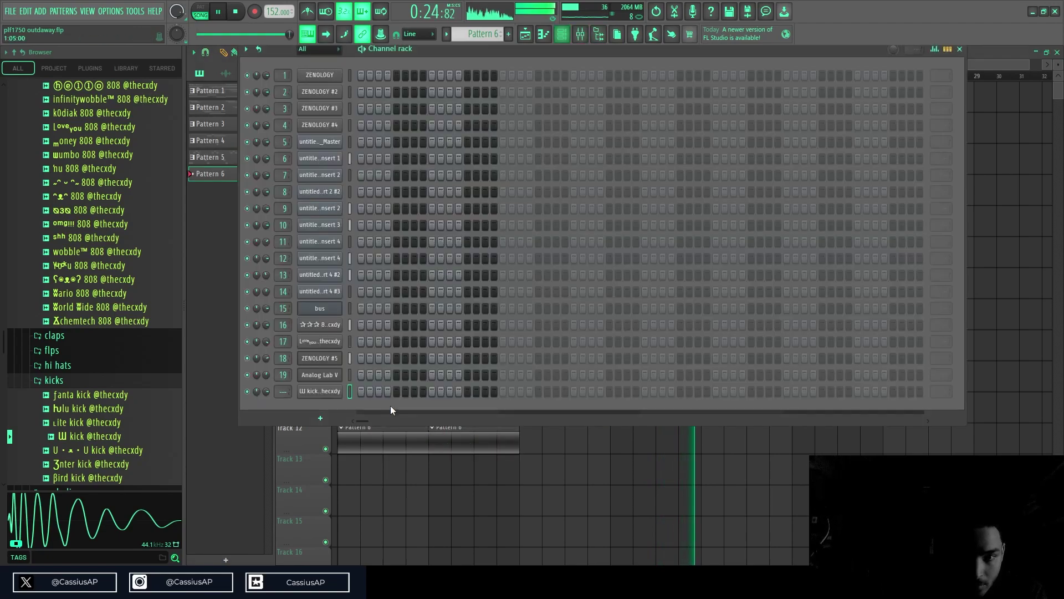
- Program the kick in Pattern 6 on steps 1, 23, 25, 33, 55 and 57
left_click(561, 34)
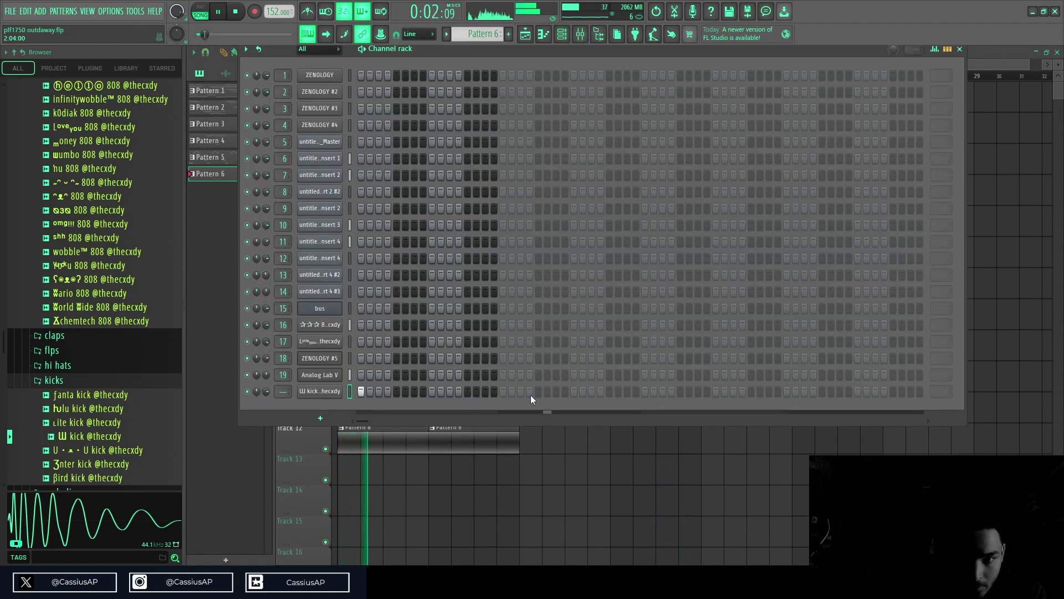
left_click(556, 392)
left_click(574, 391)
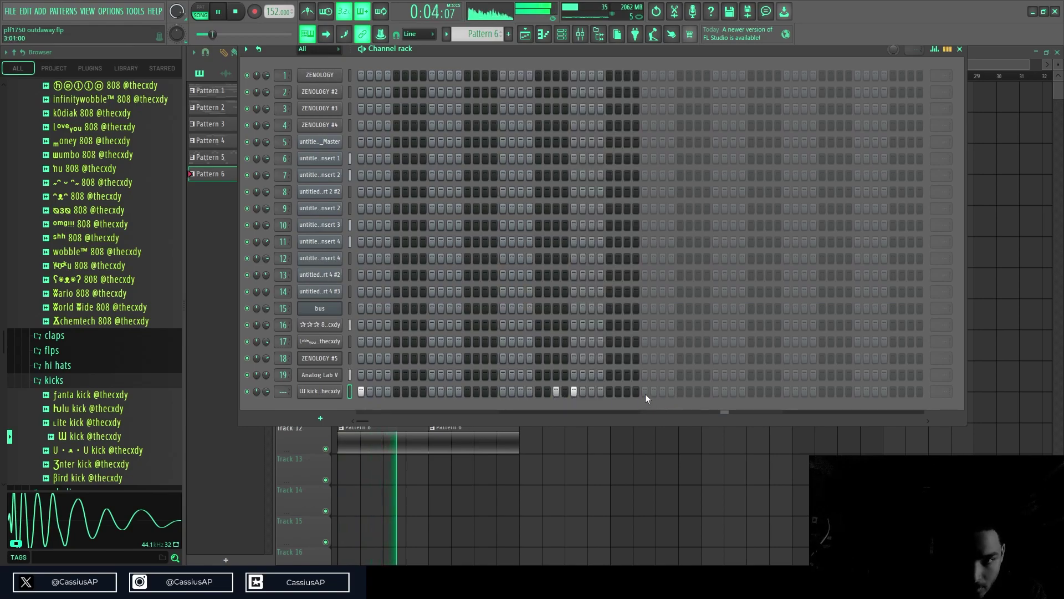
left_click(645, 391)
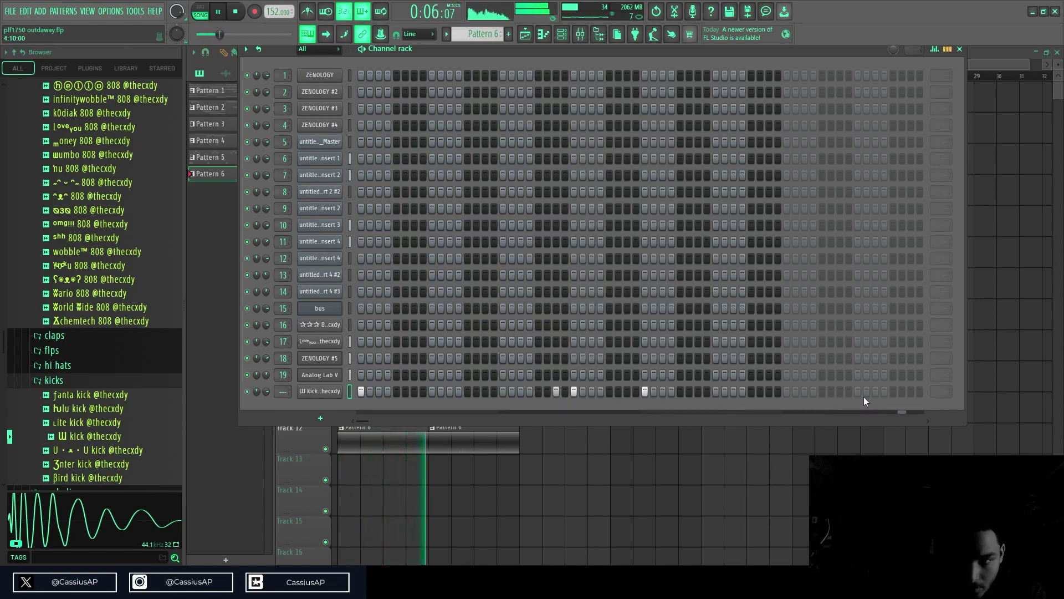
left_click(840, 391)
left_click(857, 392)
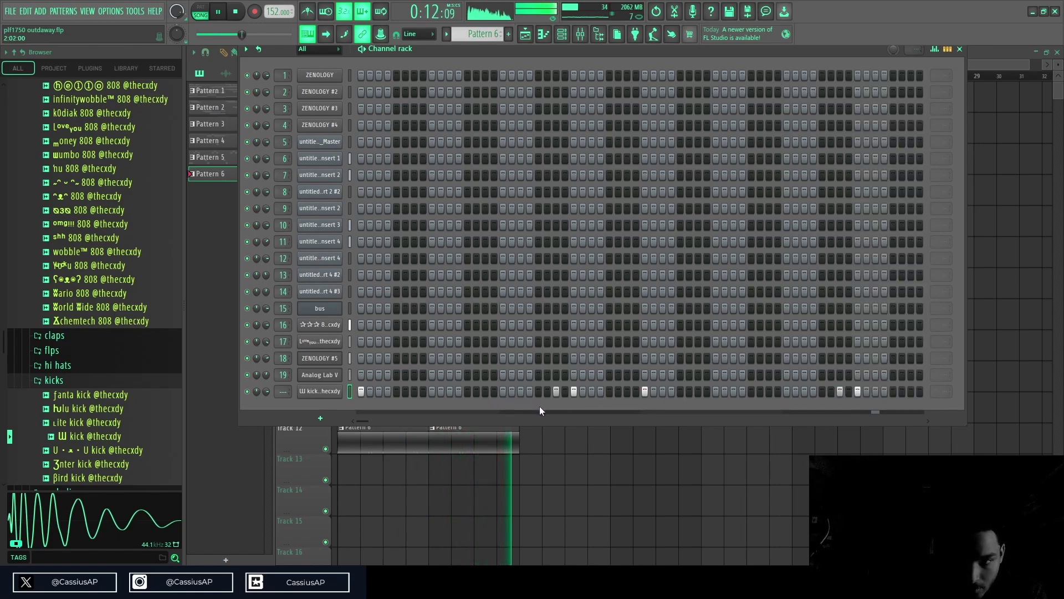
- Replace the kick channel's sample with the U · ᴥ · U kick from the kicks folder and stop playback
left_click(321, 391)
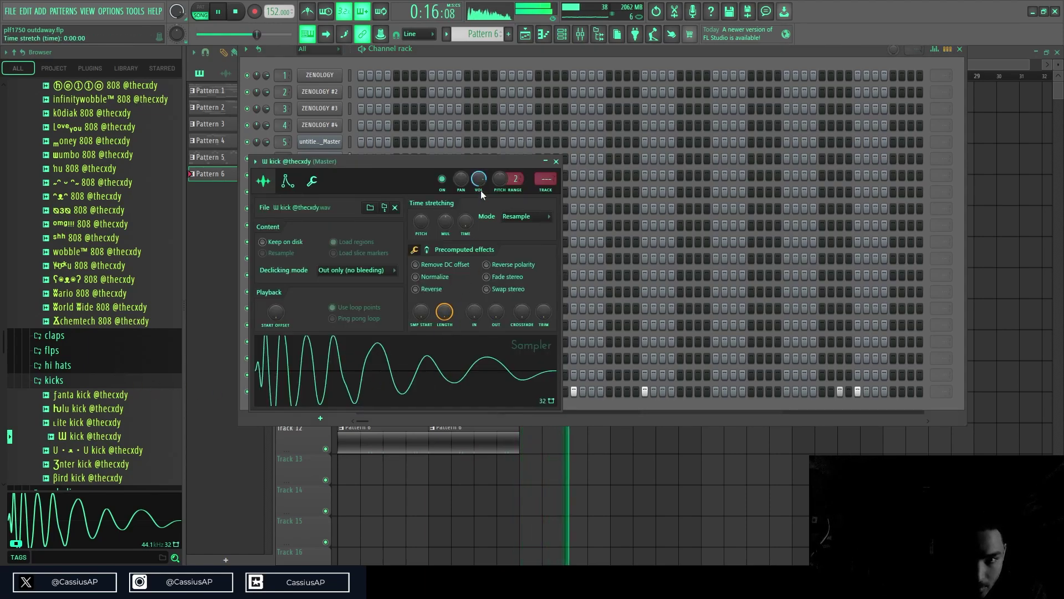
left_click(104, 454)
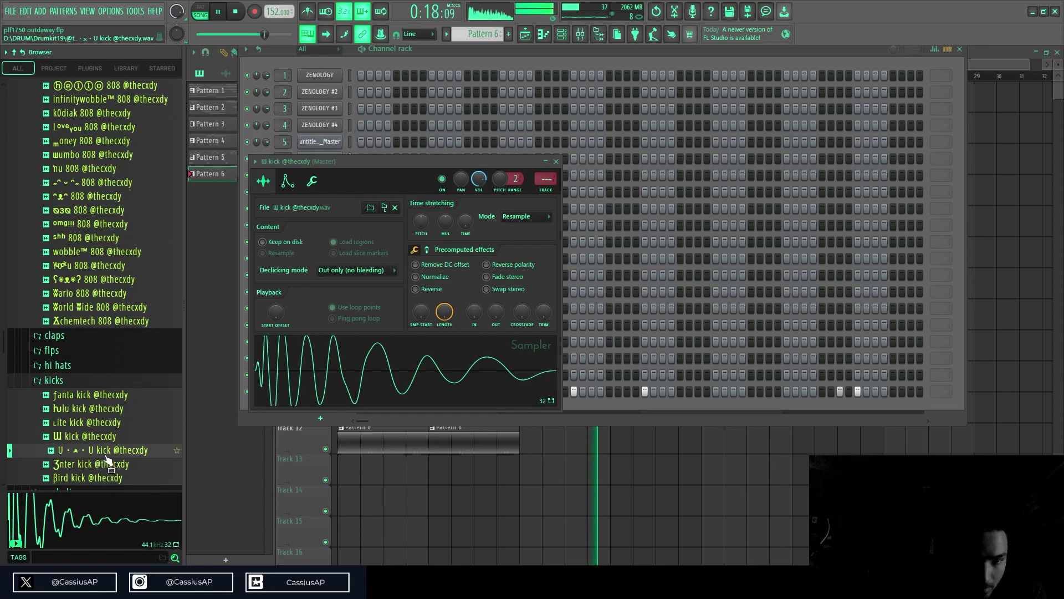
left_click_drag(367, 377, 392, 390)
key("space")
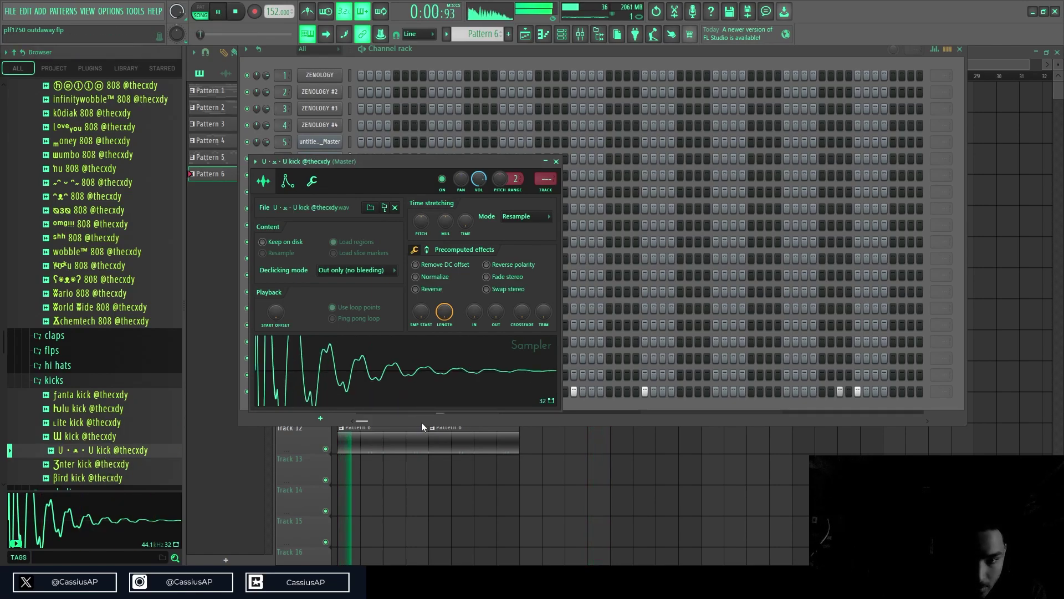
key("Escape")
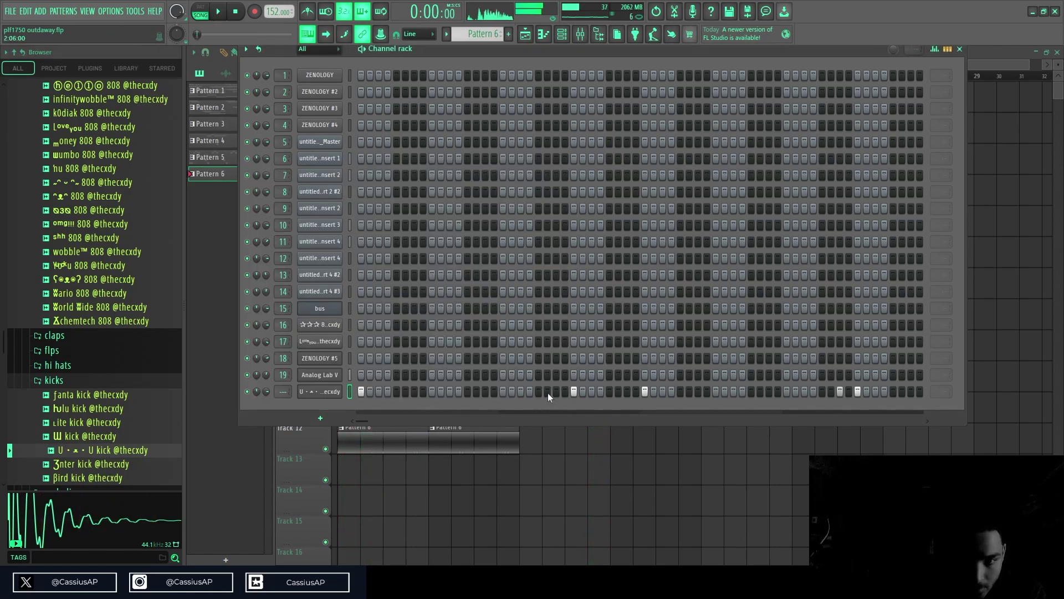
- Move the kick hits on steps 23 and 25 to steps 19 and 21
left_click(520, 391)
key("space")
left_click(538, 391)
key("space")
- Rework the end of the kick pattern with hits on steps 51, 53, 57, 59 and 61
left_click(840, 392)
left_click(813, 392)
left_click(829, 392)
right_click(831, 393)
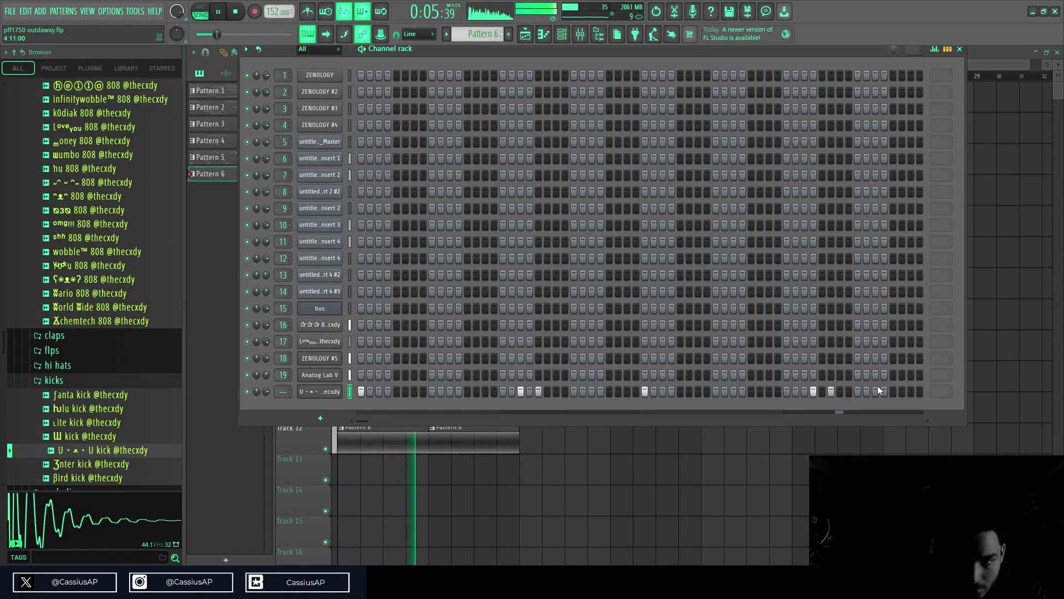
right_click(813, 392)
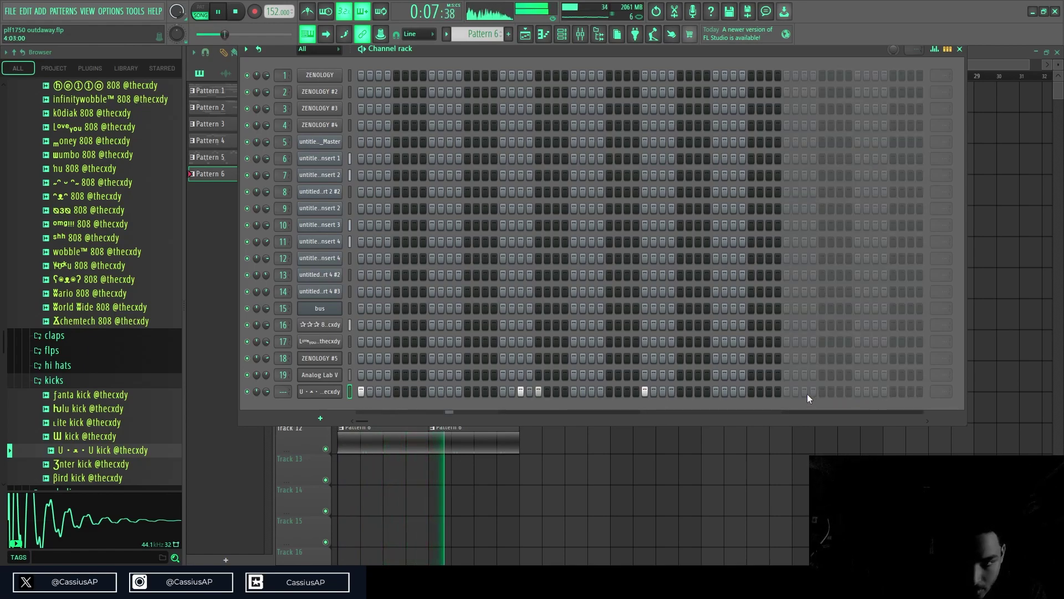
left_click(805, 392)
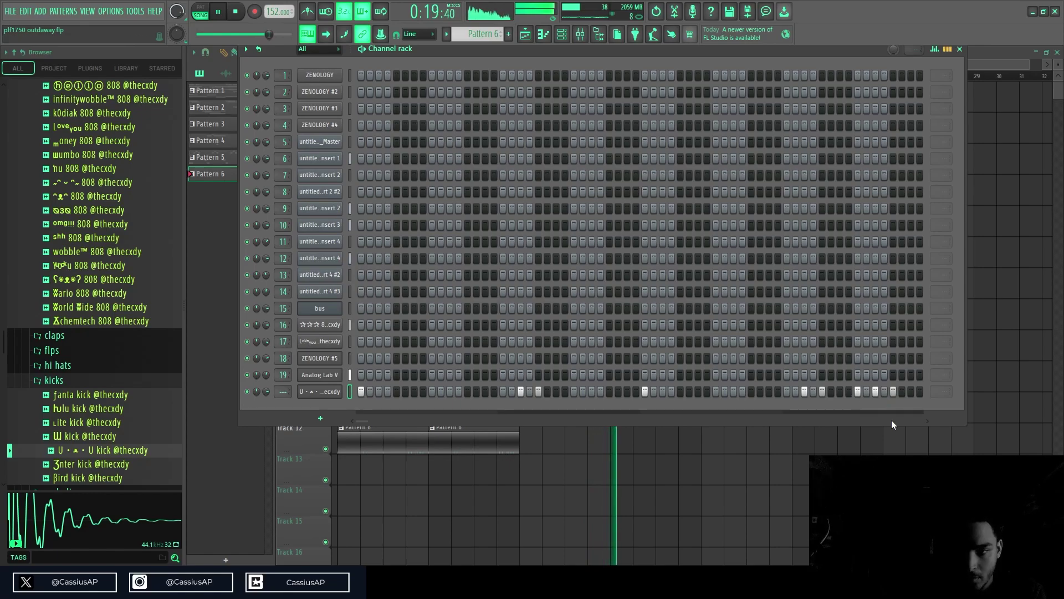
- Replay the arrangement to check the kick pattern and remove the kick hit on step 51
right_click(826, 455)
key("space")
key("space")
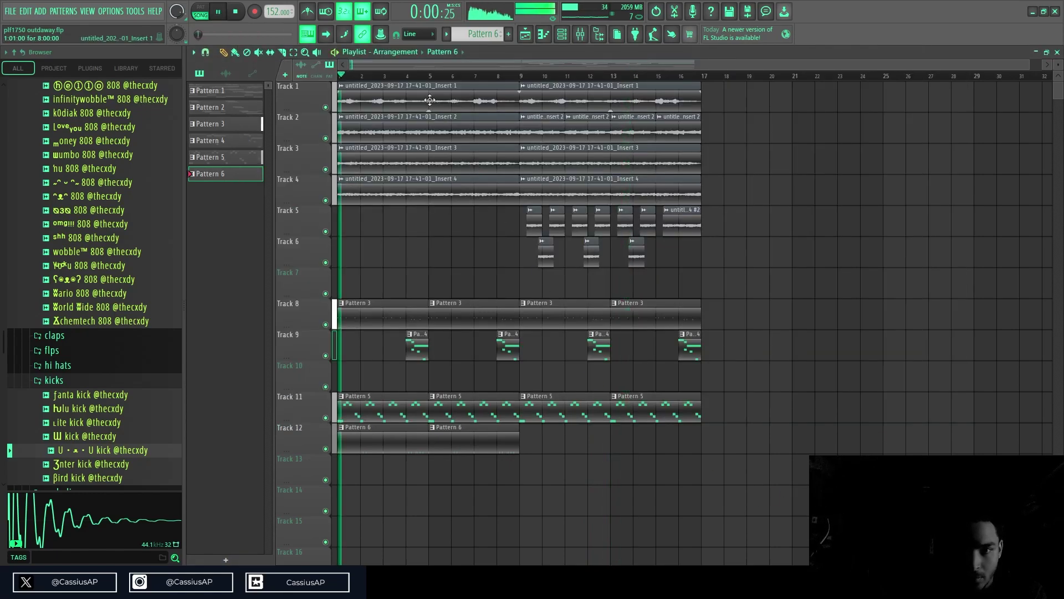
left_click(562, 34)
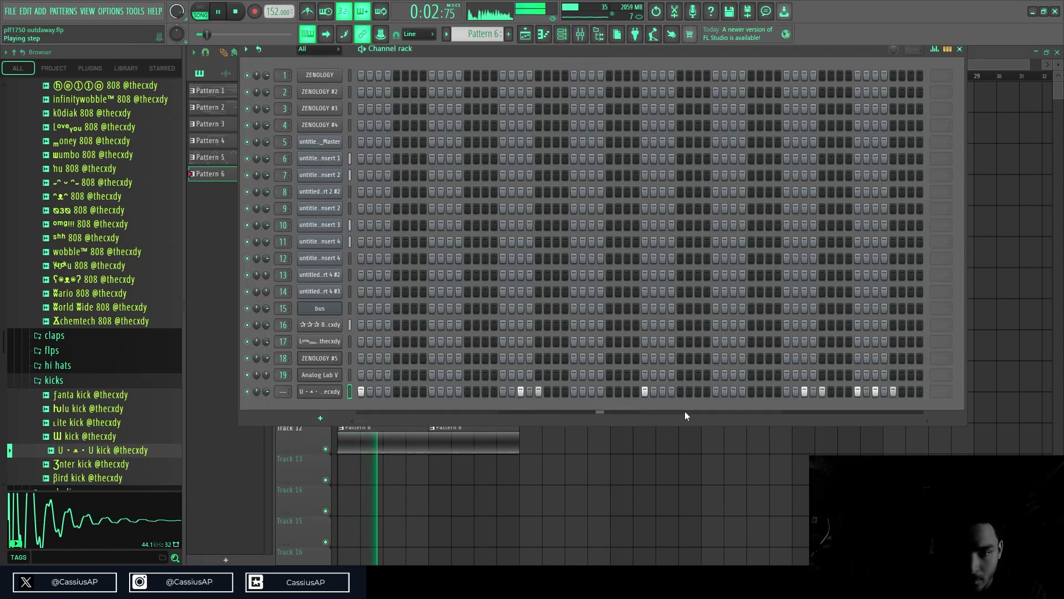
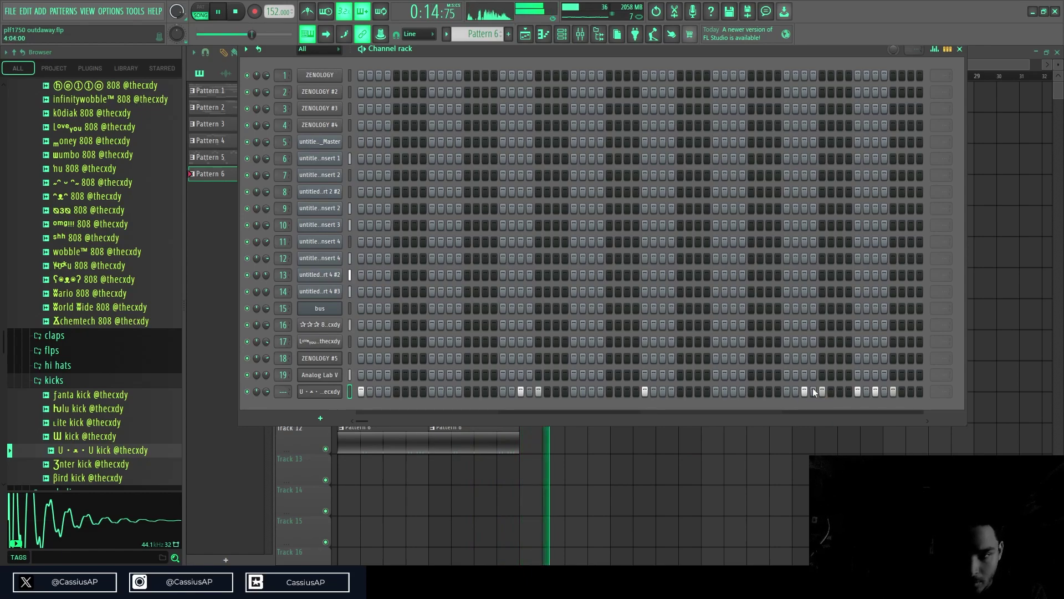
key("space")
key("space")
right_click(654, 490)
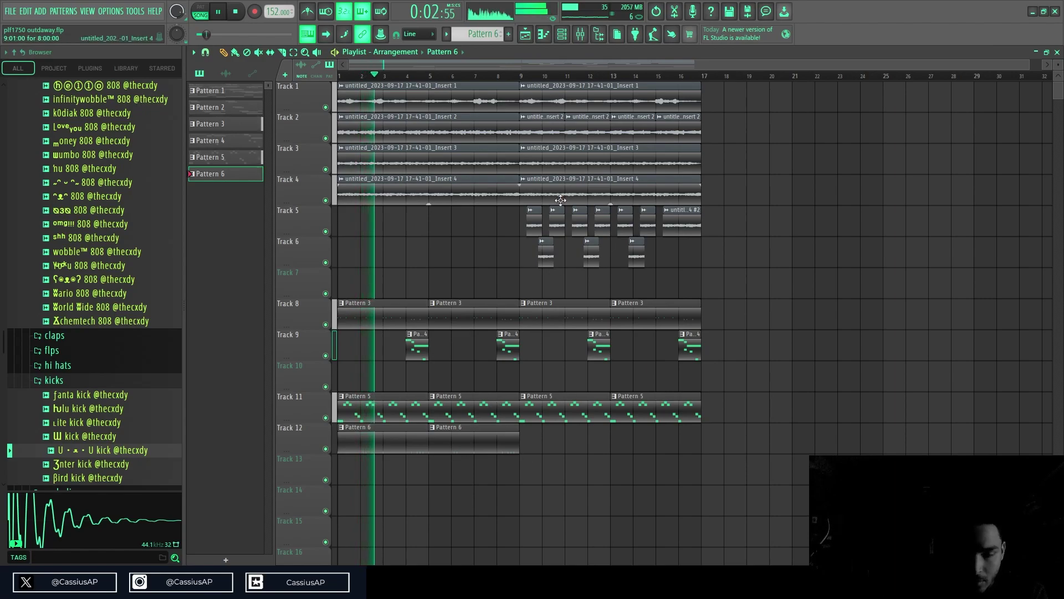
left_click(562, 34)
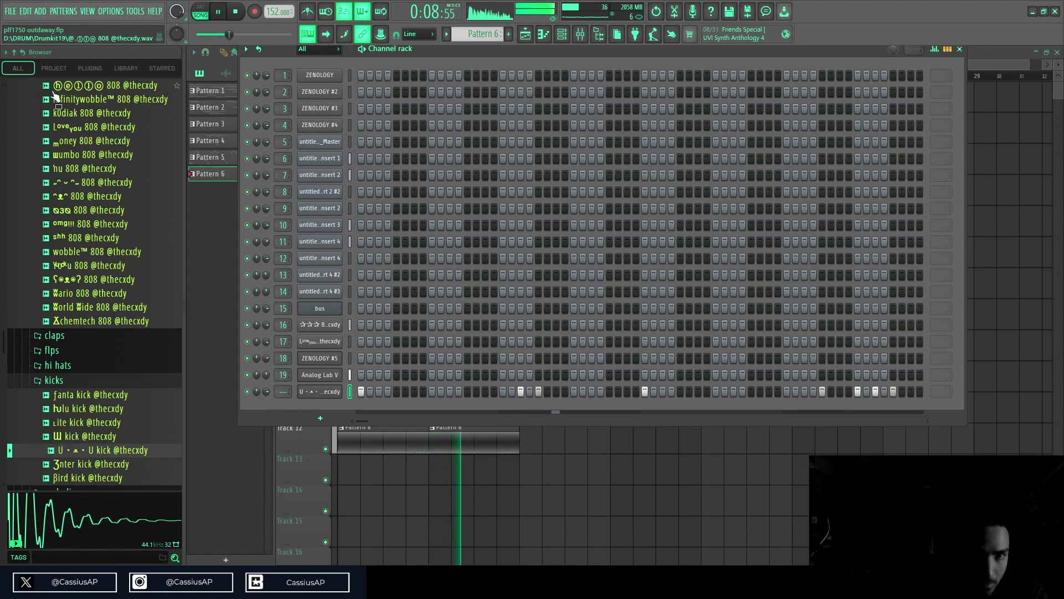
- Audition kick samples from BNYX® KICK1 through KICK12 in the BNYX® Death kit's kicks folder
scroll(92, 359, "up", 10)
scroll(84, 327, "up", 6)
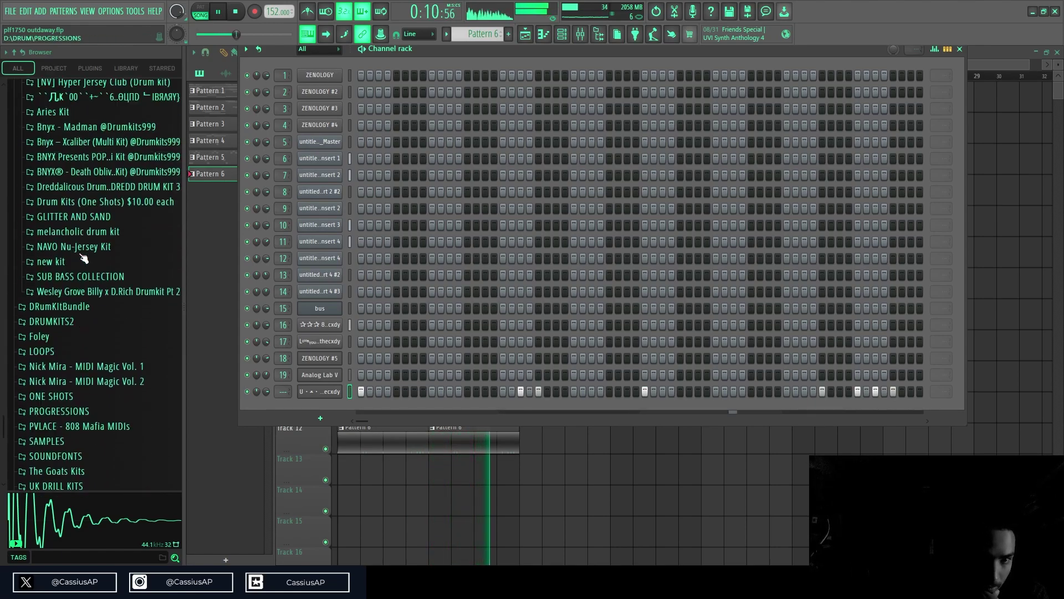
left_click(85, 256)
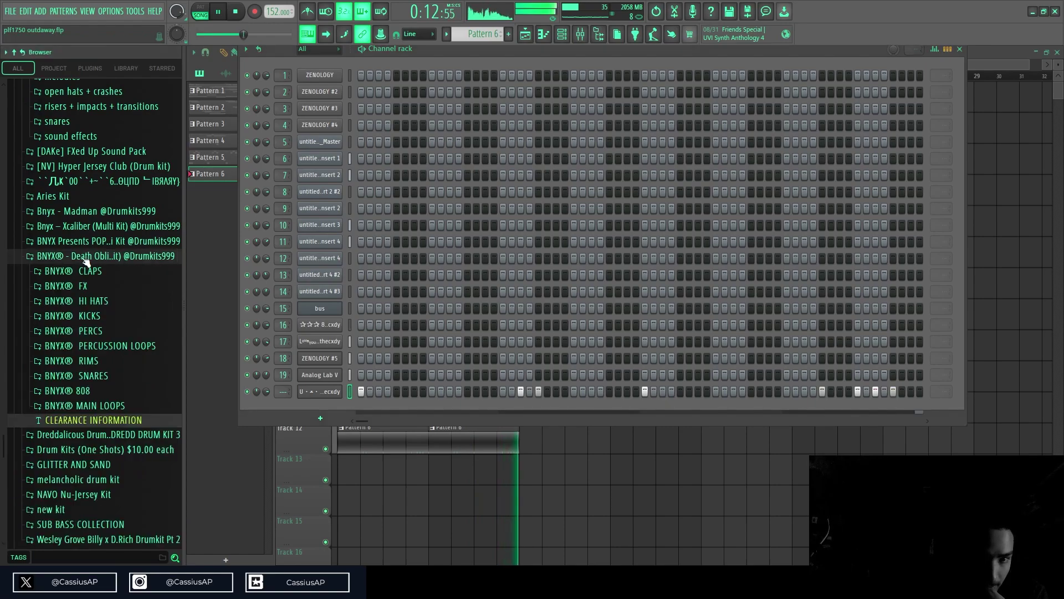
left_click(99, 321)
left_click(100, 333)
left_click(101, 359)
left_click(103, 372)
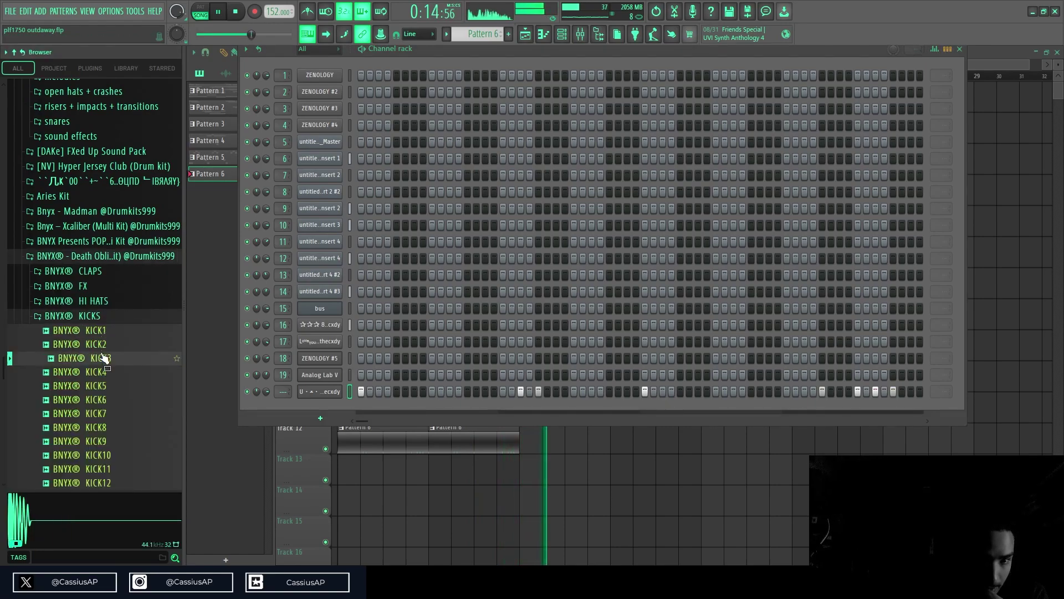
left_click(105, 389)
left_click(107, 399)
left_click(109, 413)
left_click(111, 427)
left_click(113, 440)
left_click(119, 469)
left_click(122, 483)
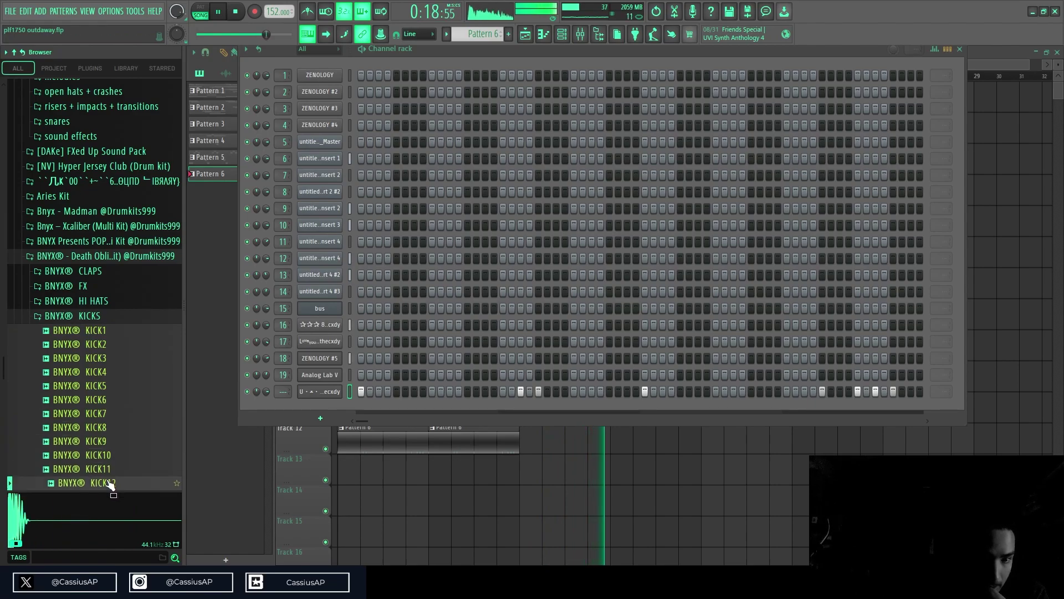
scroll(102, 295, "up", 3)
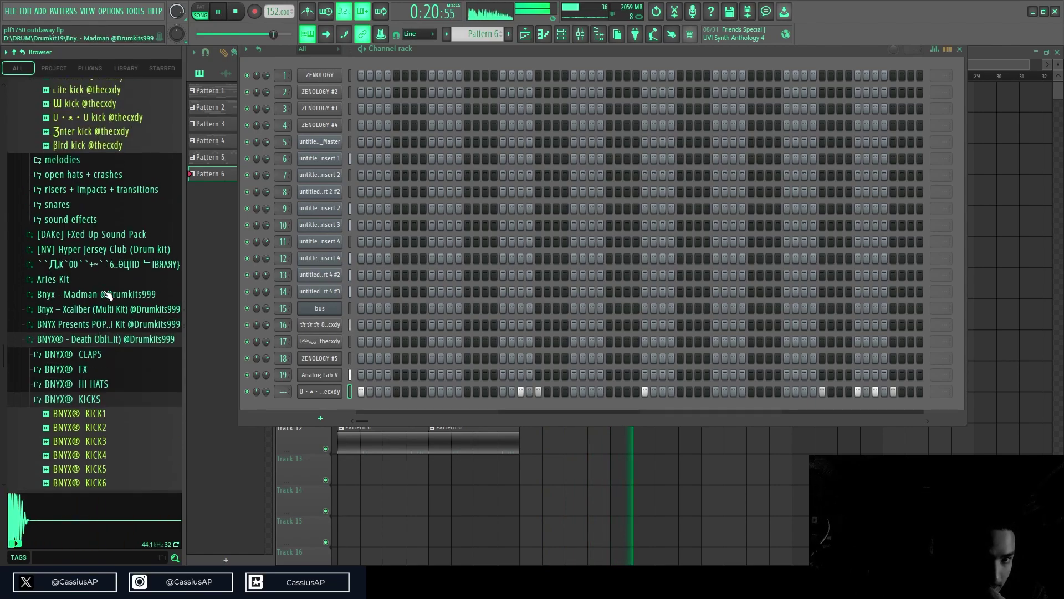
scroll(113, 361, "up", 15)
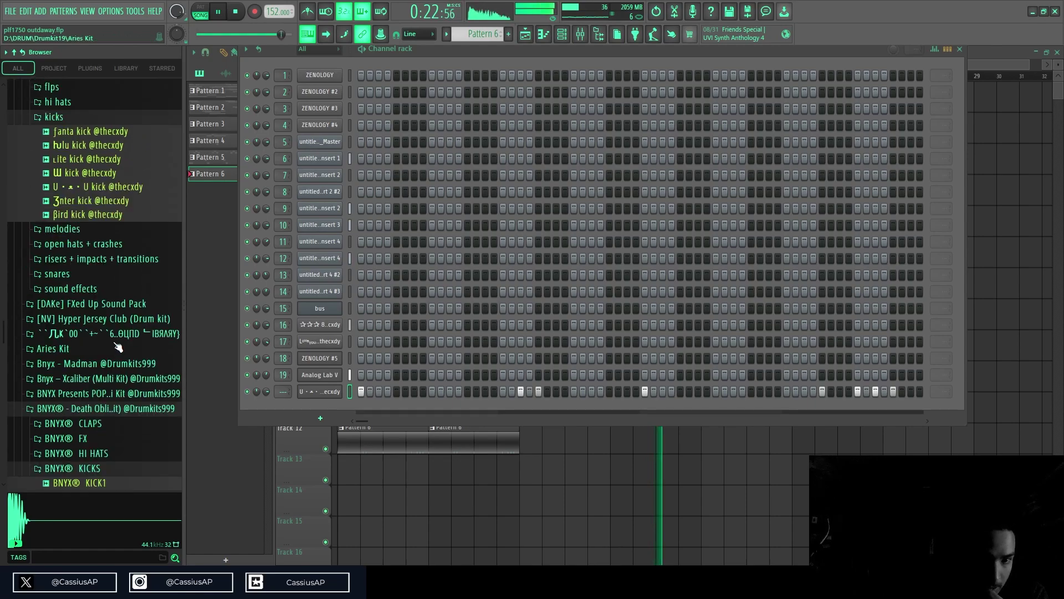
scroll(113, 358, "down", 10)
scroll(114, 357, "down", 20)
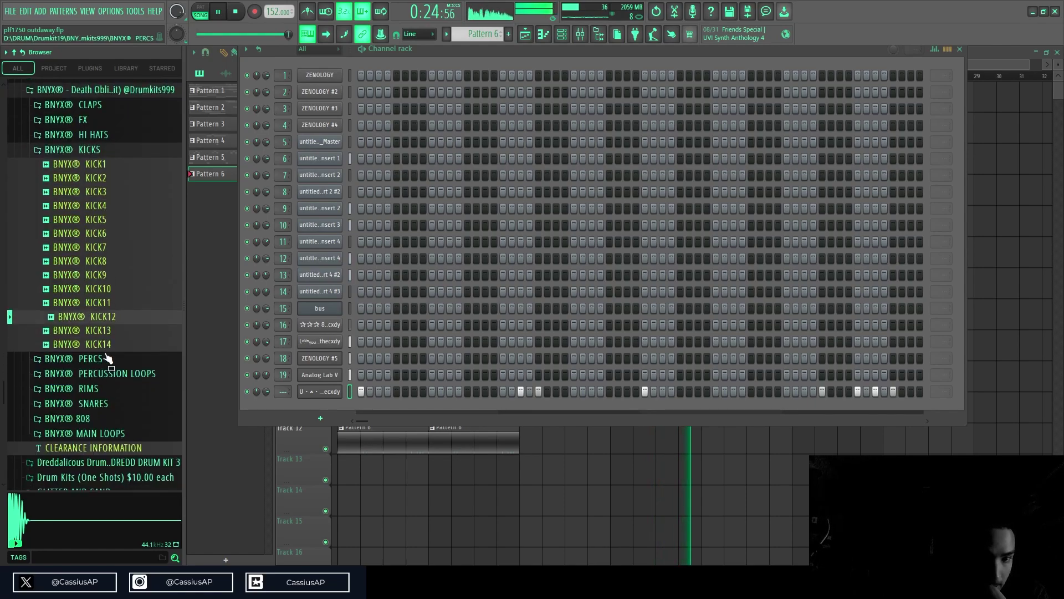
- Remove the Auto-Key effect from slot 2 of the Master mixer track and return to the playlist
left_click(580, 34)
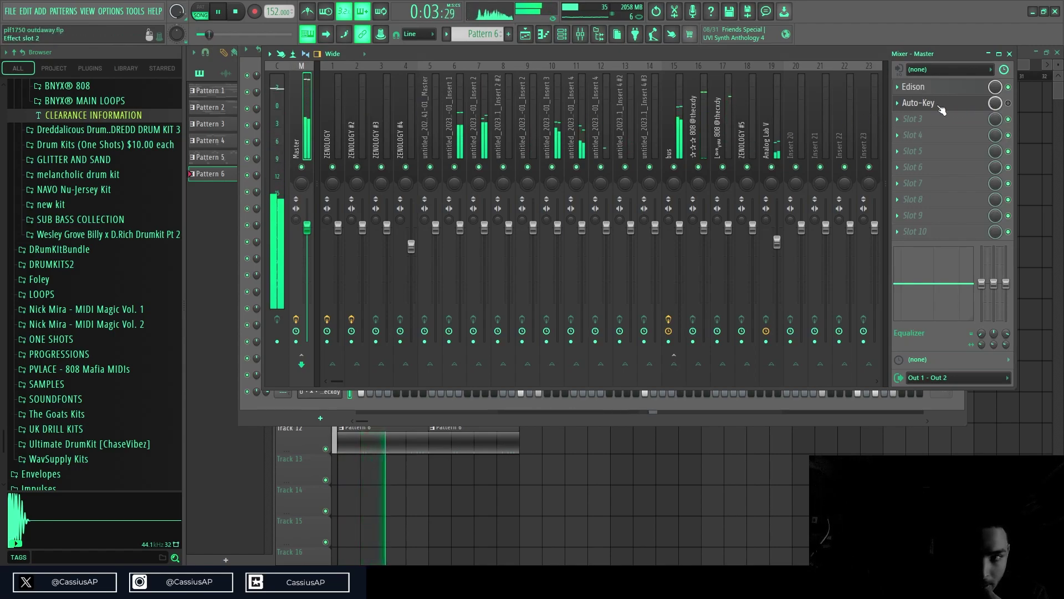
left_click(899, 103)
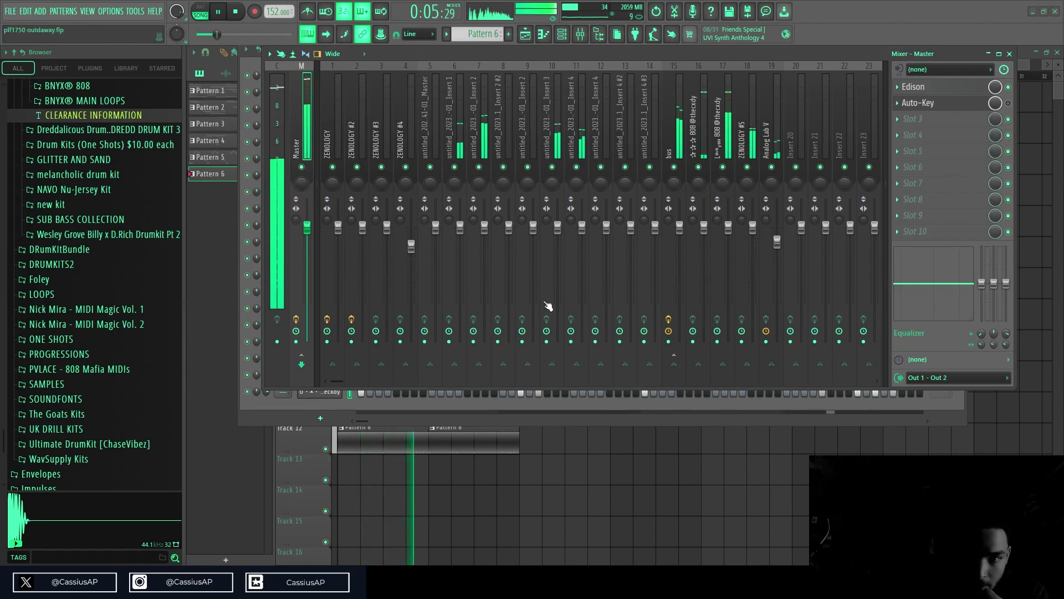
left_click(578, 329)
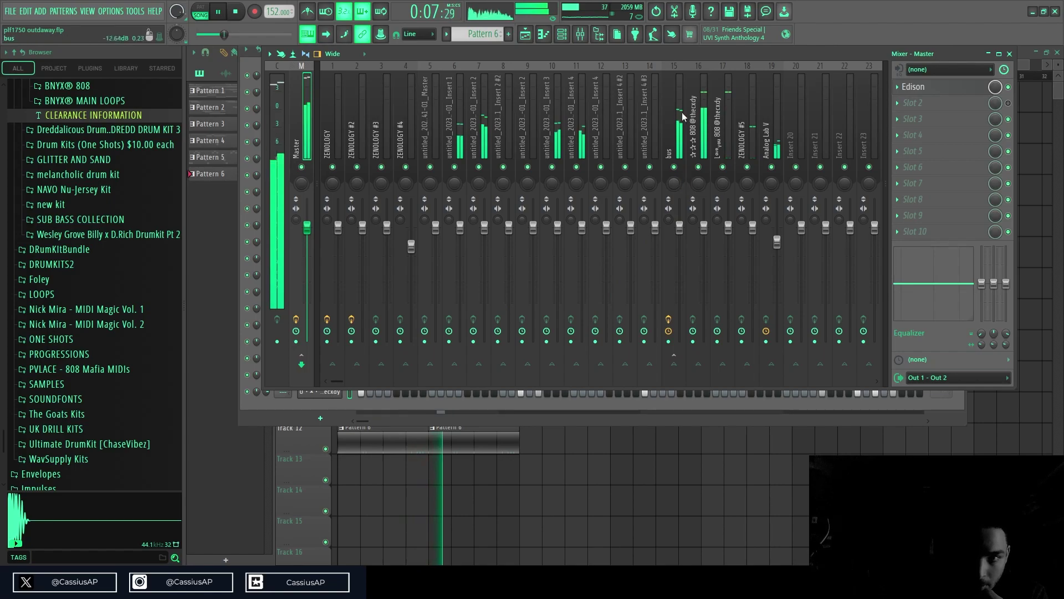
left_click(527, 35)
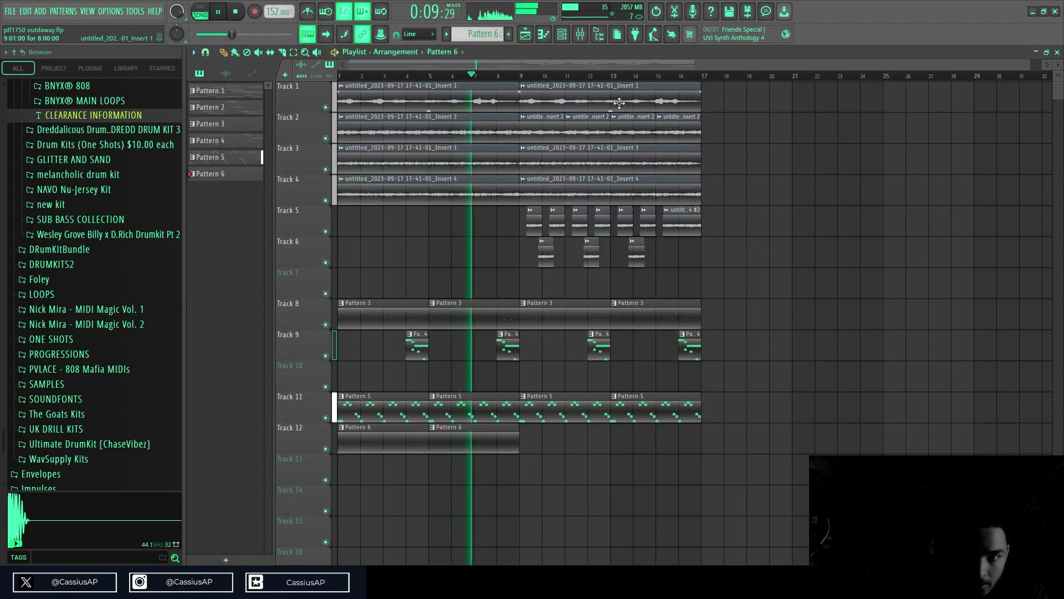
- Audition the hi-hats in the Wesley Grove Billy x D.Rich Drumkit Pt 2, add WGB Hi Hat 6 as a channel, and open its piano roll
left_click(581, 37)
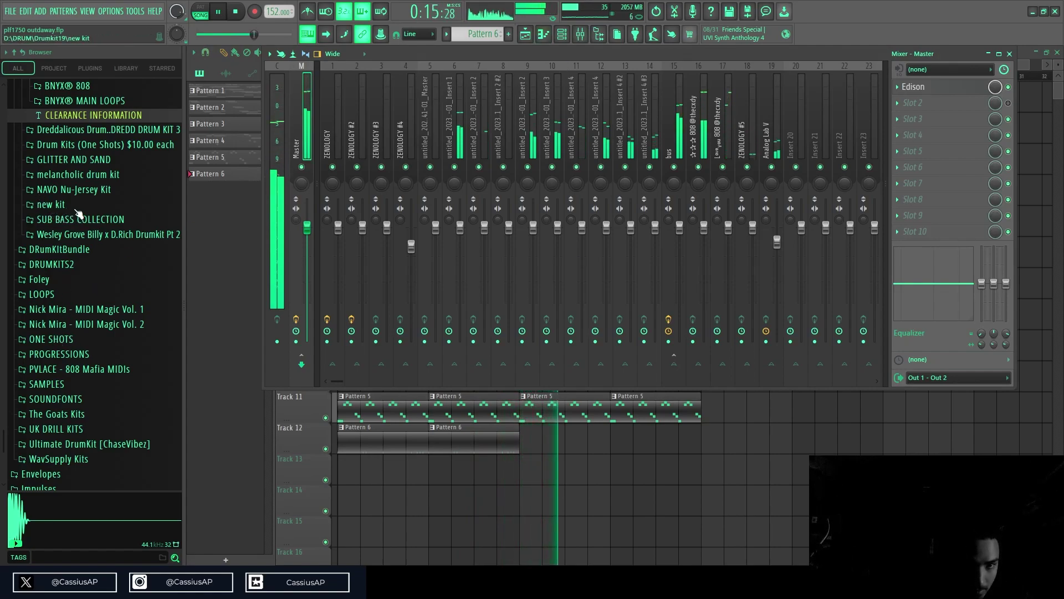
left_click(103, 234)
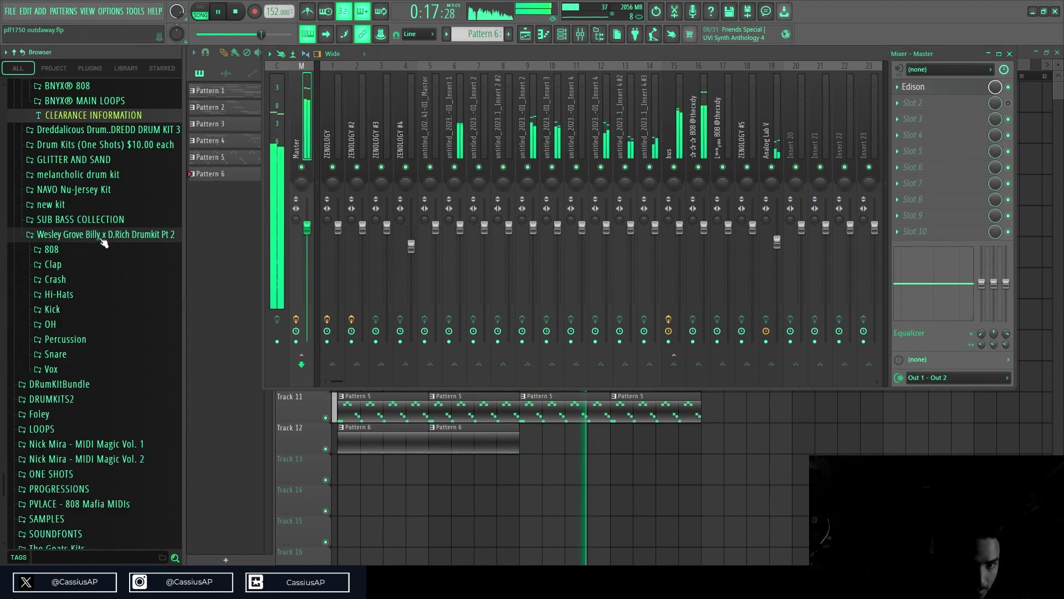
left_click(65, 300)
left_click(83, 308)
left_click(89, 323)
left_click(96, 338)
left_click(97, 350)
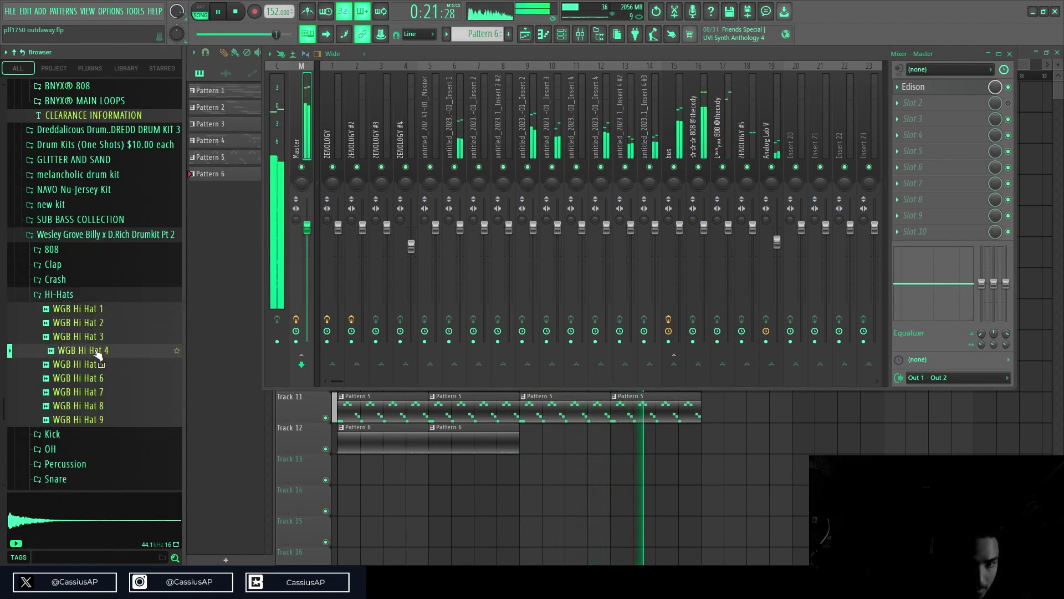
left_click(99, 363)
left_click(102, 378)
left_click_drag(103, 383, 561, 39)
left_click_drag(326, 424, 328, 404)
key("F7")
- Place two back-to-back C5 hi-hat notes on steps 1 and 3 of bar 1
left_click(232, 358)
left_click(265, 357)
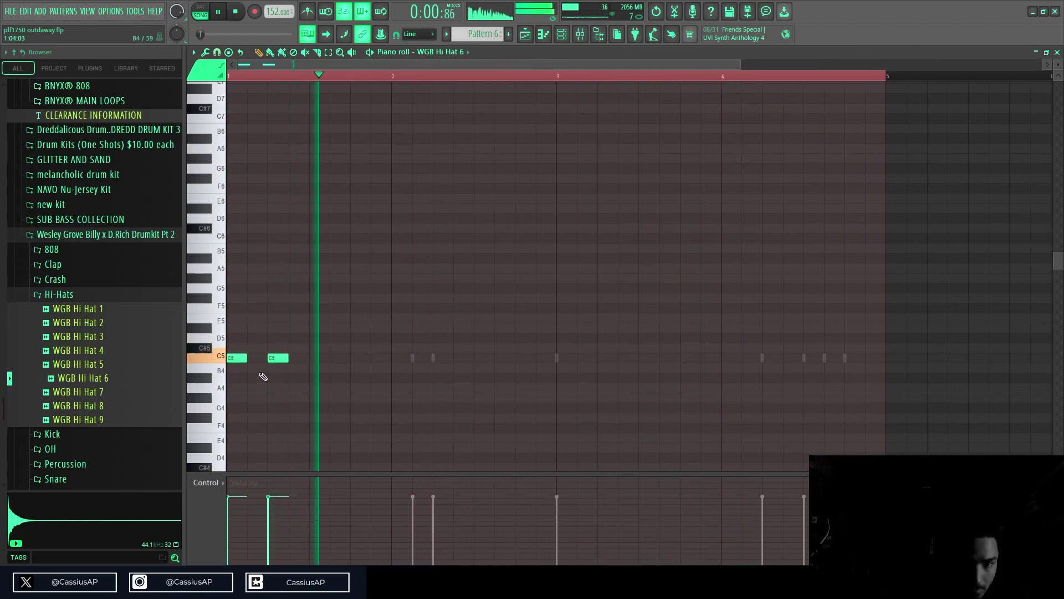
key("space")
key("space")
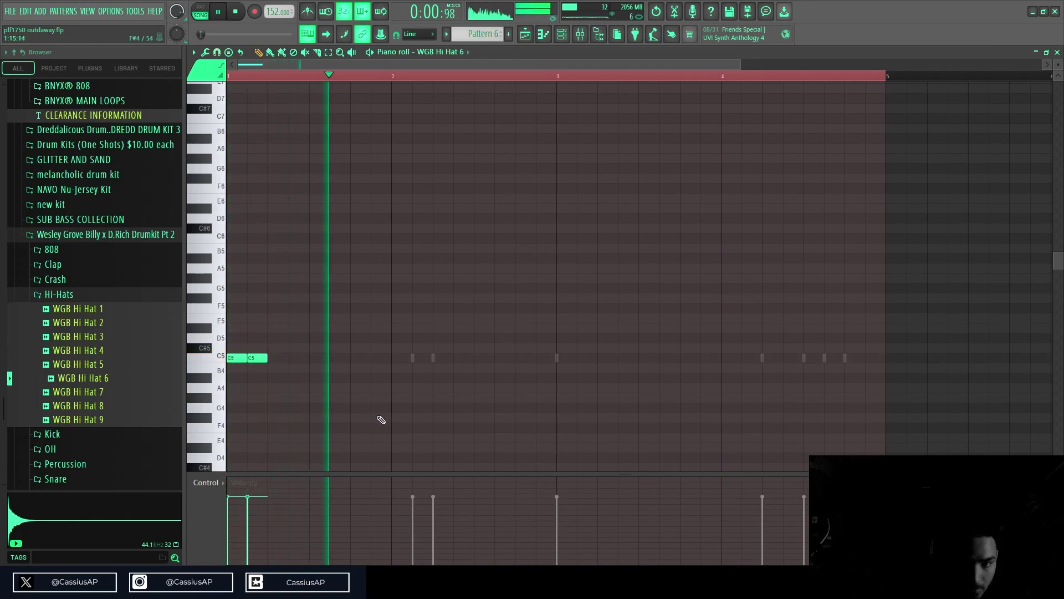
- Try E4 hi-hat notes on steps 1, 5 and 9 of bar 2, leaving out the one on step 1
key("space")
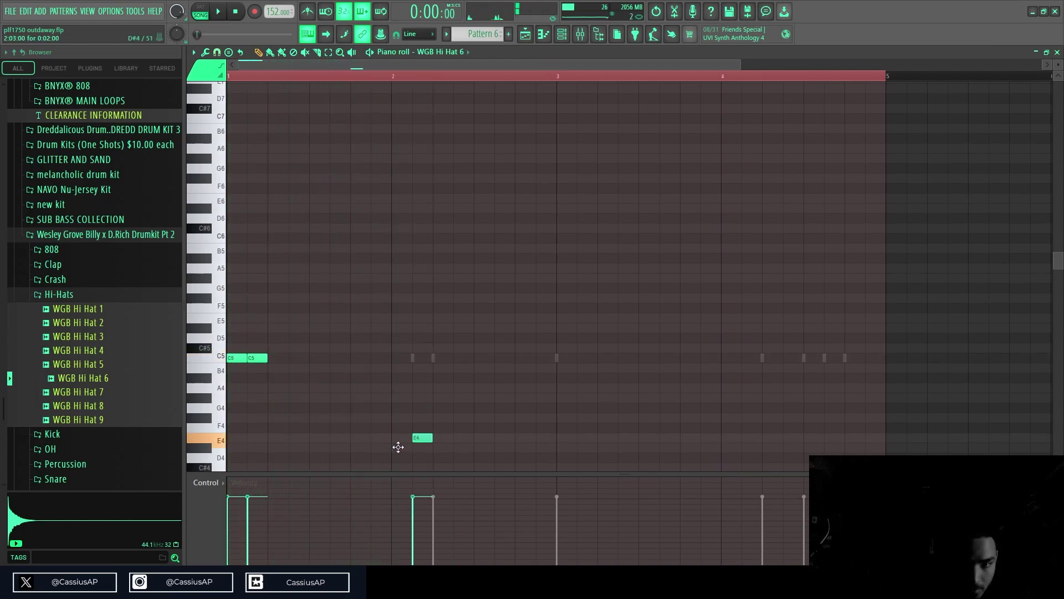
key("space")
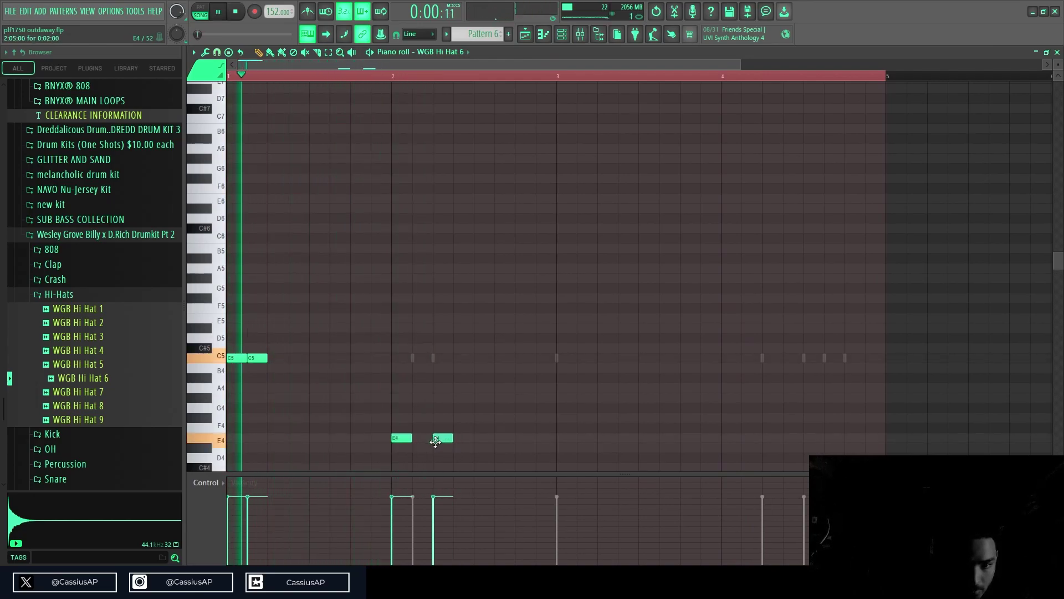
left_click(464, 448)
left_click_drag(470, 439, 487, 439)
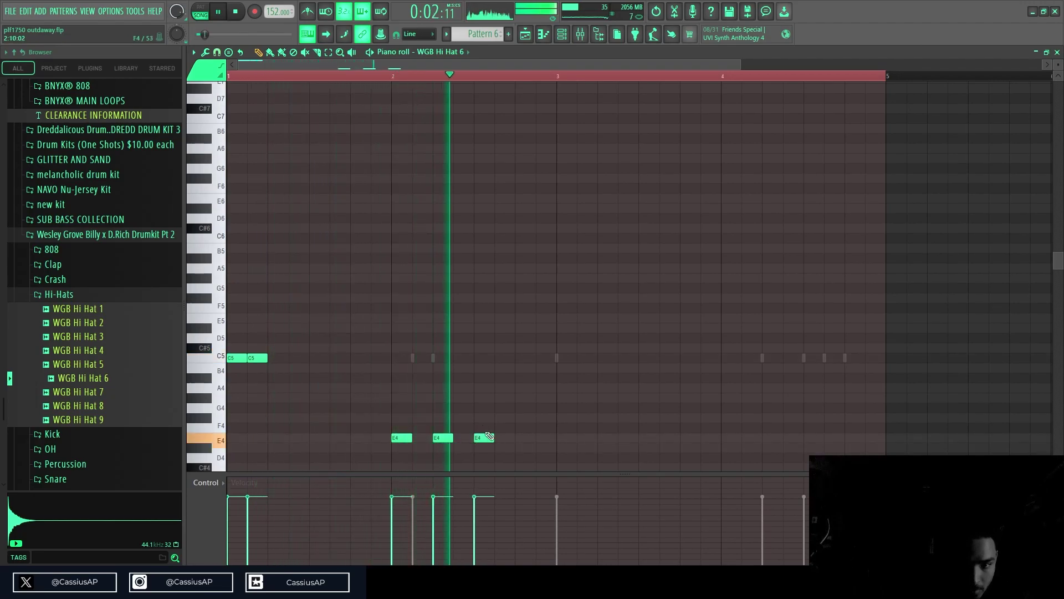
key("space")
right_click(484, 438)
key("space")
right_click(439, 438)
right_click(404, 439)
left_click(443, 439)
left_click(481, 438)
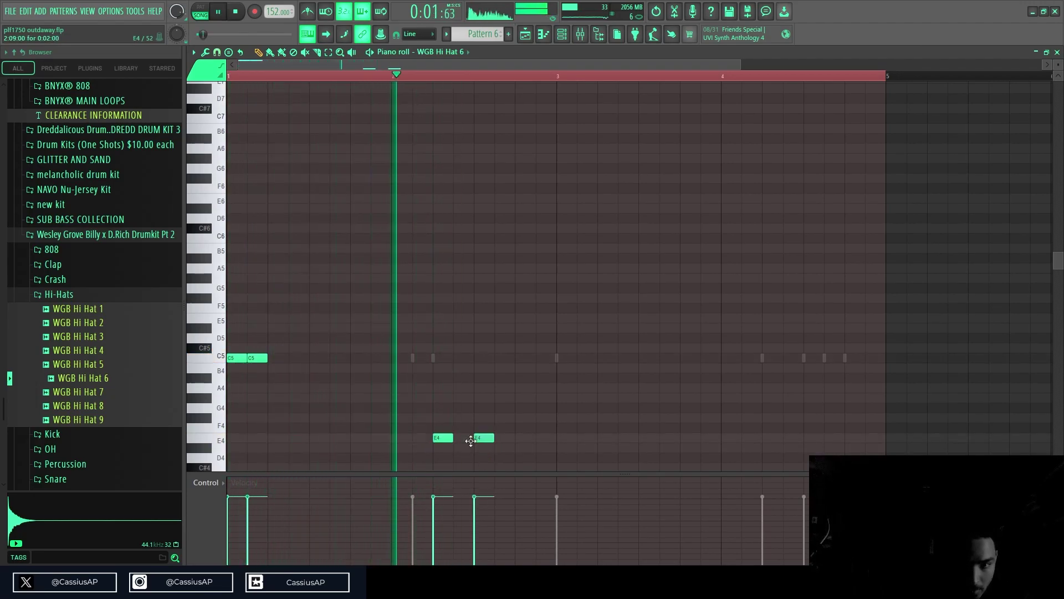
- Replace the bar 2 hi-hats with two back-to-back E4 notes on steps 3 and 5
key("space")
key("space")
right_click(443, 438)
left_click(421, 440)
left_click(457, 440)
right_click(485, 440)
left_click_drag(490, 467, 248, 328)
key("space")
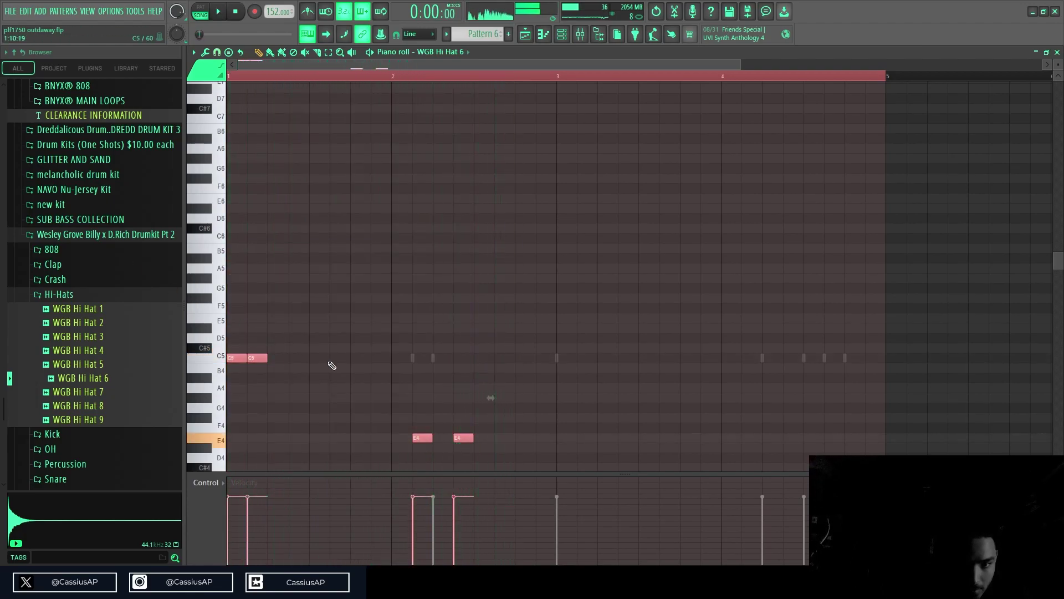
key("ctrl+d")
key("space")
left_click_drag(463, 438, 399, 433)
- Duplicate the two-bar hi-hat phrase of C5 and E4 notes into bars 3 and 4
key("ctrl+a")
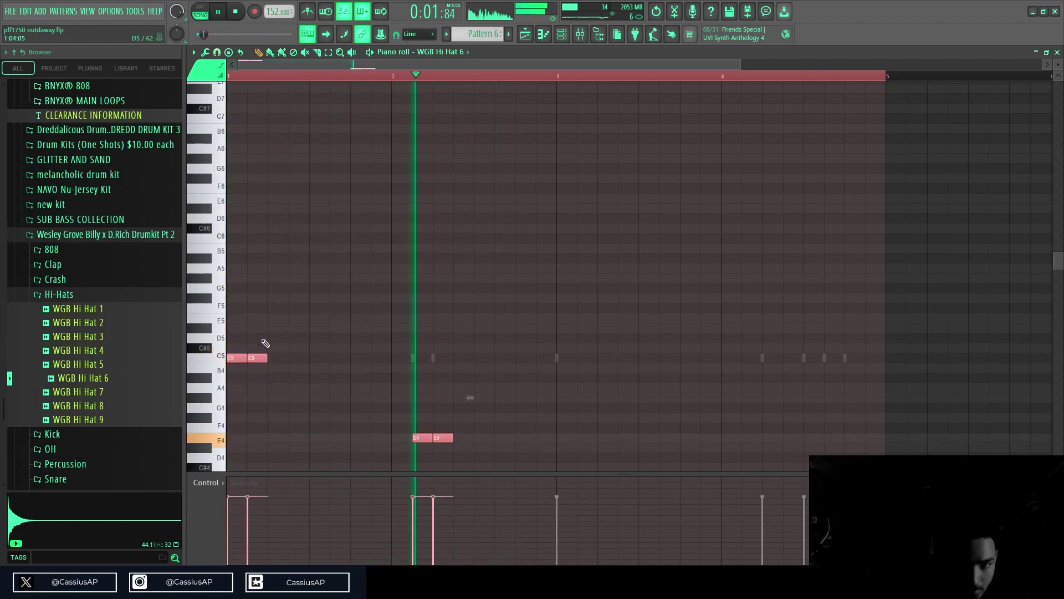
key("ctrl+b")
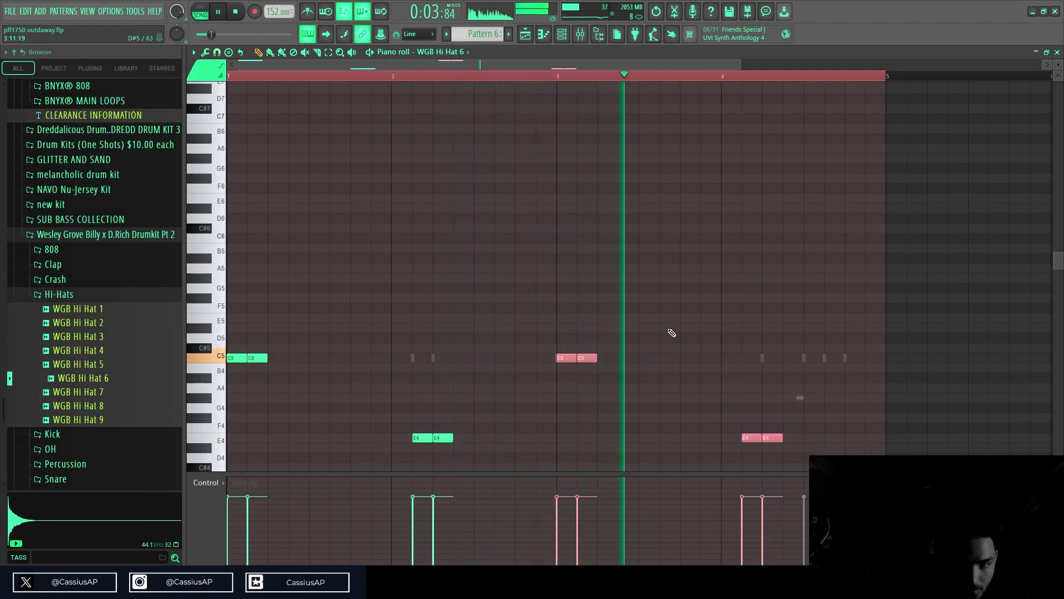
scroll(681, 330, "down", 1)
key("ctrl+d")
scroll(698, 329, "down", 1)
scroll(701, 331, "down", 1)
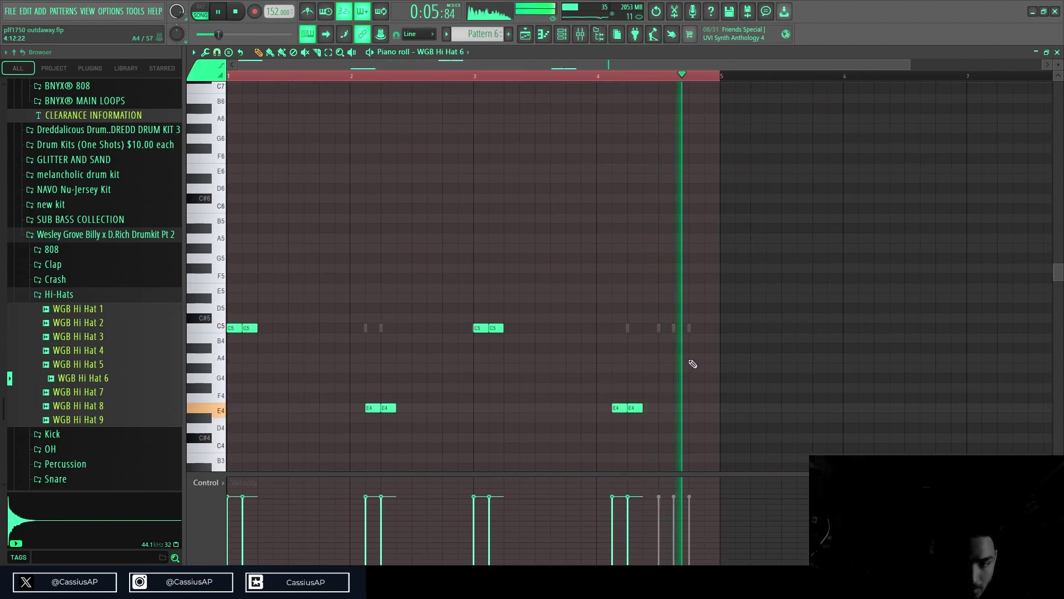
- Add a four-step E4 hi-hat note on step 13 of bar 2 and copy it to step 13 of bar 4
scroll(384, 343, "up", 2)
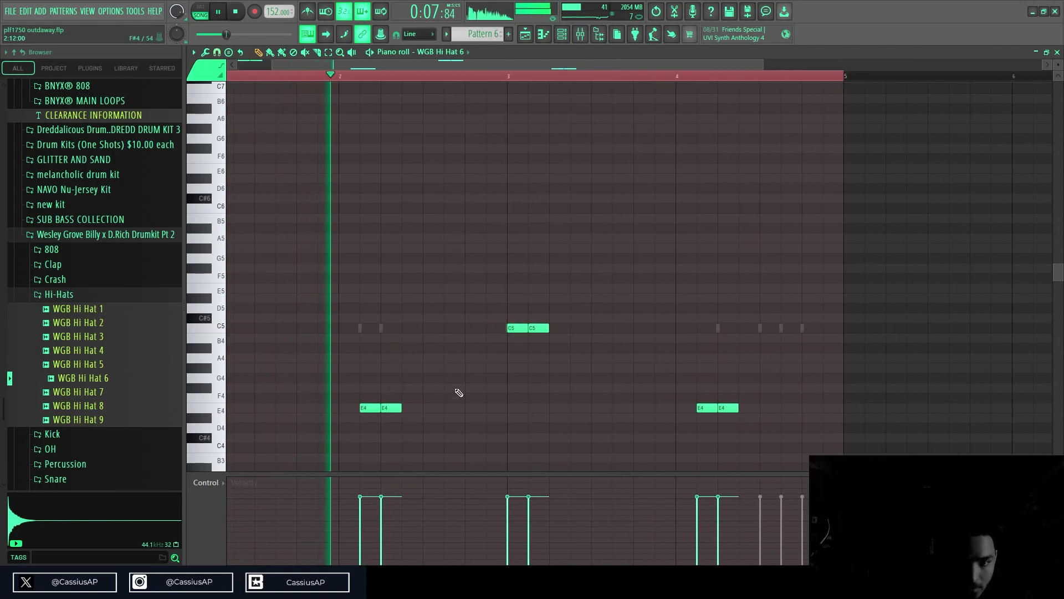
left_click(474, 410)
left_click_drag(486, 410, 503, 413)
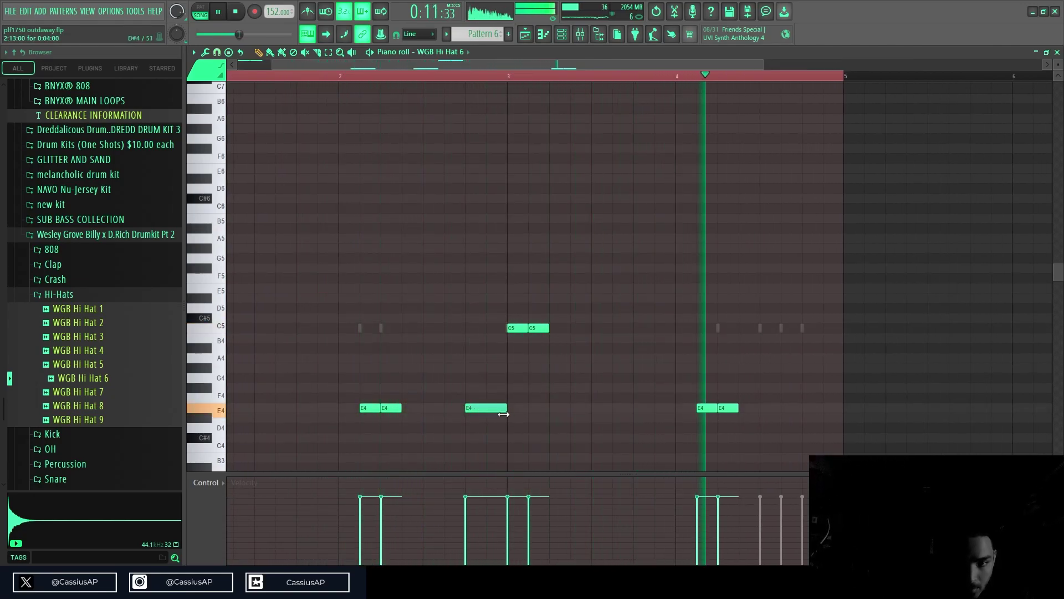
left_click(818, 409)
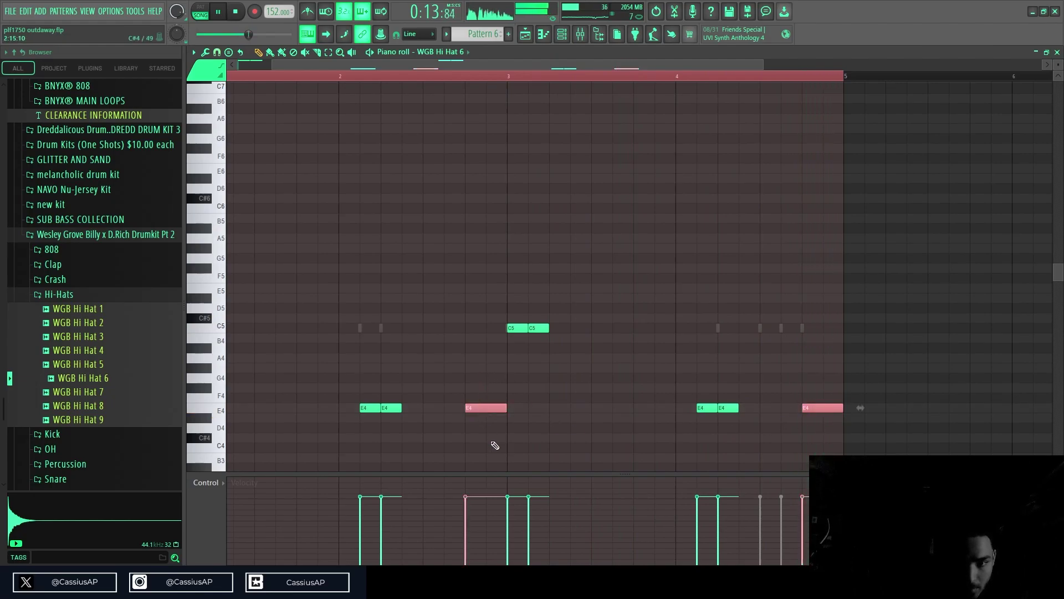
- Chop both four-step E4 notes into fast rolls, shape their velocities into a rising ramp, and restart playback
key("ctrl+u")
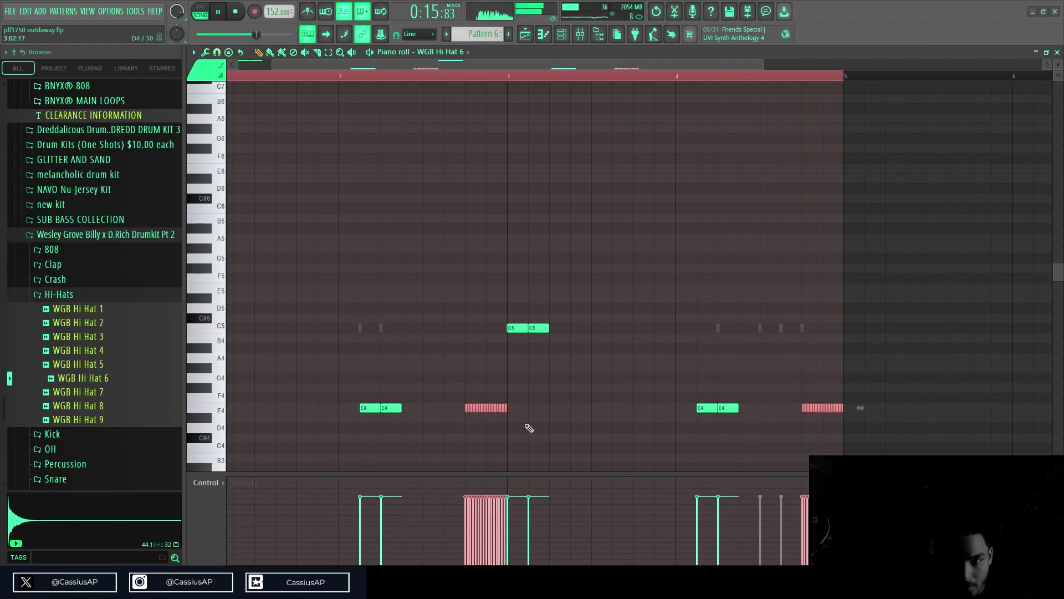
left_click_drag(467, 548, 612, 495)
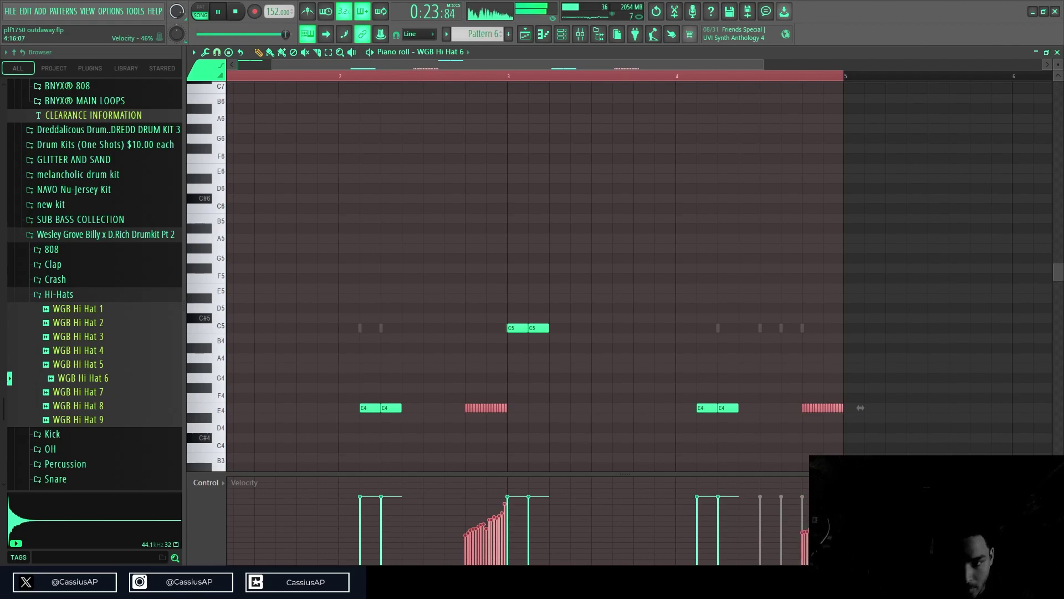
key("space")
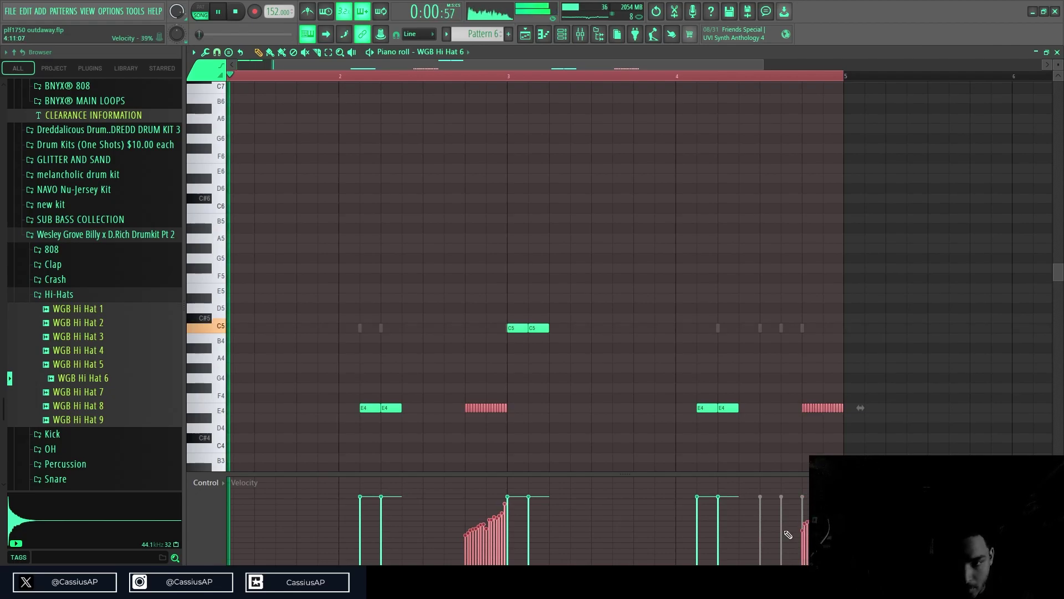
- Audition the open hats in the Wesley Grove kit's OH folder and load WGB OH 4 as a new channel below the hi-hat
left_click_drag(572, 431, 574, 439)
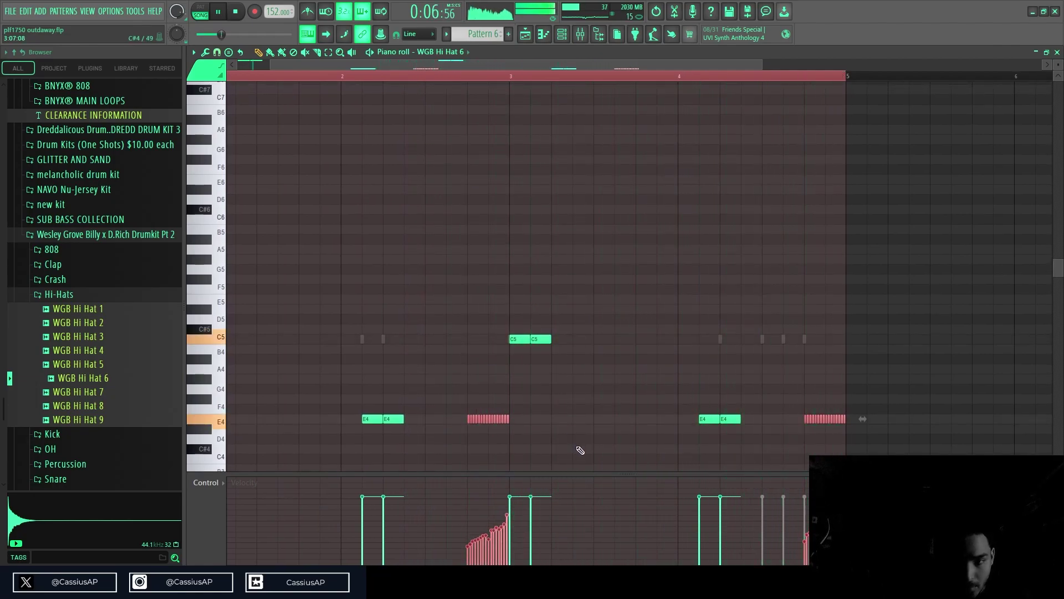
scroll(596, 438, "down", 1)
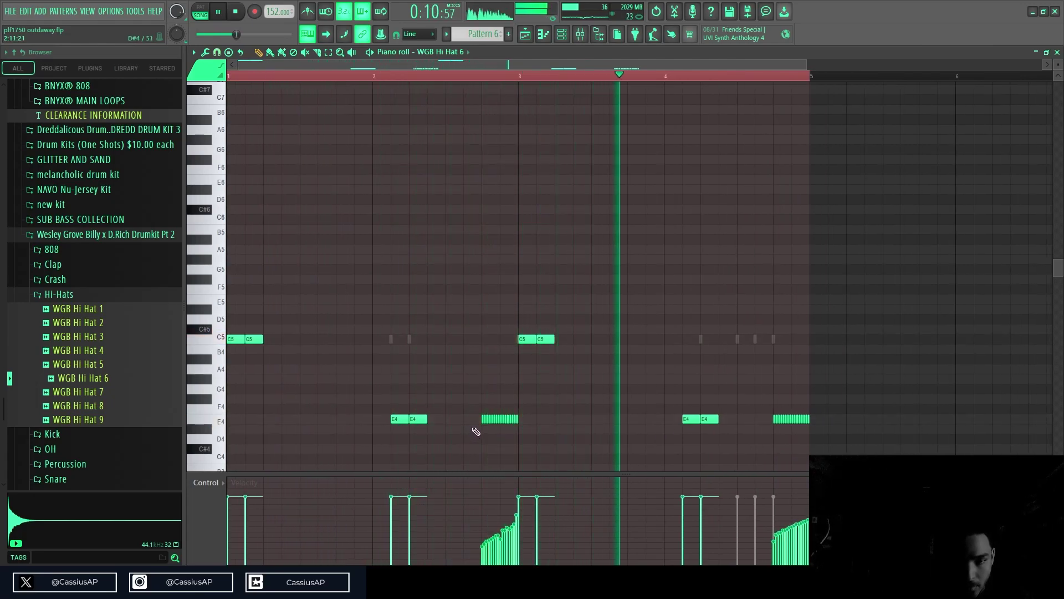
left_click(35, 455)
left_click(78, 477)
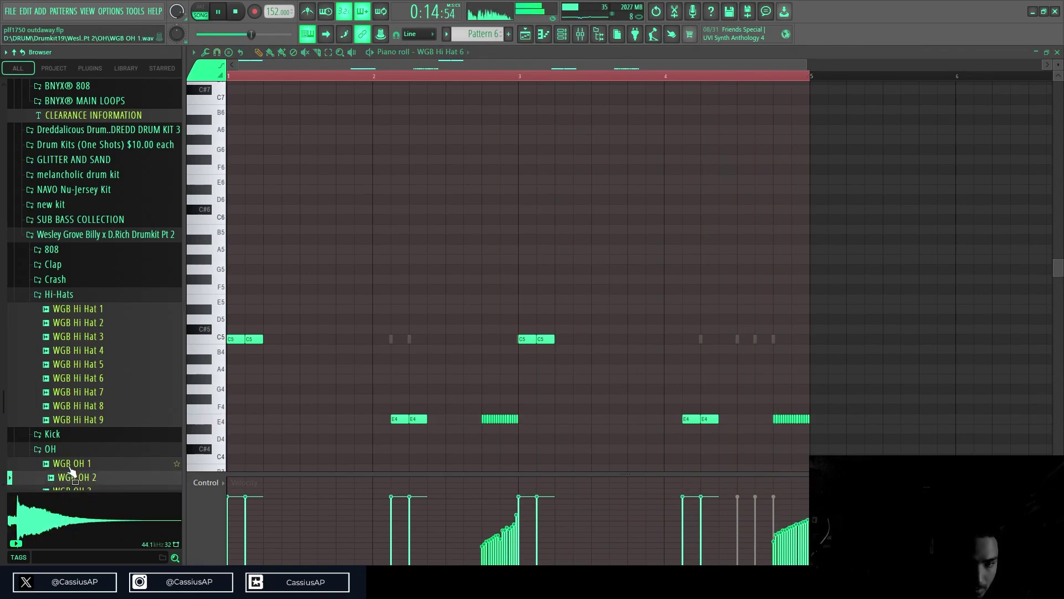
left_click(70, 488)
scroll(69, 477, "down", 4)
left_click(71, 342)
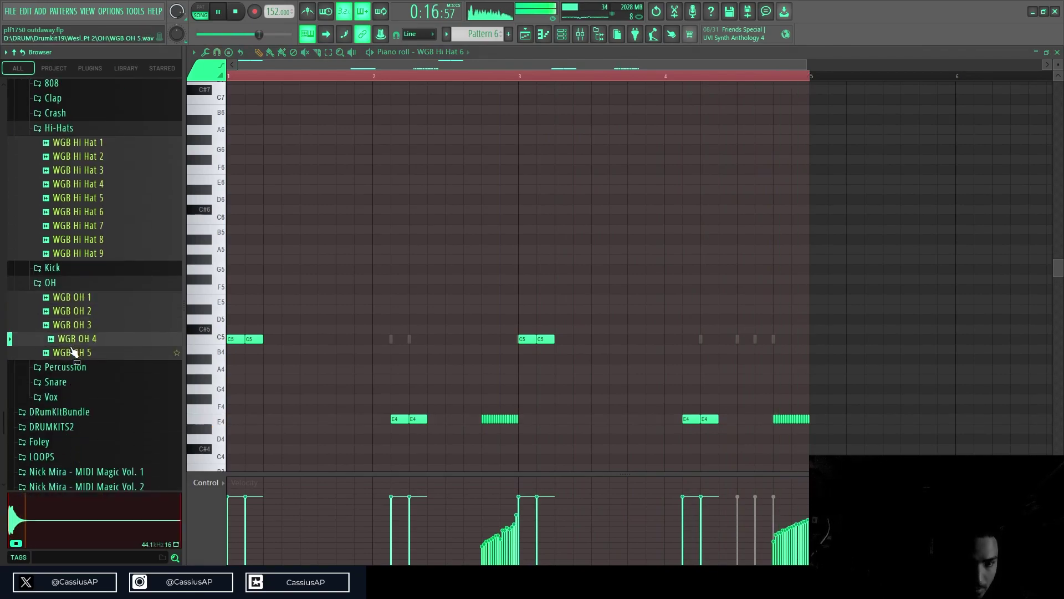
left_click_drag(570, 68, 565, 29)
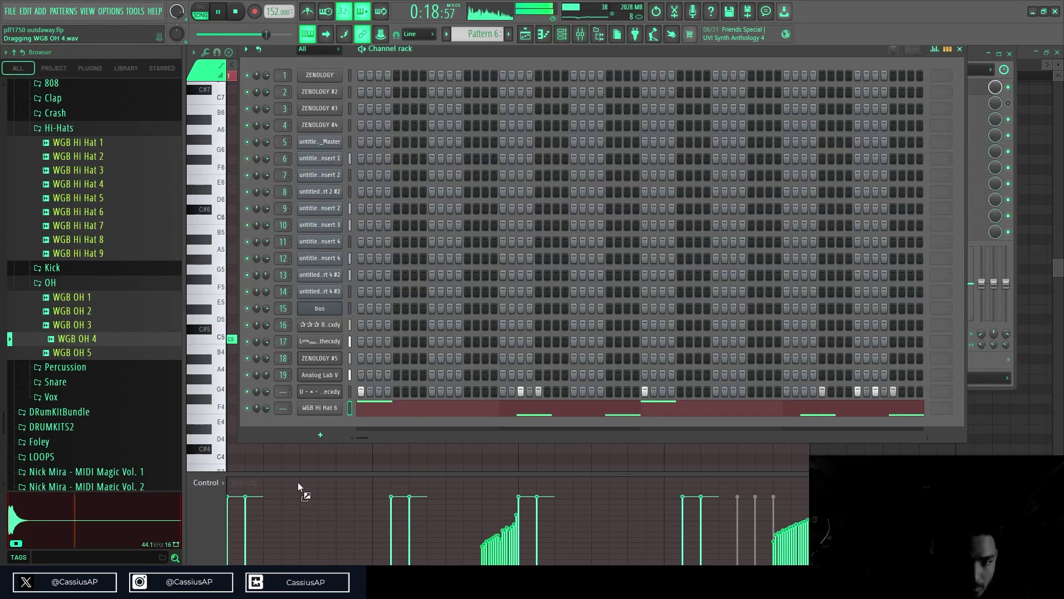
left_click_drag(311, 434, 318, 420)
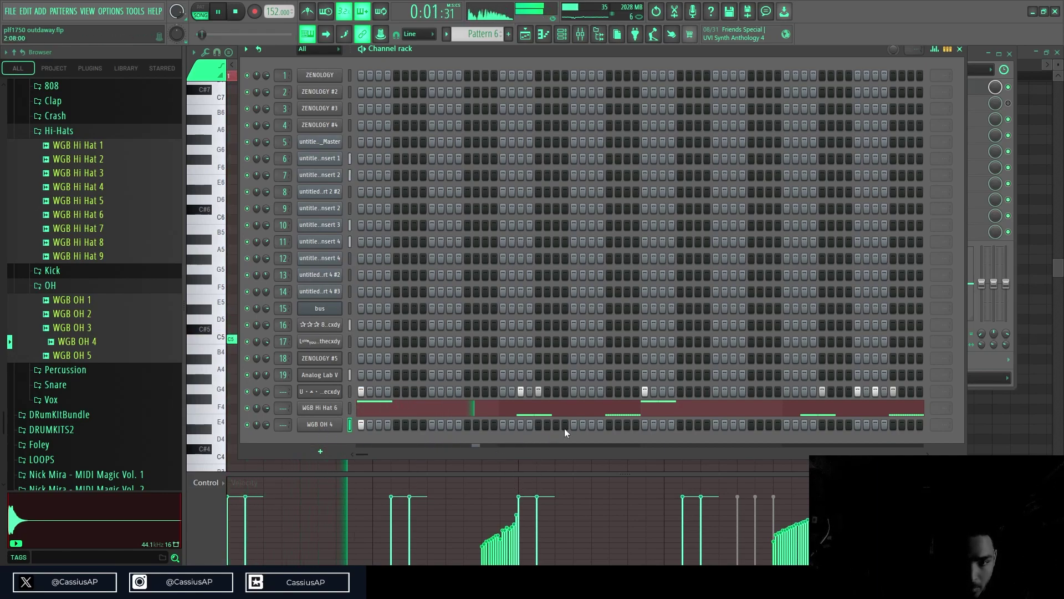
- Add WGB OH 4 hits on the first step of bars 1 and 3, and check its sampler settings
left_click(645, 425)
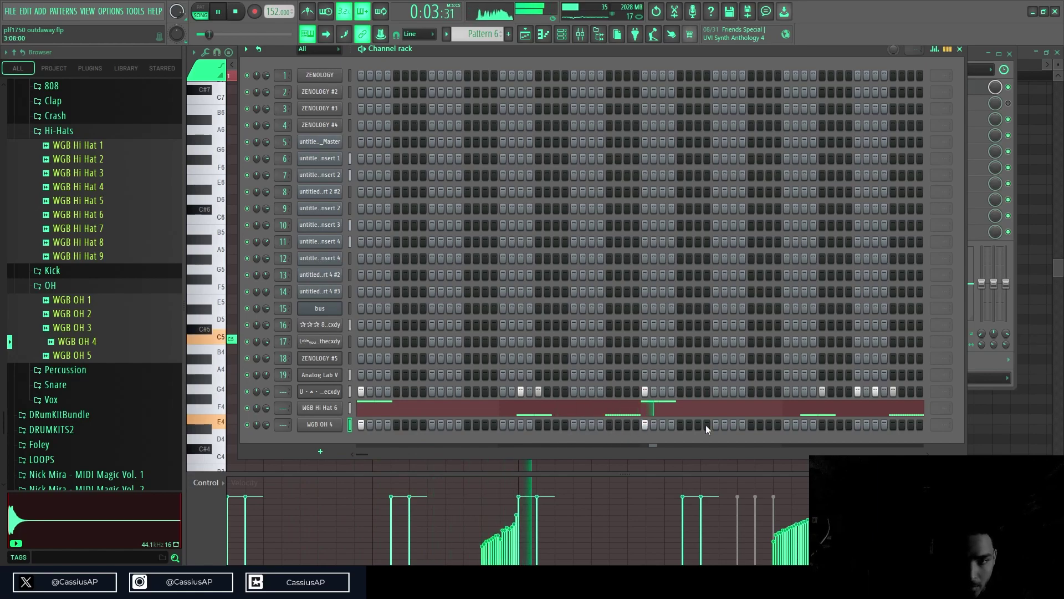
left_click(328, 428)
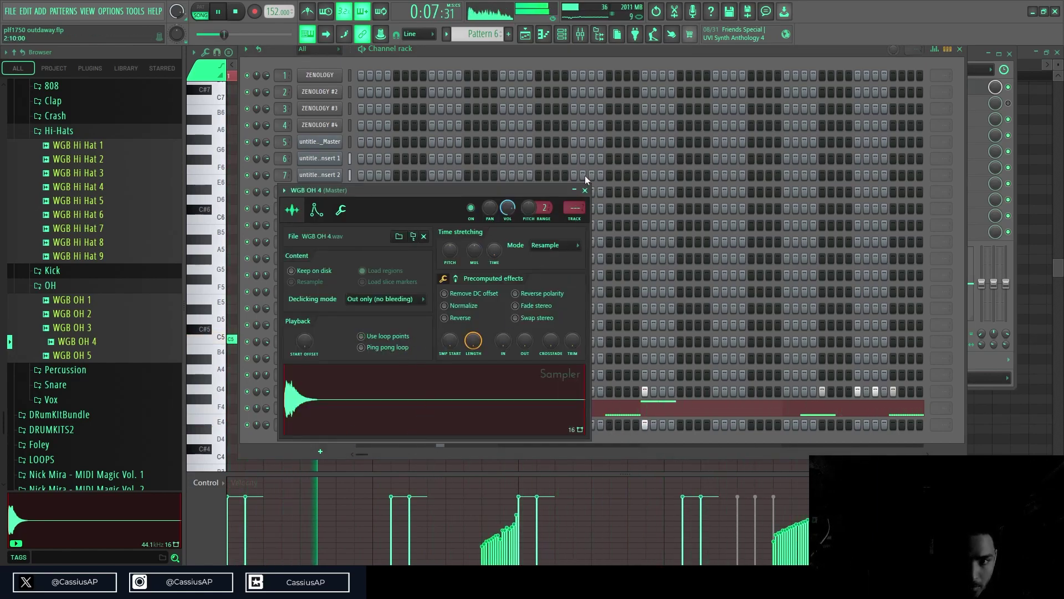
left_click(585, 190)
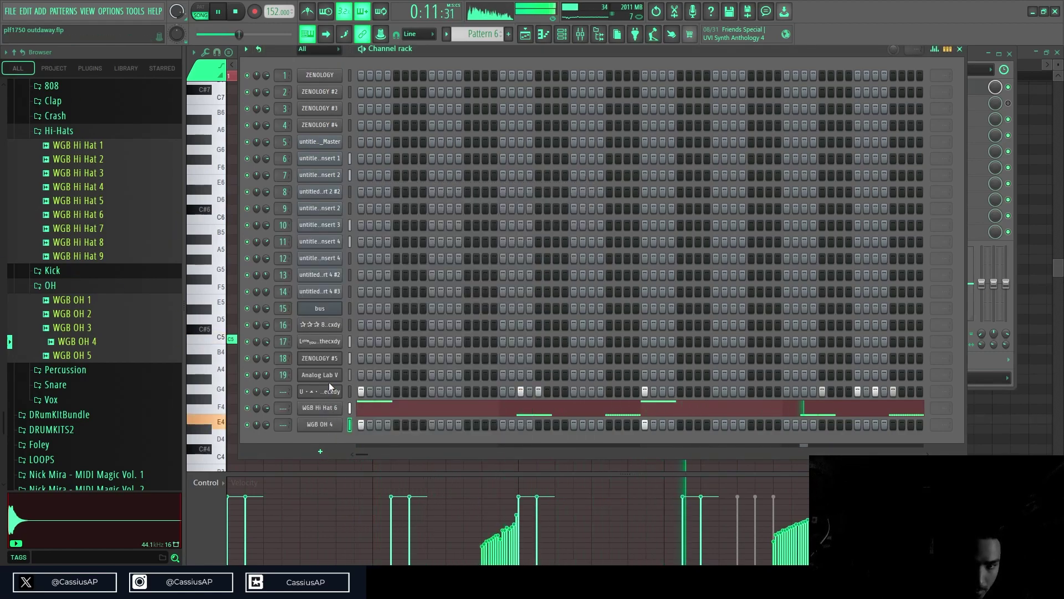
- Replace the current kick sample with [ATL Jacob Kick] from Drumkit15's ATLJacob Kicks folder, keeping the programmed pattern
scroll(64, 410, "up", 4)
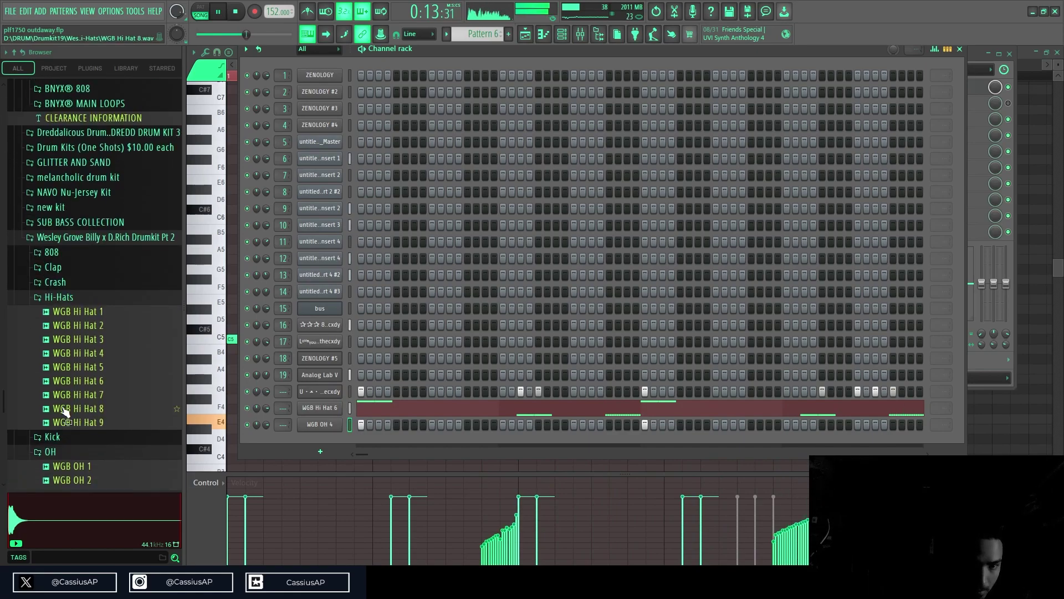
left_click(76, 438)
left_click(82, 466)
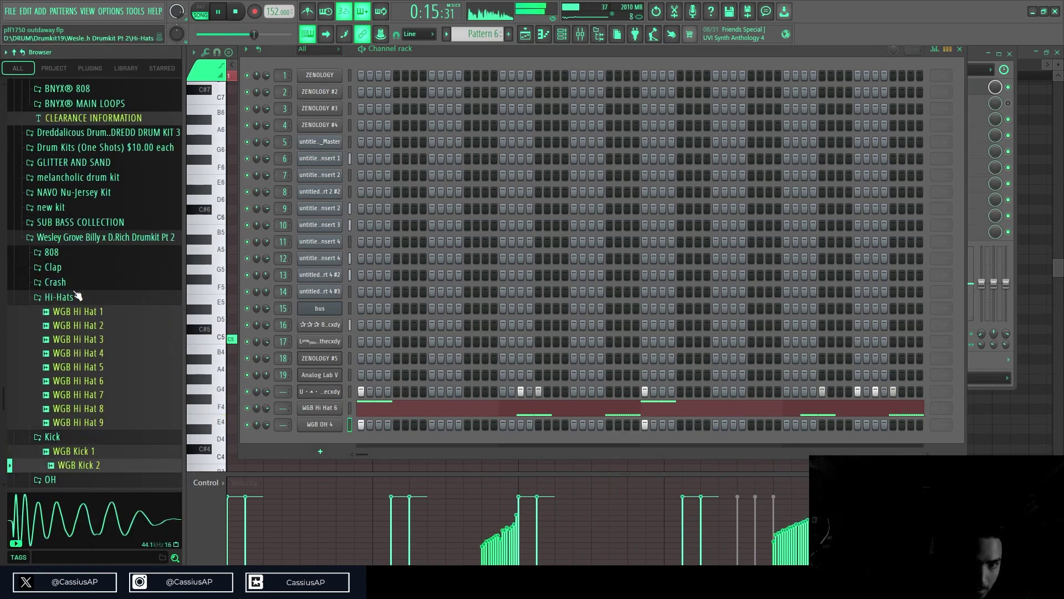
scroll(78, 297, "up", 15)
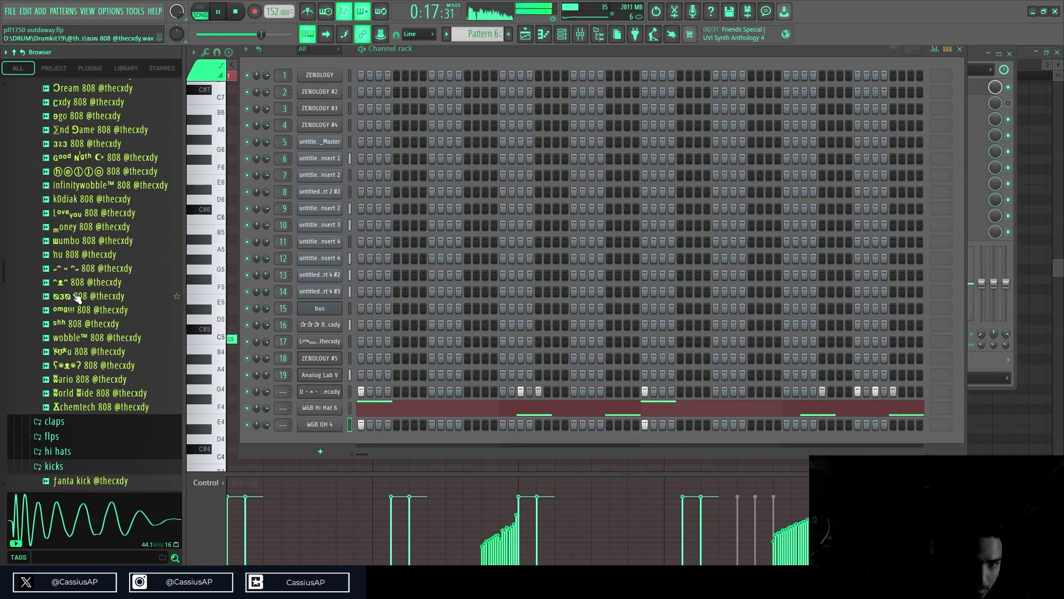
scroll(76, 302, "up", 10)
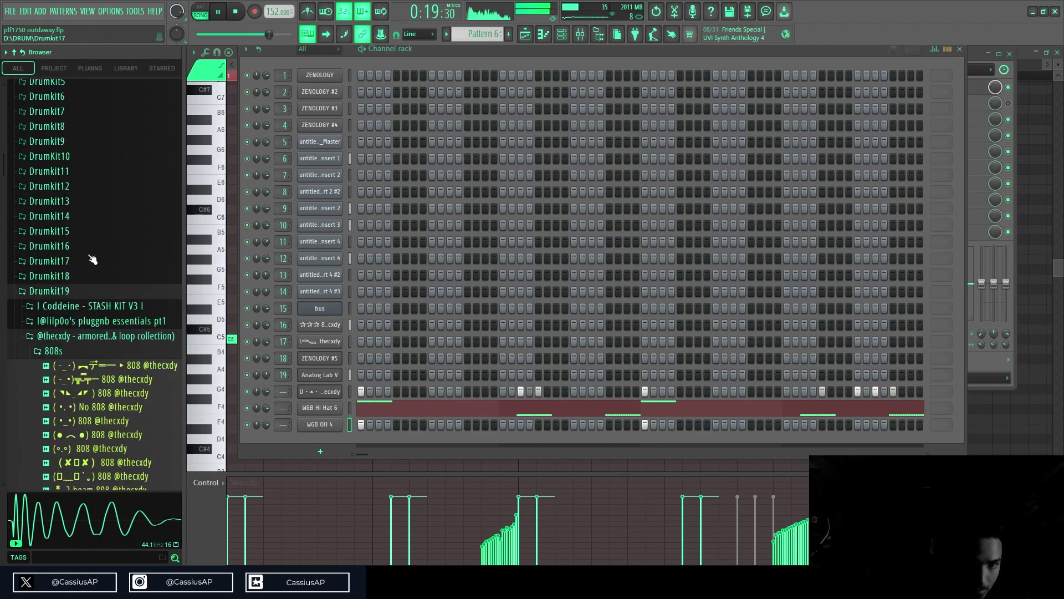
left_click(92, 232)
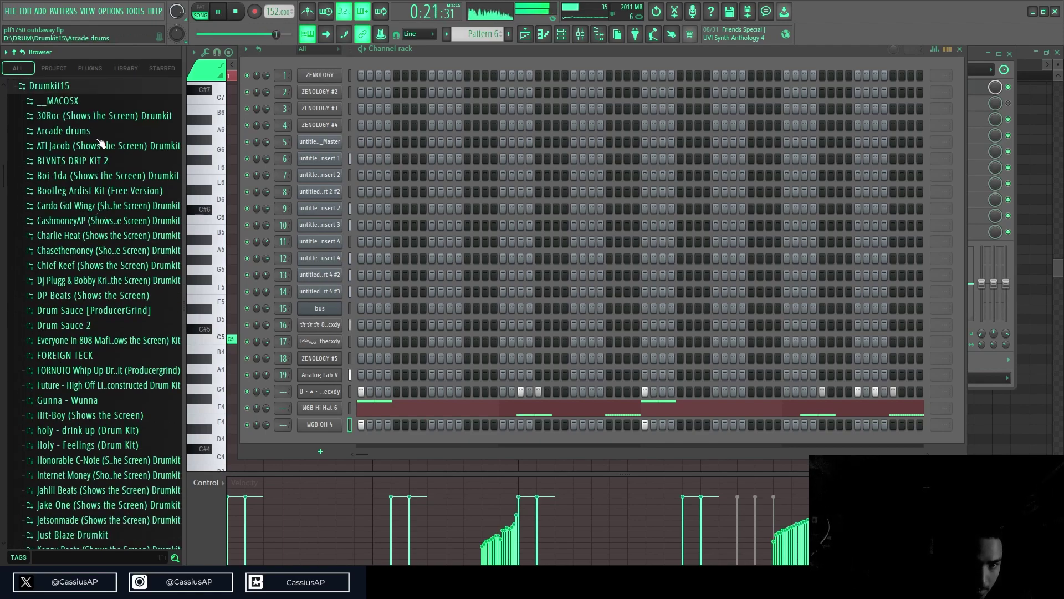
left_click(89, 148)
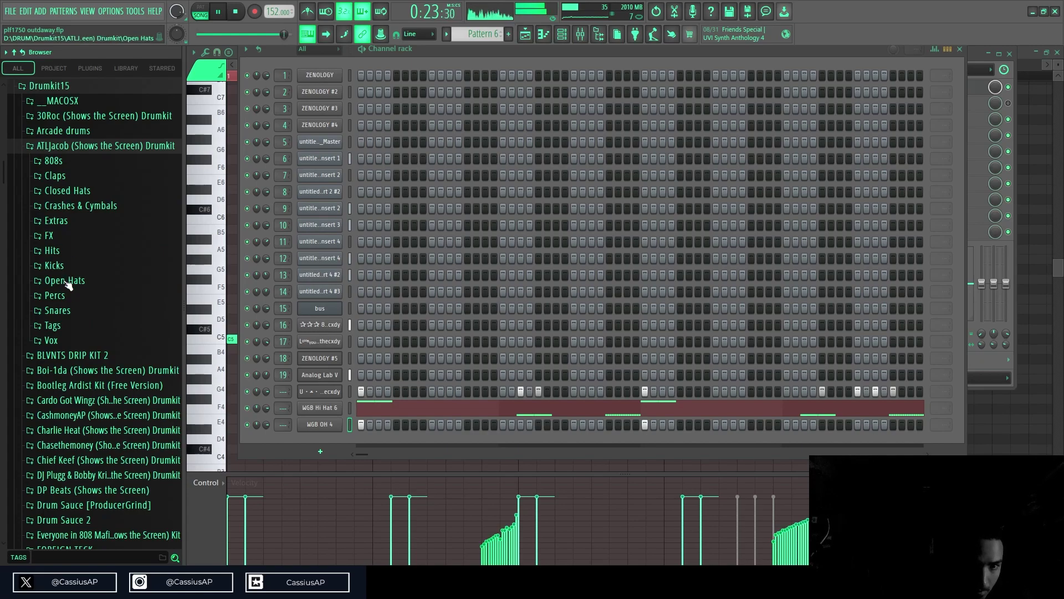
left_click(55, 266)
left_click_drag(72, 281, 332, 396)
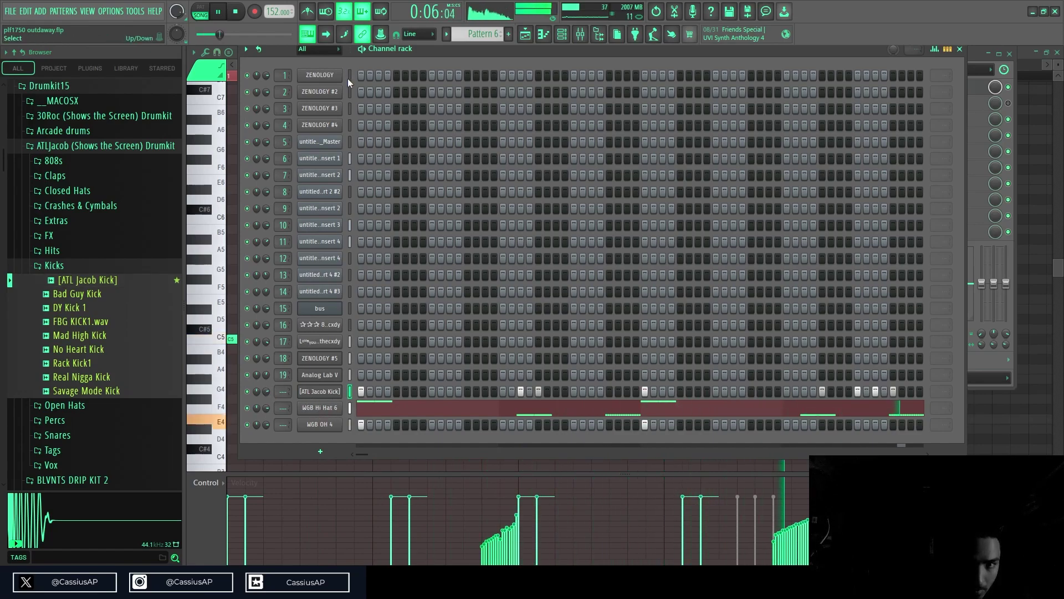
- Route the kick, hi-hat and open hat channels to their own mixer tracks 20 to 22
key("F9")
key("ctrl+shift+l")
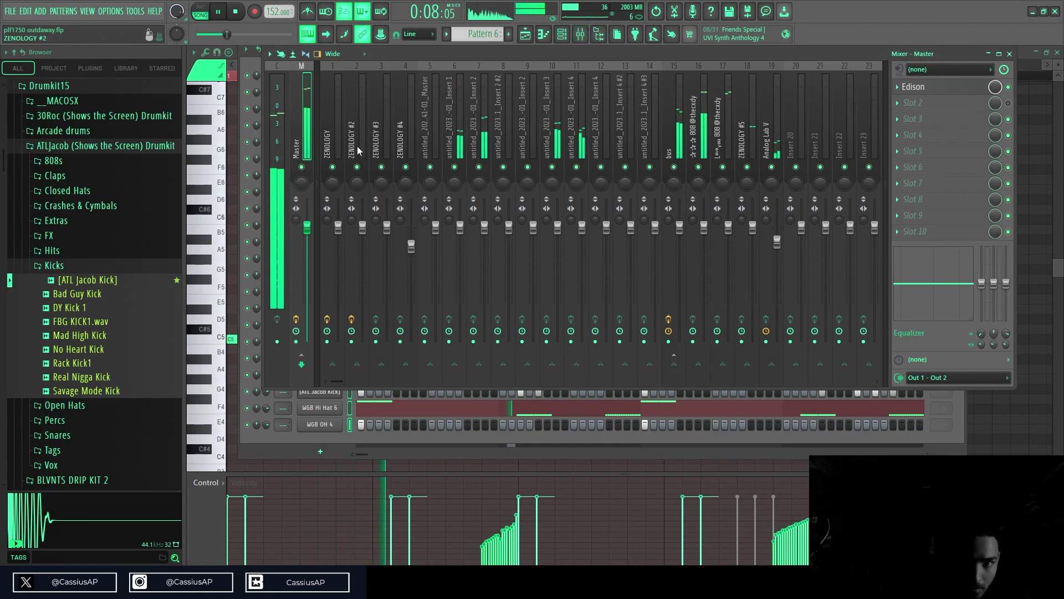
left_click(331, 128)
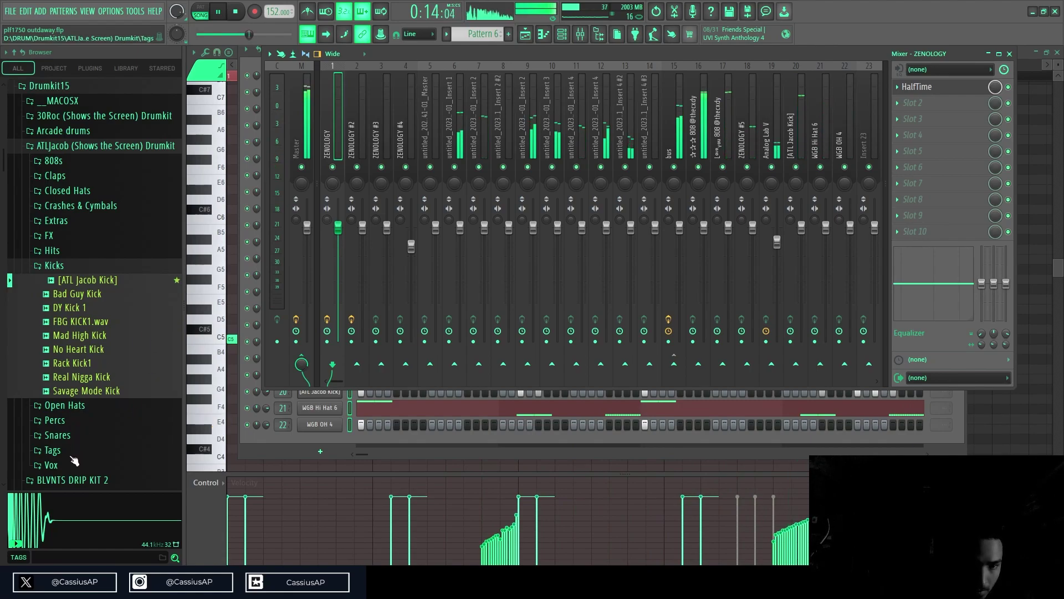
scroll(83, 366, "down", 12)
scroll(91, 364, "down", 6)
left_click(80, 283)
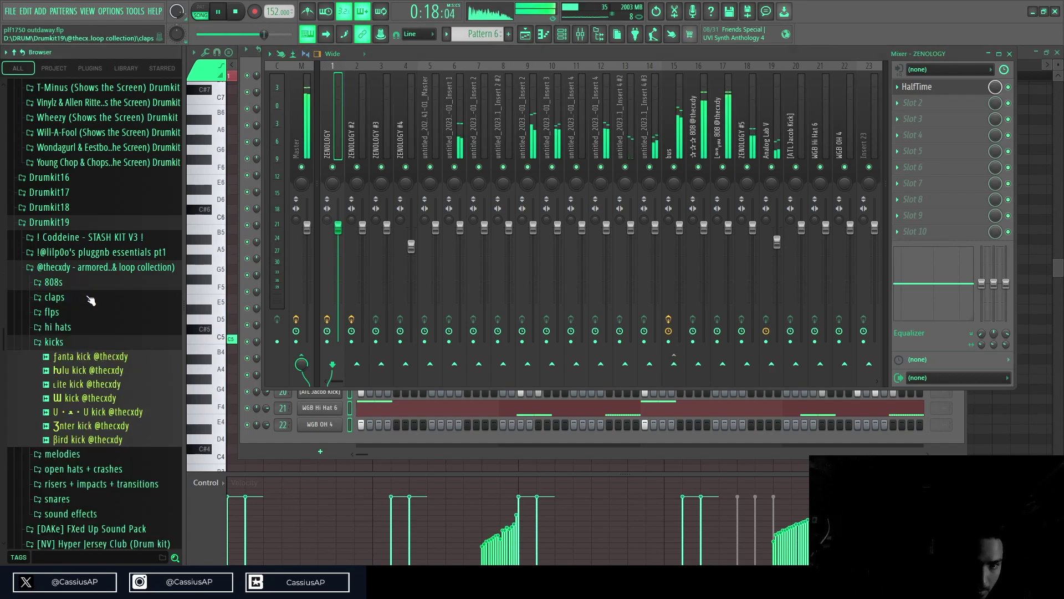
left_click(78, 342)
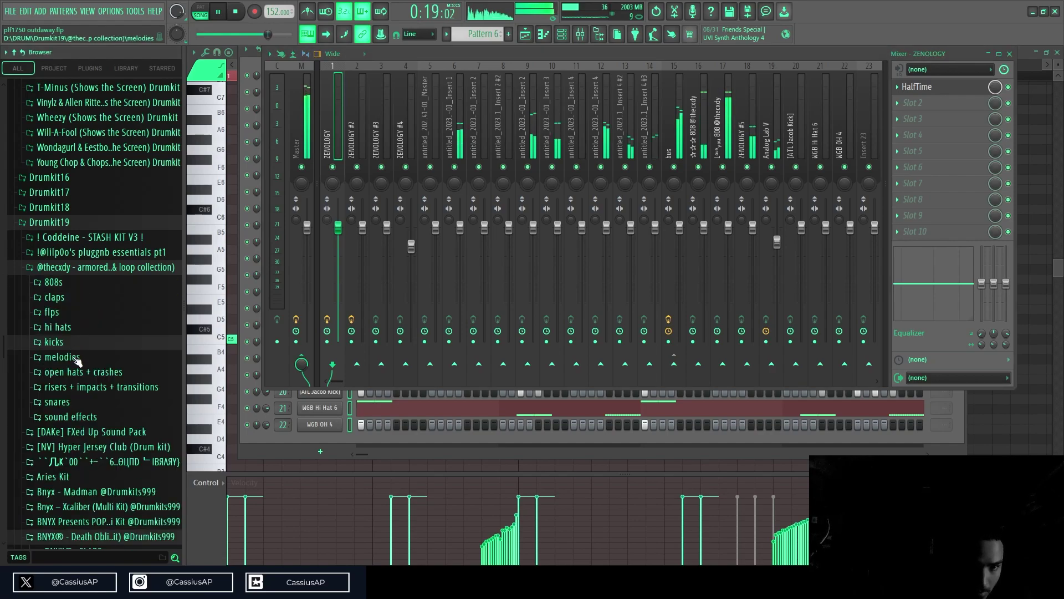
left_click(99, 418)
left_click(96, 433)
left_click(96, 420)
left_click(96, 393)
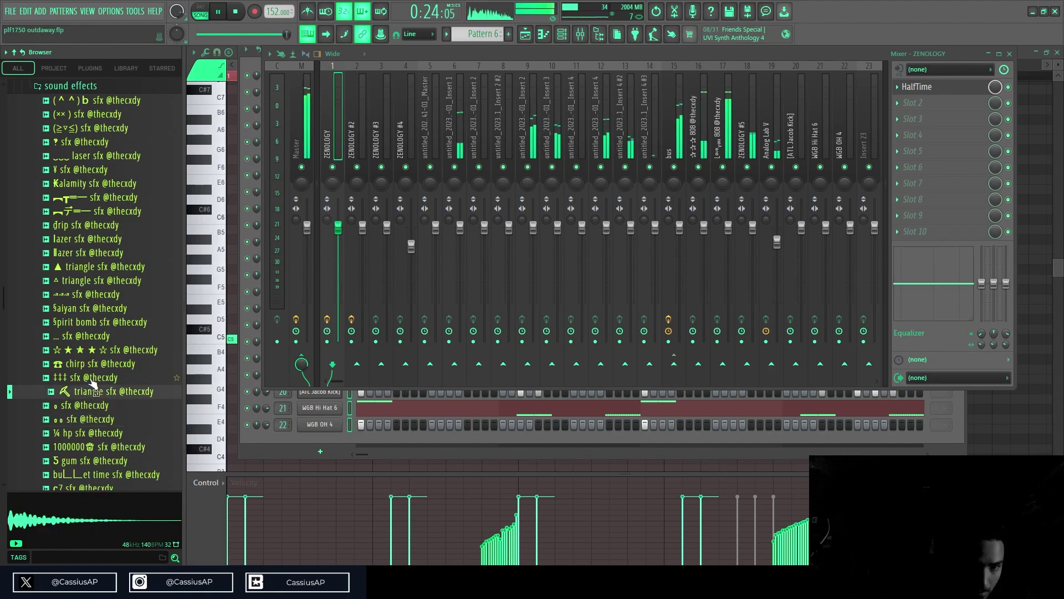
- Try the pickaxe-marked triangle sfx at bar 1 of Track 13 and listen to it with the beat
left_click(526, 34)
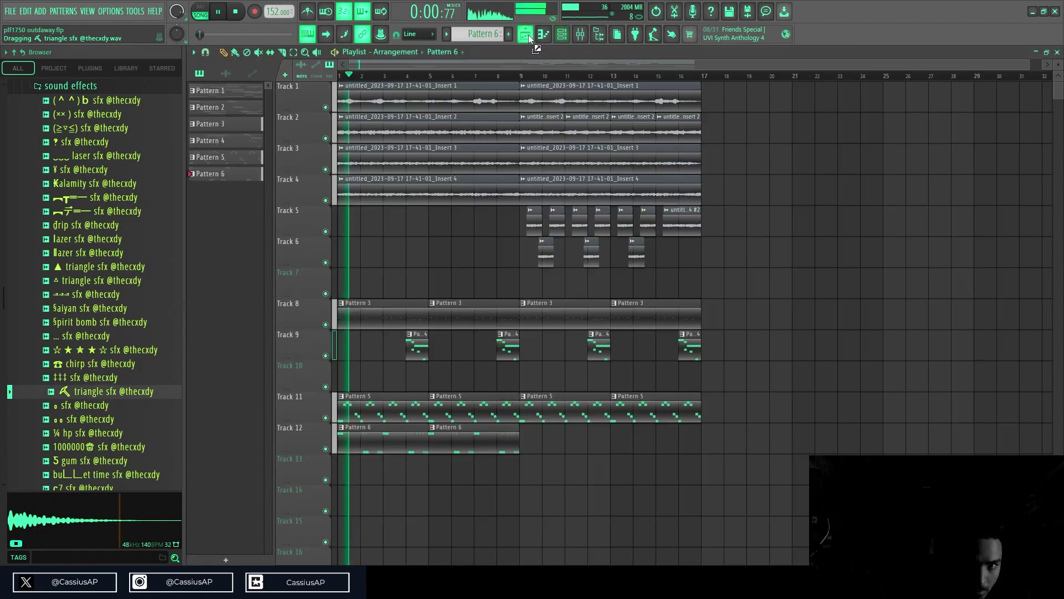
left_click_drag(340, 480, 342, 478)
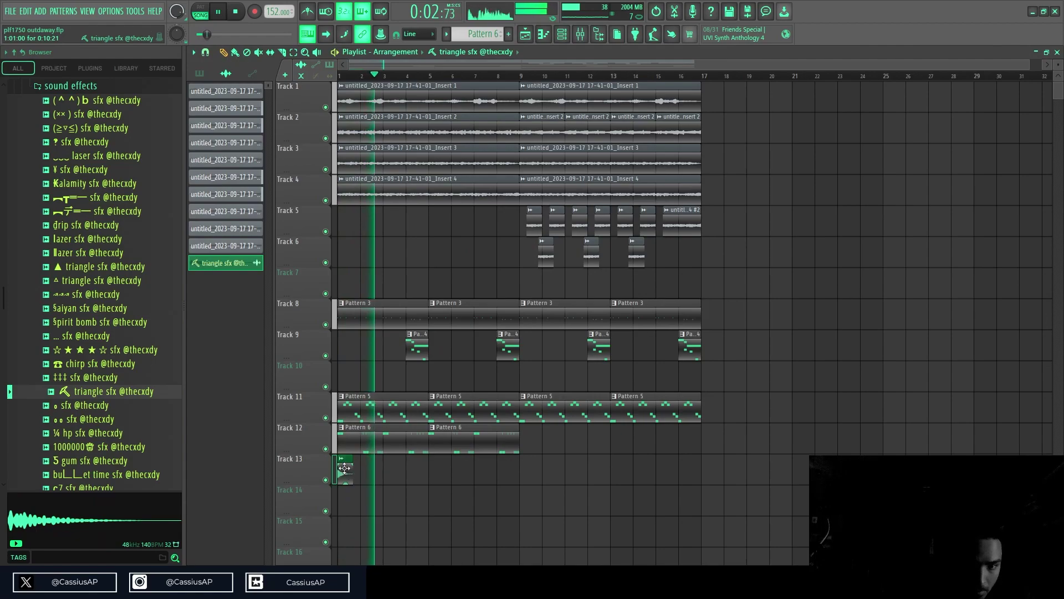
double_click(344, 472)
left_click_drag(464, 265, 474, 244)
left_click(340, 76)
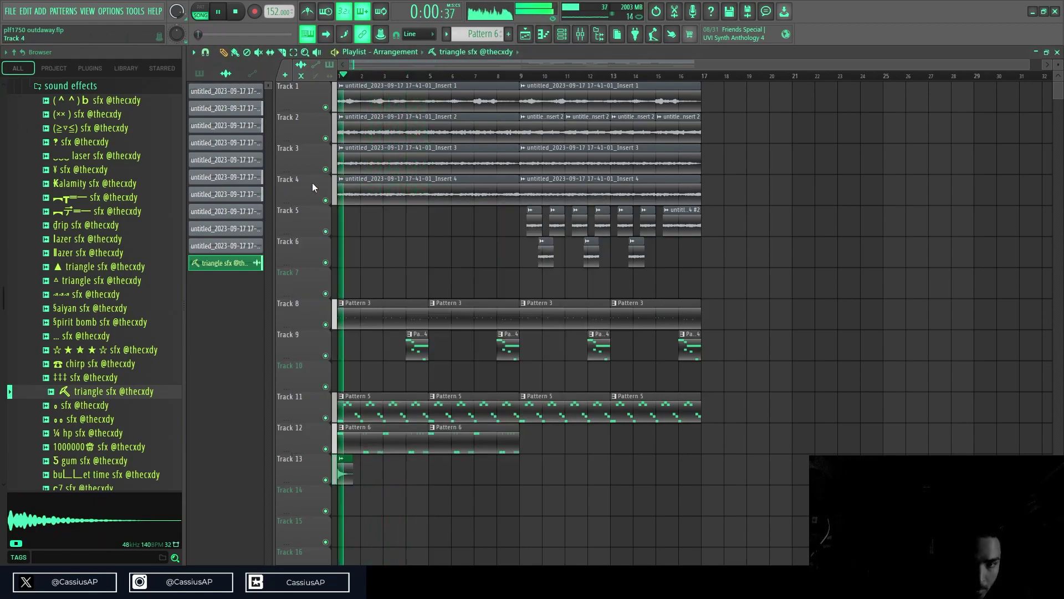
key("space")
double_click(341, 473)
key("space")
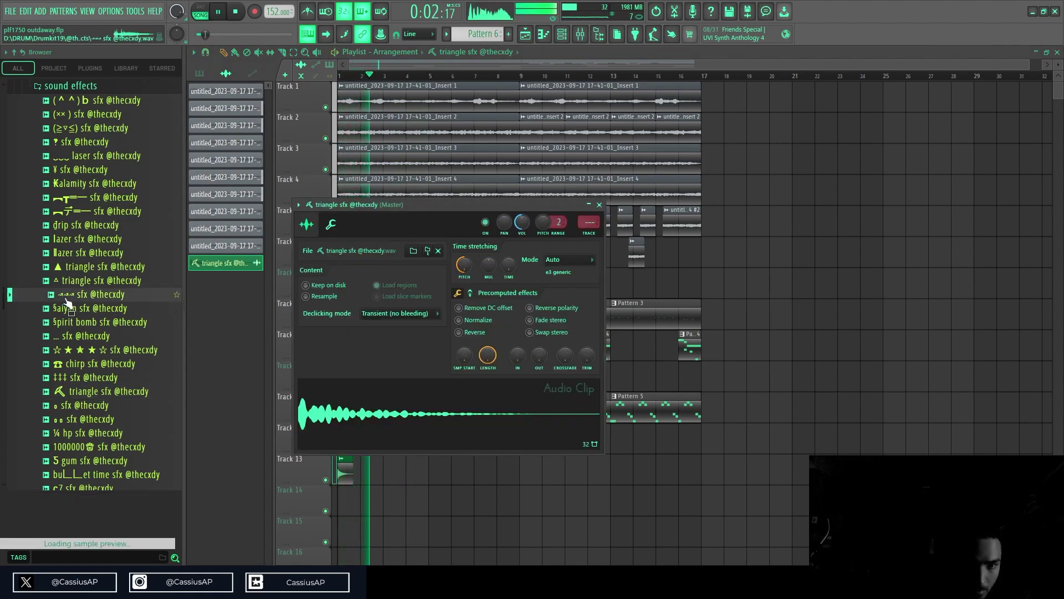
- Replace the Track 13 clip with the small-triangle-marked triangle sfx, starting at bar 1
left_click(94, 281)
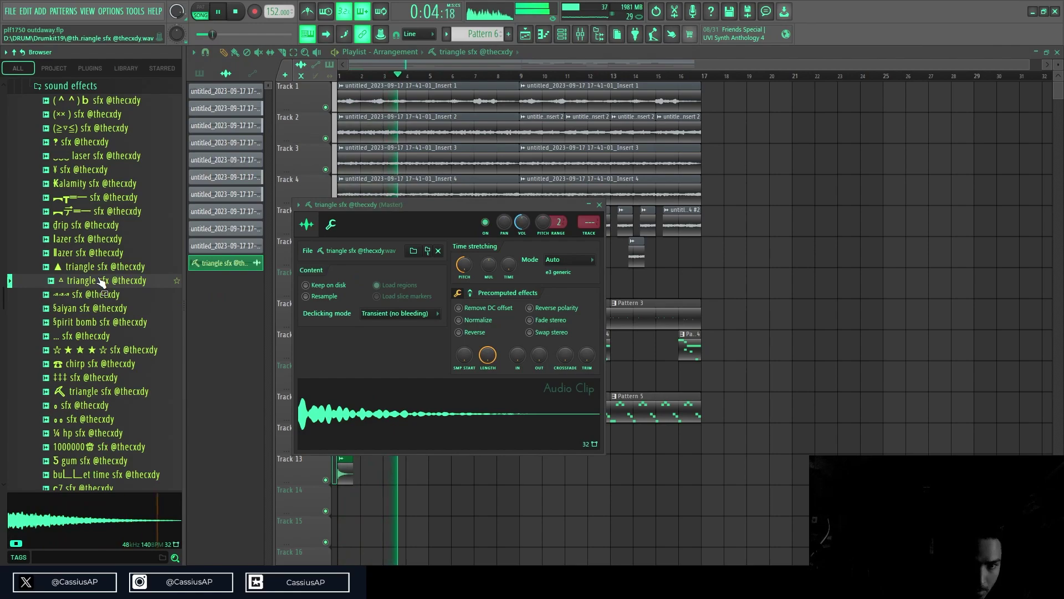
key("space")
key("Escape")
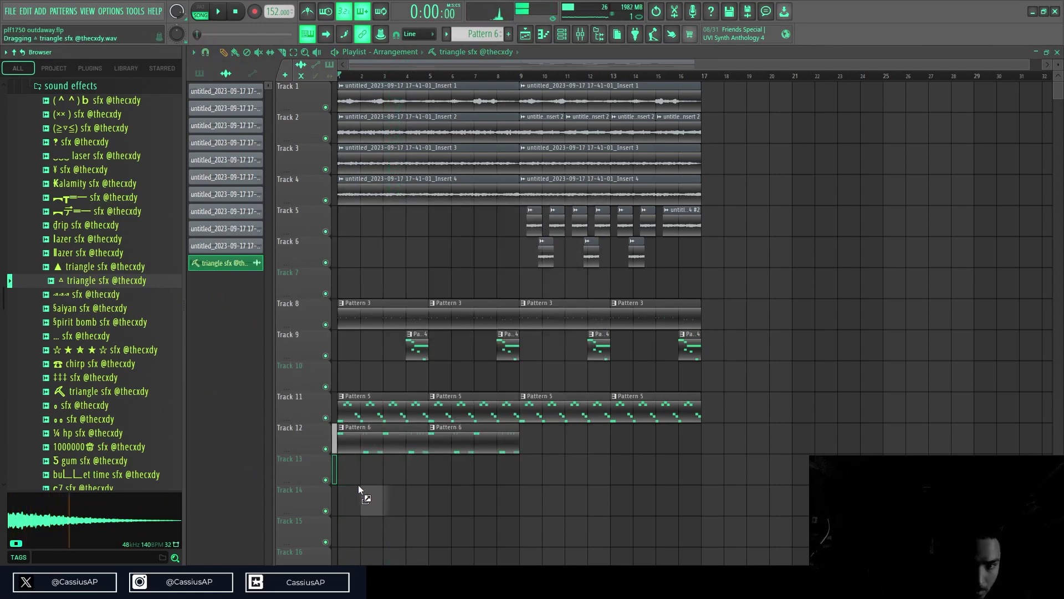
left_click_drag(343, 475, 345, 475)
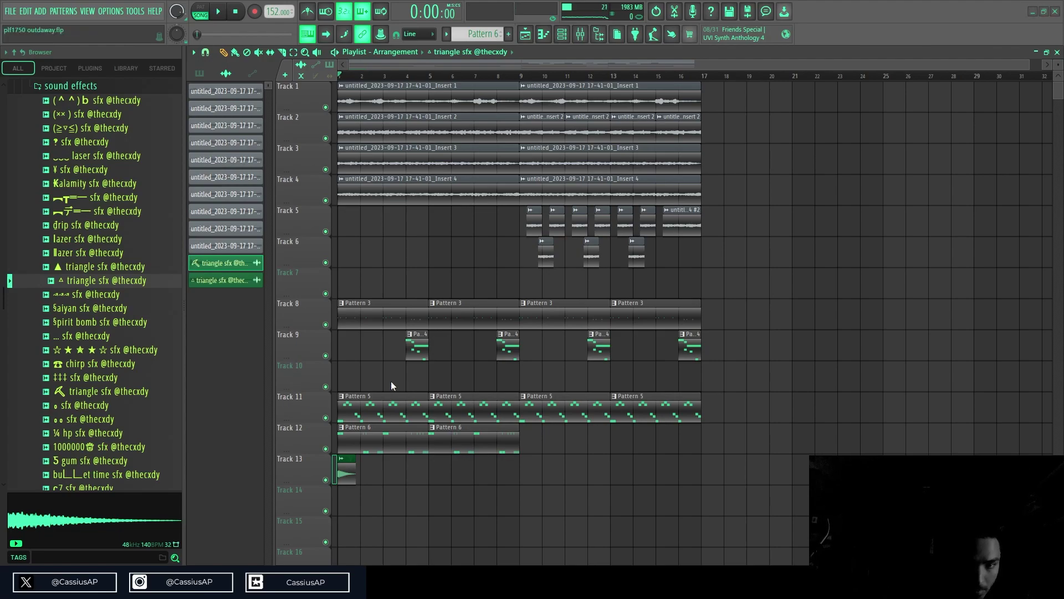
- Lower the triangle clip's channel volume to about 38% and copy the clip to bar 9 of Track 13
key("space")
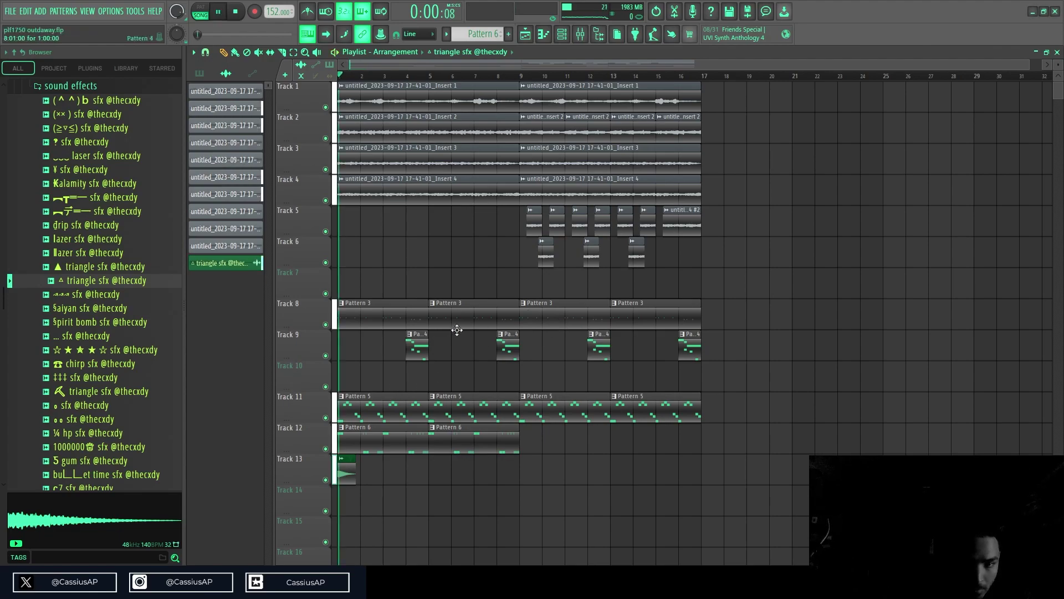
double_click(346, 480)
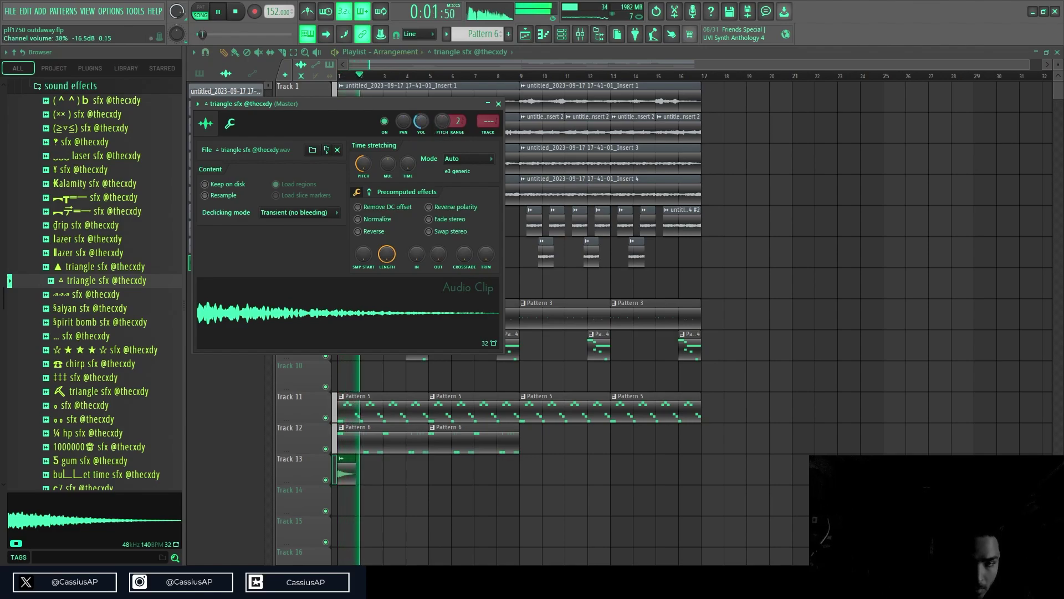
left_click_drag(394, 481, 318, 480)
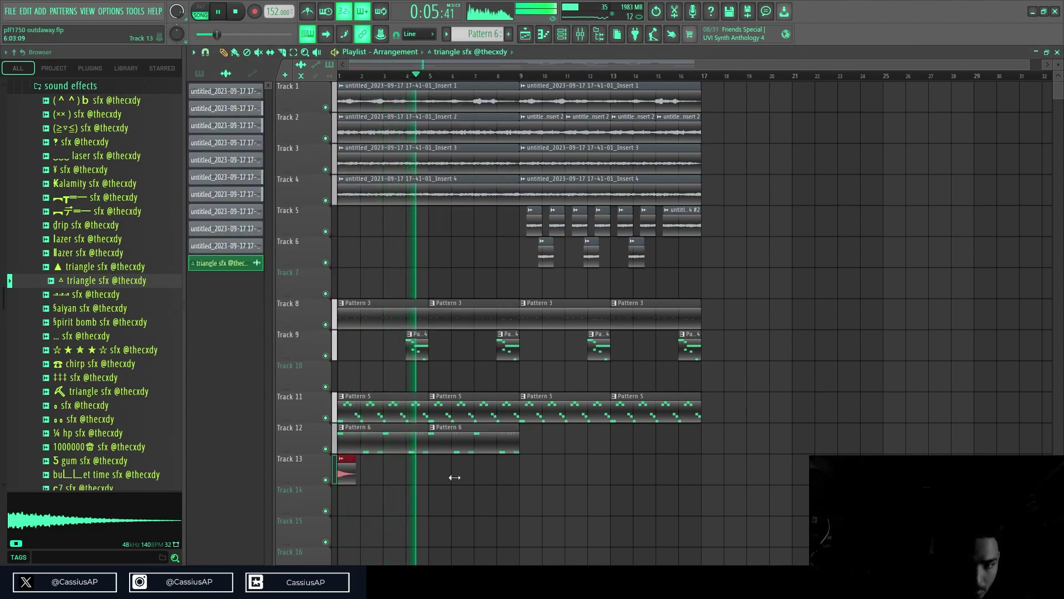
left_click_drag(349, 475, 539, 499)
- Preview the Go, lite, mf dead and mini shell samples in the sound effects folder against the beat
scroll(33, 466, "down", 4)
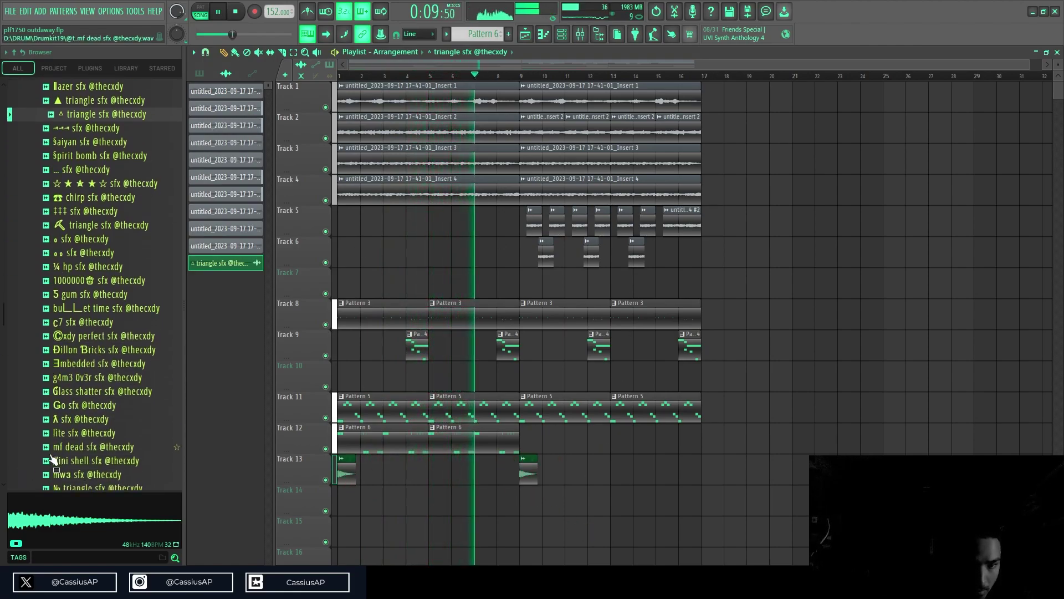
left_click(83, 406)
left_click(84, 420)
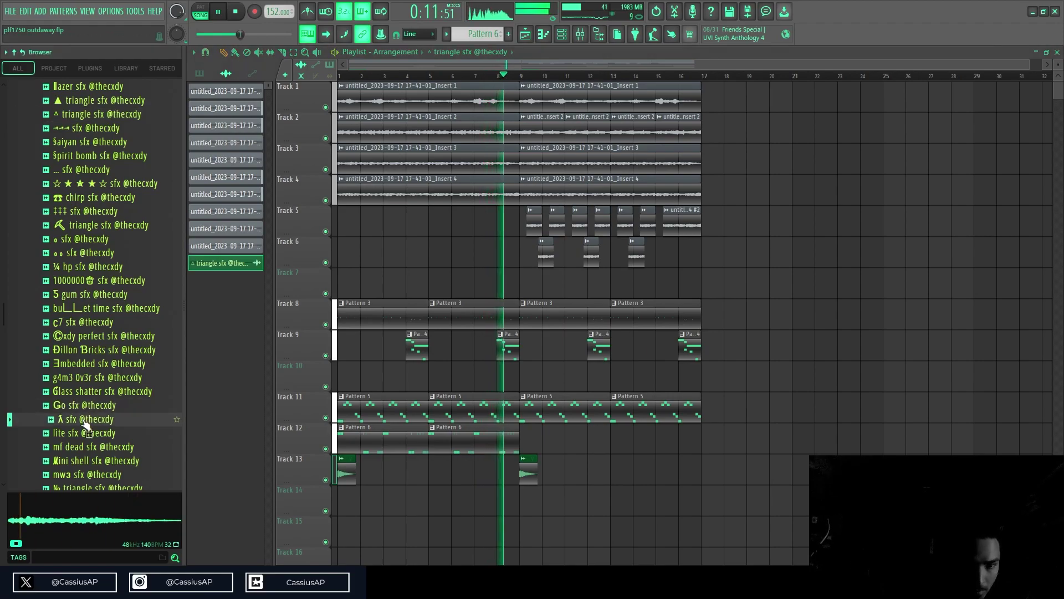
left_click(89, 433)
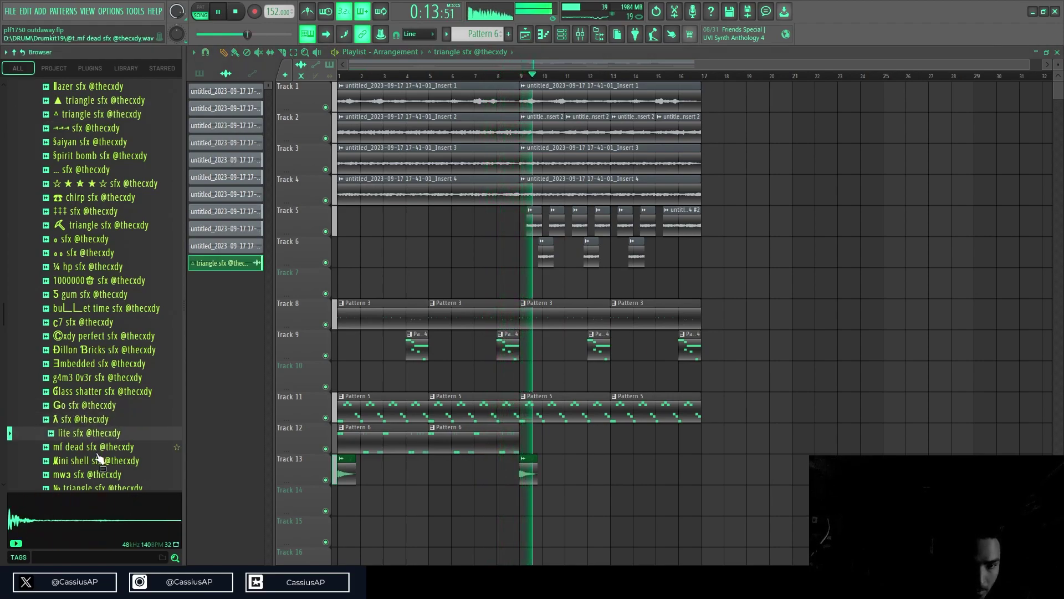
left_click(91, 446)
left_click(104, 463)
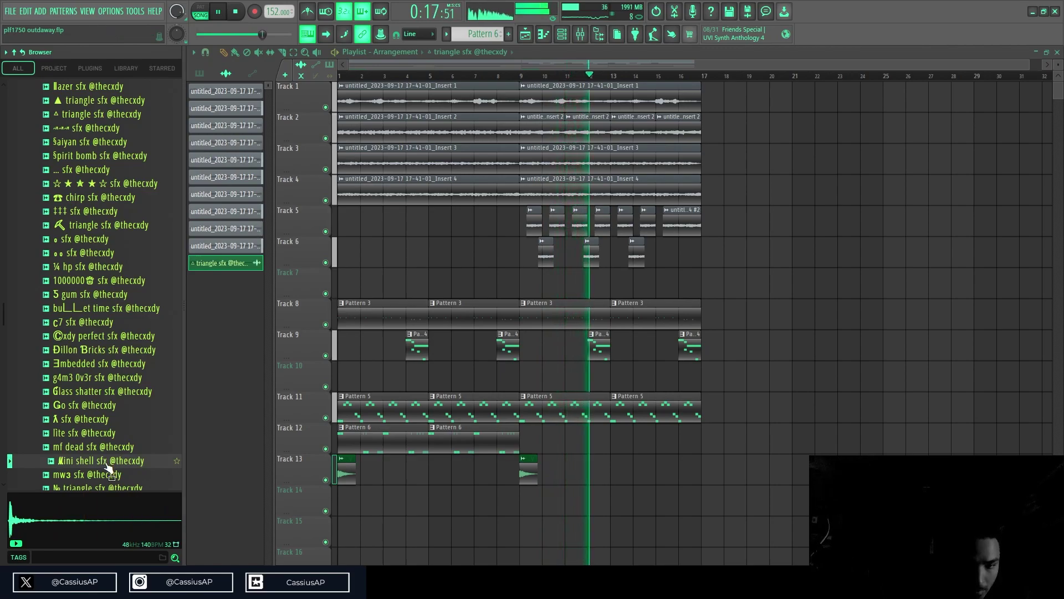
- Add the mini shell sfx as a new channel at the end of the channel rack
left_click_drag(106, 464, 550, 118)
left_click_drag(345, 465, 340, 459)
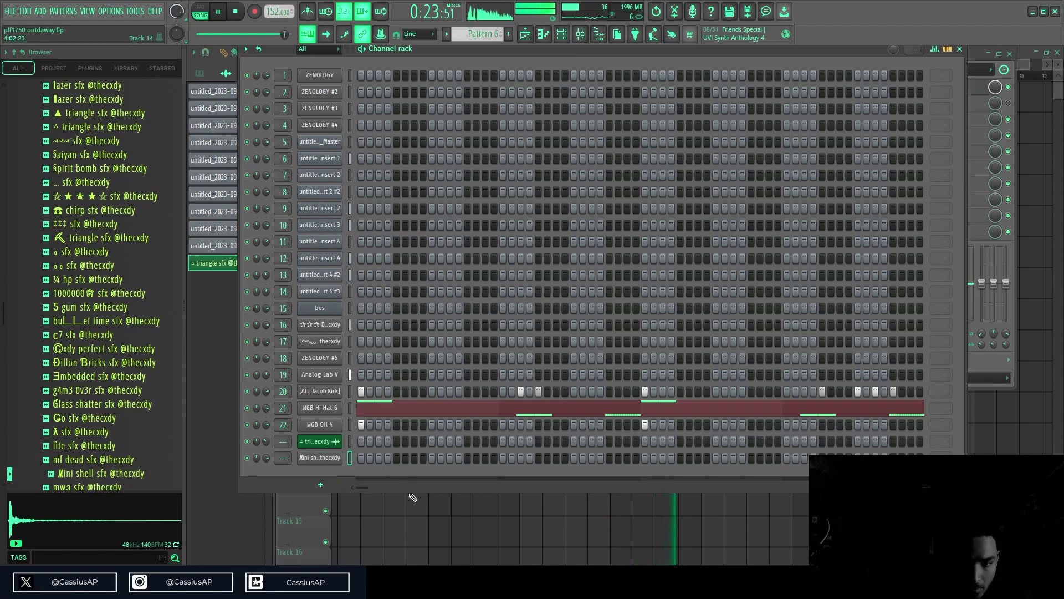
right_click(500, 531)
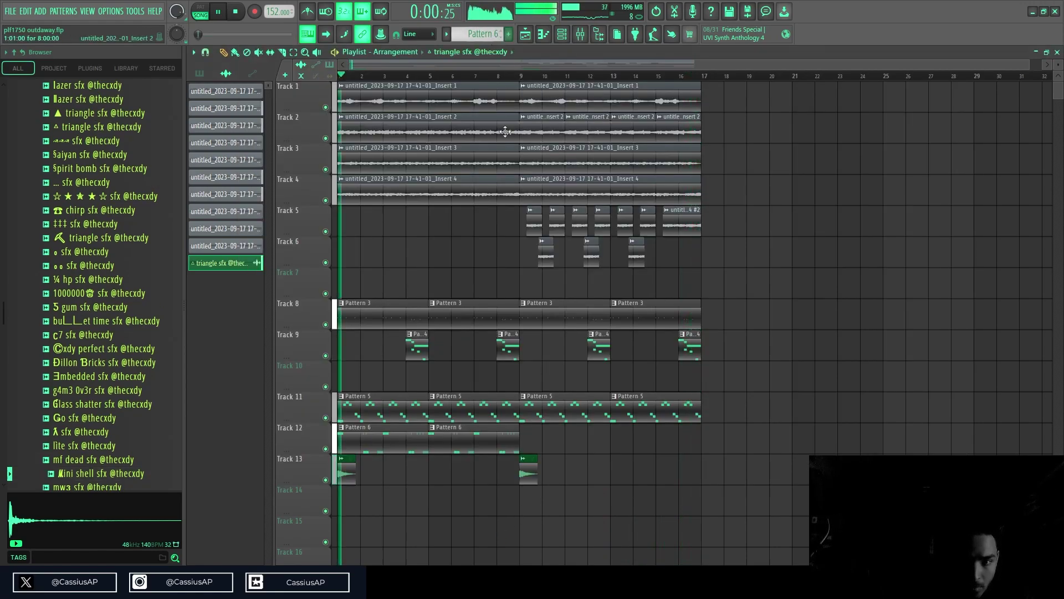
- Create Pattern 7 and place a clip of it at bar 1 of Track 15
scroll(401, 510, "up", 3)
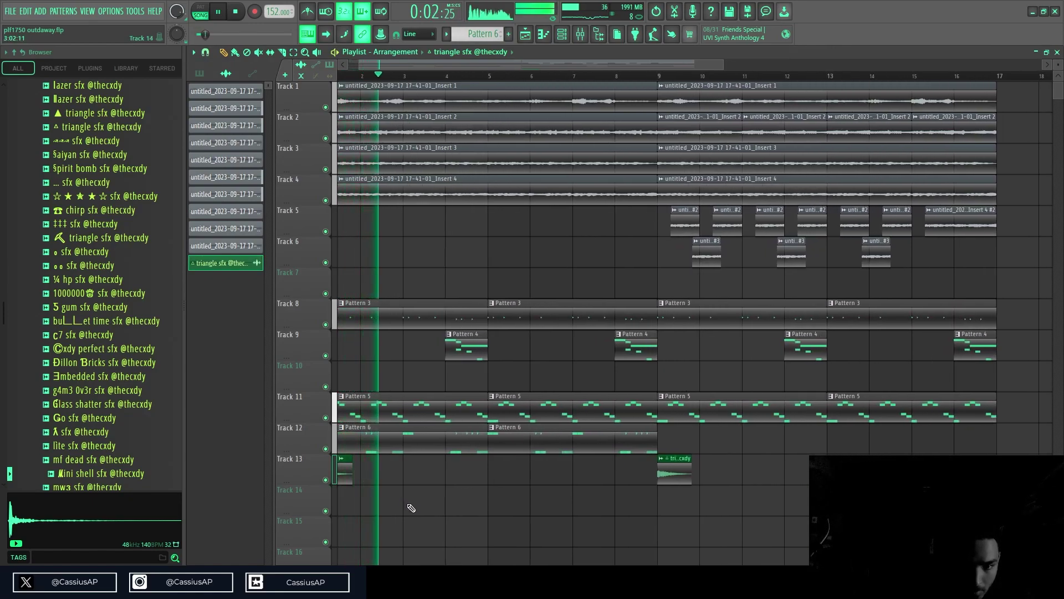
scroll(479, 512, "up", 2)
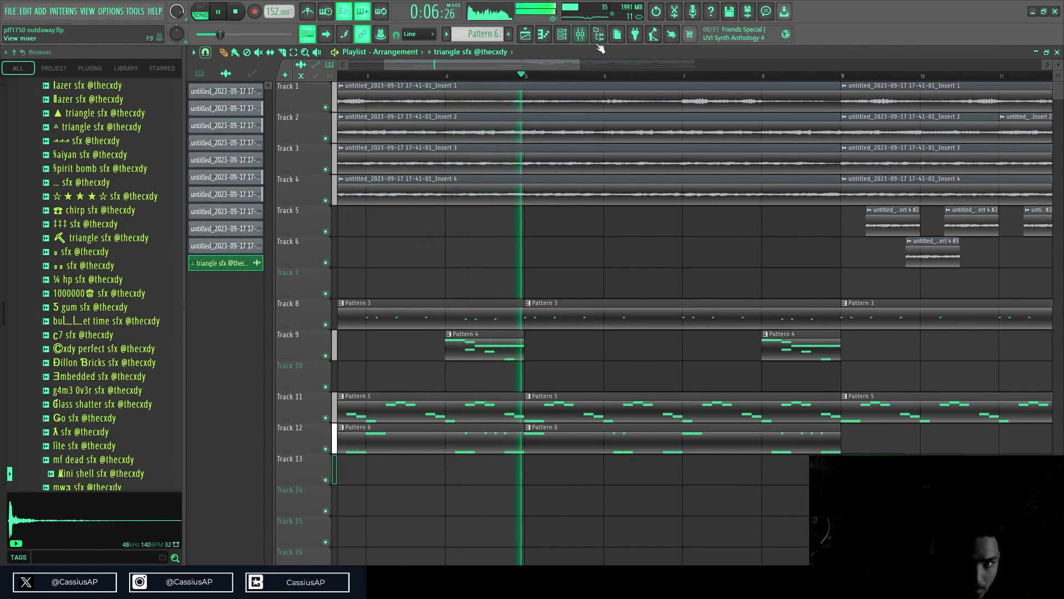
left_click(508, 34)
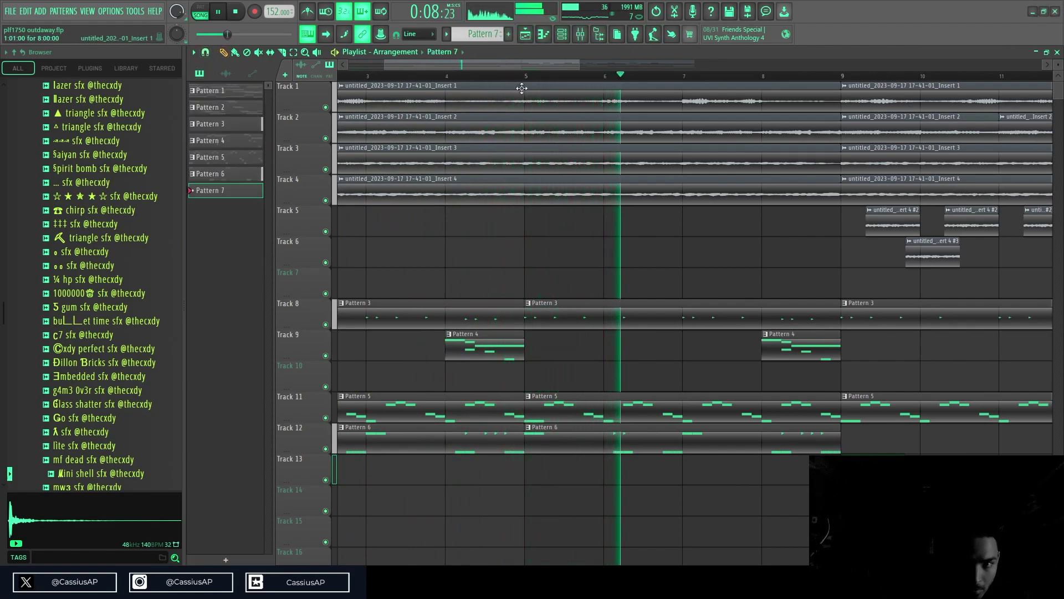
scroll(454, 461, "down", 5)
scroll(452, 461, "down", 1)
left_click(350, 531)
left_click_drag(357, 533, 430, 536)
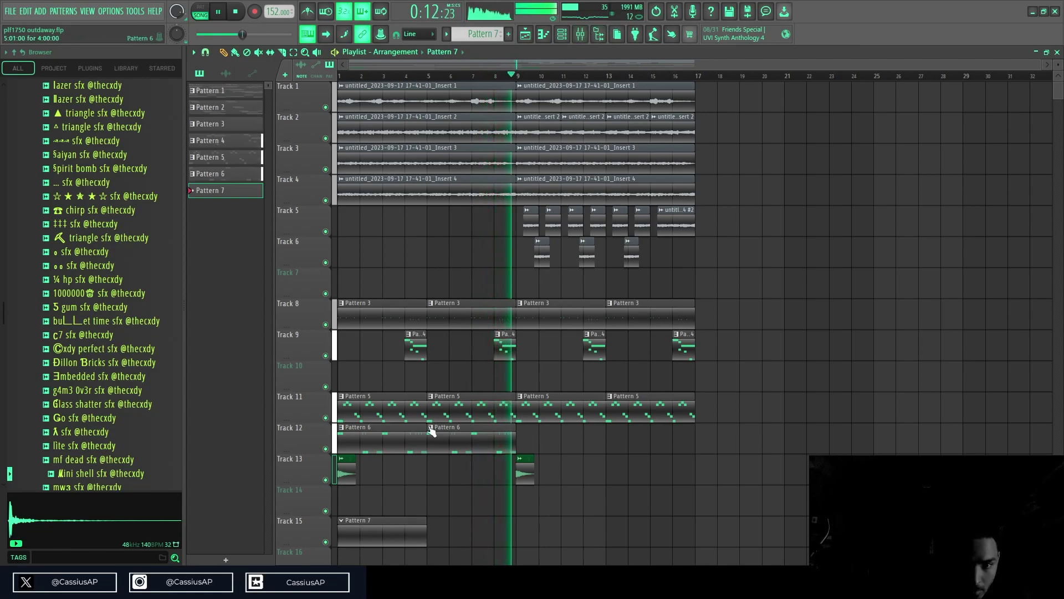
- Copy the E4 notes of the WGB Hi Hat 6 channel in Pattern 6 for use in Pattern 7
left_click(416, 440)
double_click(416, 439)
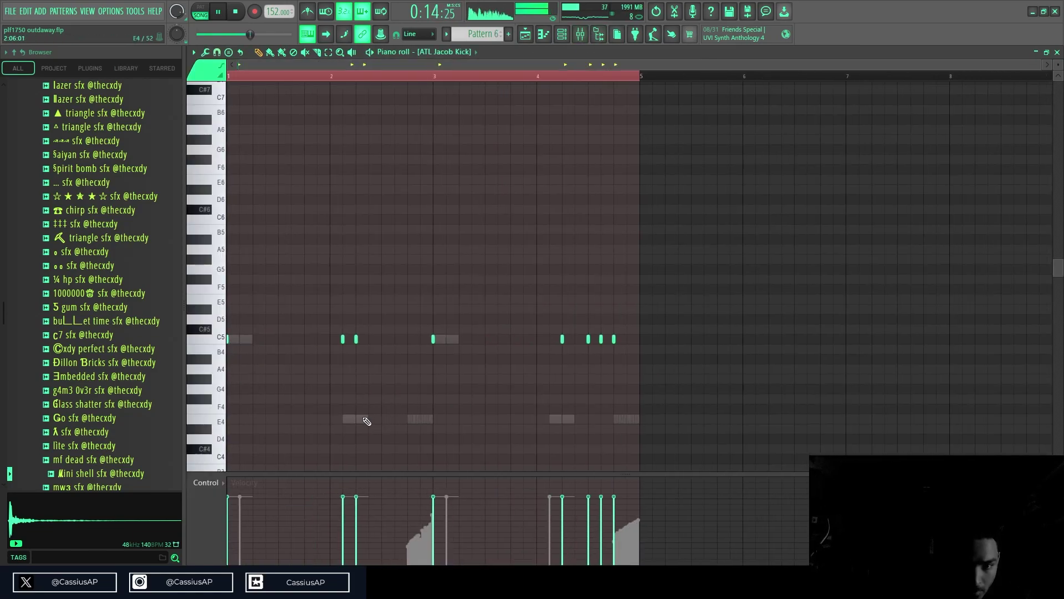
double_click(364, 419)
left_click(219, 422, "ctrl")
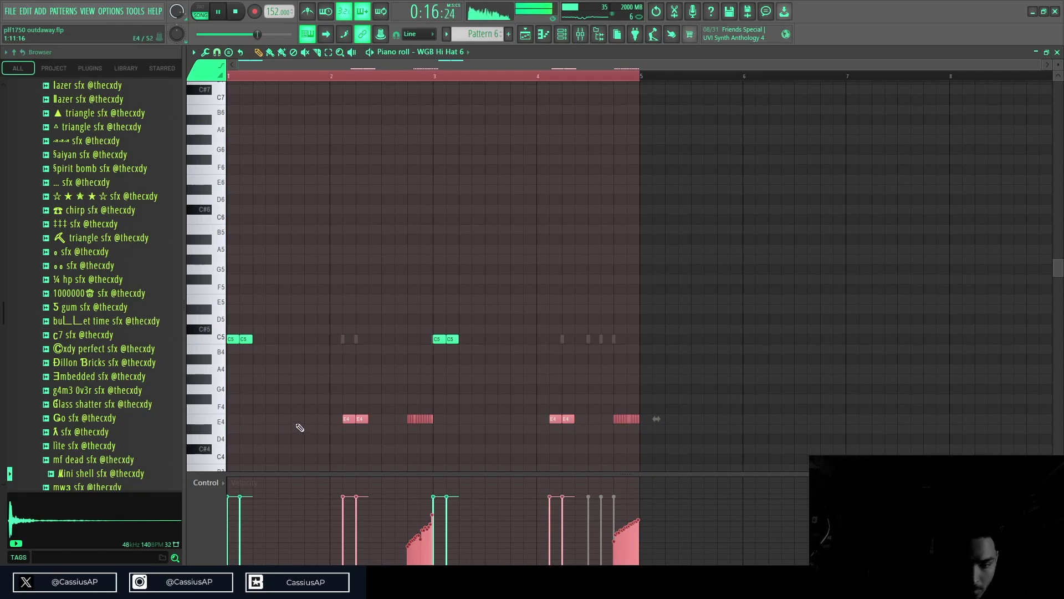
scroll(496, 32, "down", 1)
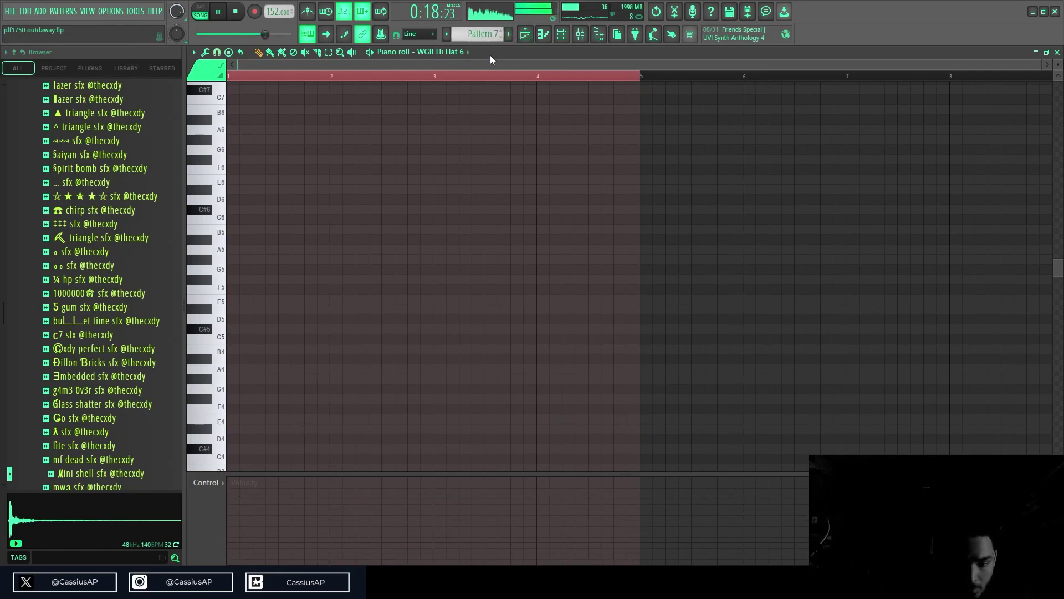
- Paste the copied notes into Pattern 7 and delete the rolls at the ends of bars 2 and 4
key("ctrl+v")
left_click_drag(242, 420, 445, 423)
left_click_drag(585, 416, 645, 431)
key("Delete")
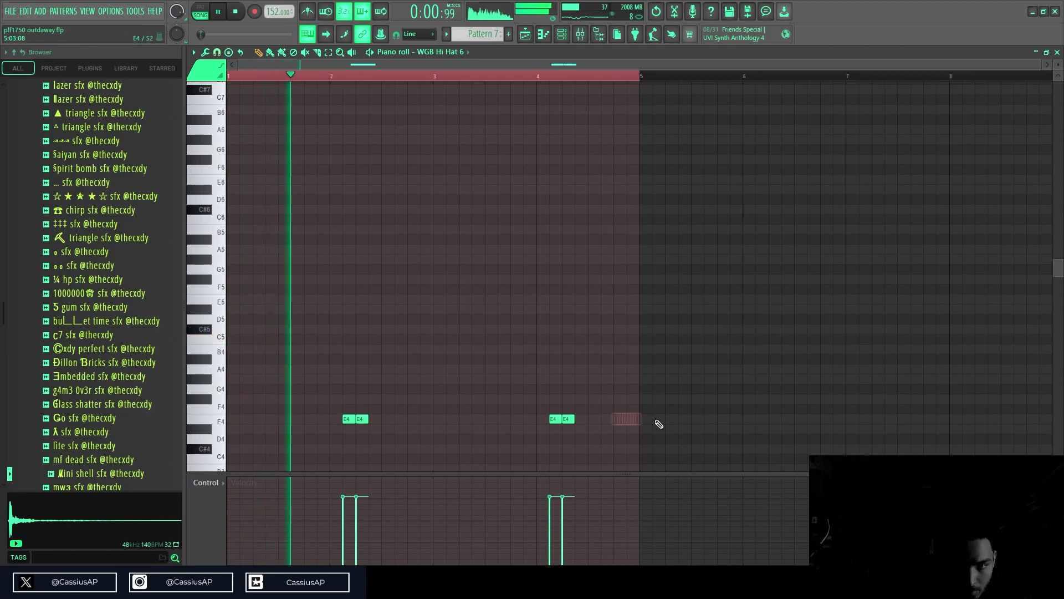
- Transfer the remaining two note pairs to the mini shell channel in Pattern 7 at pitch C5
key("ctrl+a")
key("ctrl+Up")
key("shift+Down")
key("shift+Down")
key("shift+Down")
key("shift+Down")
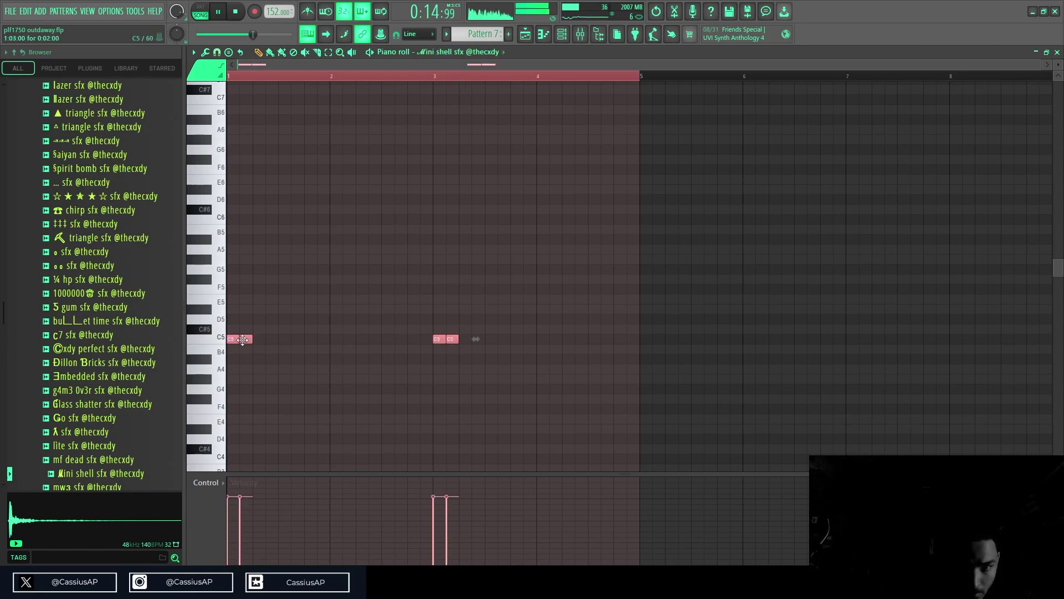
- Shift the mini shell note pairs to start an eighth note into bars 2 and 4, and listen from the start
left_click_drag(243, 340, 363, 338)
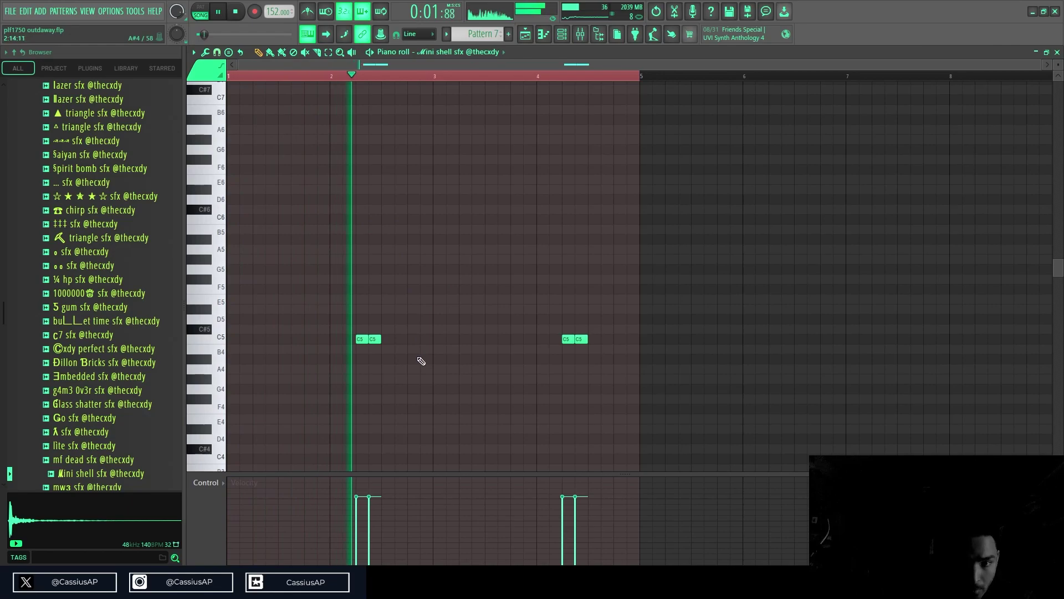
key("ctrl+a")
mouse_move(358, 343)
left_mouse_down()
mouse_move(332, 343)
mouse_move(375, 340)
mouse_move(363, 340)
left_mouse_up()
key("space")
key("space")
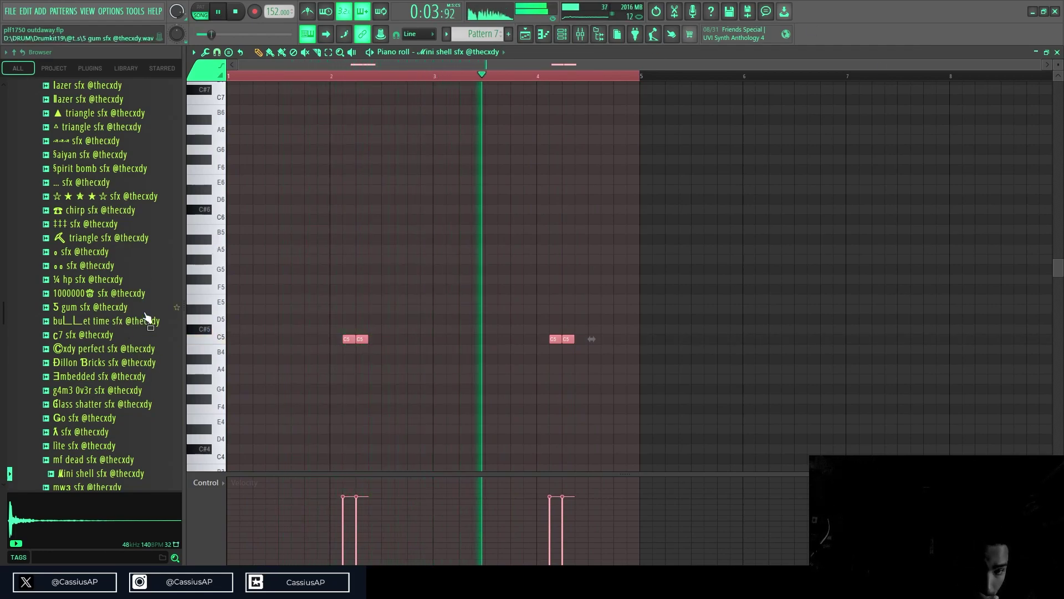
- Preview more sfx samples from c7 to Embedded and add the Embedded sfx as a new channel in the channel rack
left_click(83, 349)
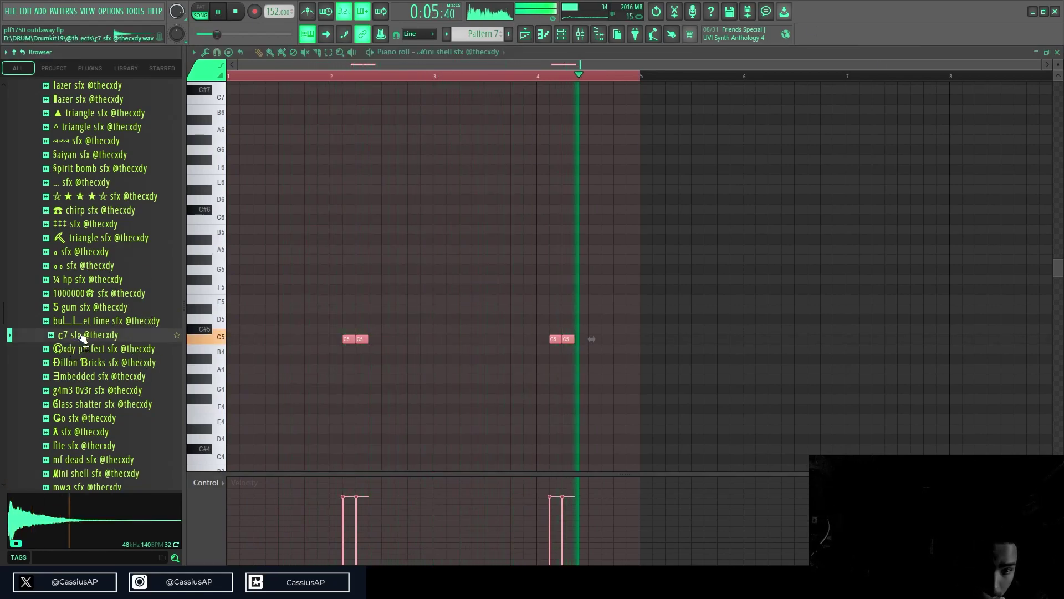
left_click(90, 363)
left_click(96, 377)
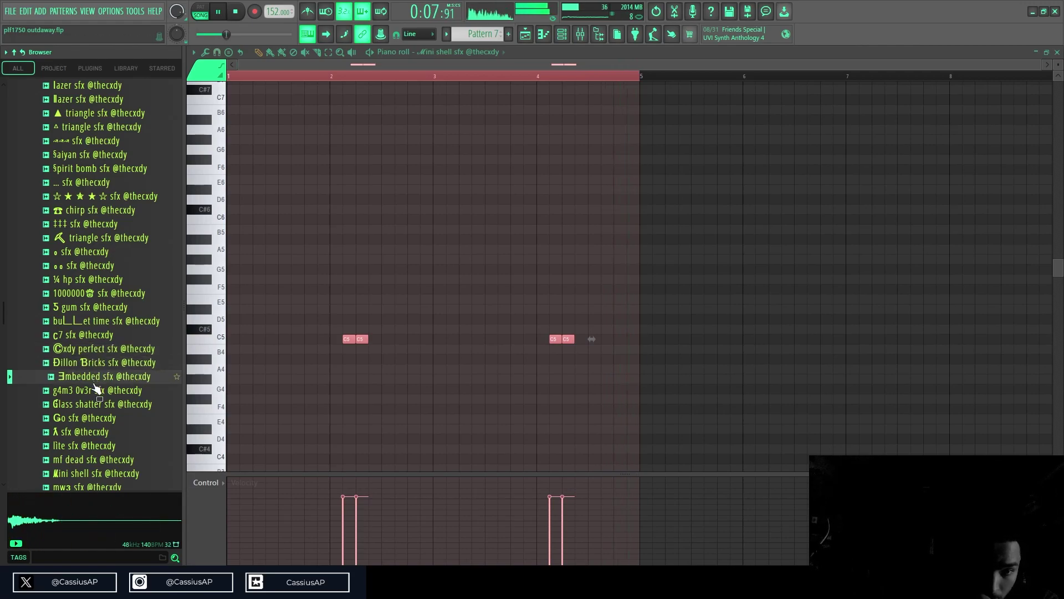
left_click(562, 36)
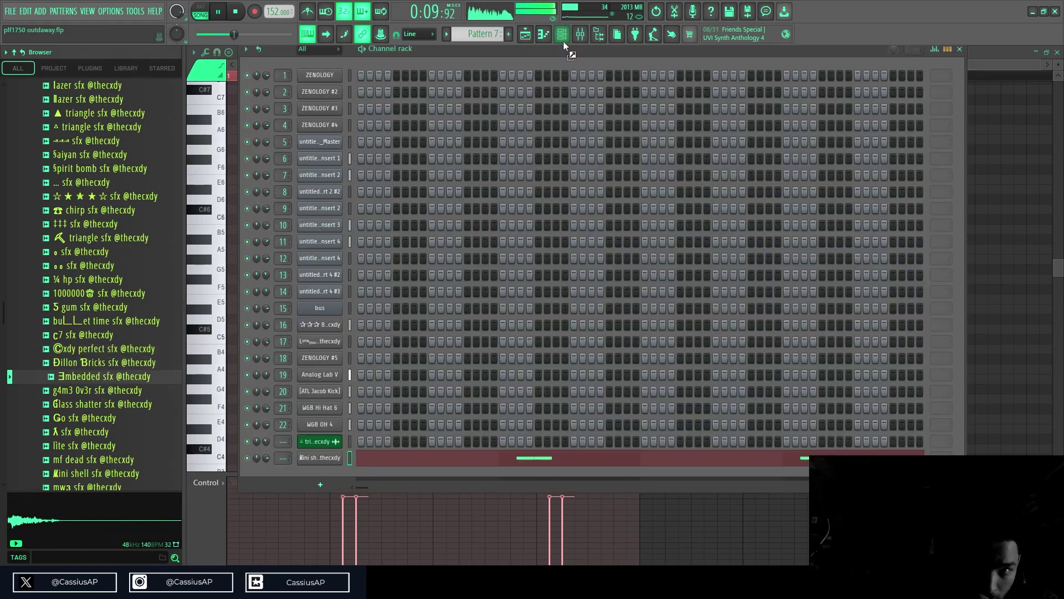
left_click_drag(408, 500, 331, 472)
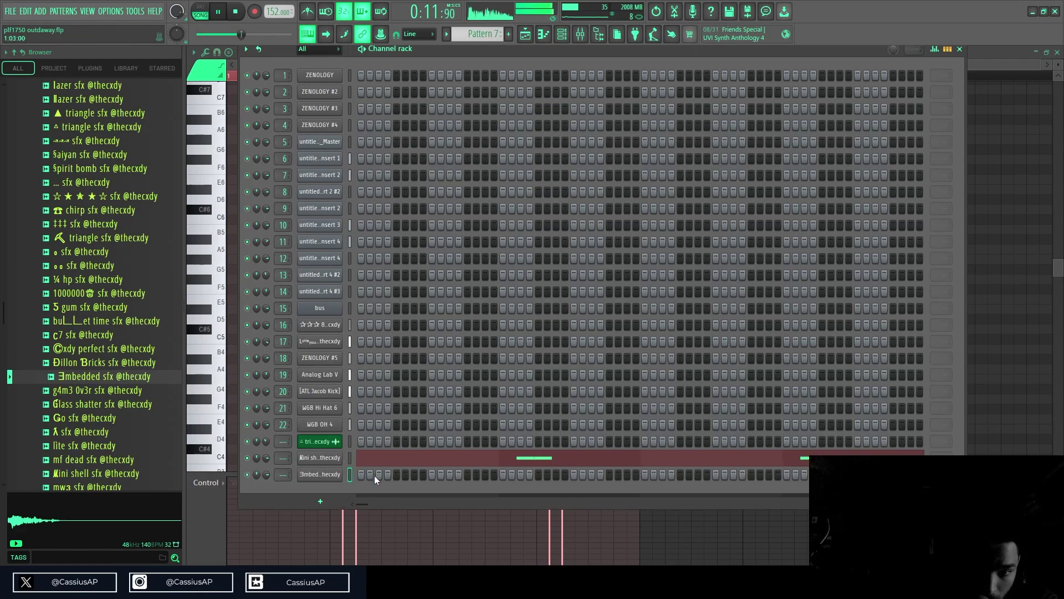
- Program the Embedded sfx channel in Pattern 7 with hits on steps 5, 6, 37 and 38 while playing the beat
left_click(379, 474)
left_click(396, 475)
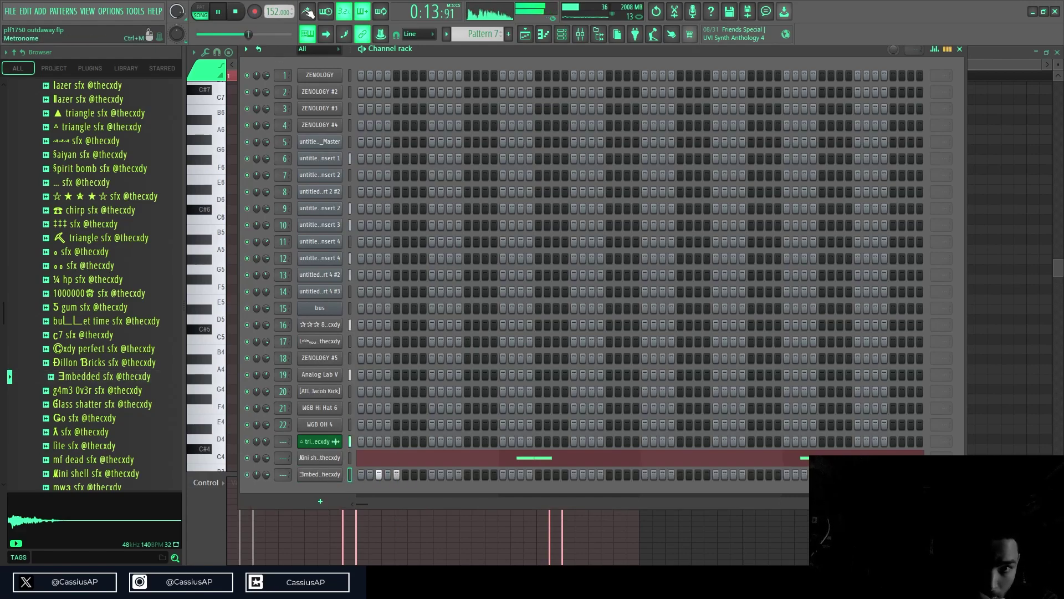
left_click(221, 12)
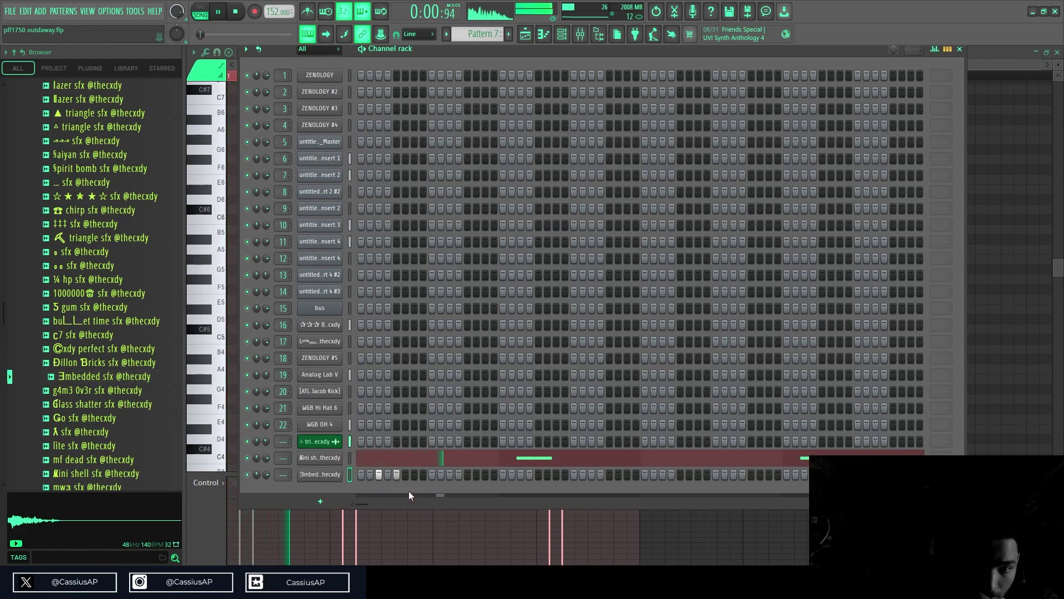
left_click(682, 477)
left_click(690, 479)
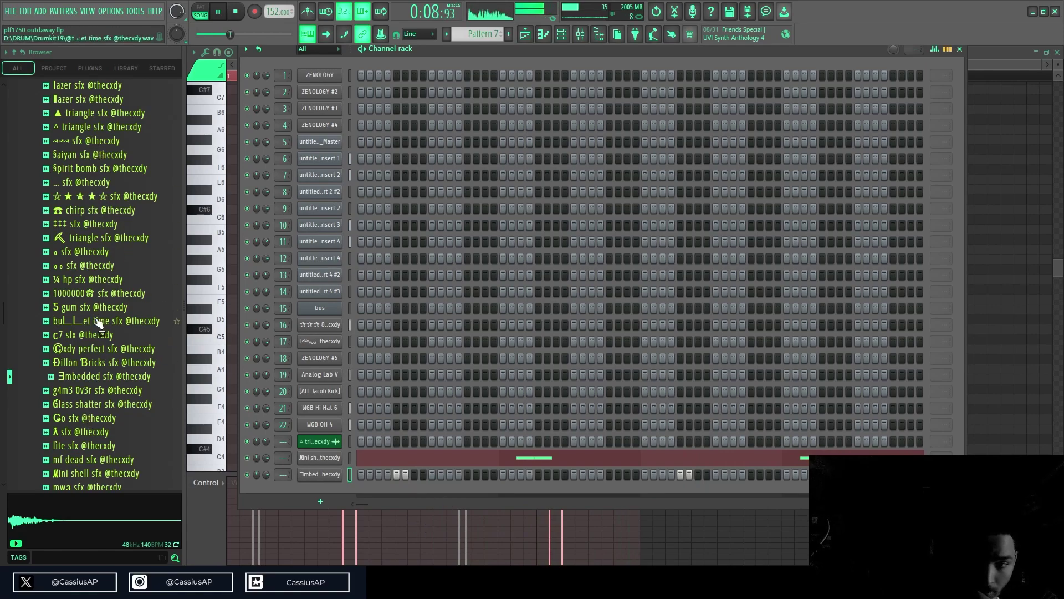
- Repeat Pattern 7 at bar 5 of Track 15 and place a new Pattern 8 at bars 9 and 13 of Track 16
left_click(524, 36)
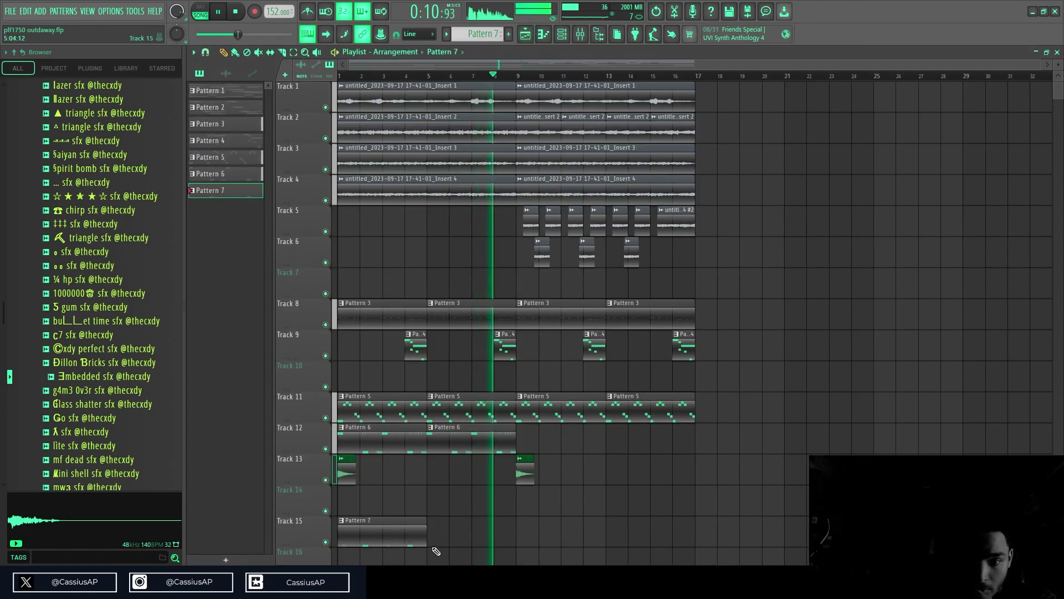
left_click(509, 33)
scroll(527, 333, "down", 5)
left_click(523, 408)
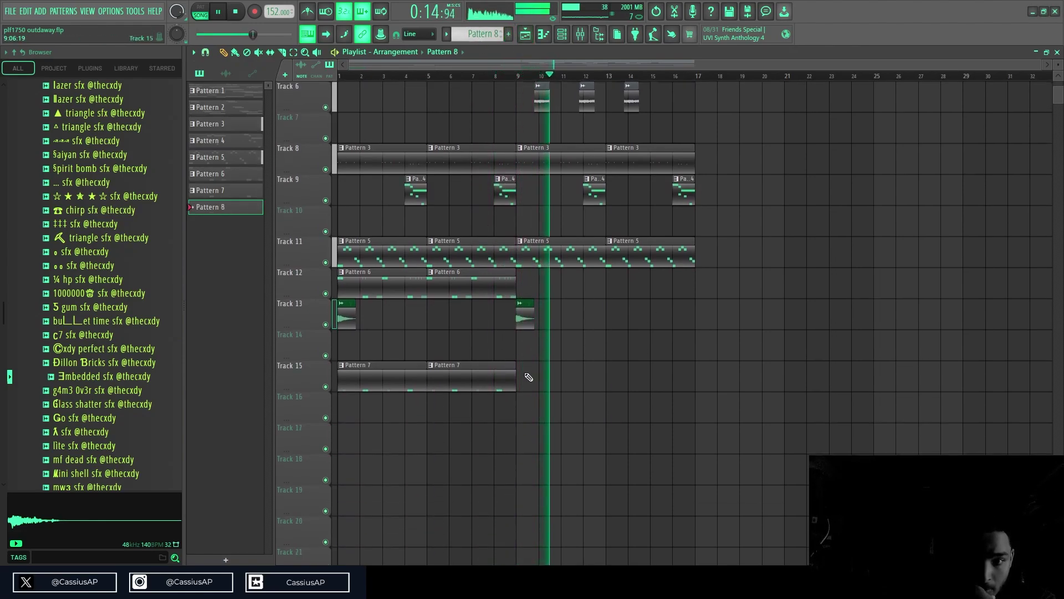
left_click_drag(551, 417, 619, 416)
left_click(619, 417)
scroll(65, 269, "up", 8)
left_click(64, 262)
left_click(83, 295)
left_click(86, 295)
left_click(98, 224)
left_click_drag(100, 216, 564, 32)
left_click_drag(305, 491, 307, 491)
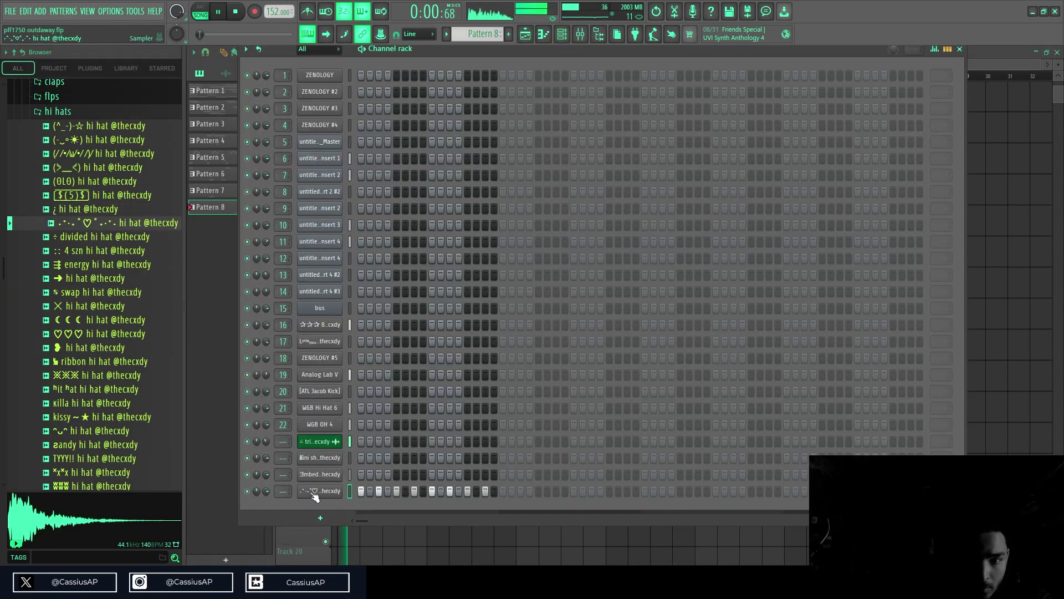
- Extend the heart hi hat's every-second-step rhythm through bar 3 of Pattern 8 and remove the stray clip at bar 3 of Track 16
left_click(503, 491)
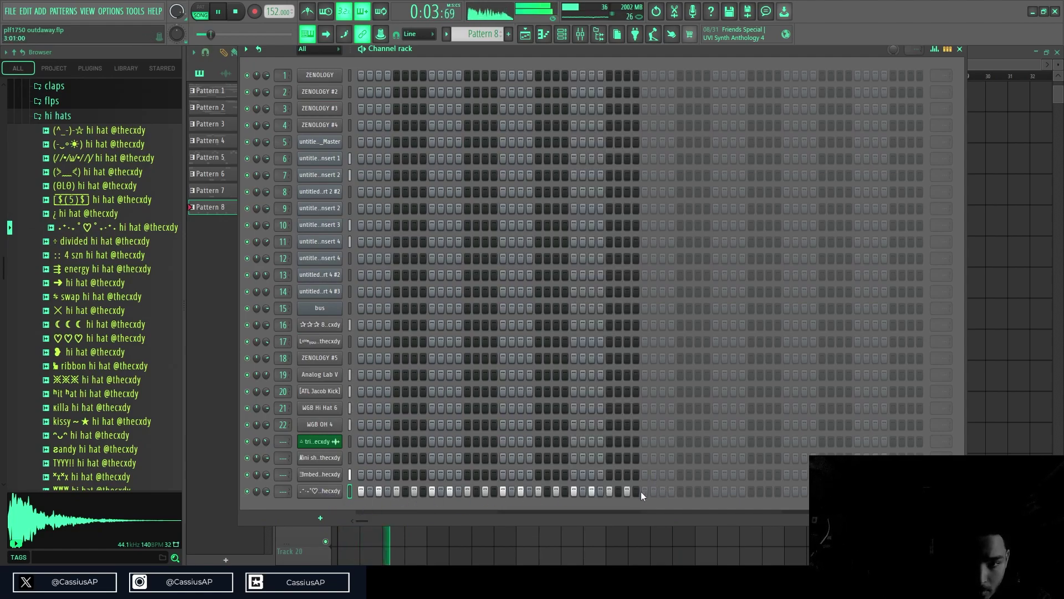
left_click(645, 491)
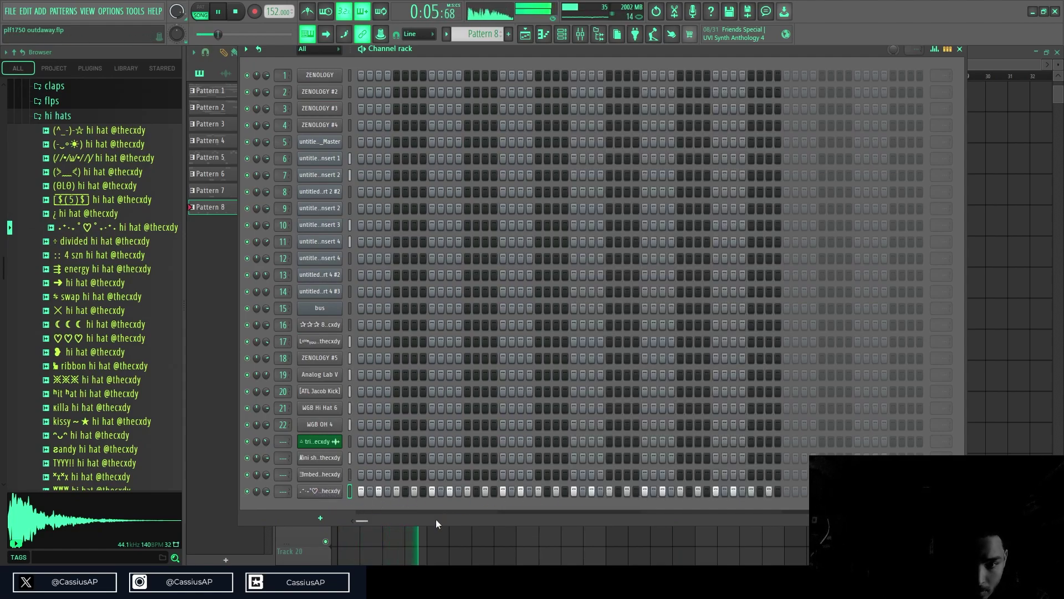
left_click(422, 534)
left_click(395, 439)
right_click(398, 442)
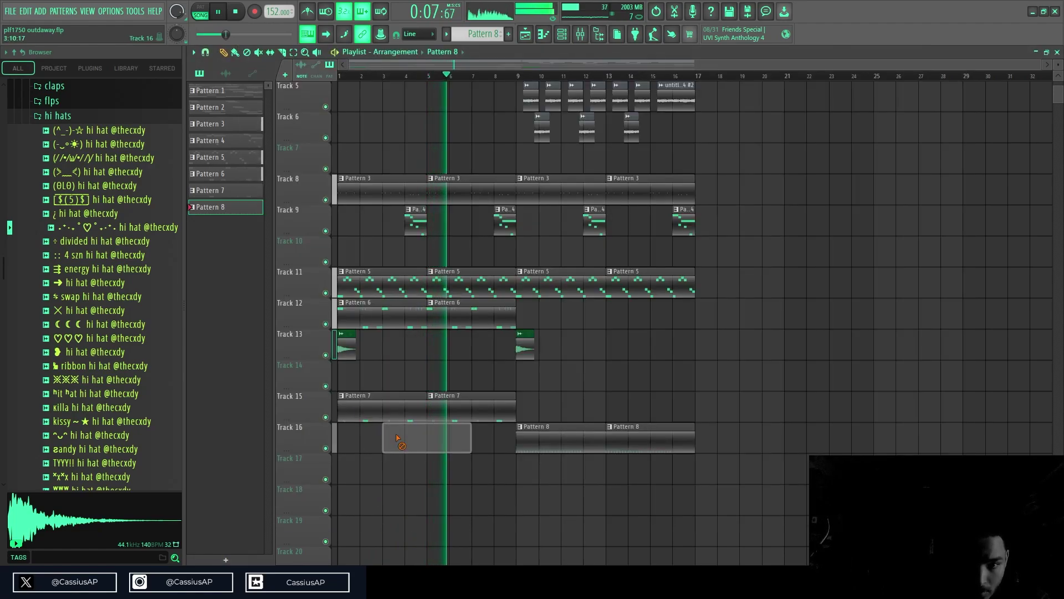
- Review Pattern 7's Mini shell sfx, Embedded sfx and heart hi hat channels and replay the arrangement from bar 1
double_click(374, 413)
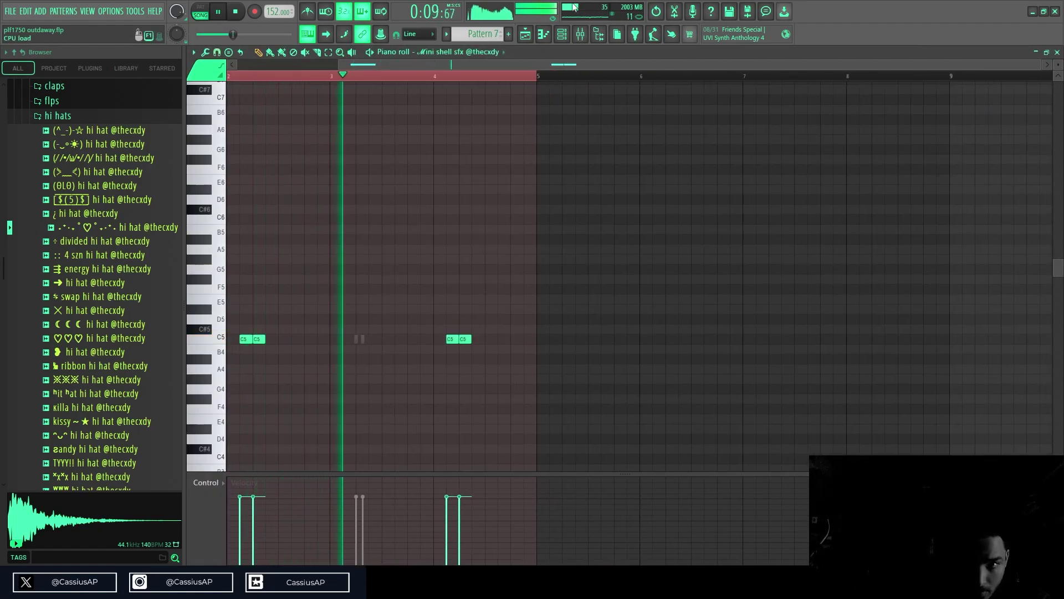
key("F6")
left_click(335, 460)
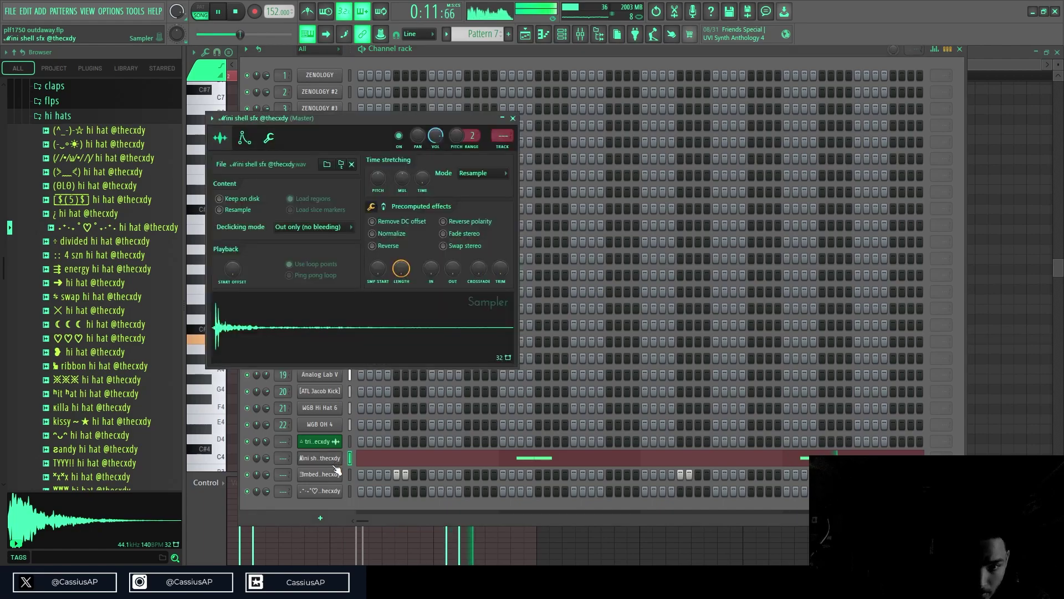
left_click(320, 474)
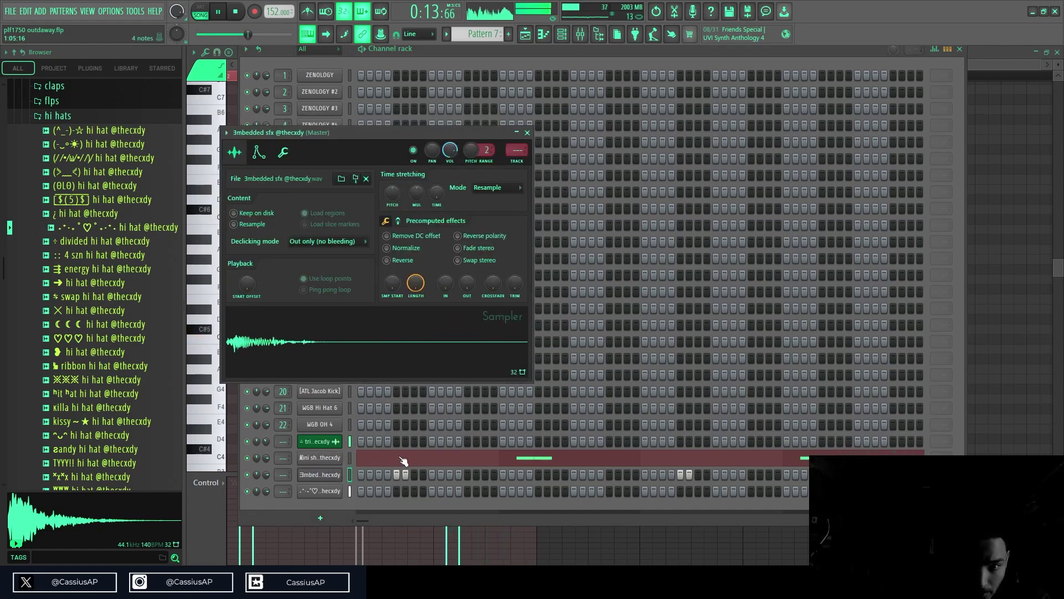
left_click(332, 478)
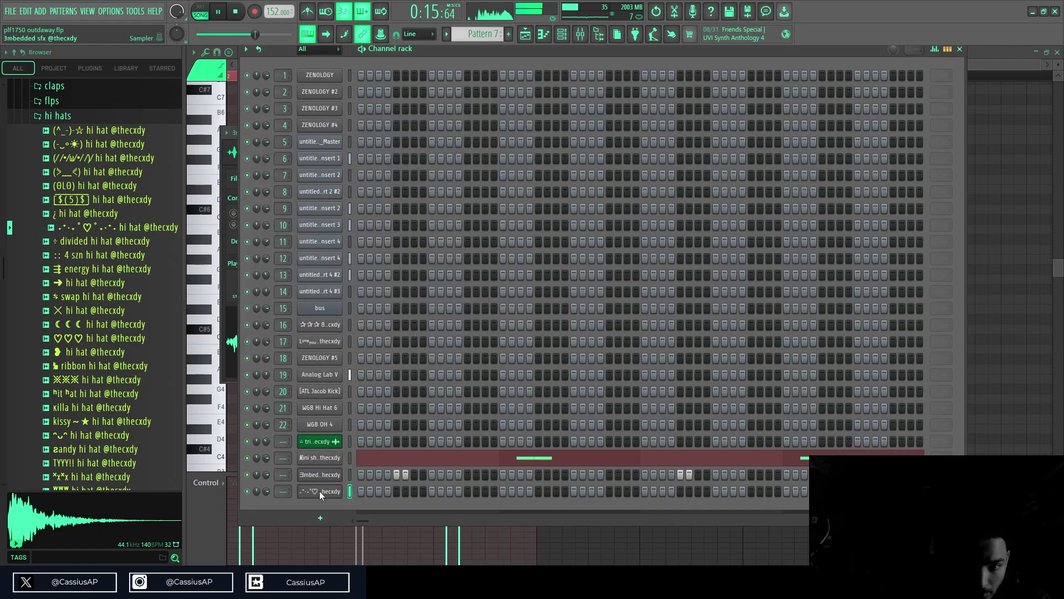
key("F7")
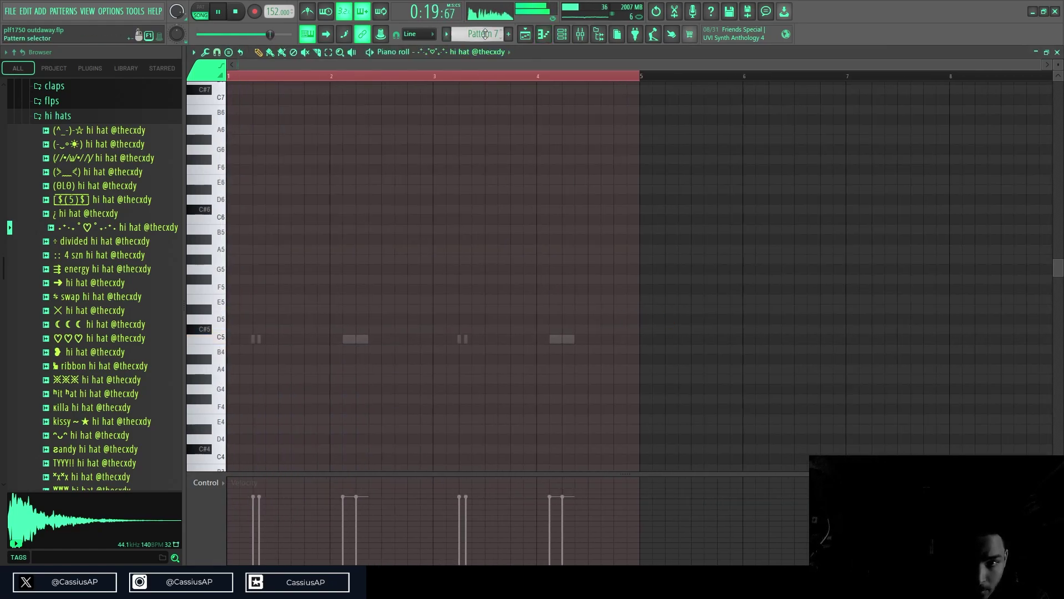
left_click(524, 37)
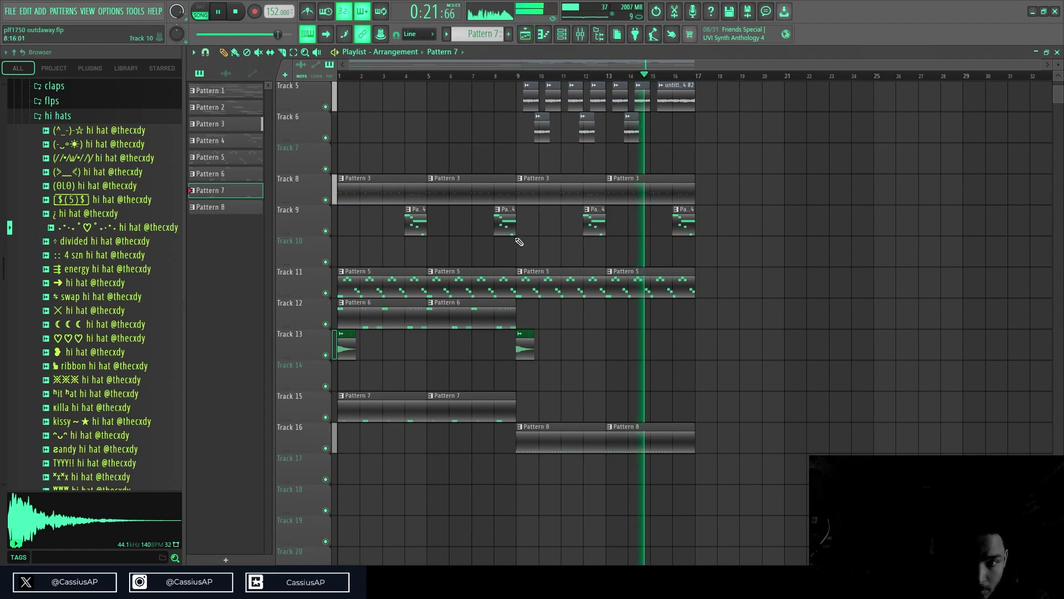
left_click(337, 76)
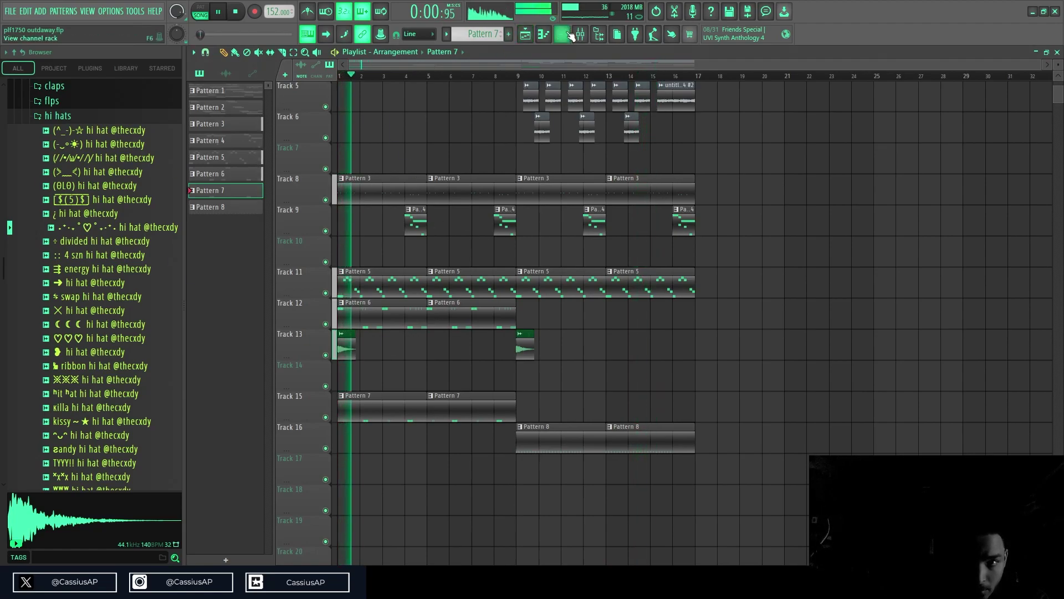
- Place Pattern 8 at bars 1 and 5 of Track 16 and extend its every-second-step hi-hat rhythm through bar 4
left_click_drag(560, 440, 367, 448)
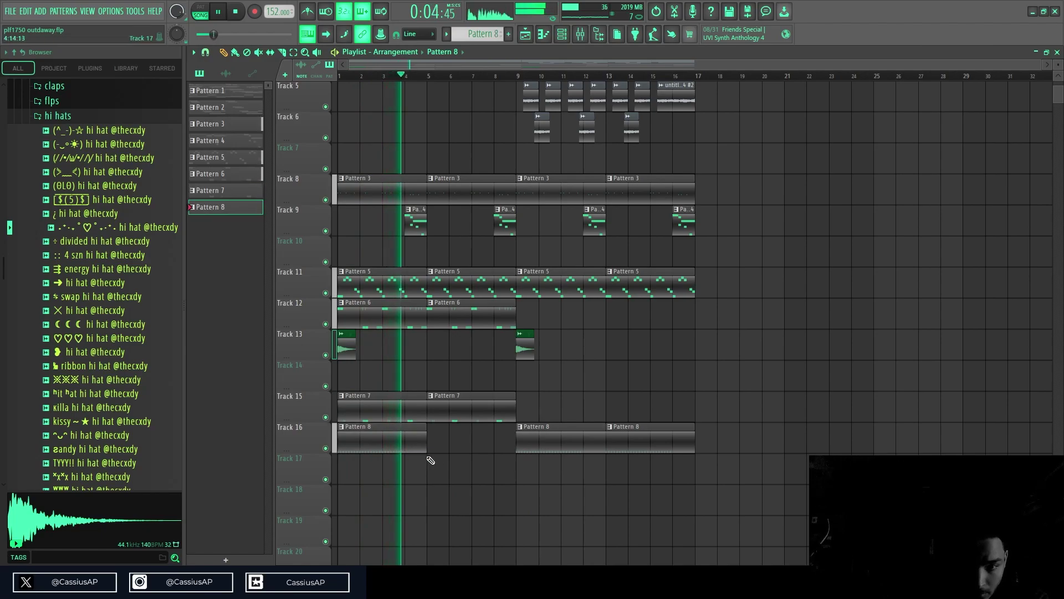
double_click(403, 446)
scroll(405, 447, "down", 3)
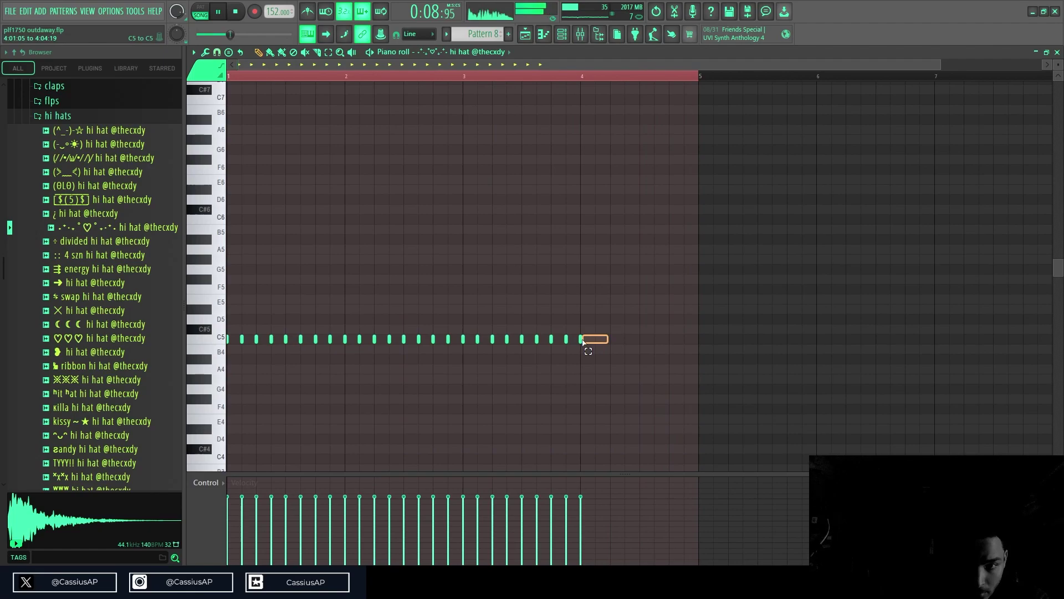
mouse_move(581, 334)
left_mouse_down()
mouse_move(459, 367)
mouse_move(564, 339)
left_mouse_up()
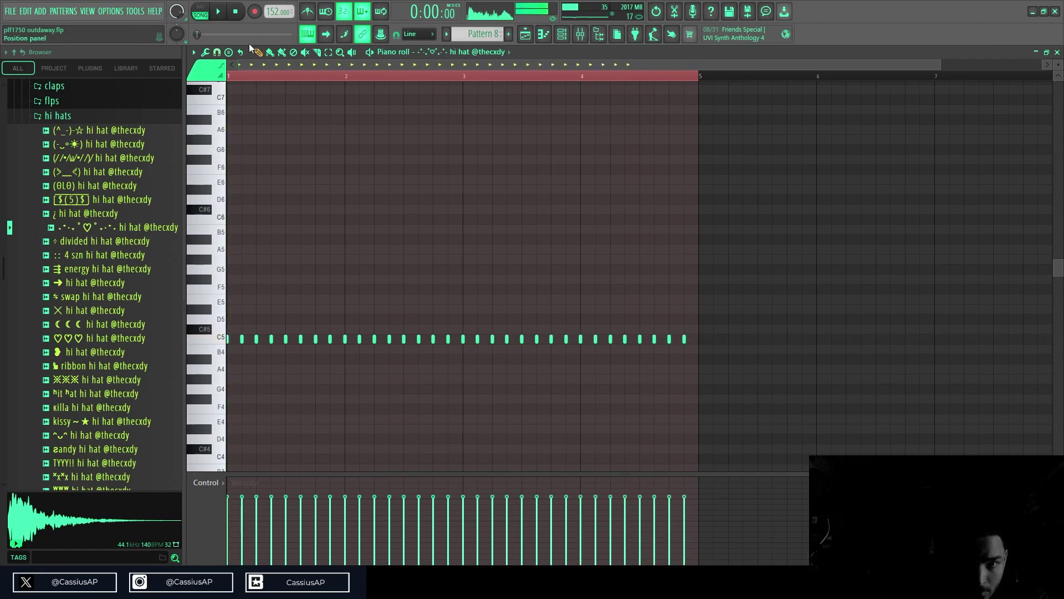
key("space")
left_click(527, 35)
left_click(435, 442)
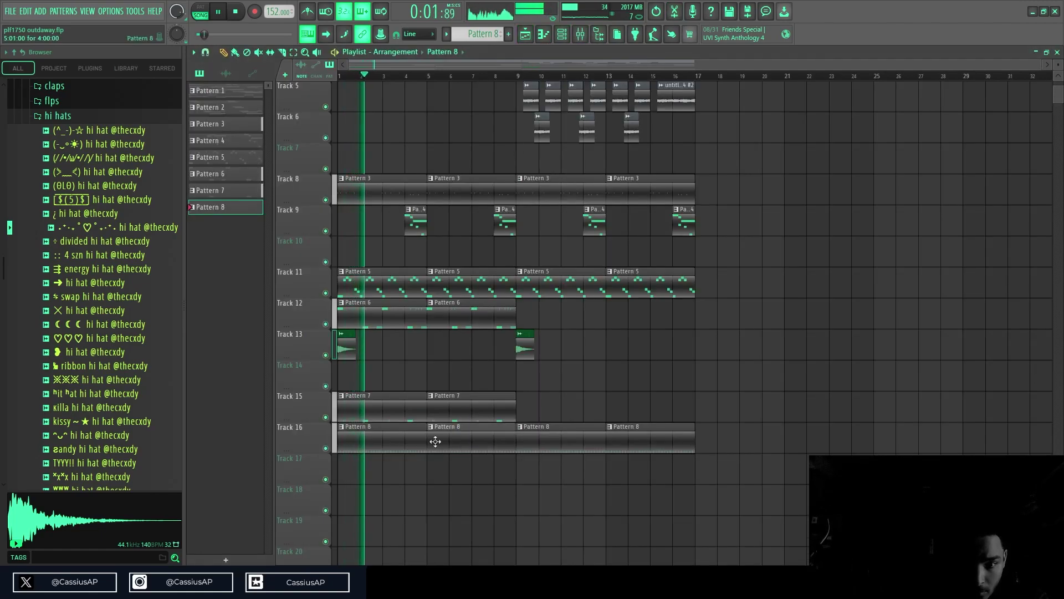
- Paint six G4 hi-hat notes from the start of bar 2 in Pattern 8 and scale them to 33.33% as a roll
double_click(377, 449)
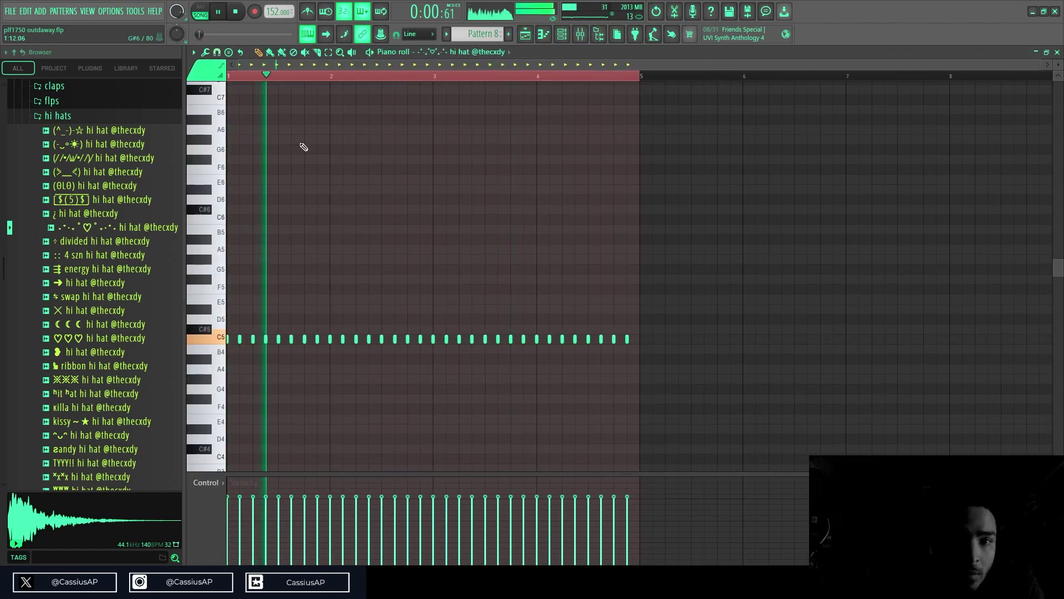
left_click(294, 53)
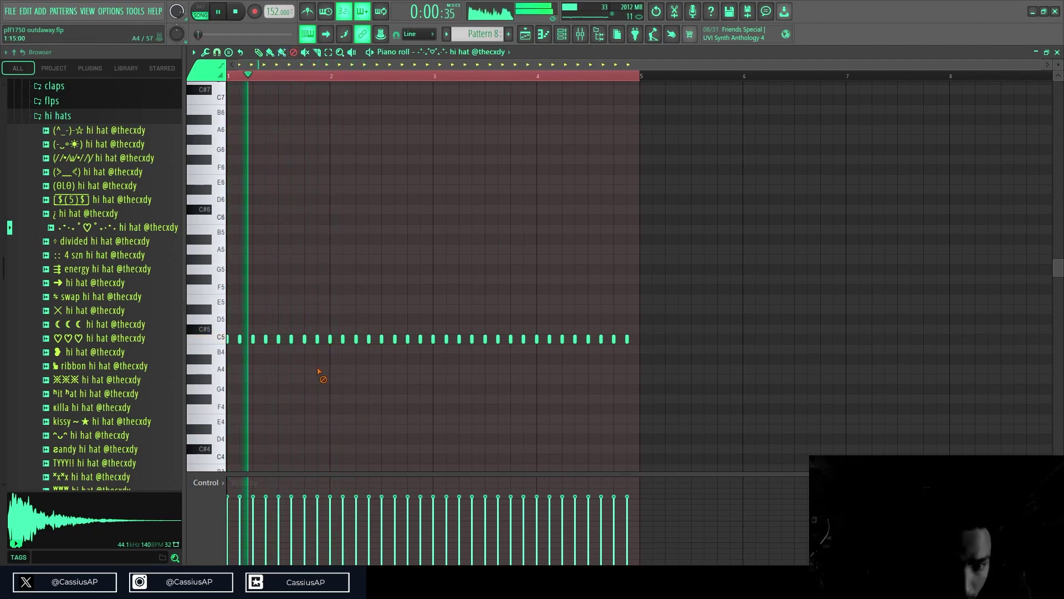
left_click(270, 53)
scroll(310, 311, "up", 2)
left_click_drag(355, 388, 501, 397)
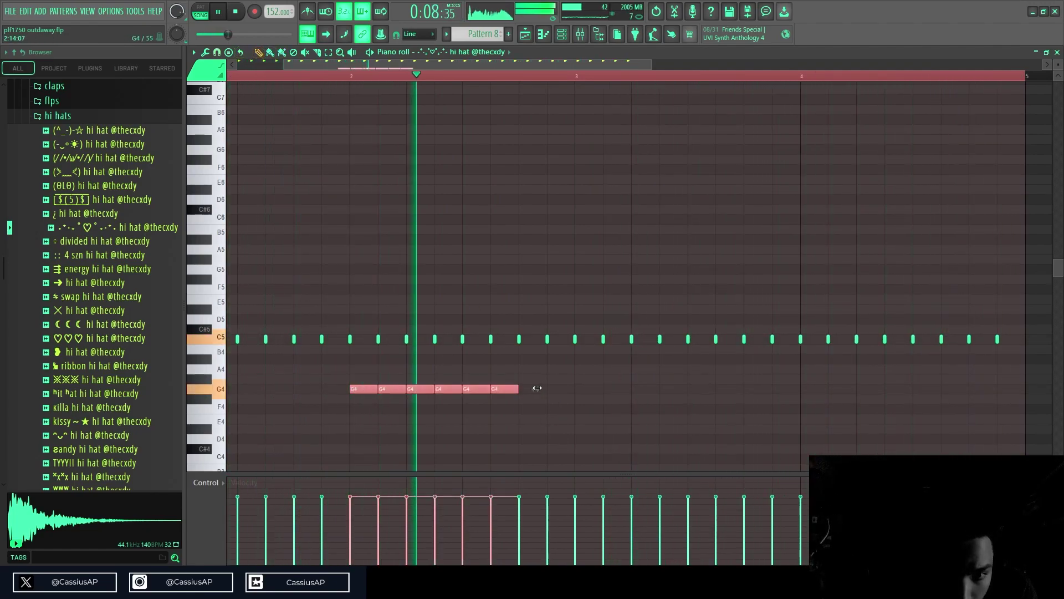
left_click_drag(537, 388, 425, 411)
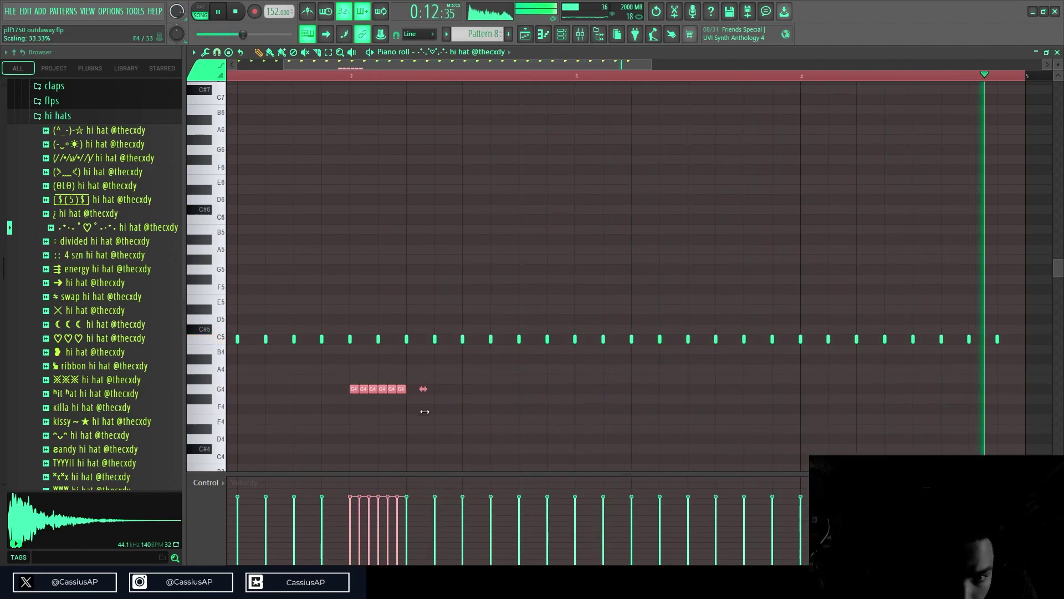
- Duplicate the six-note G4 roll directly after itself and lower the velocities of both rolls in a gently falling slope
scroll(373, 414, "up", 2)
key("ctrl+b")
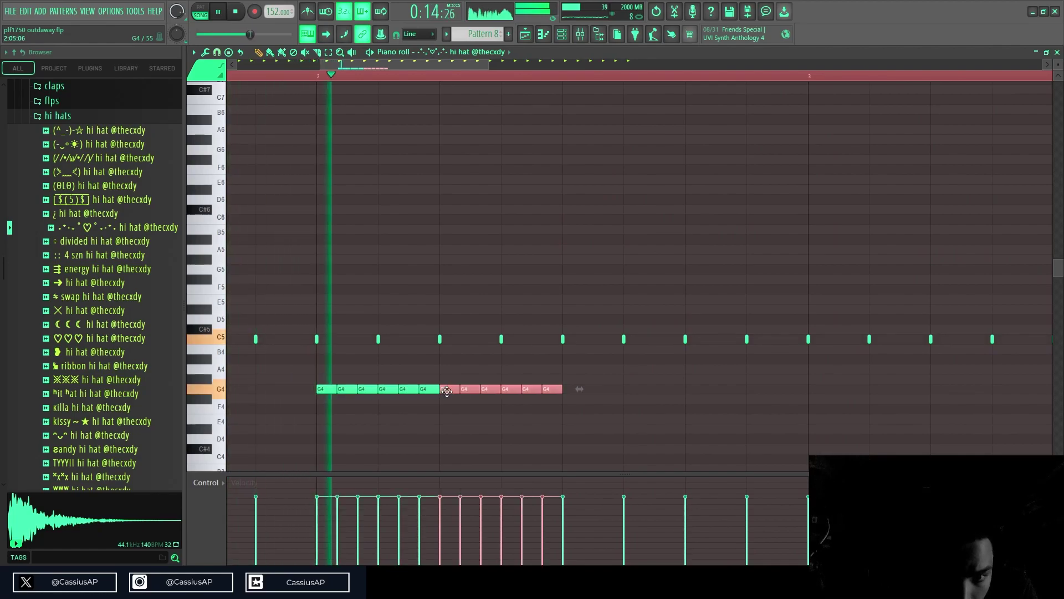
left_click_drag(582, 369, 305, 422, "ctrl")
left_click_drag(323, 516, 553, 530)
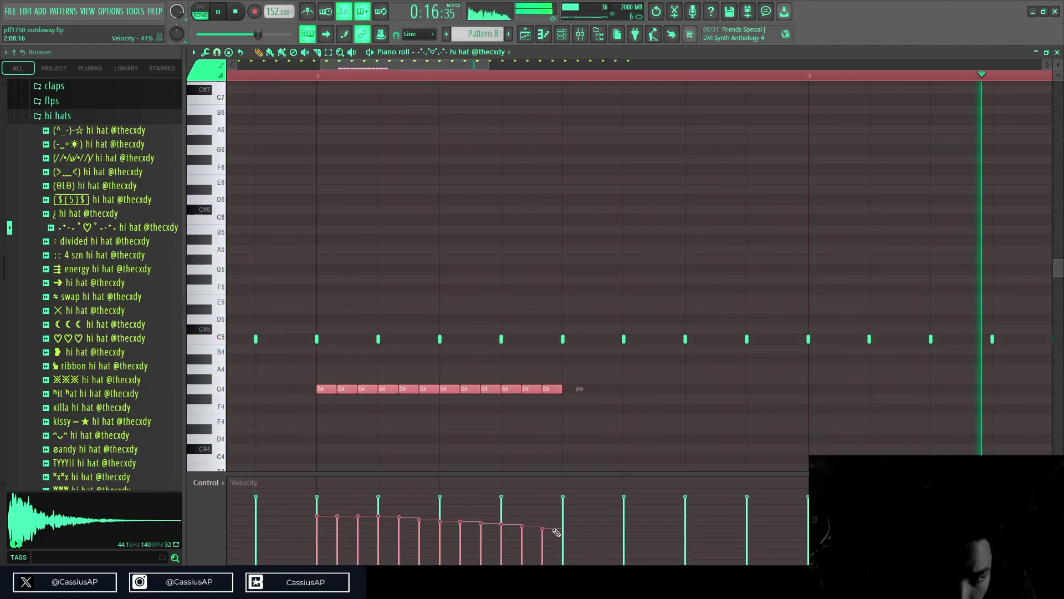
scroll(492, 466, "down", 3)
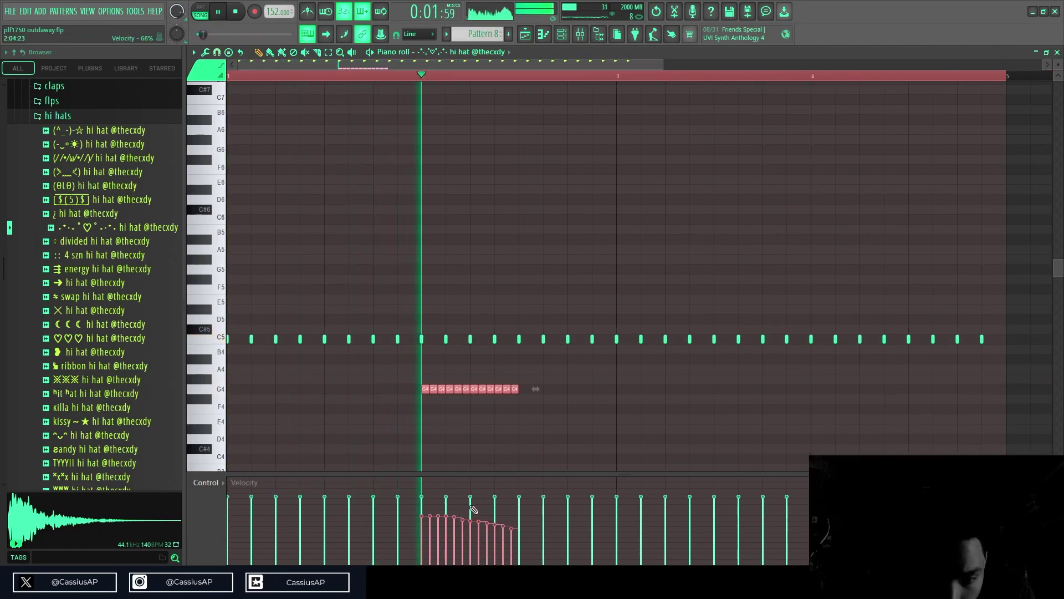
- Delete the duplicated half of the G4 roll, keeping only the first six notes of bar 2
left_click(544, 442, "ctrl")
right_click(475, 391)
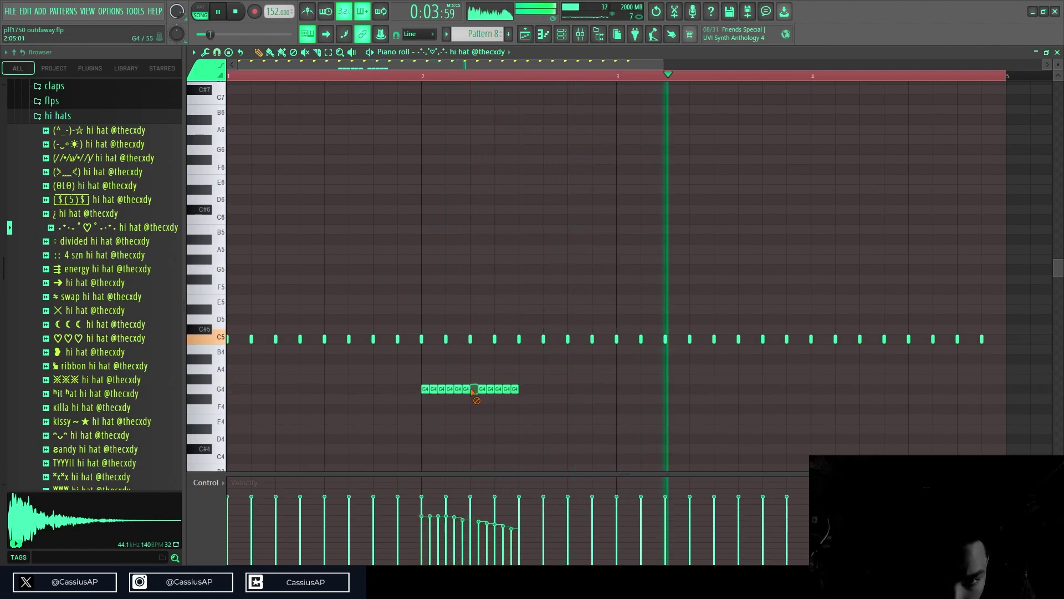
left_click_drag(504, 383, 413, 404, "ctrl")
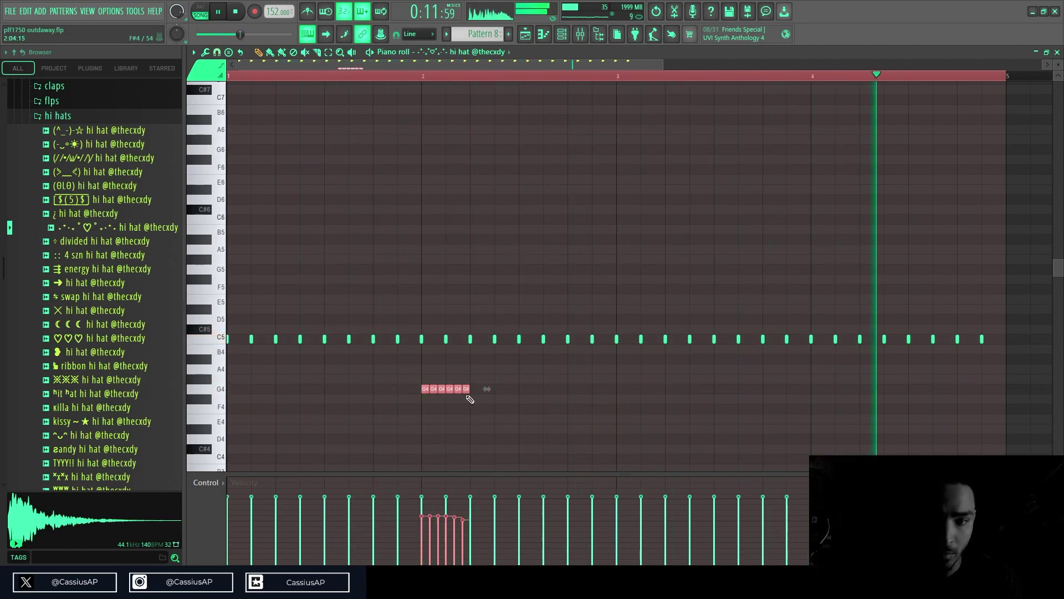
- Add D#5 hi-hat notes on steps 9 and 11 and a D#4 note on step 13 of bar 1
left_click(328, 309)
left_click(377, 309)
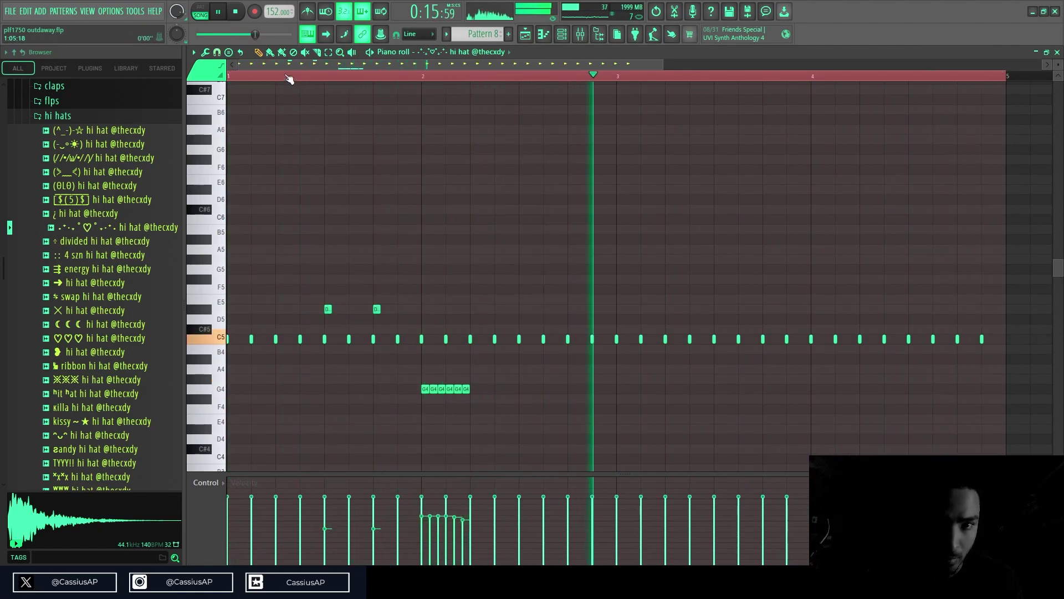
left_click(352, 308)
right_click(380, 309)
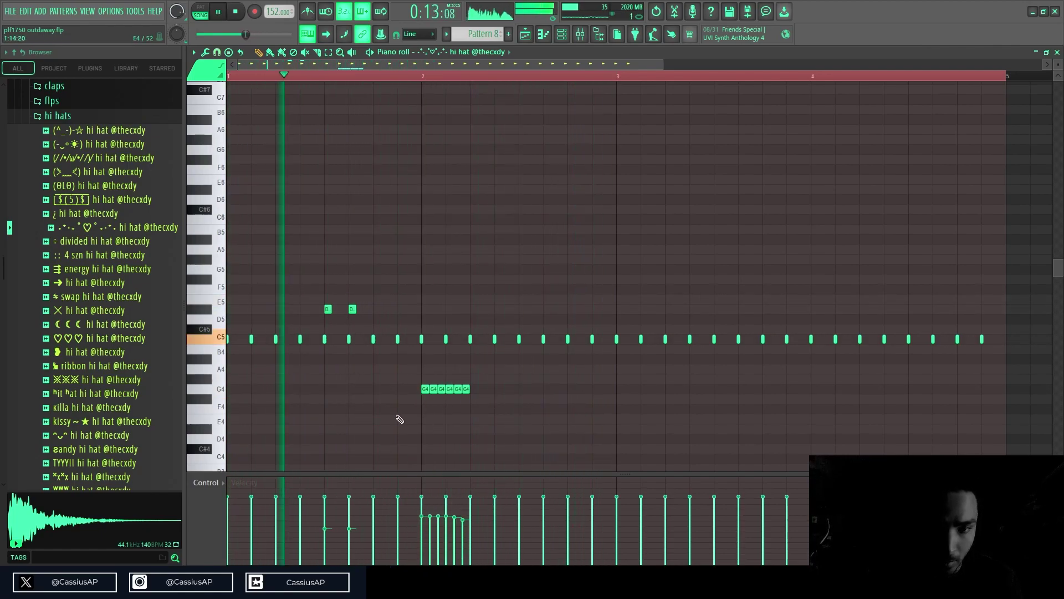
left_click(377, 429)
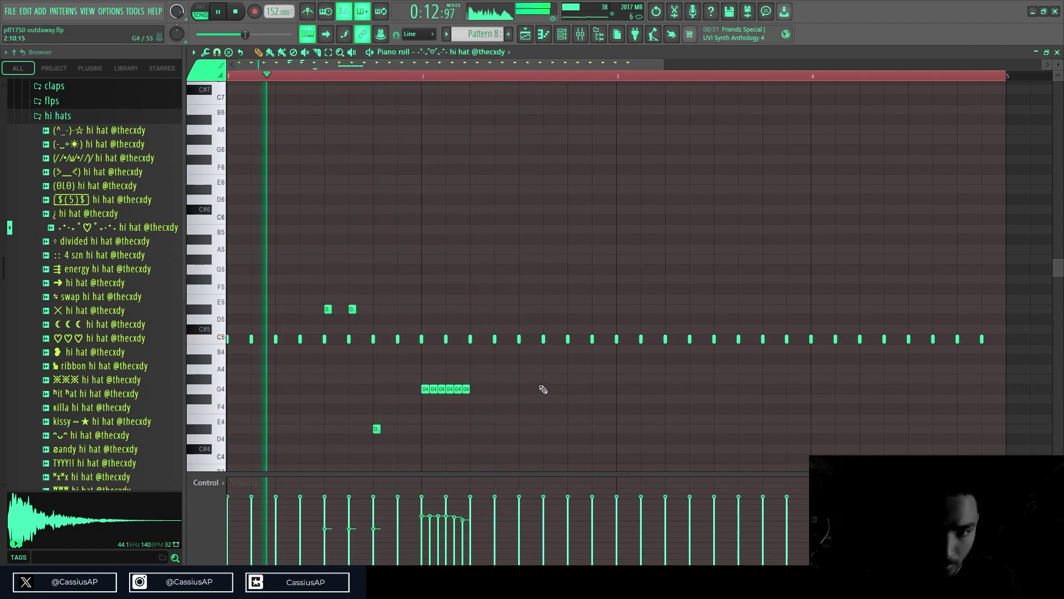
- Add D#5 hi-hat notes on steps 9 and 11 and a G#4 note on step 13 of bar 2
left_click(523, 309)
left_click(547, 309)
left_click(571, 379)
scroll(578, 400, "up", 2)
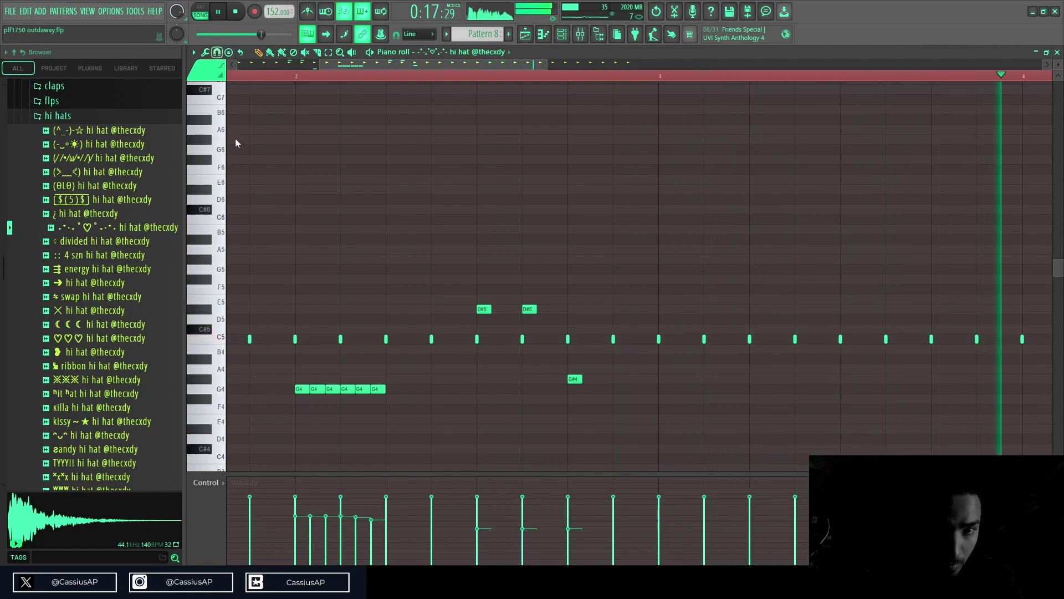
- Turn bar 2's G#4 note into a fast four-note roll and add a four-note D4 roll on step 15
scroll(598, 437, "up", 3)
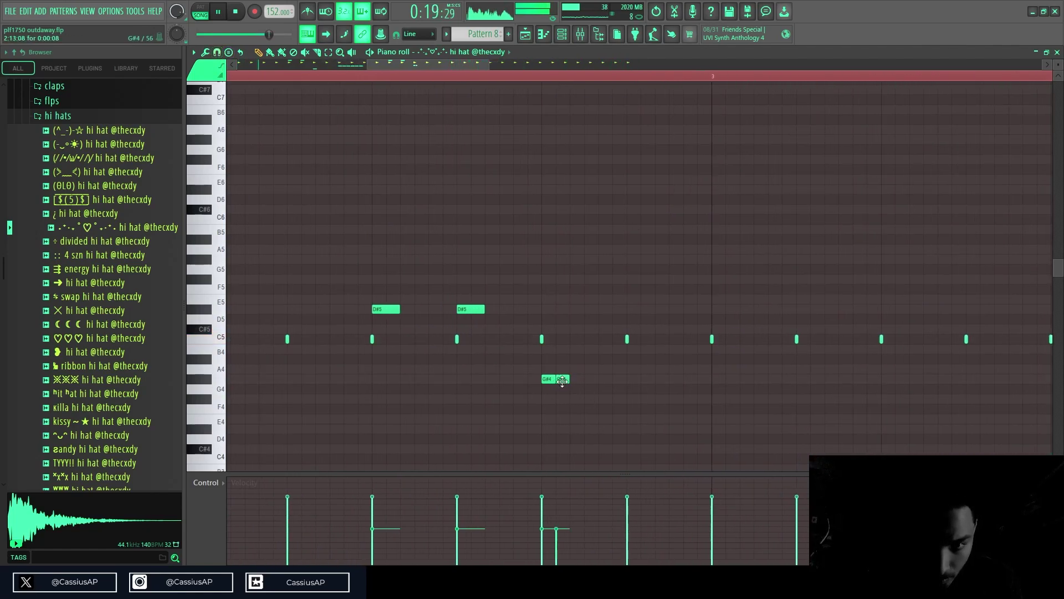
left_click(591, 379)
left_click(606, 379)
left_click(620, 379)
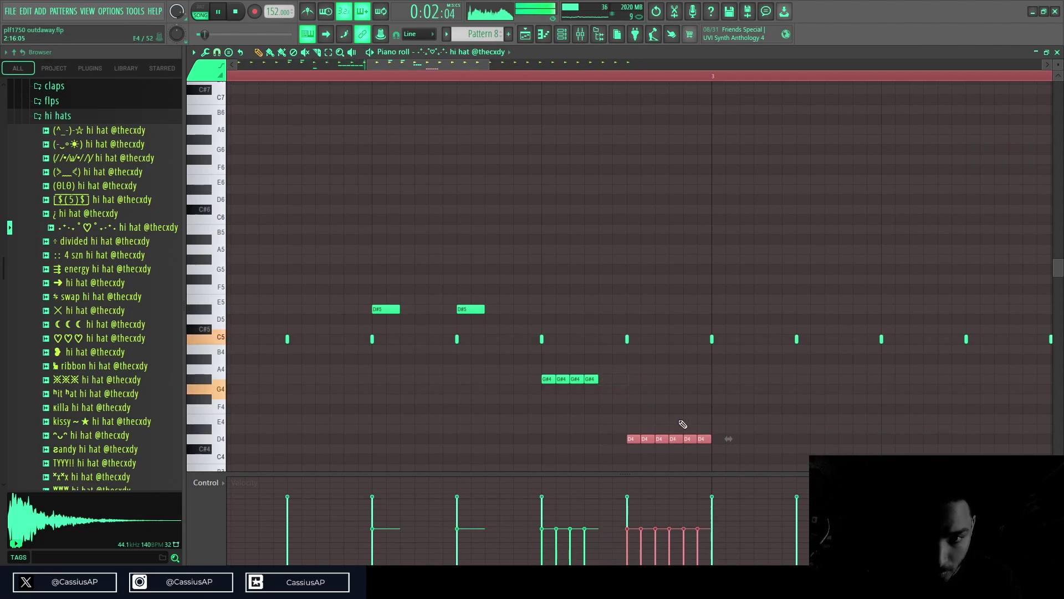
scroll(695, 440, "down", 4)
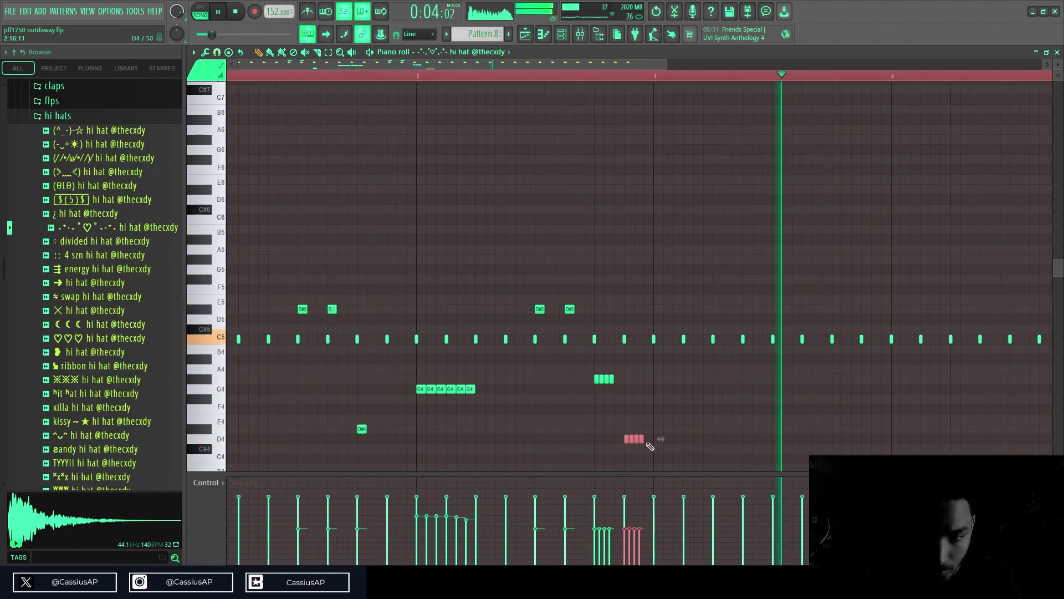
scroll(646, 441, "down", 2)
left_click(452, 187, "ctrl")
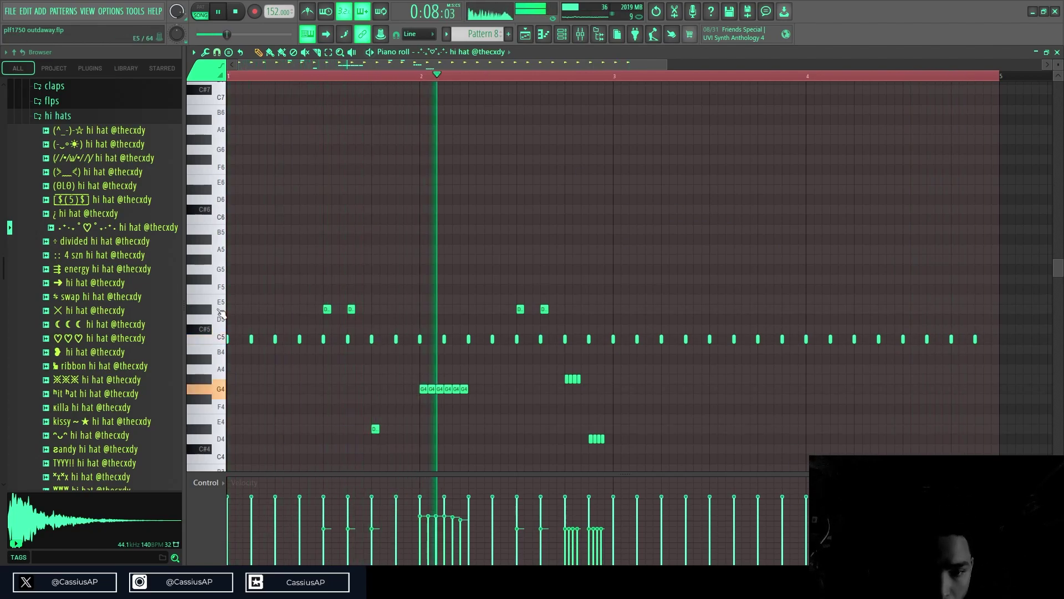
- Paint a fast seven-note G#4 hi-hat roll starting on step 5 of bar 4
scroll(703, 408, "up", 2)
scroll(708, 398, "down", 4)
left_click(283, 53)
left_click_drag(880, 290, 964, 294)
key("ctrl+z")
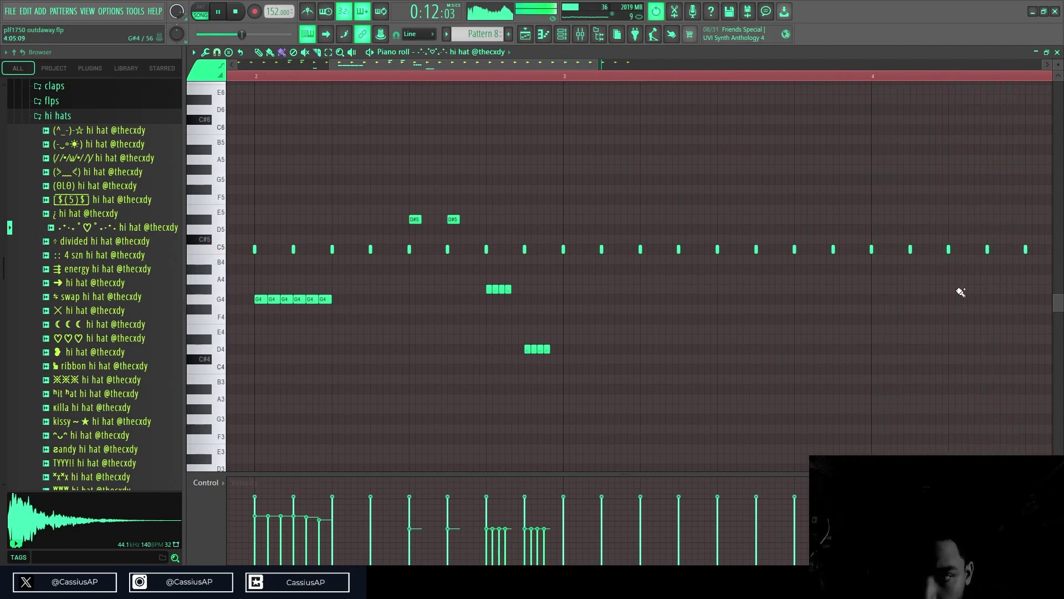
scroll(970, 302, "down", 3)
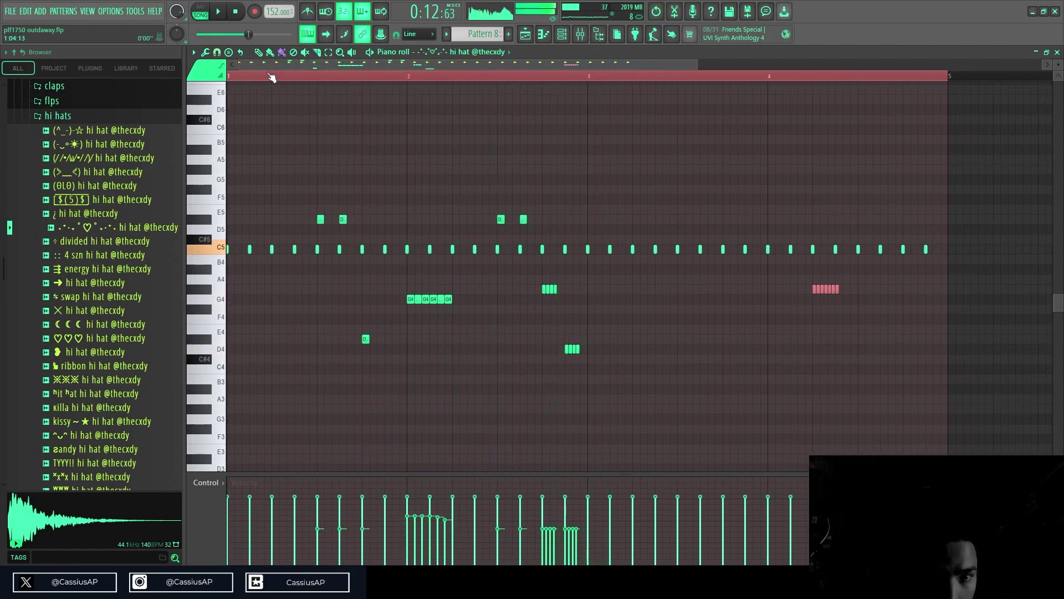
- Add a fast six-note G#3 roll from step 7 of bar 1 with falling velocities, removing the extra note before it
scroll(297, 386, "up", 2)
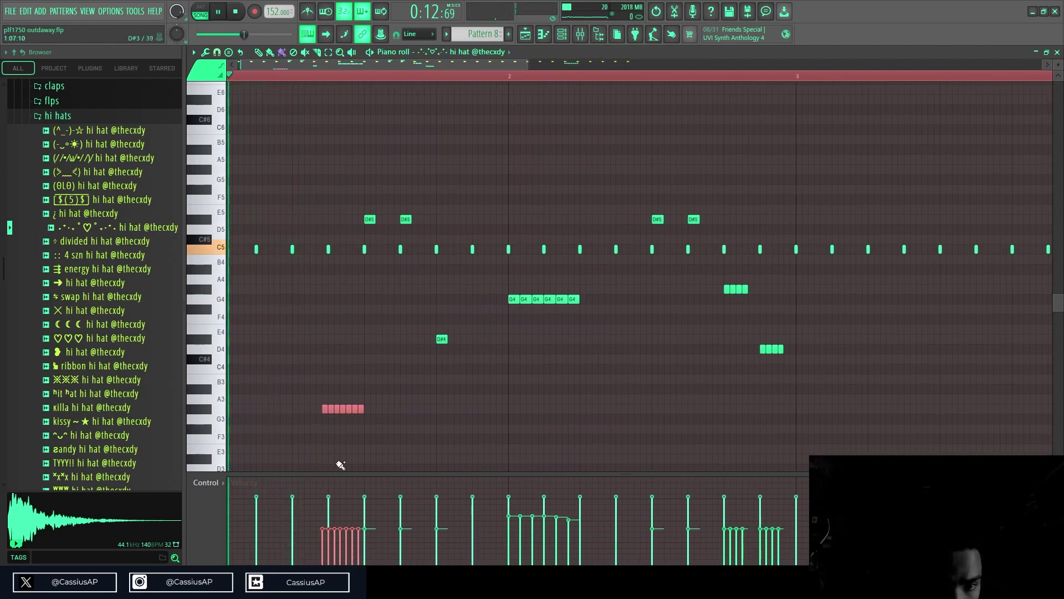
left_click_drag(335, 532, 363, 550)
key("space")
key("space")
right_click(325, 409)
key("space")
key("space")
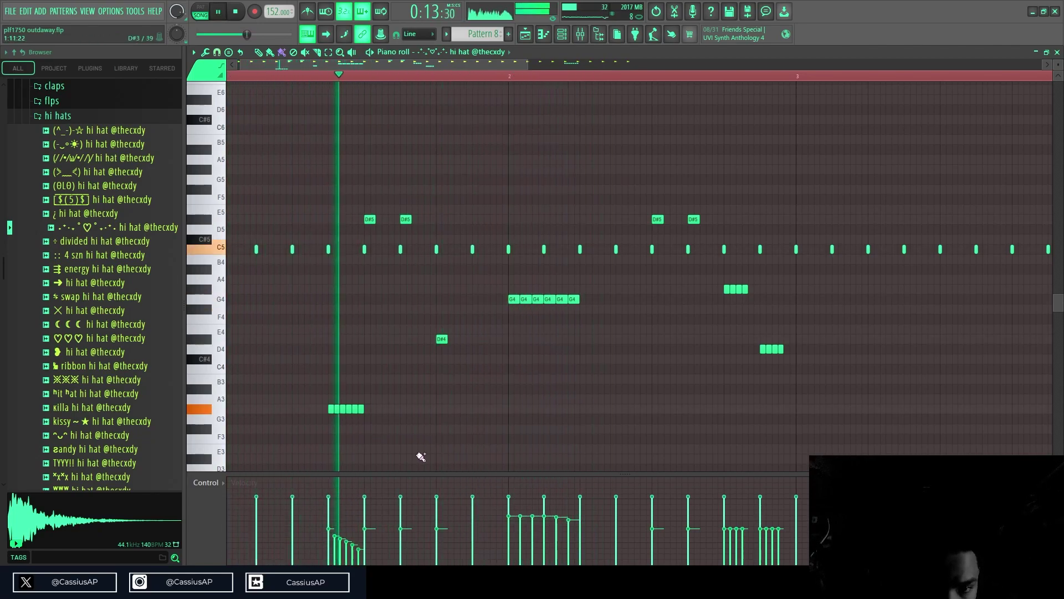
- Add a fast five-note D#3 roll starting on step 13 of bar 1, trimming the surplus notes at its end
scroll(438, 432, "down", 1)
key("space")
right_click(475, 431)
right_click(472, 432)
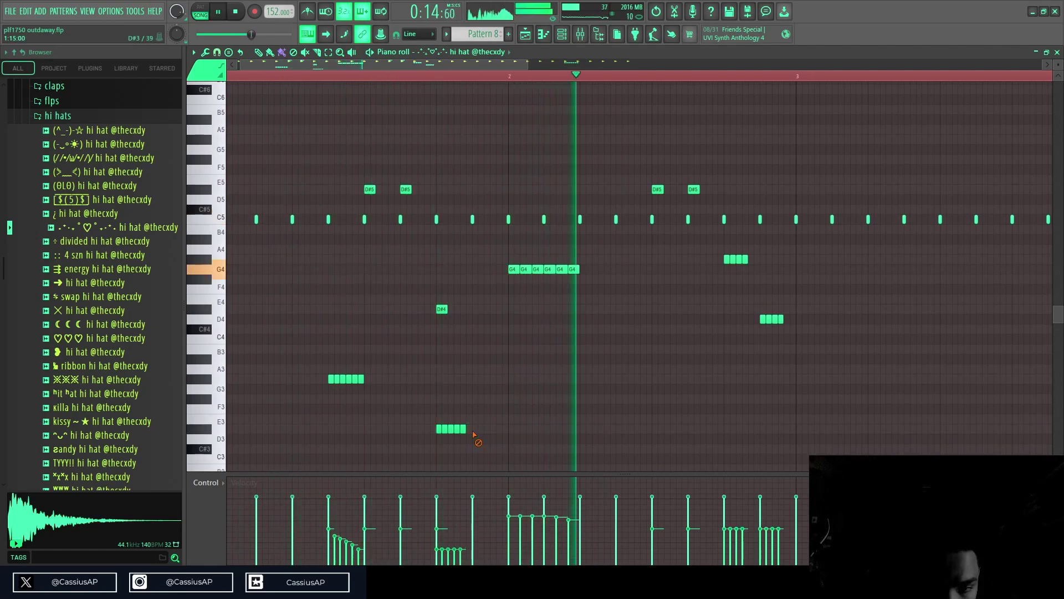
- Paint a fast six-note C#4 hi-hat roll starting on step 13 of bar 3
scroll(630, 378, "up", 1)
left_click_drag(623, 330, 646, 331)
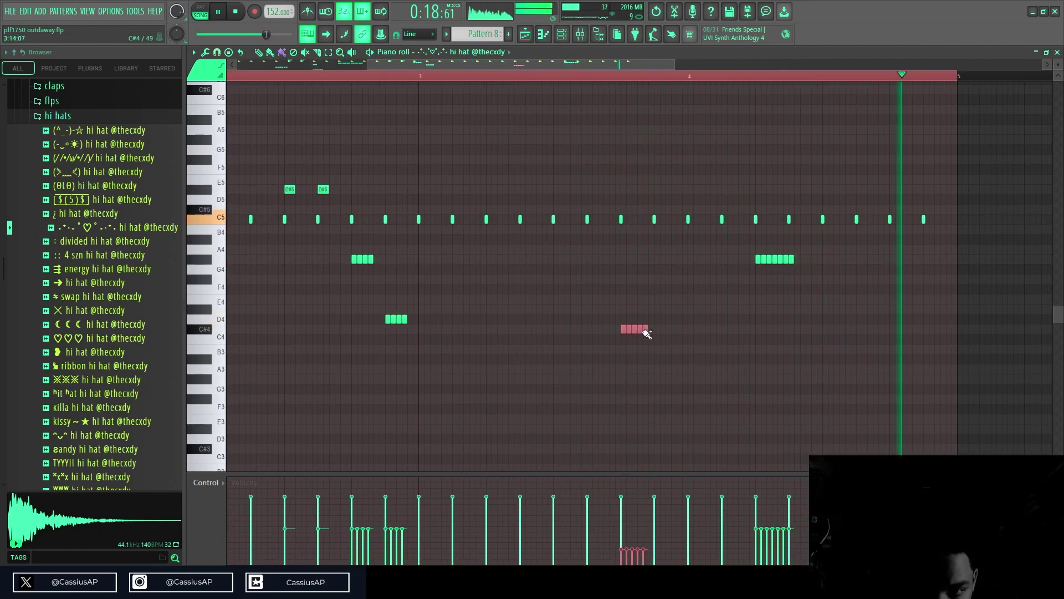
scroll(658, 333, "up", 1)
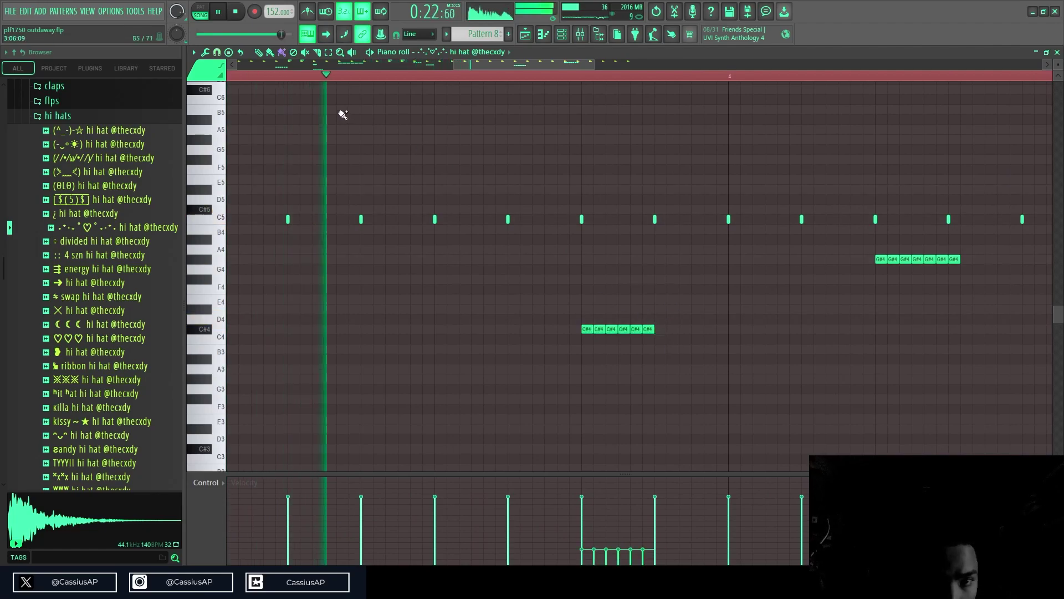
- Stretch the six-note C#4 hi-hat roll from step 13 of bar 3 so it ends at the start of bar 4
left_click_drag(694, 329, 582, 332)
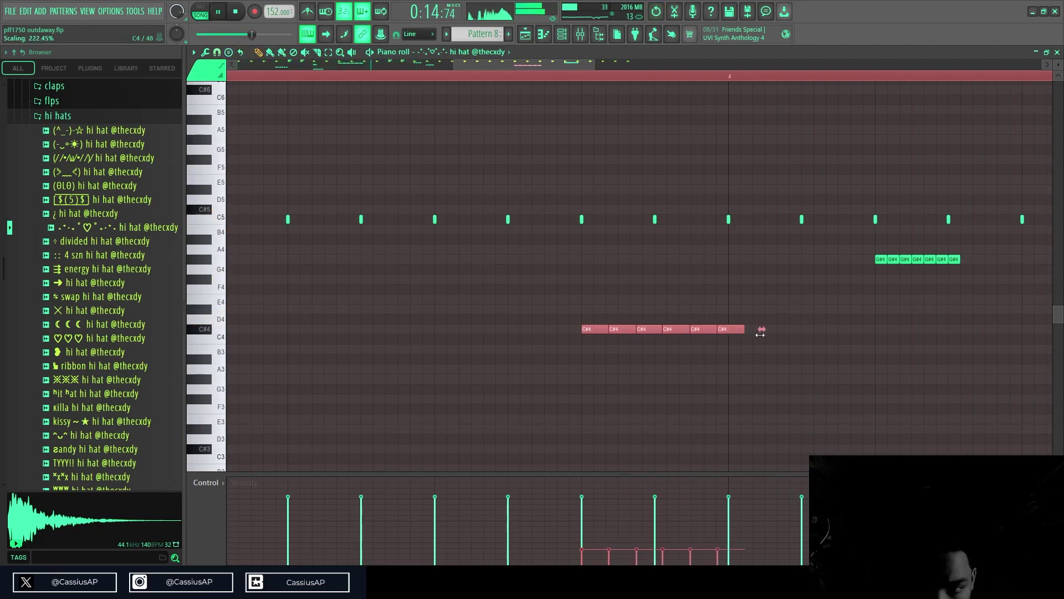
scroll(744, 336, "up", 2, "ctrl")
scroll(720, 357, "down", 5, "ctrl")
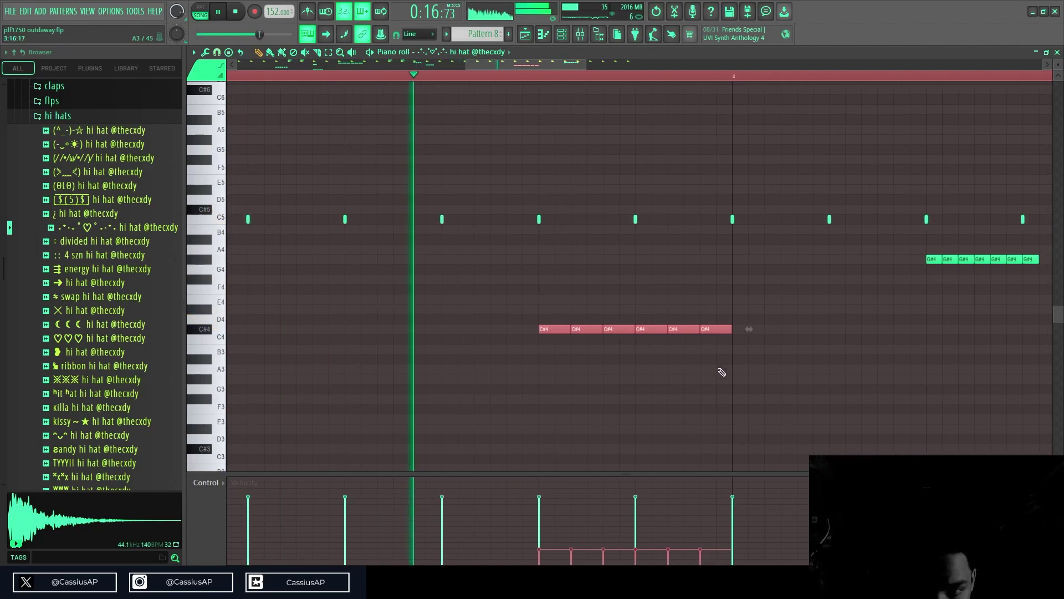
scroll(693, 386, "down", 3, "ctrl")
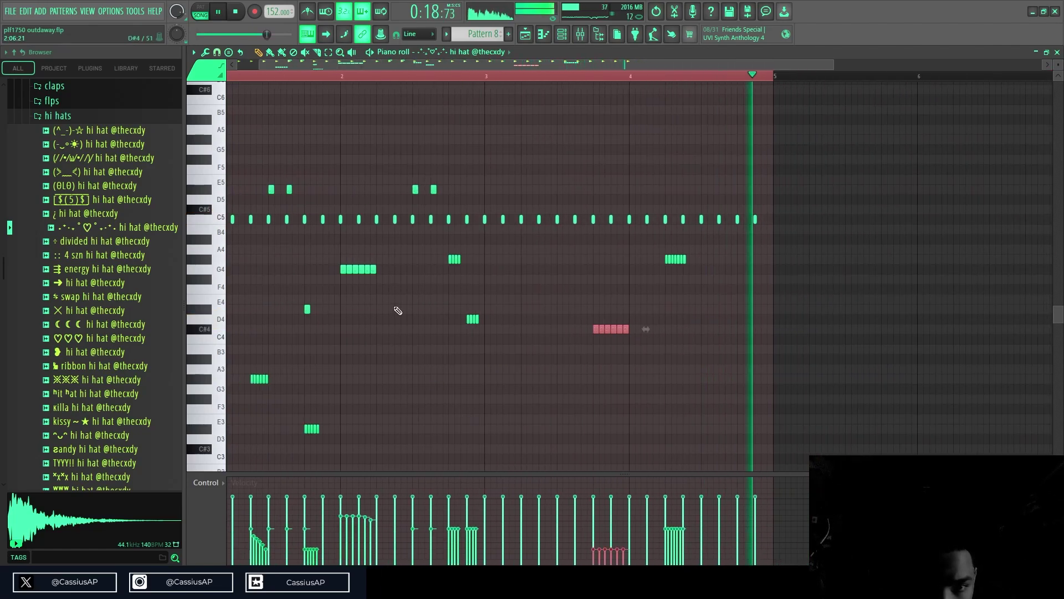
- Replace the G4 roll at the start of bar 2 with a four-note G4 roll with falling velocities
scroll(427, 291, "up", 2, "ctrl")
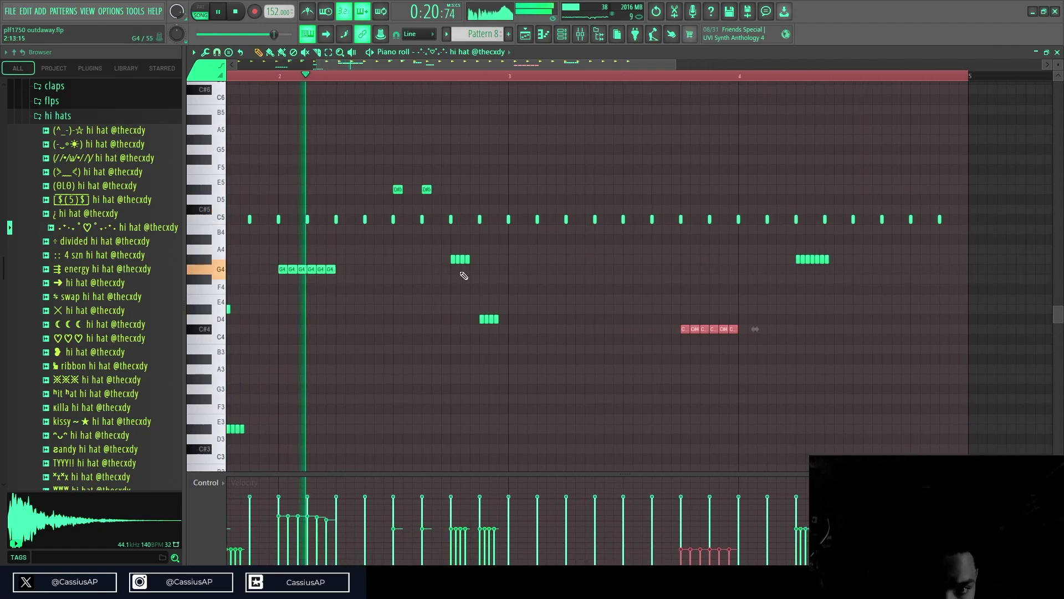
key("space")
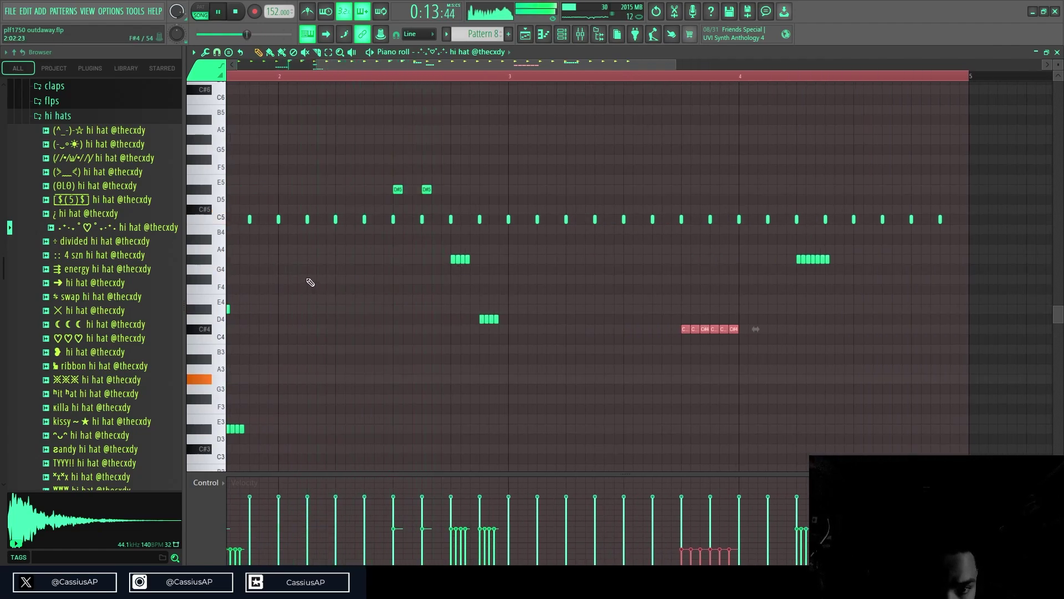
right_click(312, 271)
right_click(293, 271)
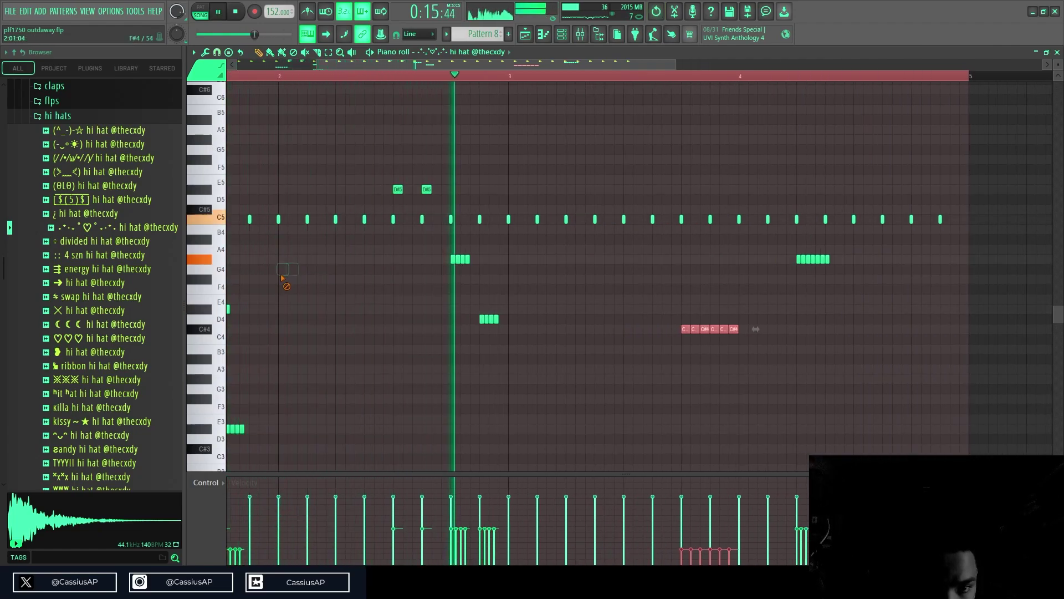
left_click(284, 272)
scroll(284, 272, "up", 3, "ctrl")
right_click(284, 272)
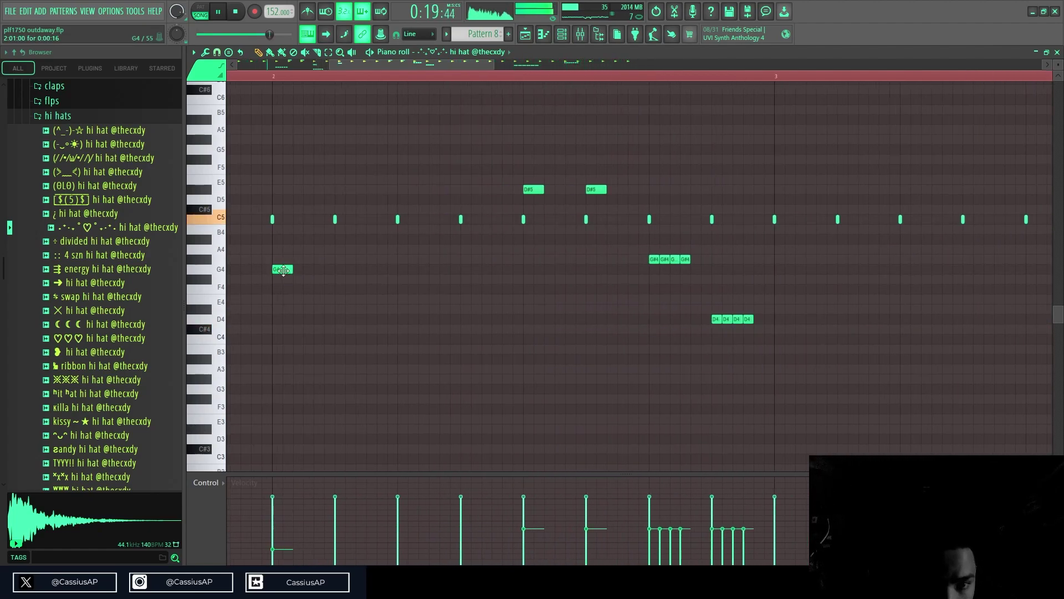
left_click(300, 270)
left_click(311, 249)
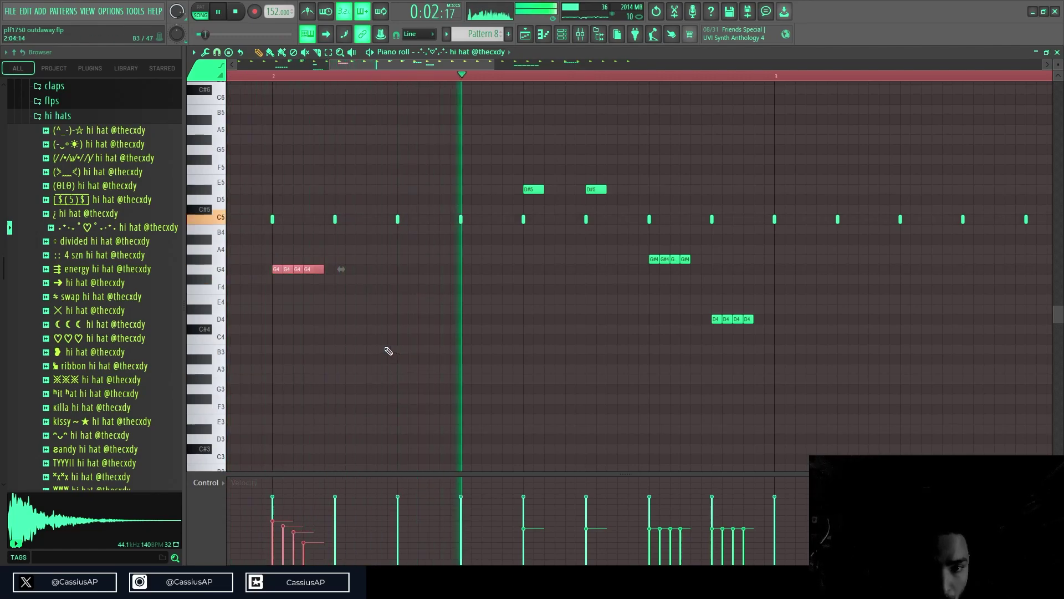
- Copy the four-note roll from the start of bar 2 to F#4 on step 3 and G4 on step 5
left_click(372, 326, "ctrl")
scroll(375, 329, "down", 6)
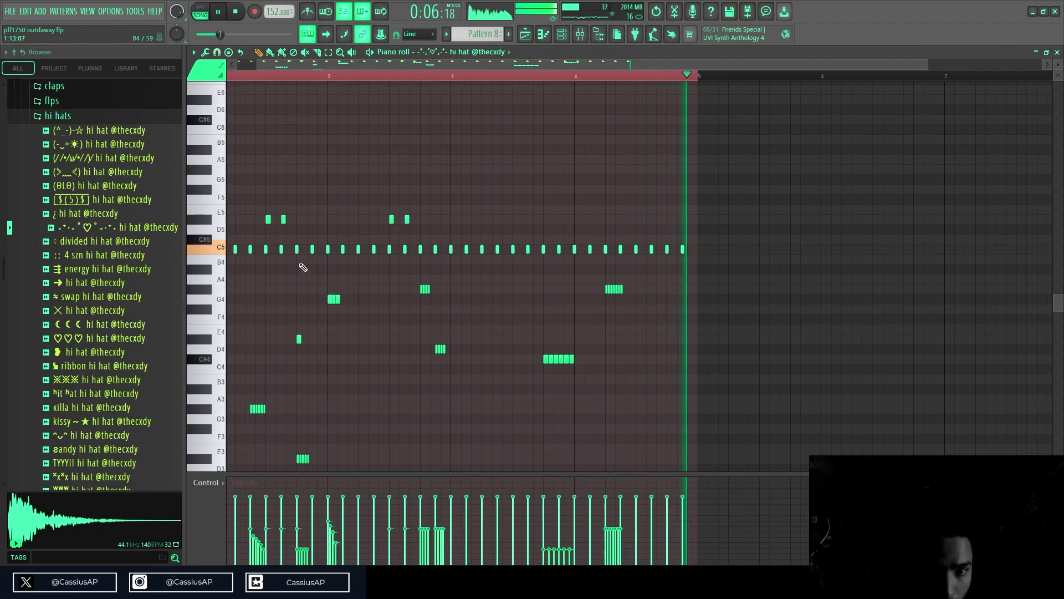
scroll(314, 314, "up", 3)
left_click_drag(378, 307, 342, 294)
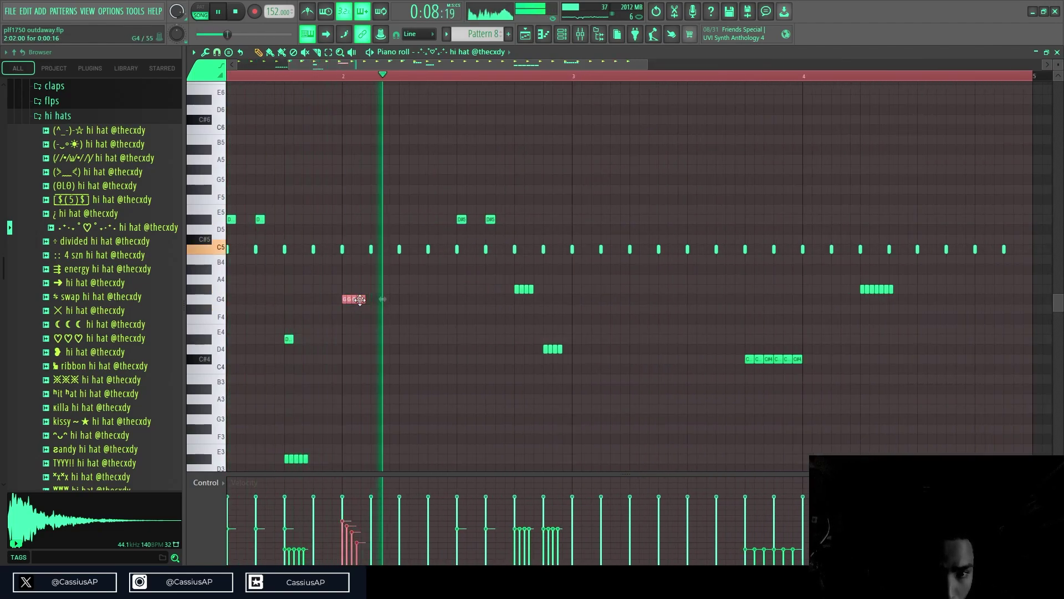
left_click(380, 337, "ctrl")
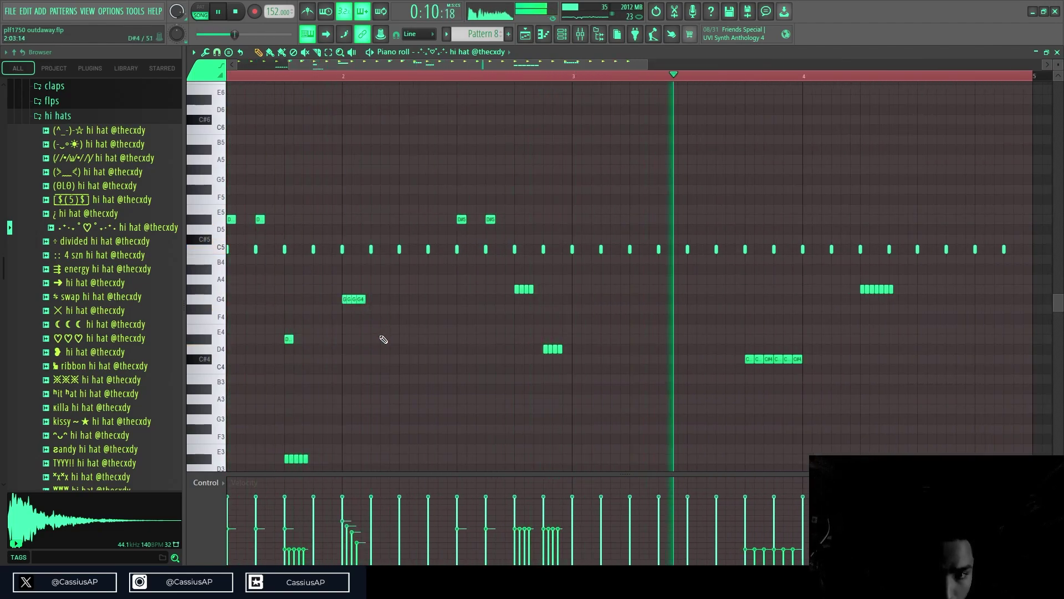
scroll(416, 333, "down", 2)
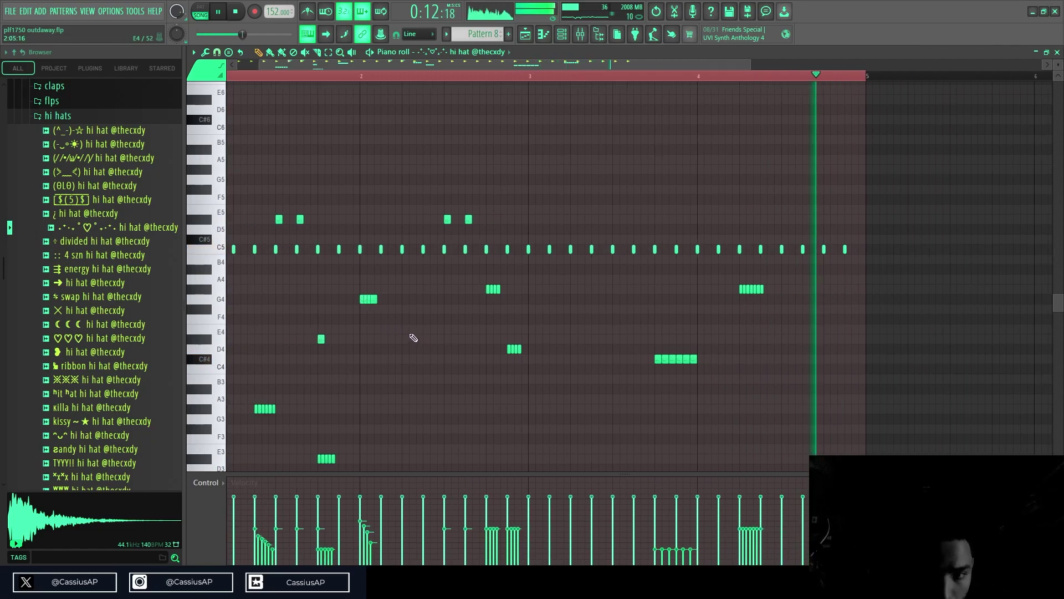
scroll(352, 320, "up", 2)
left_click_drag(358, 315, 489, 320)
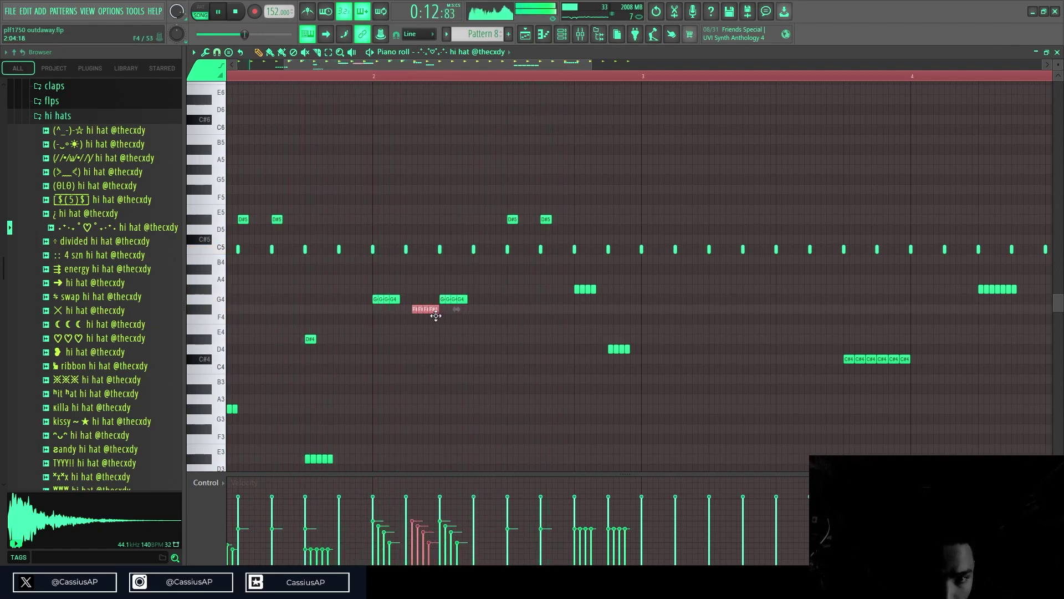
- Lower the velocities of both copied rolls in bar 2, keeping their falling shape
left_click_drag(454, 286, 405, 350)
scroll(433, 385, "down", 3)
left_click_drag(427, 388, 429, 391)
left_click_drag(452, 474, 480, 313)
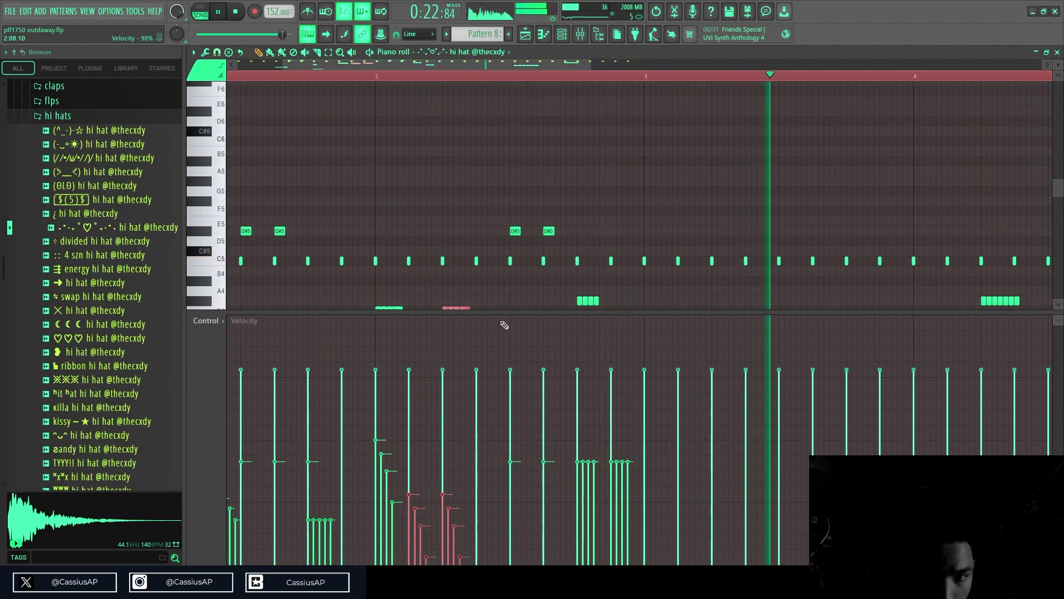
left_click_drag(504, 311, 484, 501)
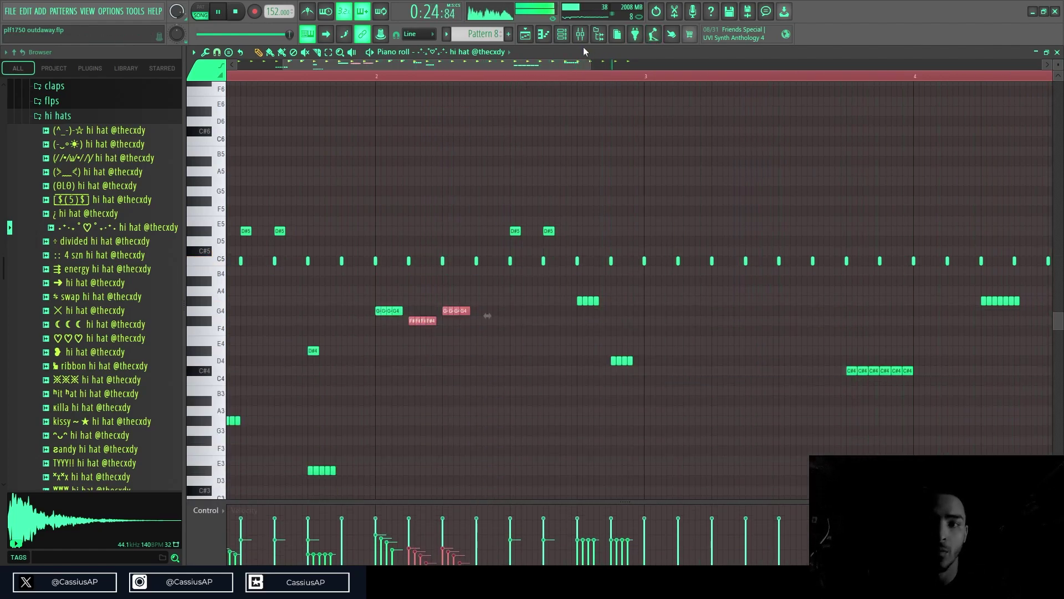
- Show the channel rack, collapse the hi hats folder and expand the Pyrex (Shows the Screen) Drumkit folder in the sample browser
left_click(567, 38)
left_click(71, 120)
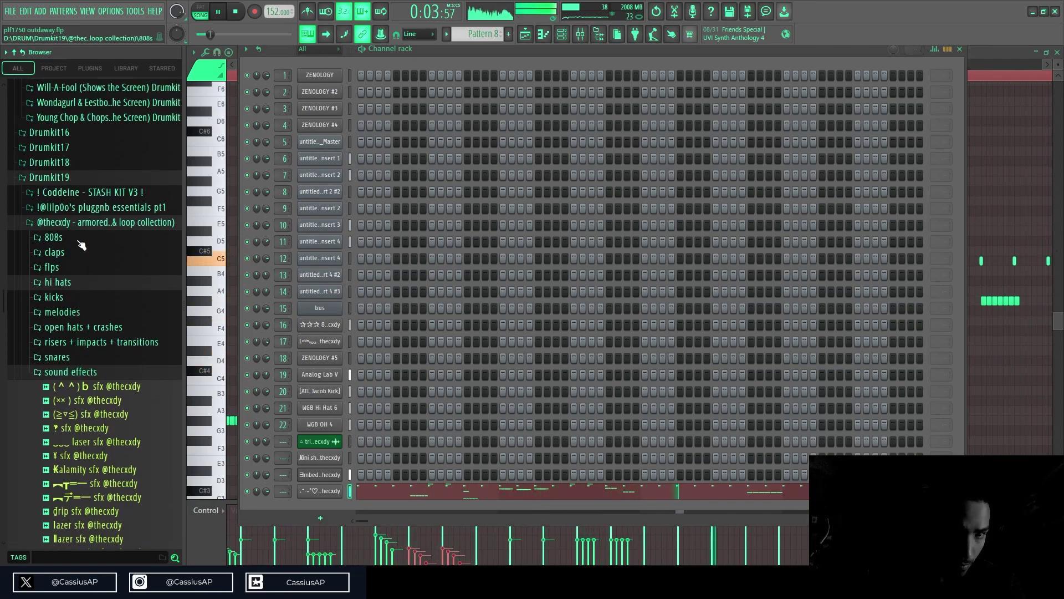
scroll(81, 247, "up", 5)
scroll(88, 261, "up", 3)
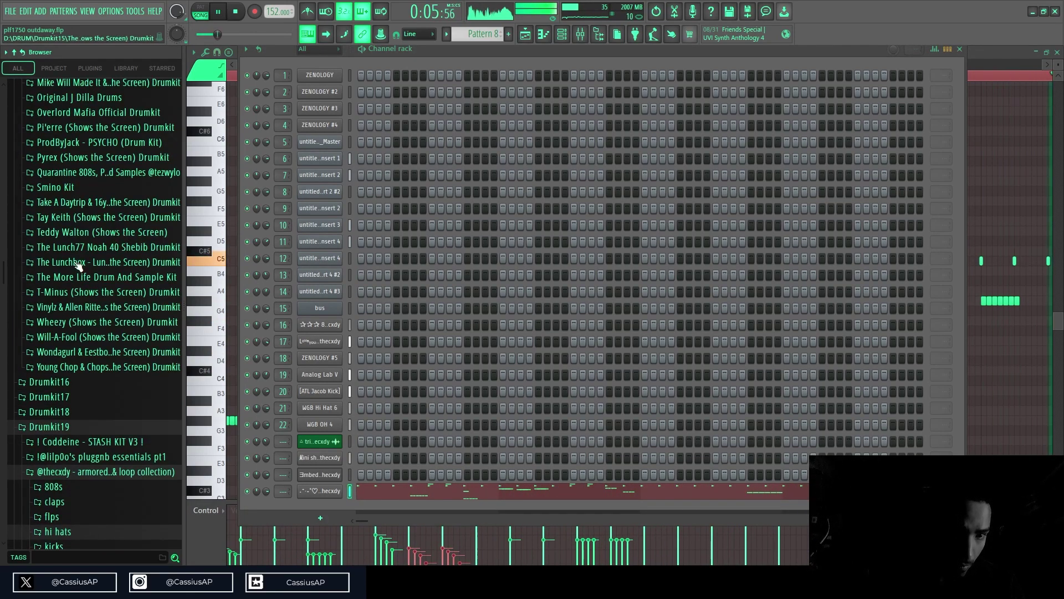
scroll(69, 304, "up", 7)
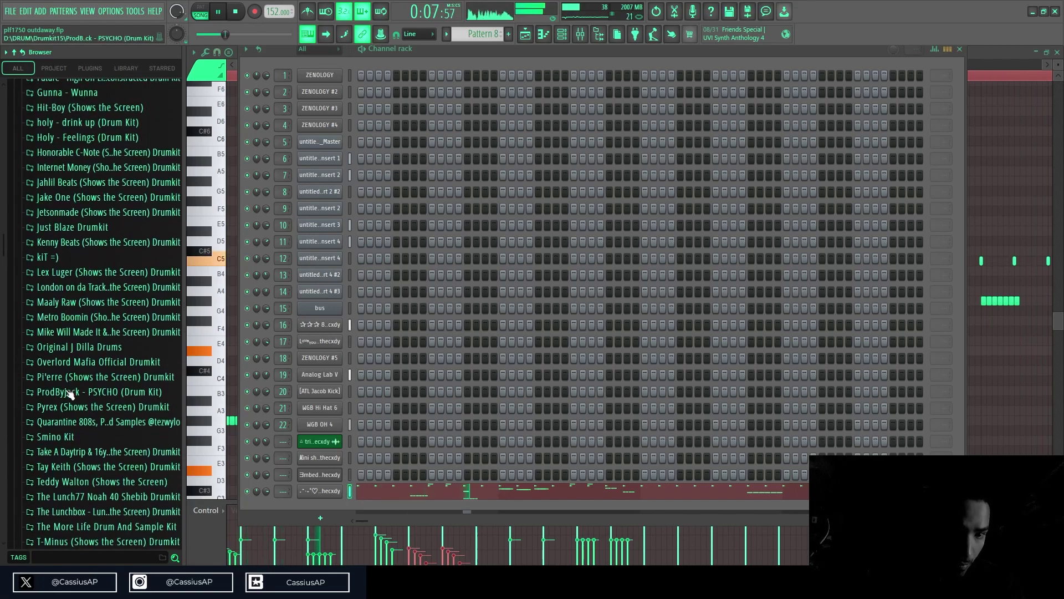
left_click(66, 411)
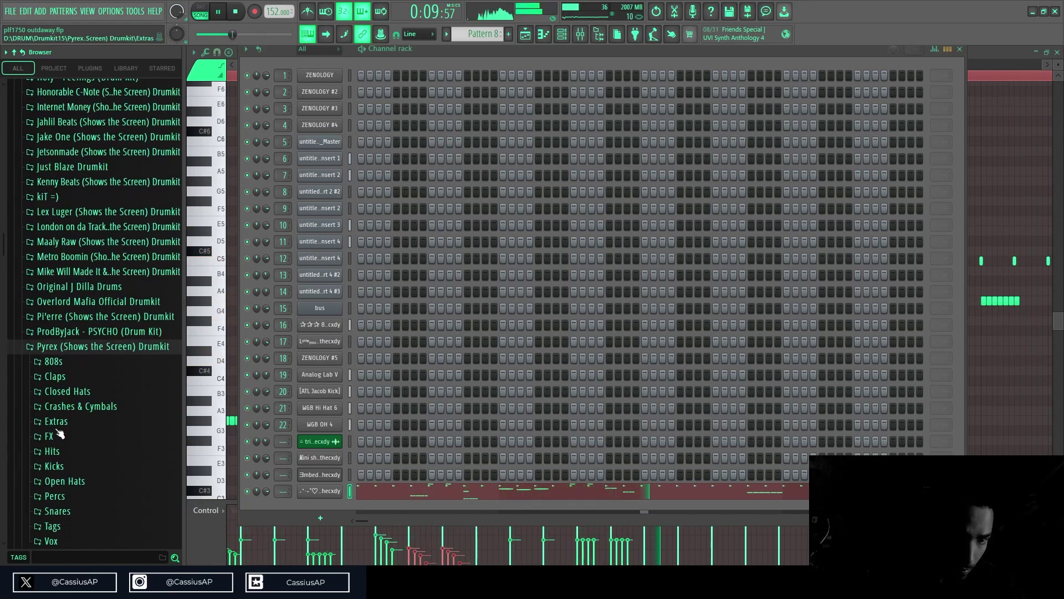
scroll(83, 403, "down", 3)
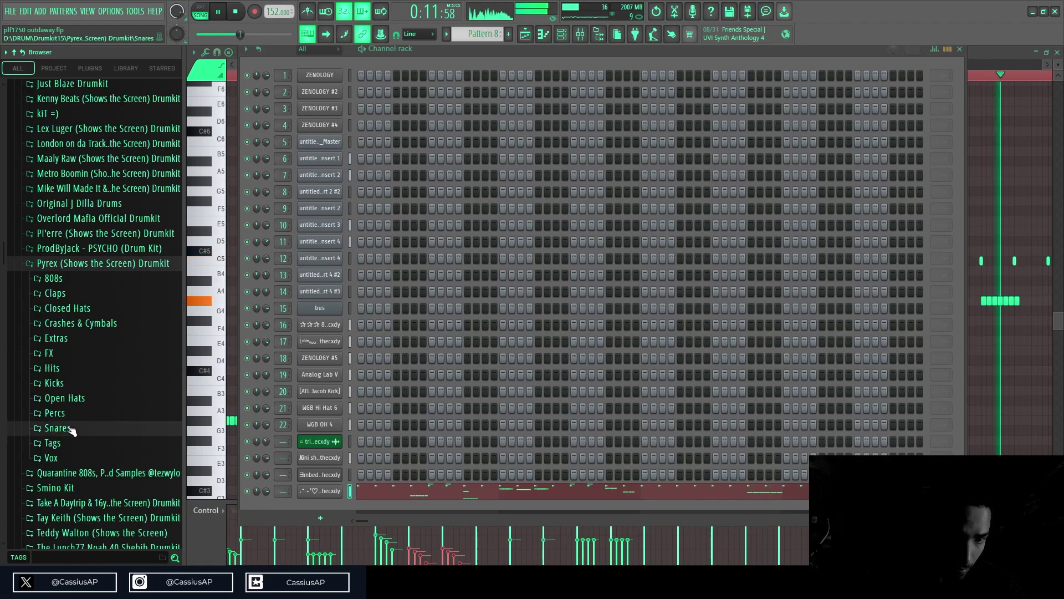
- Expand the Pyrex kit's Snares folder and audition snare samples down to the BOOMIN snare
left_click(71, 428)
left_click(90, 379)
left_click(97, 366)
left_click(110, 354)
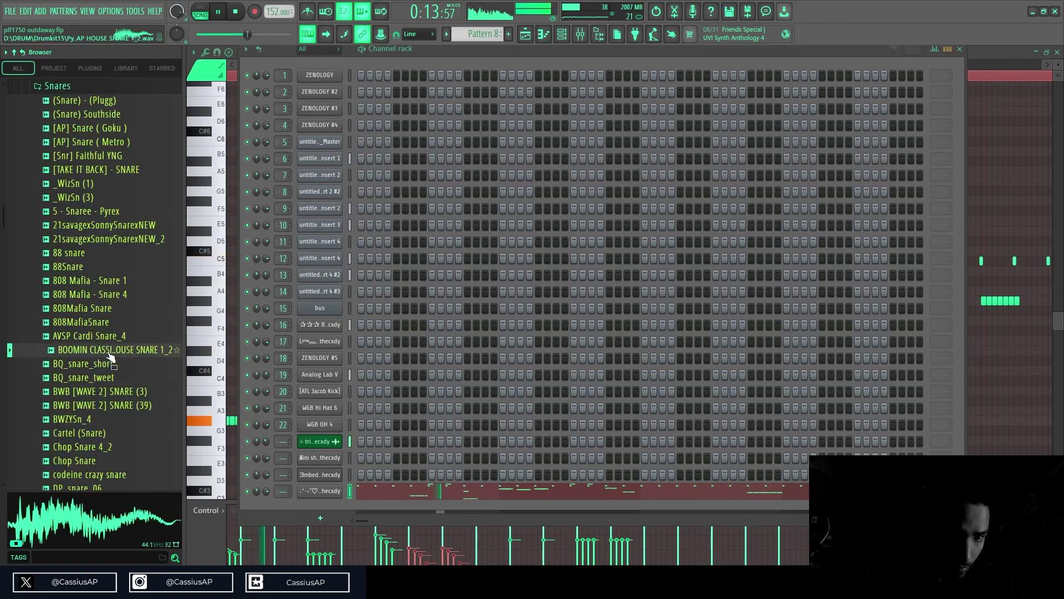
- Add the 808Mafia Snare sample as a new channel and place hits on steps 9, 25 and 41
left_click(101, 309)
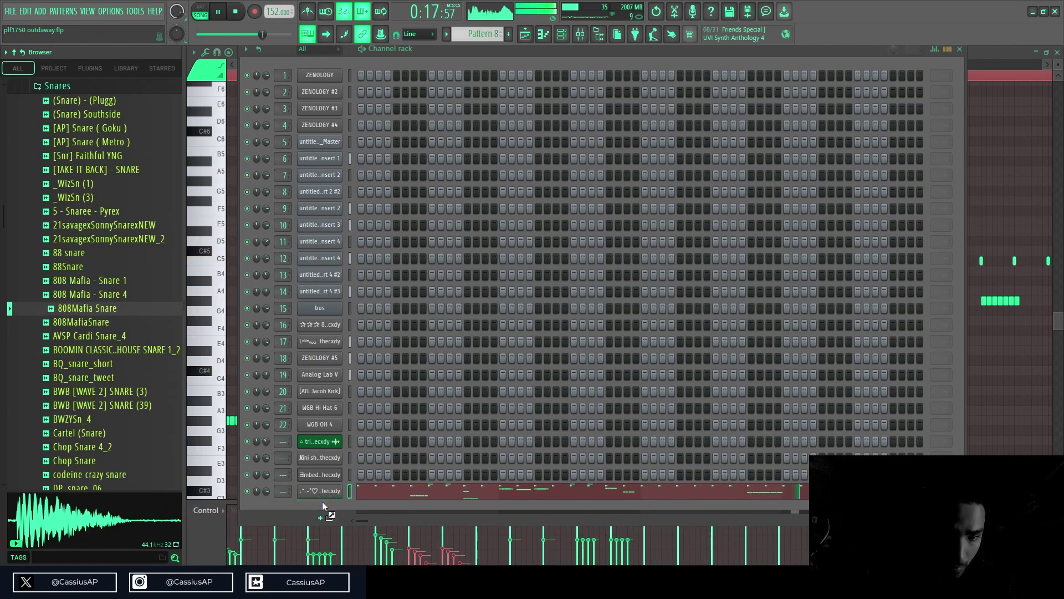
left_click_drag(322, 504, 322, 503)
left_click(432, 507)
left_click(574, 507)
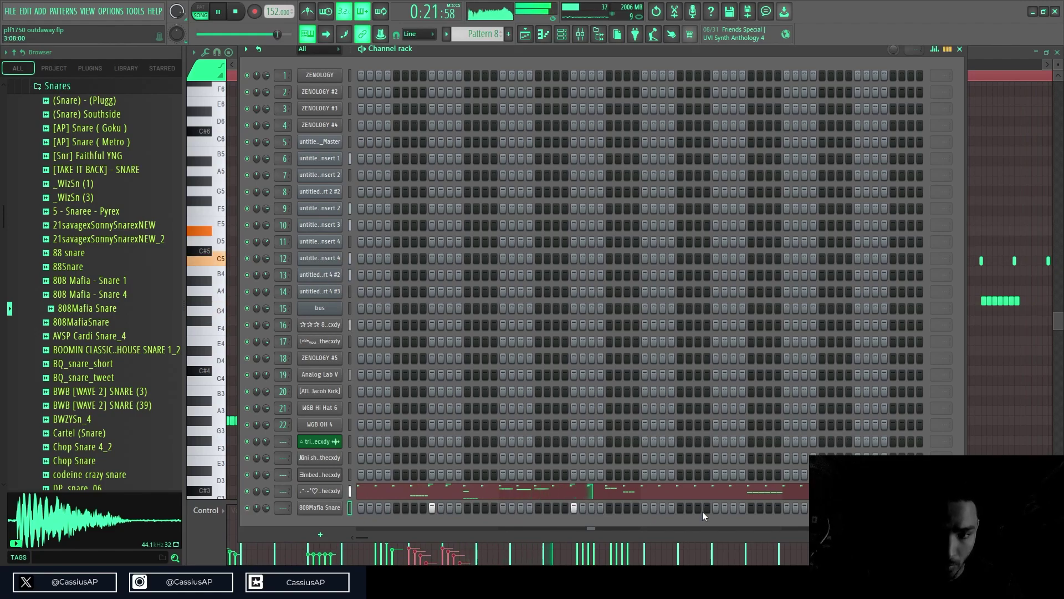
left_click(717, 507)
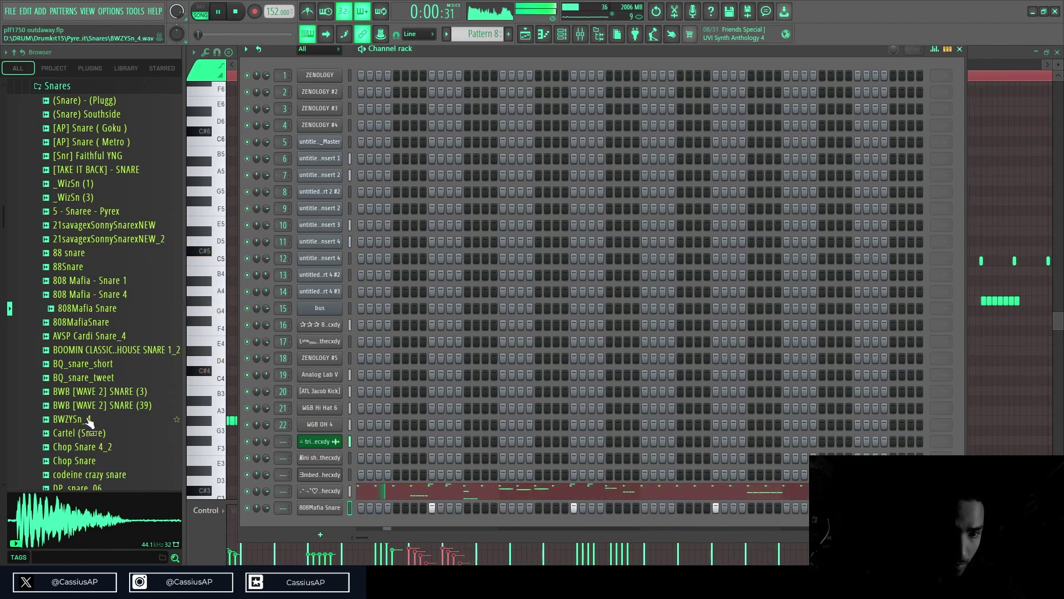
- Audition other samples in the Snares folder and replace the 808Mafia Snare channel's sample with Chop Snare
left_click(102, 394)
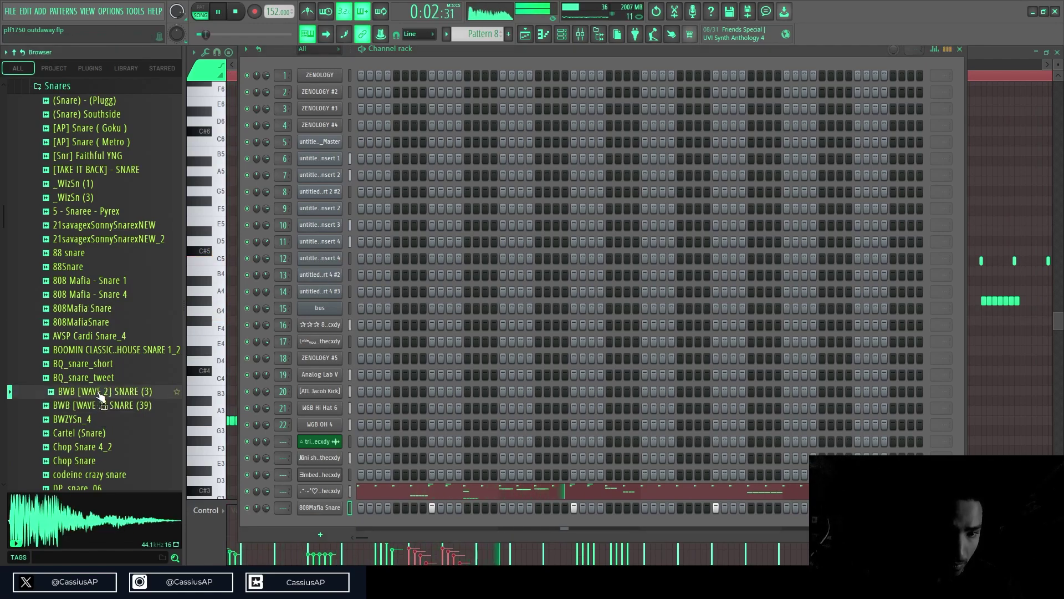
left_click(97, 379)
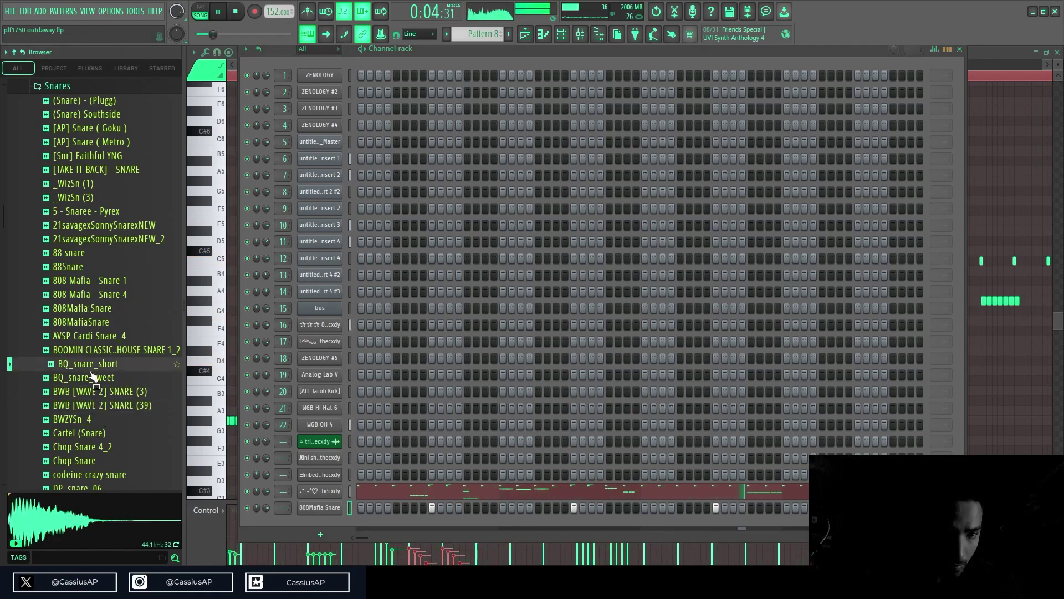
left_click(100, 446)
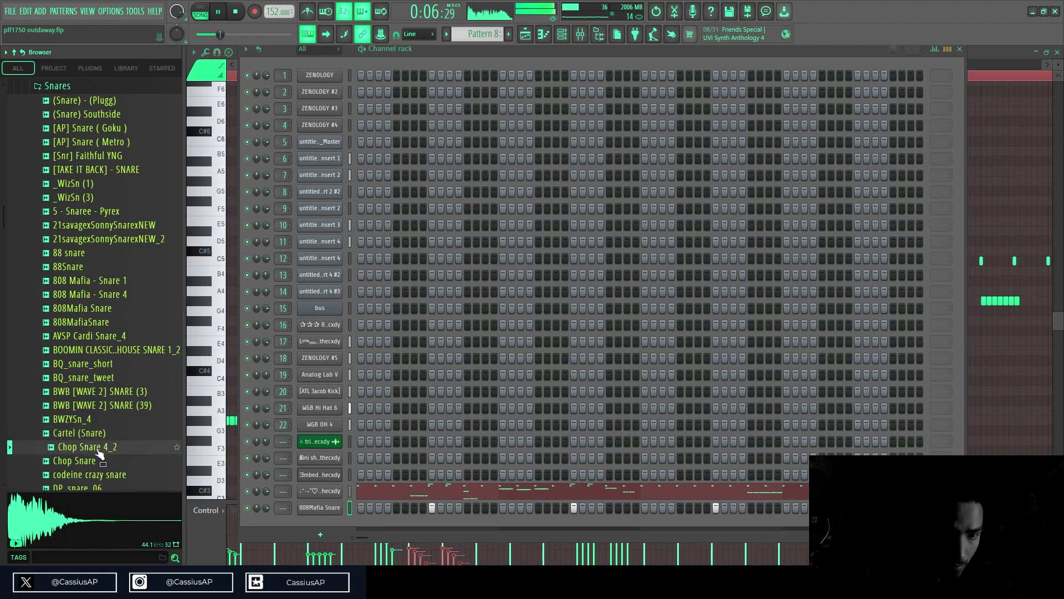
left_click(98, 461)
left_click_drag(292, 490, 322, 506)
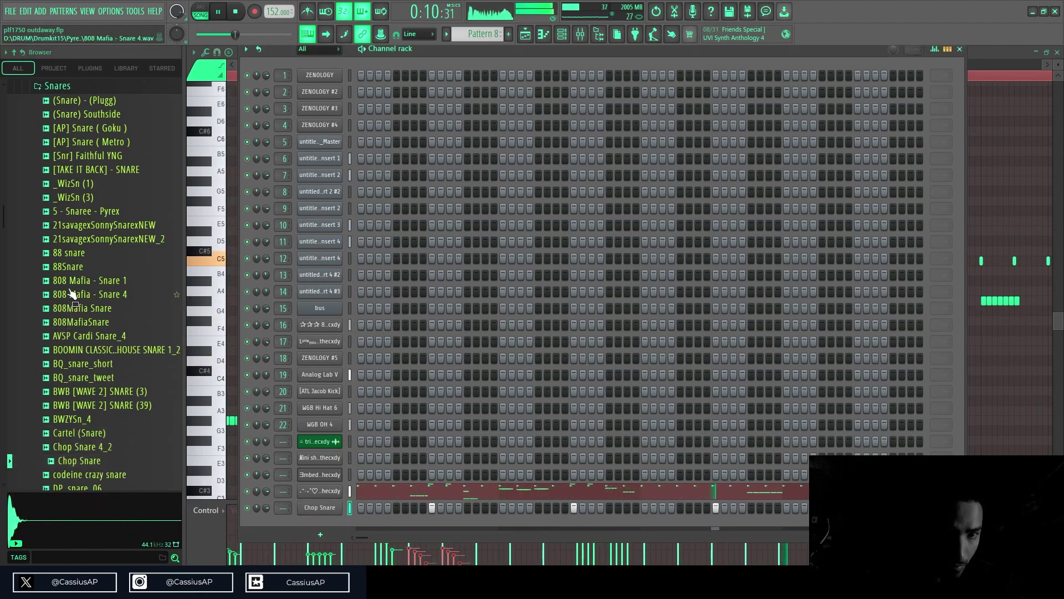
- Audition alternative snares, from the AP, Southside and Plugg samples through Metro Boomin Snare (2), NEW LEX SNARE and Official Trap Snares (8)
left_click(97, 155)
left_click(97, 142)
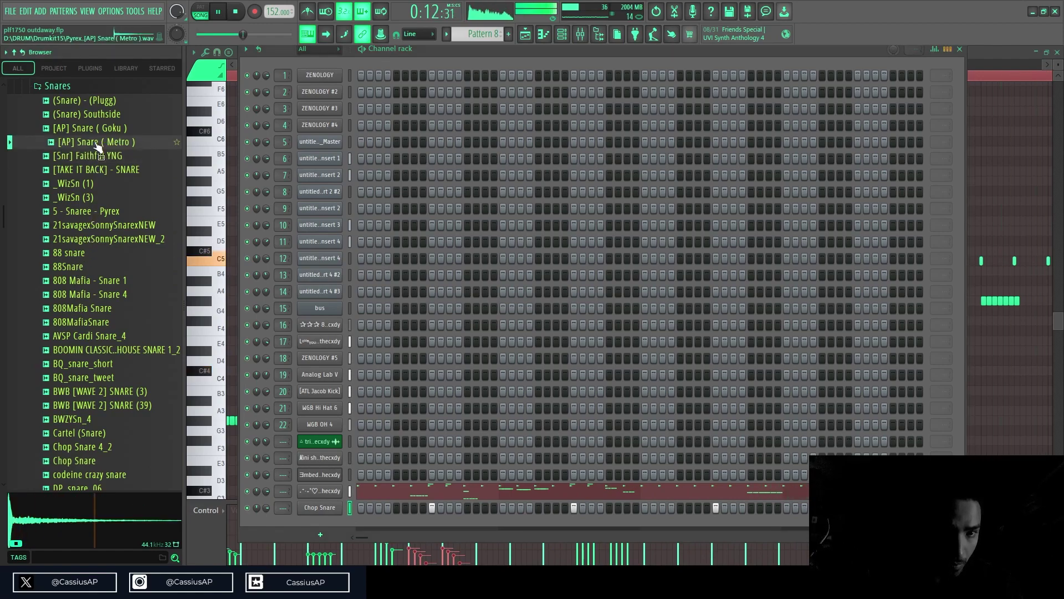
left_click(97, 128)
left_click(96, 117)
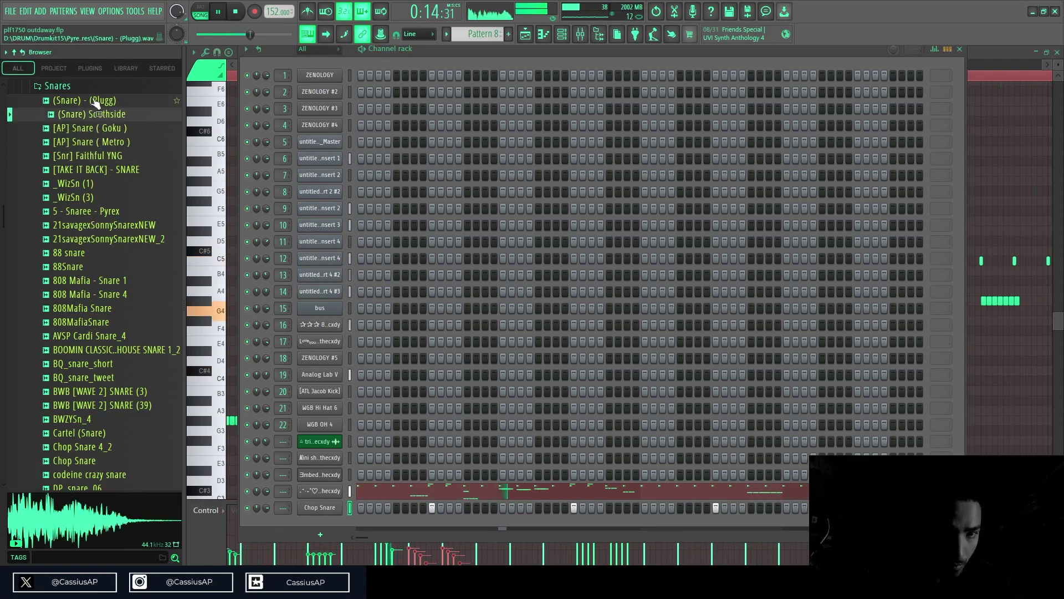
left_click(94, 103)
scroll(88, 277, "down", 10)
left_click(89, 309)
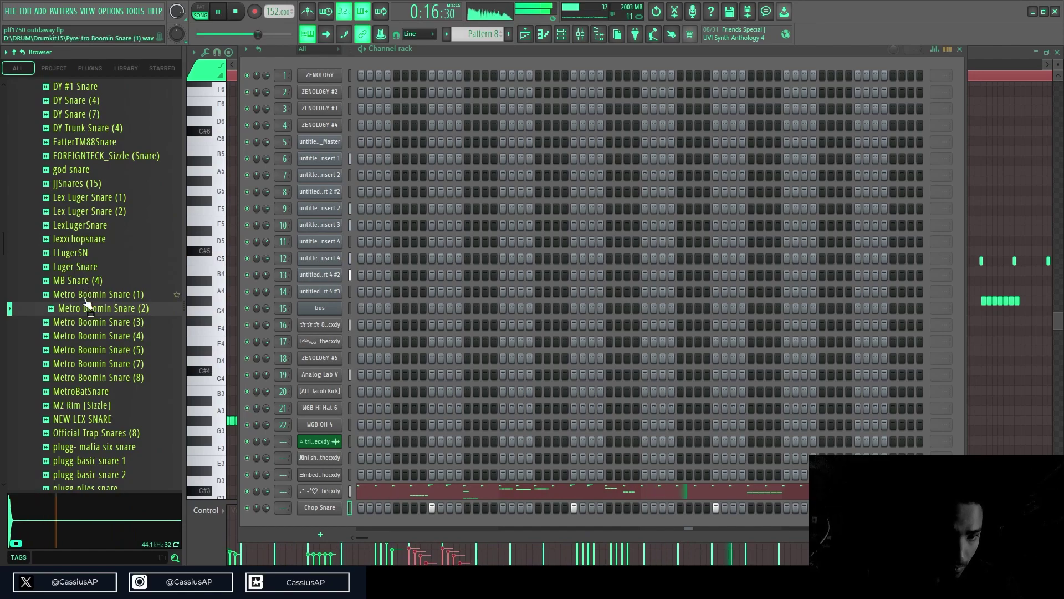
left_click(92, 405)
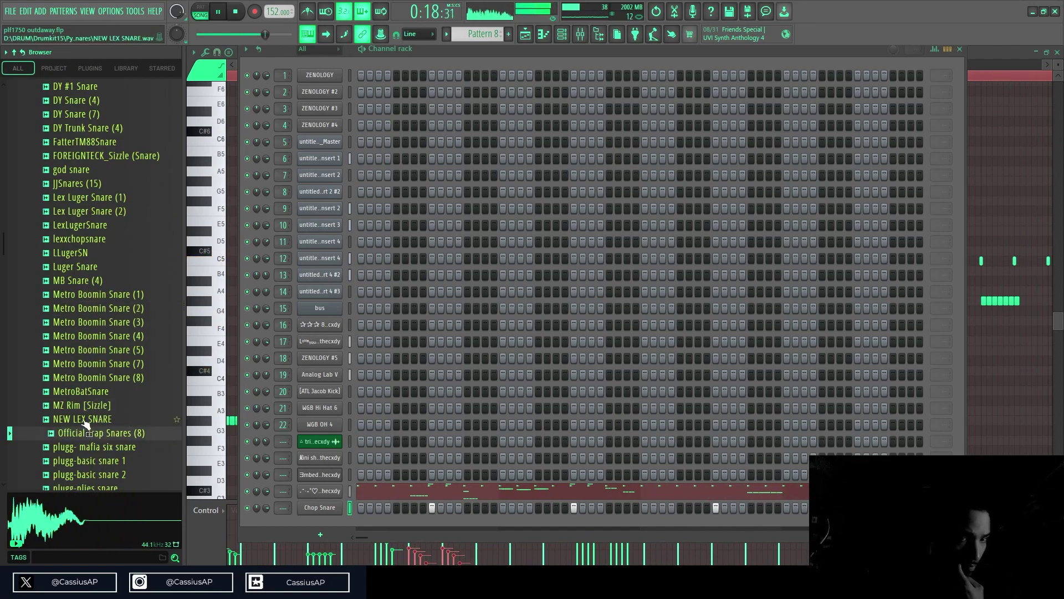
left_click(84, 419)
left_click(89, 433)
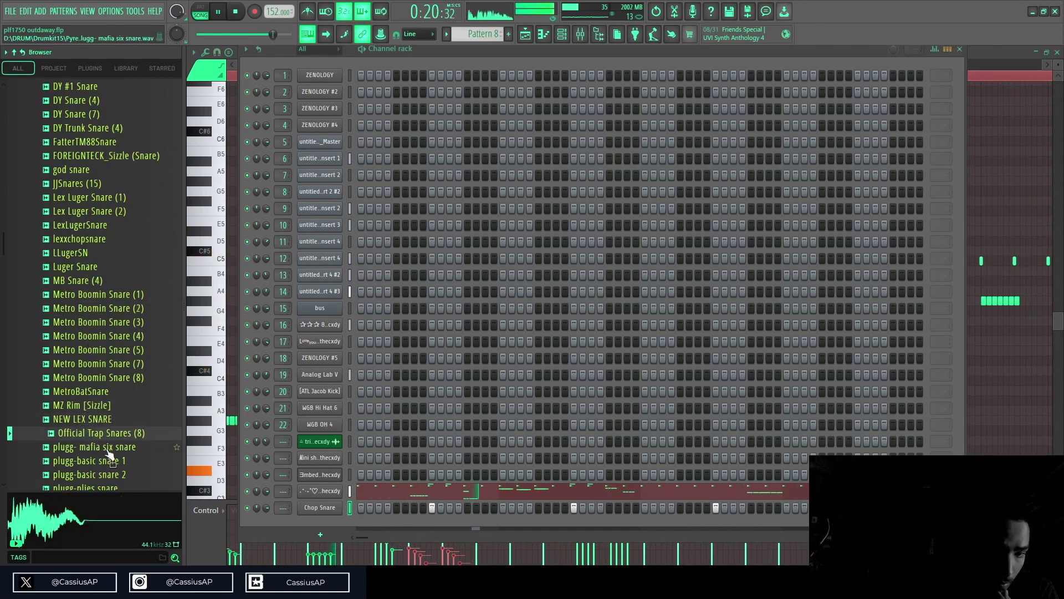
- Audition the plugg snares and replace the Chop Snare channel's sample with pyrex snare
left_click(107, 448)
scroll(110, 432, "down", 2)
left_click(110, 420)
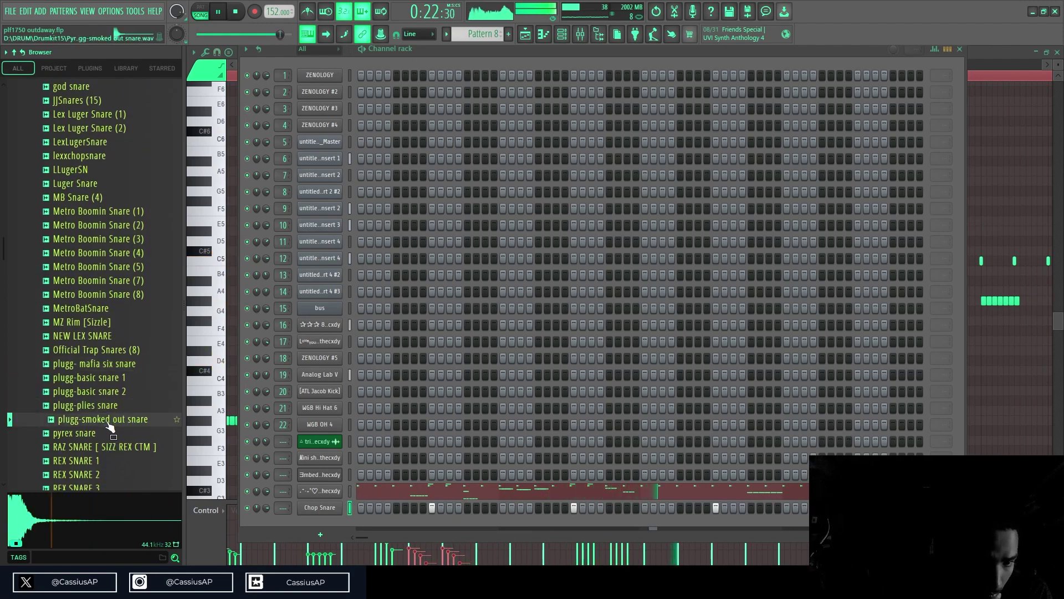
key("Down")
left_click_drag(111, 439, 330, 504)
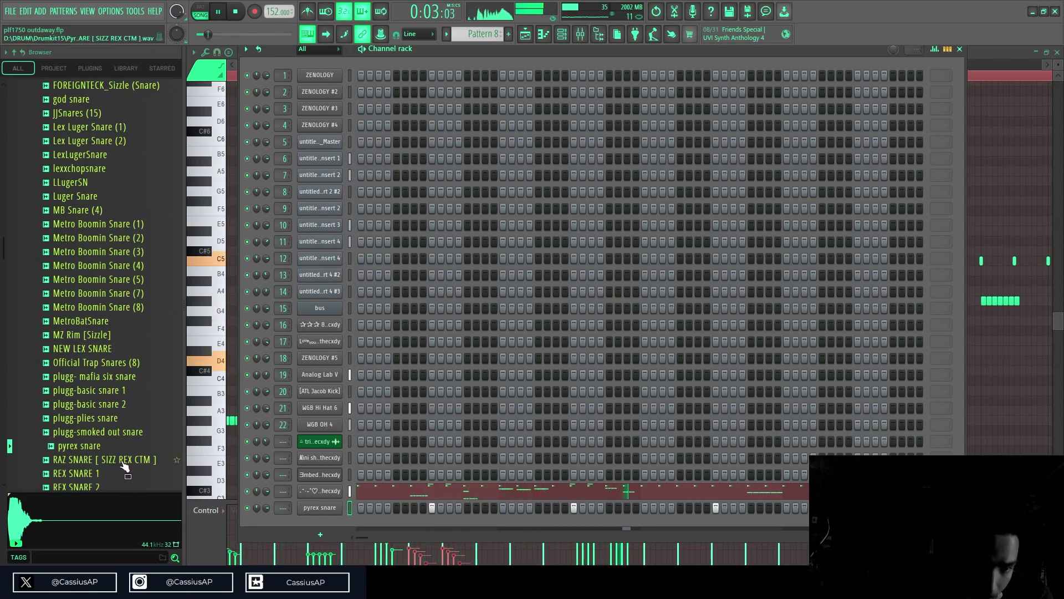
- Replace the pyrex snare channel's sample with RAZ SNARE [ SIZZ REX CTM ]
key("Down")
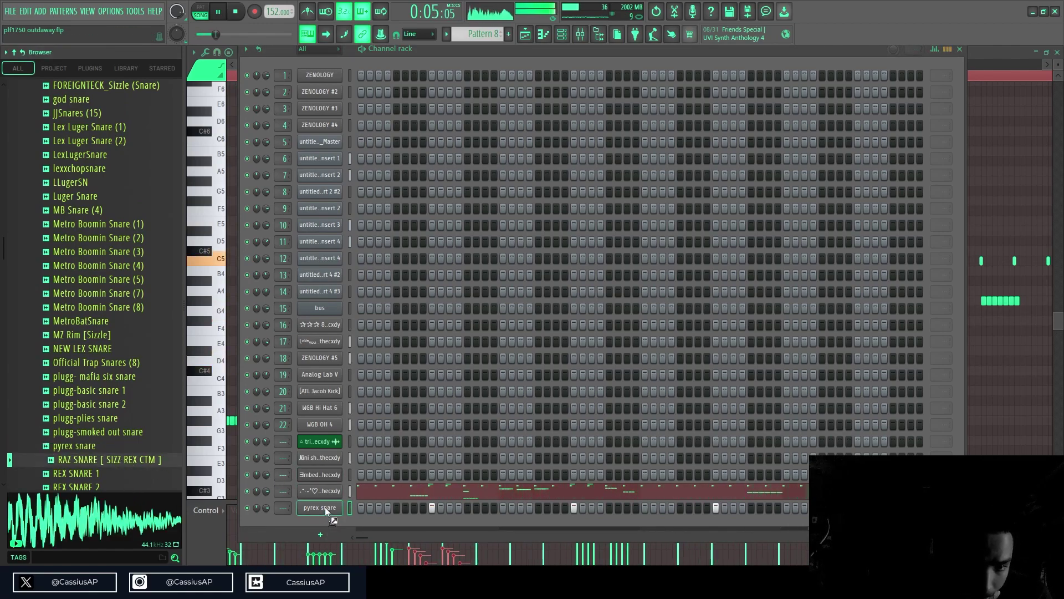
key("Return")
- Add Southside Snare (1) as a new channel below RAZ SNARE and place hits on steps 9, 25 and 41
scroll(31, 465, "down", 4)
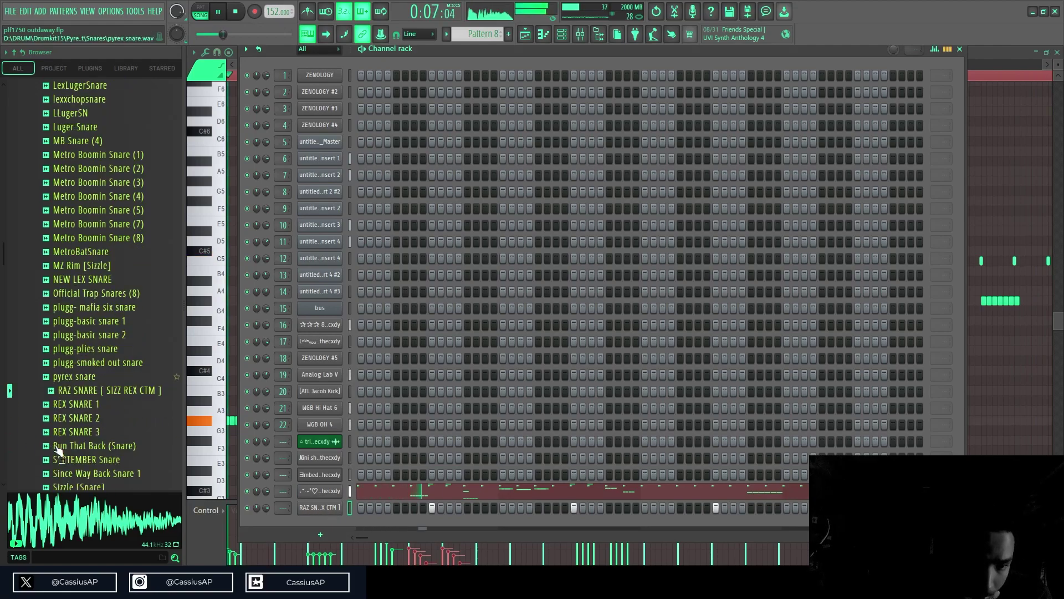
scroll(71, 450, "down", 4)
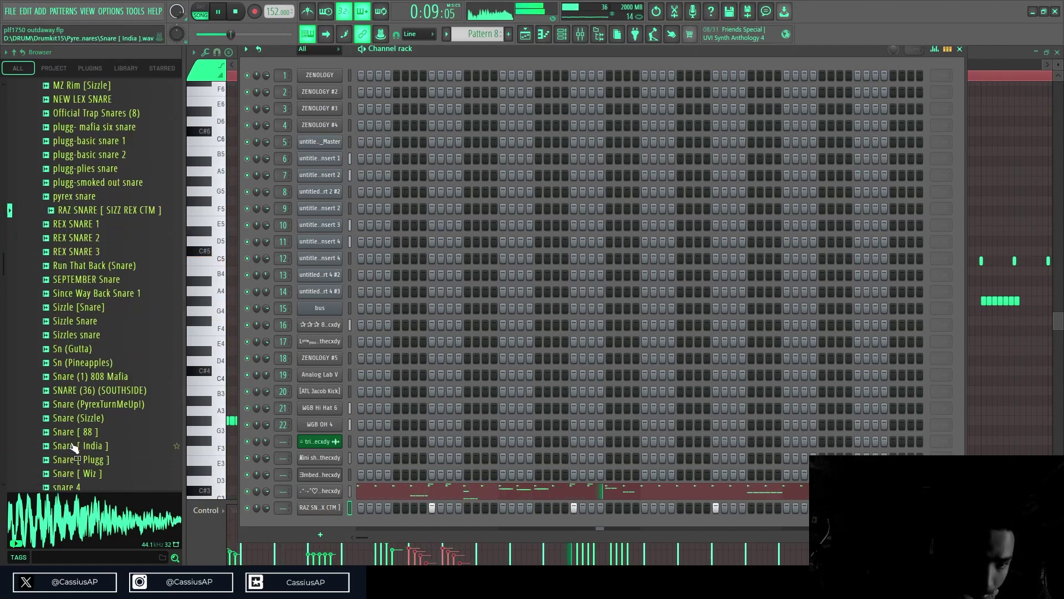
scroll(87, 422, "down", 4)
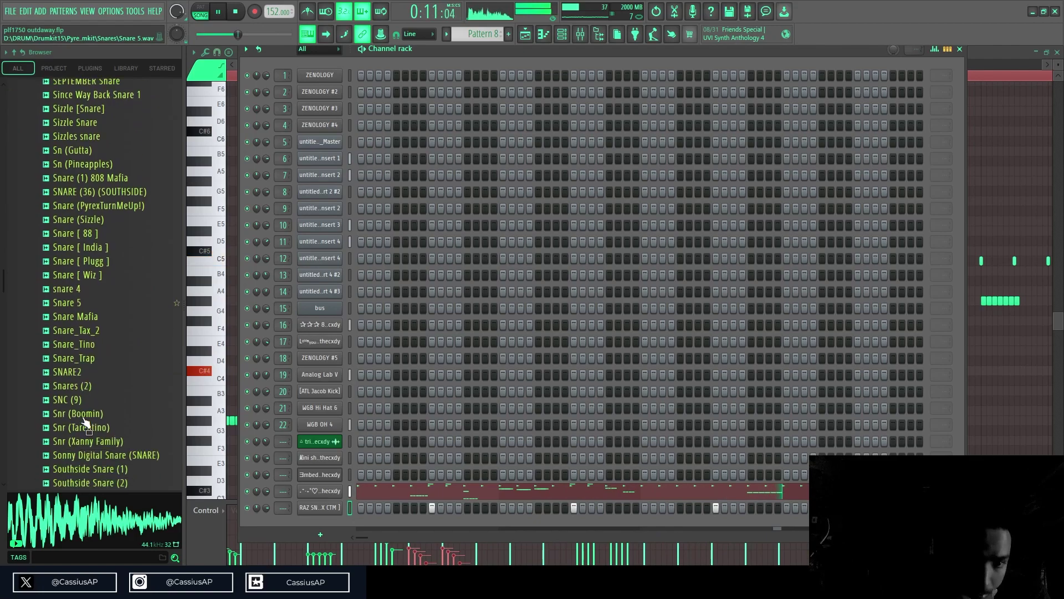
left_click(103, 417)
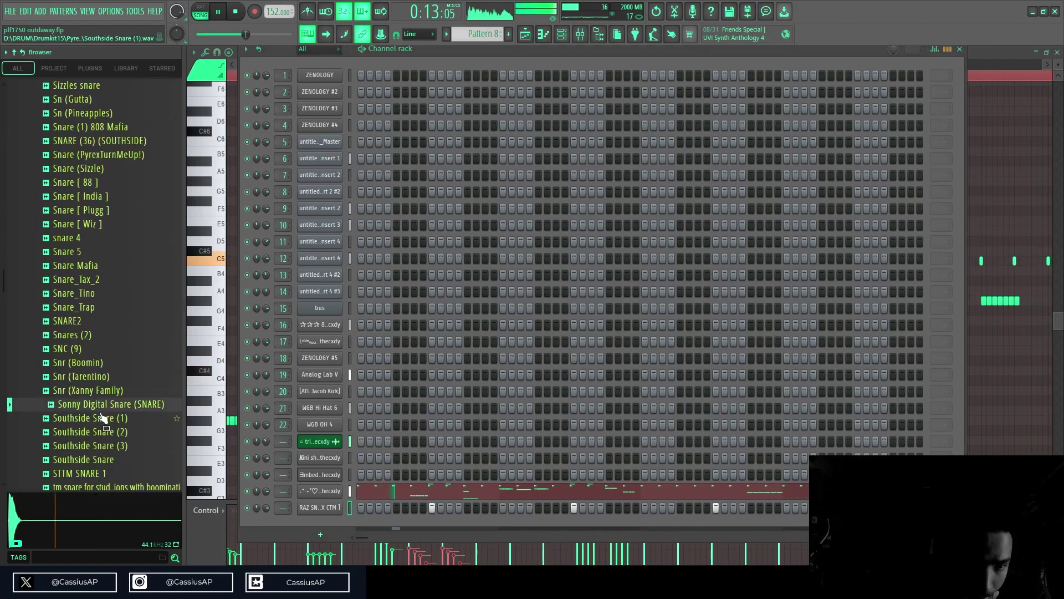
left_click_drag(105, 433, 138, 423)
left_click_drag(325, 522, 359, 523)
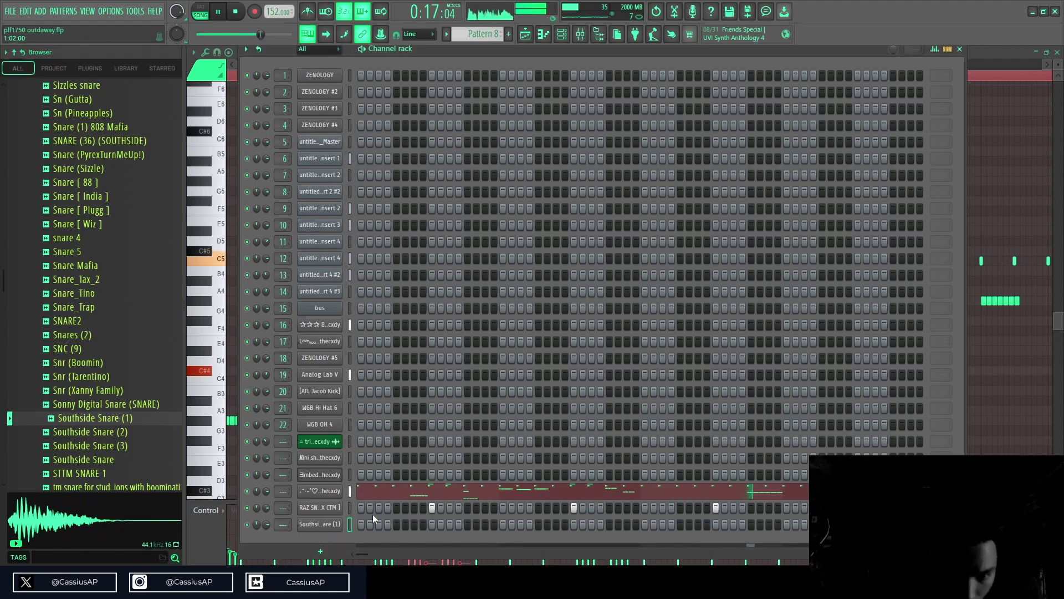
left_click(430, 524)
left_click(574, 524)
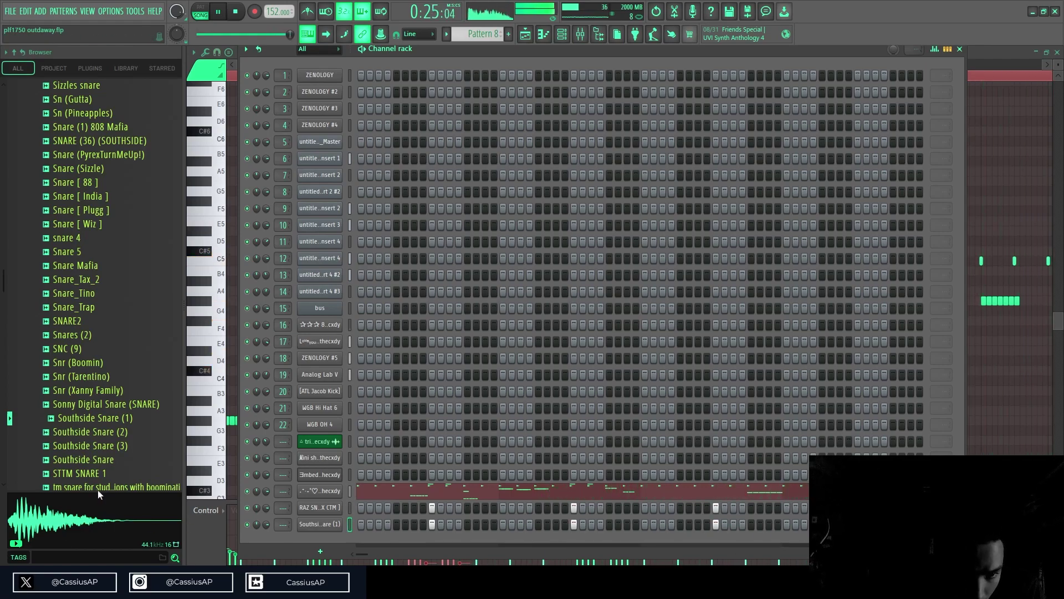
- Add STTM SNARE 1 as a new channel, placed above Southside Snare (1), and move the Southside hits onto it
left_click(110, 472)
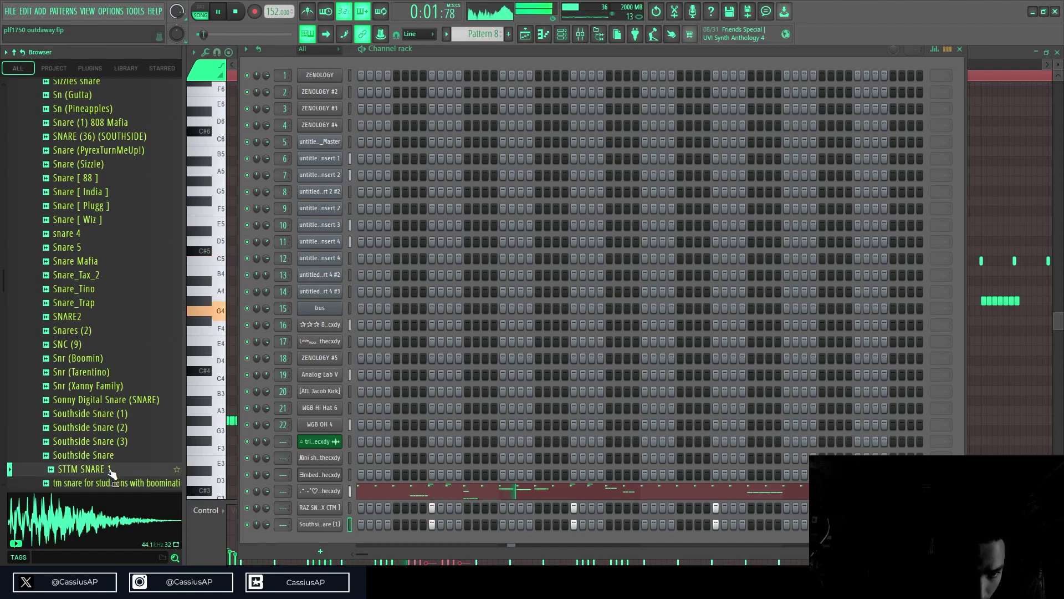
left_click_drag(233, 481, 329, 533)
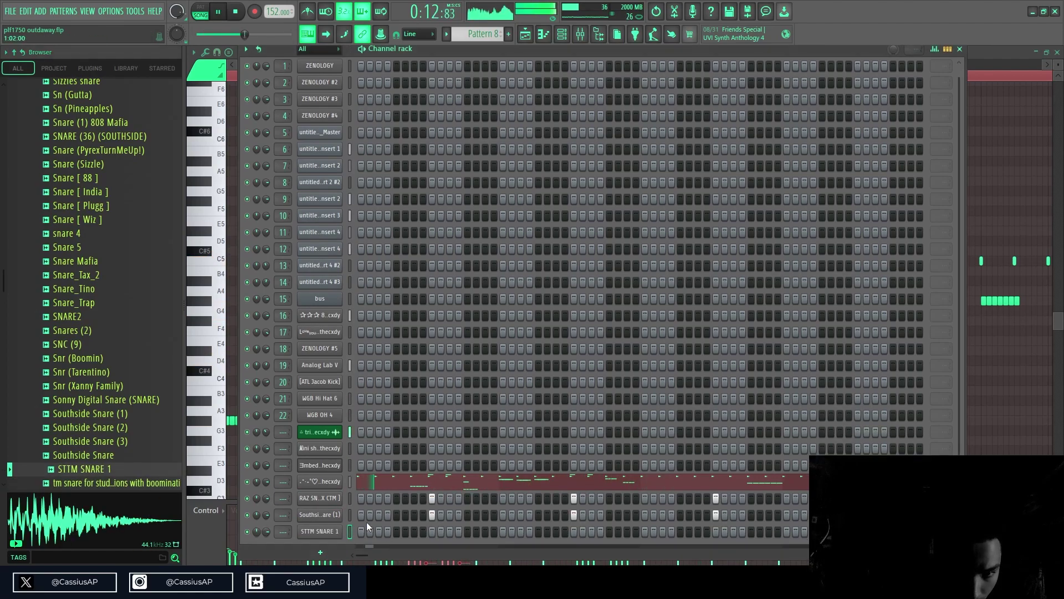
key("ctrl+x")
left_click(351, 531)
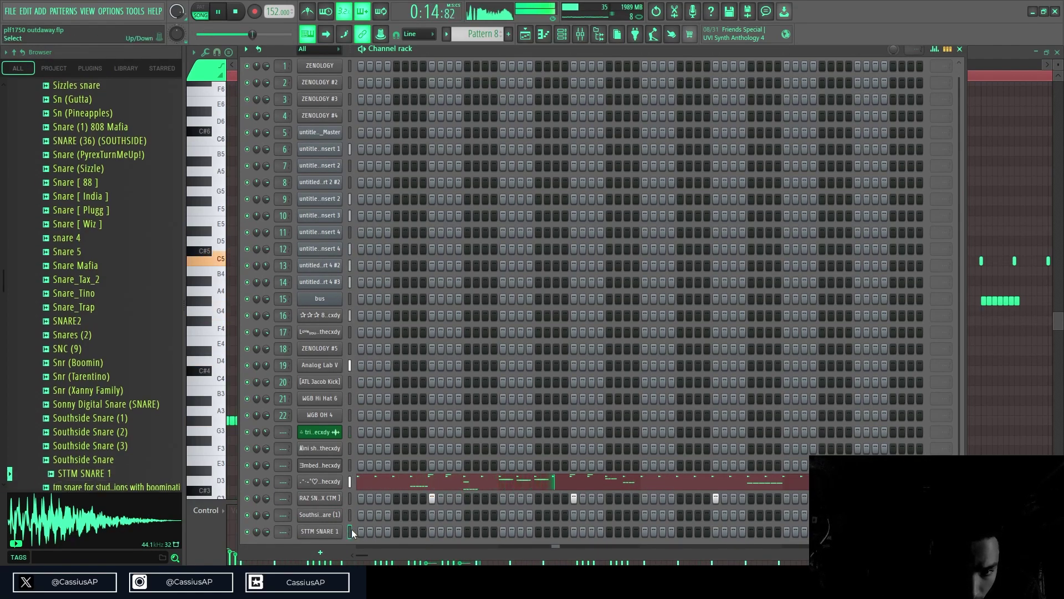
key("ctrl+v")
left_click(351, 517)
key("alt+Down")
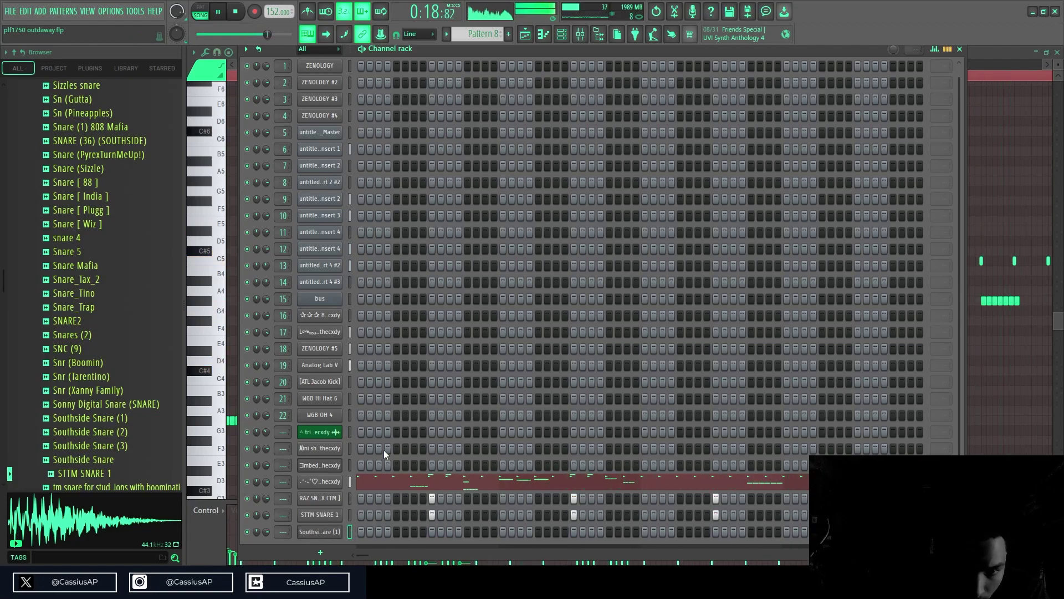
- In the Southside Snare (1) piano roll, paint a roll of four G#4 and four F#4 notes in the last beat of bar 4
key("F7")
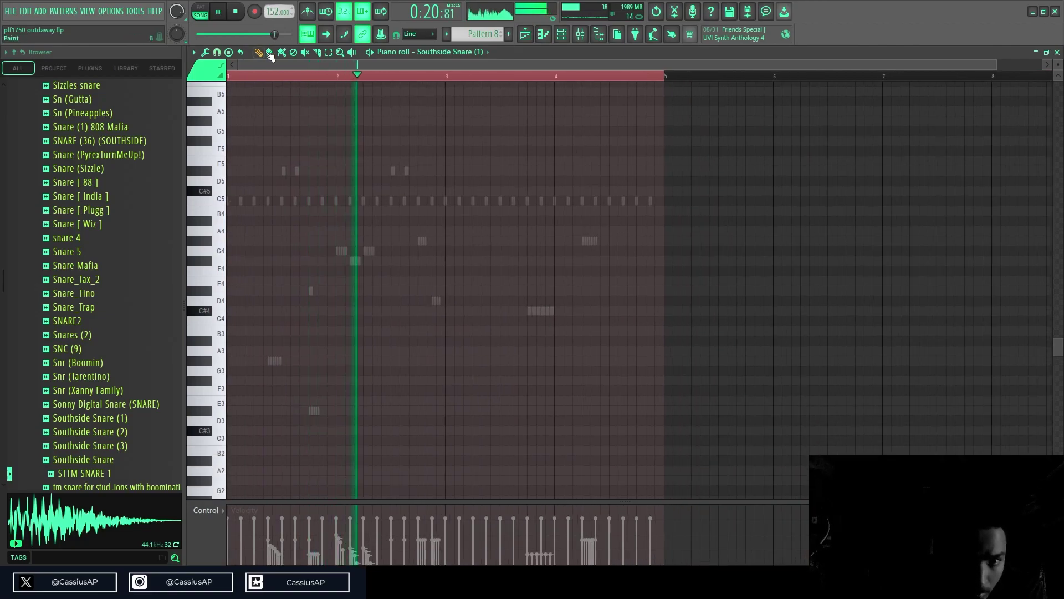
scroll(570, 267, "up", 3)
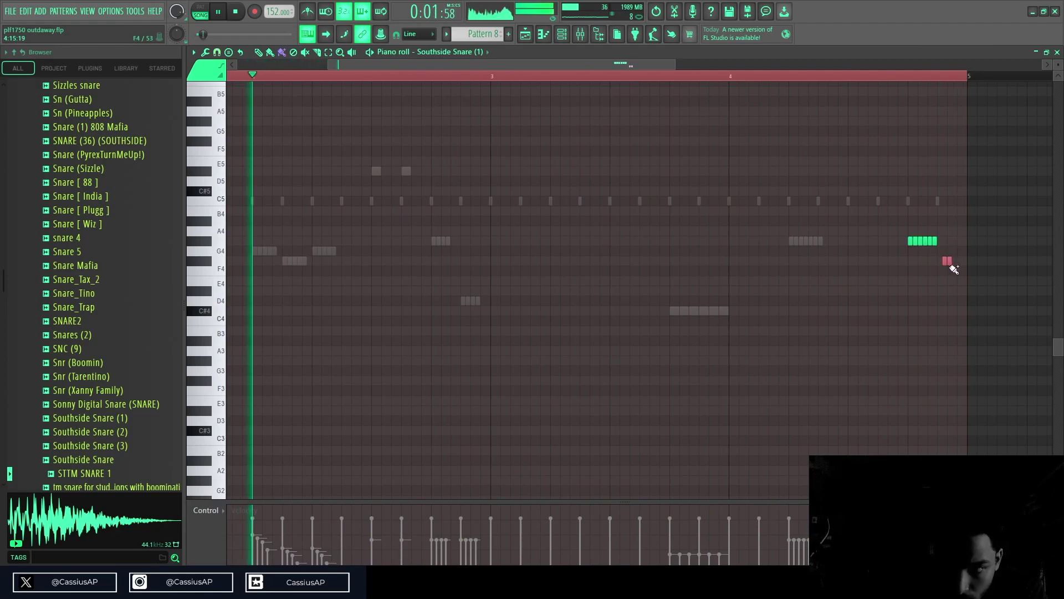
left_click(946, 261)
right_click(930, 241)
right_click(935, 241)
right_click(955, 262)
right_click(960, 261)
right_click(965, 262)
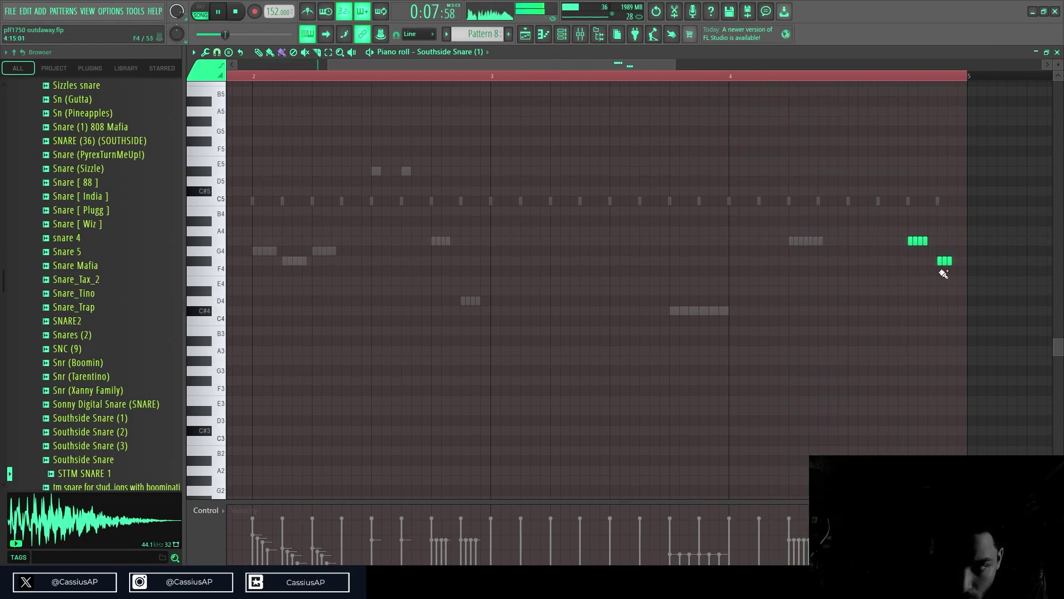
left_click(955, 262)
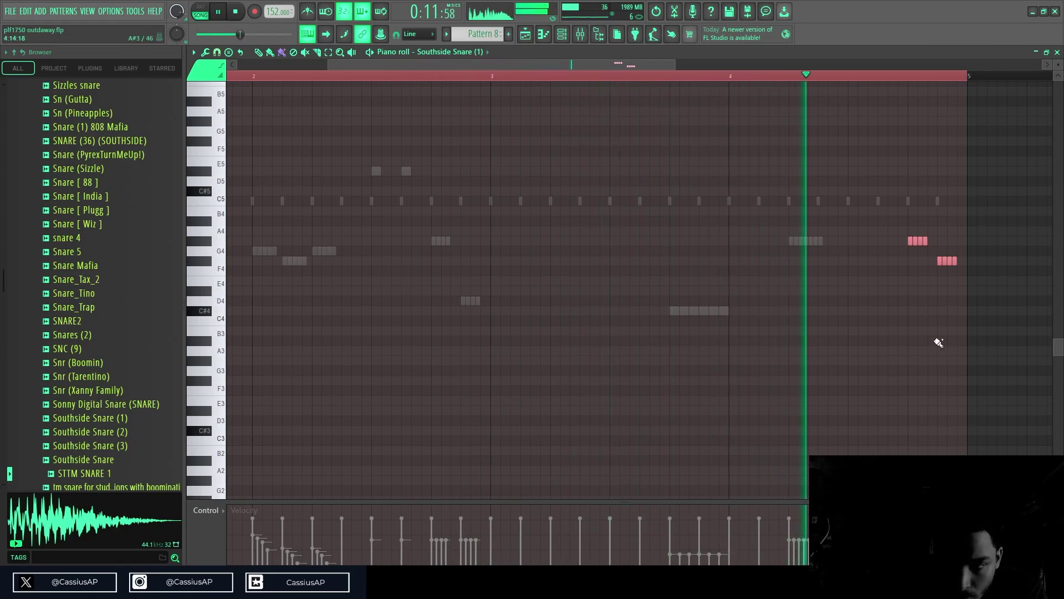
- Paint a run of F#4 notes at the last beat of bar 2, double their length and keep only the first three
scroll(941, 344, "down", 1)
scroll(943, 342, "down", 1)
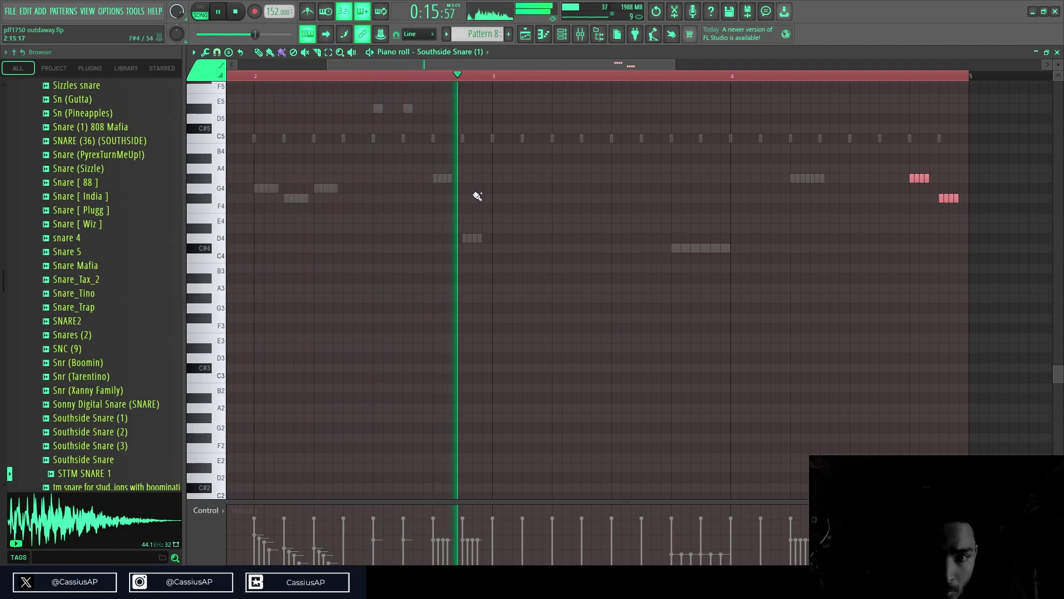
mouse_move(436, 198)
left_mouse_down()
mouse_move(455, 200)
mouse_move(402, 205)
left_mouse_up()
scroll(452, 209, "up", 3)
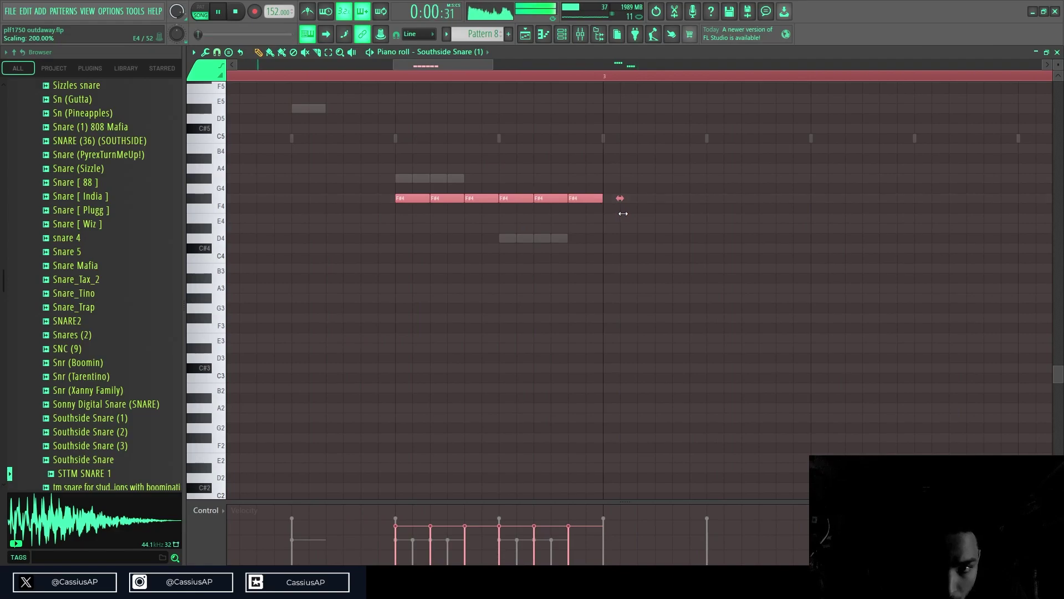
scroll(613, 224, "up", 2)
scroll(578, 221, "down", 4)
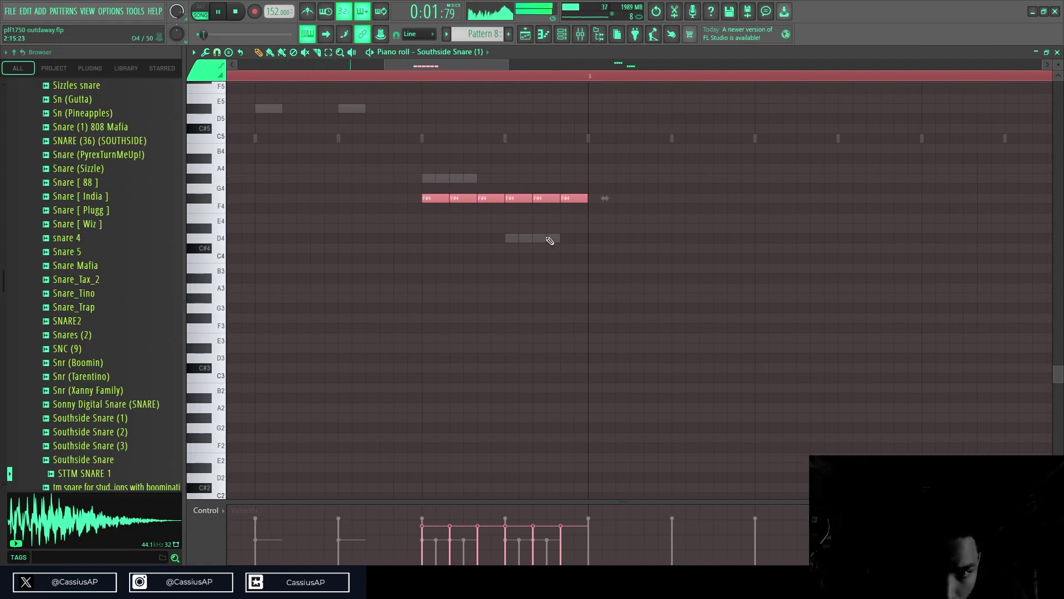
right_click(528, 199)
- Rework the roll at the end of bar 4 into three spaced G#4 notes, the last one longer, and remove its F#4 notes
scroll(662, 225, "down", 5)
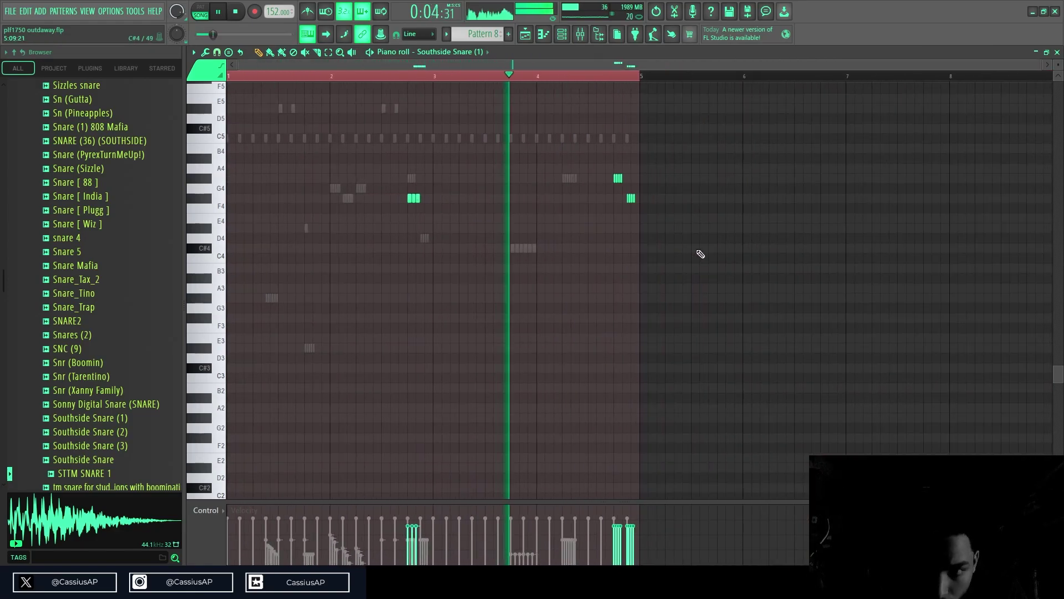
scroll(641, 251, "up", 3)
left_click_drag(642, 178, 695, 181)
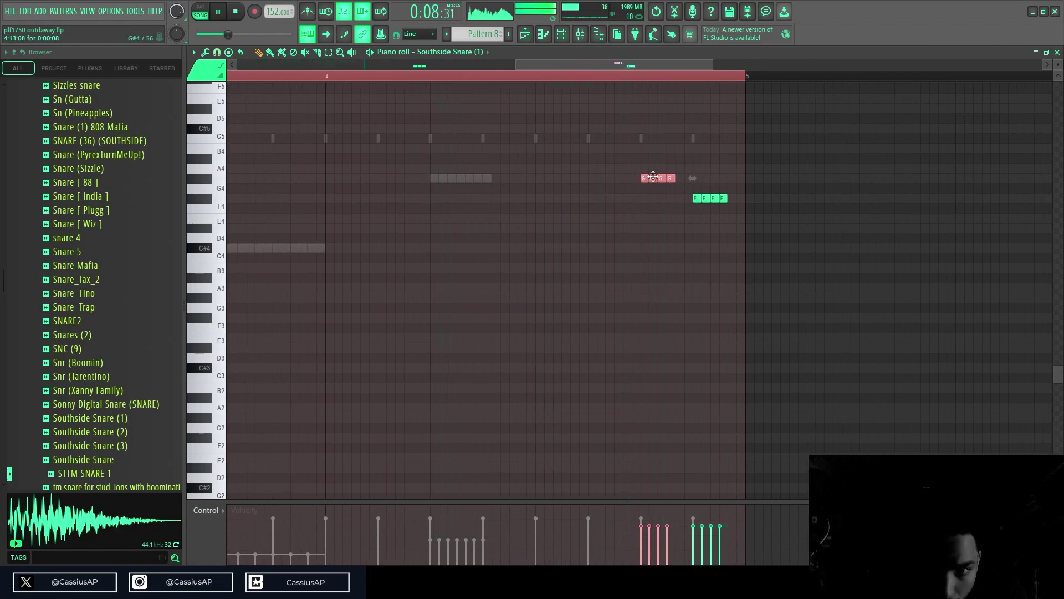
right_click(705, 201)
right_click(717, 202)
right_click(724, 202)
left_click(715, 200)
left_click_drag(719, 200, 727, 201)
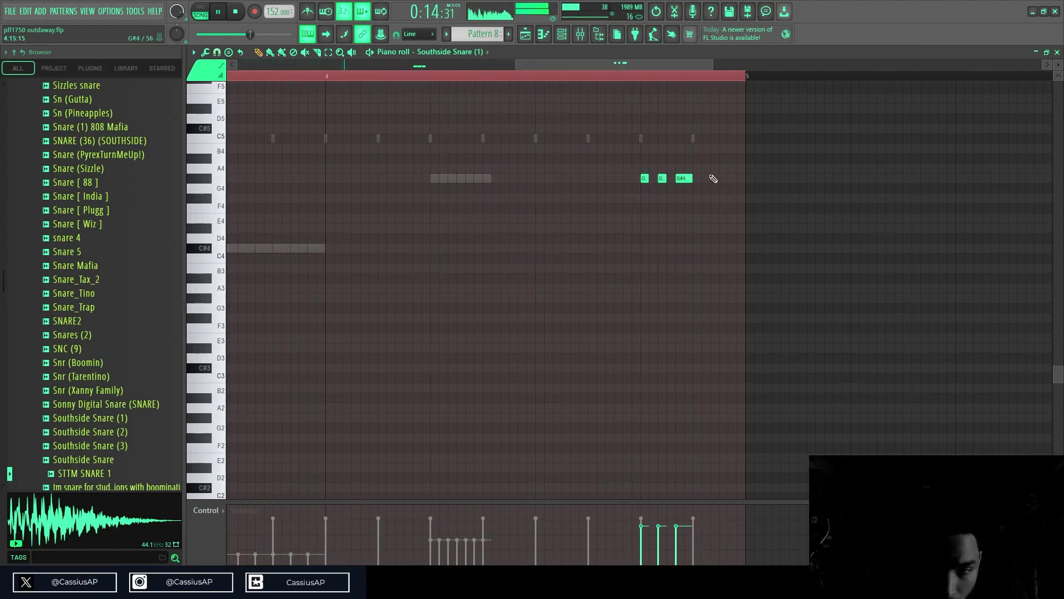
- Even out the three G#4 notes at the end of bar 4 into equal, back-to-back lengths matching the F#4 run in bar 2
scroll(579, 261, "down", 2)
scroll(366, 222, "up", 1)
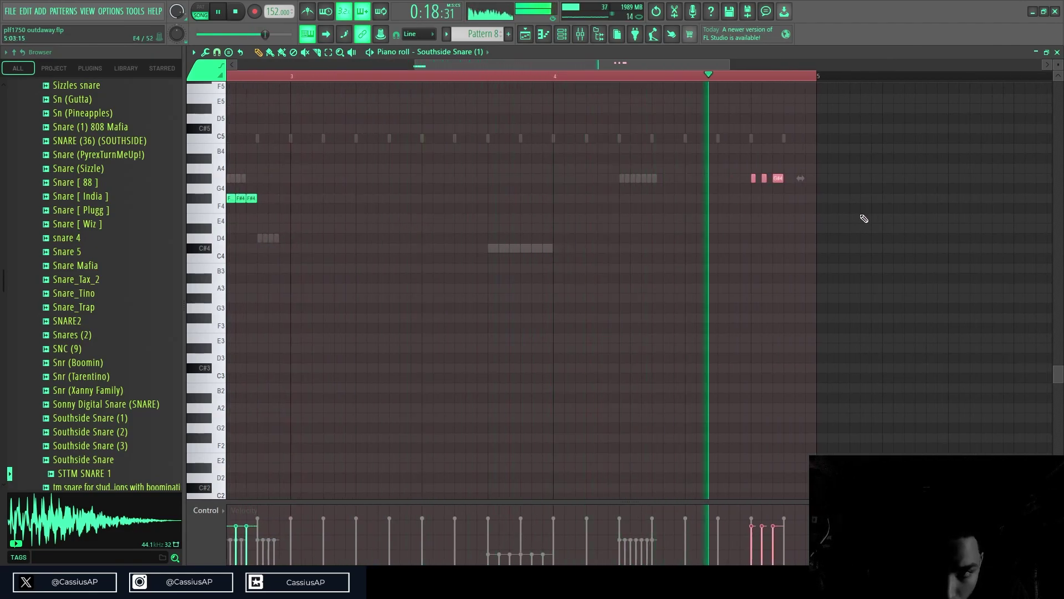
left_click_drag(249, 185, 201, 210)
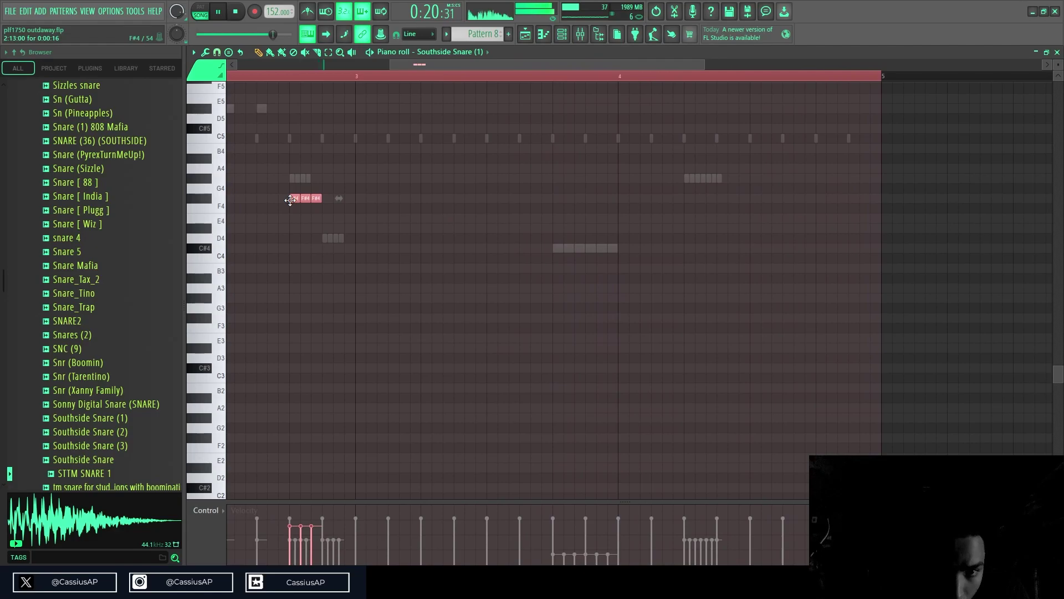
left_click_drag(813, 179, 819, 179)
key("space")
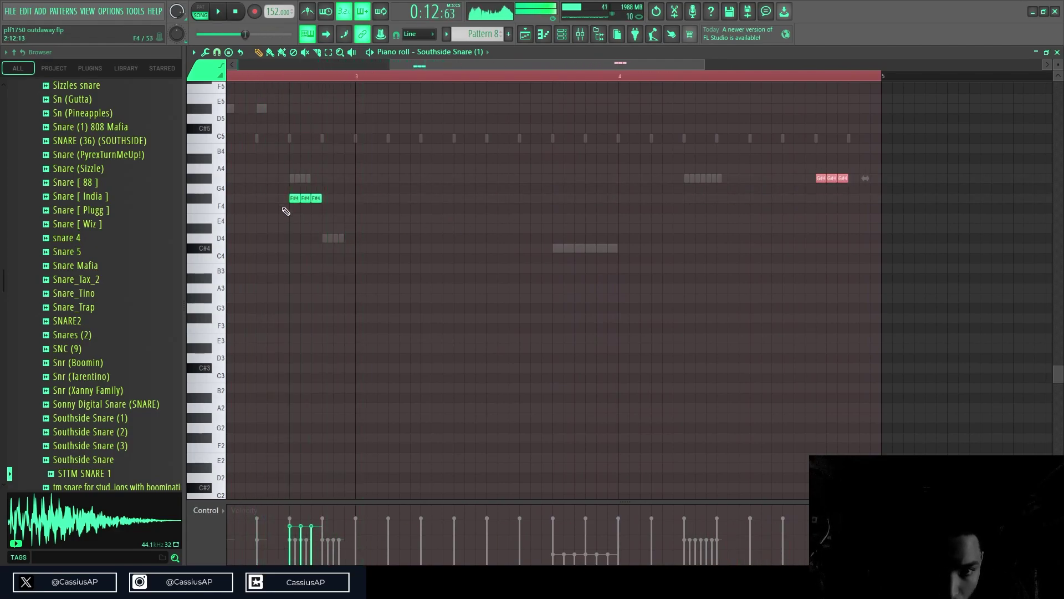
- Thin the F#4 run in the last beat of bar 2 to two separated F#4 hits
scroll(331, 211, "up", 2)
right_click(319, 199)
key("space")
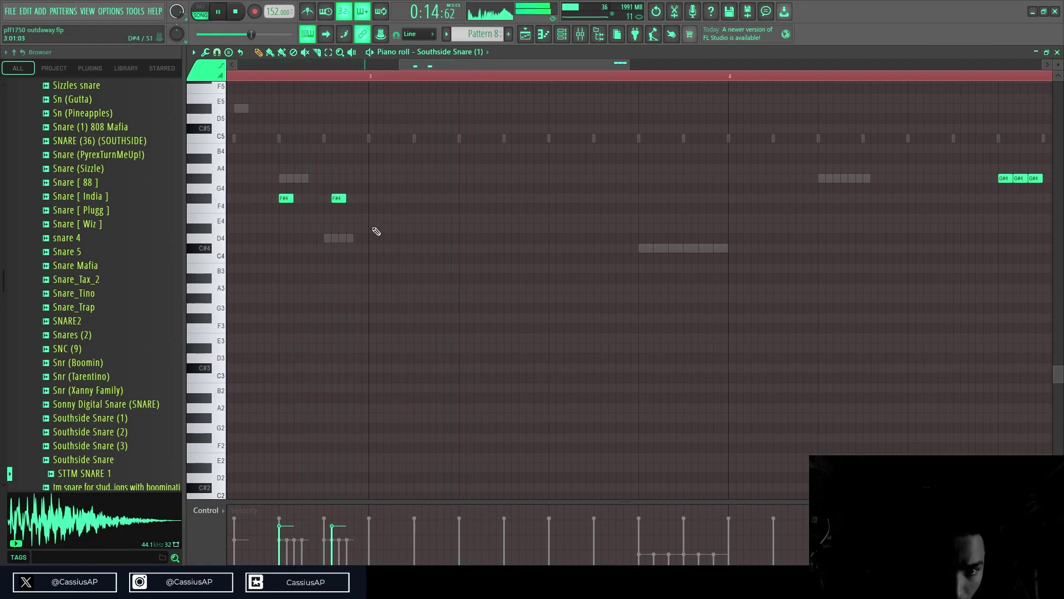
left_click(331, 199)
scroll(366, 227, "down", 2)
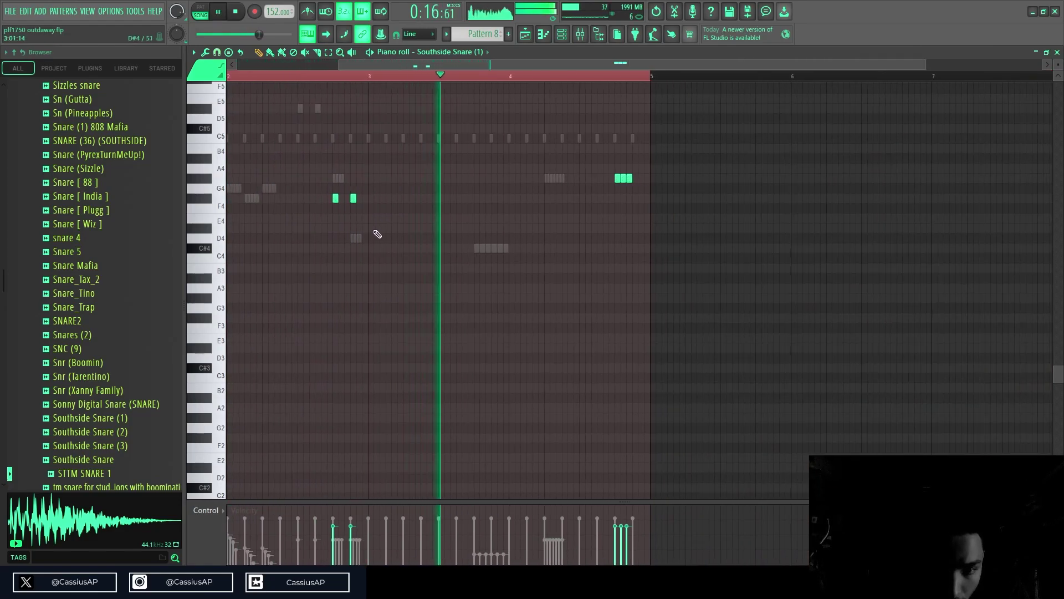
- Lower the second bar 2 hit to F4 and reduce the velocities of both hits, with the second one softer
scroll(611, 252, "up", 3)
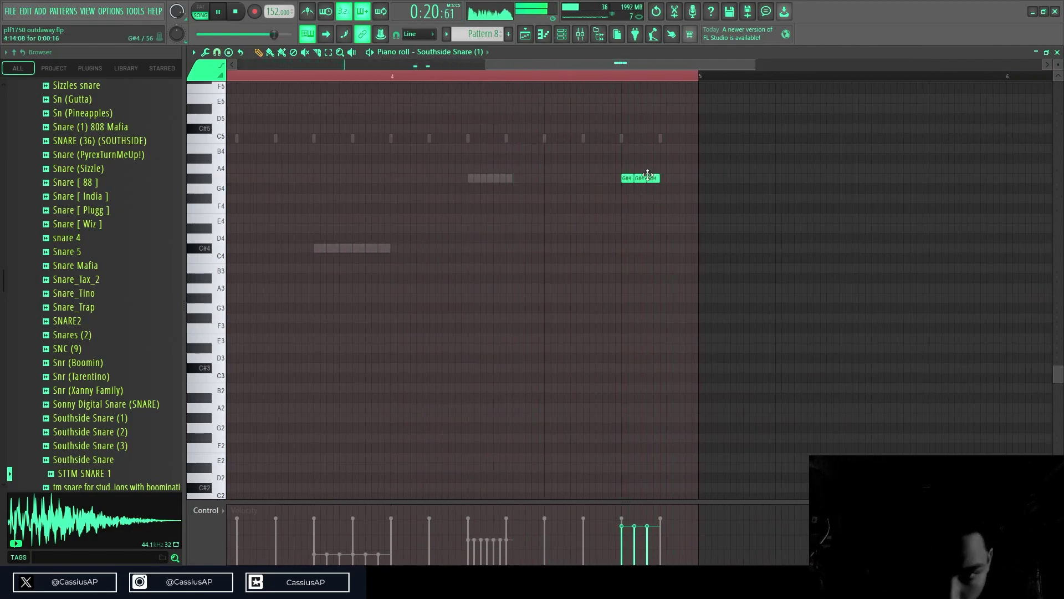
scroll(355, 183, "down", 4)
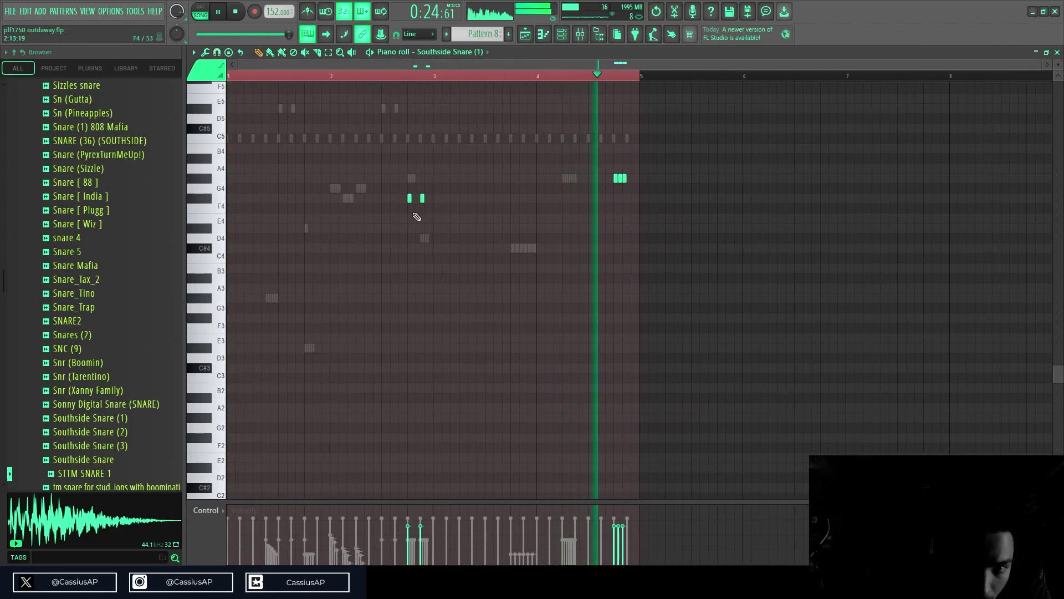
scroll(416, 216, "up", 2)
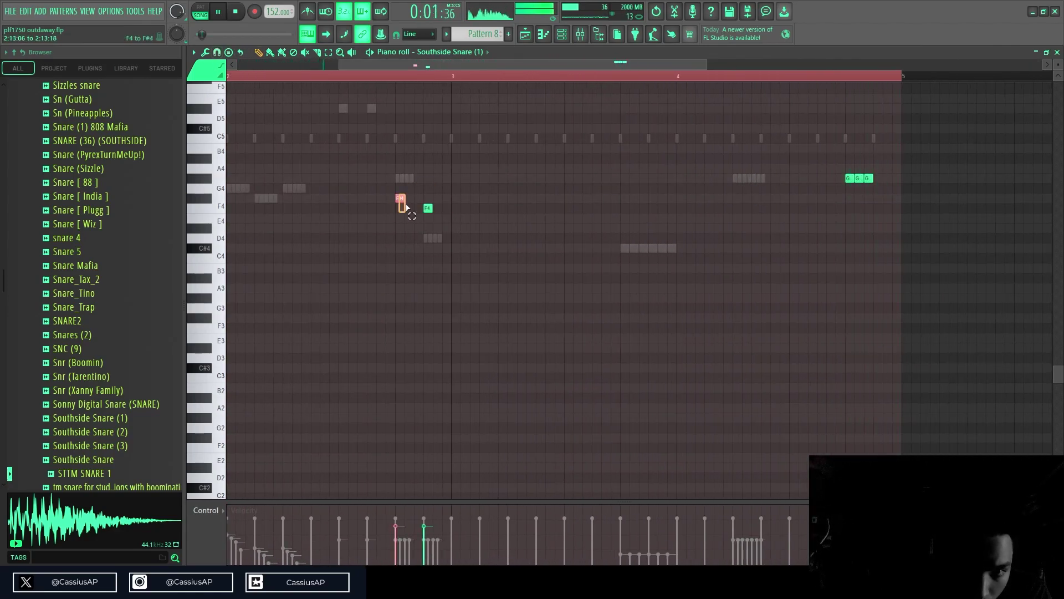
scroll(451, 345, "up", 2)
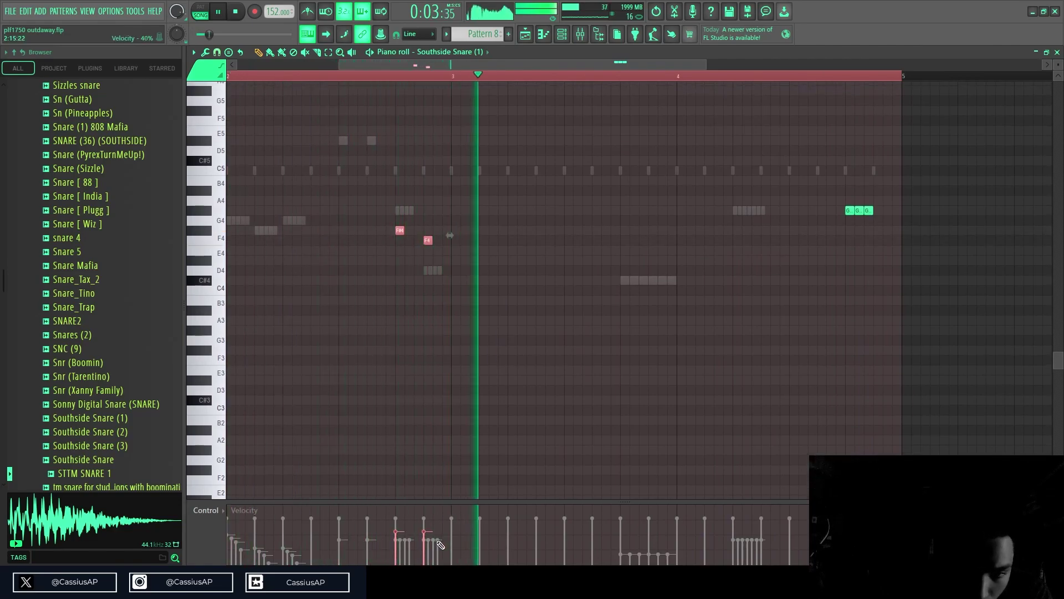
- Soften the G#4 roll at the end of bar 4, its third note most, and add a longer fourth G#4 note
left_click_drag(829, 187, 939, 268)
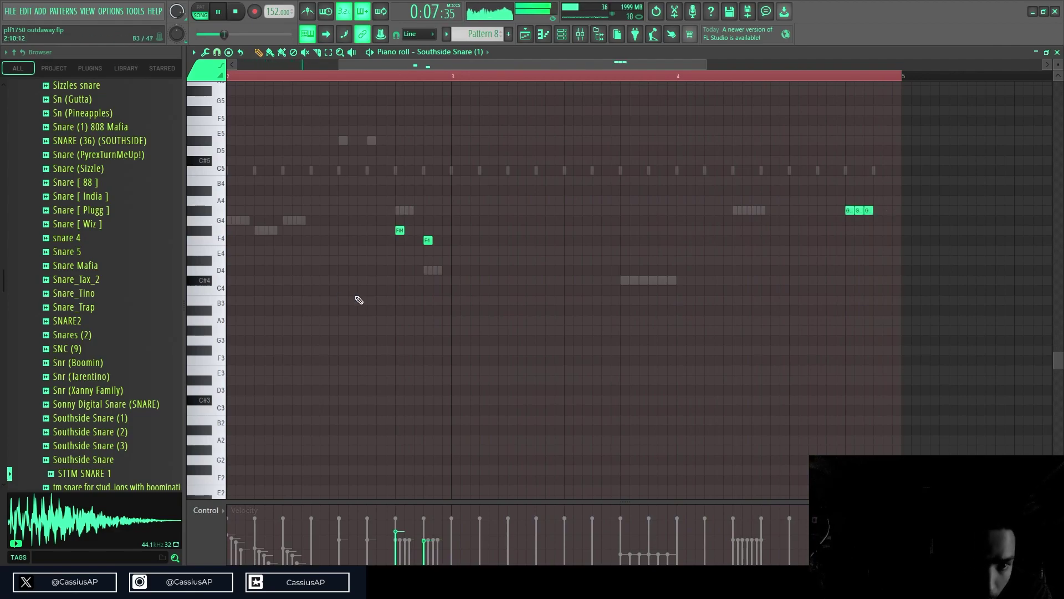
scroll(382, 304, "down", 4)
scroll(598, 219, "up", 9)
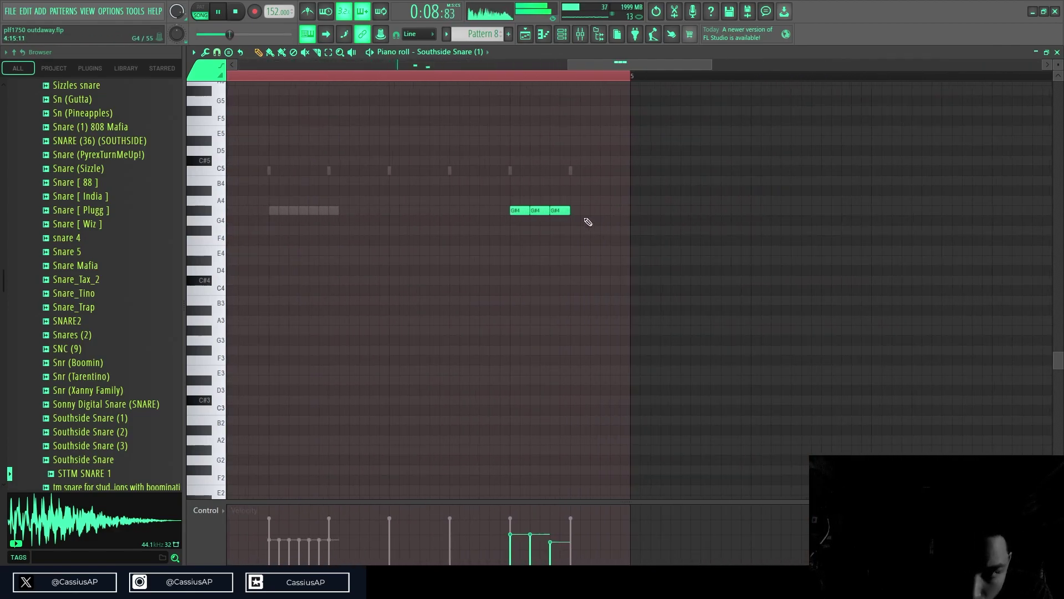
left_click(554, 211)
left_click(579, 211)
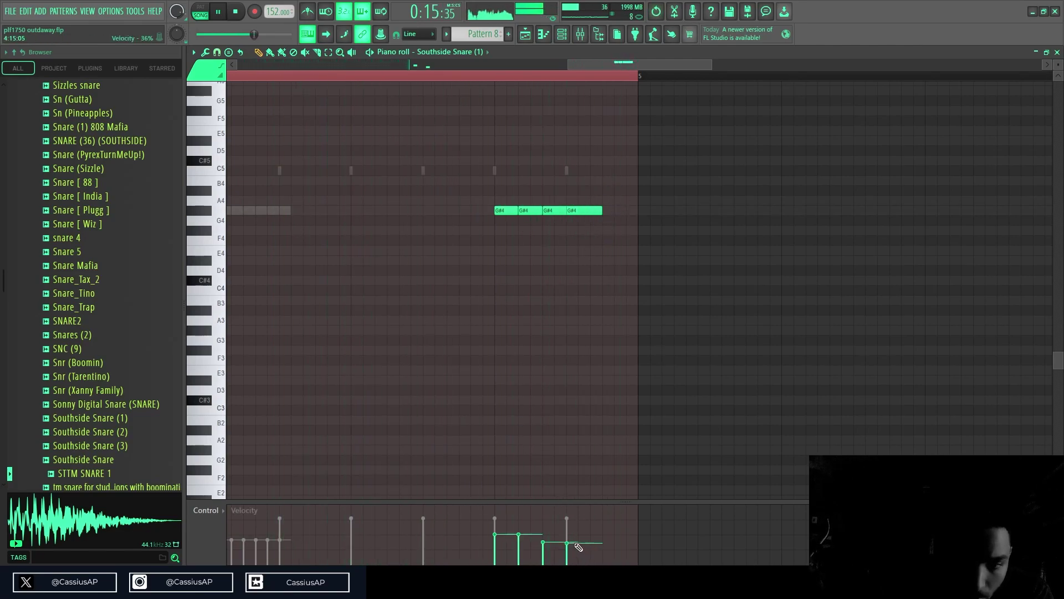
- In the Playlist, select the last two Pattern 8 clips on Track 16, covering bars 9 to 16
left_click(533, 35)
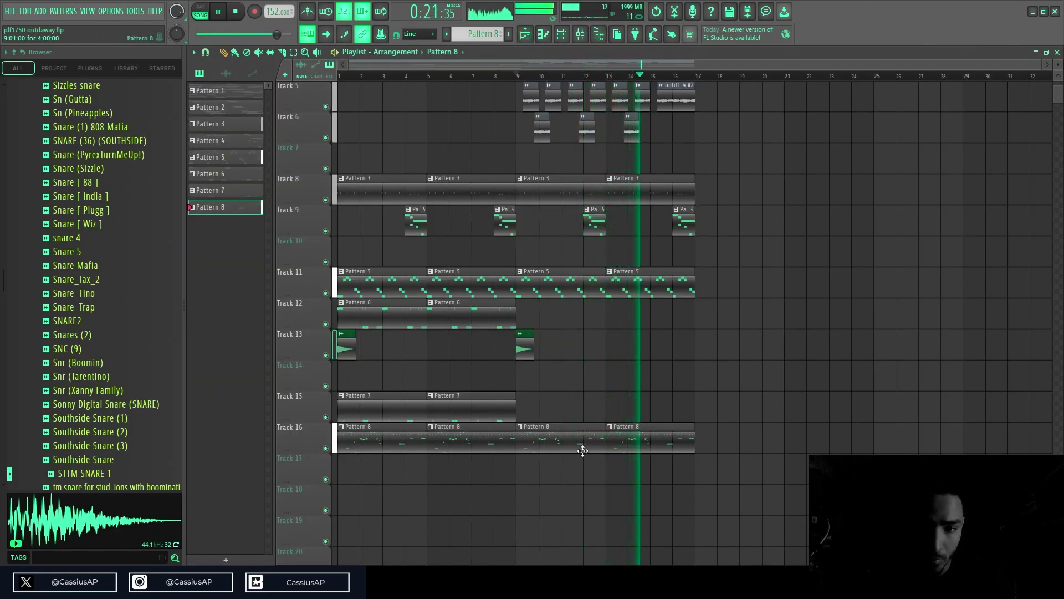
left_click_drag(556, 445, 710, 448)
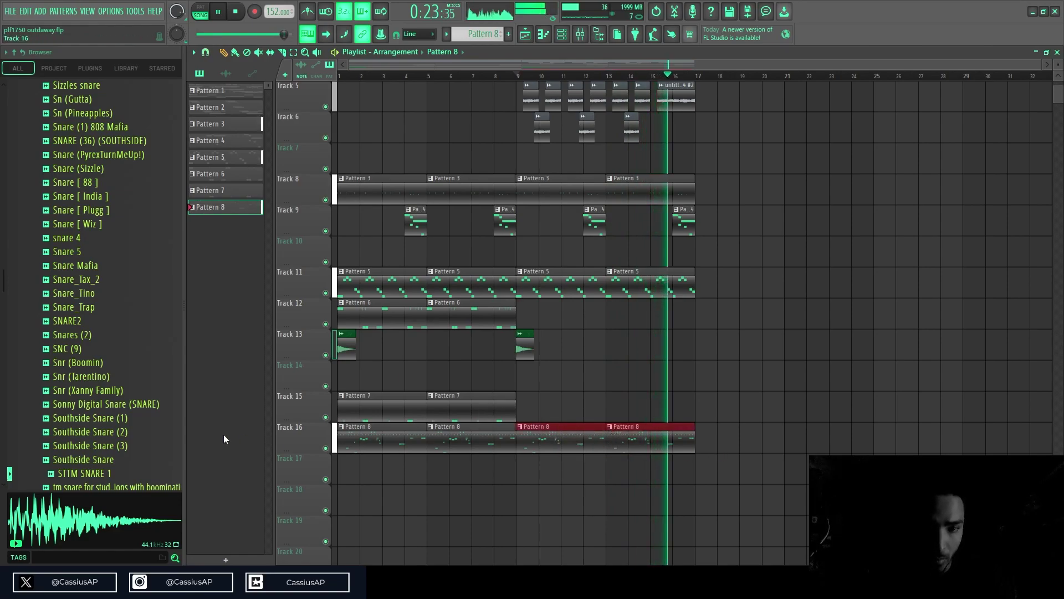
- Find the drum kit's Vox folder in the sample browser and open it
scroll(89, 396, "down", 15)
scroll(90, 395, "down", 3)
scroll(91, 391, "up", 6)
scroll(72, 322, "up", 6)
scroll(66, 324, "down", 8)
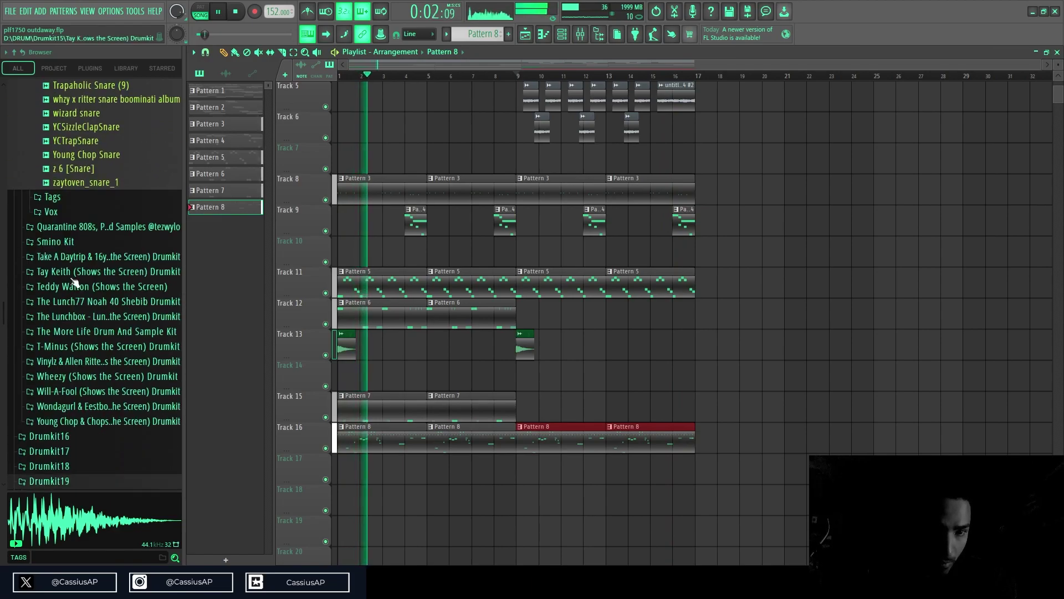
left_click(51, 213)
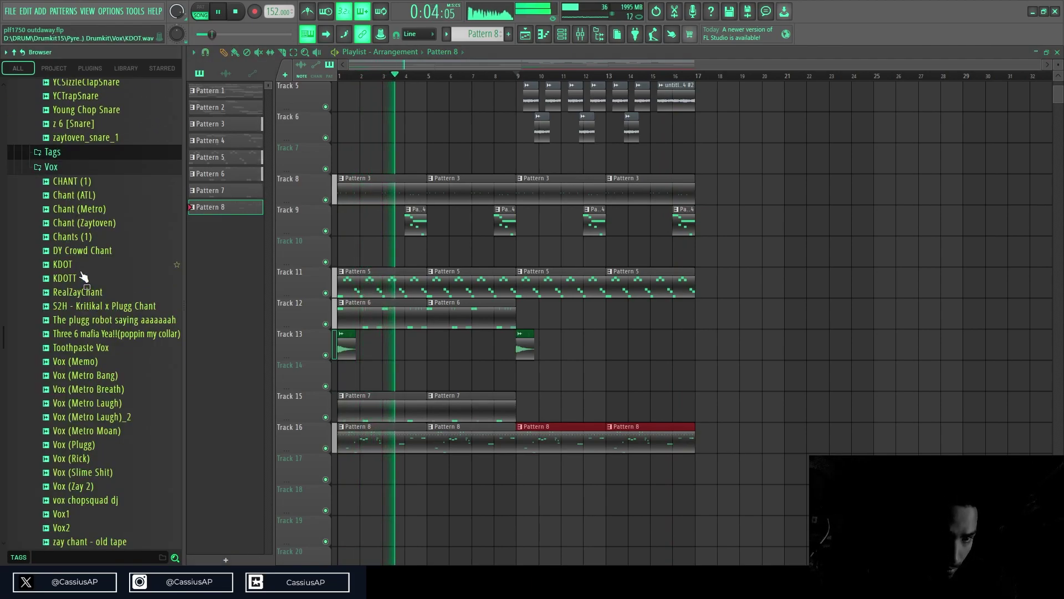
- Audition vocal samples in the Vox folder, including Toothpaste Vox, Vox (Metro Bang), zay chant - old tape and Vox2
left_click(83, 306)
left_click(85, 336)
left_click(86, 348)
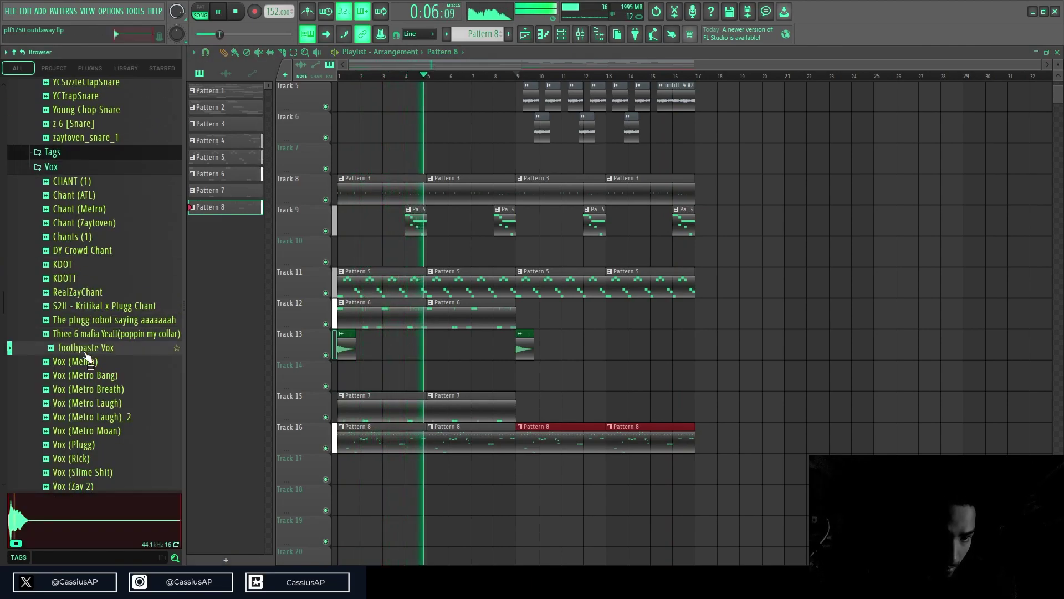
left_click(89, 362)
left_click(97, 375)
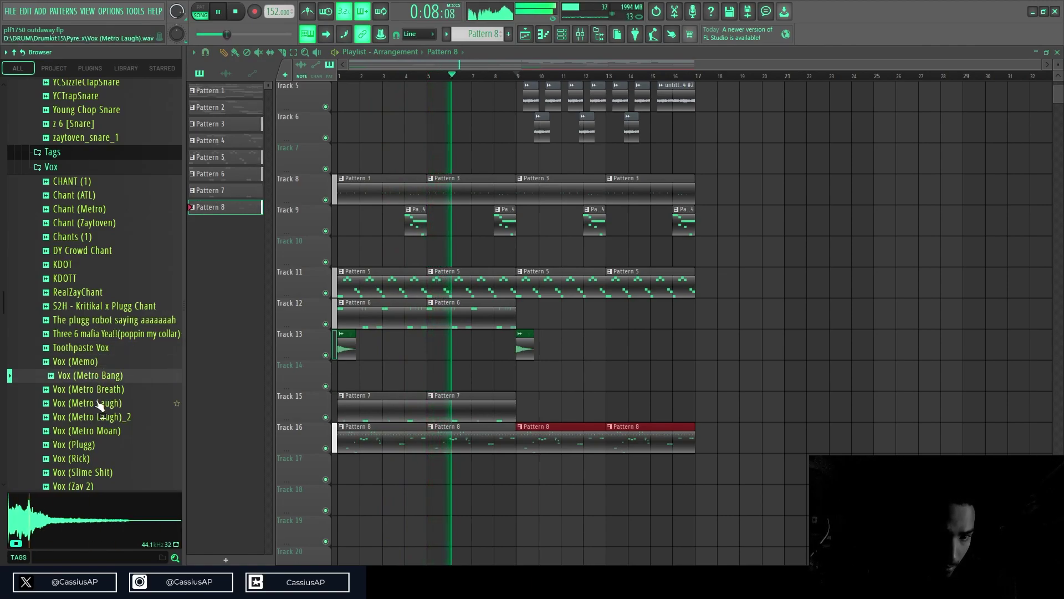
scroll(100, 403, "down", 4)
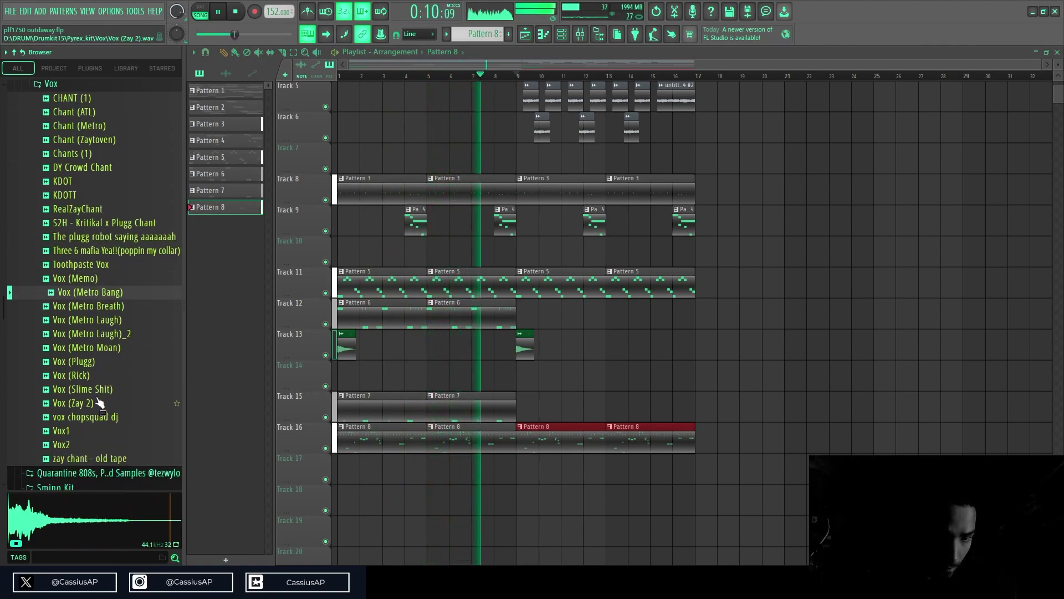
left_click(111, 375)
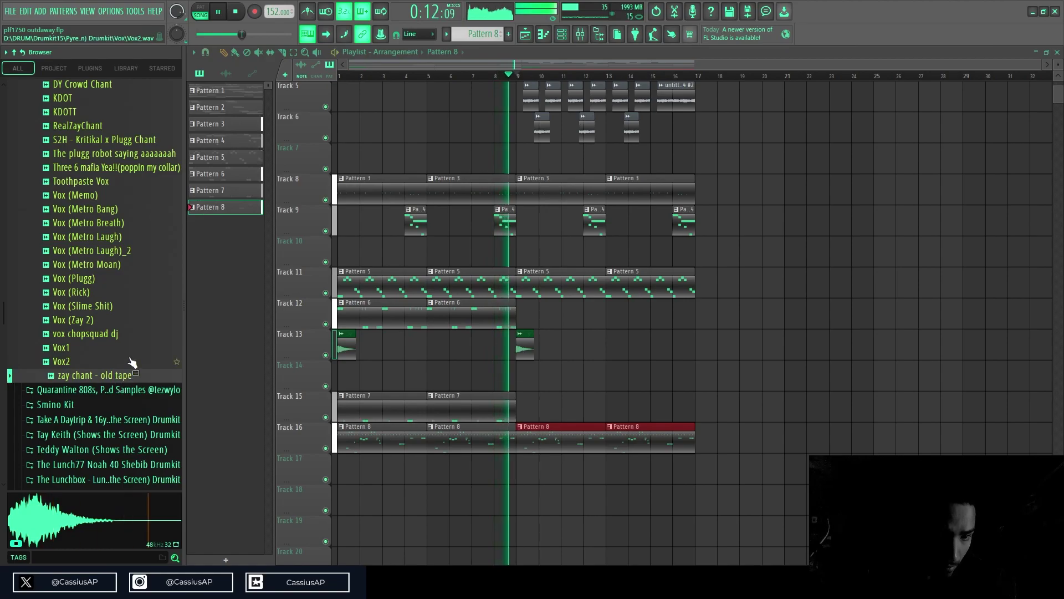
left_click(126, 334)
left_click(129, 348)
left_click(114, 362)
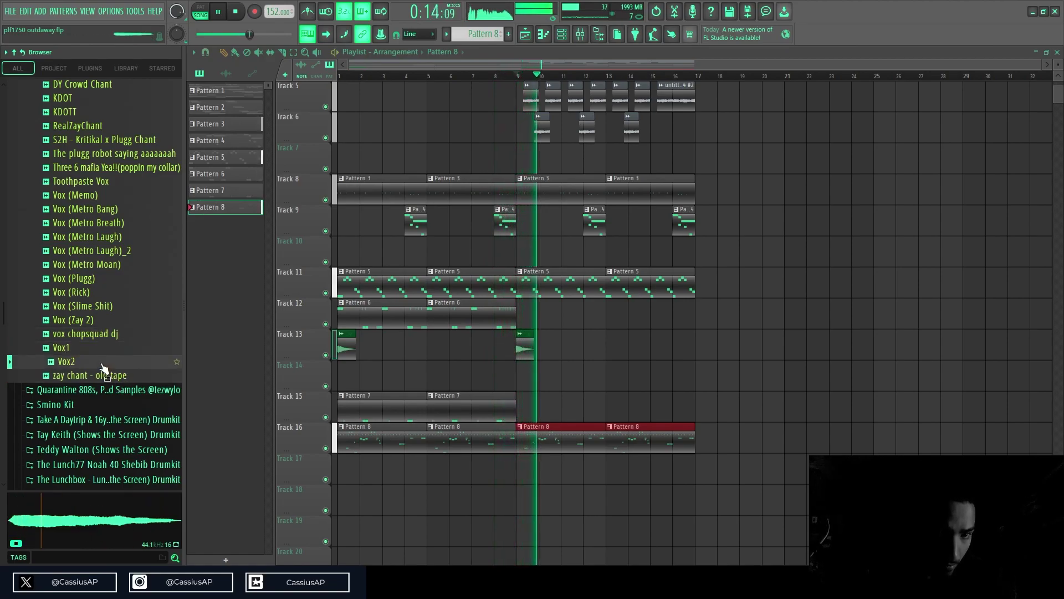
- Go back through the drum kit's folders in the sample browser and open its FX folder
scroll(97, 349, "up", 12)
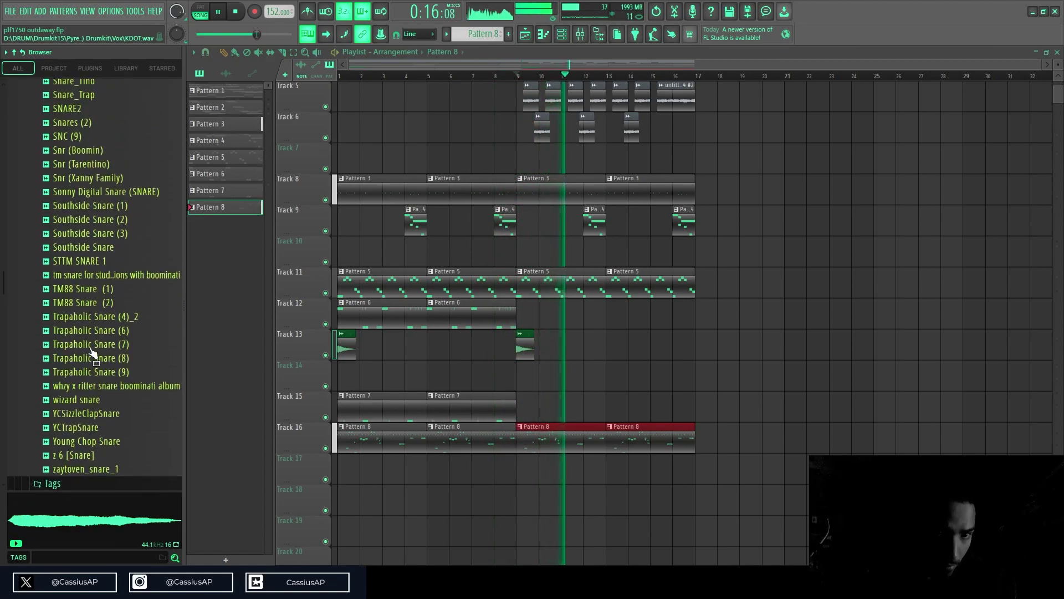
scroll(92, 355, "down", 12)
left_click_drag(79, 444, 59, 287)
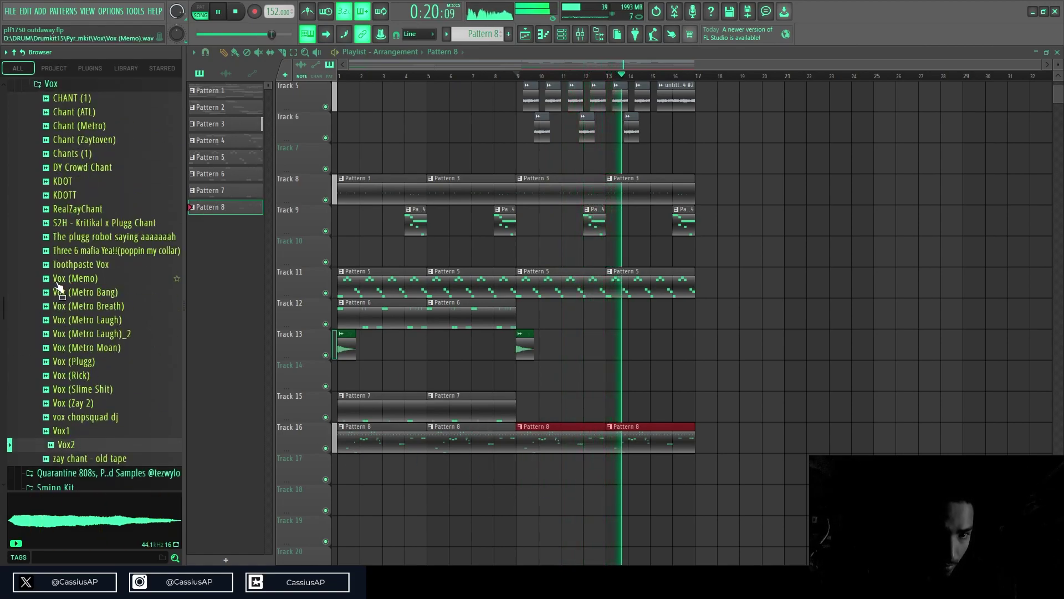
scroll(81, 340, "up", 4)
scroll(83, 343, "up", 5)
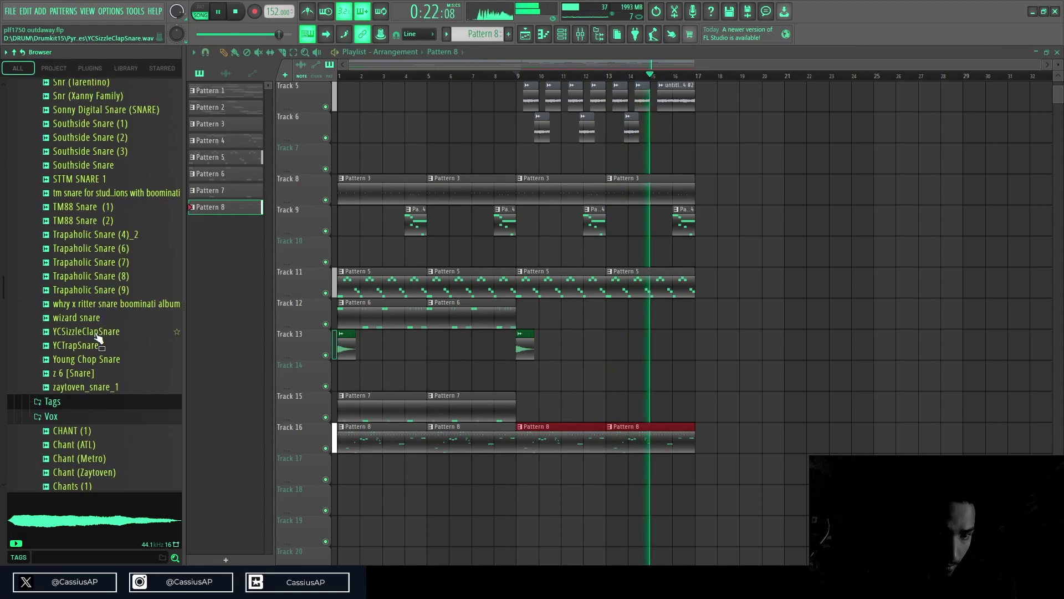
scroll(87, 345, "up", 15)
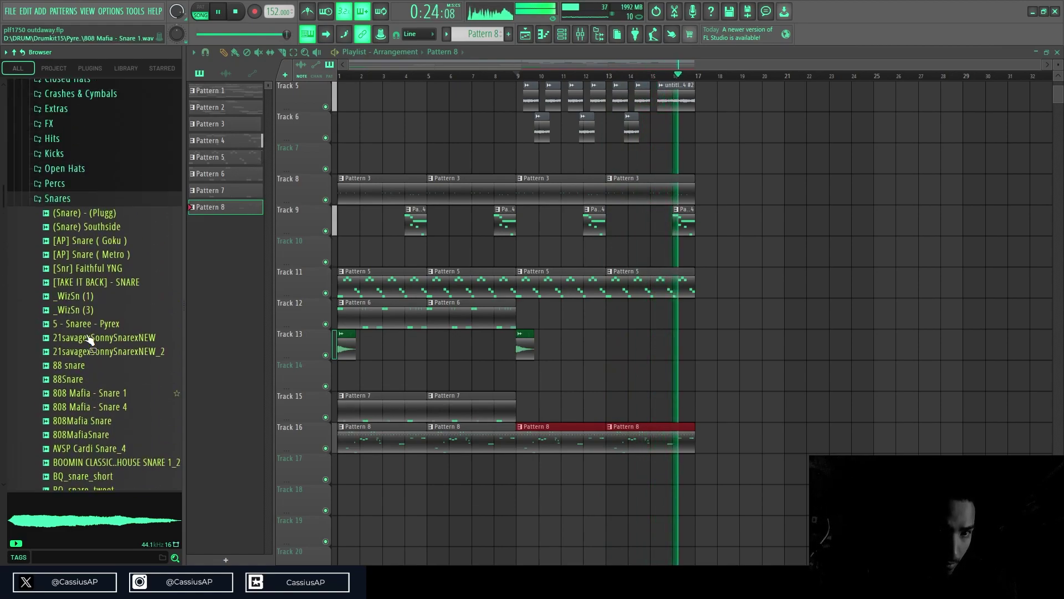
left_click(59, 229)
- Audition effect samples in the FX folder, including FX_3SUSPECTS, FX_Gunshot, FX_Stomp and FX_TubularBells
left_click(78, 283)
left_click(85, 298)
left_click(86, 308)
left_click(94, 322)
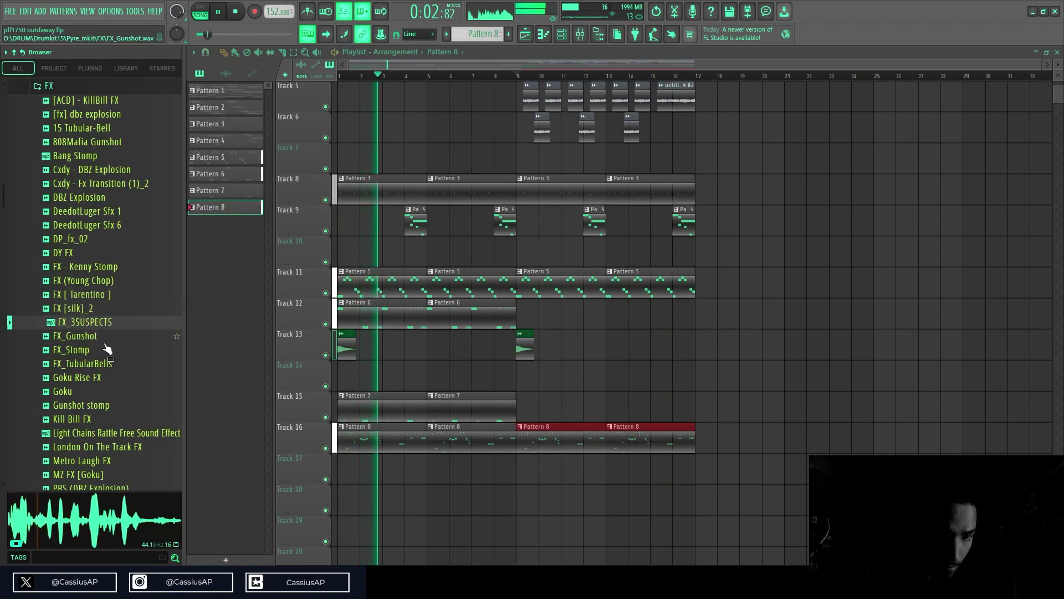
left_click(103, 336)
left_click(108, 351)
left_click(109, 364)
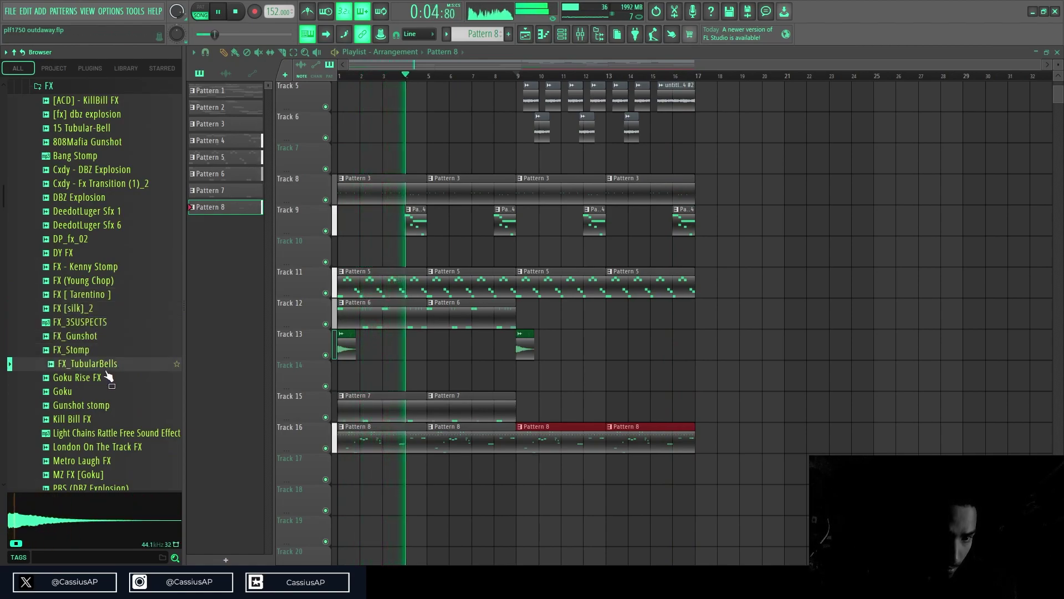
- Place FX_TubularBells on Track 17 at bar 9 of the Playlist and adjust its pitch shift in the audio clip settings
left_click_drag(111, 371, 427, 475)
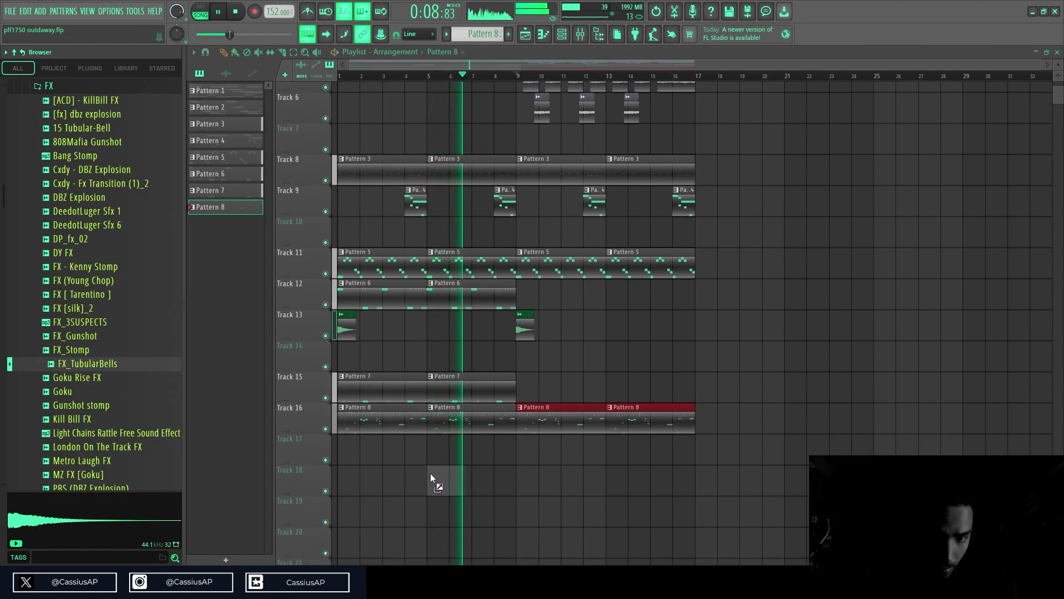
left_click_drag(524, 457, 524, 458)
double_click(522, 458)
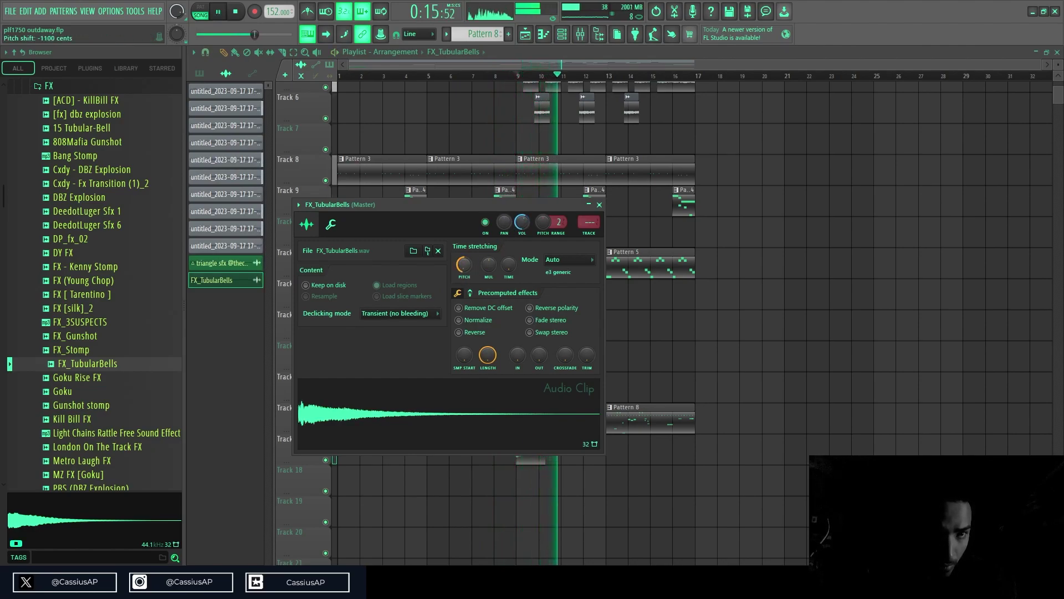
key("Escape")
mouse_move(530, 459)
left_mouse_down()
mouse_move(669, 459)
mouse_move(617, 459)
left_mouse_up()
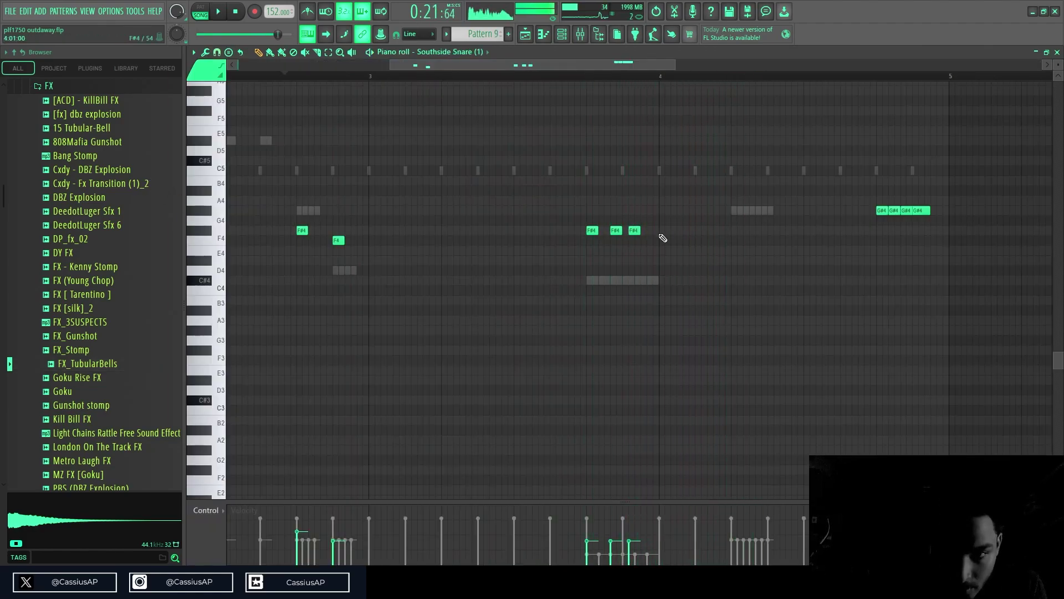
- In Pattern 9's Southside Snare (1) roll, space bar 3's last three F#4 notes evenly and add one, then three closer C5 hits in bar 4's first half
scroll(631, 233, "up", 3)
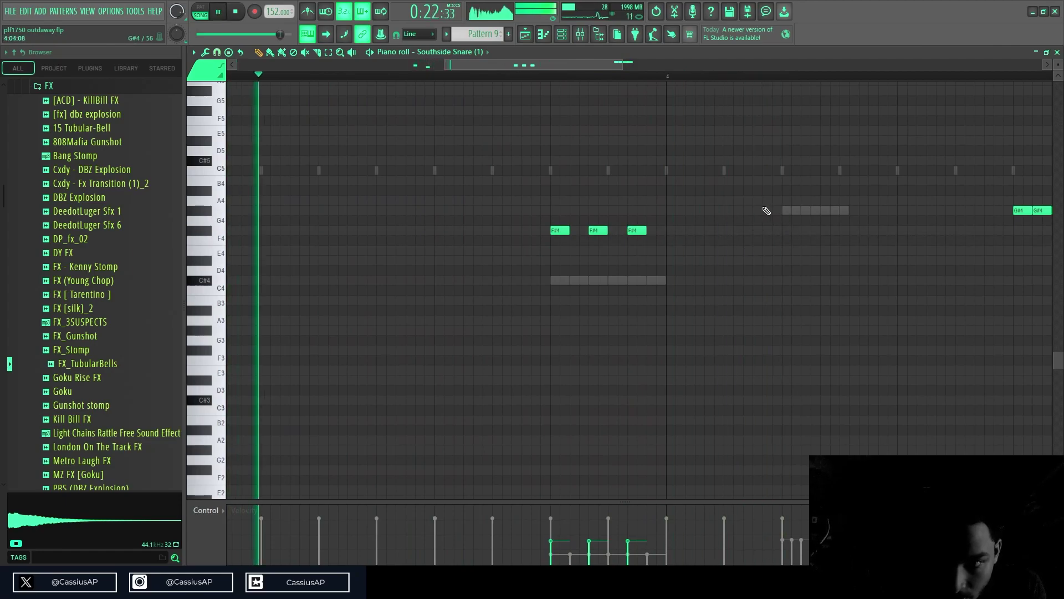
left_click(797, 171)
key("space")
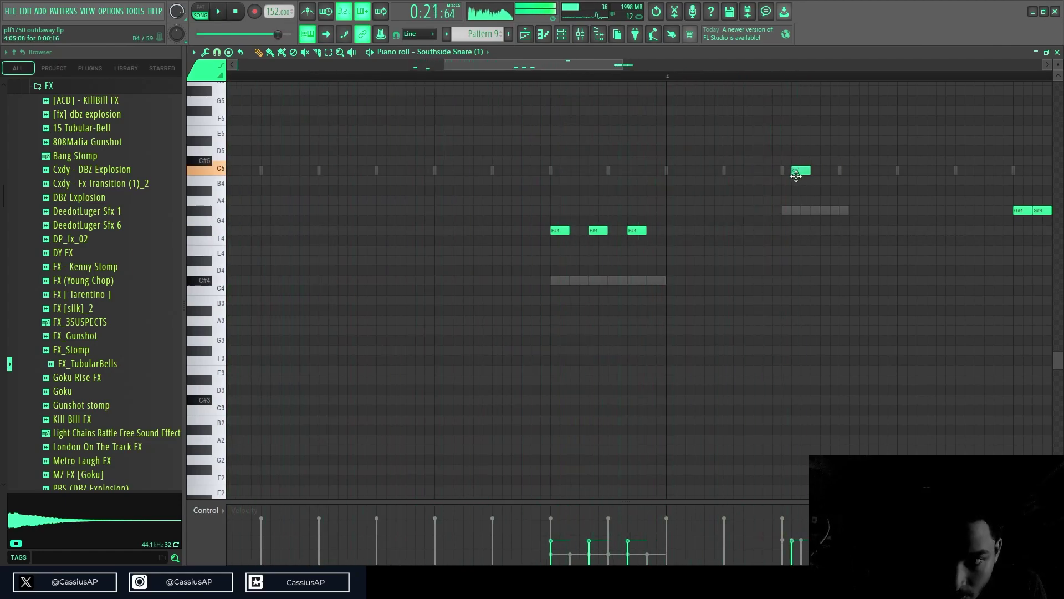
left_click(732, 171)
left_click(817, 171)
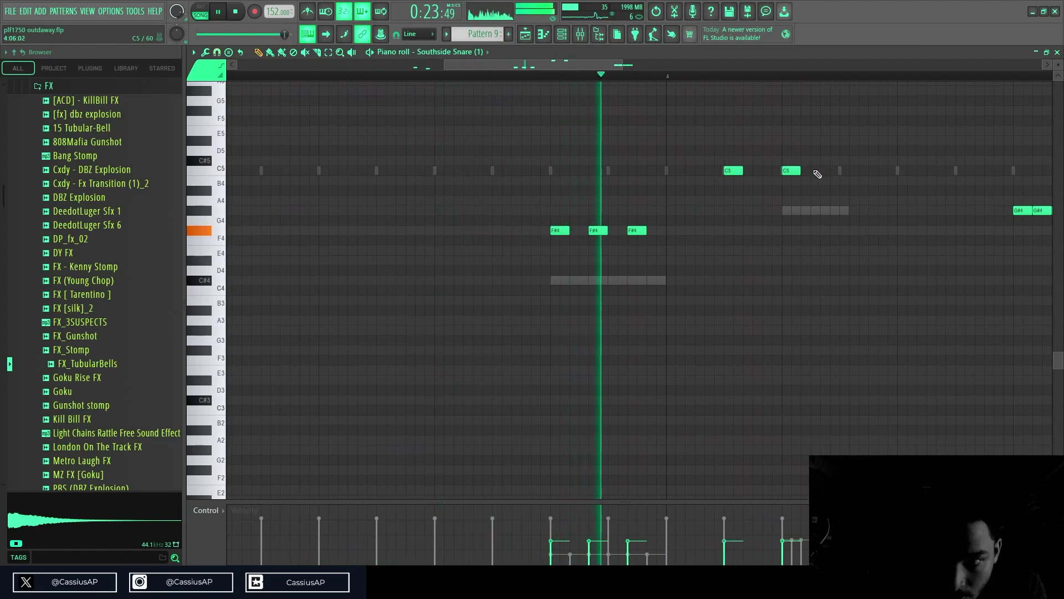
scroll(837, 198, "down", 3)
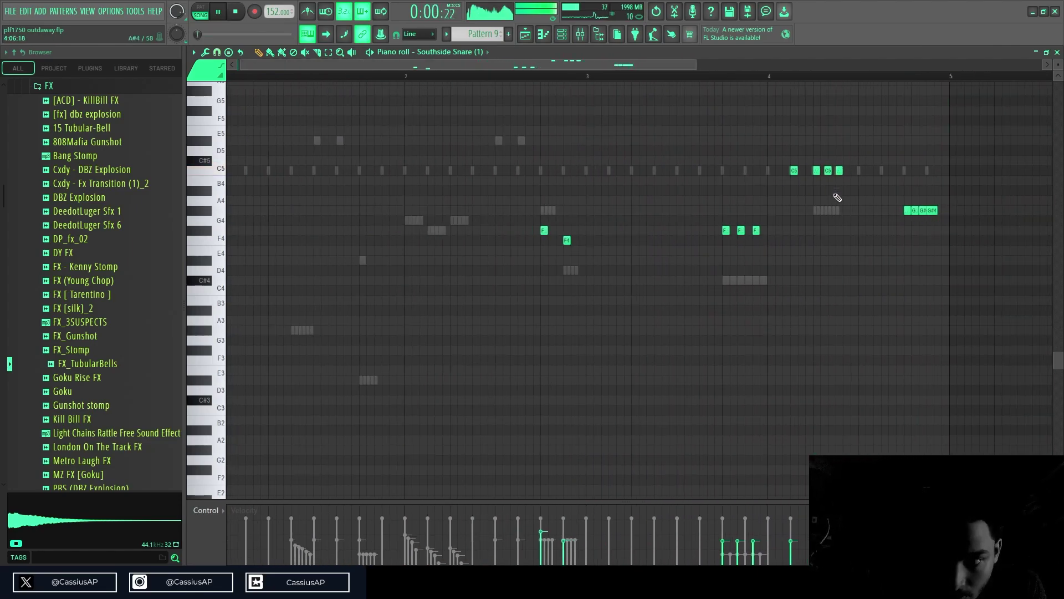
scroll(818, 329, "down", 2)
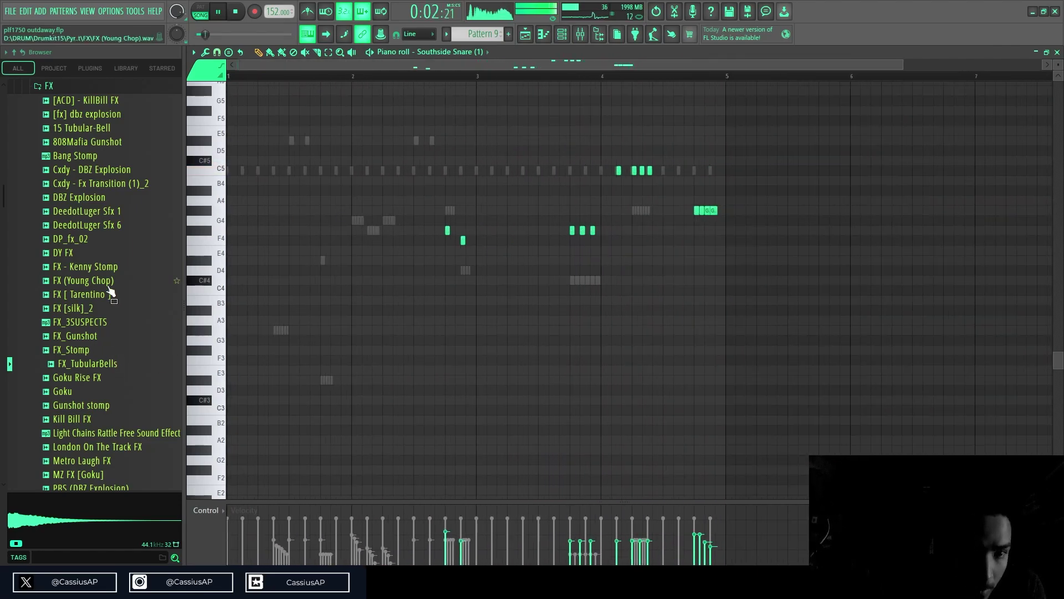
- Look through the Pyrex drumkit's Extras folder in the sample browser, including KILLER LEAD
scroll(65, 212, "up", 2)
scroll(75, 238, "up", 4)
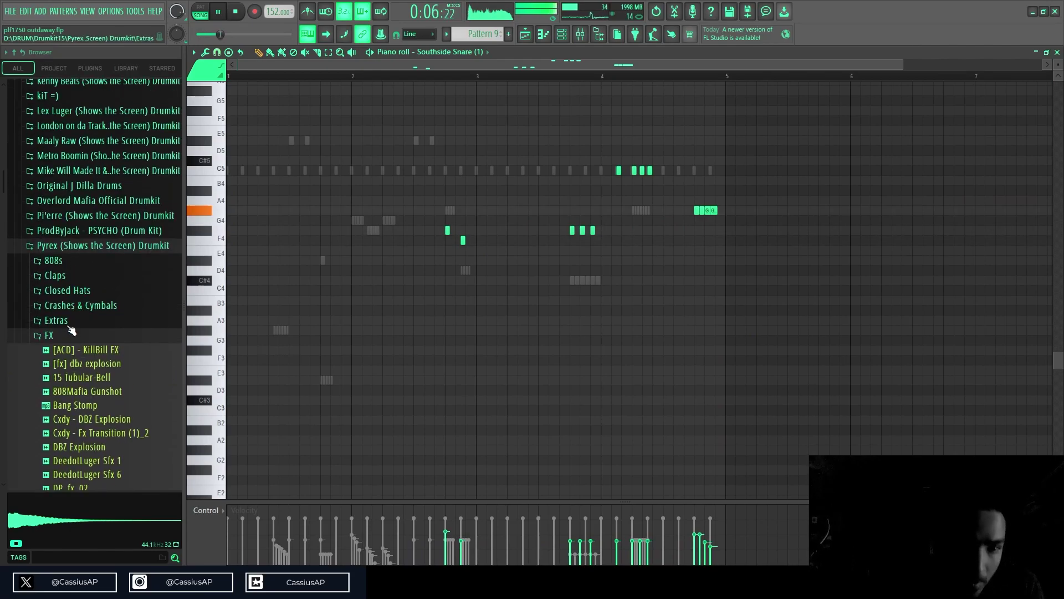
left_click(68, 321)
scroll(100, 349, "down", 2)
left_click(102, 366)
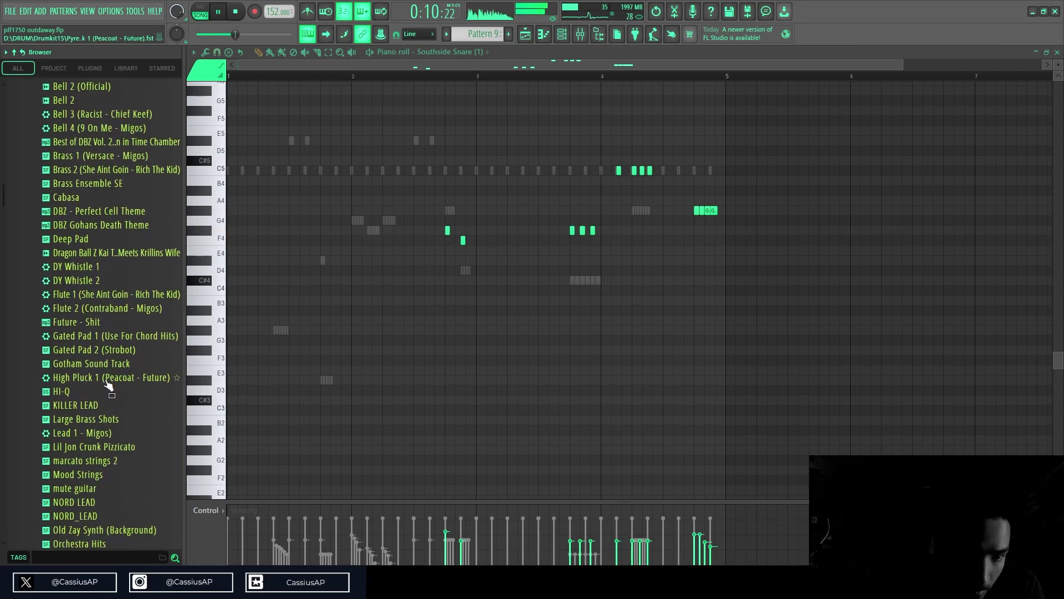
left_click(104, 405)
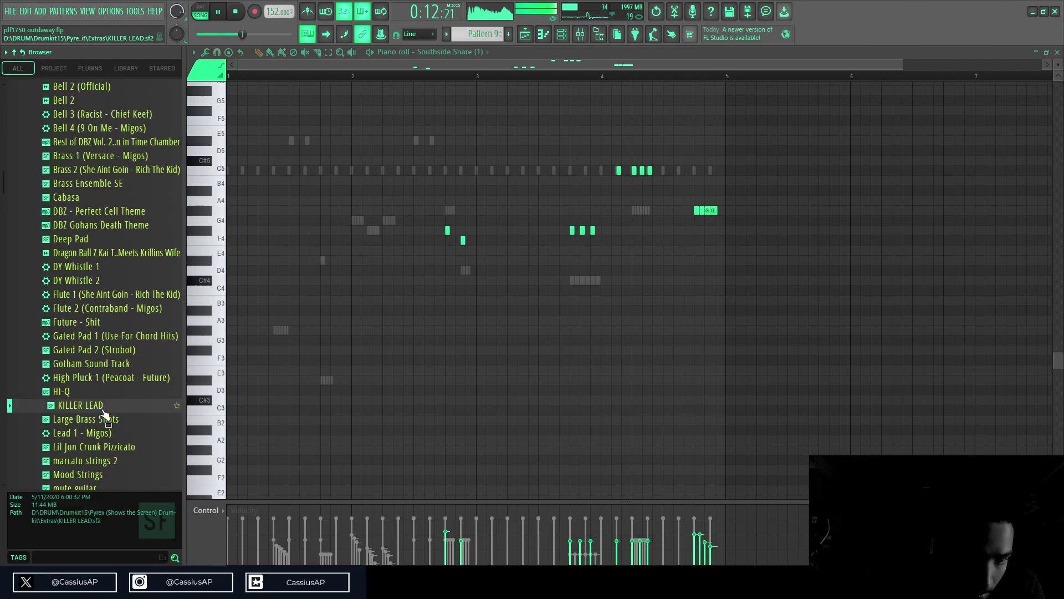
scroll(103, 422, "down", 6)
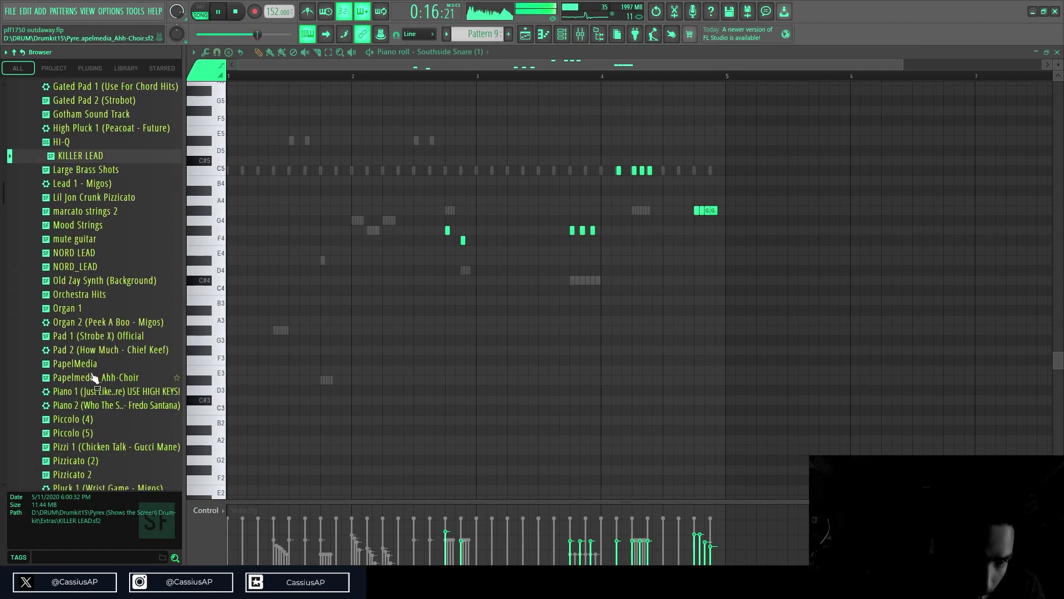
scroll(94, 377, "down", 2)
- Copy the FX_TubularBells clips on Track 17 of the Playlist to bars 11 and 15
left_click(523, 39)
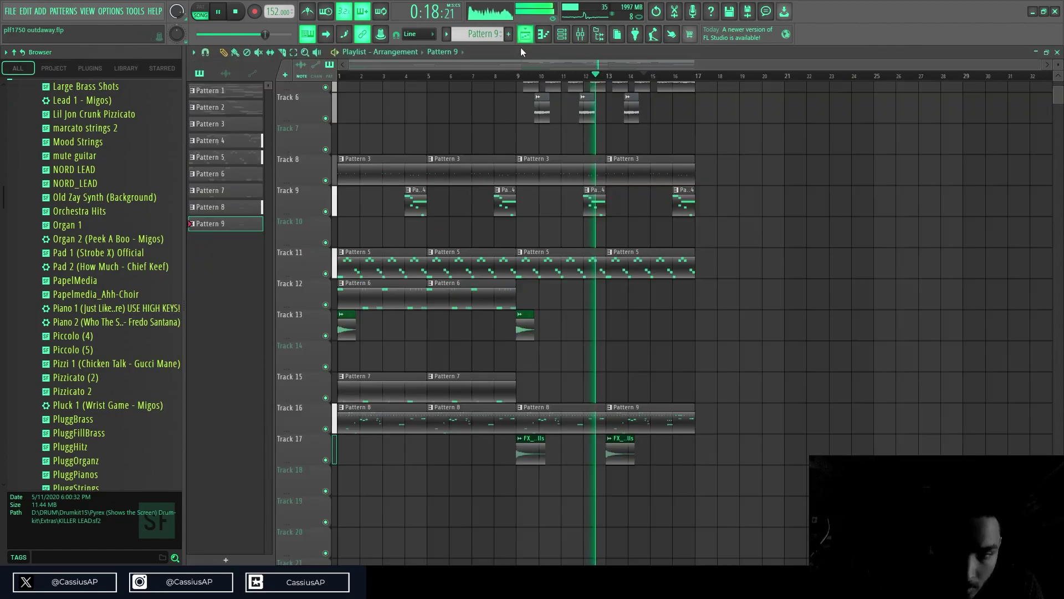
left_click_drag(661, 476, 498, 470)
left_click_drag(684, 456, 574, 448)
left_click(563, 471, "ctrl")
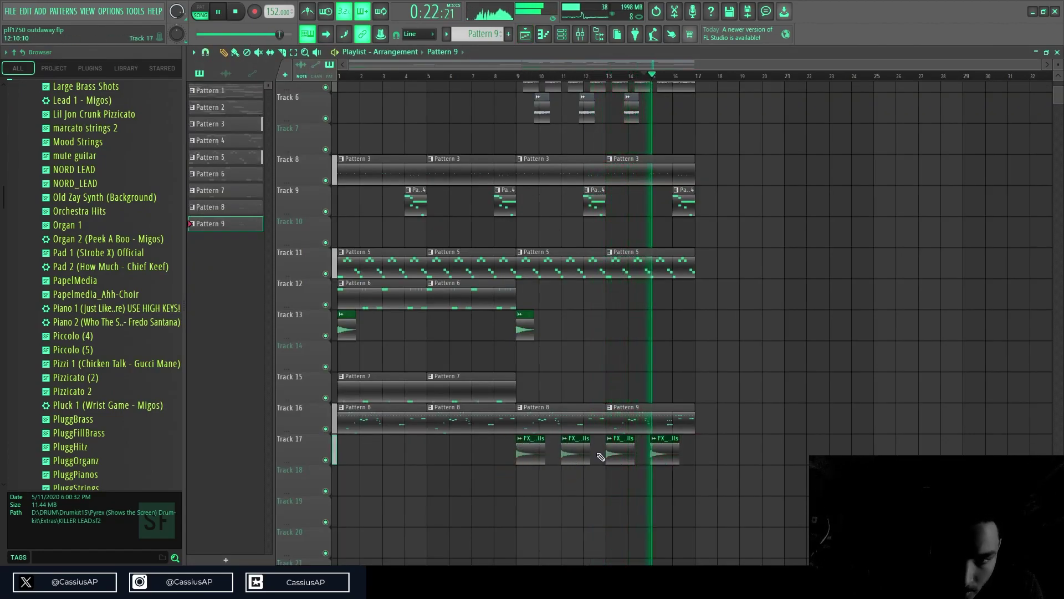
- Make the Track 17 clips at bars 11 and 15 a separate variant of FX_TubularBells with the gain at -3.0 dB
left_click(546, 452)
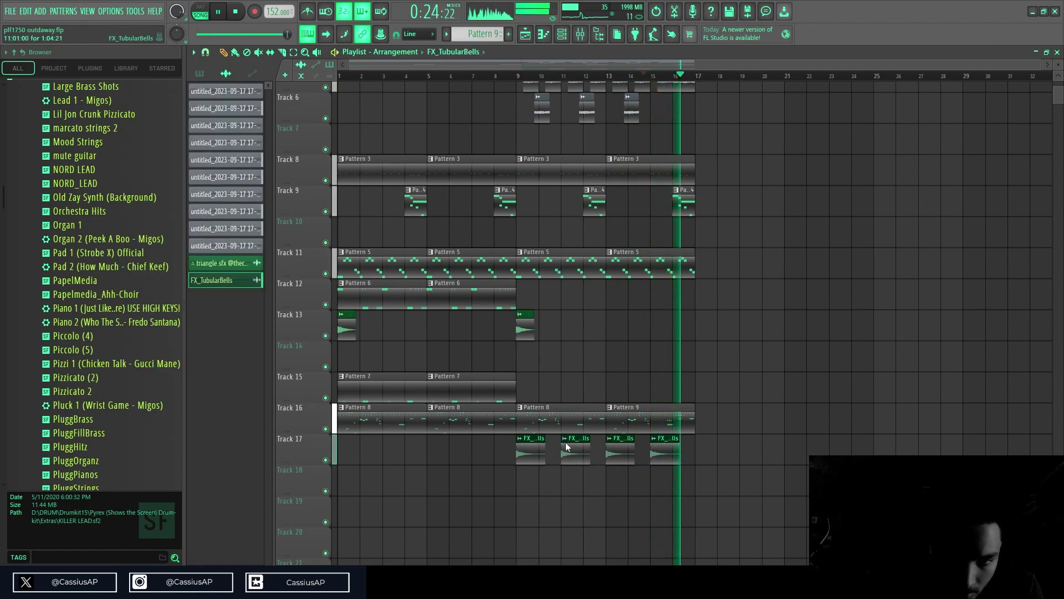
left_click_drag(576, 462, 667, 448)
right_click(657, 454)
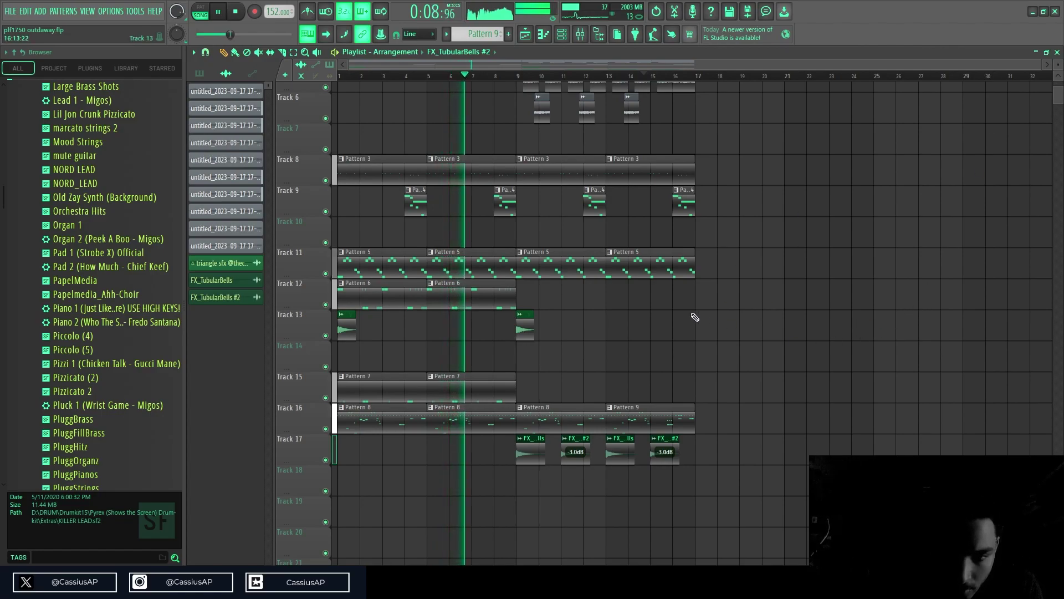
scroll(464, 341, "up", 4)
scroll(566, 331, "down", 4)
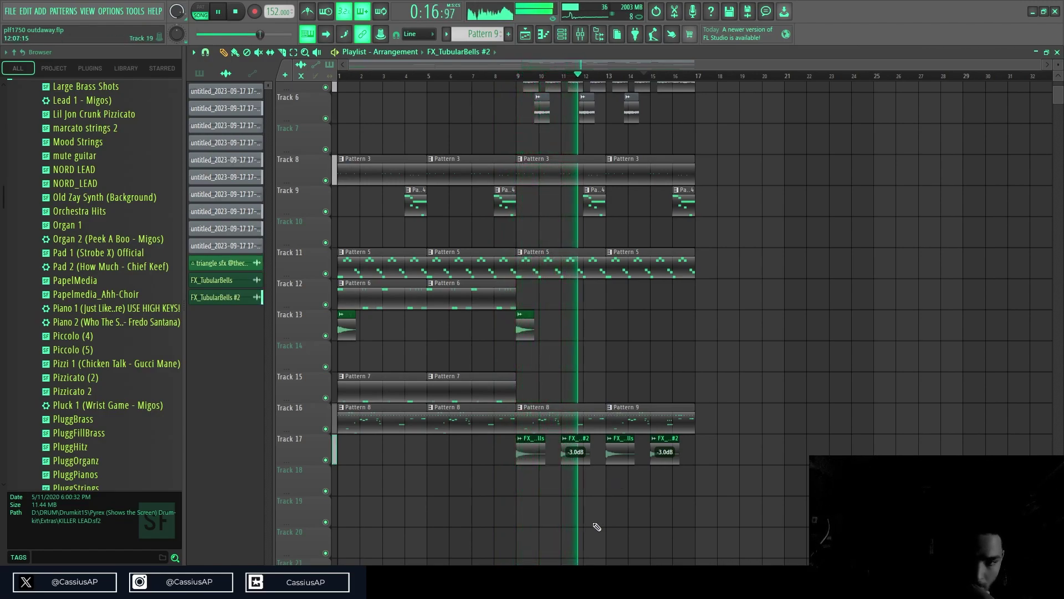
- Lower the gain of the Track 17 clips at bars 11 and 15 to about -5.1 dB
left_click_drag(575, 464, 575, 470)
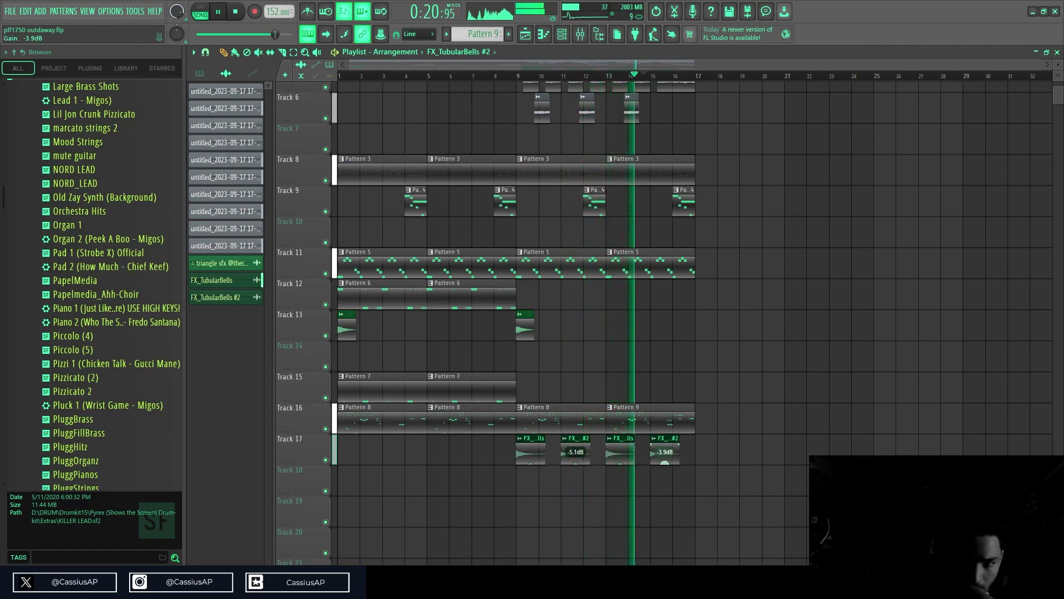
left_click_drag(668, 464, 668, 471)
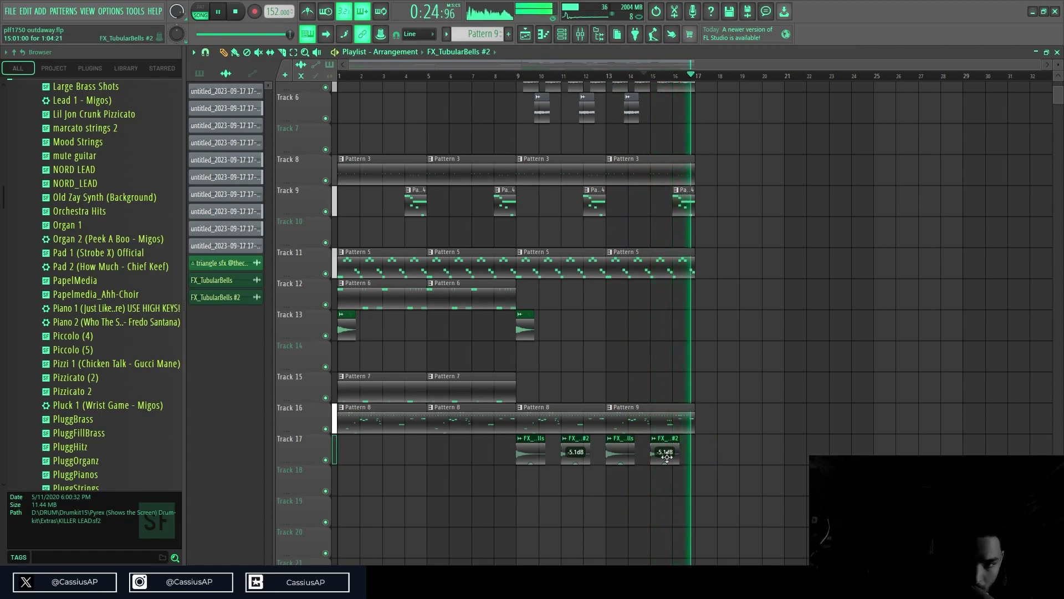
left_click_drag(575, 462, 576, 467)
- Look through the drum kit's remaining Extras and snare samples, and collapse the browser folders
scroll(752, 389, "up", 3)
scroll(752, 389, "up", 2)
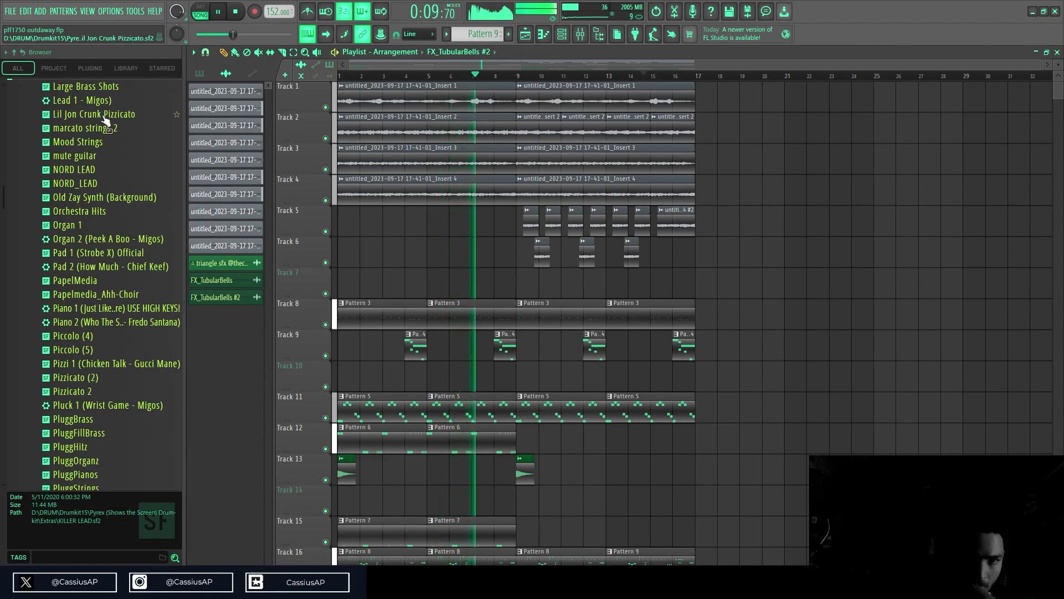
scroll(102, 438, "down", 20)
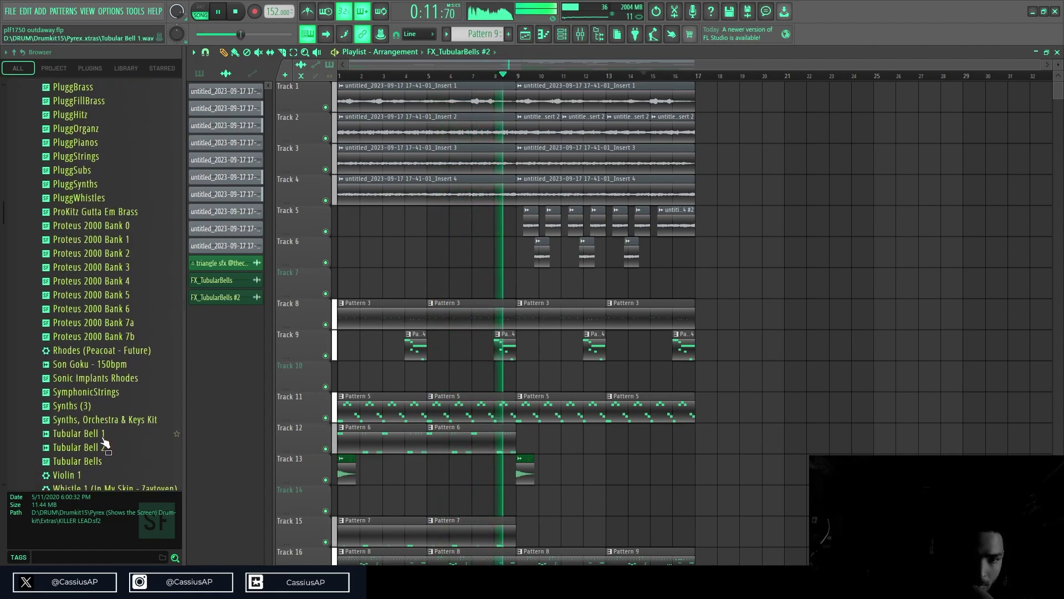
scroll(103, 438, "down", 20)
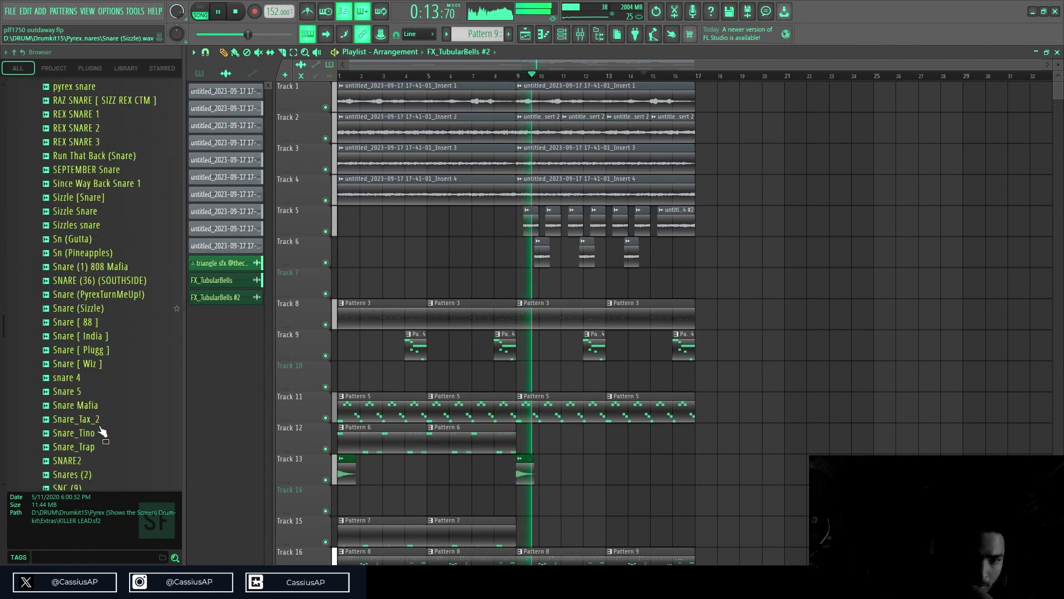
left_click(14, 51)
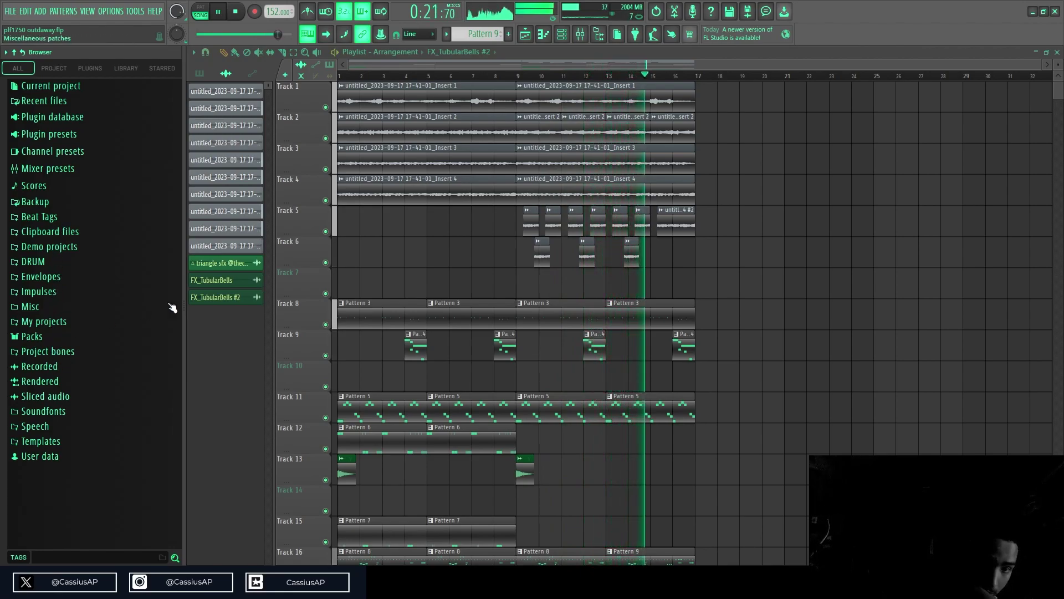
scroll(589, 360, "down", 5)
left_click_drag(725, 466, 74, 36)
key("ctrl+b")
key("ctrl+b")
scroll(404, 233, "down", 3)
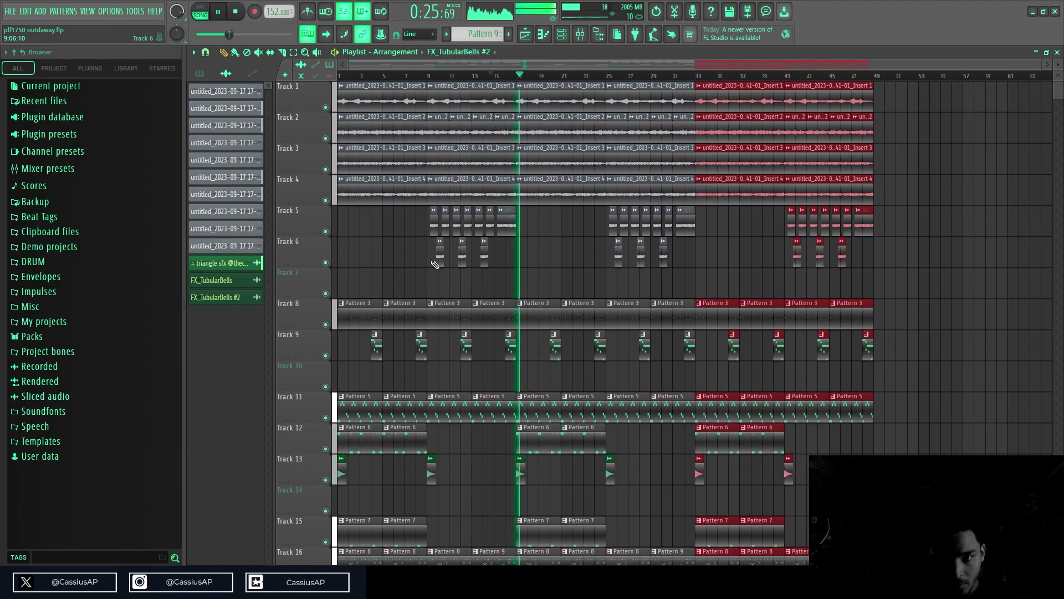
scroll(486, 299, "down", 4)
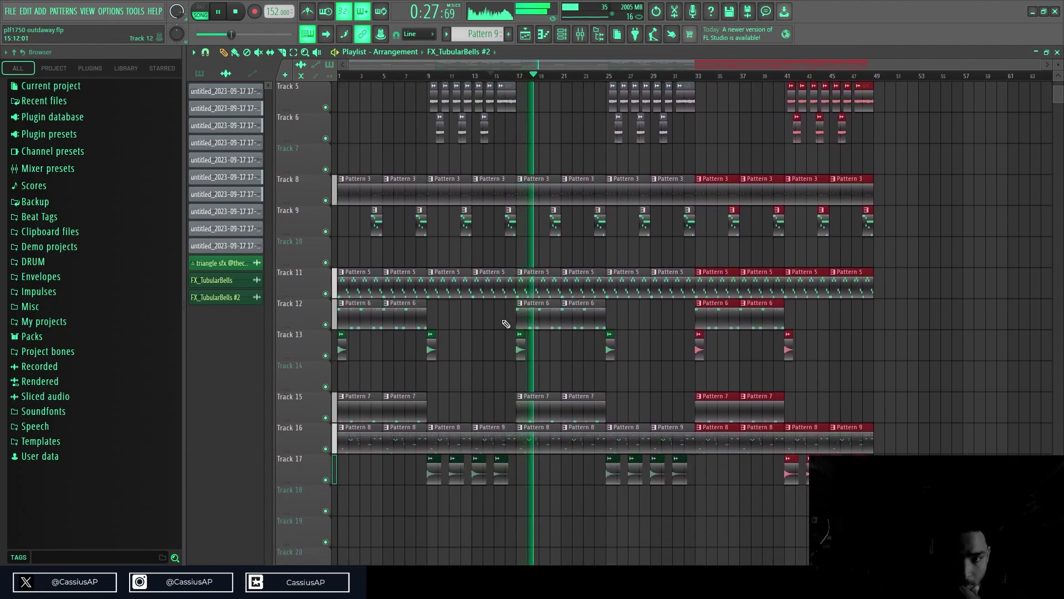
left_click_drag(909, 510, 544, 34)
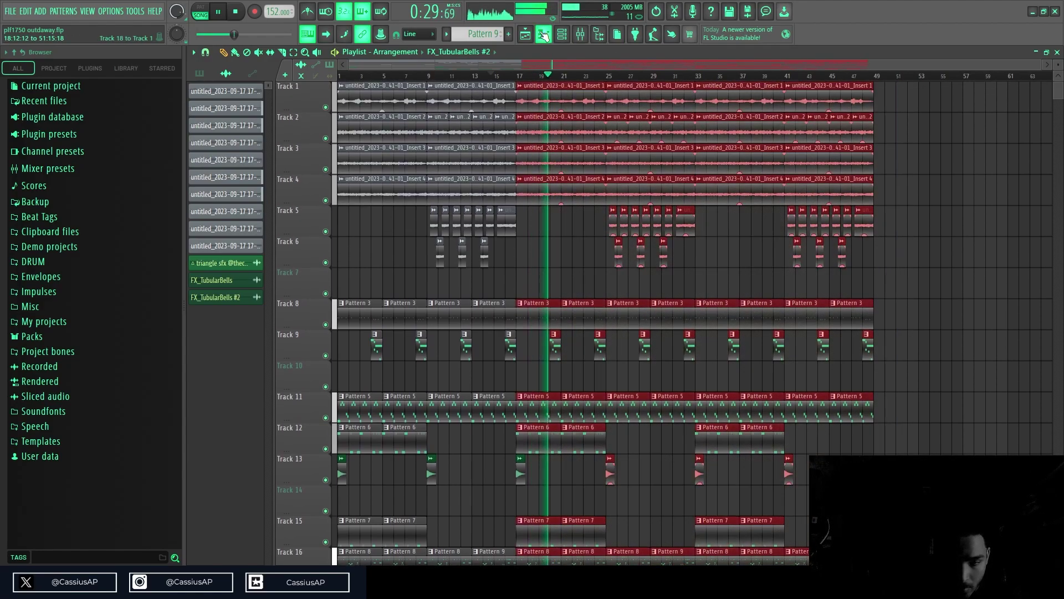
key("Delete")
scroll(509, 389, "up", 5)
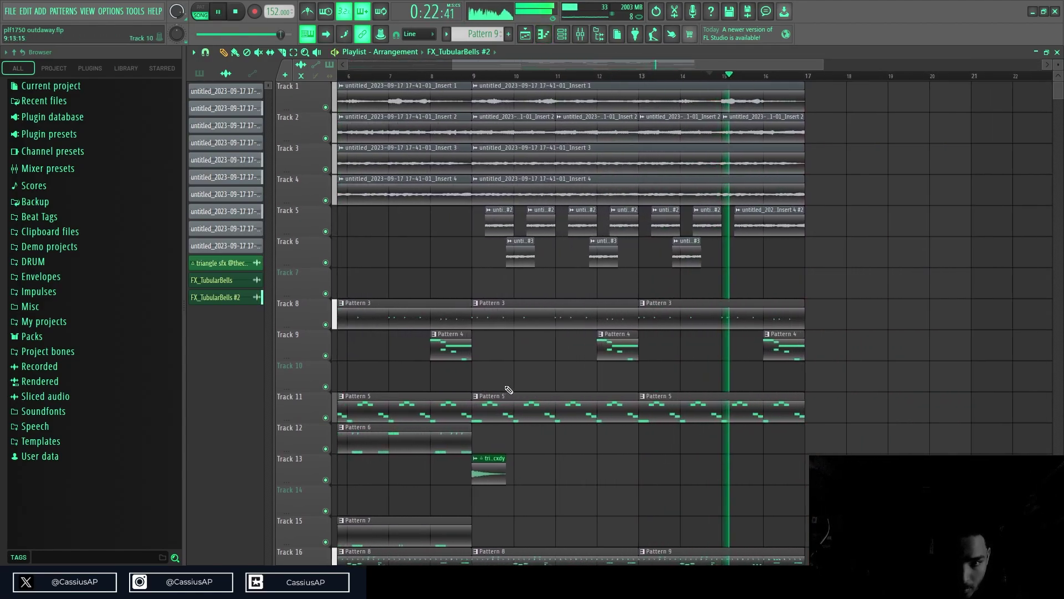
scroll(509, 390, "down", 4)
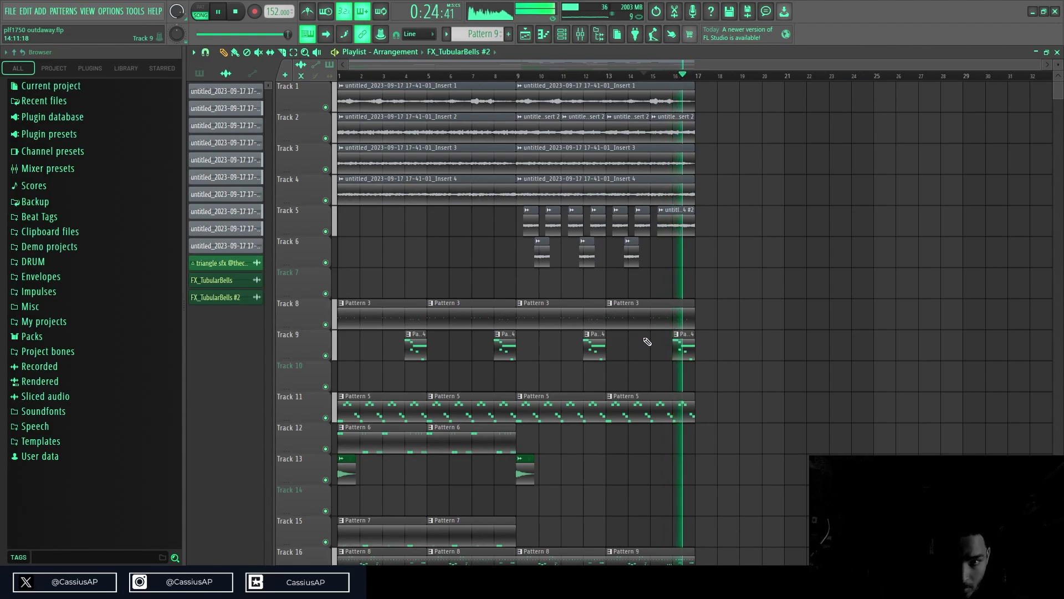
- Duplicate the whole 16-bar arrangement once from bar 17 and move playback to bar 31
scroll(643, 342, "down", 1)
scroll(666, 352, "down", 5)
left_click_drag(746, 439, 1, 2)
key("ctrl+b")
scroll(561, 351, "down", 3)
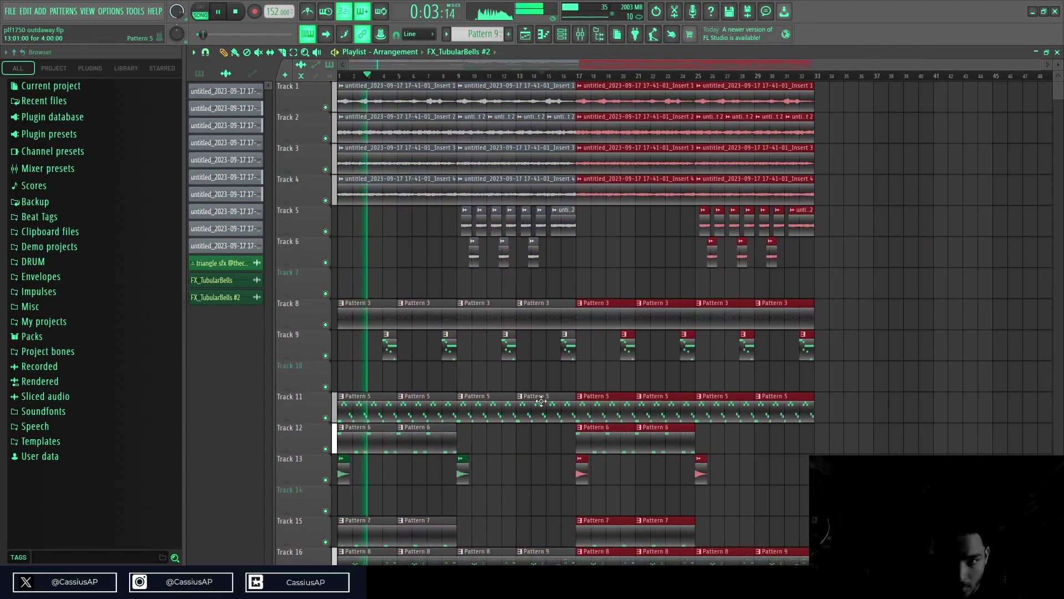
scroll(542, 400, "down", 2)
left_click(788, 77)
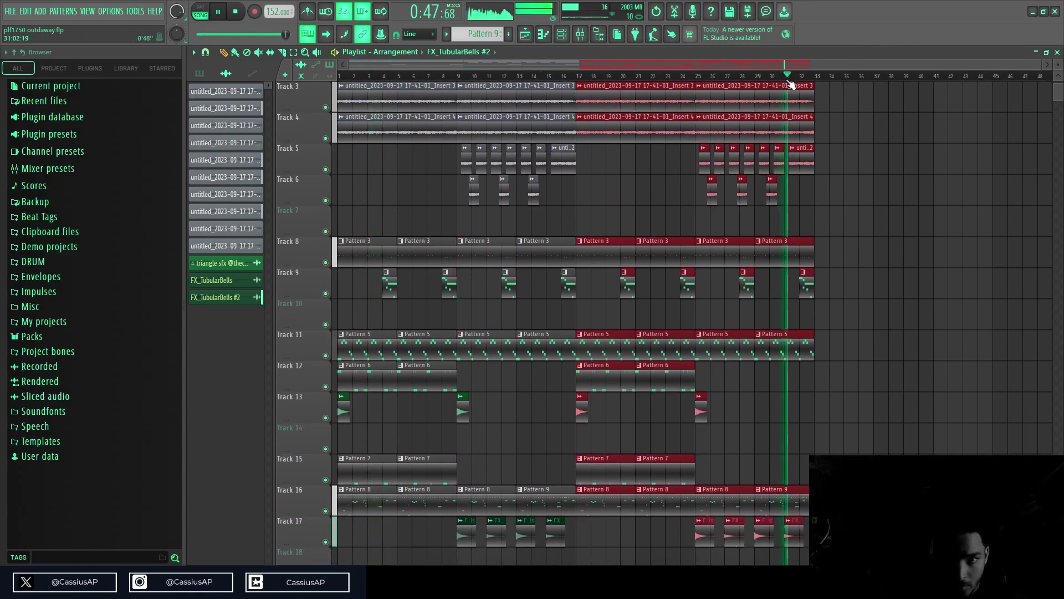
- Duplicate the last eight bars of Tracks 1 to 4 to bar 33 and delete the copy on Track 1
scroll(830, 392, "down", 2)
left_click_drag(820, 438, 724, 441)
scroll(810, 372, "up", 4)
key("space")
left_click_drag(803, 200, 723, 78)
key("ctrl+b")
right_click(842, 102)
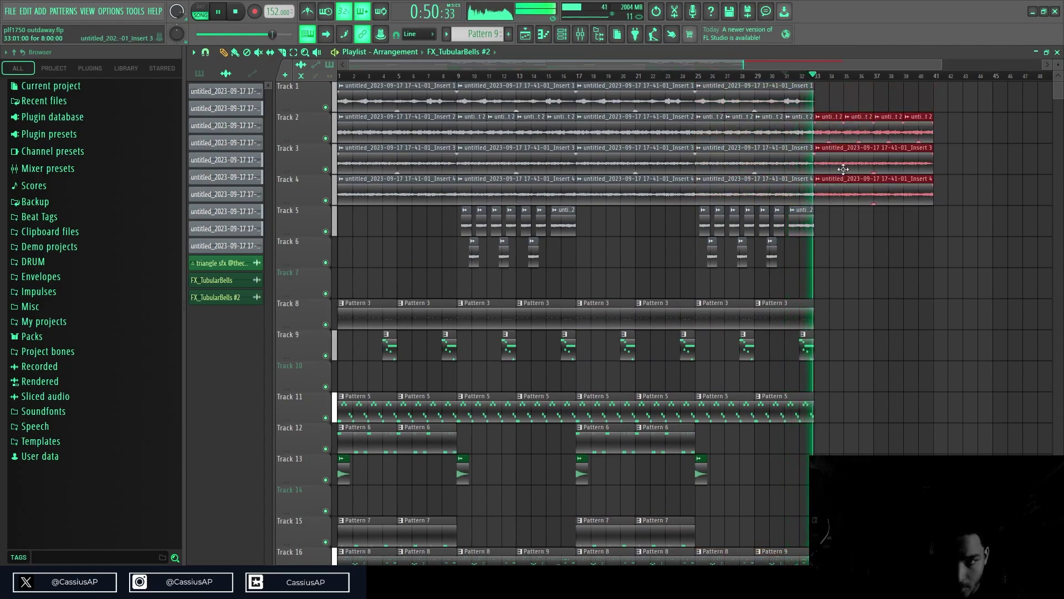
- Try extending Track 11 from bar 33 with copies of its last two Pattern 5 clips
scroll(851, 221, "down", 2)
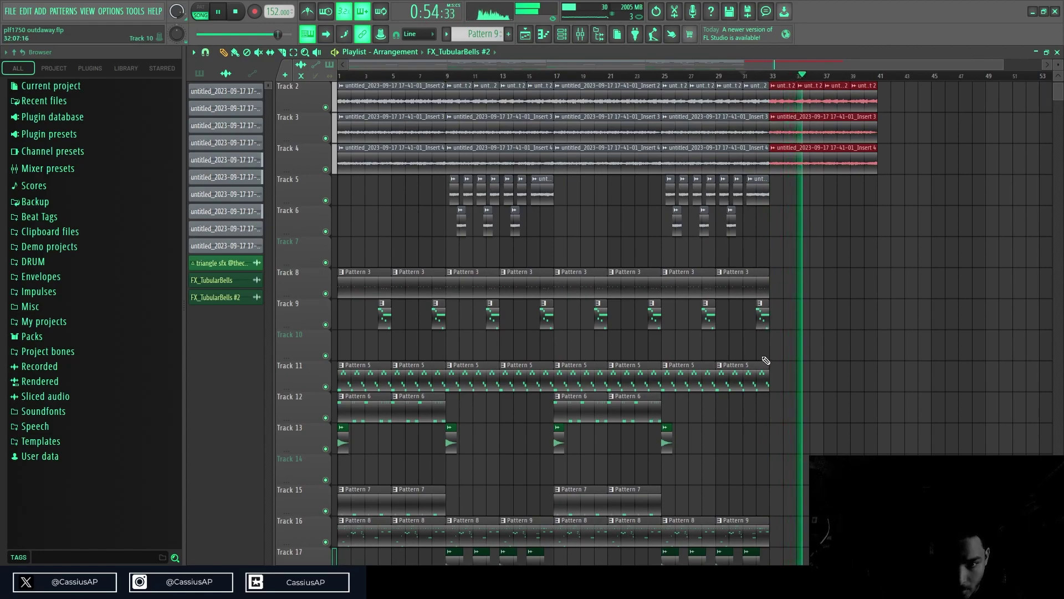
left_click_drag(766, 359, 715, 383)
key("ctrl+b")
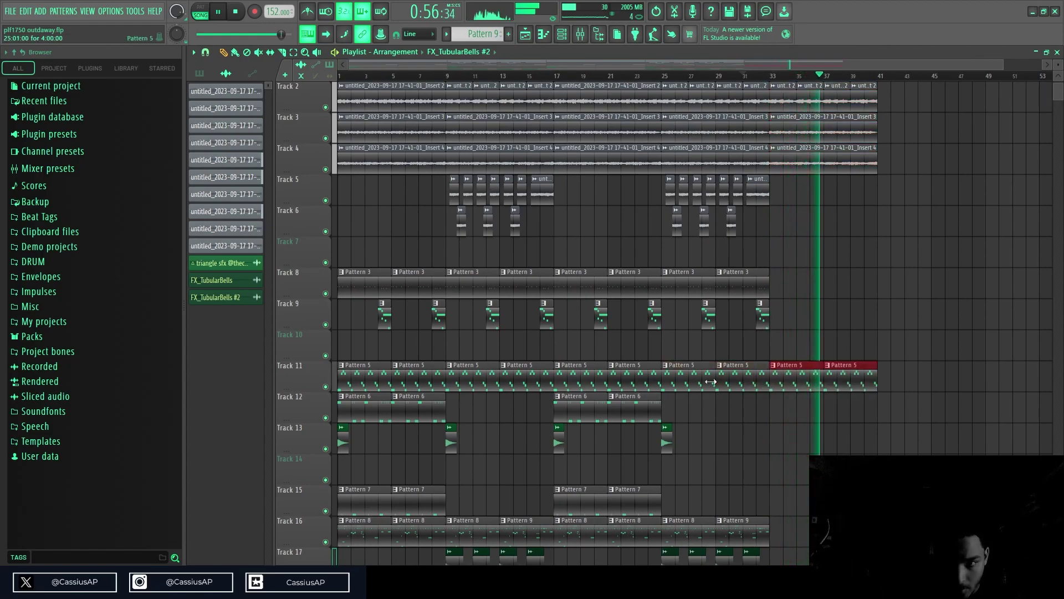
right_click(792, 382)
right_click(859, 380)
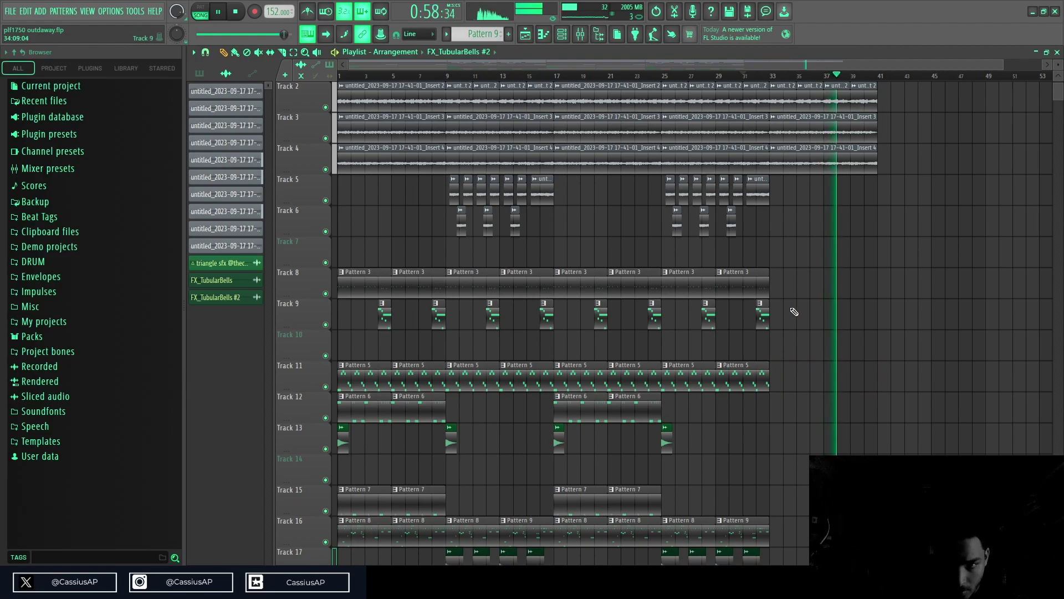
- Try repeating the chopped audio clips of Tracks 5 and 6 from bar 33
left_click_drag(772, 175, 637, 235)
key("ctrl+b")
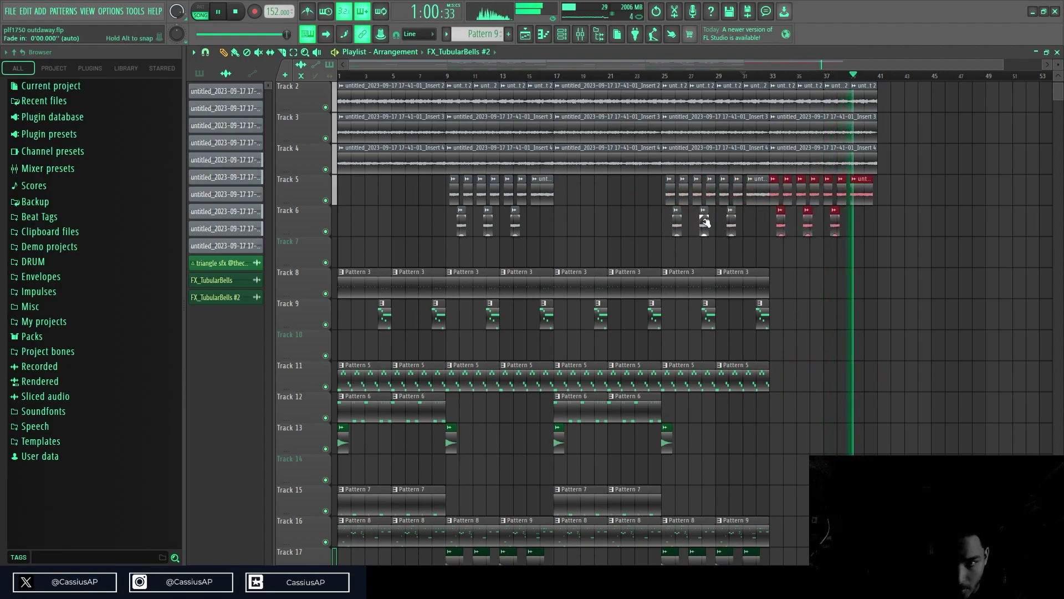
right_click(779, 199)
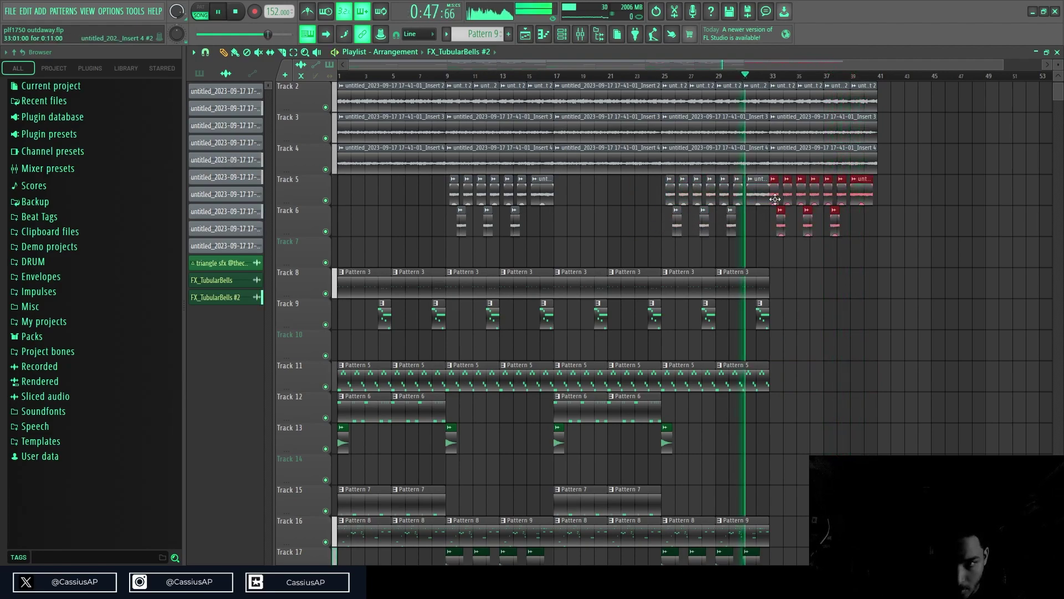
scroll(798, 298, "down", 3)
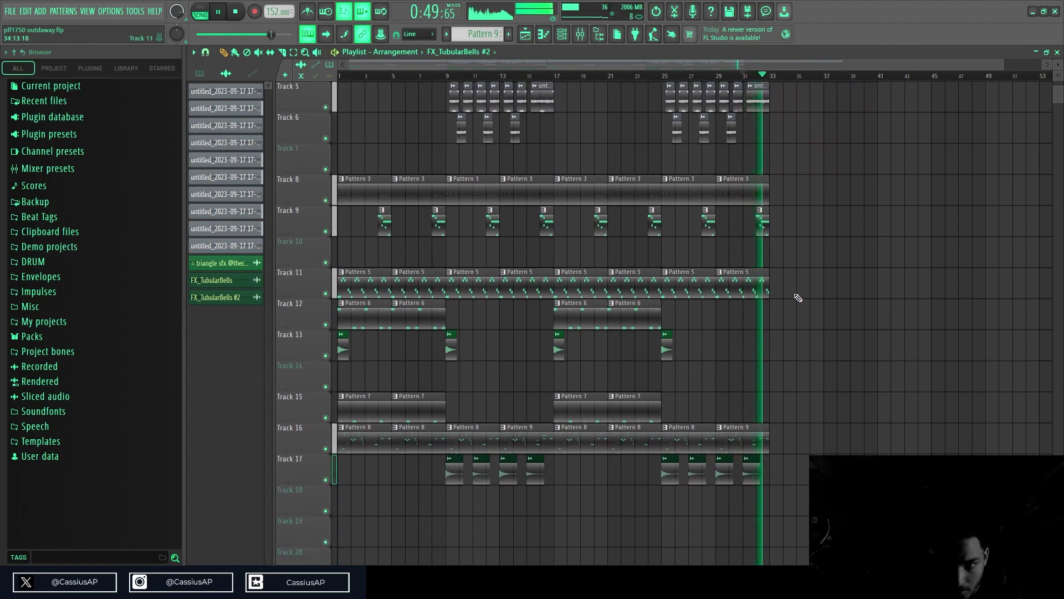
- Delete Track 2's clips from bar 33 onward and duplicate Track 1's last eight-bar clip to bar 33
scroll(798, 304, "up", 4)
key("space")
key("space")
right_click(802, 137)
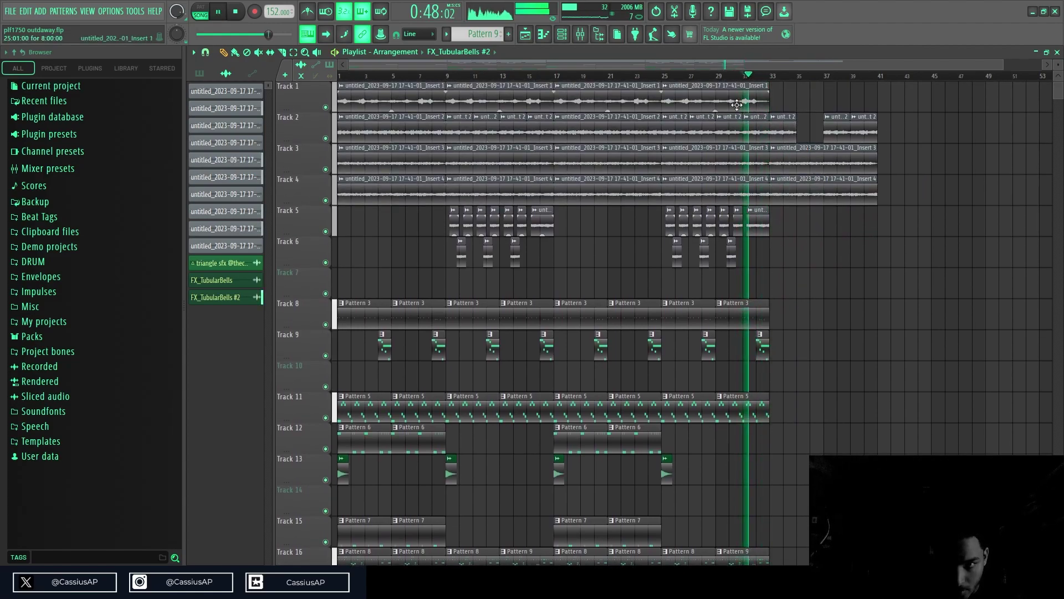
left_click_drag(800, 97, 737, 106)
key("ctrl+b")
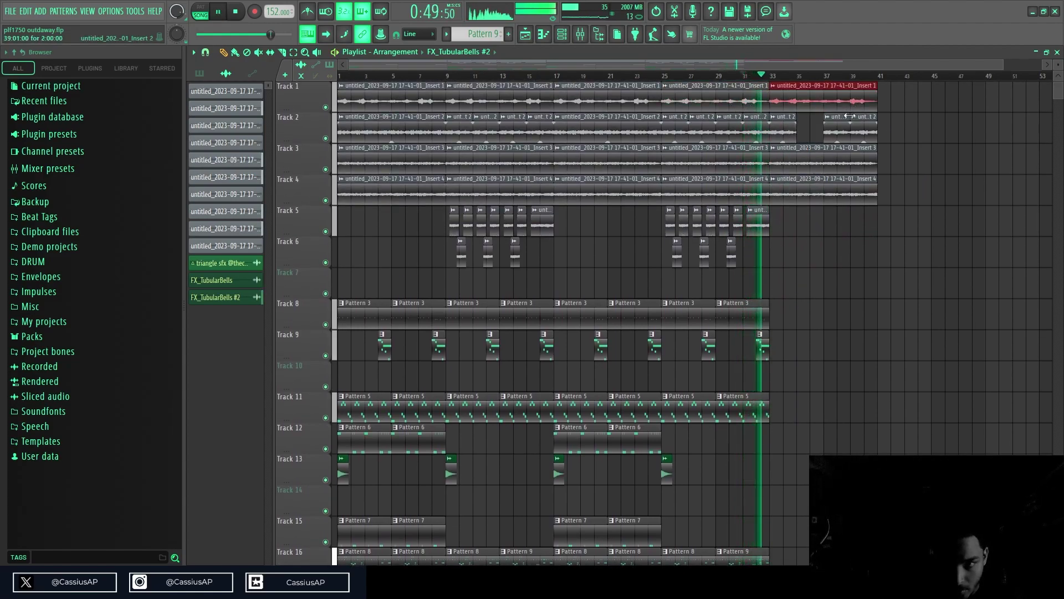
right_click(790, 125)
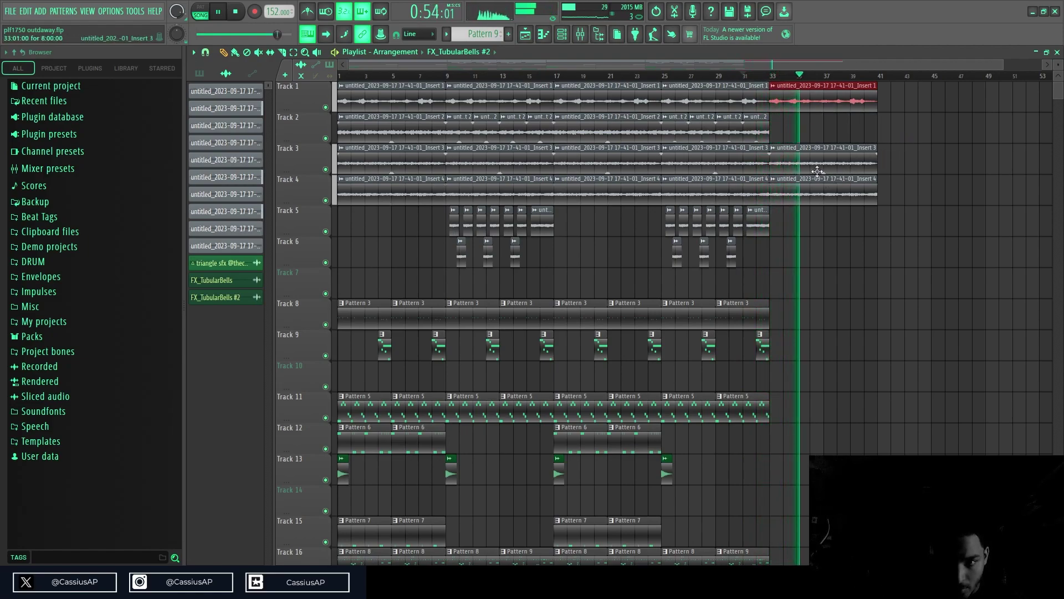
- Delete Track 4's clip at bar 33, keeping Track 3's clip there
scroll(817, 275, "down", 3)
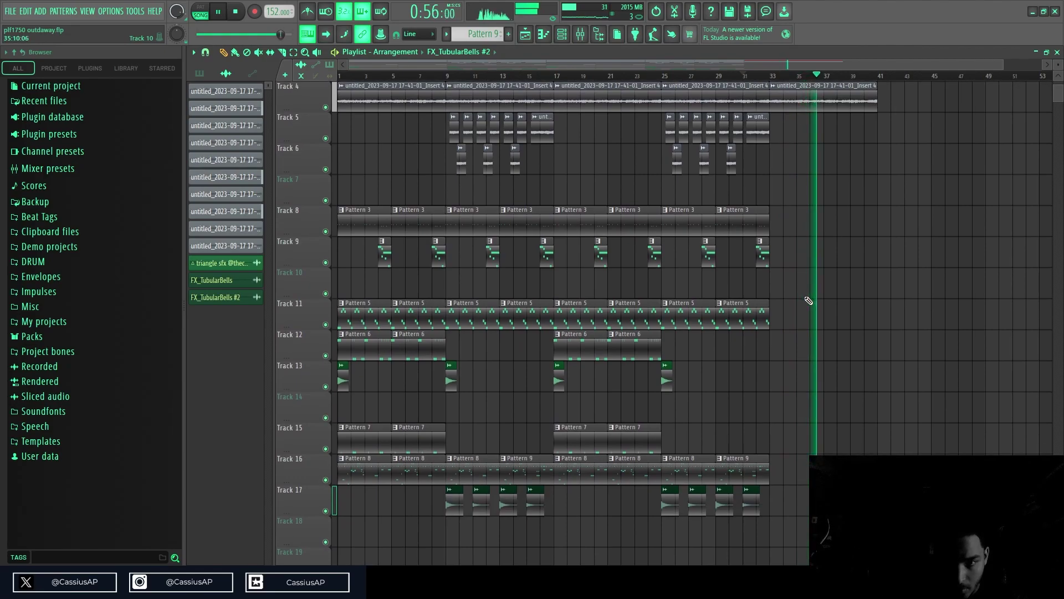
scroll(809, 301, "up", 3)
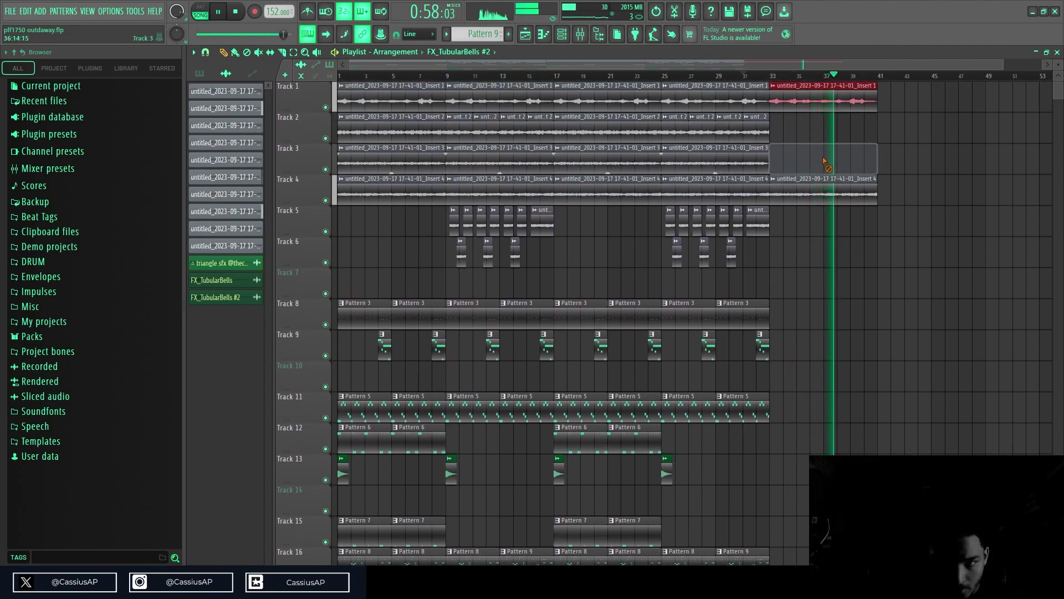
right_click(820, 194)
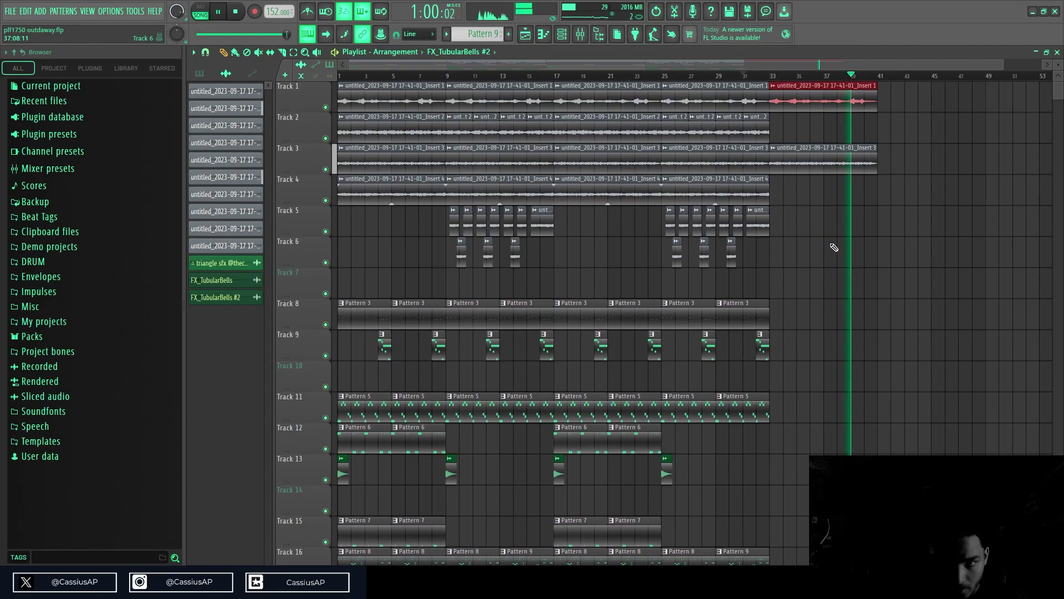
- Move Track 11's last two Pattern 5 clips from bar 25 so that they start at bar 33
scroll(798, 205, "up", 3)
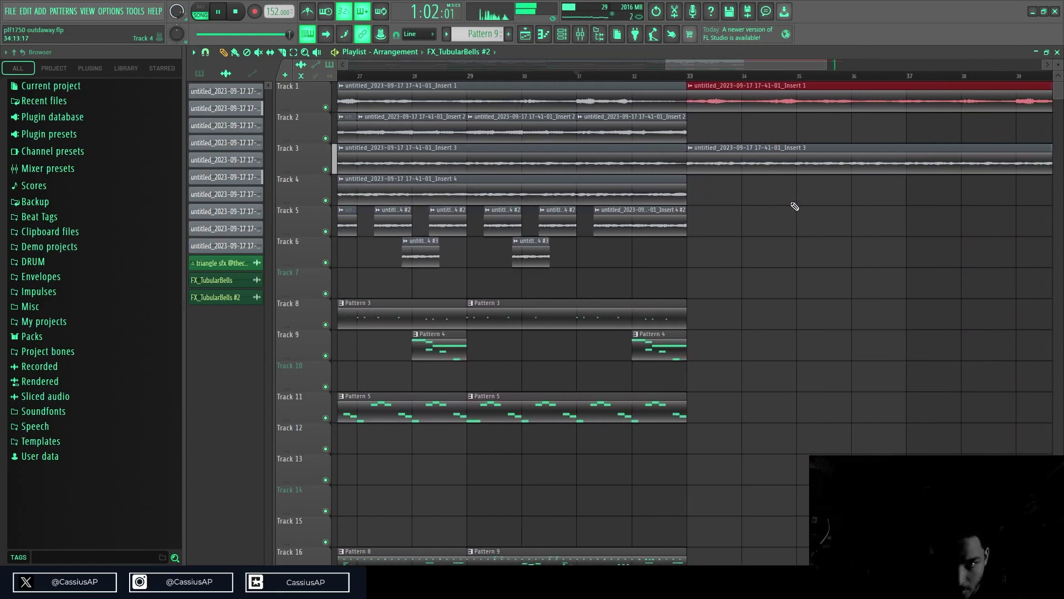
scroll(795, 206, "down", 3)
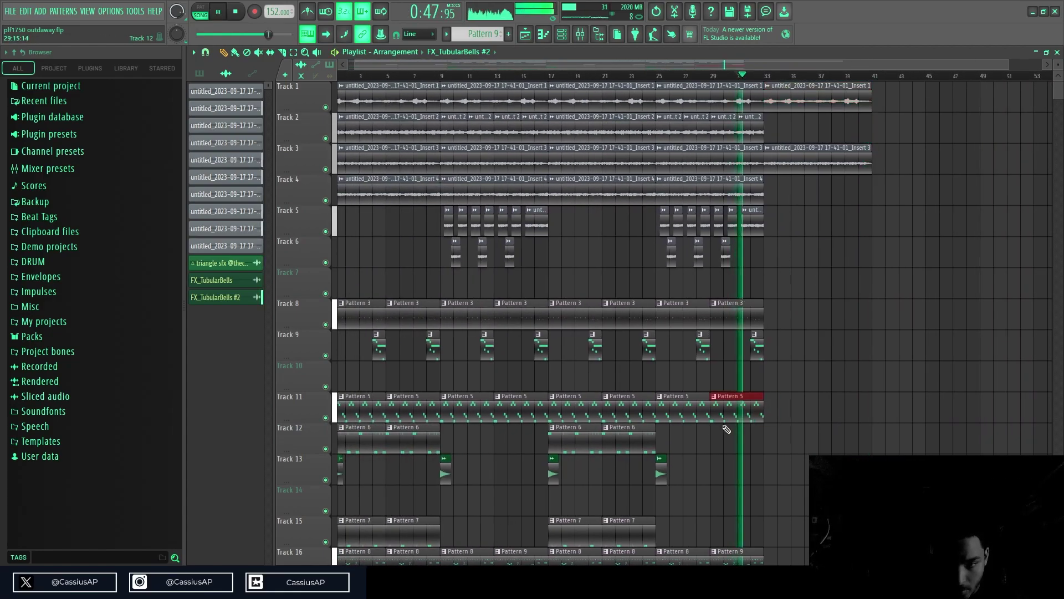
right_click(694, 410)
right_click(737, 412)
left_click_drag(661, 412, 794, 401)
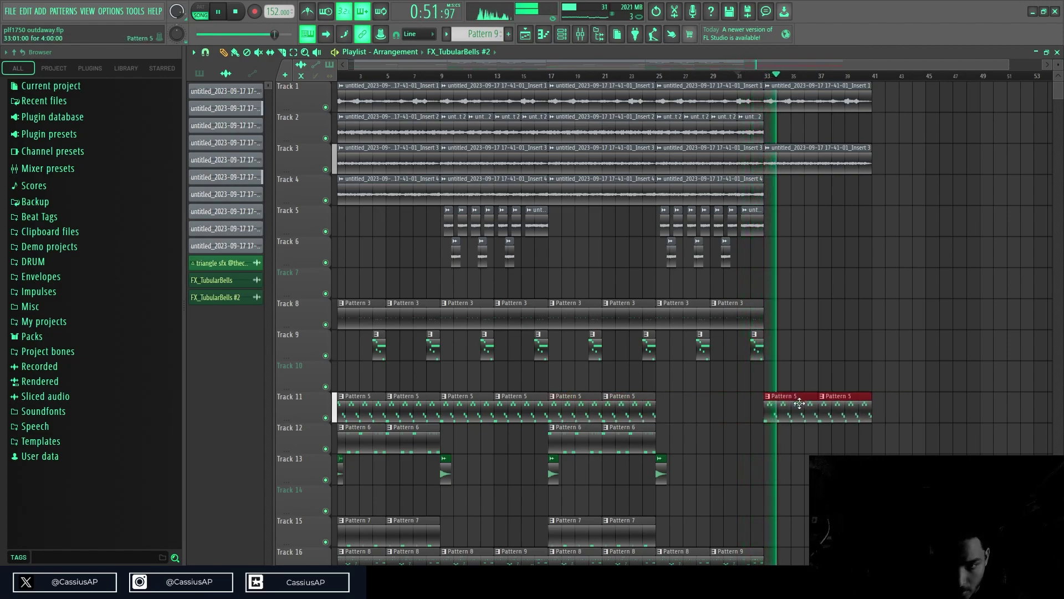
- Delete Track 11's Pattern 5 clip at bar 37, keeping the one at bar 33
right_click(794, 414)
right_click(845, 414)
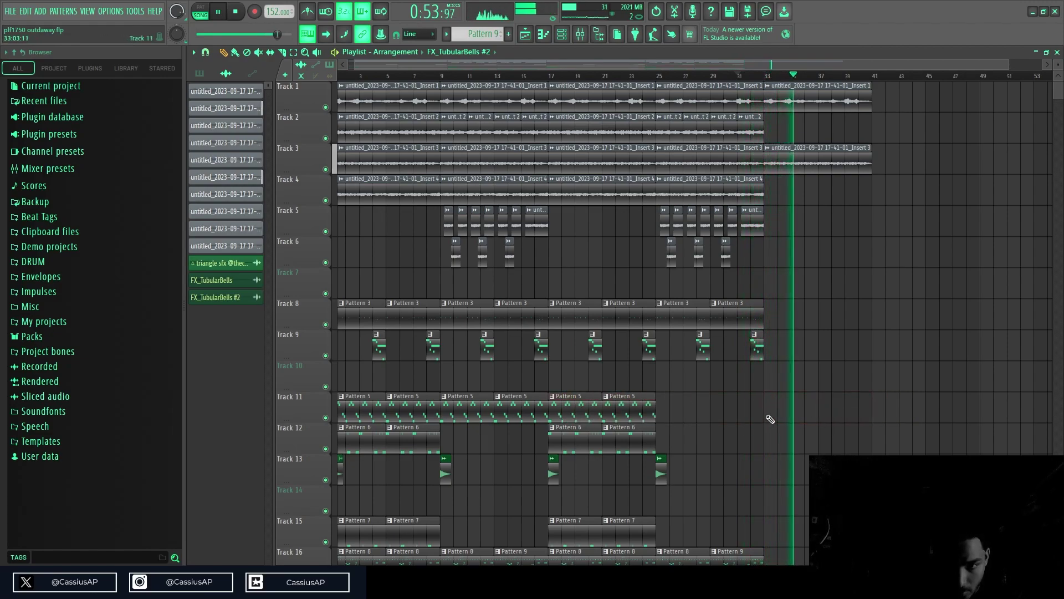
key("ctrl+z")
key("space")
right_click(843, 411)
key("space")
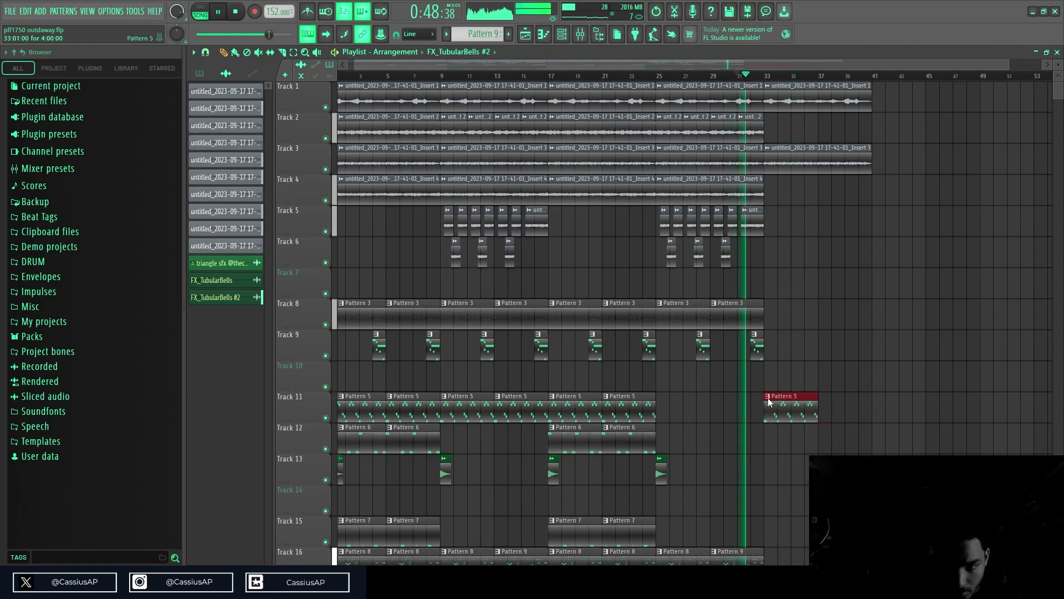
- Make Track 11's clip at bar 33 unique as Pattern 6 and open its notes in the piano roll
double_click(792, 402)
key("space")
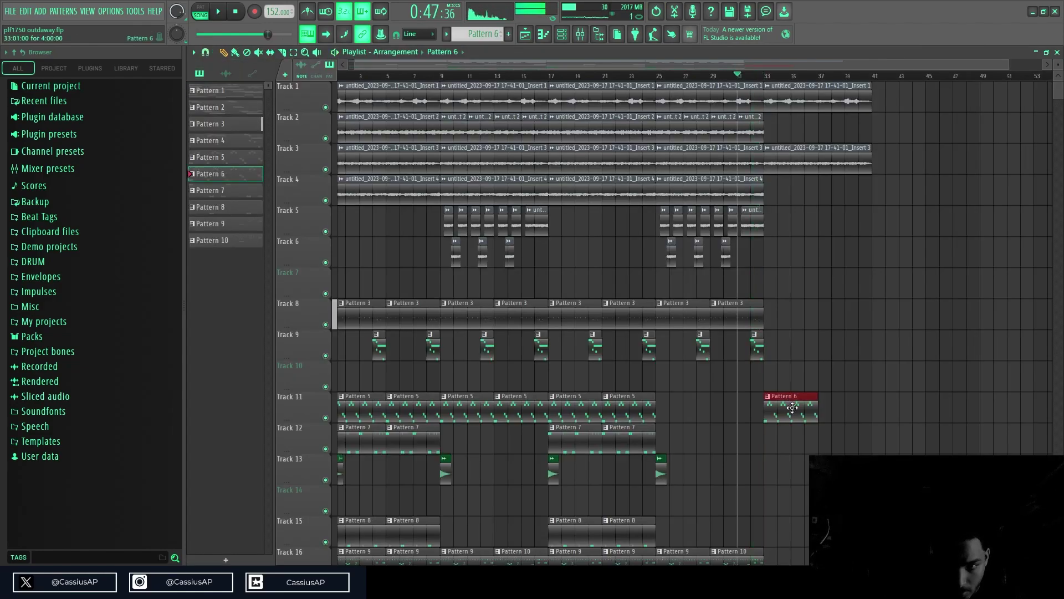
double_click(794, 408)
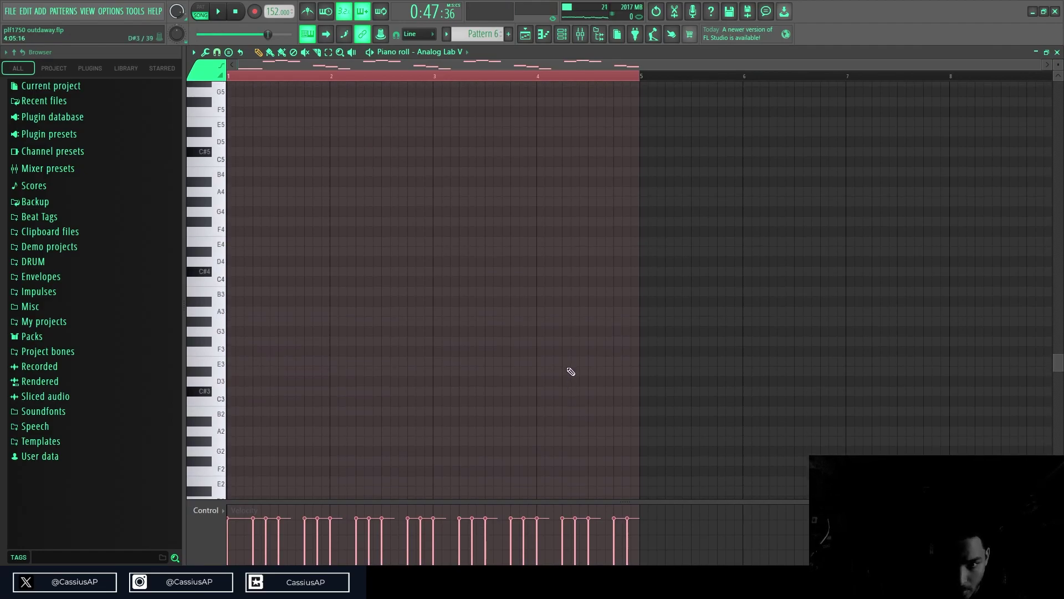
- Stretch Pattern 6's melody notes to twice their length so the phrase spans eight bars
left_click_drag(659, 275, 973, 263)
key("space")
scroll(967, 288, "up", 3)
scroll(964, 295, "down", 3)
scroll(975, 294, "up", 3)
left_click_drag(1042, 260, 1035, 266)
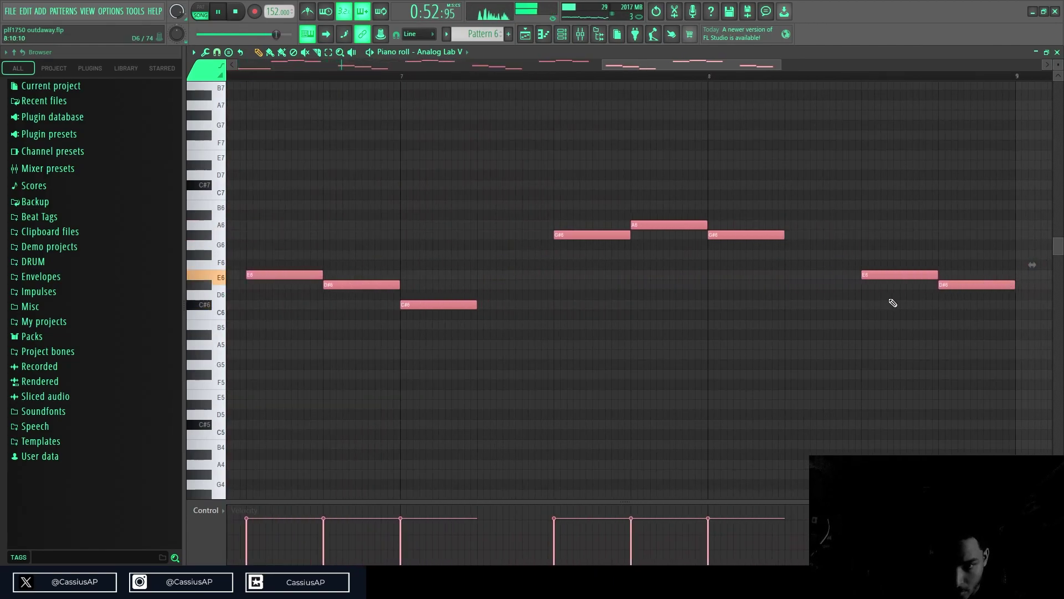
scroll(894, 303, "down", 4)
left_click_drag(871, 358, 516, 139)
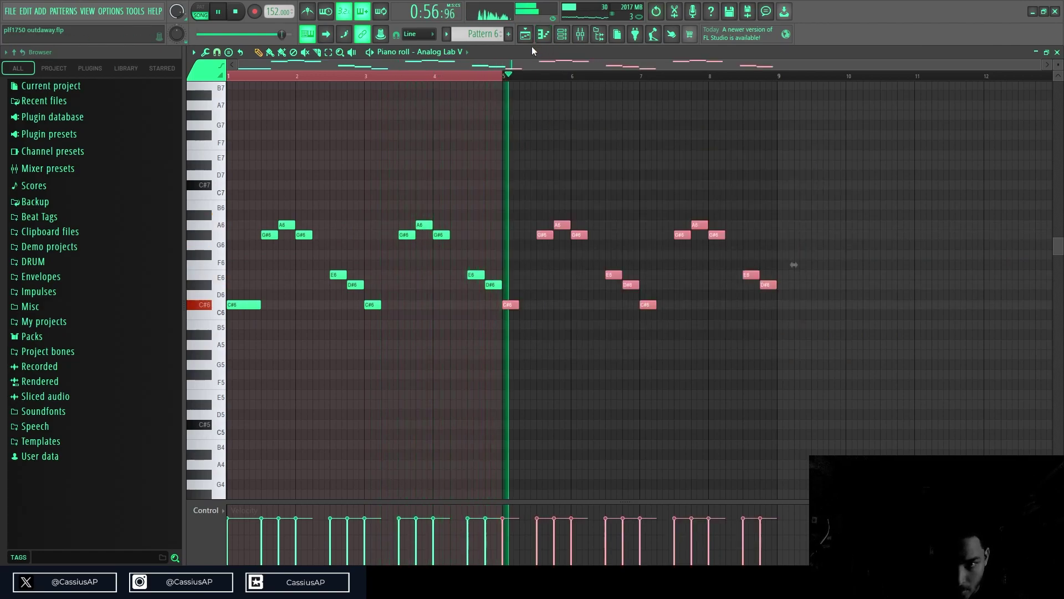
- In the Playlist, select the whole 40-bar arrangement on all tracks and duplicate it twice, at bars 41 and 81
left_click(525, 34)
scroll(862, 376, "down", 6)
left_click_drag(901, 383, 3, 2)
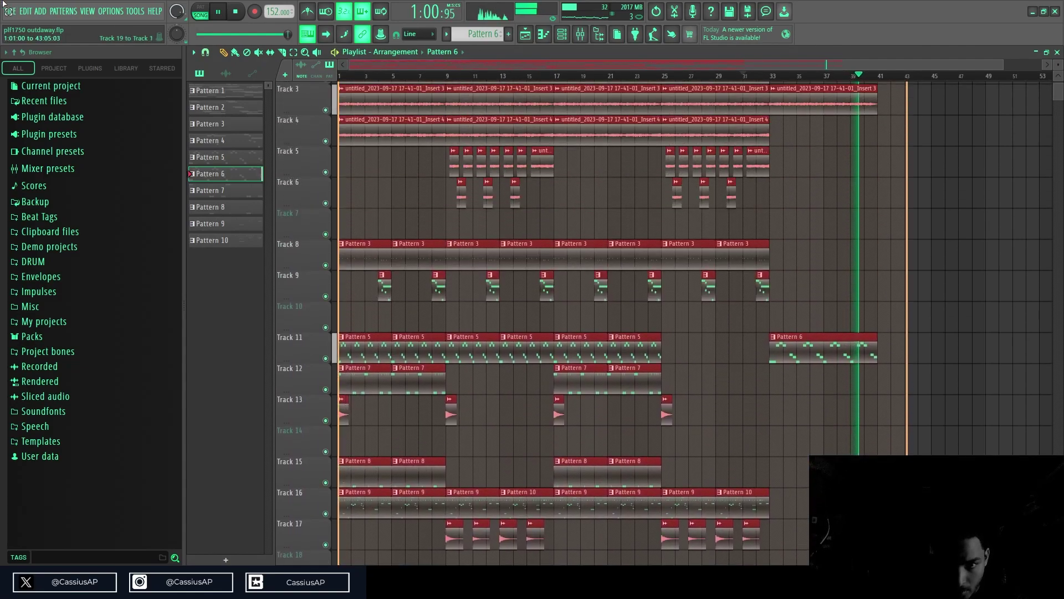
key("ctrl+b")
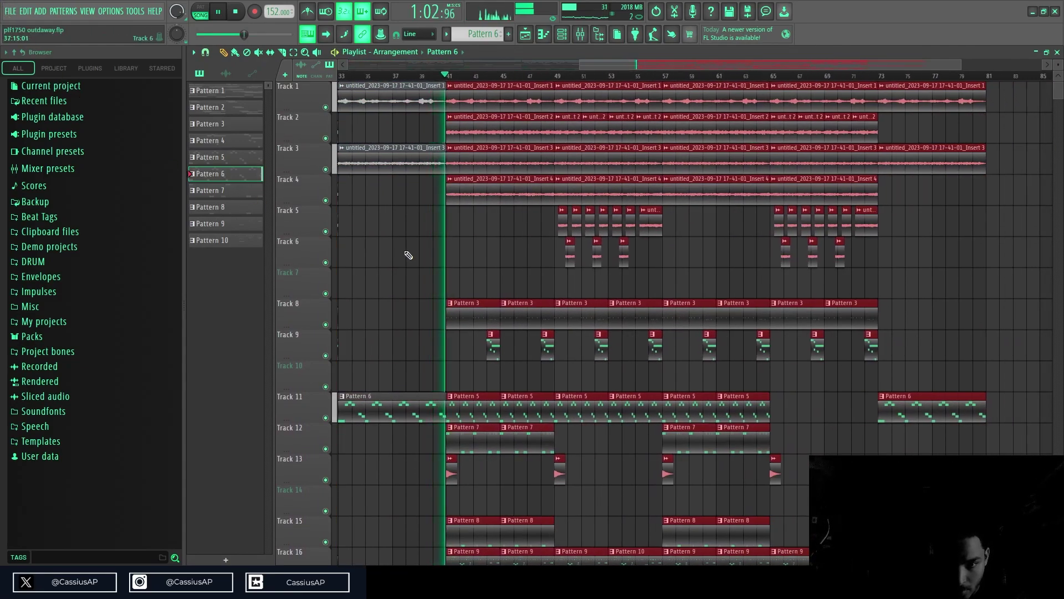
scroll(425, 266, "down", 4)
key("ctrl+b")
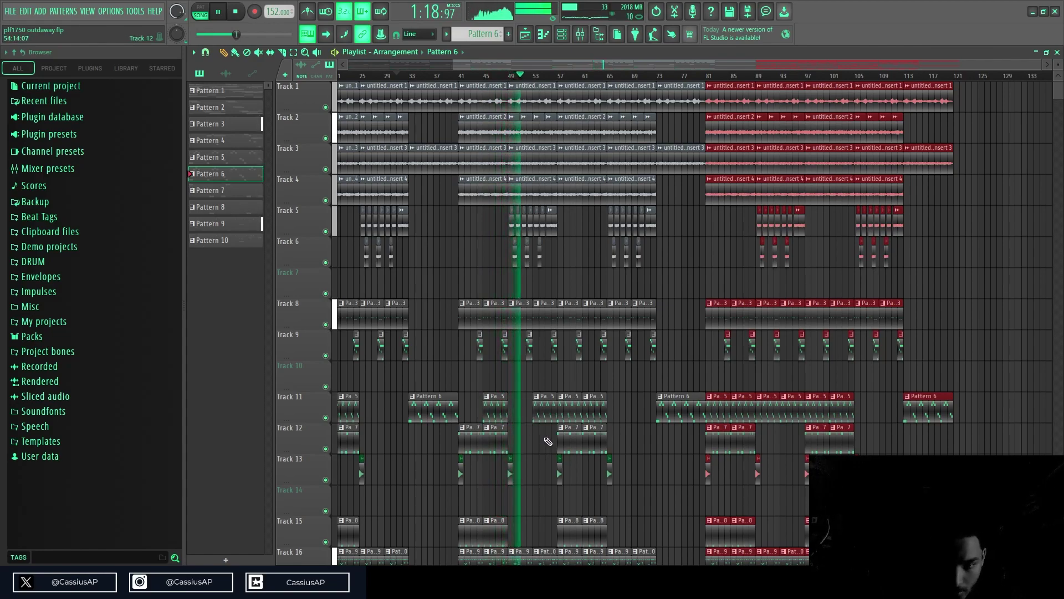
- On Track 11, remove the Pattern 5 clips at bars 1, 9, 81 and 89, place one at bar 5, and clear the selection
right_click(719, 417)
scroll(504, 451, "down", 2)
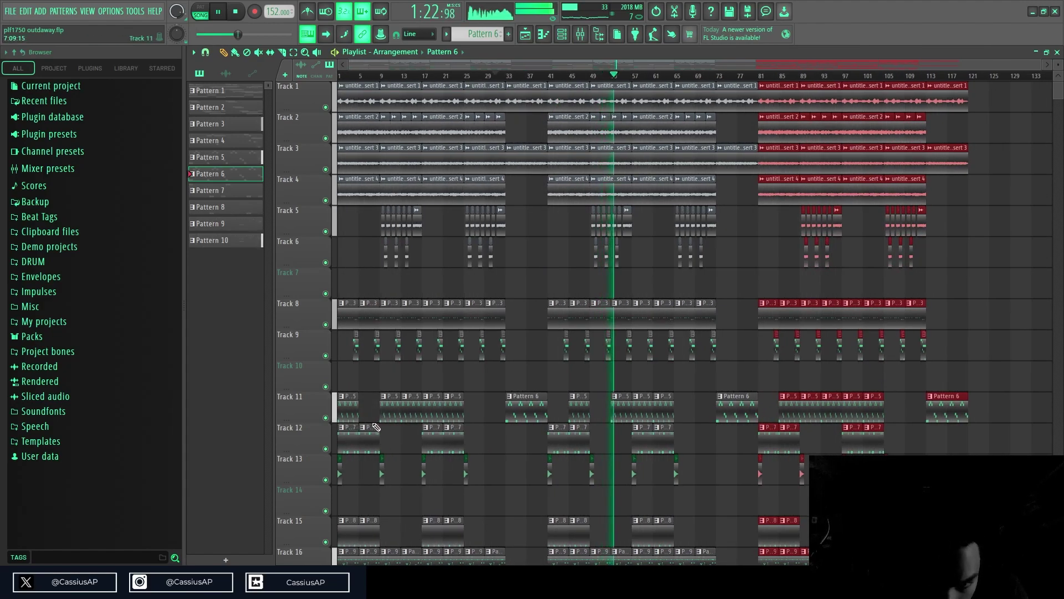
left_click(364, 415)
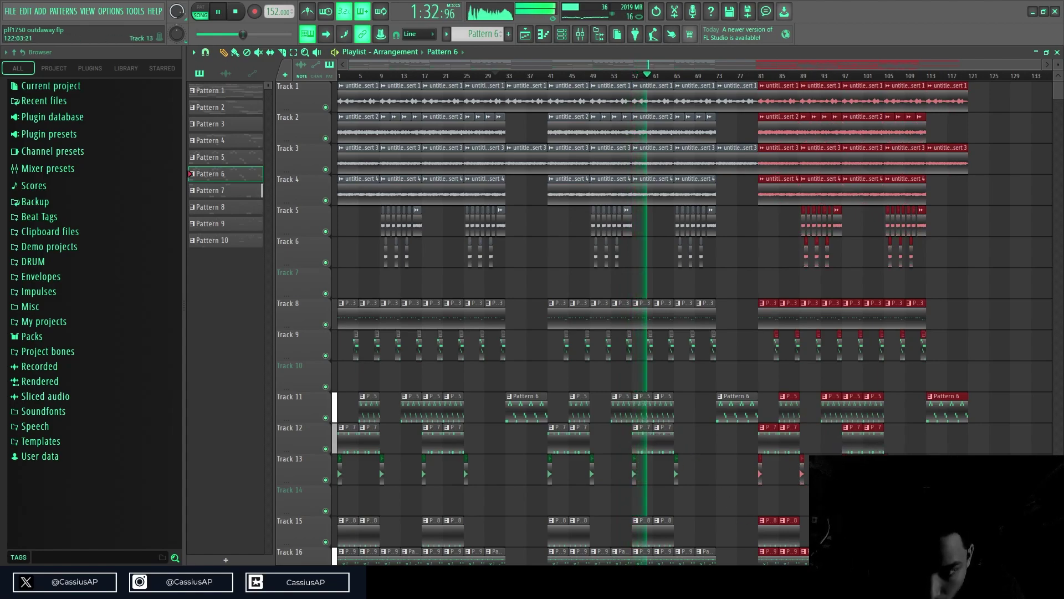
key("ctrl+d")
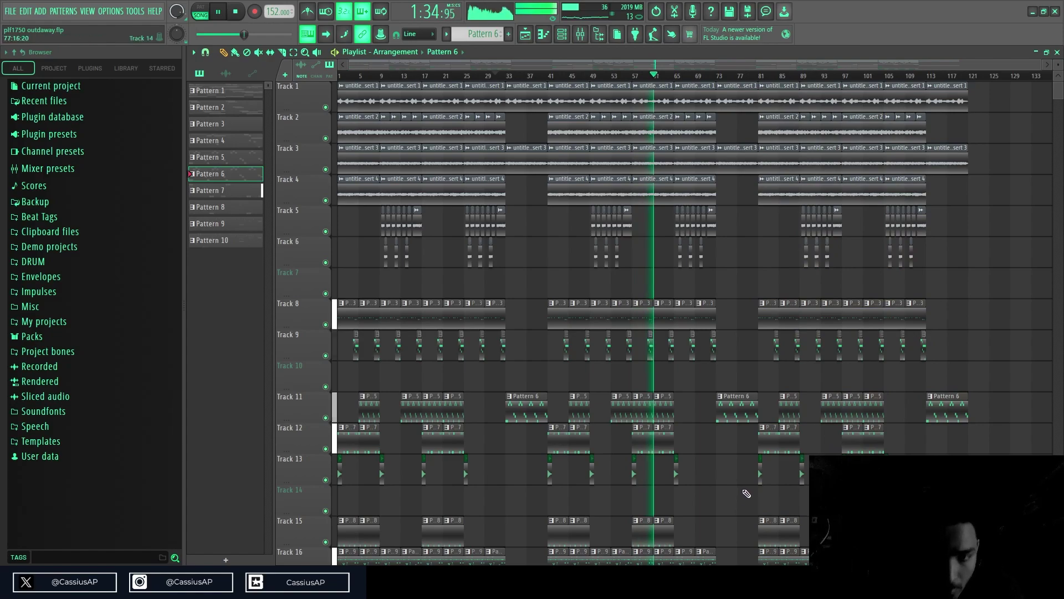
- Merge Track 16's two Pattern 9 clips at bar 57 into one eight-bar clip and open its hi-hat notes
scroll(787, 495, "down", 3)
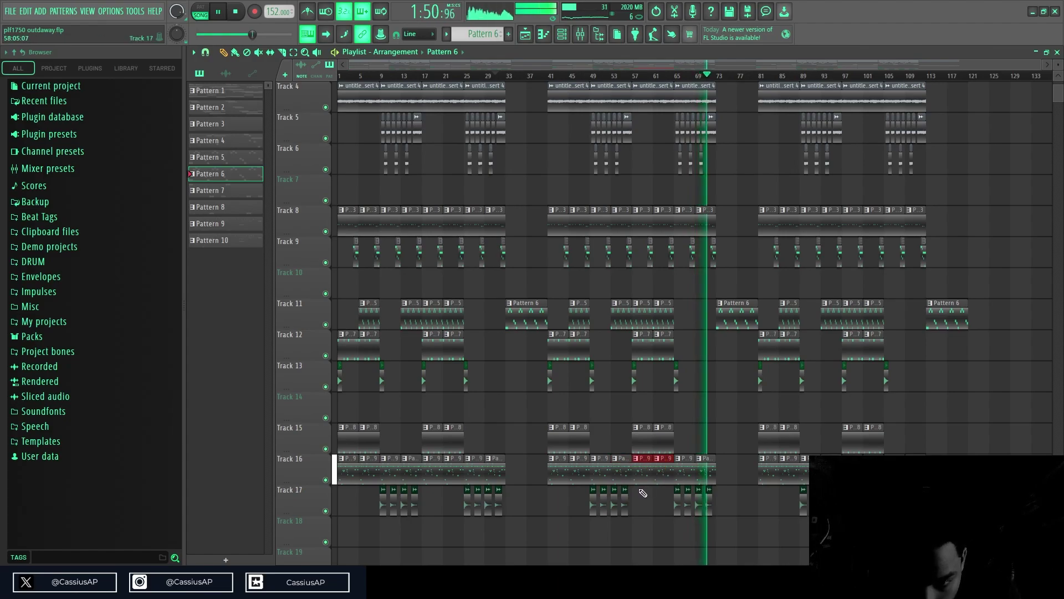
scroll(642, 492, "up", 4)
key("ctrl+g")
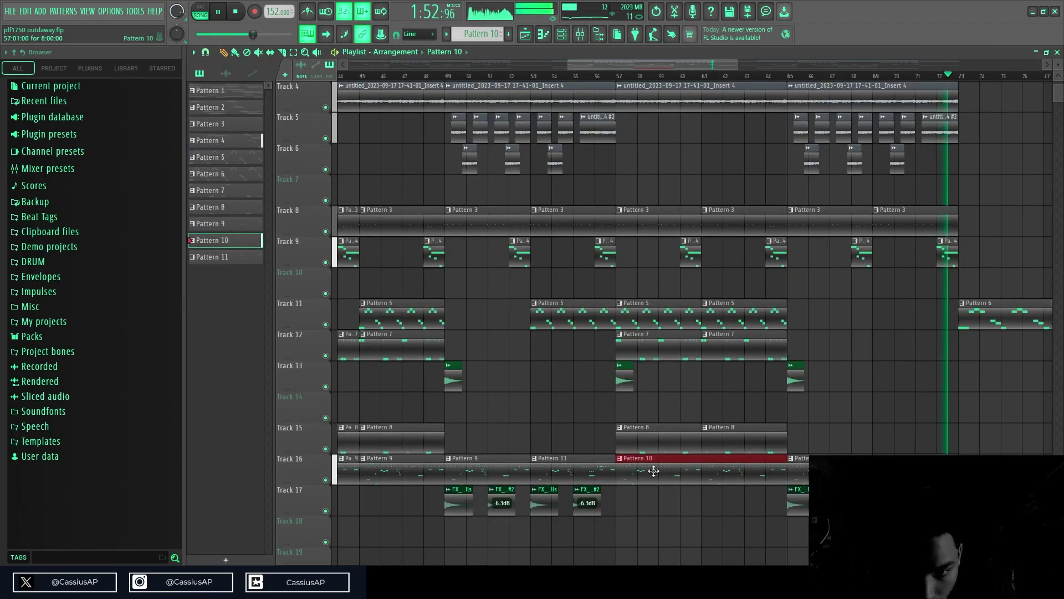
double_click(654, 472)
scroll(258, 464, "down", 5)
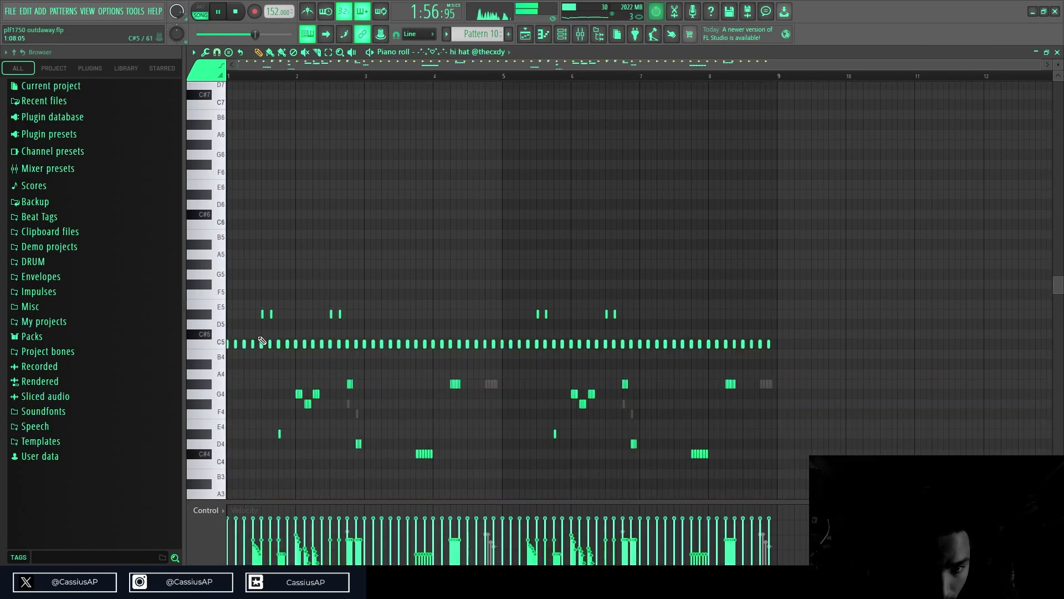
- Delete the hi-hat accent notes and rolls around the C5 row, keeping the D#3 rolls in bars 1 and 5
left_click_drag(237, 371, 234, 503)
key("Delete")
left_click_drag(212, 324, 220, 294)
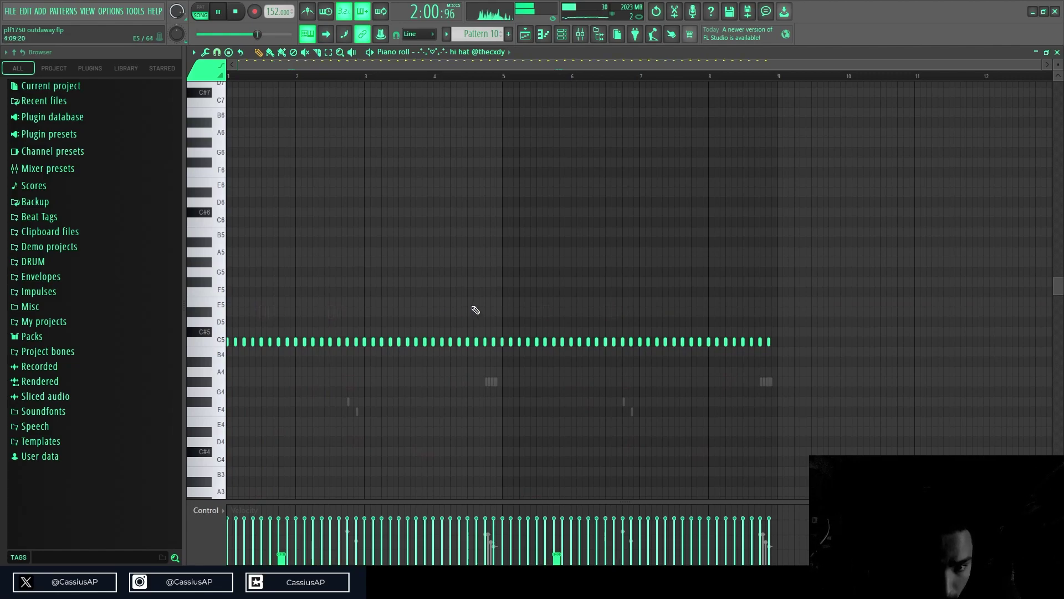
scroll(475, 310, "down", 6)
left_click(210, 382)
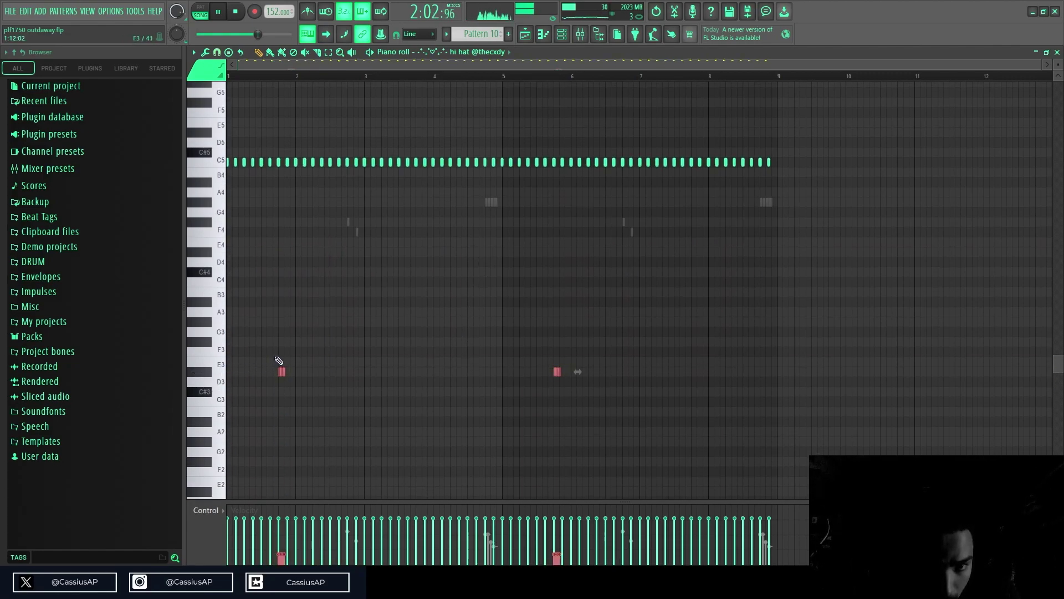
- Play the pattern from its start and copy the D#3 hi-hat roll from bar 1 to the same spot in bar 3
left_click(234, 76)
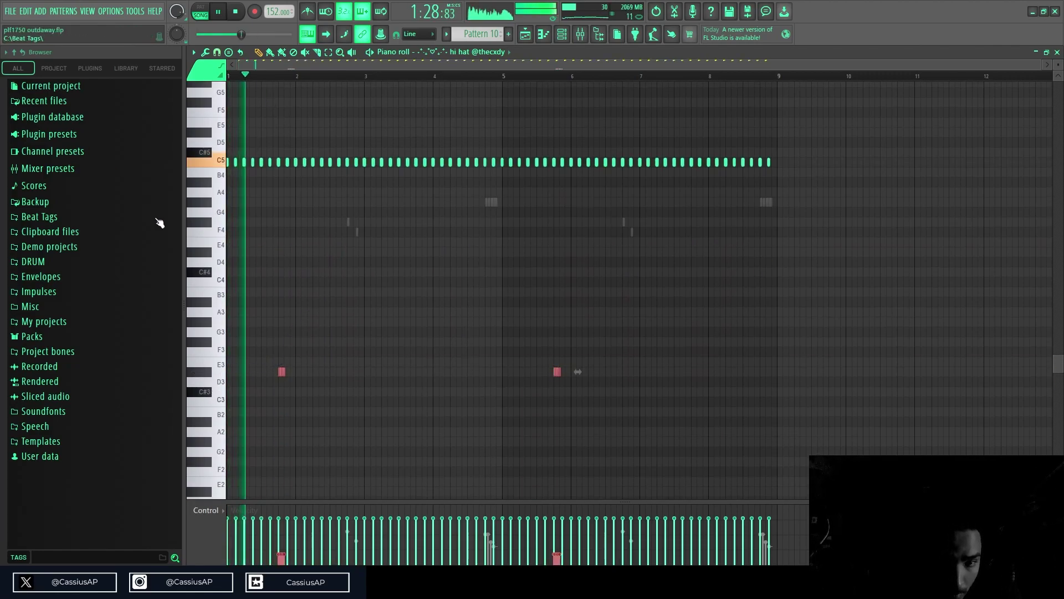
scroll(226, 315, "up", 2)
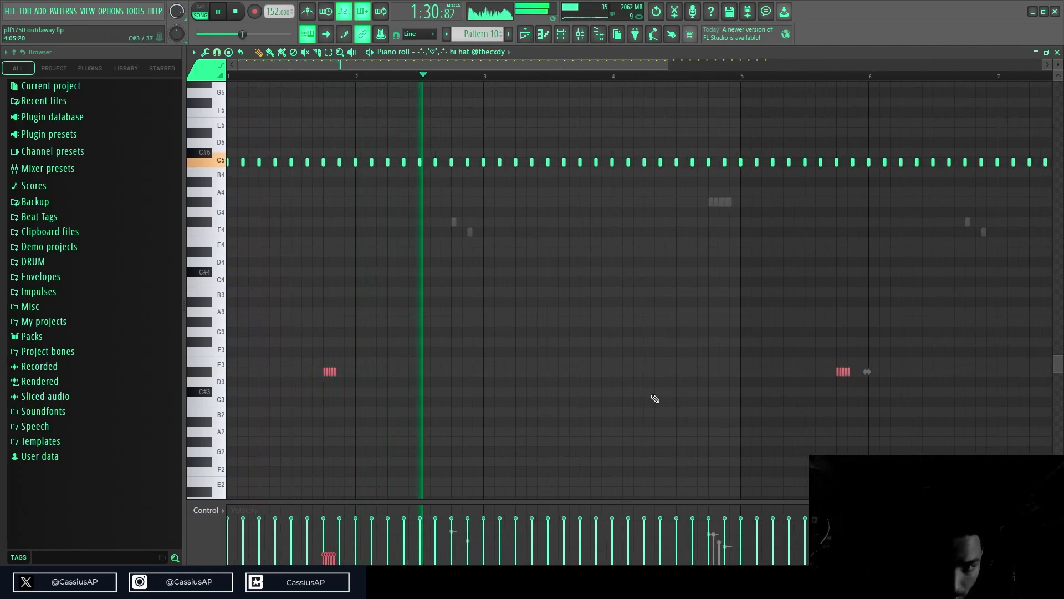
left_click_drag(330, 372, 587, 373)
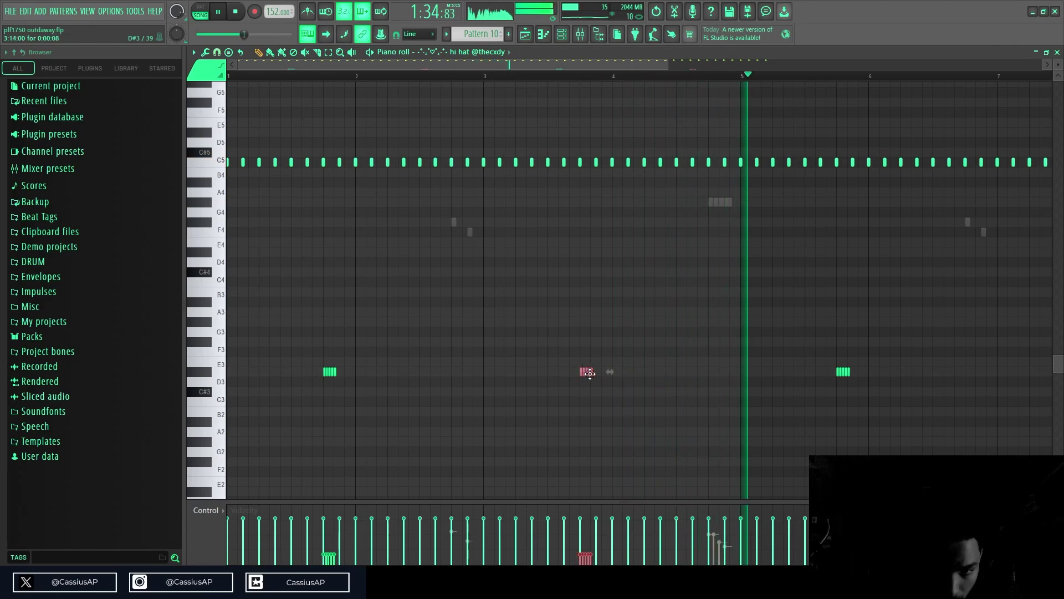
scroll(592, 376, "down", 2)
left_click(624, 387, "ctrl")
- Place Pattern 10 on Track 16 at bar 17 as well, and play the arrangement from bars 65 and 57
key("F5")
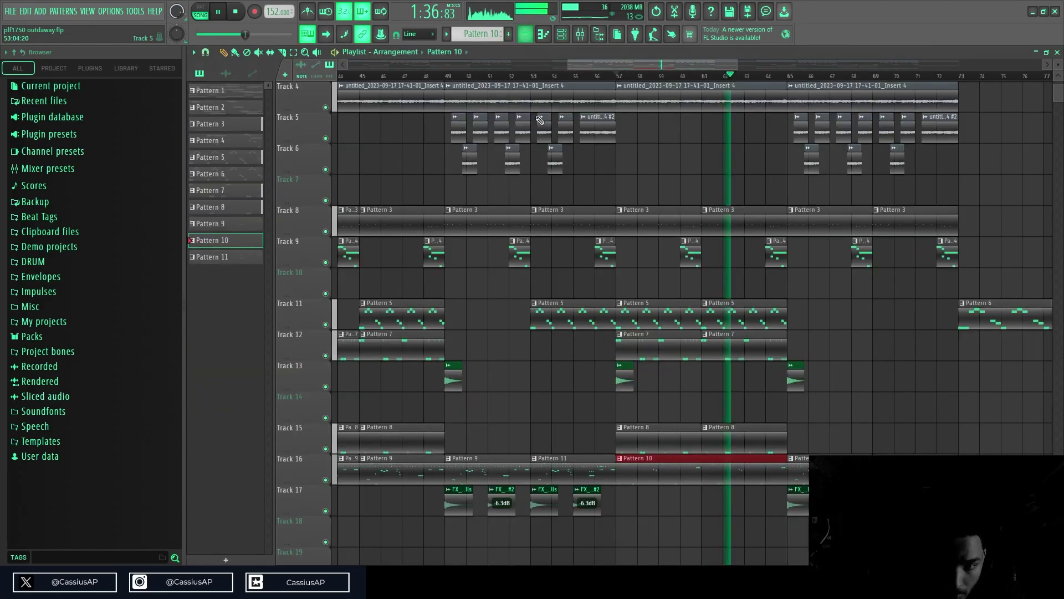
scroll(577, 410, "down", 2)
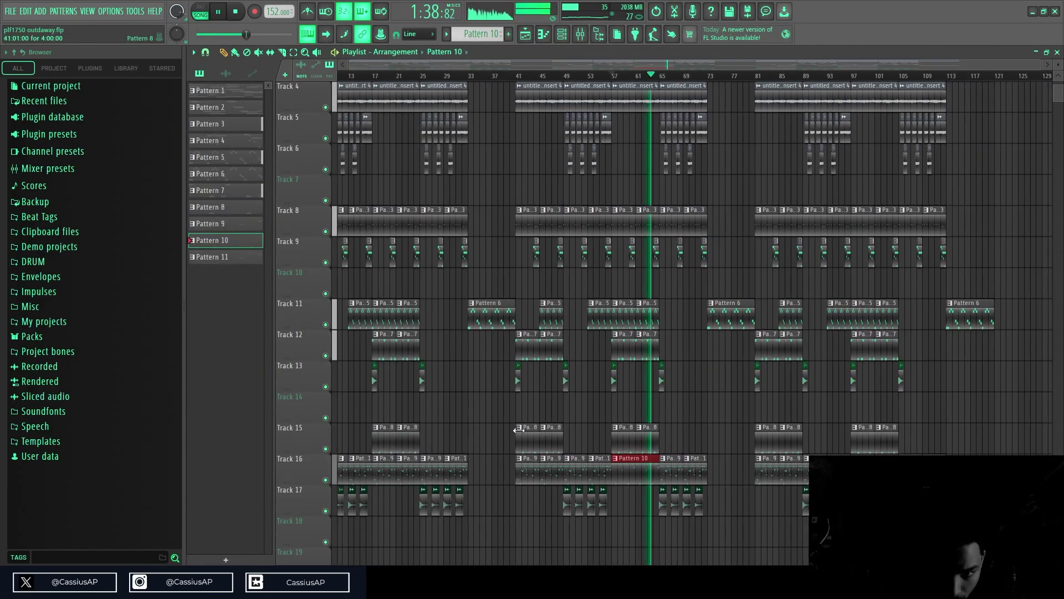
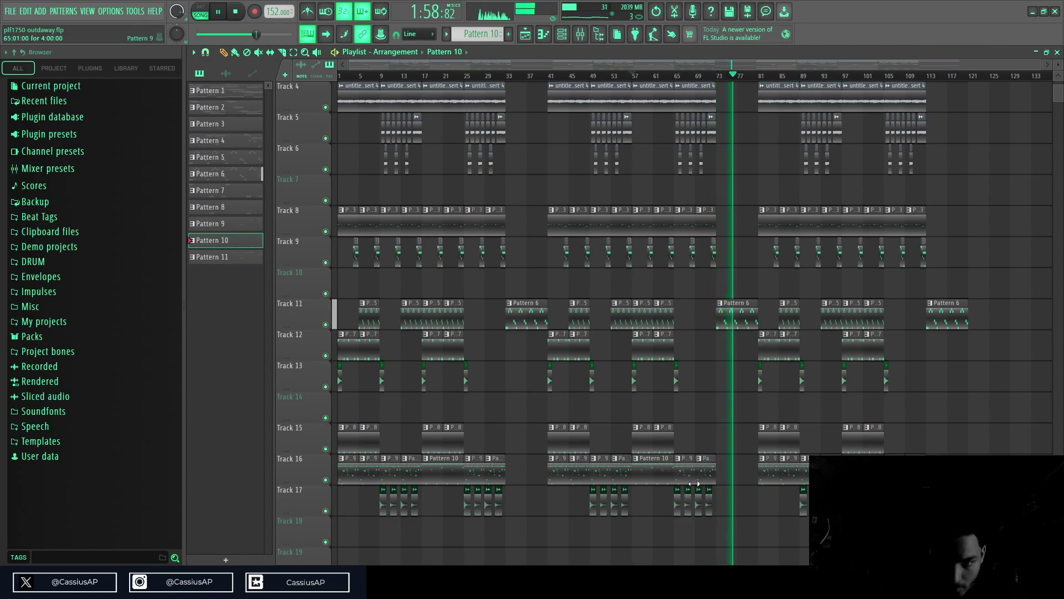
left_click(676, 76)
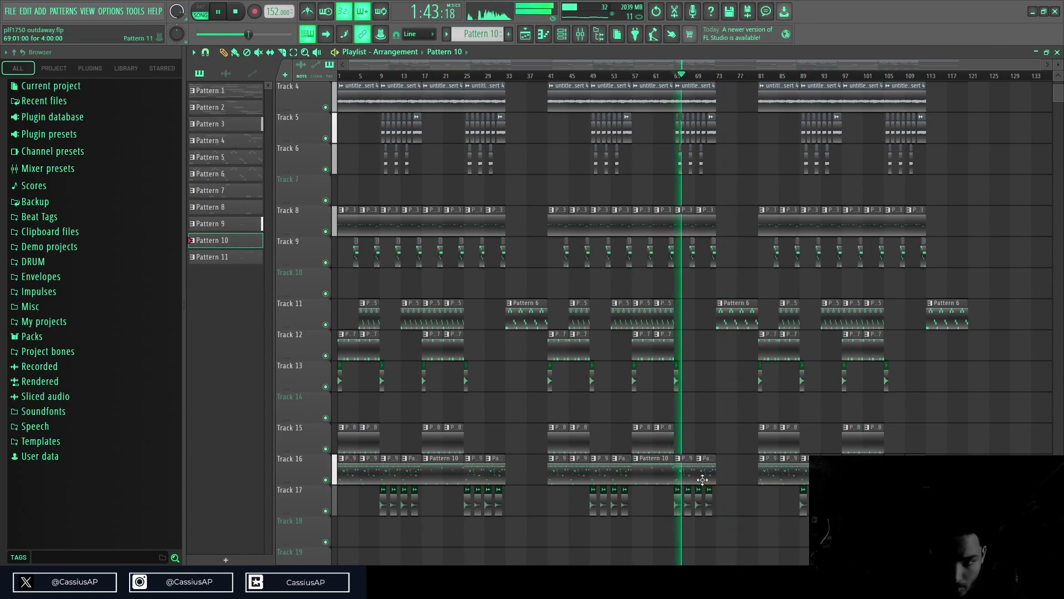
left_click(634, 76)
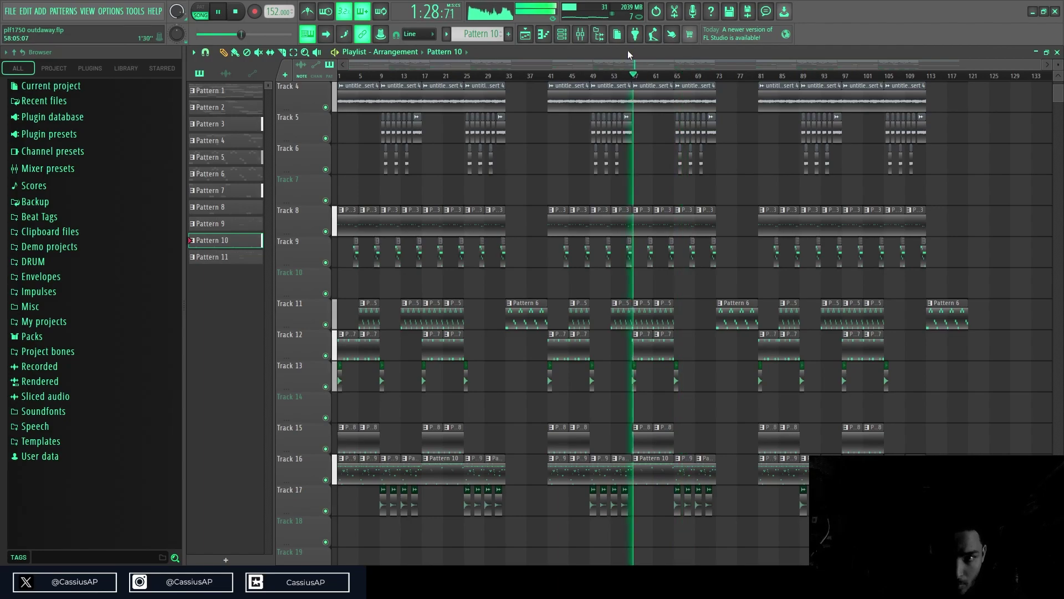
- Examine the mixer levels and the channel rack contents of Patterns 10 and 7 during playback
left_click(563, 34)
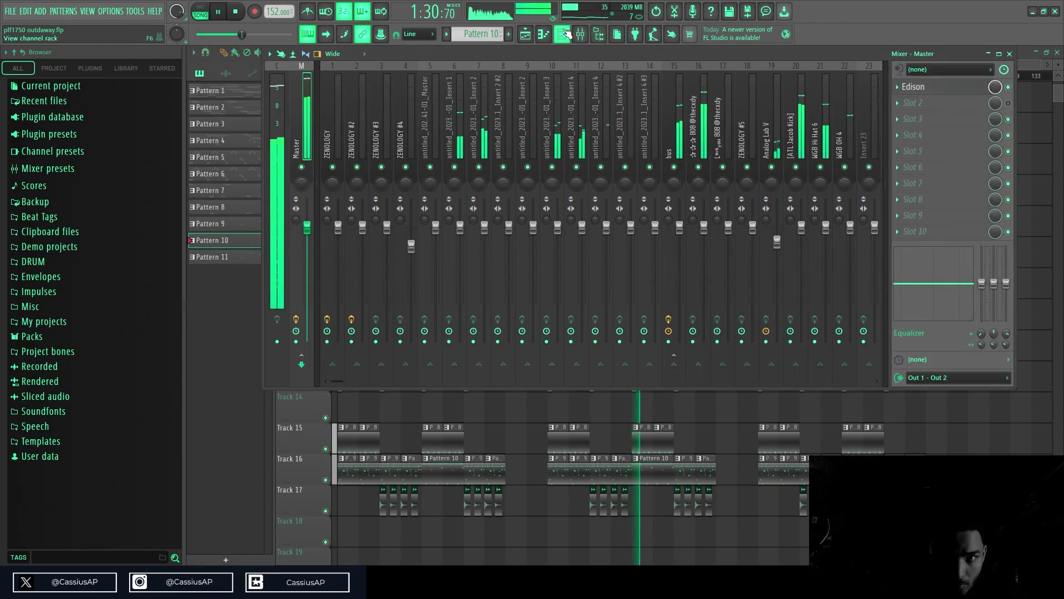
left_click(567, 34)
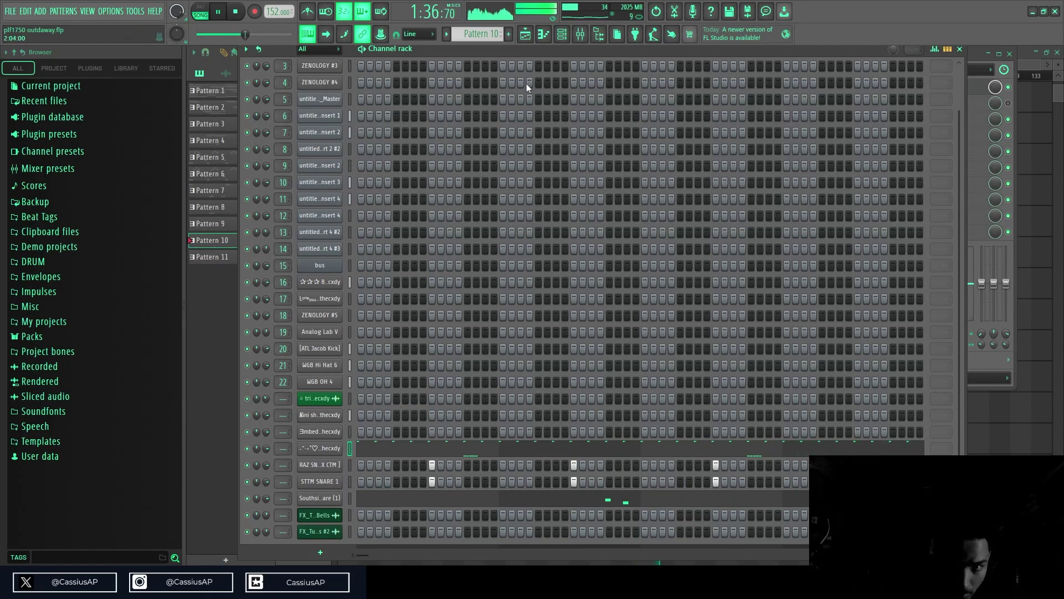
left_click(525, 35)
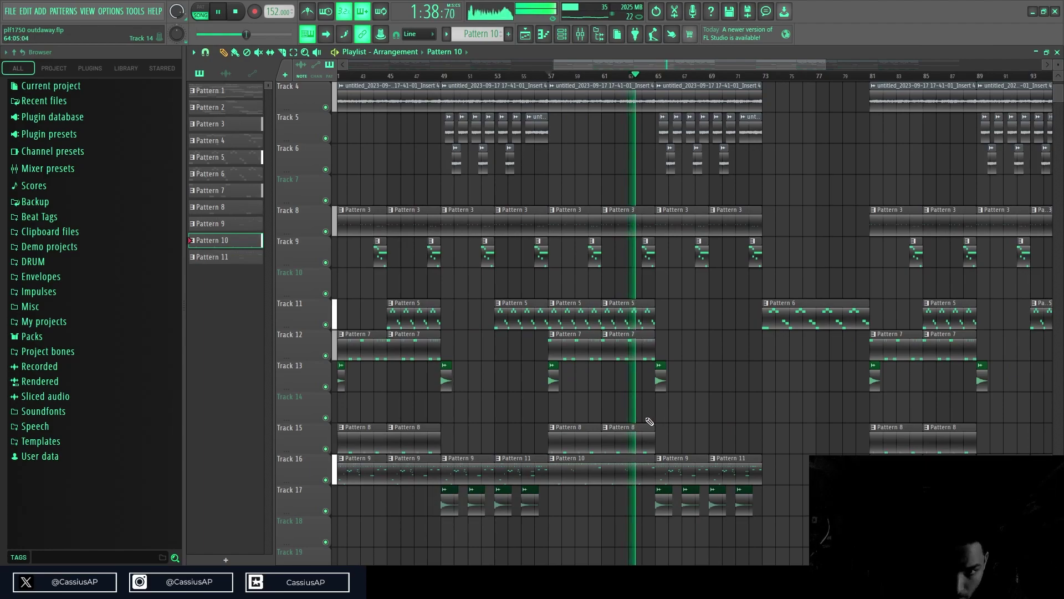
double_click(563, 340)
left_click(569, 34)
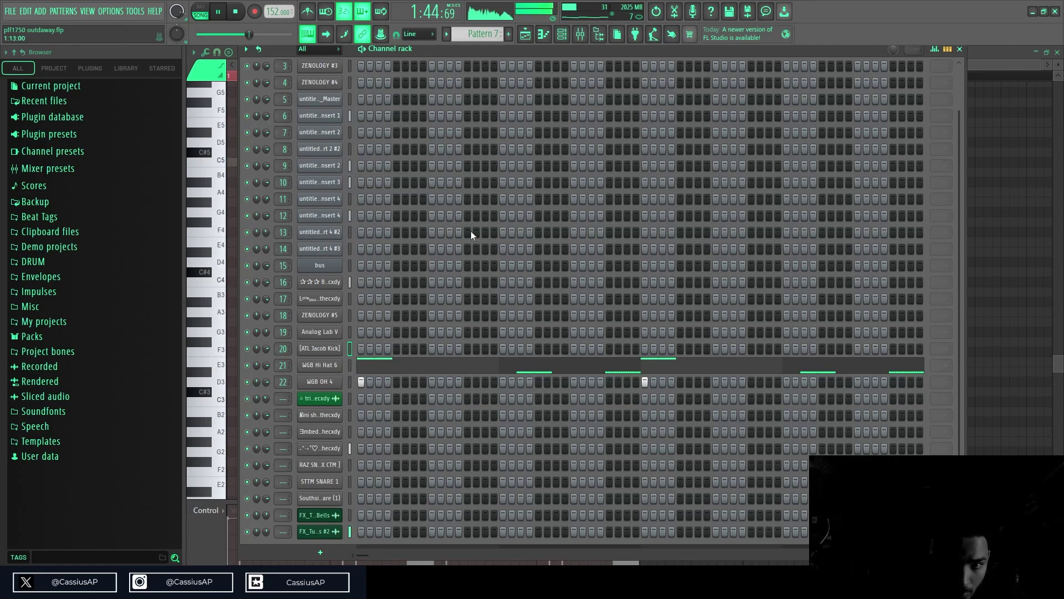
key("space")
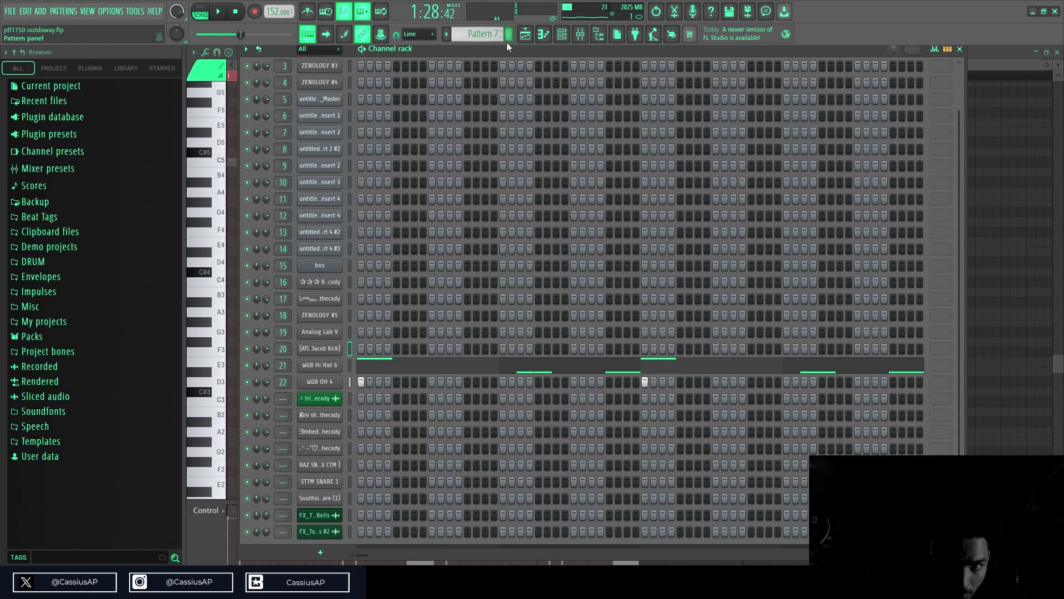
- In the Playlist, remove Track 8's Pattern 3 clip at bar 57 and play the arrangement from there
left_click(525, 34)
scroll(554, 289, "up", 2)
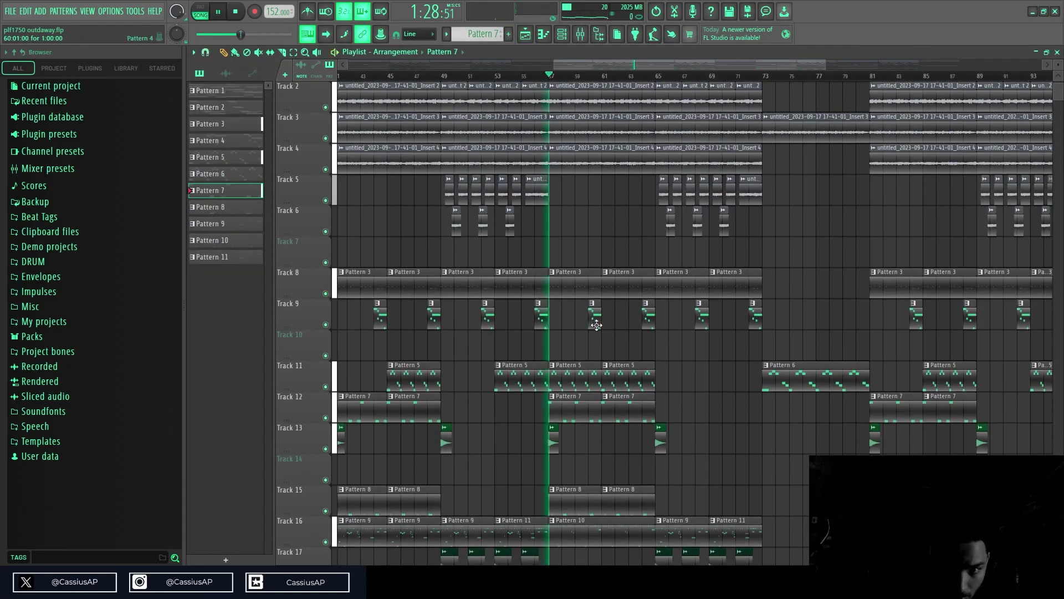
key("space")
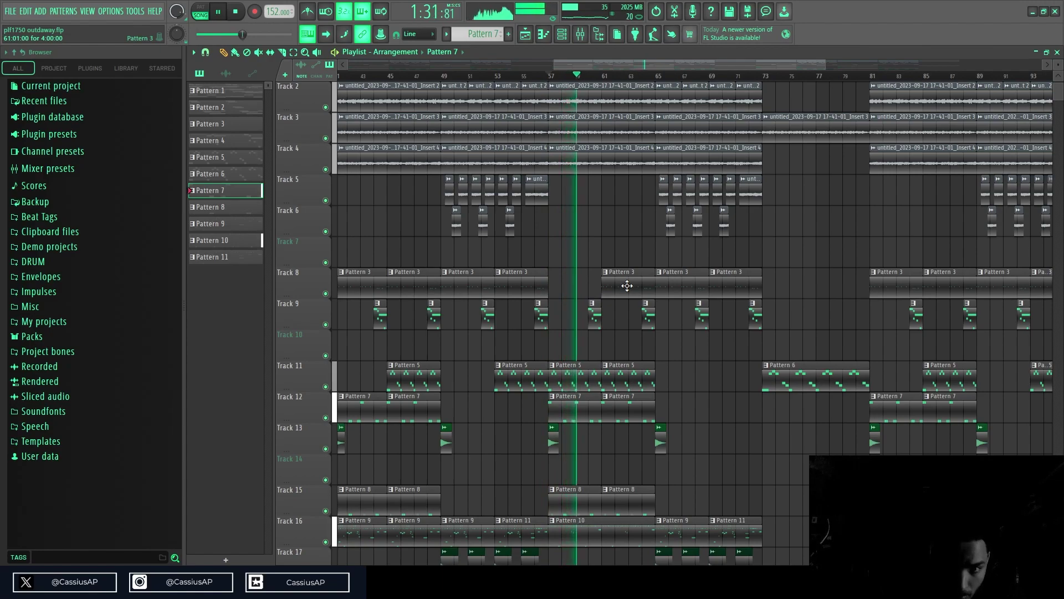
- Remove Track 8's Pattern 3 clip at bar 61 and try the section without Track 12's Pattern 7 clip at bar 61
right_click(627, 287)
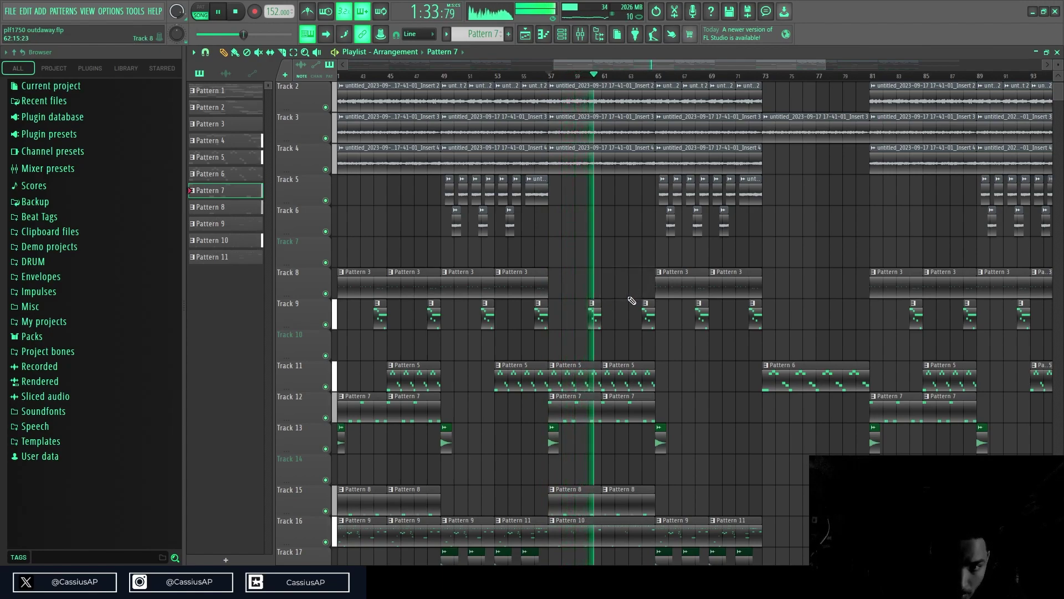
scroll(617, 317, "down", 1)
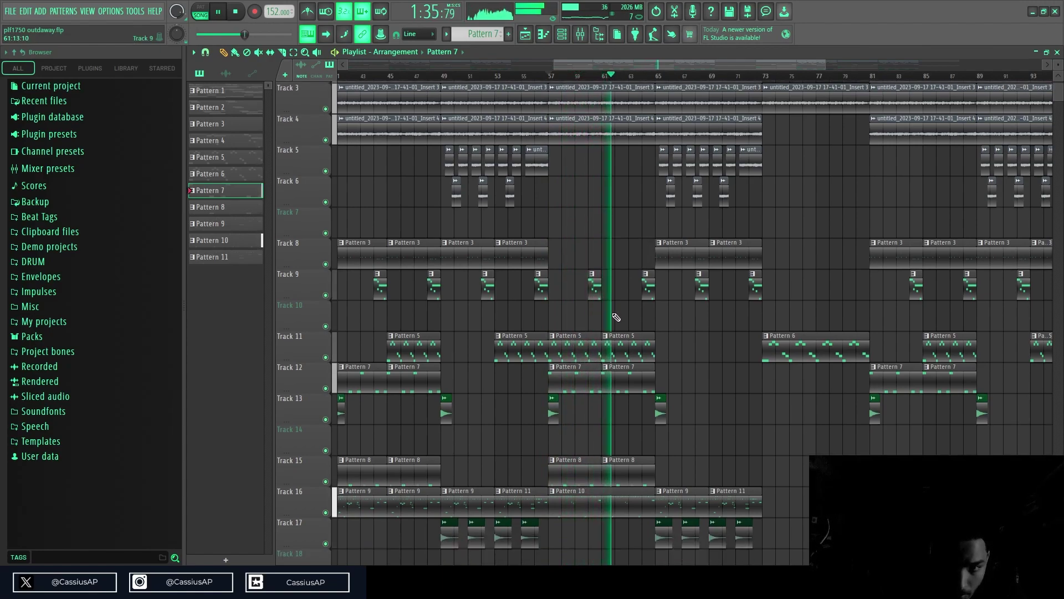
scroll(624, 344, "up", 3, "ctrl")
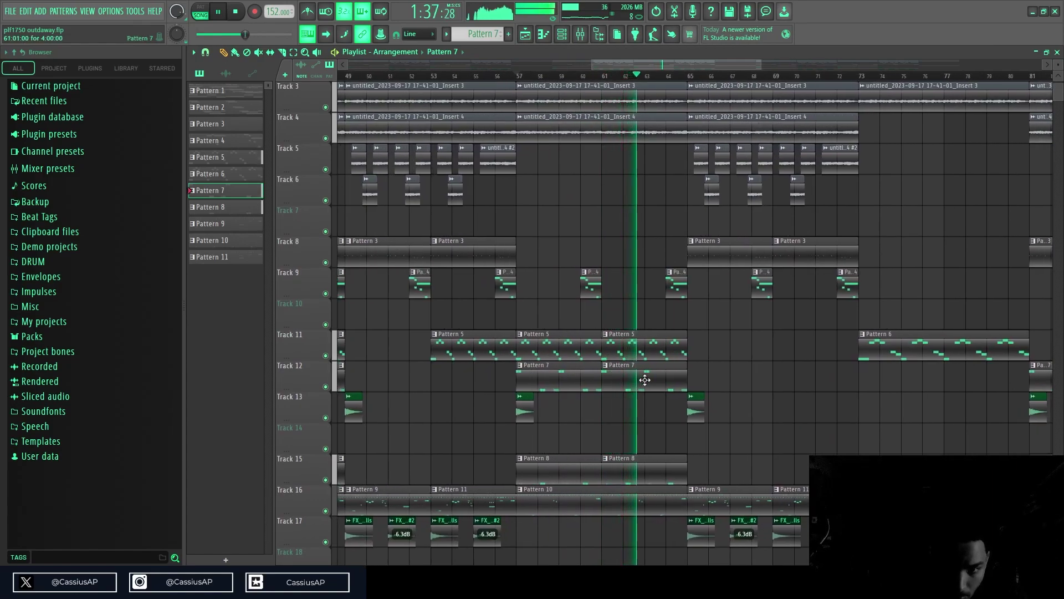
right_click(677, 376)
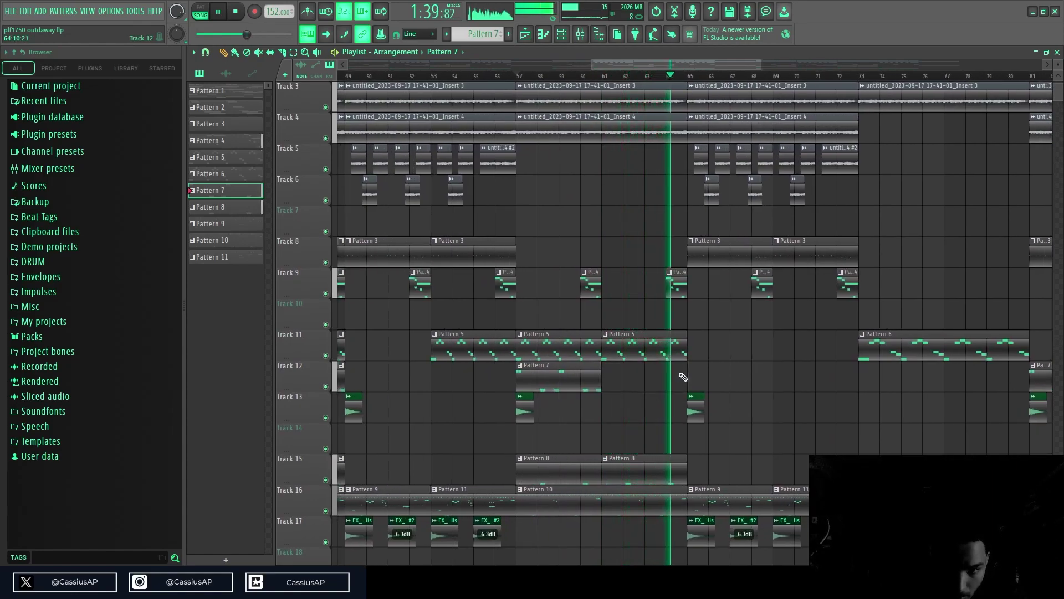
left_click(675, 377)
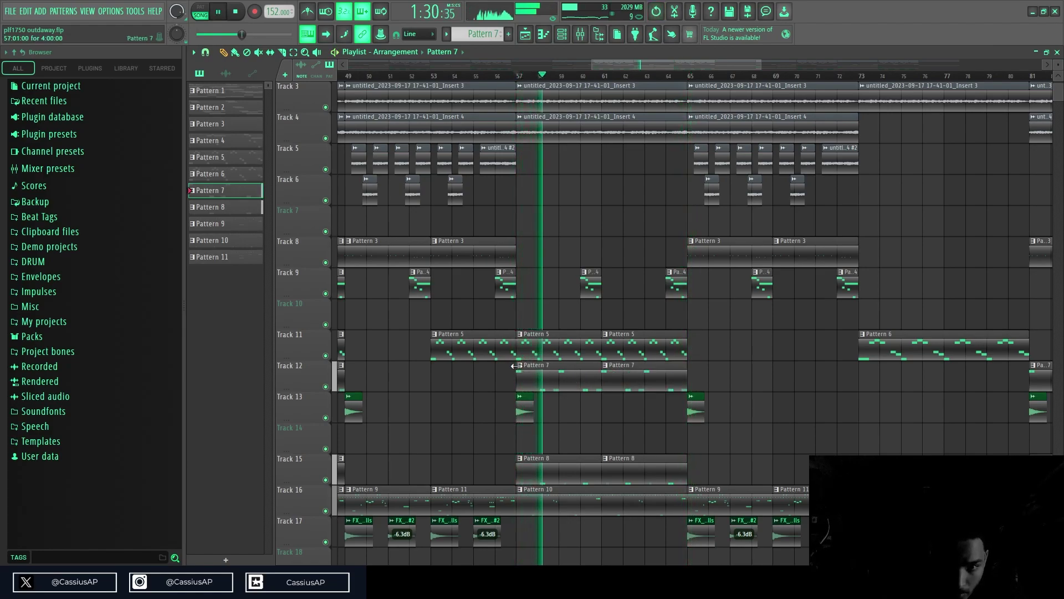
- Make Track 12's Pattern 7 clip at bar 57 unique and check its hi-hat notes in the piano roll
left_click(537, 433)
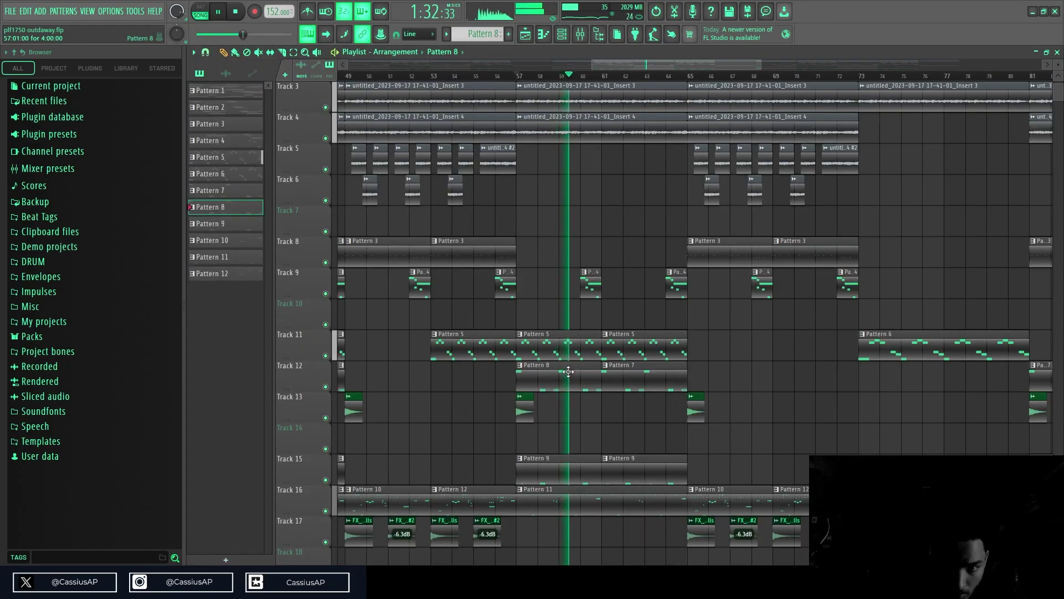
double_click(568, 371)
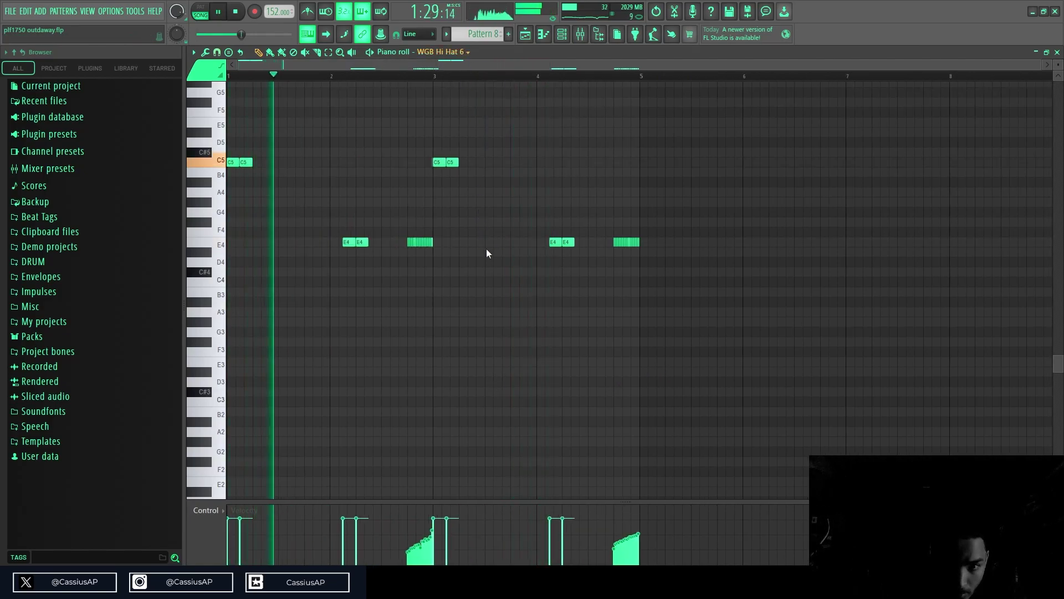
left_click(525, 34)
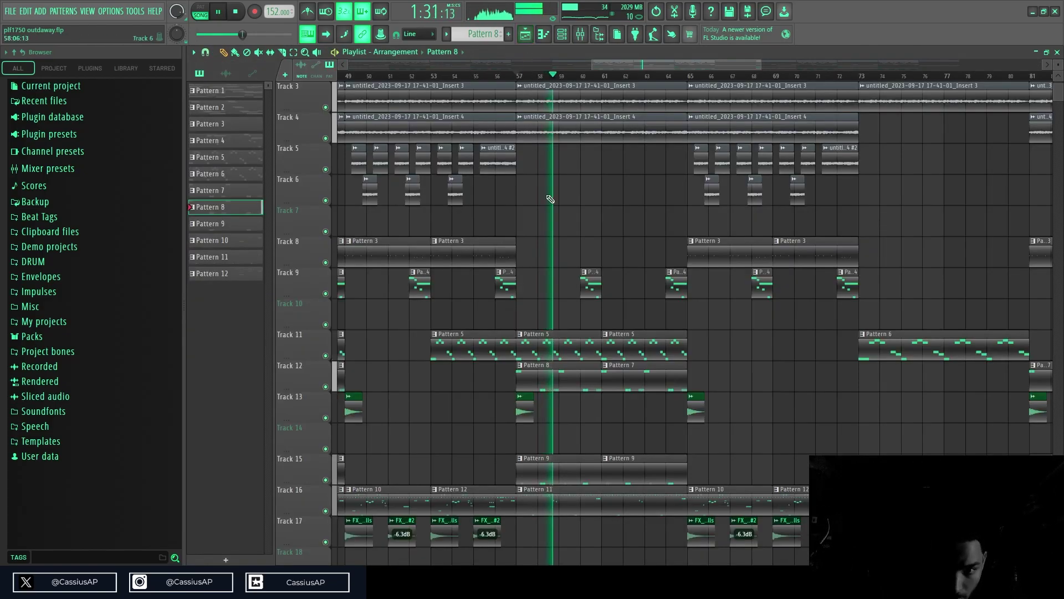
- Try removing Track 16's Pattern 11 clip at bar 57 and Track 9's Pattern 4 clip at bar 60
scroll(566, 365, "down", 1)
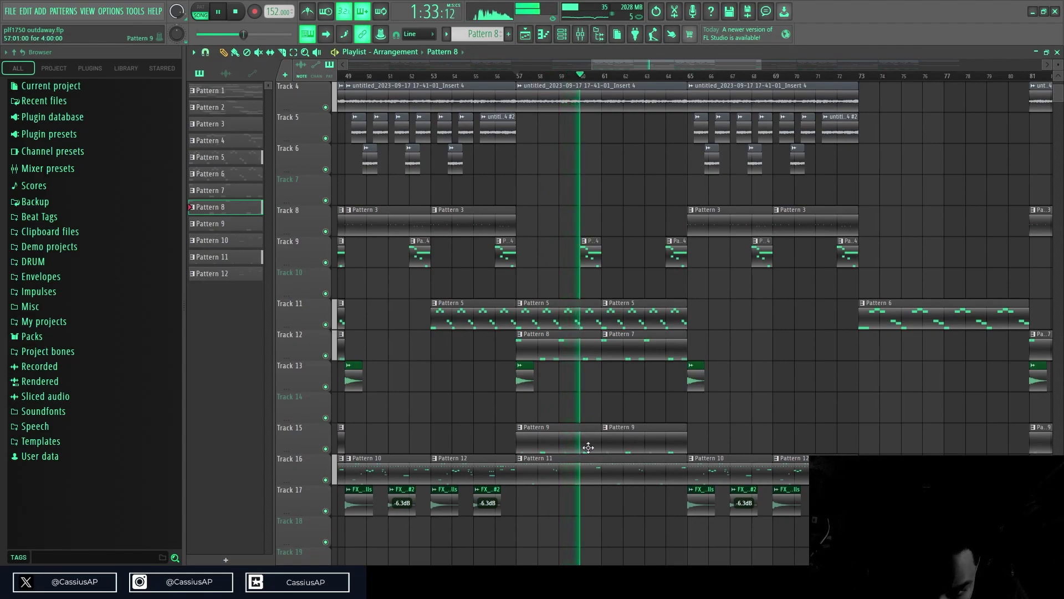
right_click(591, 472)
key("ctrl+z")
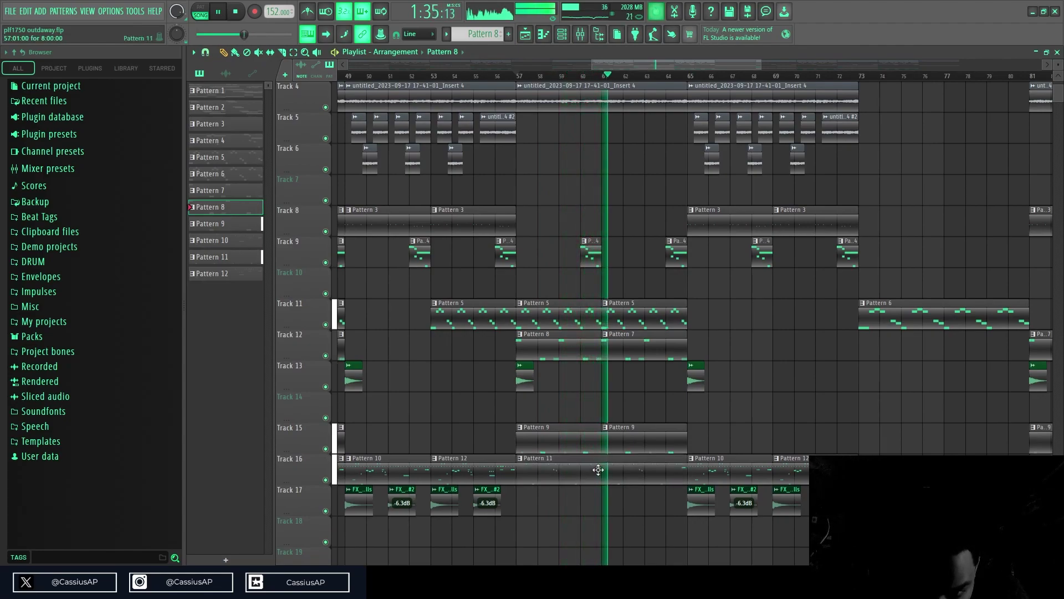
key("space")
right_click(598, 259)
key("ctrl+z")
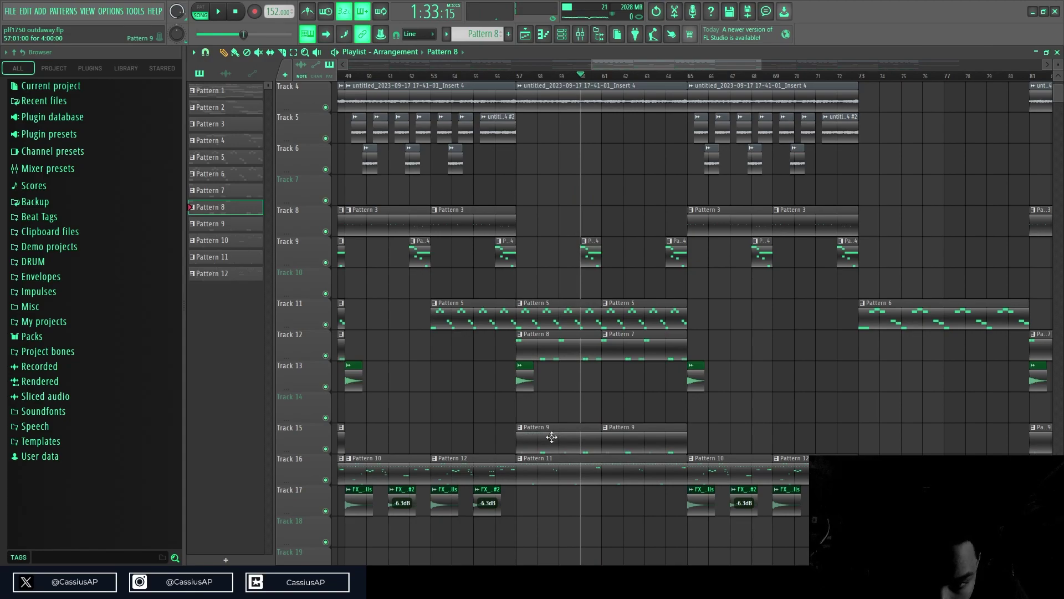
- Cut Track 15's first Pattern 9 clip at bar 60 and remove its section up to bar 61
key("space")
scroll(572, 484, "up", 3)
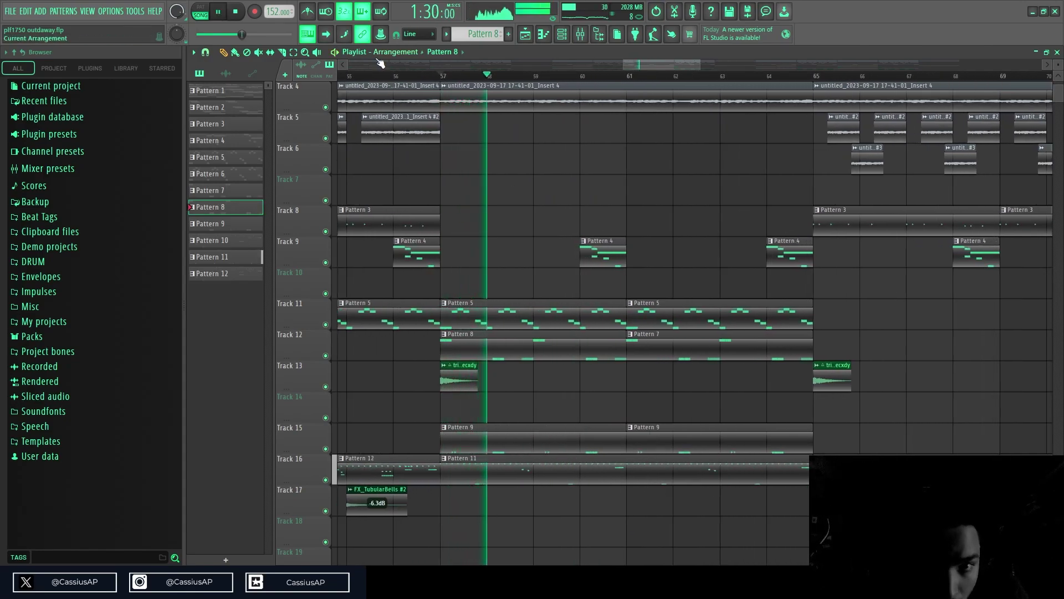
left_click(581, 429)
right_click(607, 432)
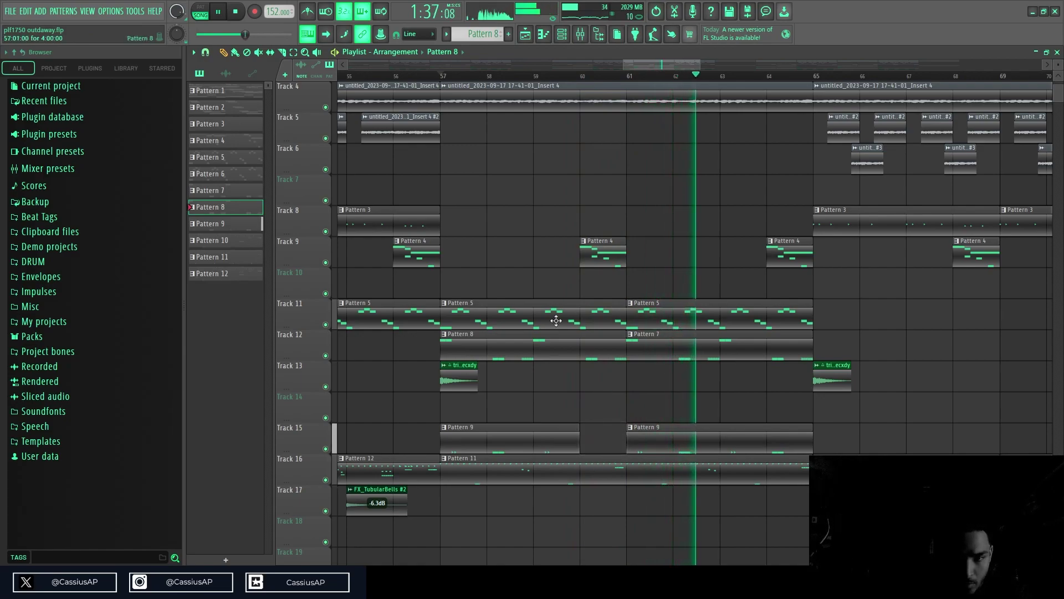
- Slice Track 16's Pattern 11 clip at bars 60 and 61
left_click(283, 53)
left_click_drag(579, 447, 587, 511)
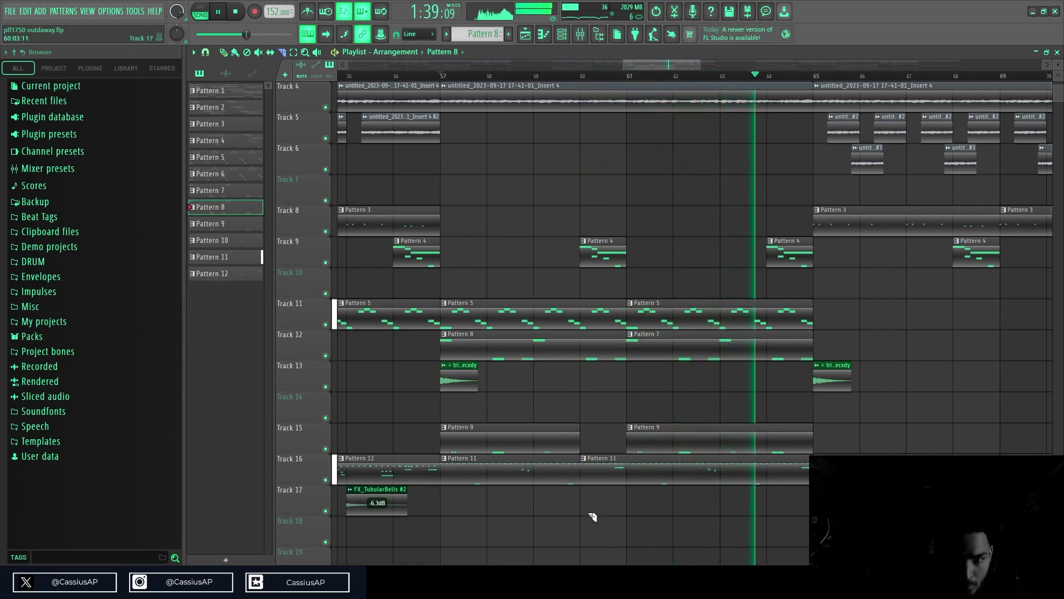
left_click(241, 34)
left_click(224, 53)
right_click(600, 471)
key("ctrl+z")
left_click_drag(621, 515, 621, 452)
left_click(224, 52)
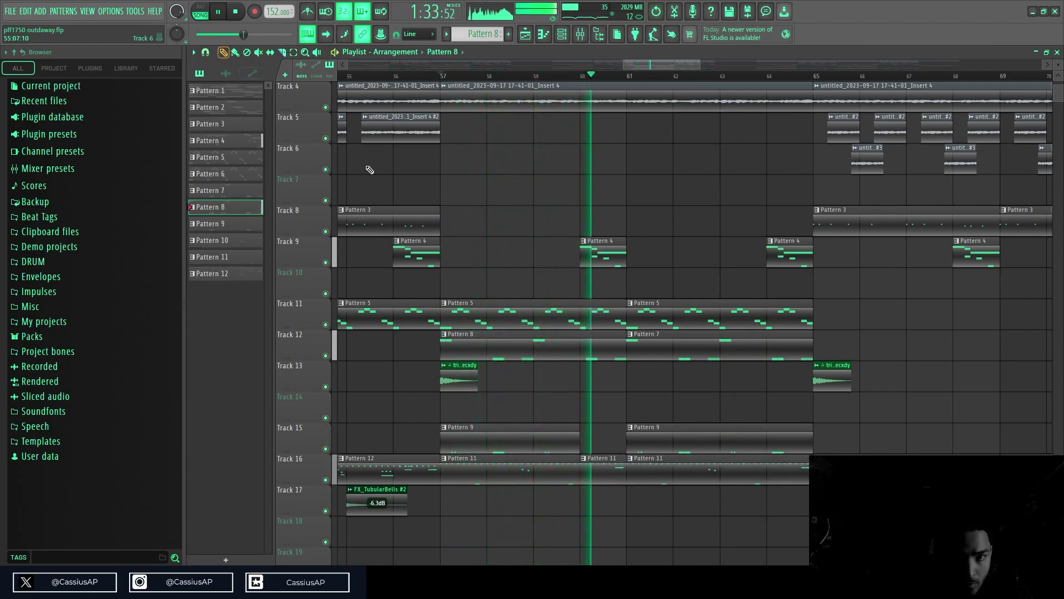
- Remove Track 16's Pattern 11 slice at bar 60 and extend the preceding clip to about the middle of that bar
scroll(631, 501, "down", 3)
scroll(630, 501, "up", 3)
left_click(535, 76)
scroll(628, 468, "up", 1)
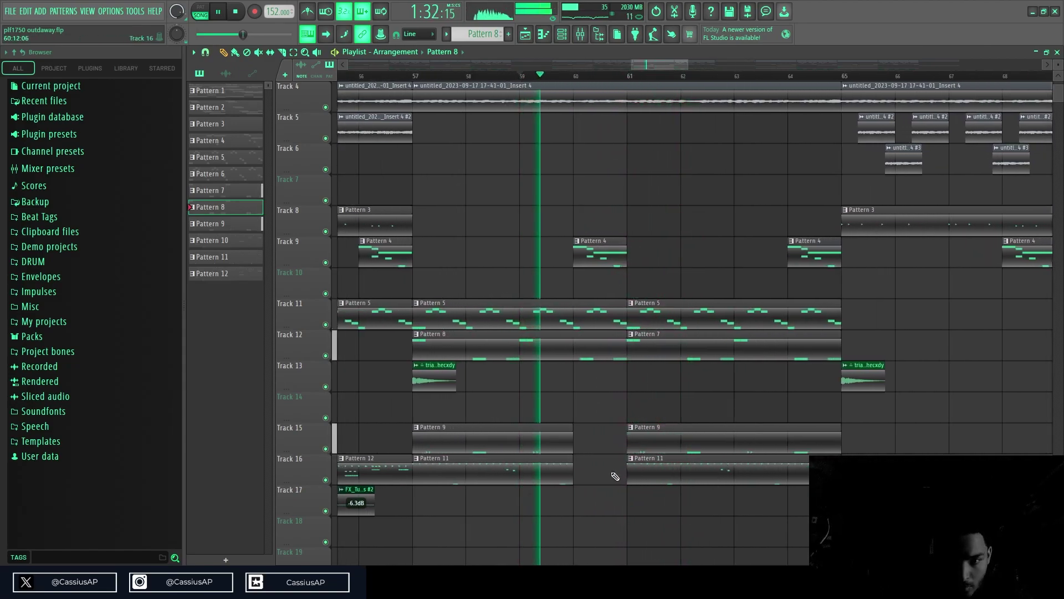
scroll(612, 466, "up", 2)
left_click_drag(549, 474, 599, 475)
key("space")
key("space")
scroll(640, 395, "up", 3)
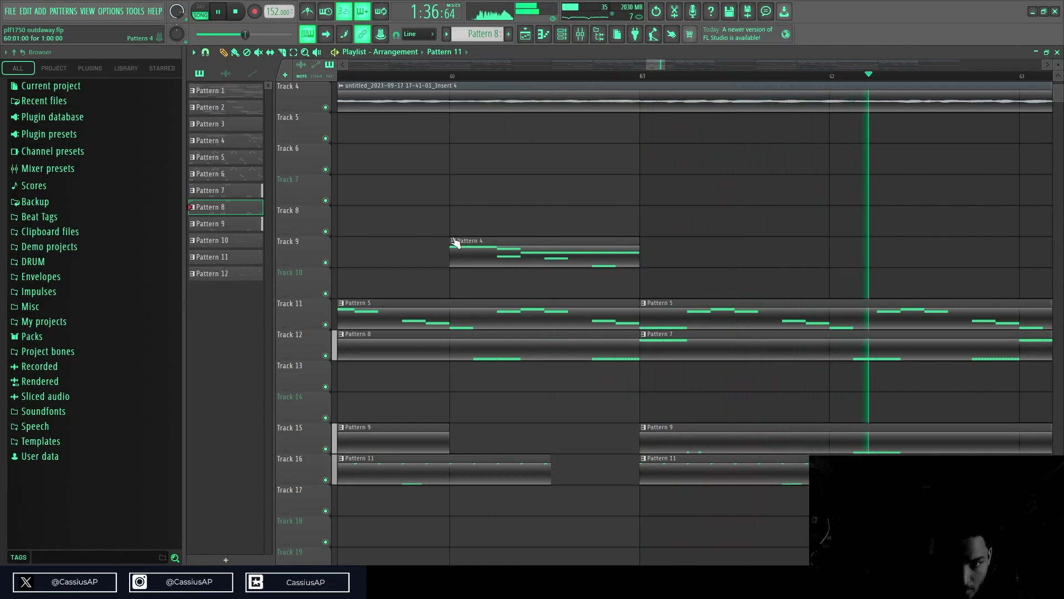
- Make Track 9's Pattern 4 clip at bar 64 unique and open its 808 notes in the piano roll
scroll(610, 327, "down", 5)
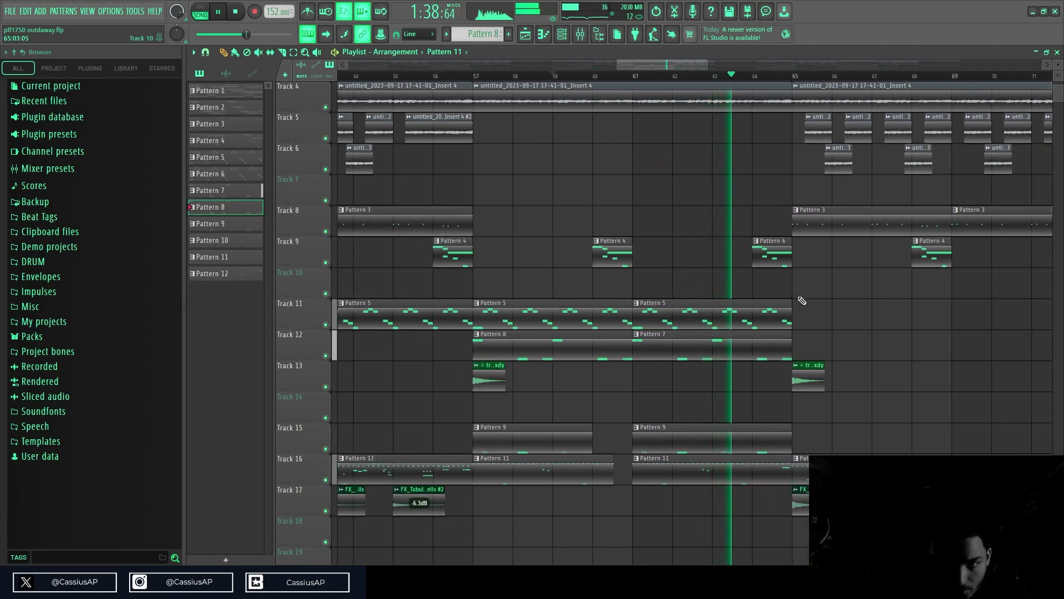
left_click(763, 250)
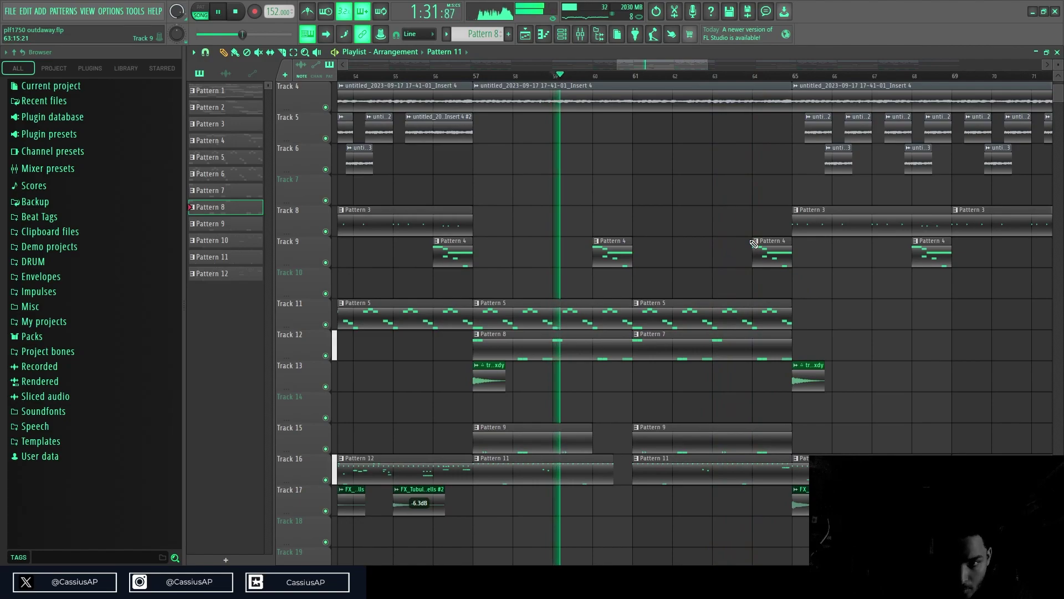
left_click(757, 242)
left_click(775, 310)
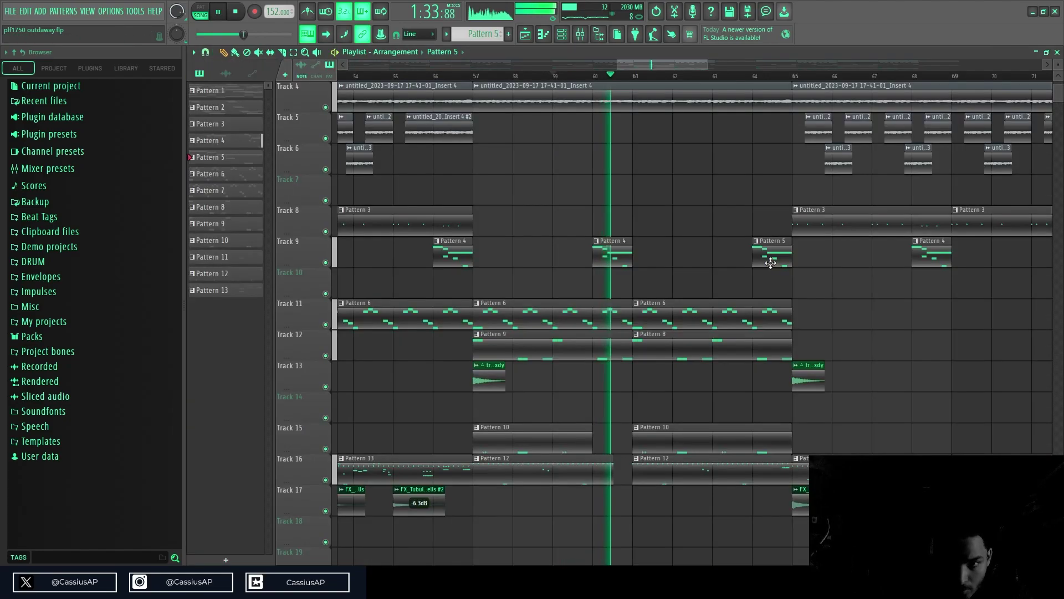
double_click(770, 257)
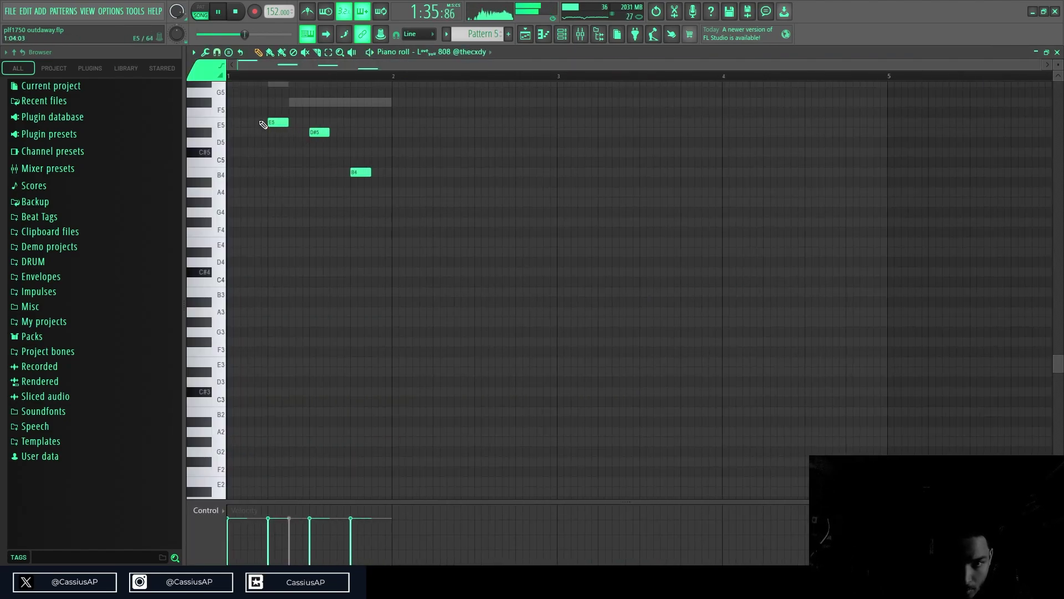
- Rework the 808 notes into two C#5 notes and a final G#5, removing the E5 note
scroll(278, 122, "up", 3)
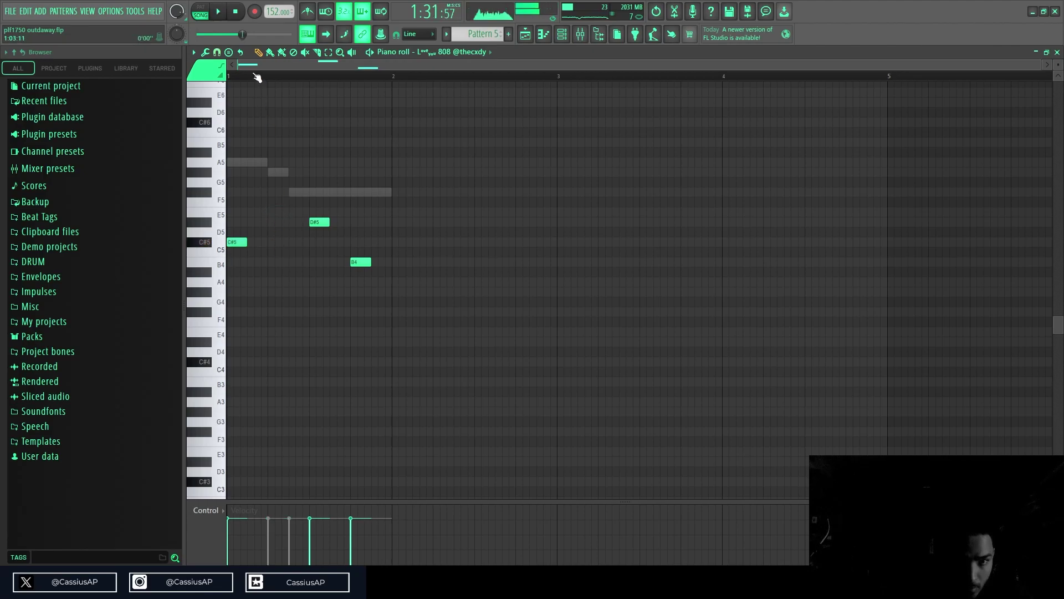
key("space")
key("space")
key("space")
left_click(314, 243)
scroll(355, 241, "up", 2)
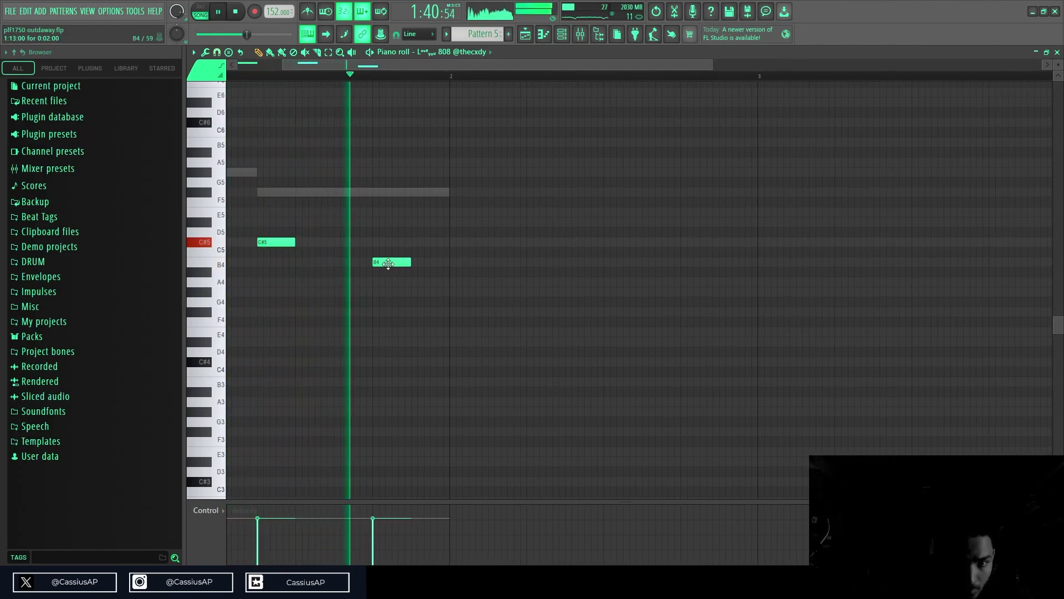
key("space")
left_click_drag(389, 263, 388, 231)
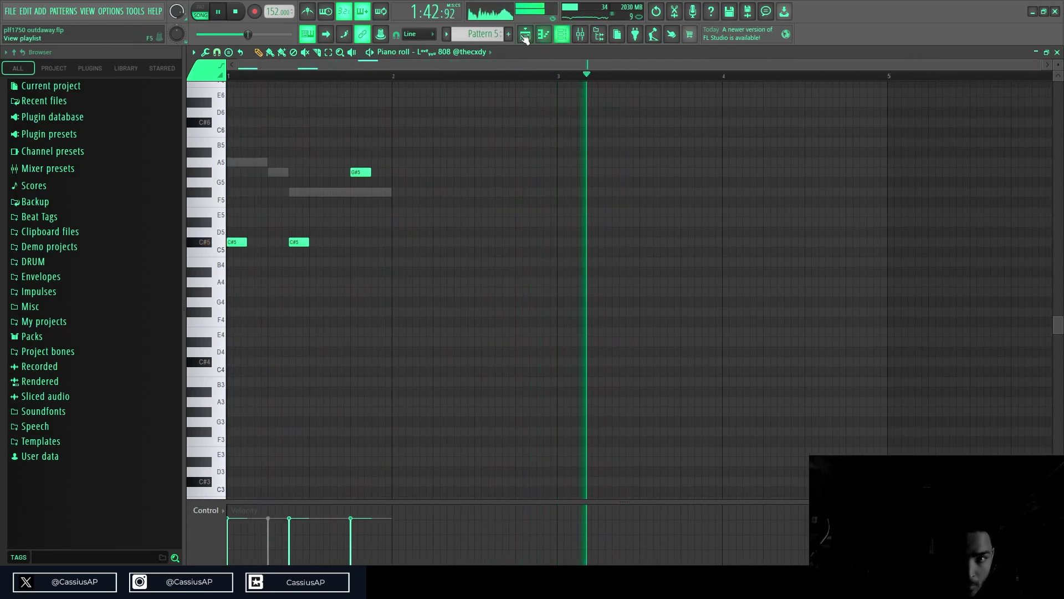
- In the Playlist, delete every clip from bar 81 onward, including the leftover effect clip on Track 13
key("F5")
scroll(517, 298, "down", 5)
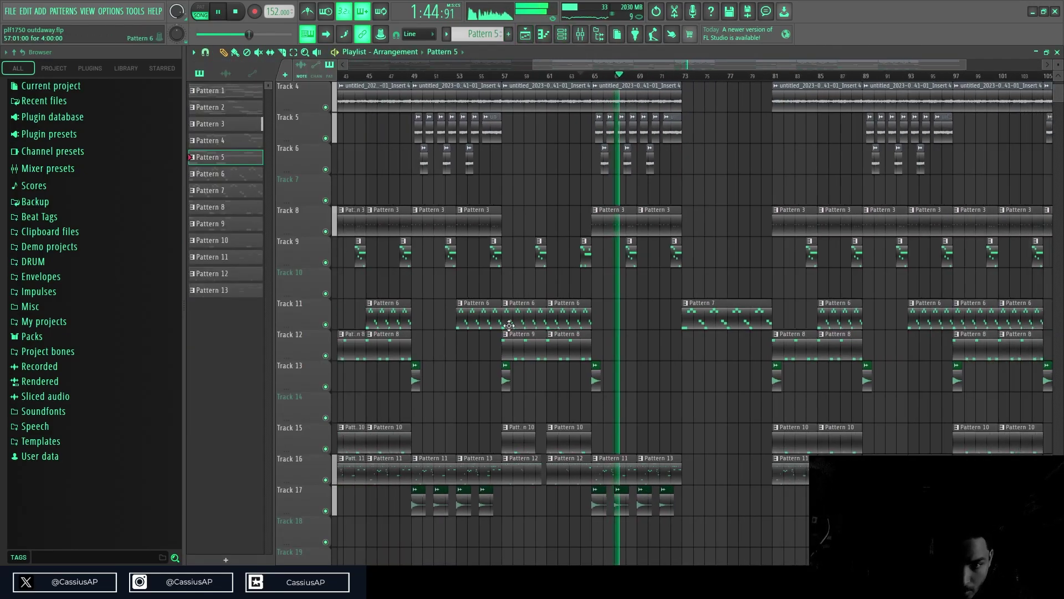
scroll(640, 445, "up", 2)
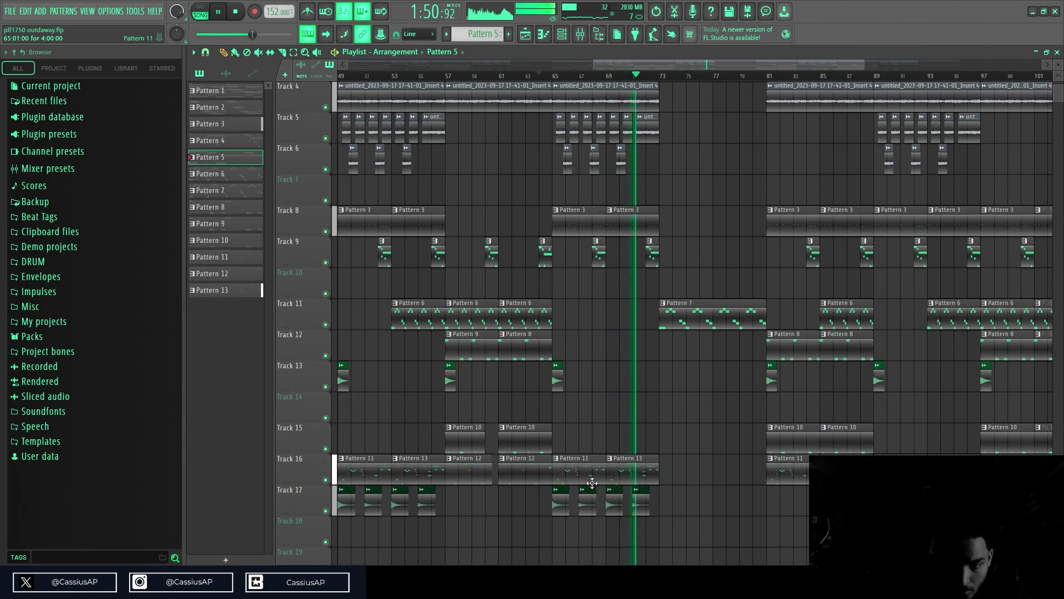
scroll(590, 483, "down", 2)
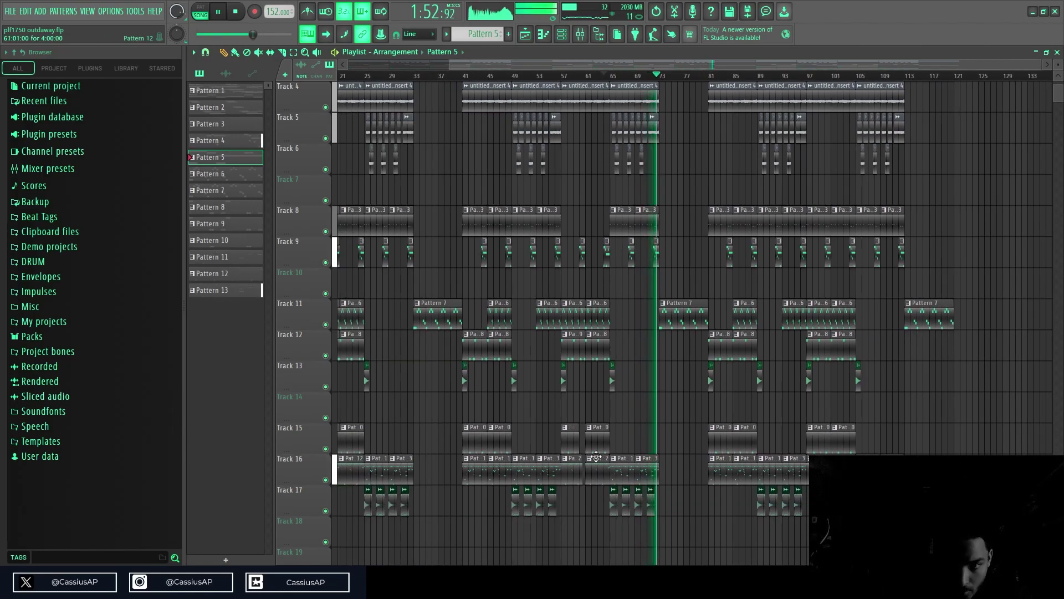
scroll(596, 456, "down", 1)
left_click_drag(942, 513, 776, 70)
key("Delete")
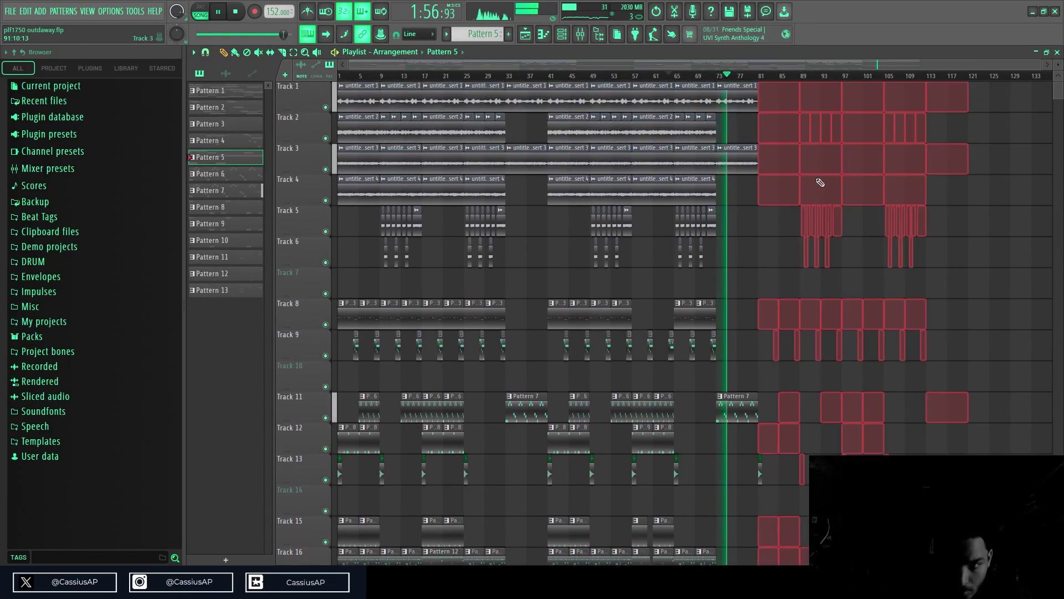
scroll(849, 351, "down", 5)
scroll(776, 388, "up", 2)
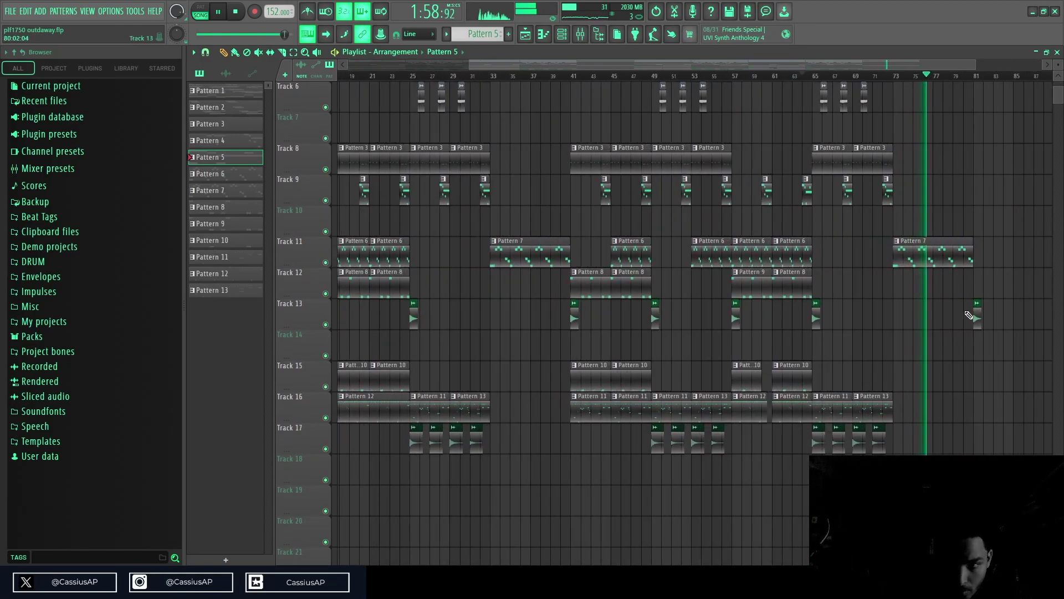
mouse_move(941, 429)
left_mouse_down()
mouse_move(680, 83)
mouse_move(610, 83)
mouse_move(990, 108)
left_mouse_up()
- Duplicate the section from bars 41 to 80 twice, placing the copies at bars 81 and 121
scroll(965, 222, "down", 3)
key("ctrl+b")
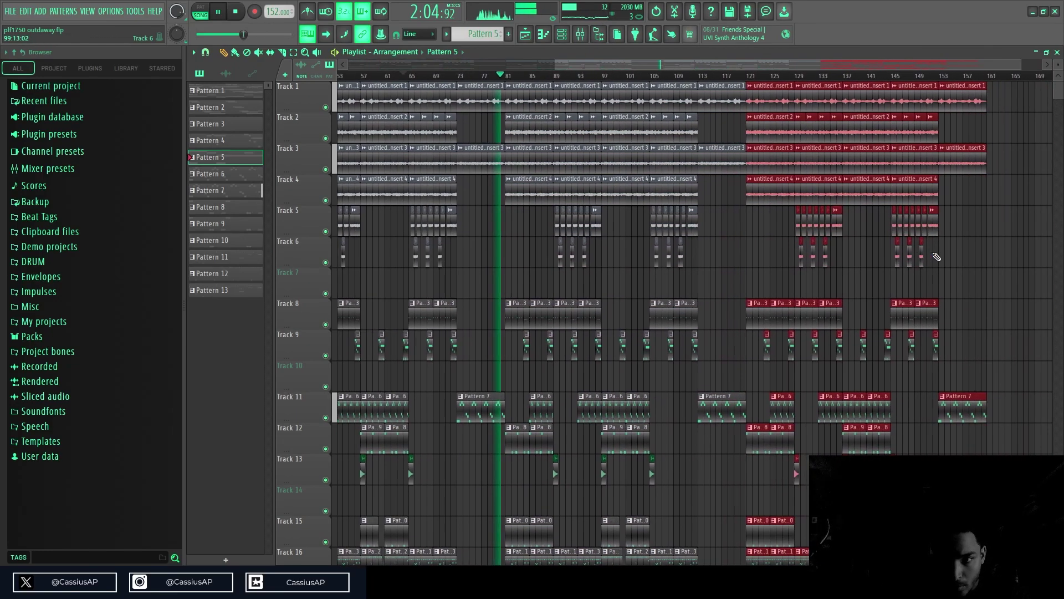
- Delete all clips of the old first section, from bar 1 up to bar 41
scroll(832, 277, "down", 2)
scroll(554, 244, "down", 3)
left_click_drag(485, 452, 112, 5)
key("Delete")
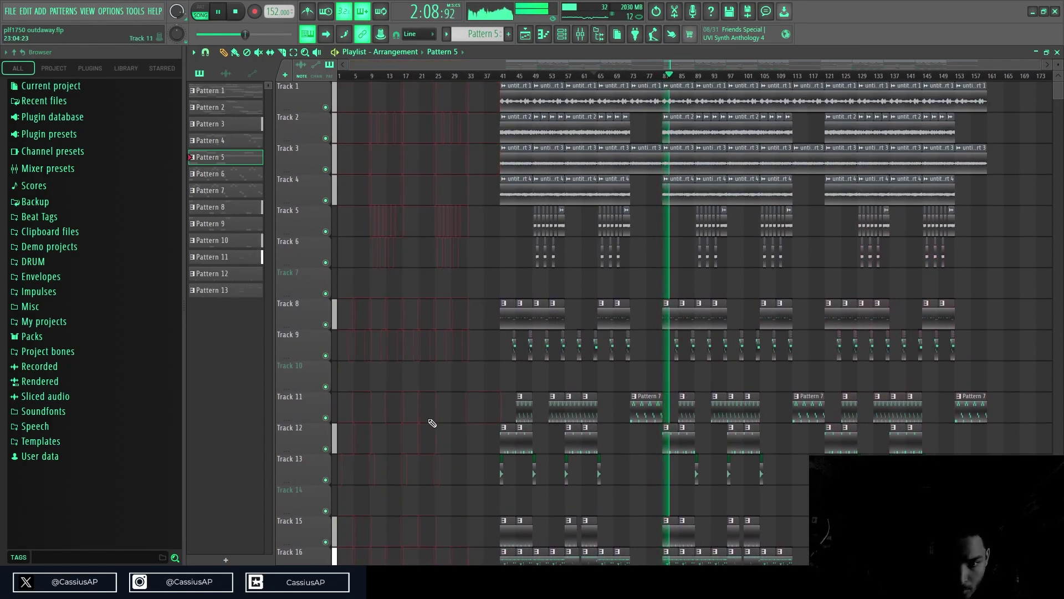
- Move all remaining clips back together so the arrangement starts at bar 1, and deselect them
scroll(455, 429, "down", 2)
scroll(480, 436, "up", 4)
scroll(510, 382, "down", 1)
scroll(516, 360, "up", 2)
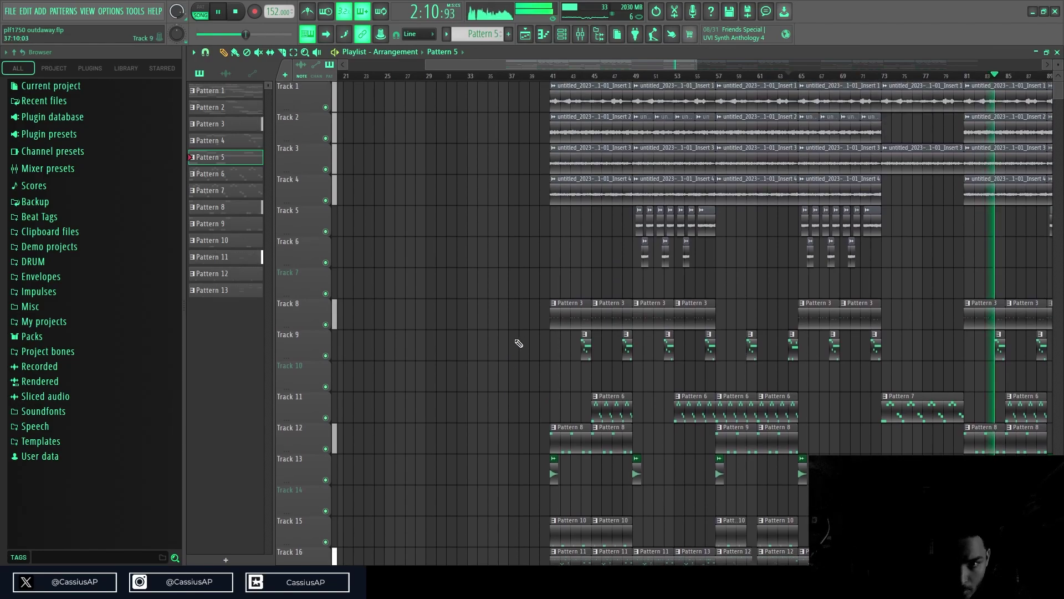
key("ctrl+a")
left_click_drag(605, 100, 391, 101)
scroll(722, 167, "down", 3)
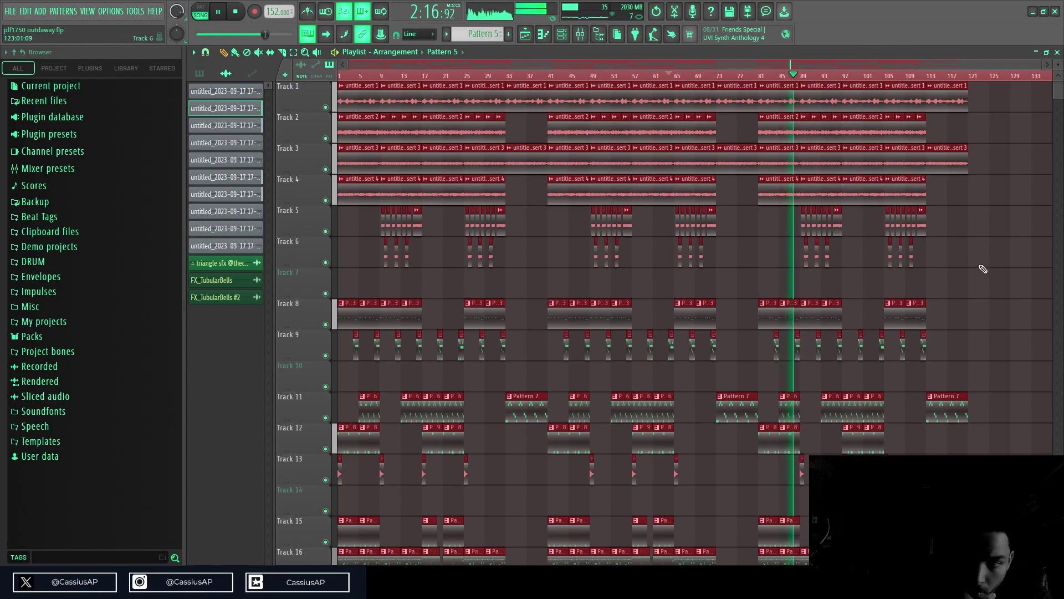
key("ctrl+d")
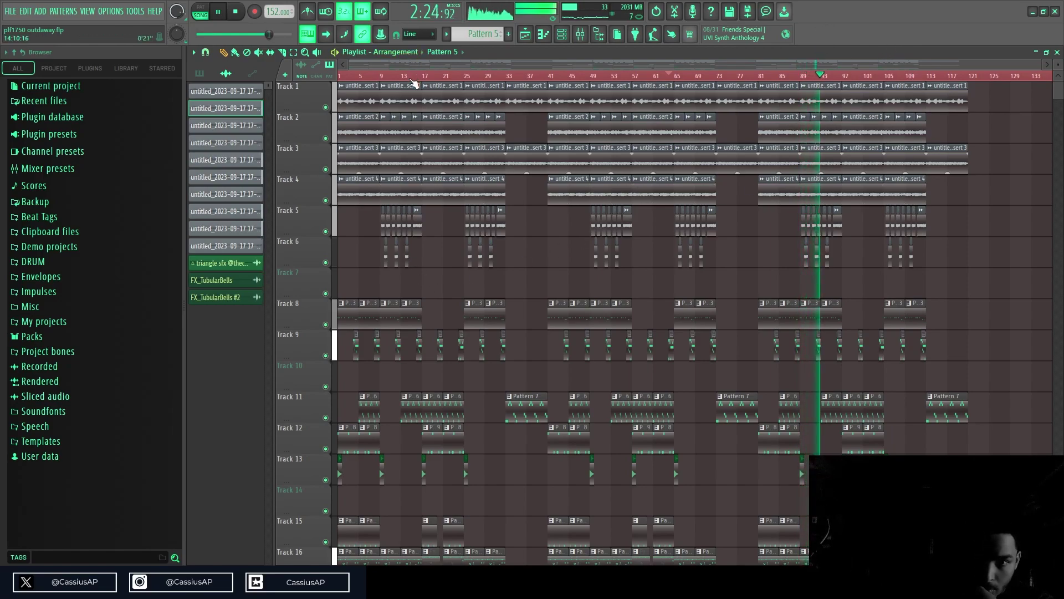
scroll(452, 179, "down", 5)
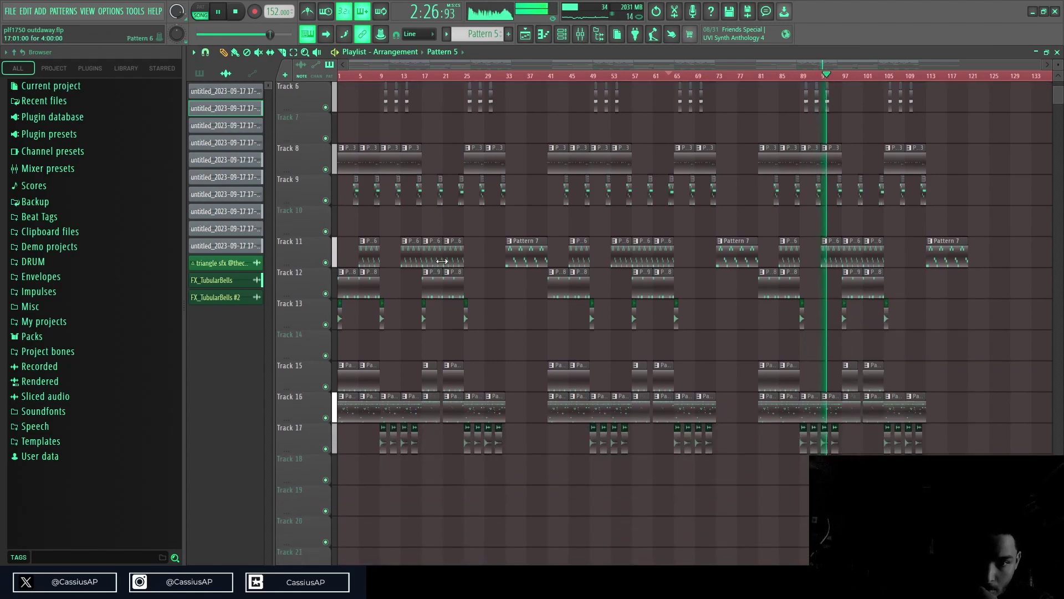
- Restart playback from bar 1 to listen through the arrangement
scroll(440, 258, "up", 3)
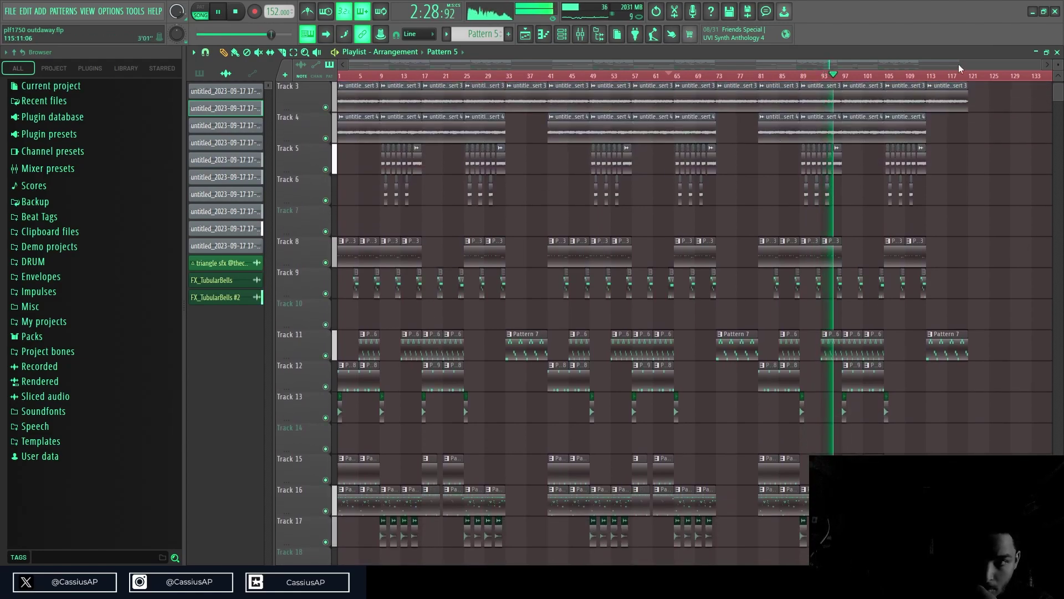
left_click(933, 77)
left_click_drag(935, 77, 222, 153)
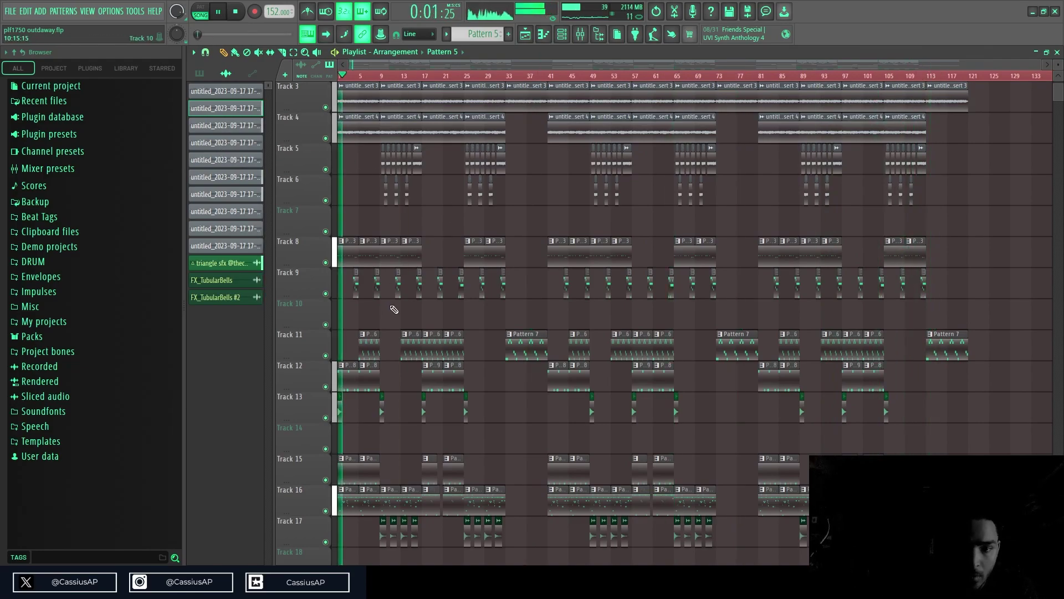
scroll(394, 310, "up", 2)
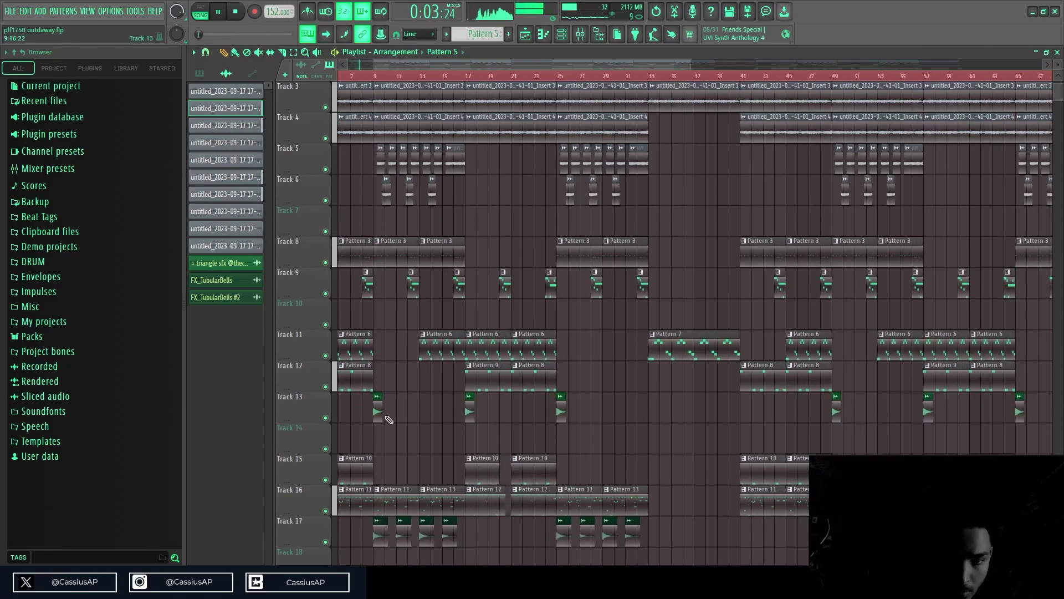
mouse_move(408, 64)
left_mouse_down()
mouse_move(319, 76)
mouse_move(414, 72)
left_mouse_up()
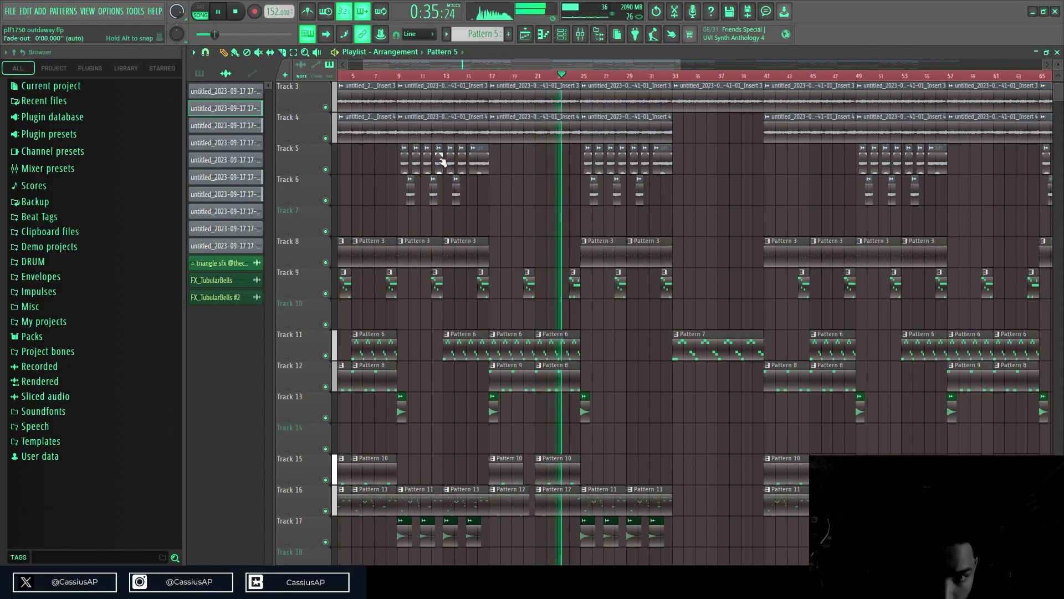
- Check Track 4 in solo and make its audio clip at bar 17 unique
right_click(329, 137)
right_click(327, 138)
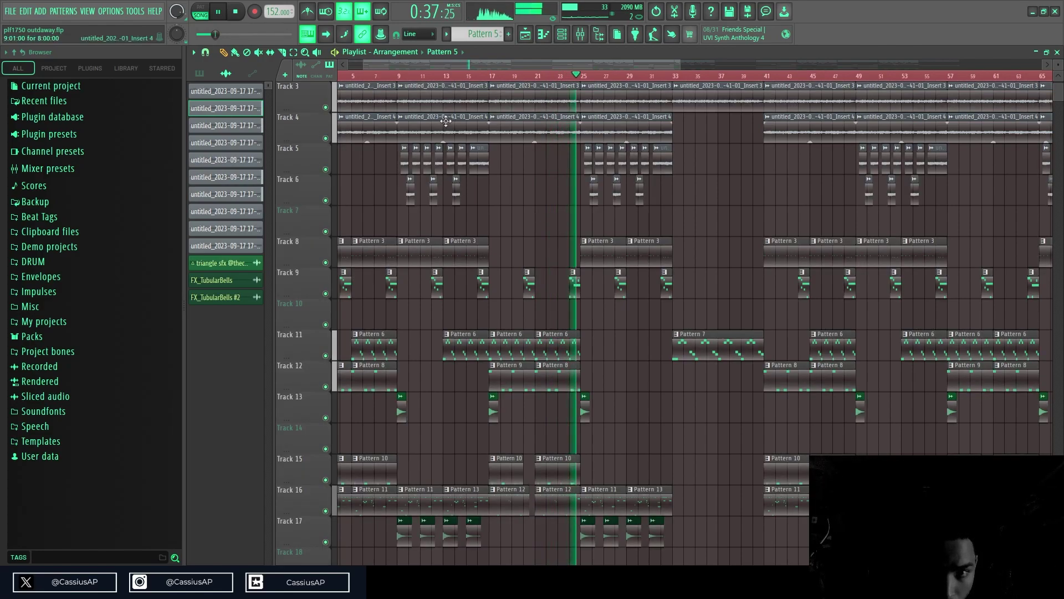
left_click(492, 117)
left_click(504, 197)
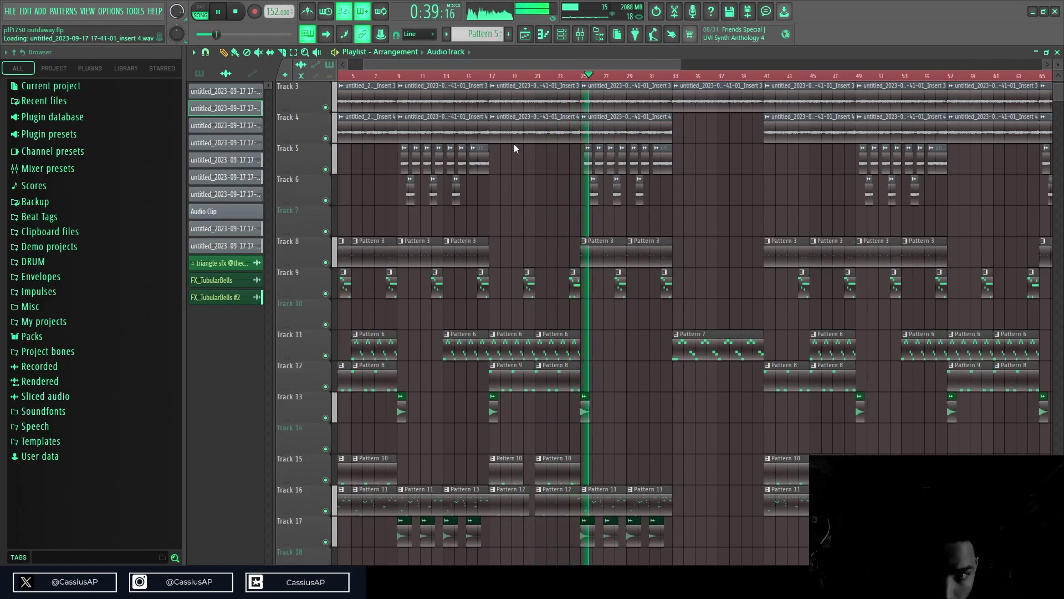
right_click(327, 138)
right_click(326, 138)
right_click(498, 133)
left_click_drag(633, 133, 542, 133)
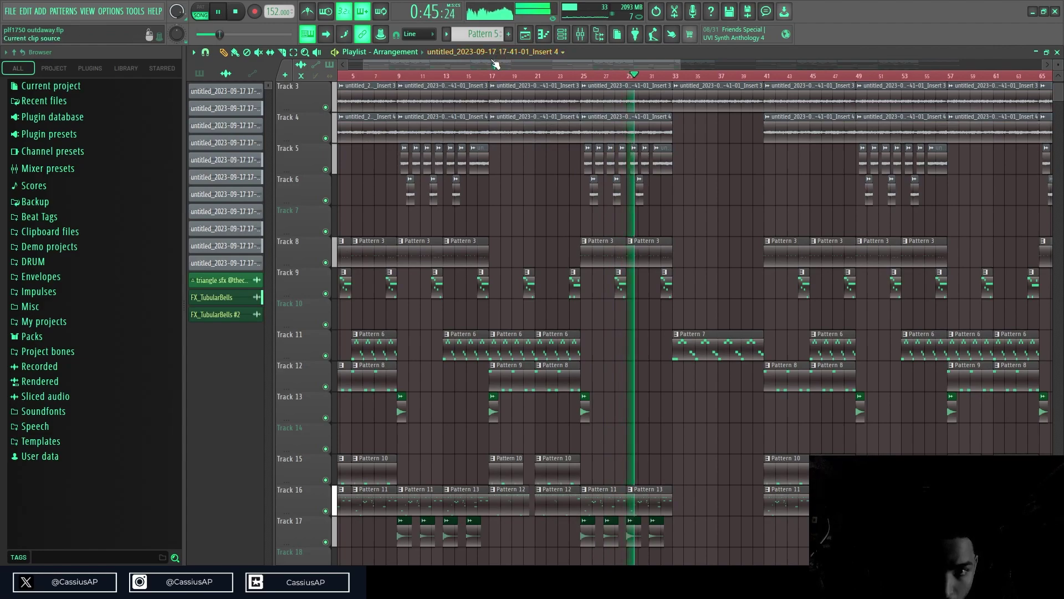
- Listen again from about bar 17 and examine the melody, drum and effect clips in bars 25 to 32
left_click(485, 75)
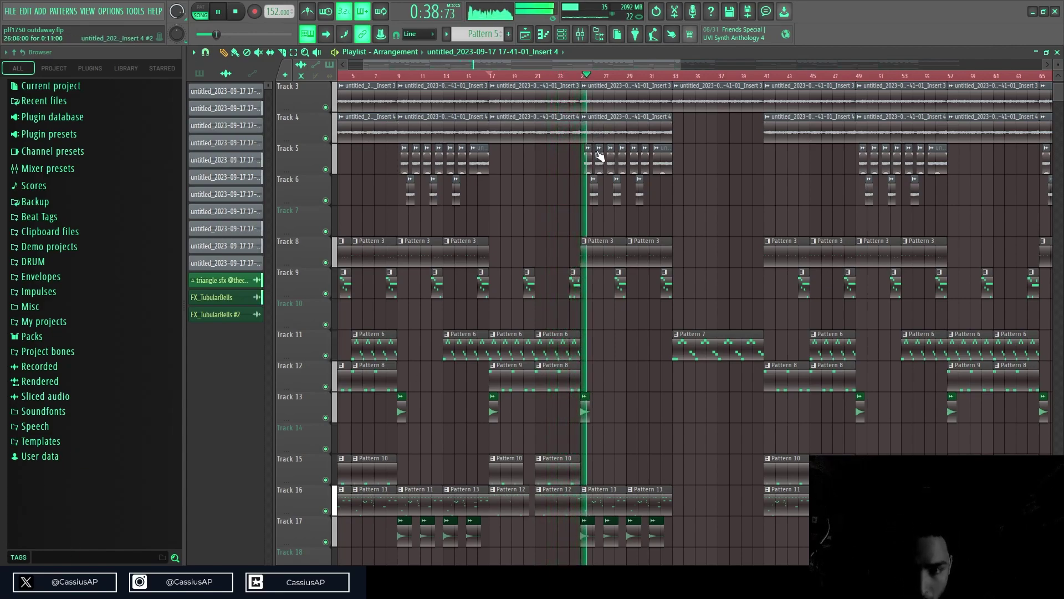
scroll(627, 355, "down", 2)
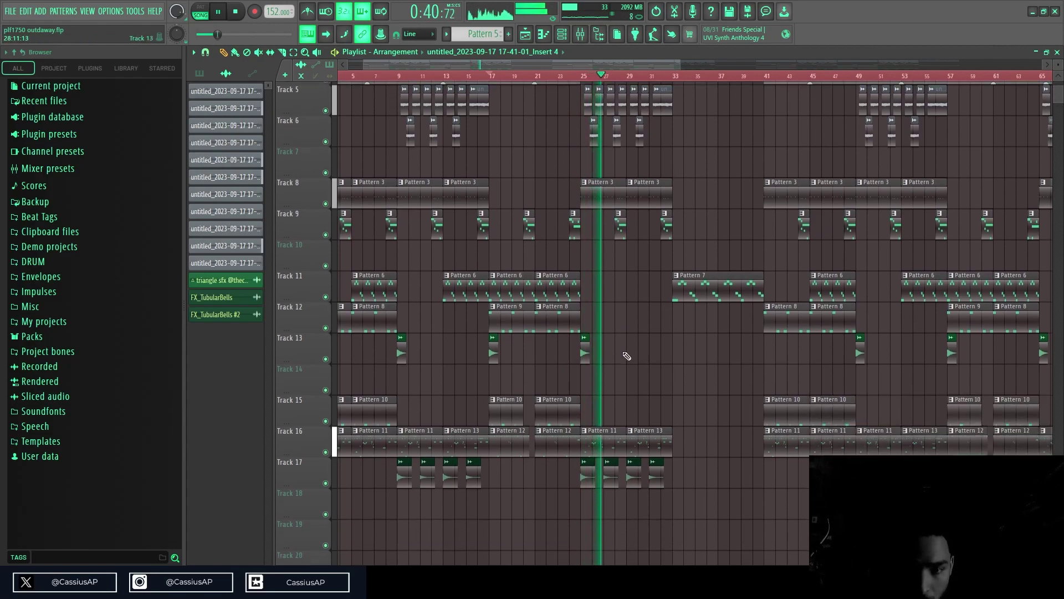
scroll(693, 471, "down", 2)
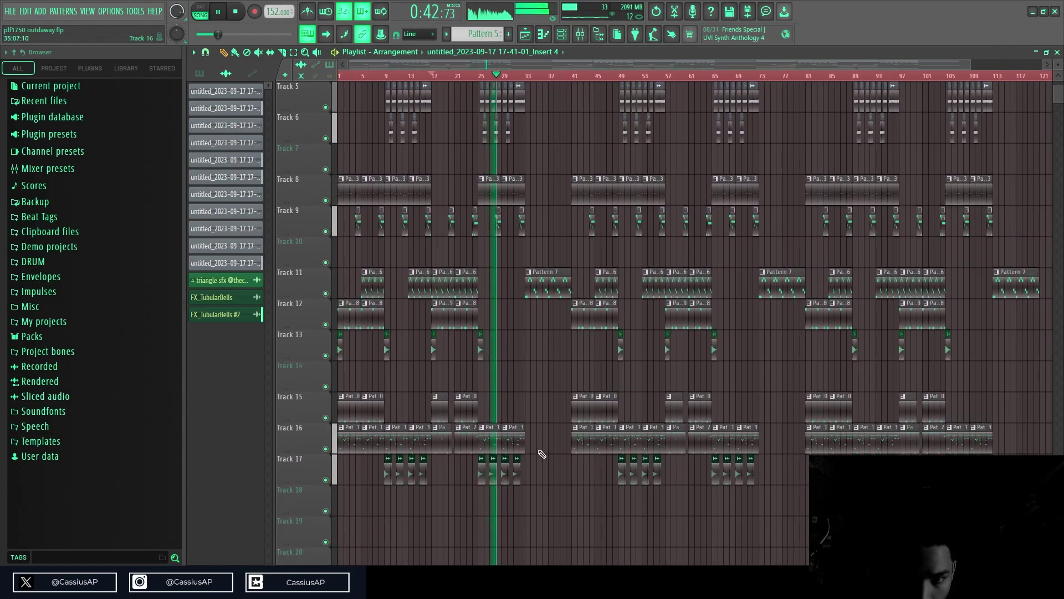
scroll(501, 416, "down", 2)
key("space")
key("space")
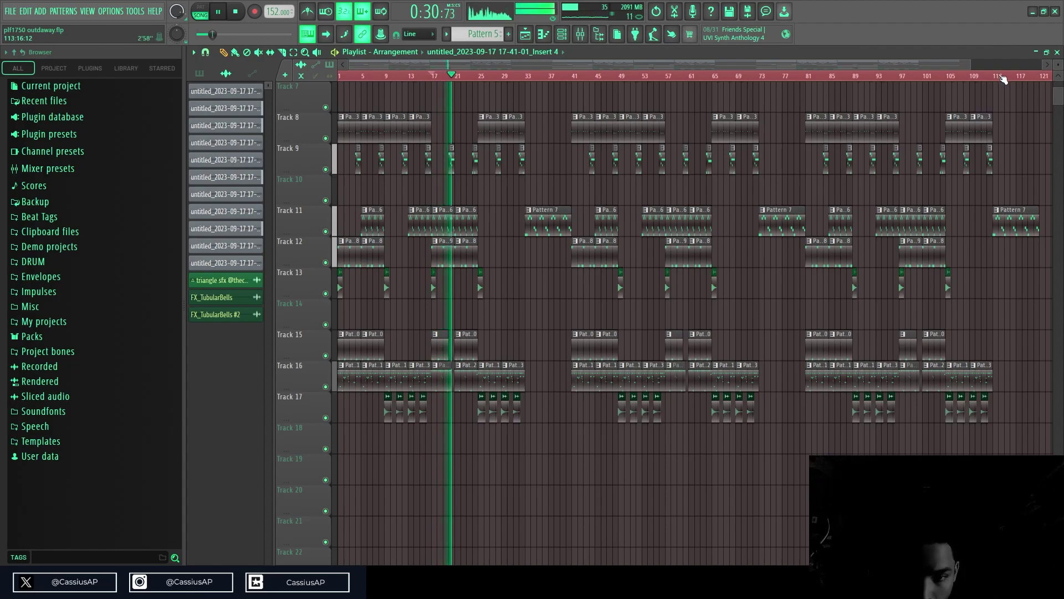
scroll(410, 295, "up", 3)
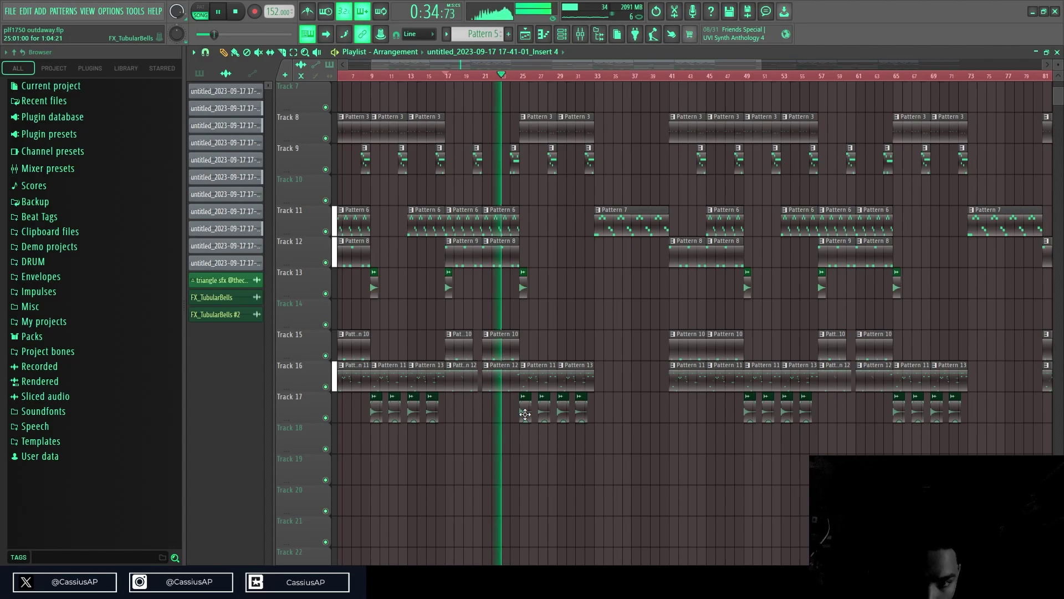
left_click_drag(529, 425, 607, 411)
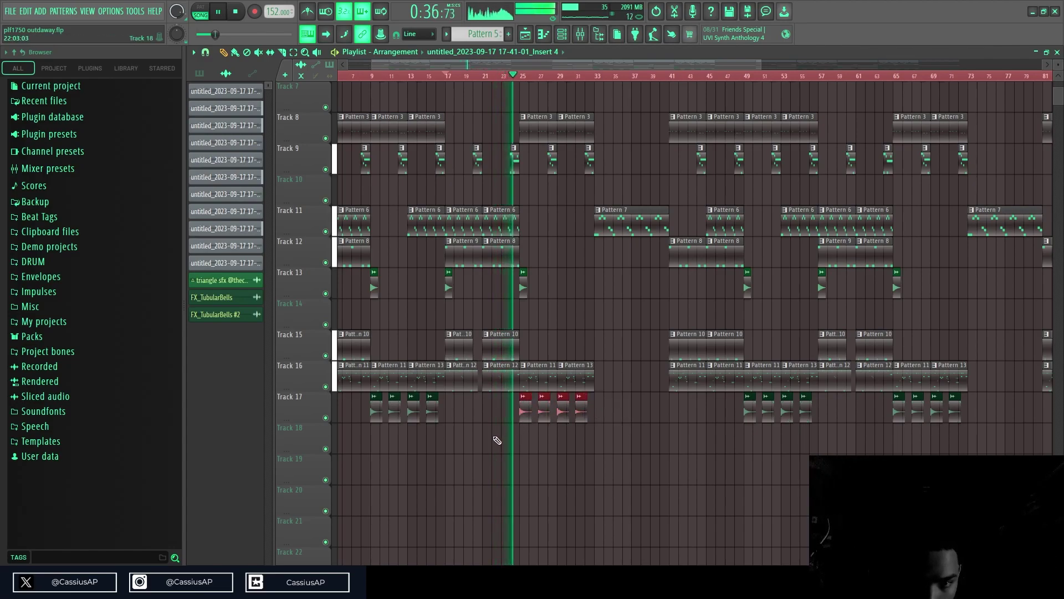
scroll(495, 441, "up", 1)
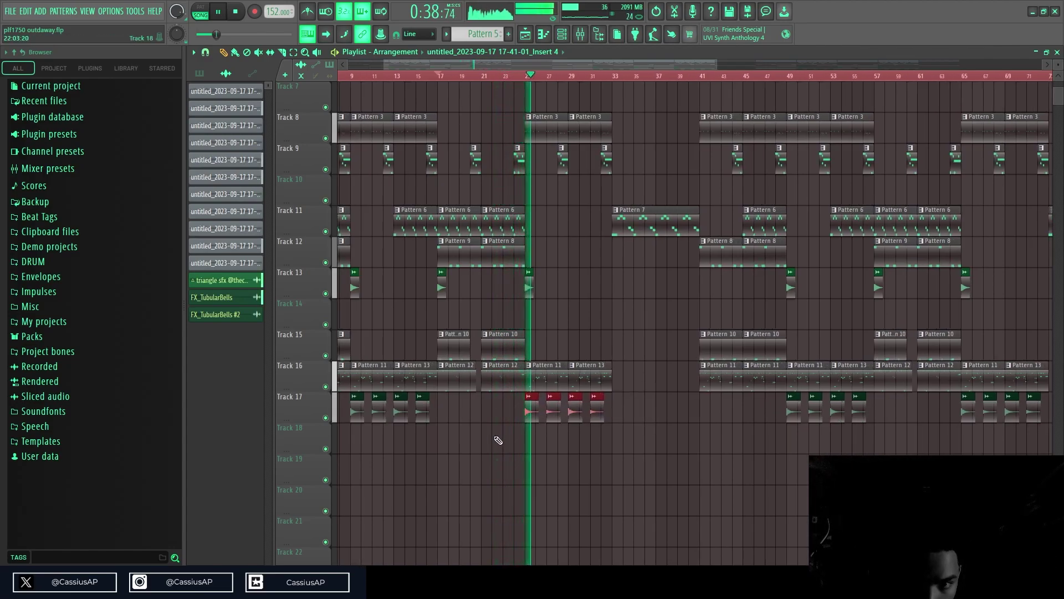
- Delete the audio clips on Tracks 4, 5 and 6 in bars 25 to 32
scroll(499, 441, "up", 2)
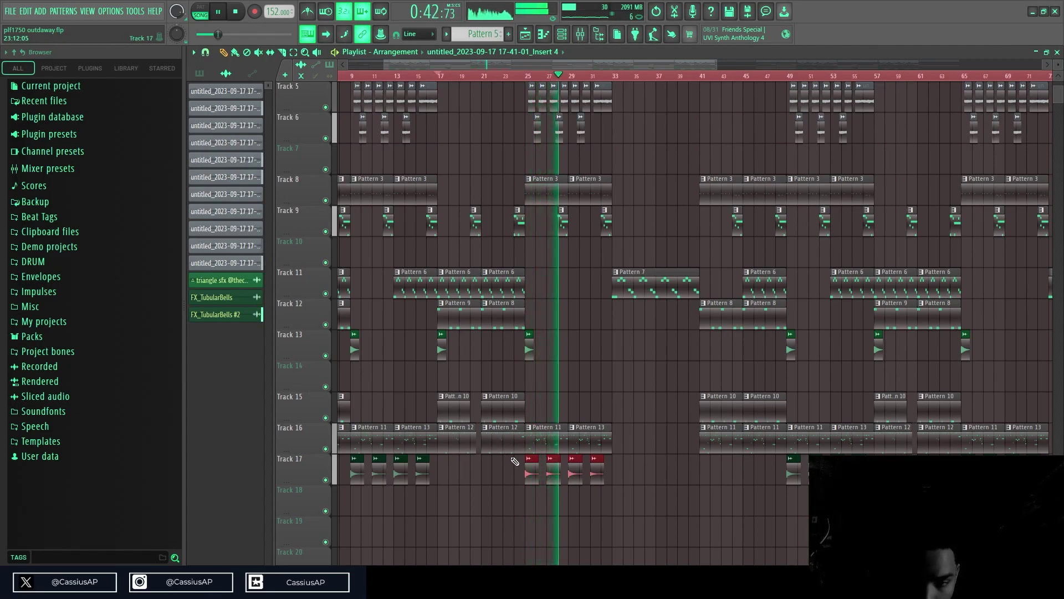
scroll(564, 377, "up", 4)
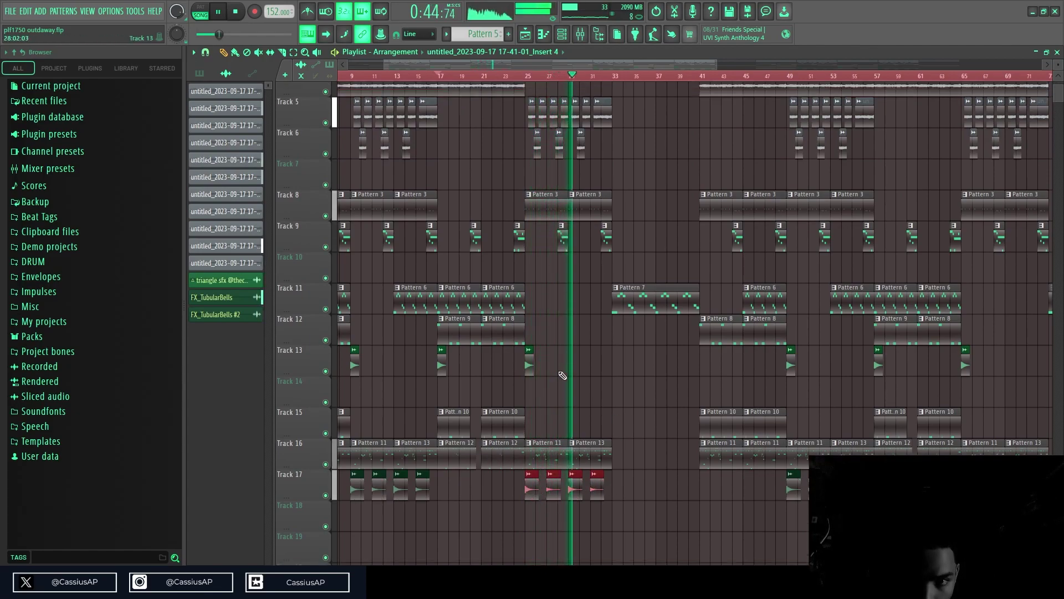
left_click_drag(527, 208, 660, 277)
key("Delete")
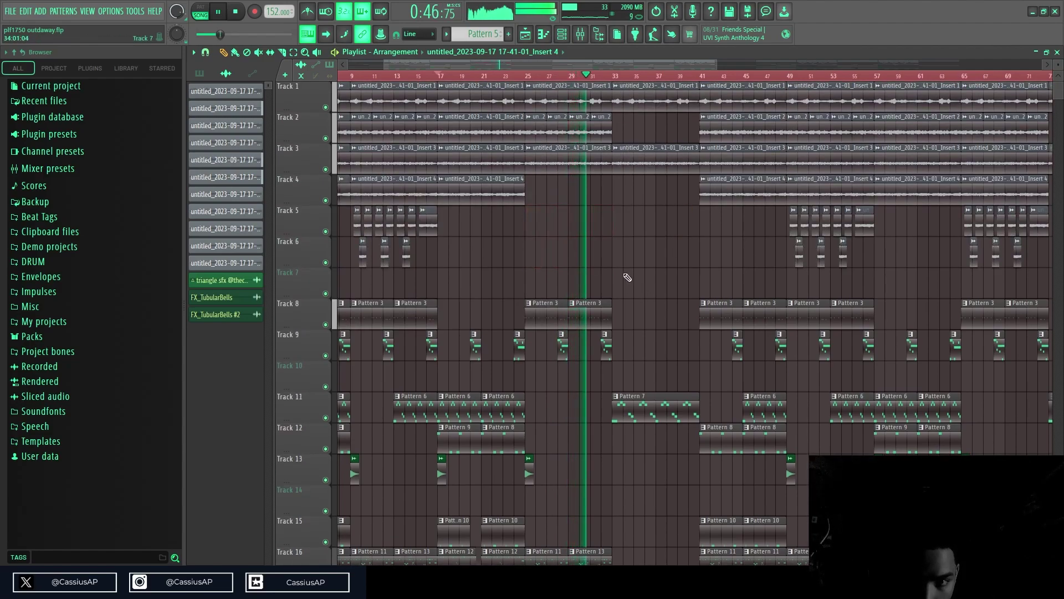
- Delete the clips filling bars 33 to 40: the audio on Tracks 1 and 3 and Pattern 7 on Track 11
scroll(613, 294, "down", 2, "ctrl")
scroll(654, 427, "down", 4)
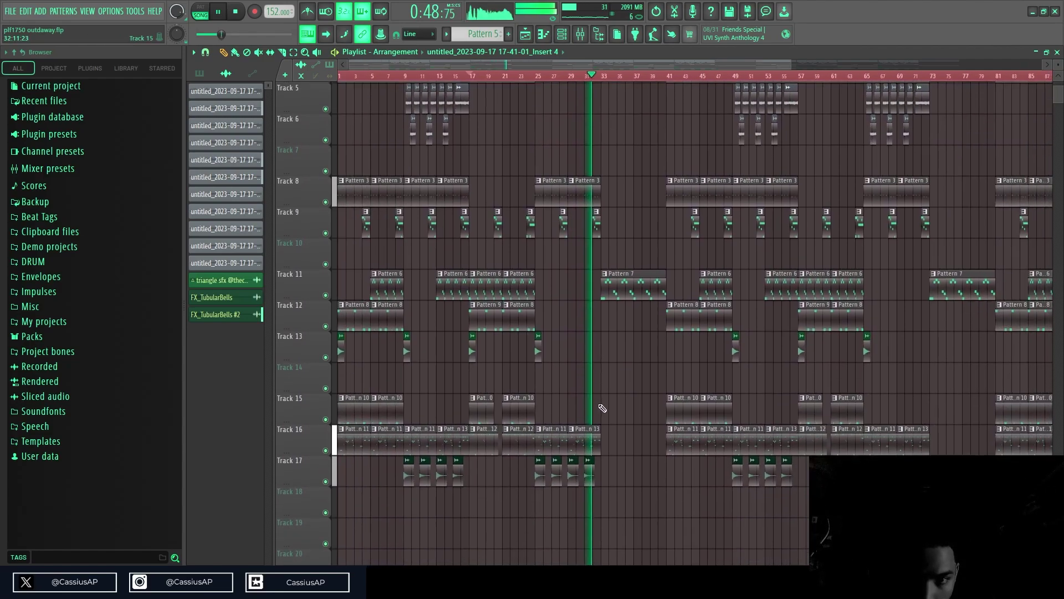
left_click_drag(612, 479, 571, 227)
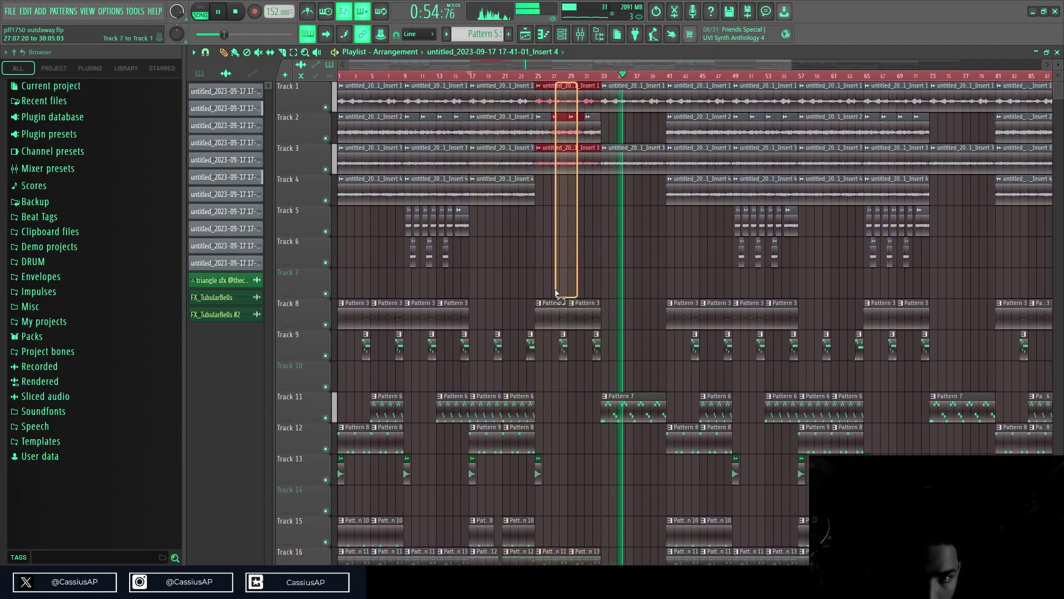
left_click_drag(558, 291, 553, 298)
left_click_drag(619, 203, 632, 106)
key("Delete")
scroll(626, 232, "down", 4)
key("space")
right_click(625, 289)
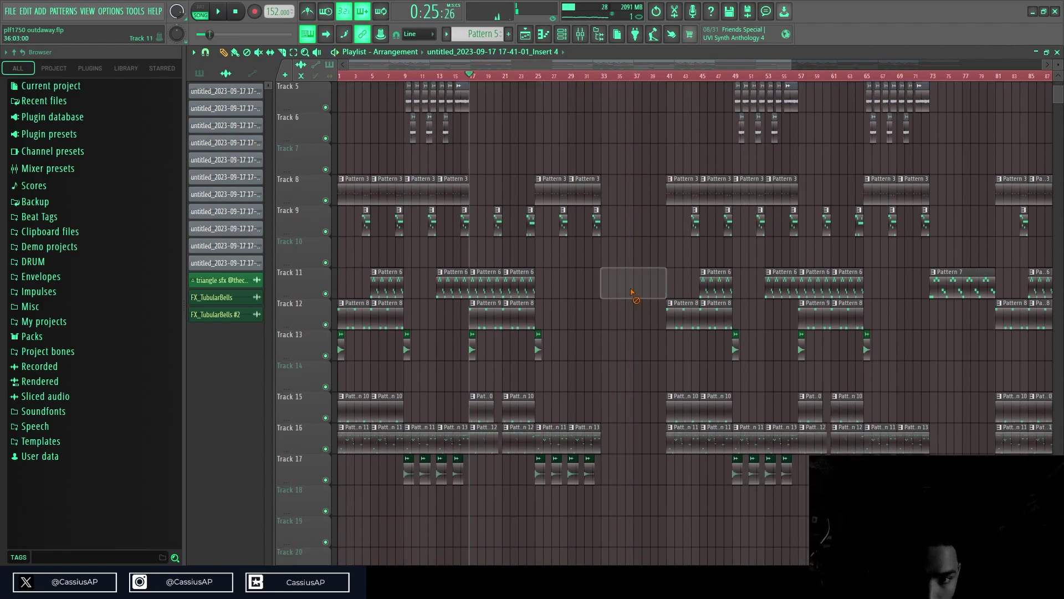
- Select every clip from bar 41 onward across all tracks and delete them
key("space")
scroll(598, 377, "down", 2)
left_click_drag(938, 454, 549, 84)
key("Delete")
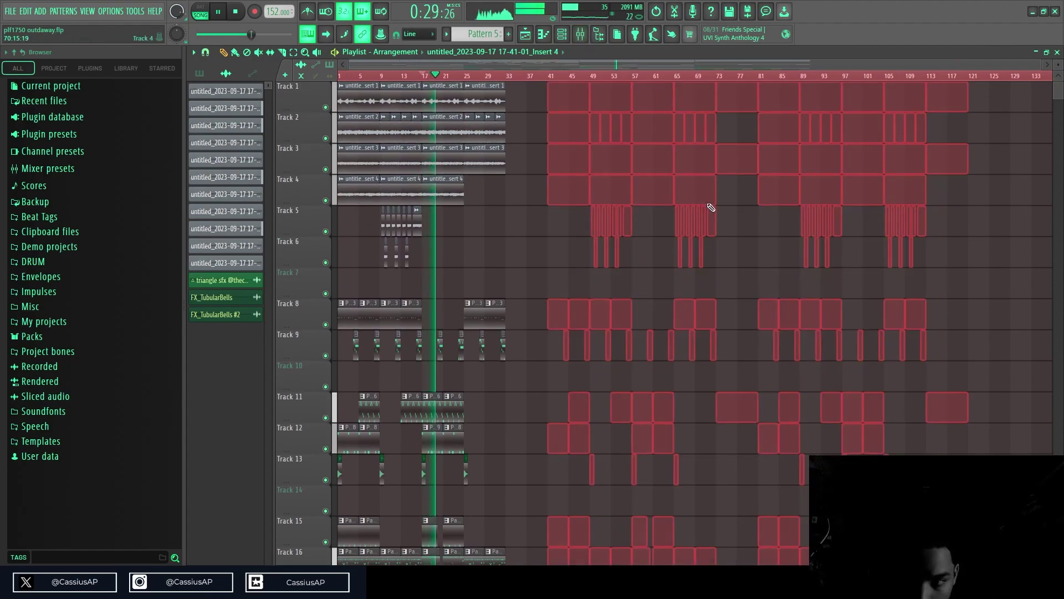
- Select all clips in bars 1 to 32 and duplicate them so the copy starts at bar 33
scroll(576, 410, "down", 5)
left_click_drag(594, 481, 330, 111)
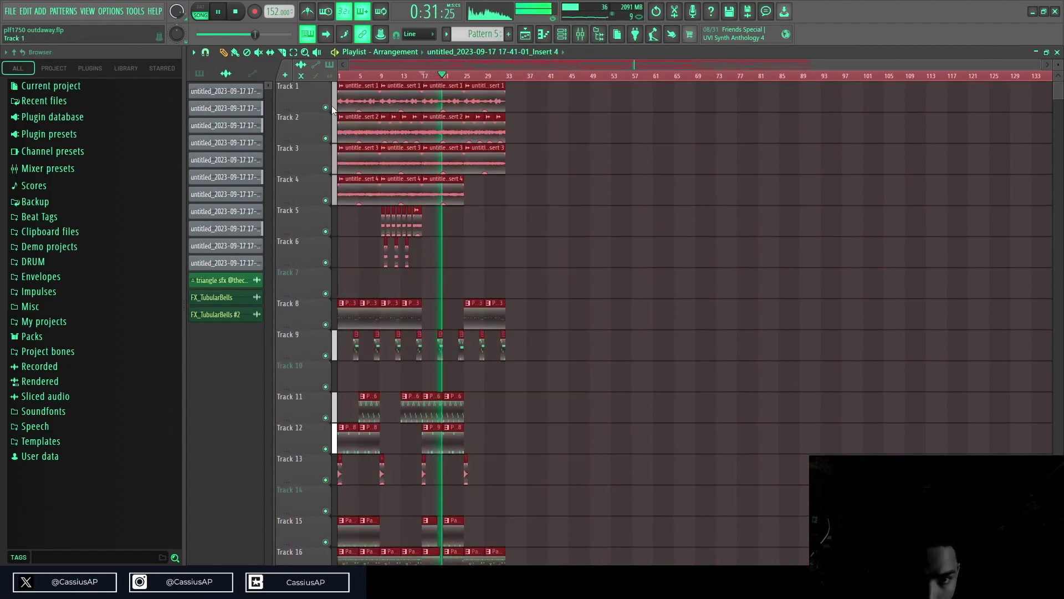
key("ctrl+b")
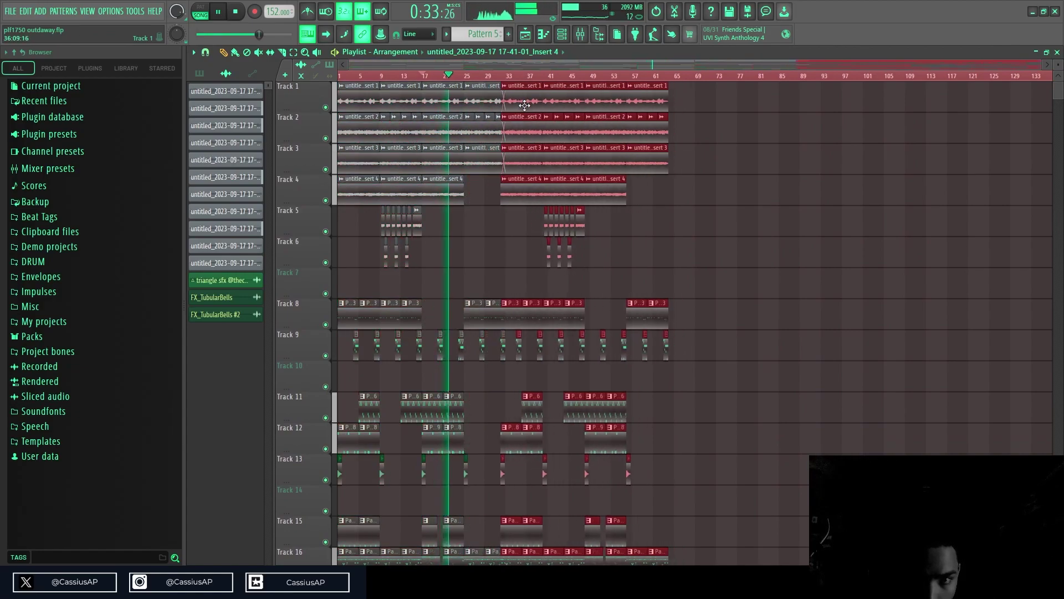
scroll(528, 107, "up", 5, "ctrl")
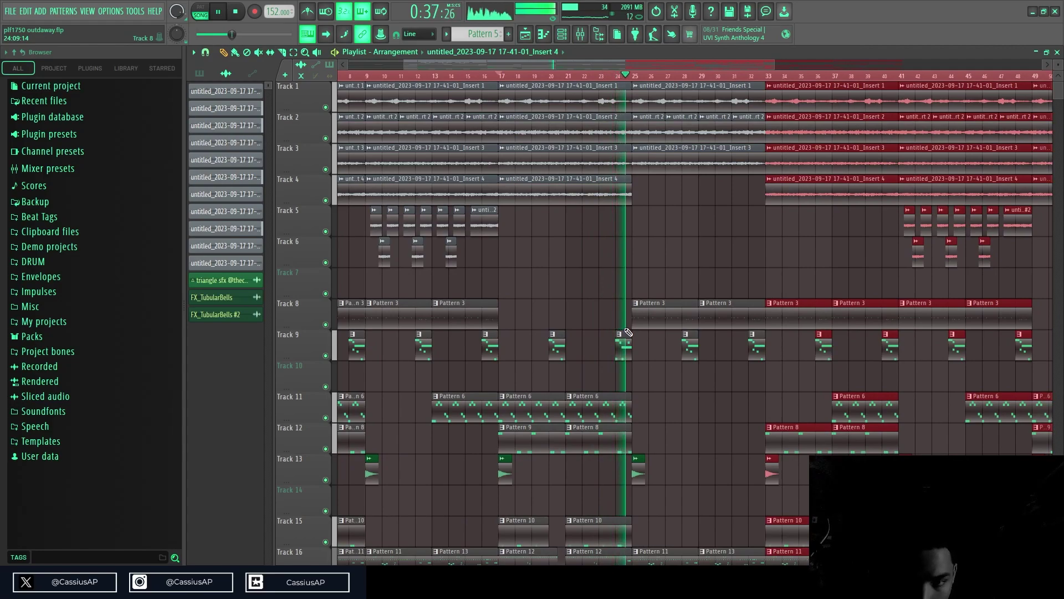
- Play back bars 25 to 33 and examine the tracks around the transition into the duplicated section
scroll(616, 376, "down", 3, "ctrl")
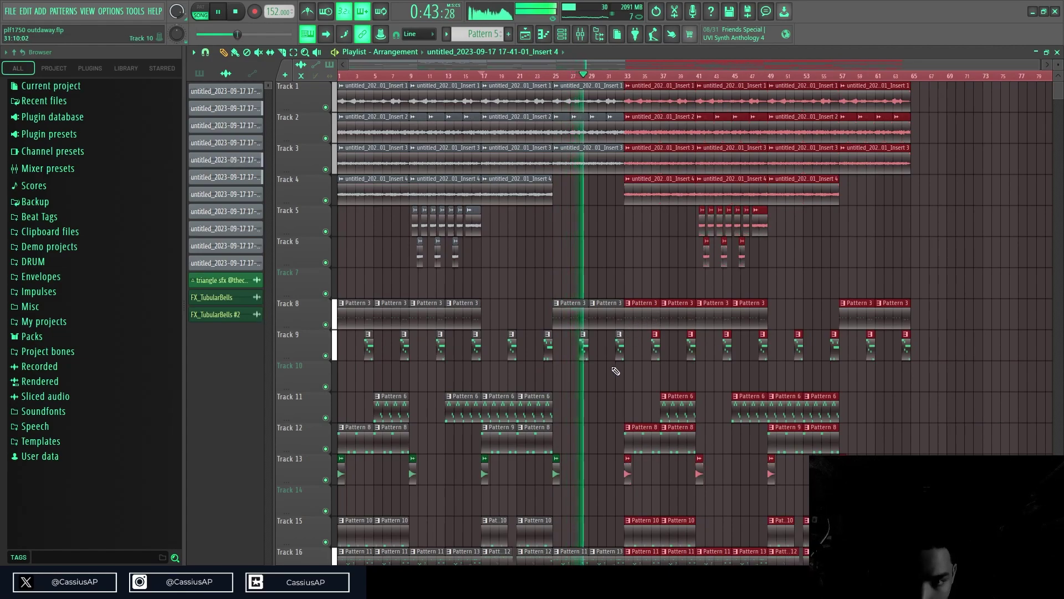
scroll(610, 355, "up", 3, "ctrl")
scroll(559, 329, "down", 3)
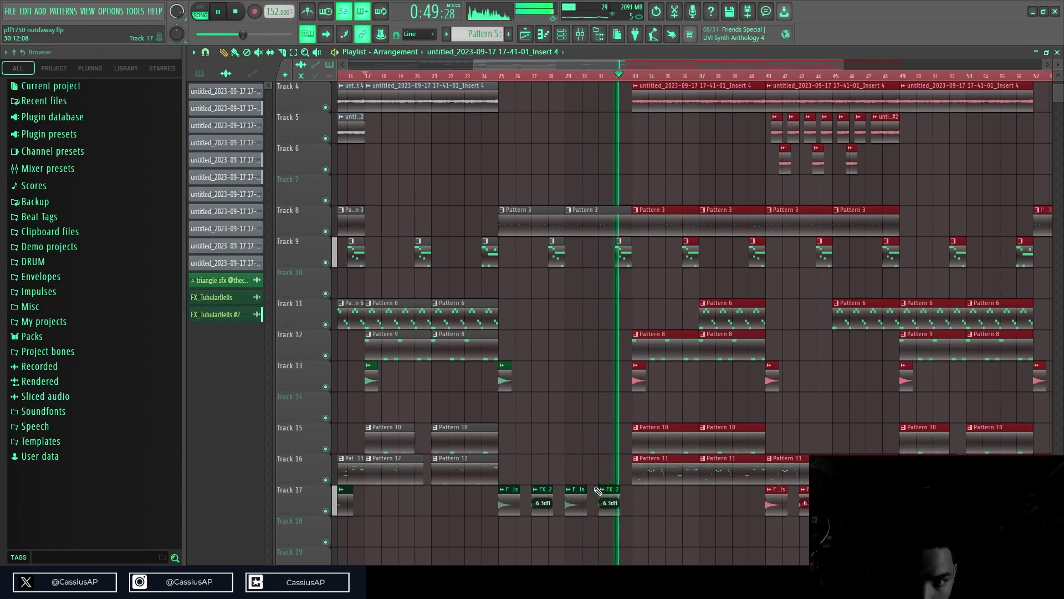
scroll(592, 465, "up", 3)
scroll(591, 461, "down", 3)
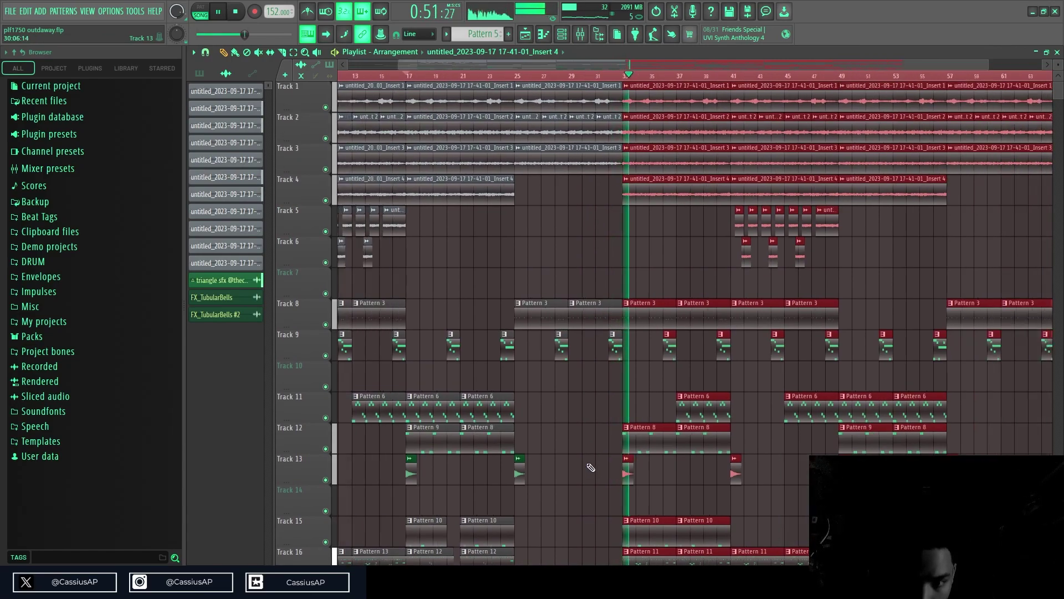
left_click(536, 76)
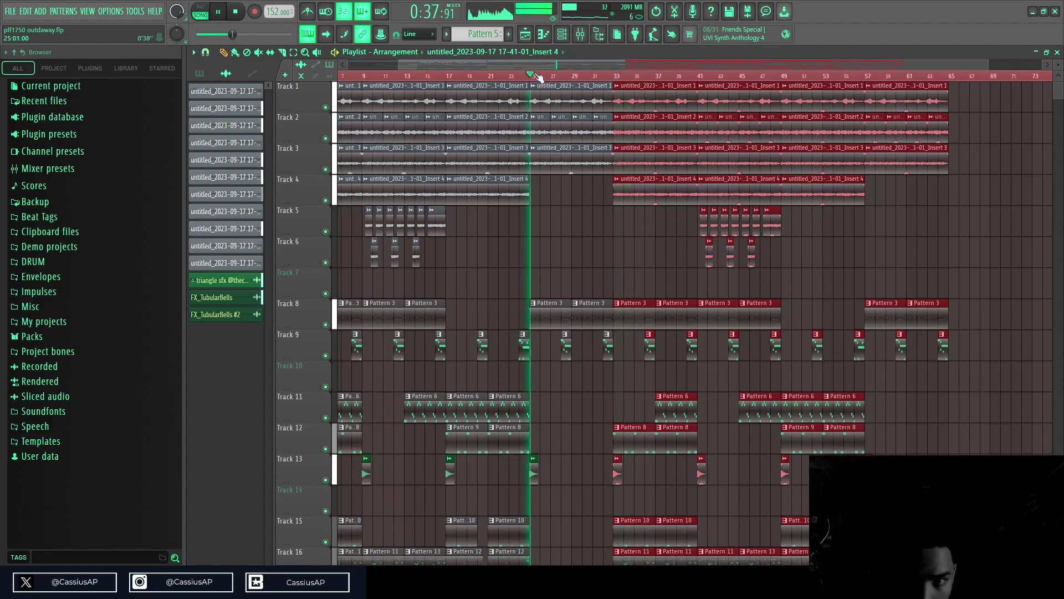
scroll(565, 397, "down", 1)
scroll(565, 397, "down", 2)
key("space")
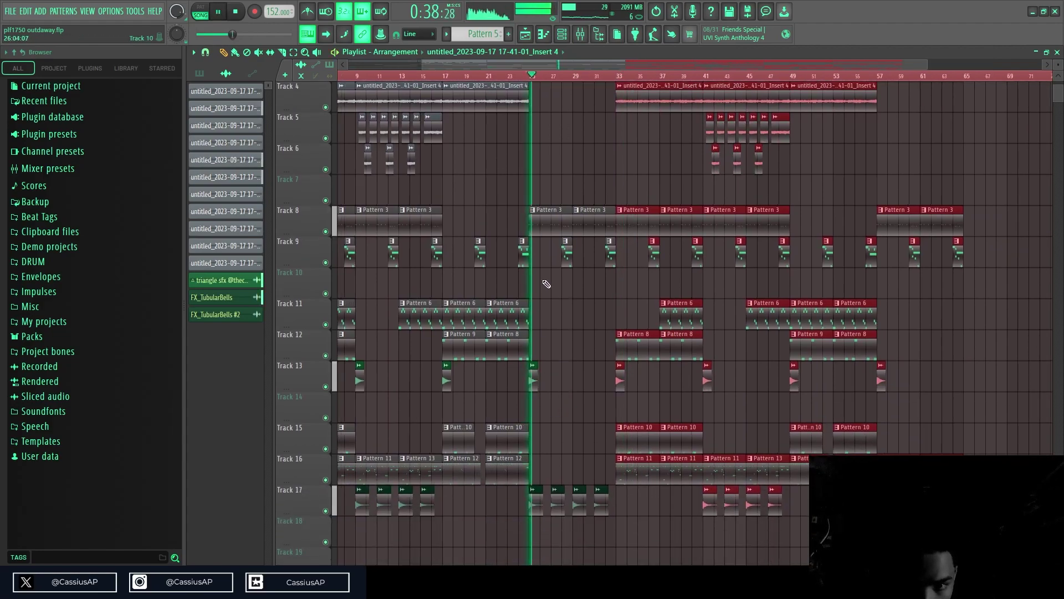
- Make the 808 clip at bar 25 a unique pattern and delete one closely spaced extra note each in bars 1, 3 and 4
scroll(522, 209, "up", 2)
double_click(554, 227)
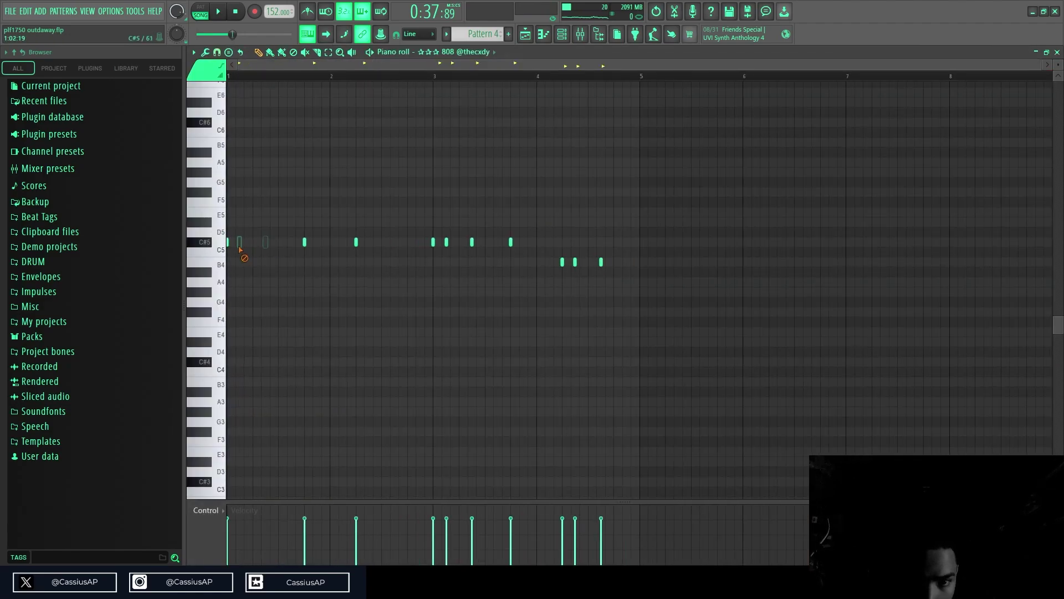
right_click(242, 247)
key("space")
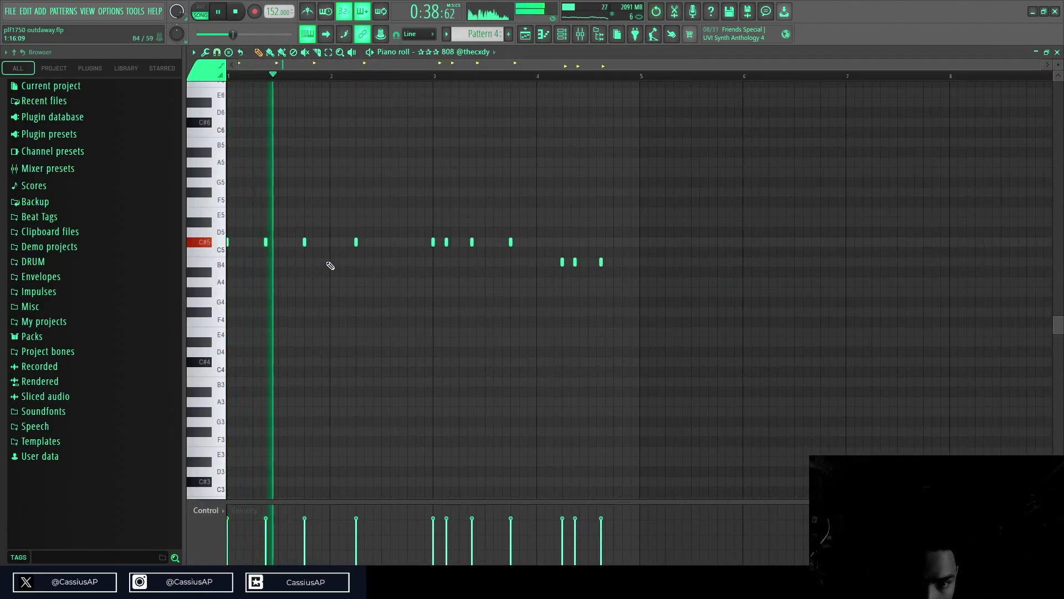
right_click(446, 242)
right_click(575, 262)
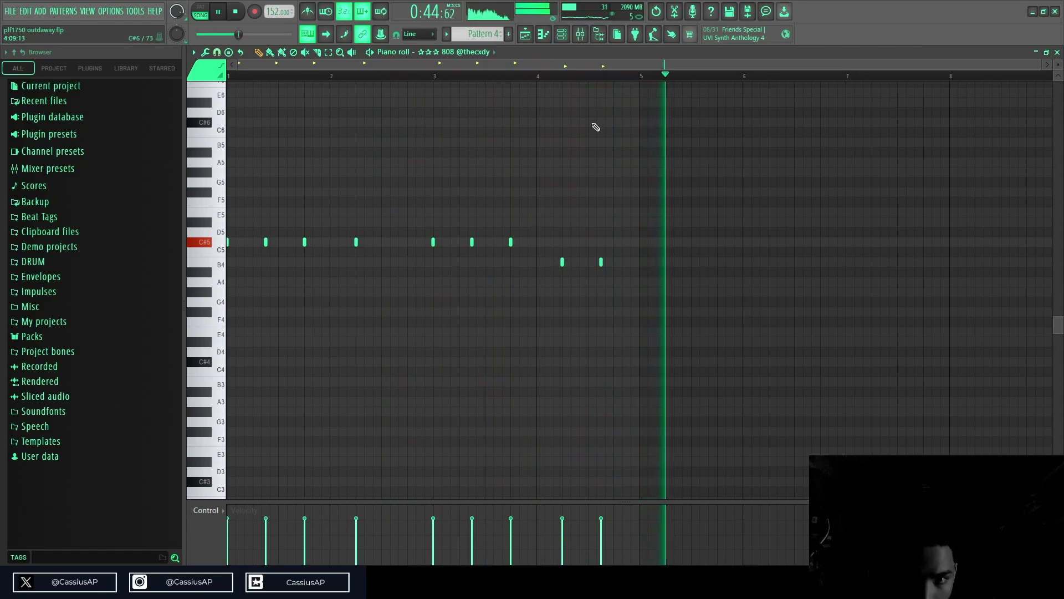
- Replace the Pattern 3 clip at bar 29 with Pattern 4 and delete the two Track 9 clips in bars 25 to 32
left_click(526, 34)
scroll(640, 235, "up", 3)
right_click(590, 352)
right_click(668, 353)
right_click(627, 319)
key("space")
key("space")
left_click_drag(652, 312, 637, 316)
- Replace the Pattern 3 clips at bars 57 and 61 with Pattern 4 copies and delete the Track 9 clips below them
scroll(665, 350, "down", 2)
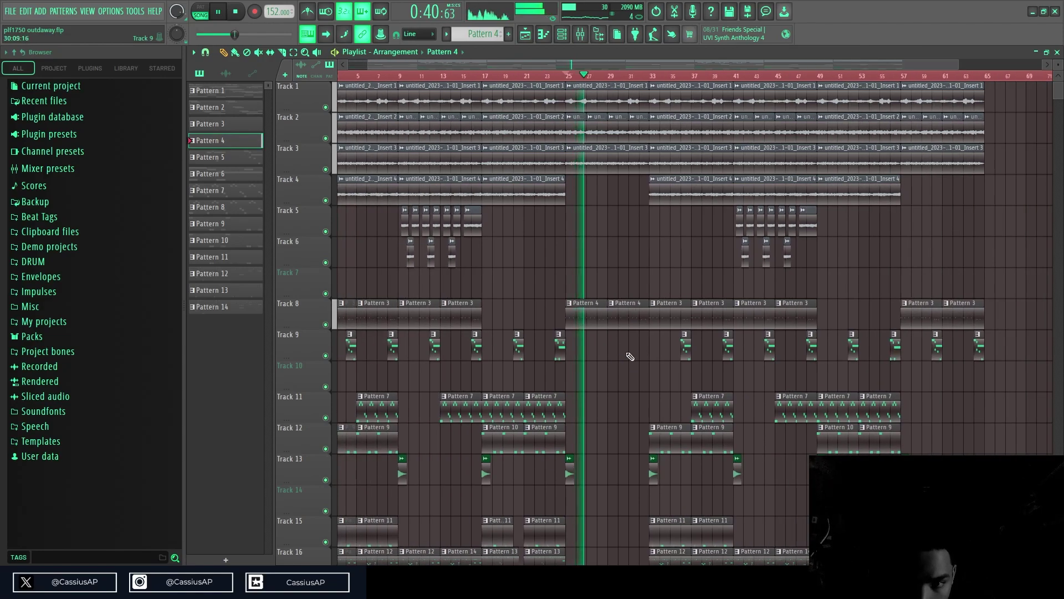
scroll(689, 357, "down", 3)
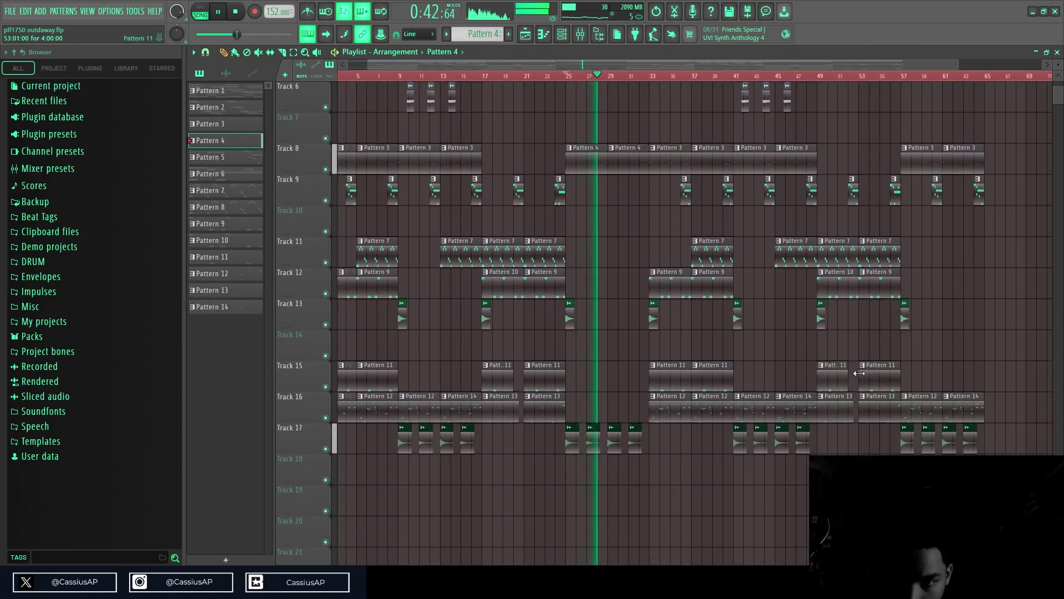
left_click_drag(980, 441, 671, 26)
left_click_drag(631, 304, 927, 316)
right_click(965, 319)
right_click(923, 319)
right_click(937, 347)
right_click(980, 348)
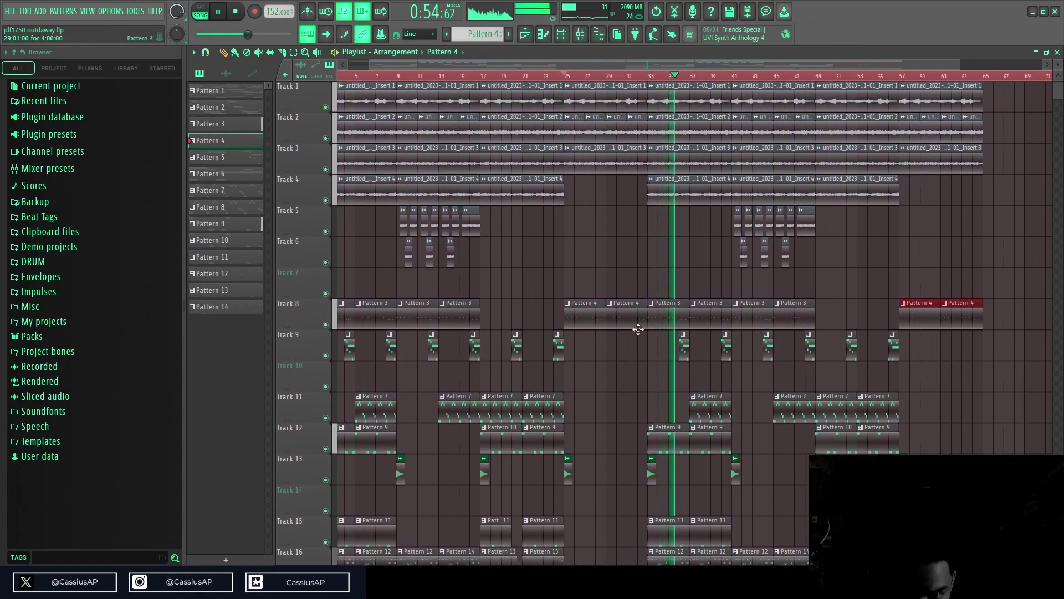
- Lower the high-shelf EQ band to -18 dB on the Insert 4 audio's mixer track 11
scroll(642, 334, "up", 2)
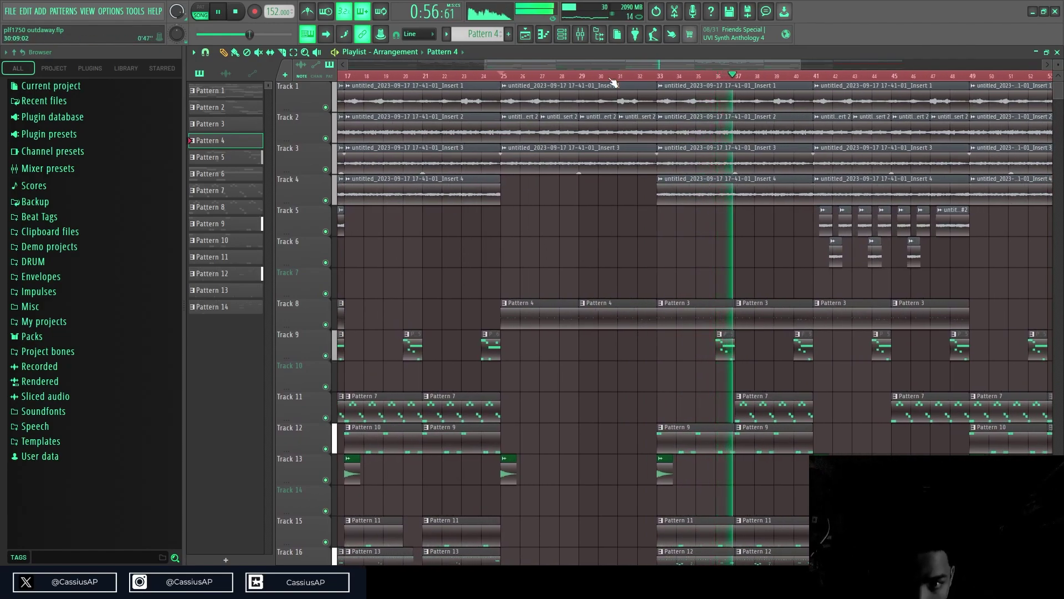
left_click(580, 36)
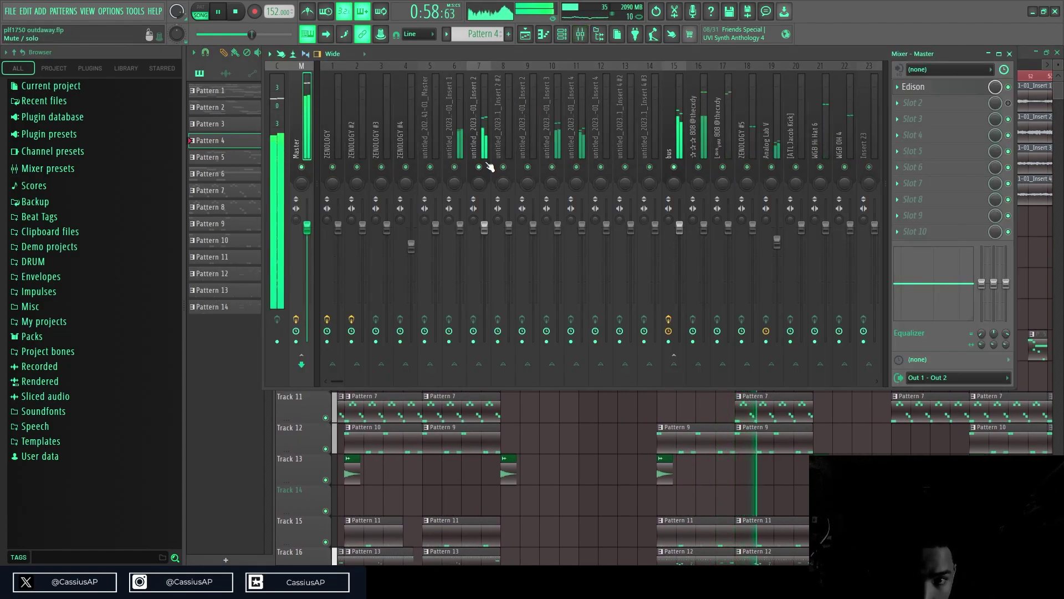
left_click(584, 165)
left_click_drag(970, 284, 972, 311)
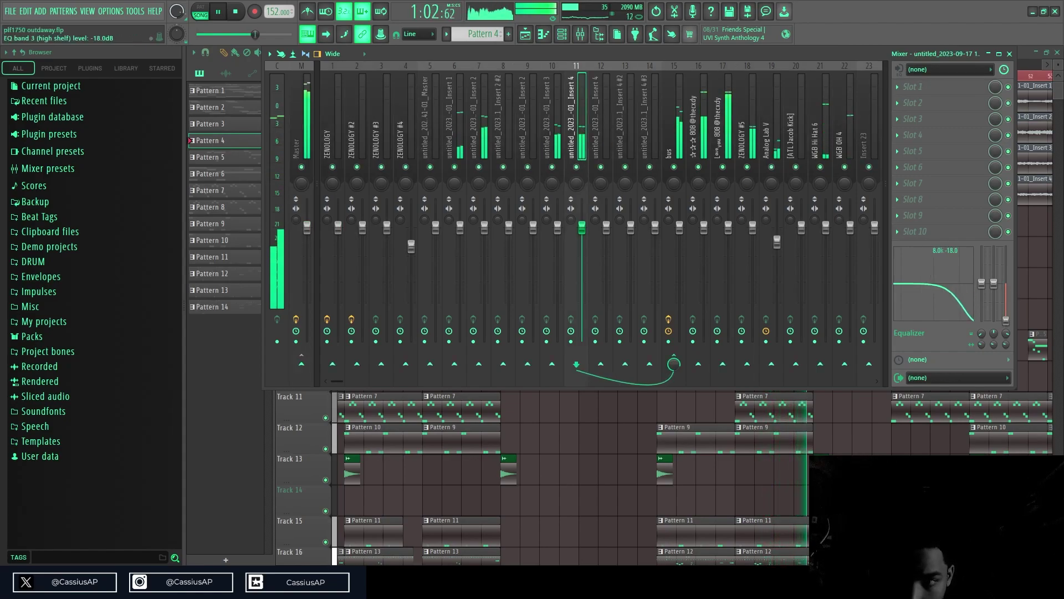
left_click(546, 36)
left_click(535, 39)
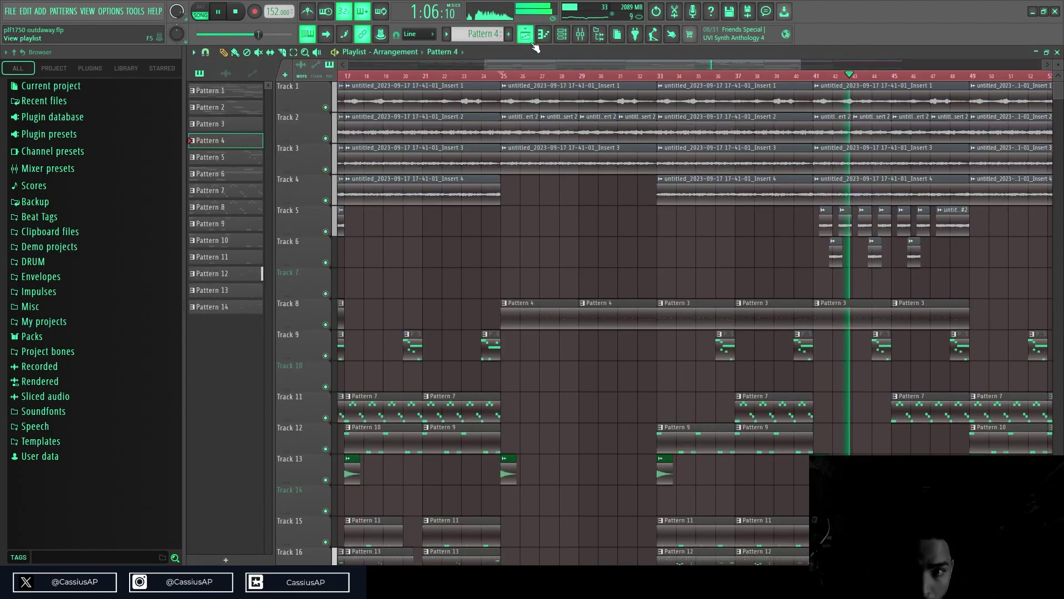
- Select all channels and route them to consecutive mixer tracks starting from track 1
left_click(565, 37)
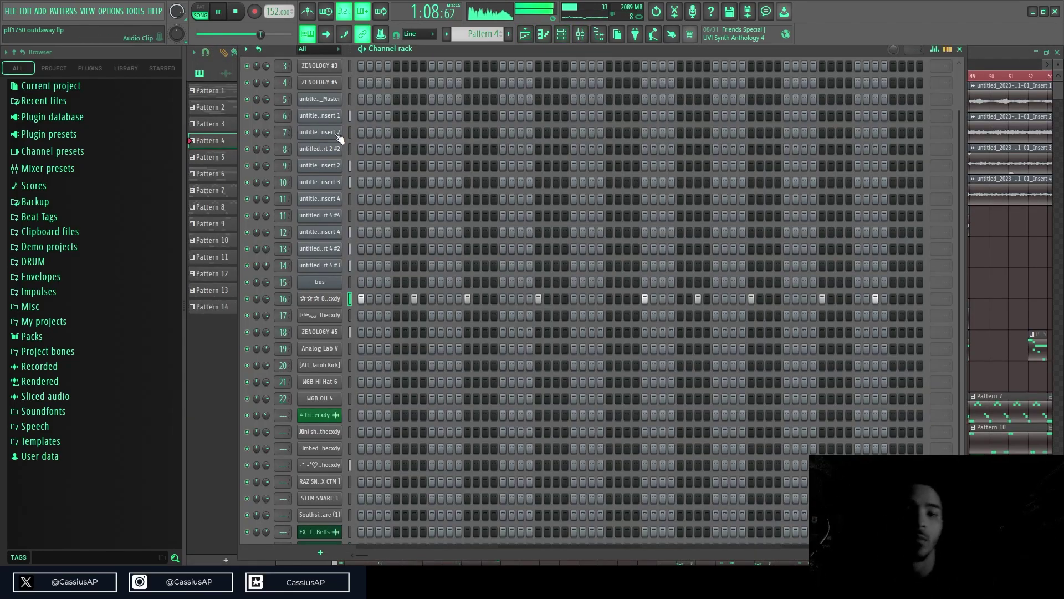
scroll(349, 111, "up", 2)
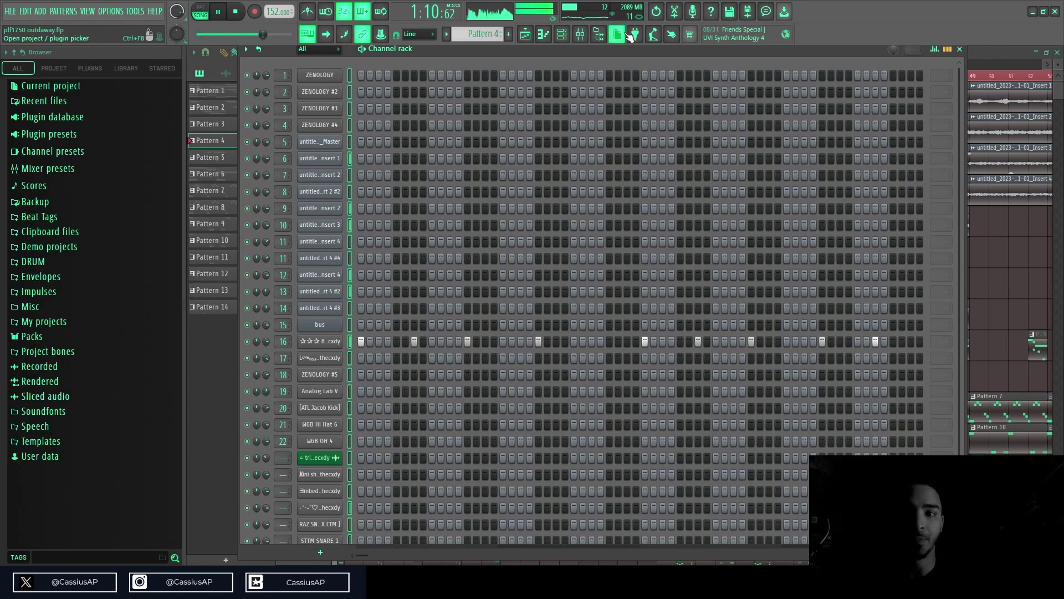
left_click(580, 35)
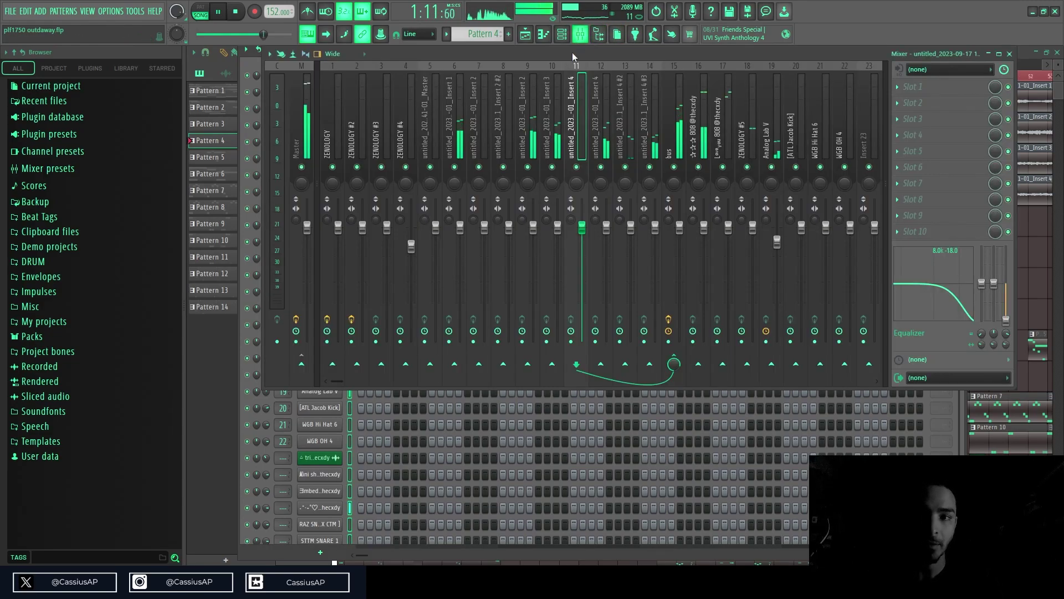
left_click(342, 136)
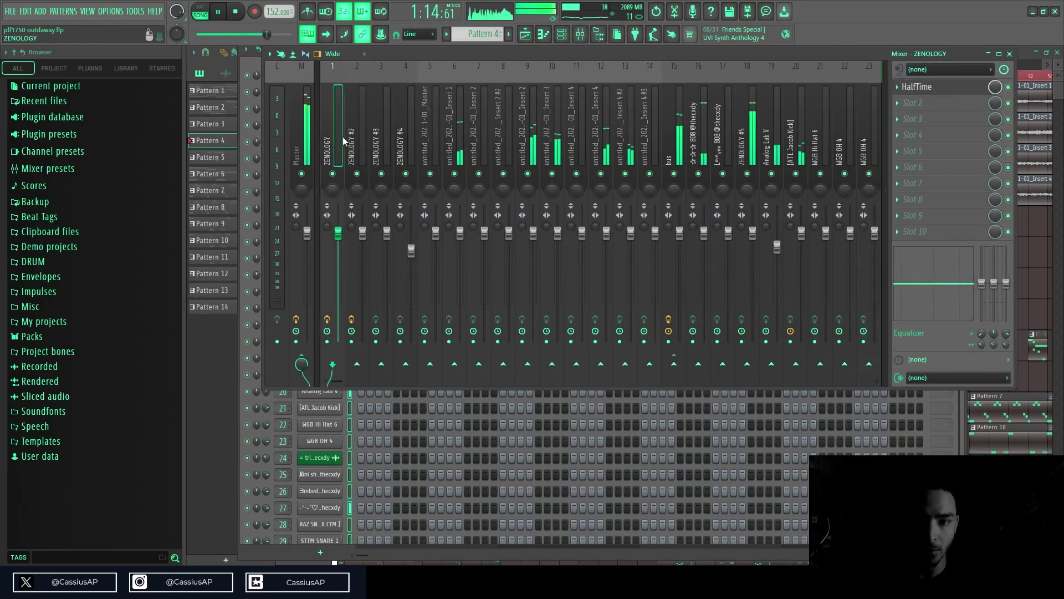
left_click(549, 35)
left_click(559, 37)
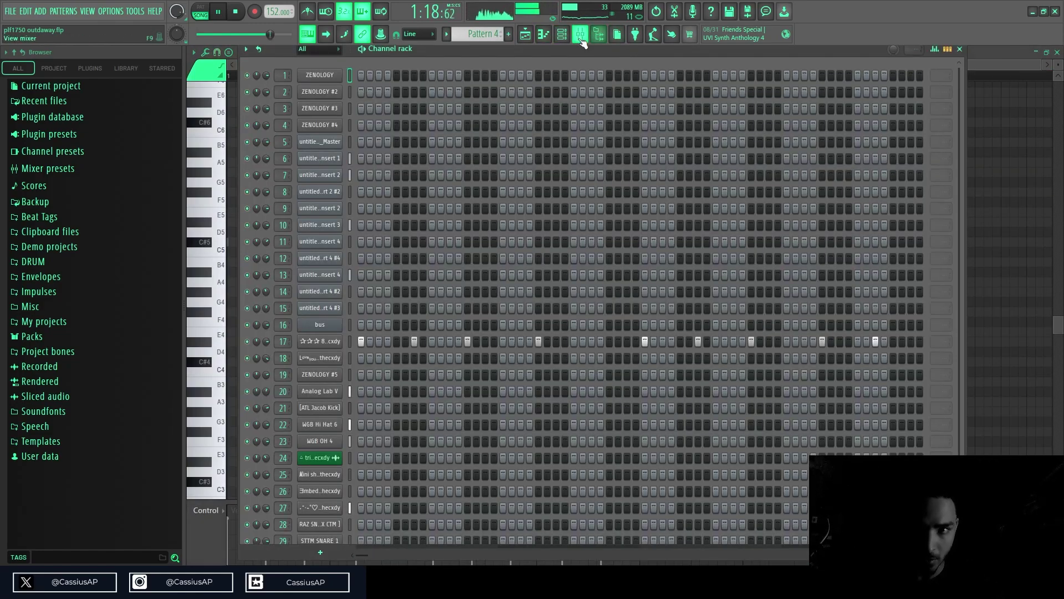
- Audition the Analog Lab V and ATL Jacob Kick mixer tracks by soloing and unsoloing each in turn
left_click(582, 39)
left_click_drag(828, 156, 669, 160)
mouse_move(530, 172)
left_mouse_down()
mouse_move(412, 181)
mouse_move(573, 169)
mouse_move(533, 171)
left_mouse_up()
left_click(511, 171)
right_click(505, 173)
right_click(506, 173)
right_click(529, 173)
right_click(530, 173)
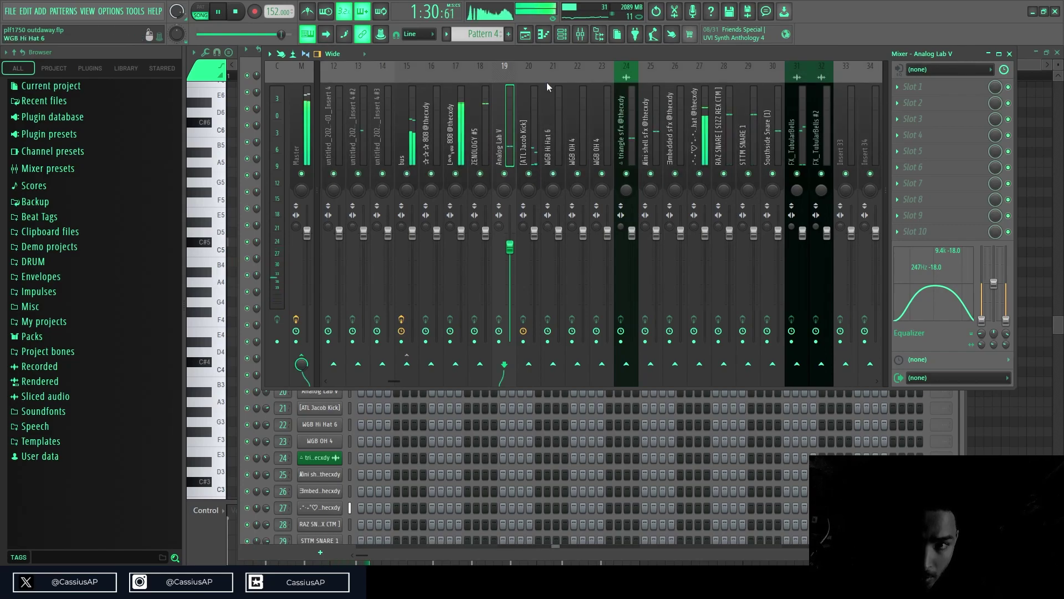
- Play back the arrangement from bars 33 and 37 and examine the mixer levels
left_click(526, 36)
left_click(665, 76)
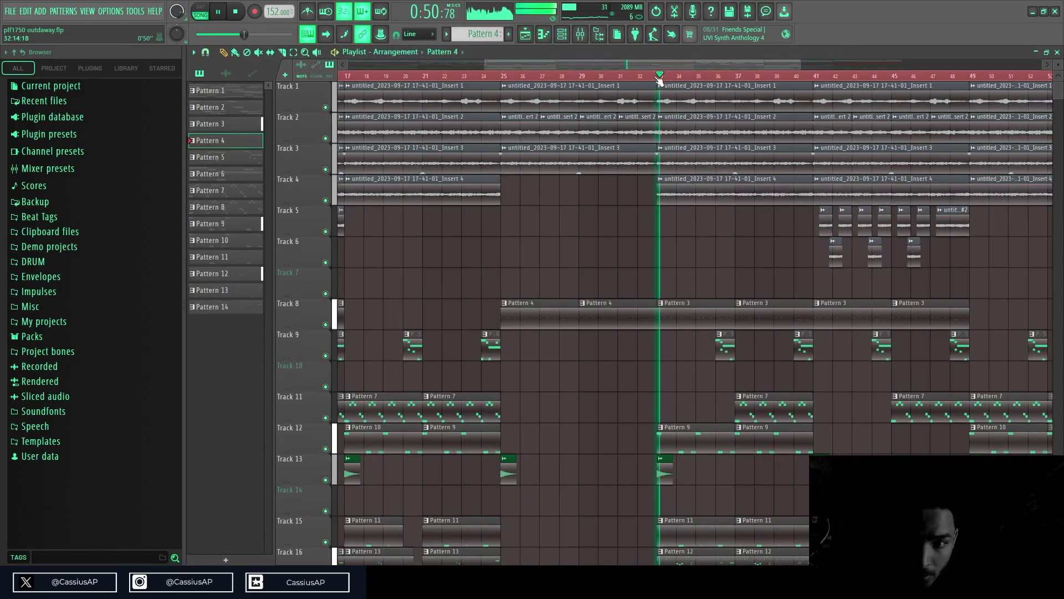
left_click(731, 65)
left_click(737, 75)
left_click(580, 38)
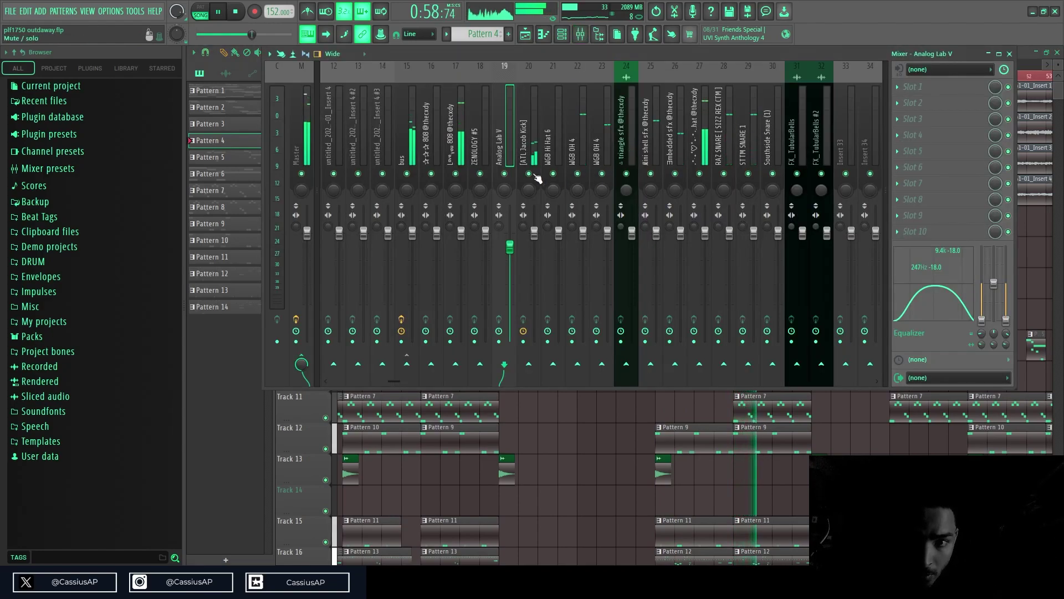
- Repeat the routing of every channel onto the mixer tracks from track 1 and return to the playlist
left_click(561, 34)
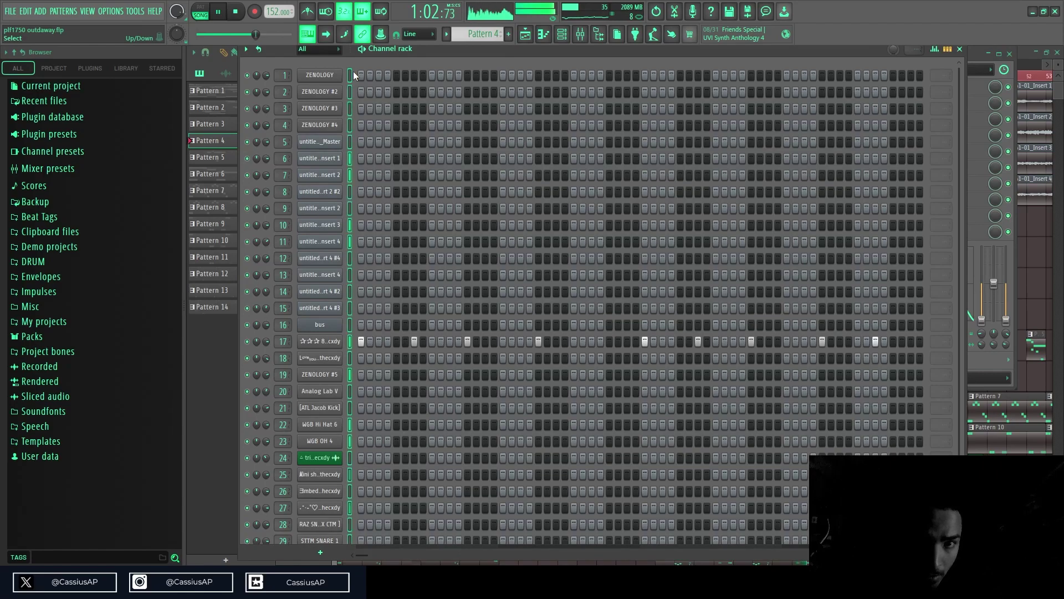
key("F6")
scroll(335, 115, "up", 4)
left_click(339, 113)
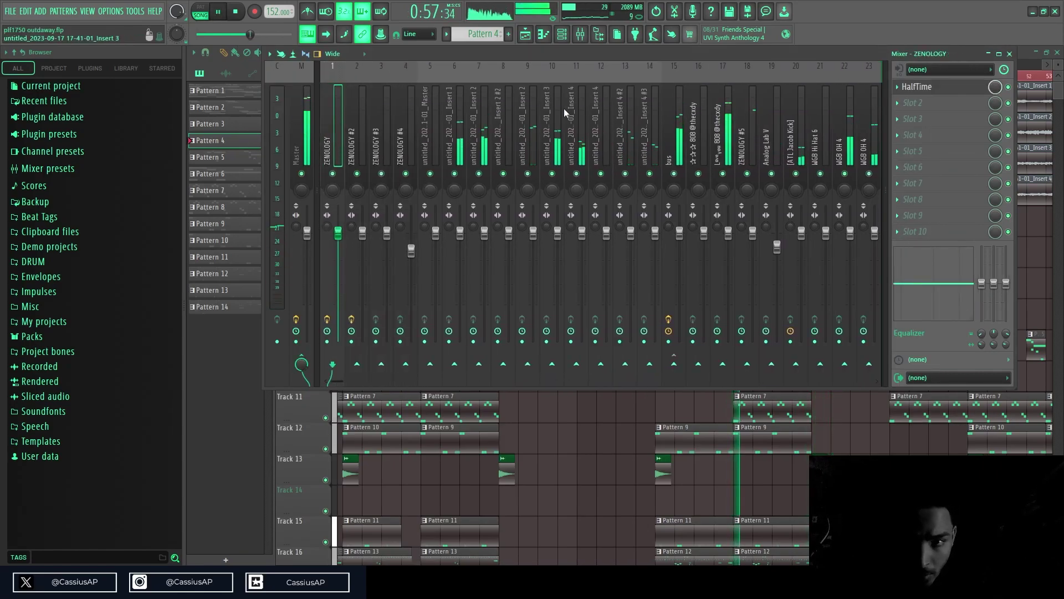
left_click(527, 36)
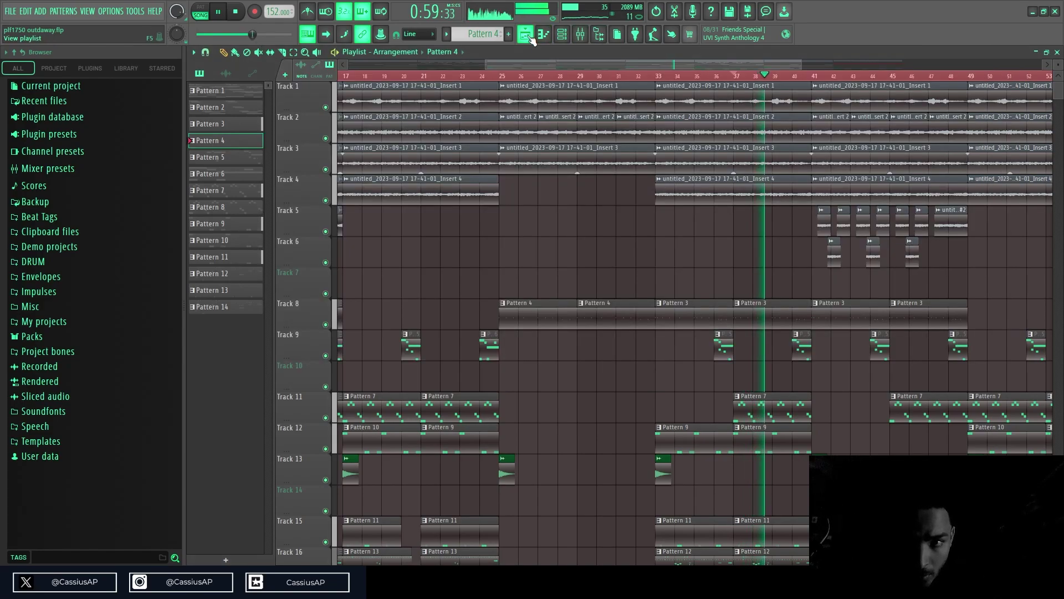
- Slice the Pattern 11 and Pattern 12 clips on Tracks 15 and 16 and delete the short segments just before bar 39
scroll(777, 388, "up", 5)
scroll(781, 390, "down", 5)
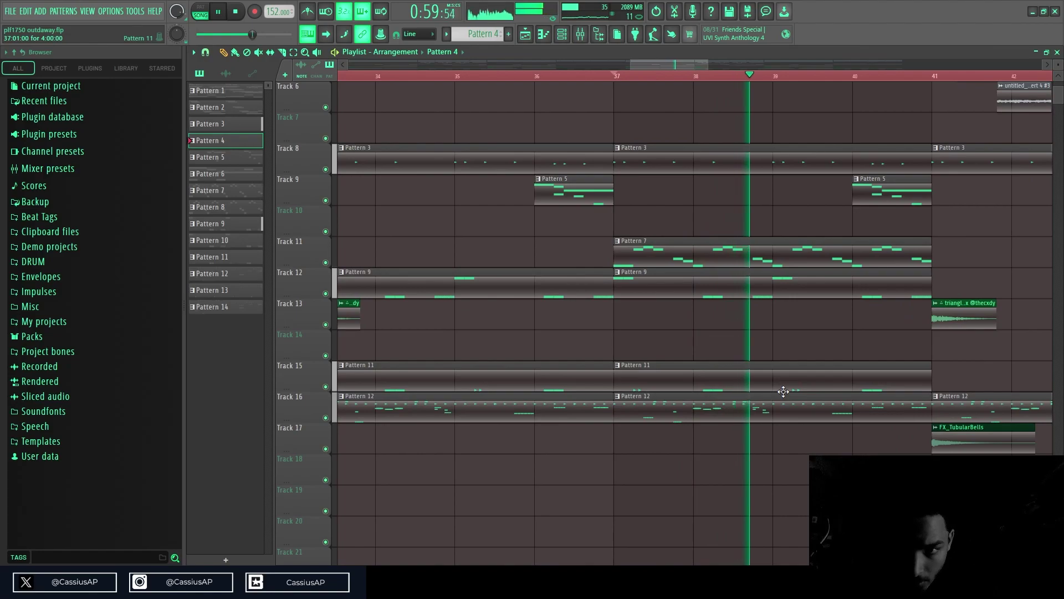
key("space")
scroll(782, 390, "up", 4)
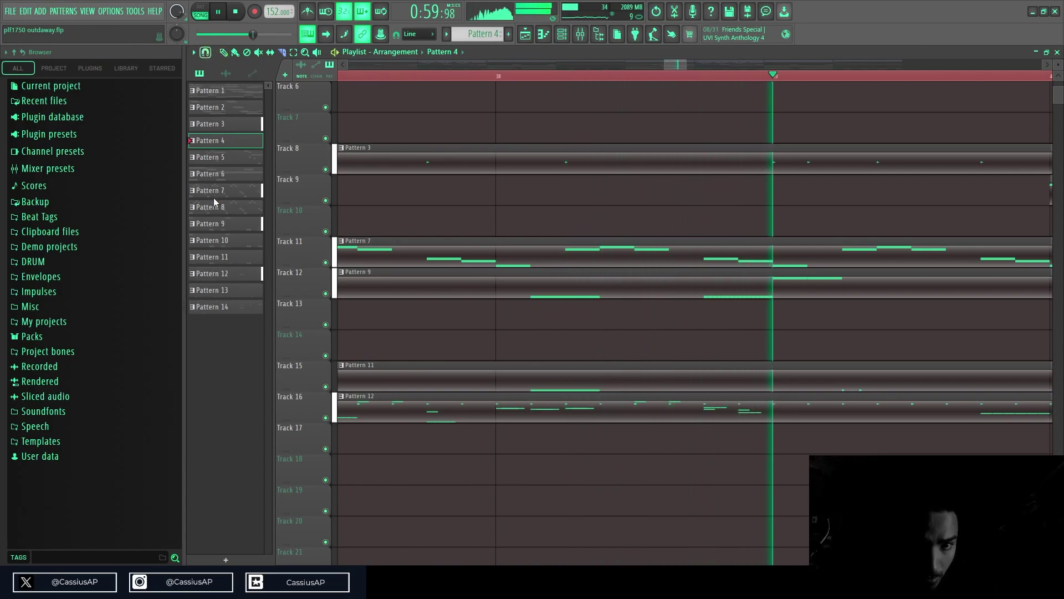
scroll(704, 362, "up", 3)
left_click_drag(854, 368, 848, 446)
key("space")
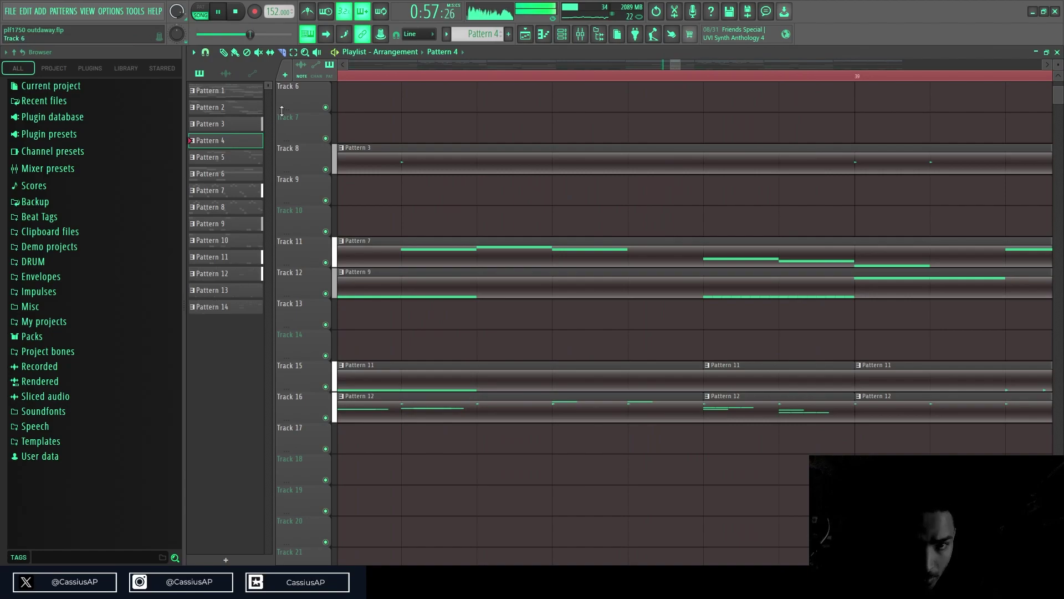
left_click(224, 52)
right_click(735, 379)
right_click(740, 411)
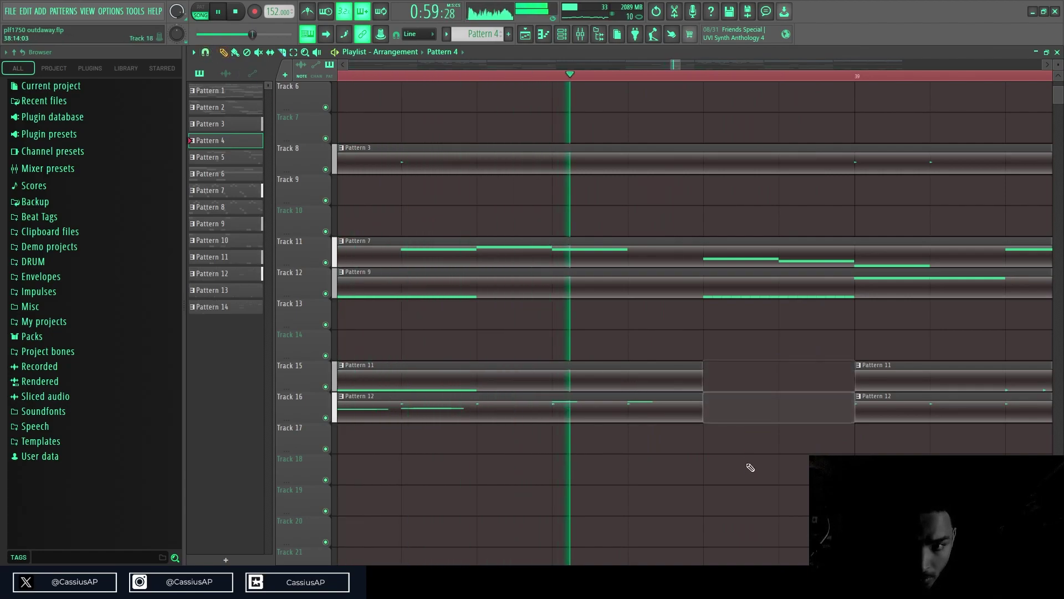
- Play back bars 39 to 53 and examine the drum and melody clips across the second section
scroll(754, 471, "down", 5)
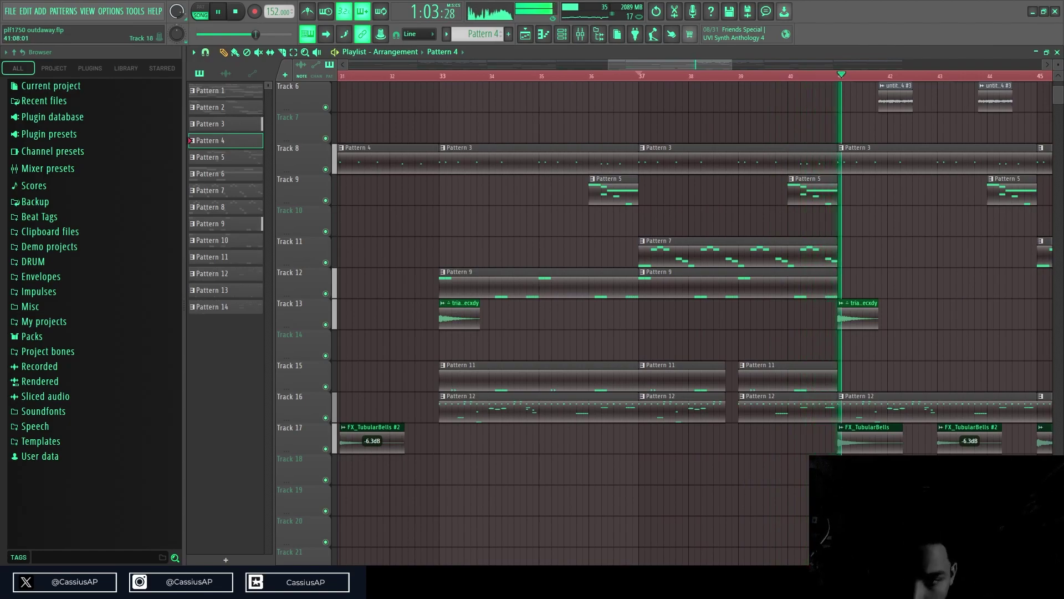
scroll(729, 470, "down", 3)
scroll(805, 485, "down", 6)
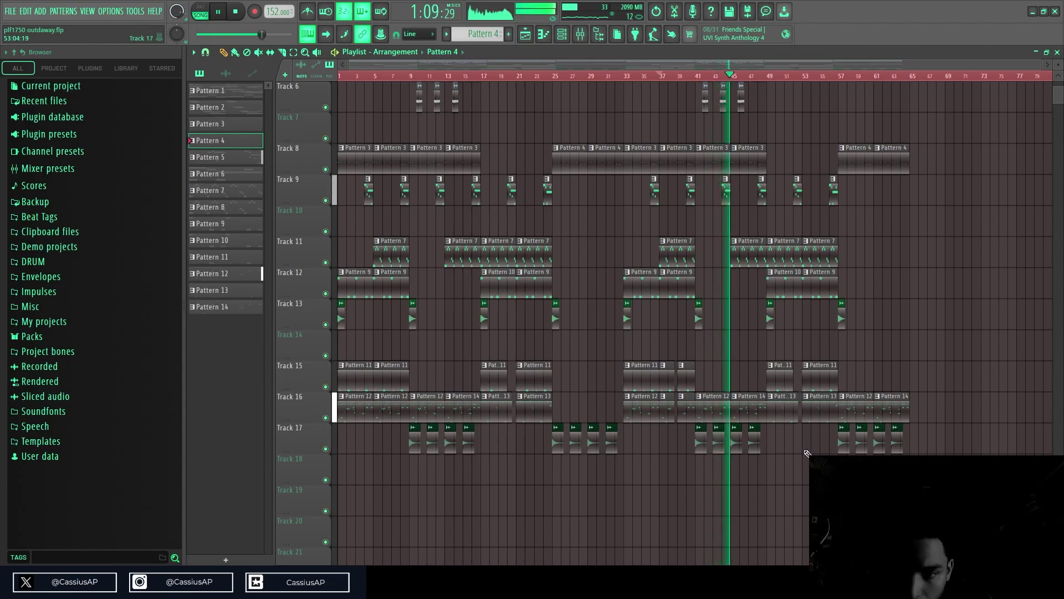
scroll(784, 466, "up", 2)
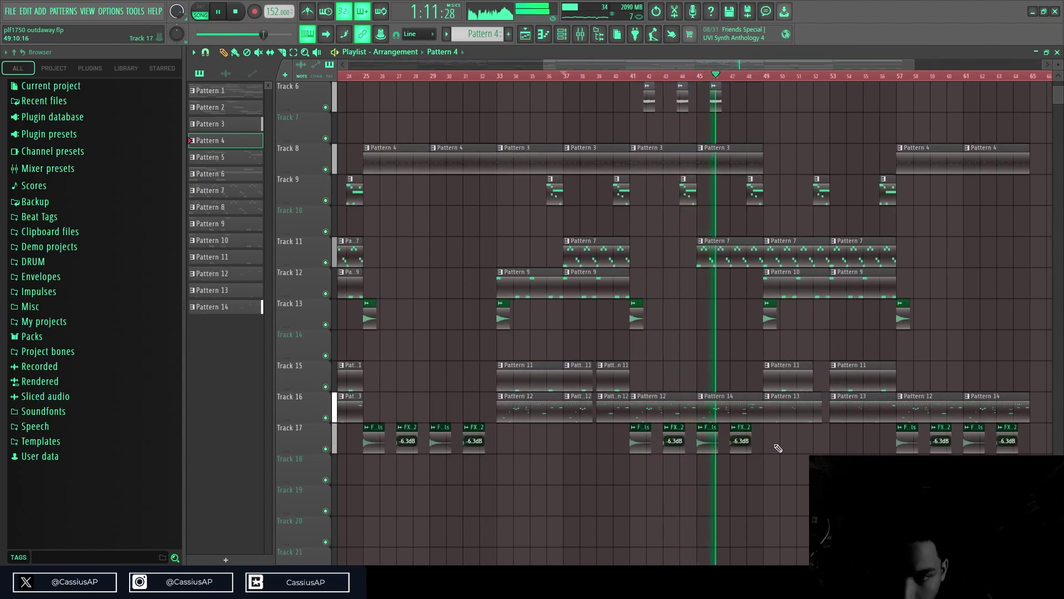
scroll(815, 432, "up", 1)
scroll(829, 448, "down", 1)
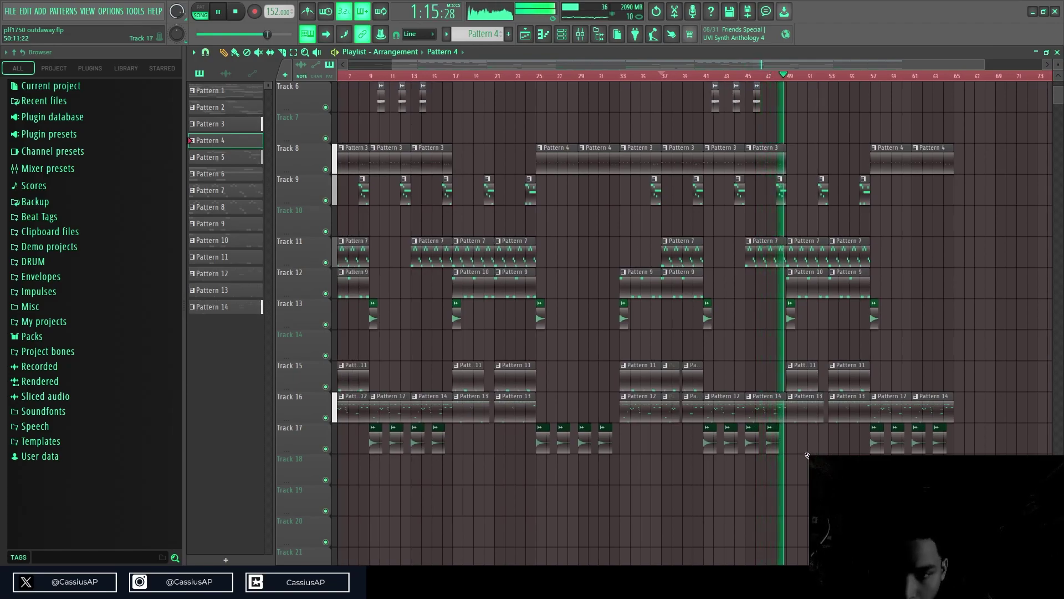
scroll(693, 322, "up", 1)
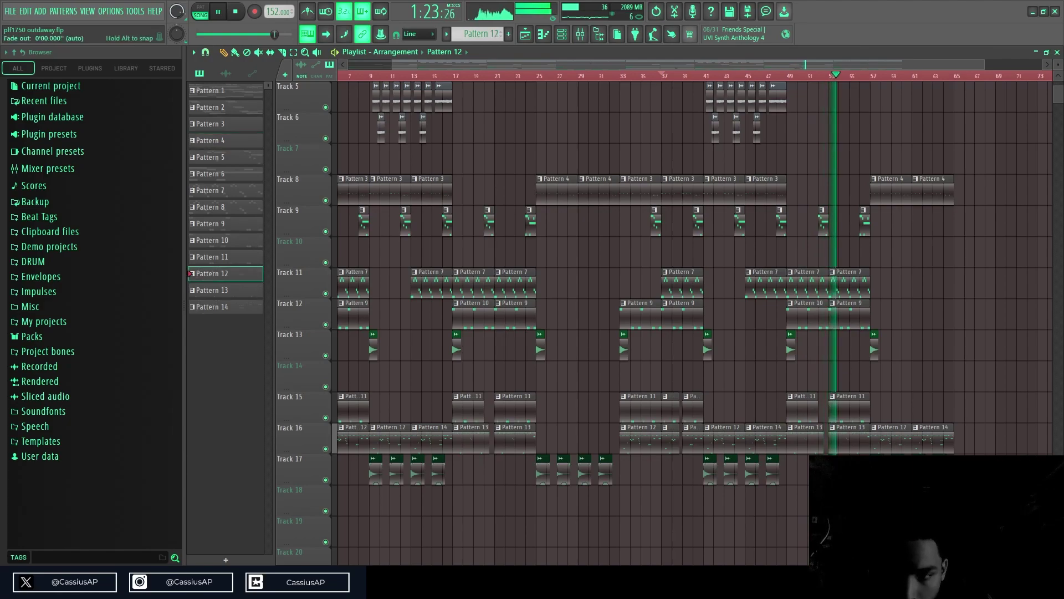
- Make the Pattern 12 clip at bar 57 on Track 16 a unique pattern
double_click(898, 451)
left_click(561, 36)
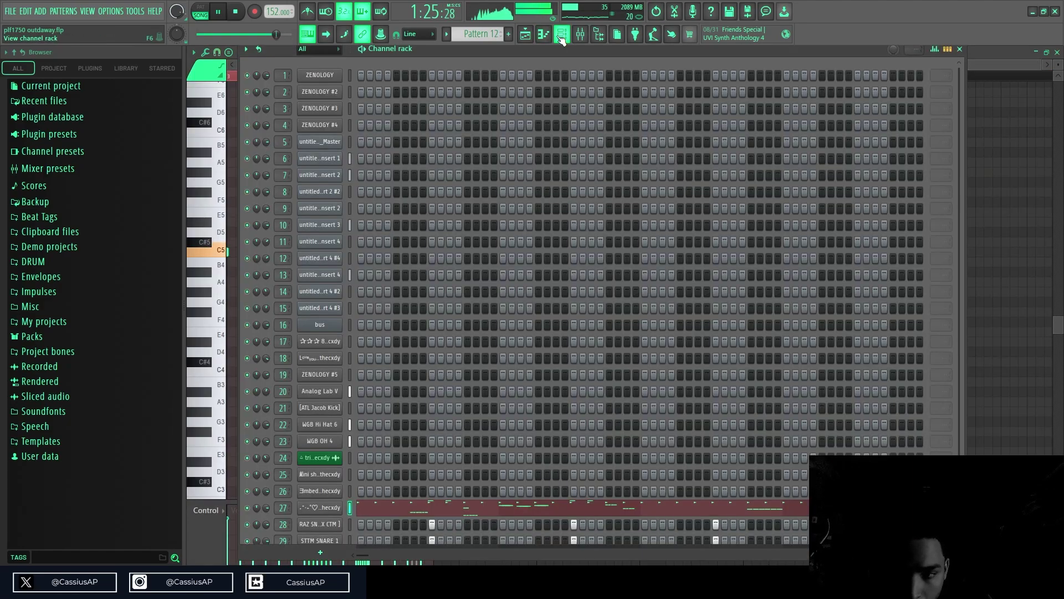
left_click(533, 33)
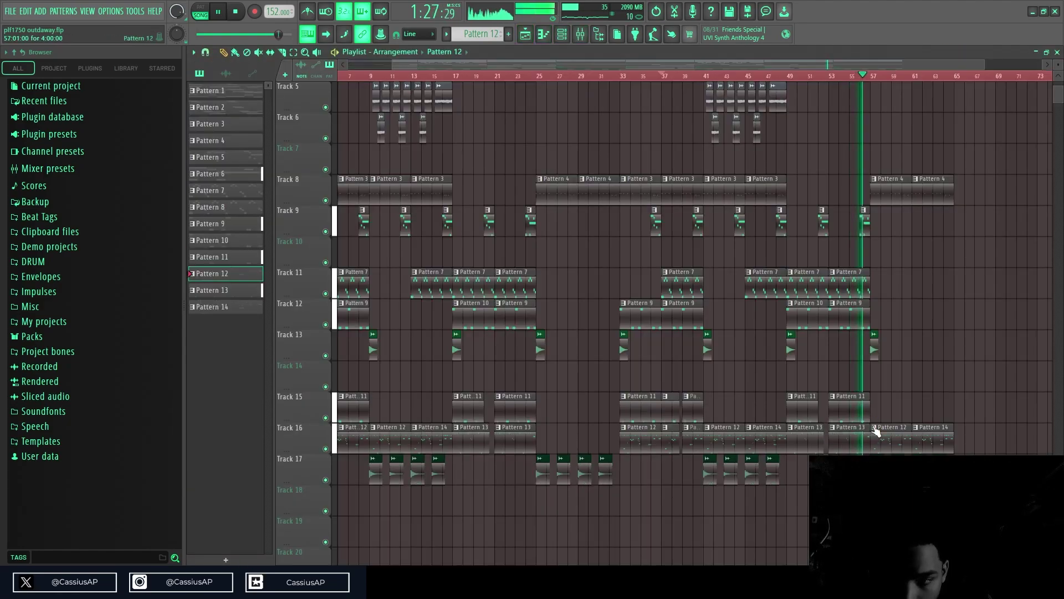
double_click(896, 440)
key("F5")
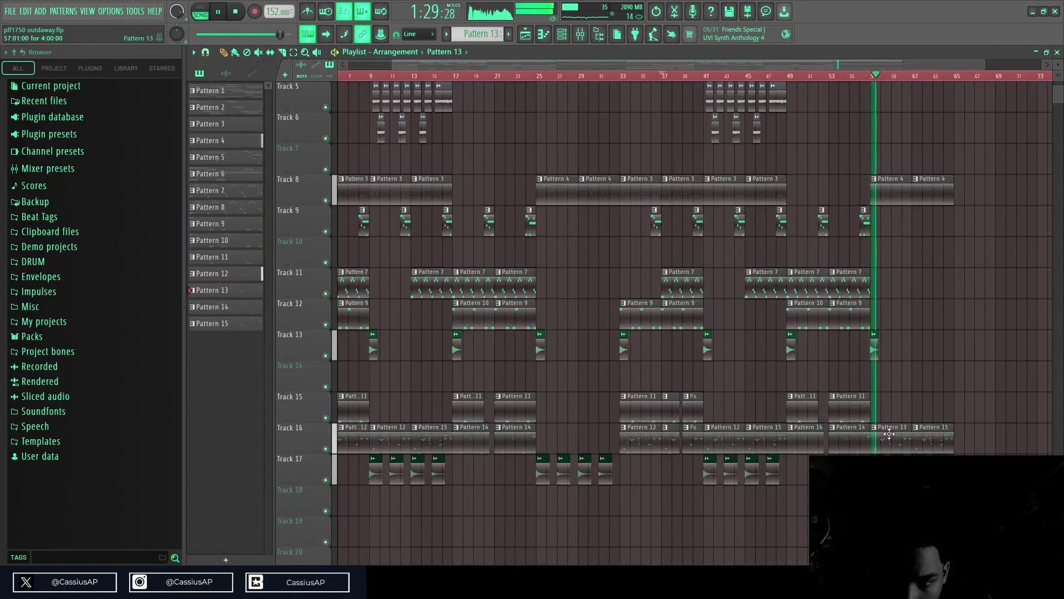
- Delete the second C5 hi-hat note in bars 1 and 3 of Pattern 13
double_click(850, 437)
right_click(242, 251)
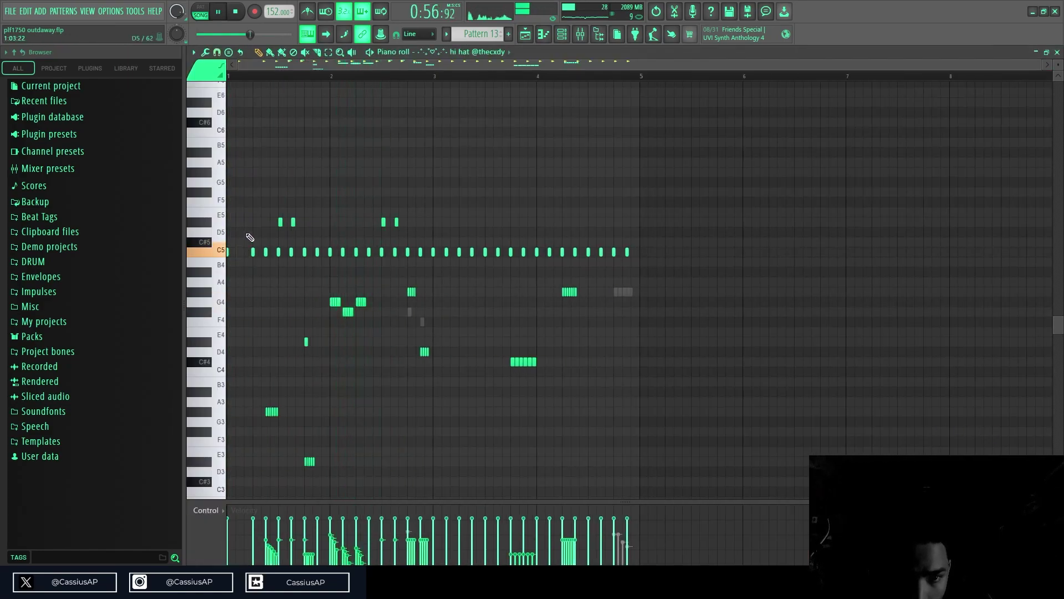
key("space")
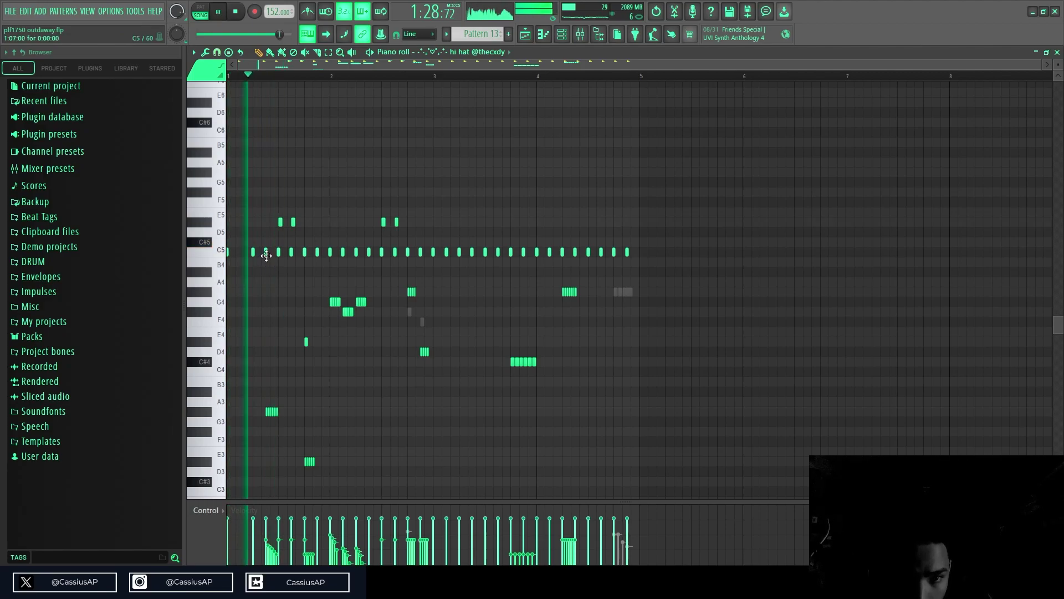
scroll(305, 261, "up", 2)
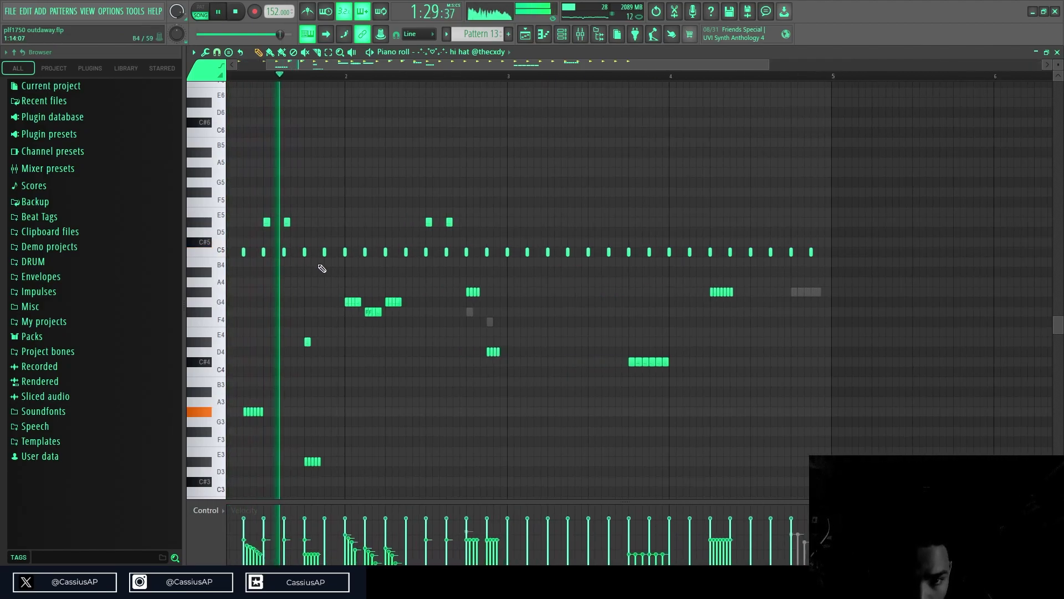
right_click(531, 252)
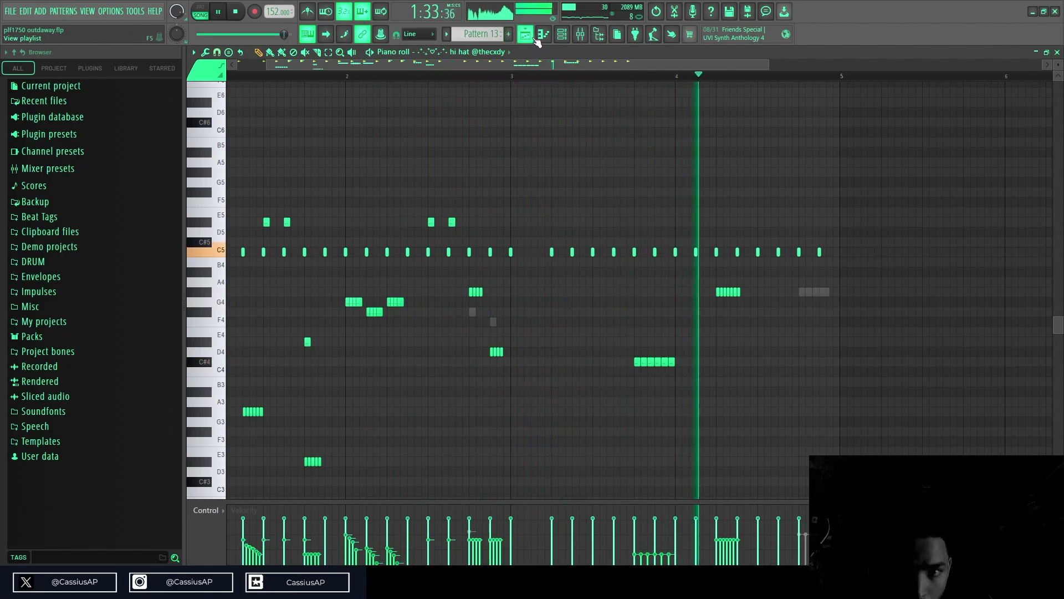
- Replace the Track 16 clip at bar 61 with Pattern 13 and play back the ending section
key("F5")
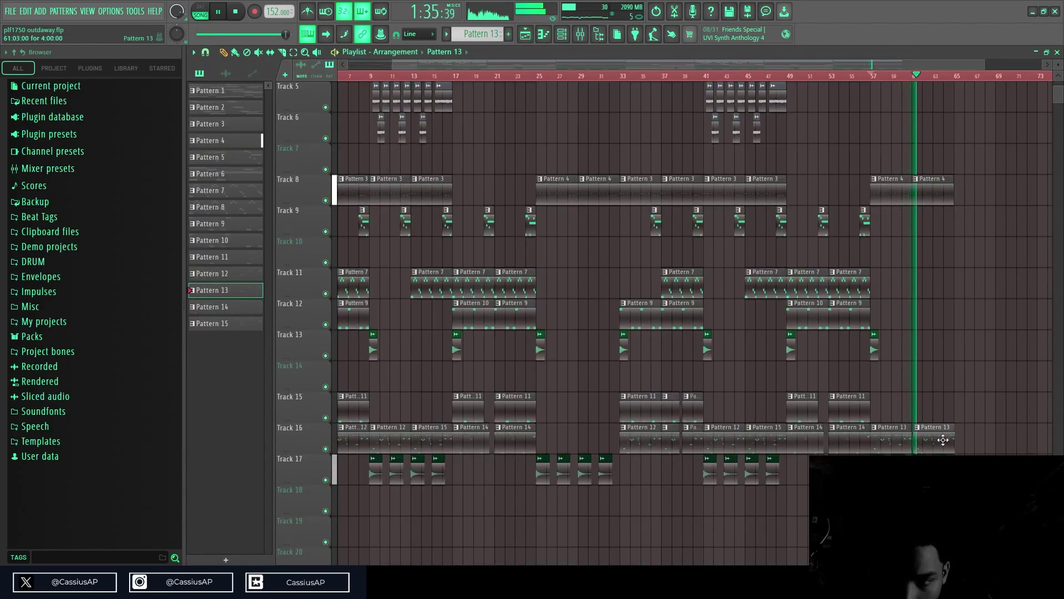
scroll(941, 443, "up", 1)
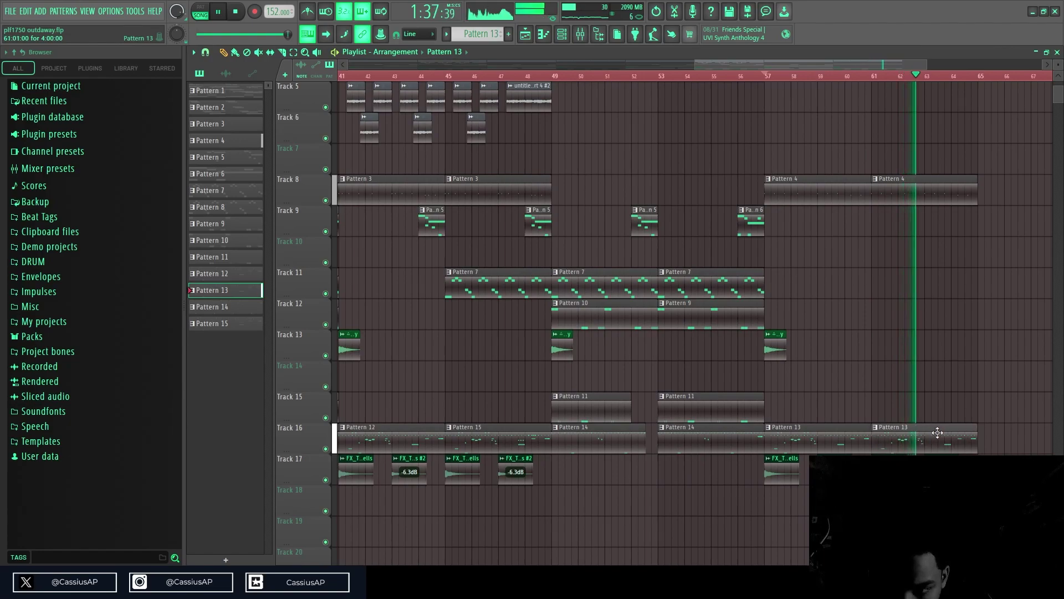
scroll(941, 443, "up", 1)
scroll(483, 493, "down", 2)
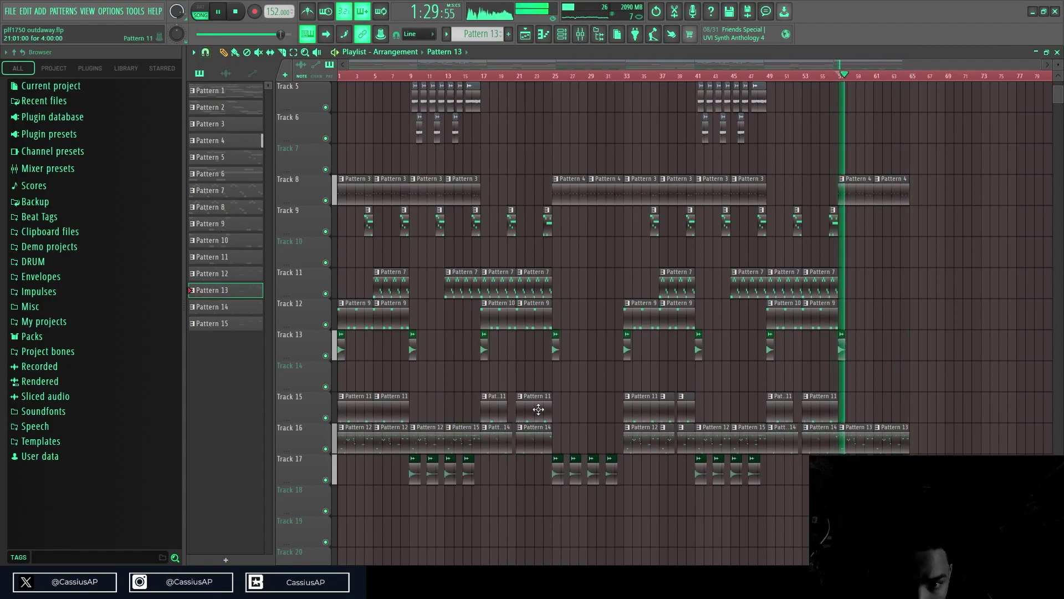
scroll(549, 405, "down", 5)
scroll(403, 370, "up", 4)
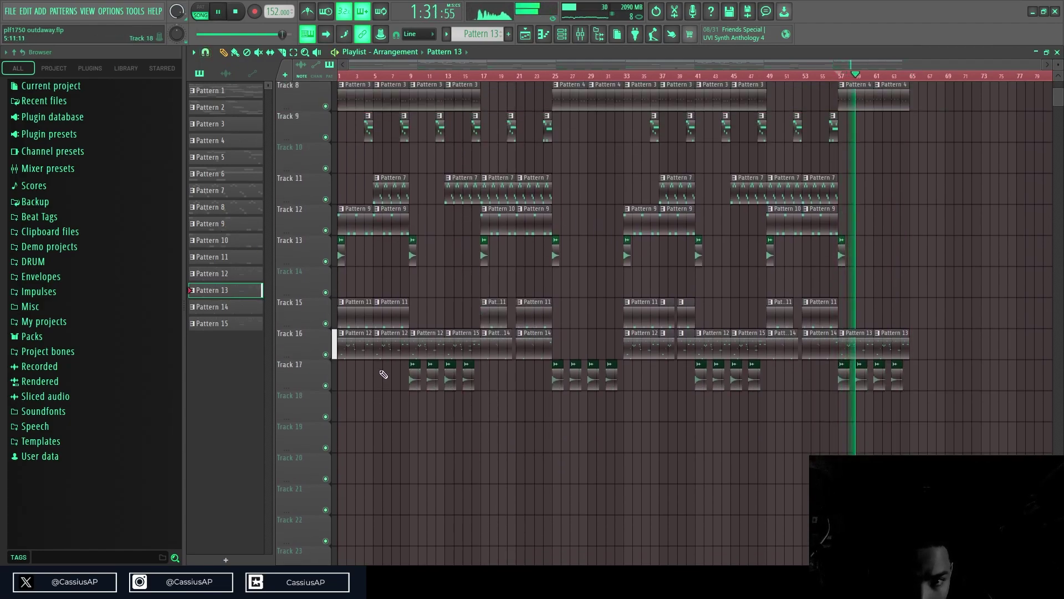
- Copy the two Pattern 13 clips from the ending section on Track 16 to bar 25 of the same track
scroll(495, 401, "up", 2)
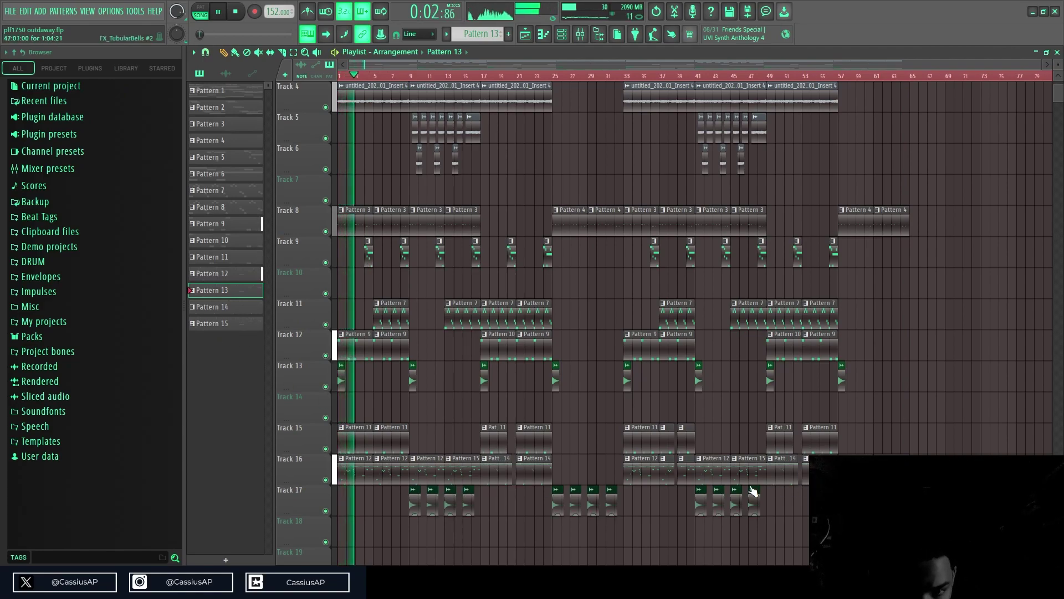
left_click_drag(854, 473, 750, 456)
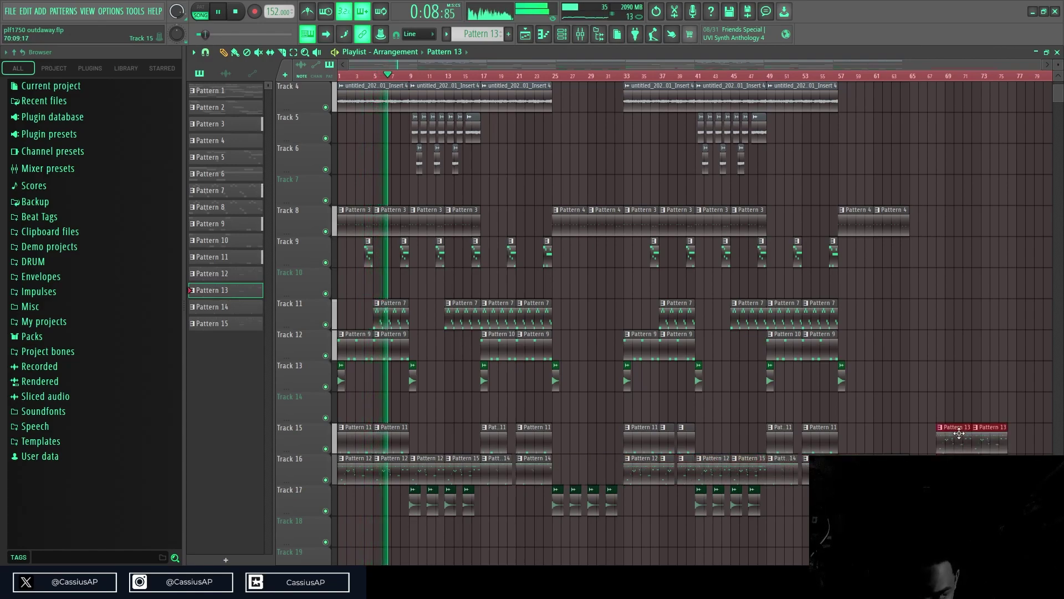
left_click_drag(959, 420, 959, 415)
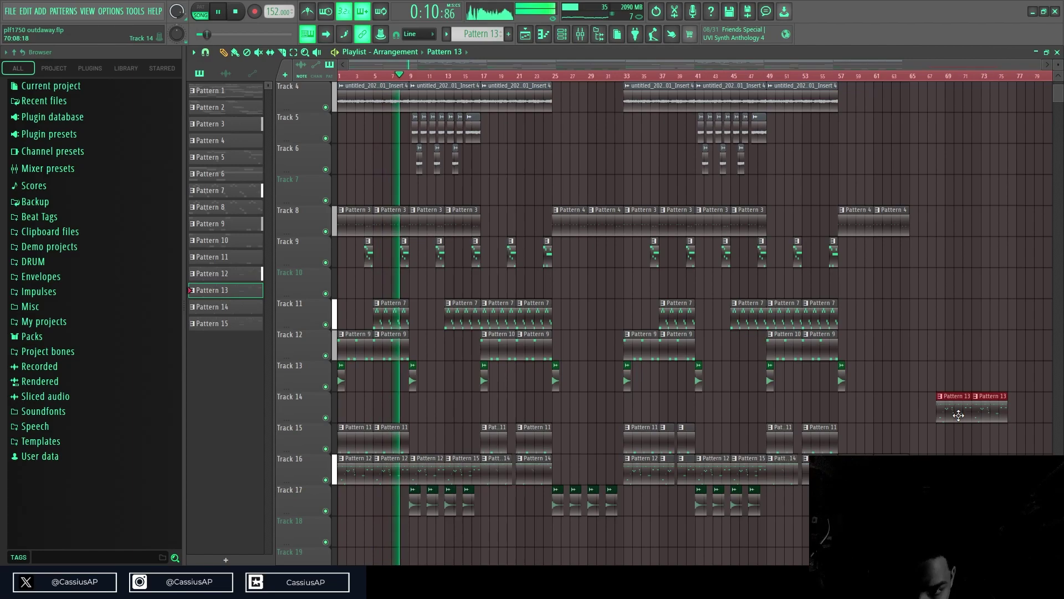
left_click_drag(959, 415, 584, 481)
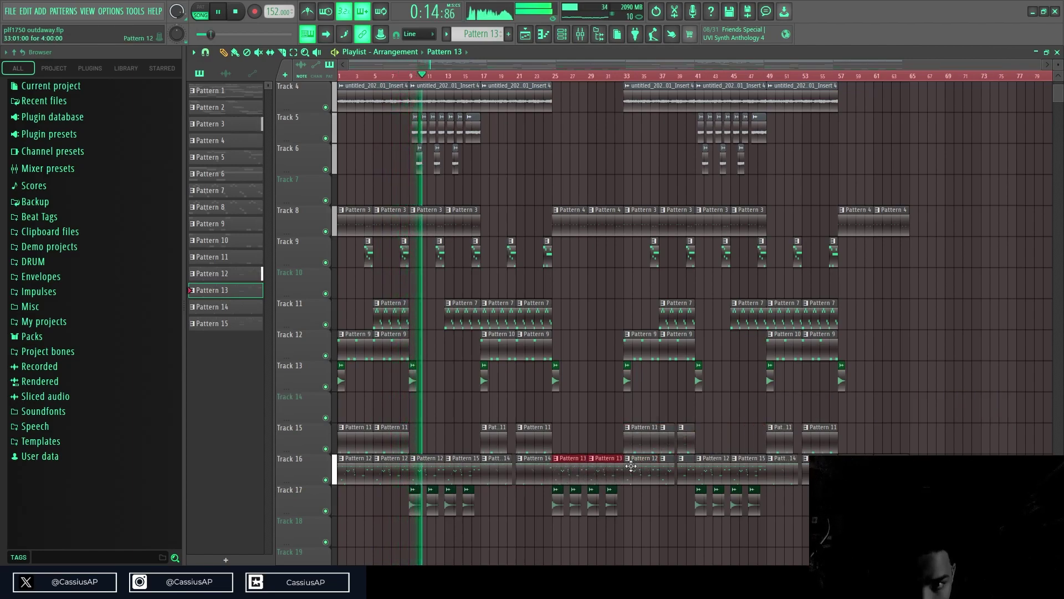
- Duplicate all clips of the second section, bars 33 to 65, so the copy starts at bar 65
left_click_drag(981, 502, 647, 79)
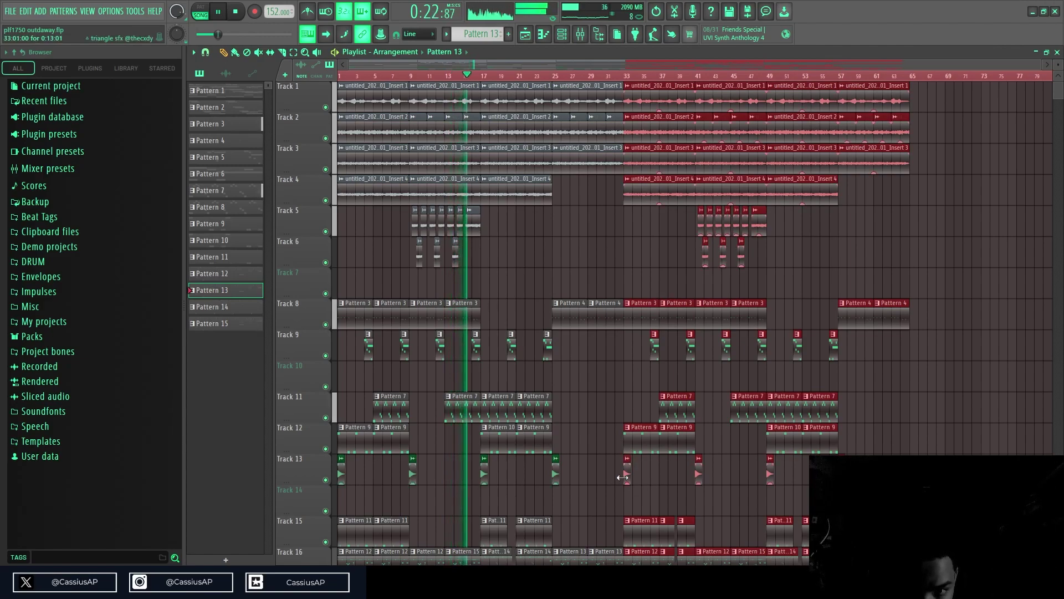
scroll(623, 477, "down", 3)
left_click_drag(655, 377, 922, 351)
scroll(589, 410, "up", 2)
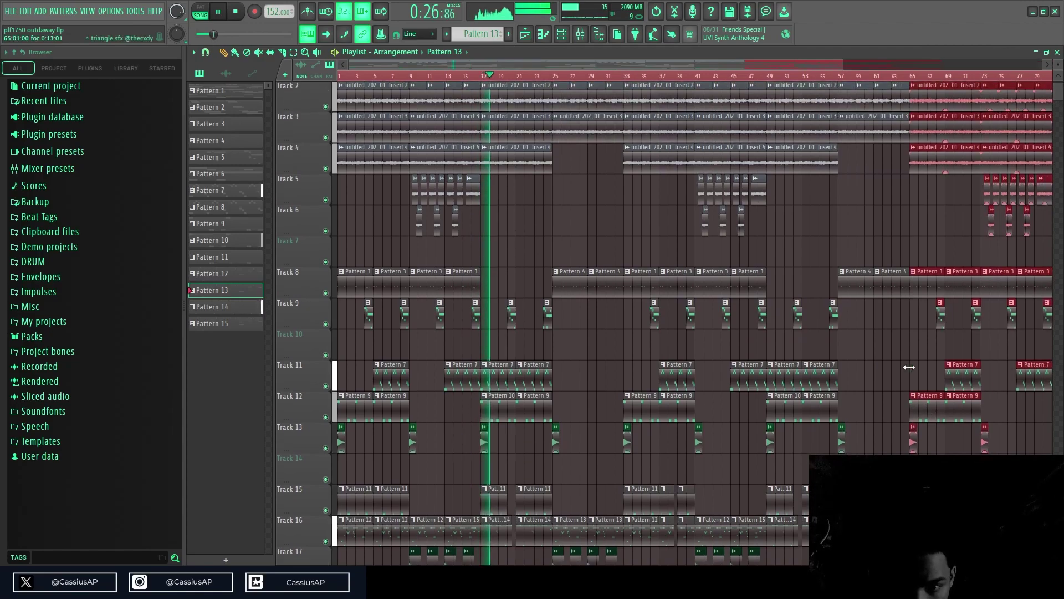
- Try removing the Pattern 7 clip at bar 17 on Track 11 and place it back
scroll(519, 428, "up", 3)
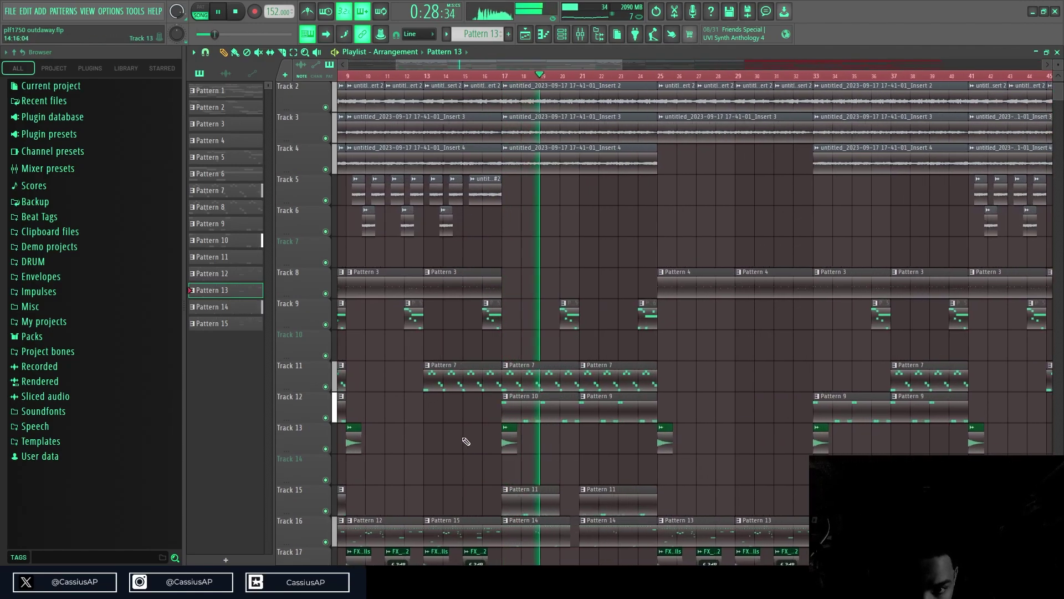
right_click(565, 382)
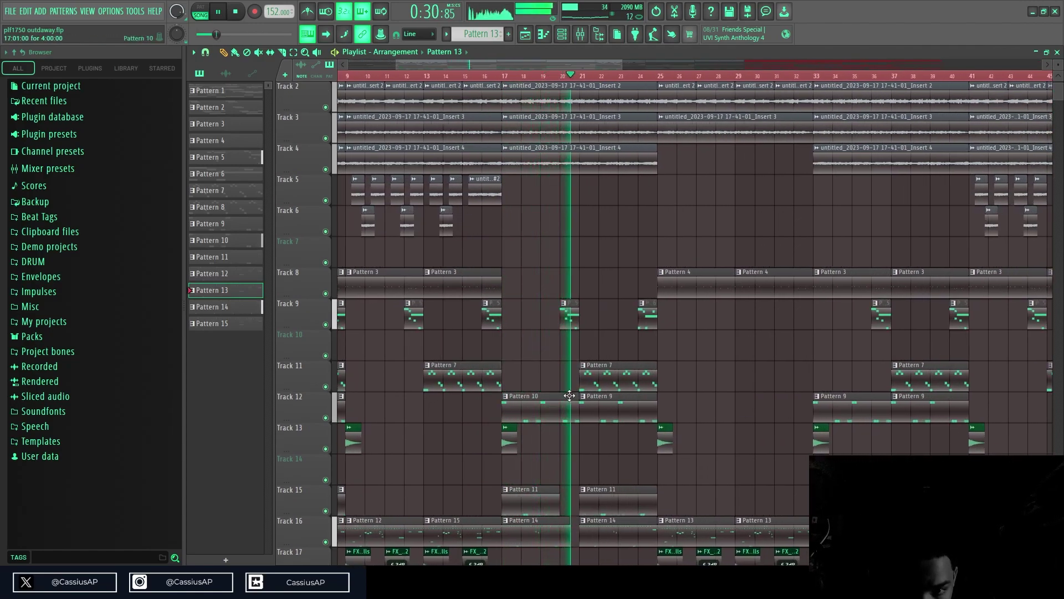
left_click(568, 380)
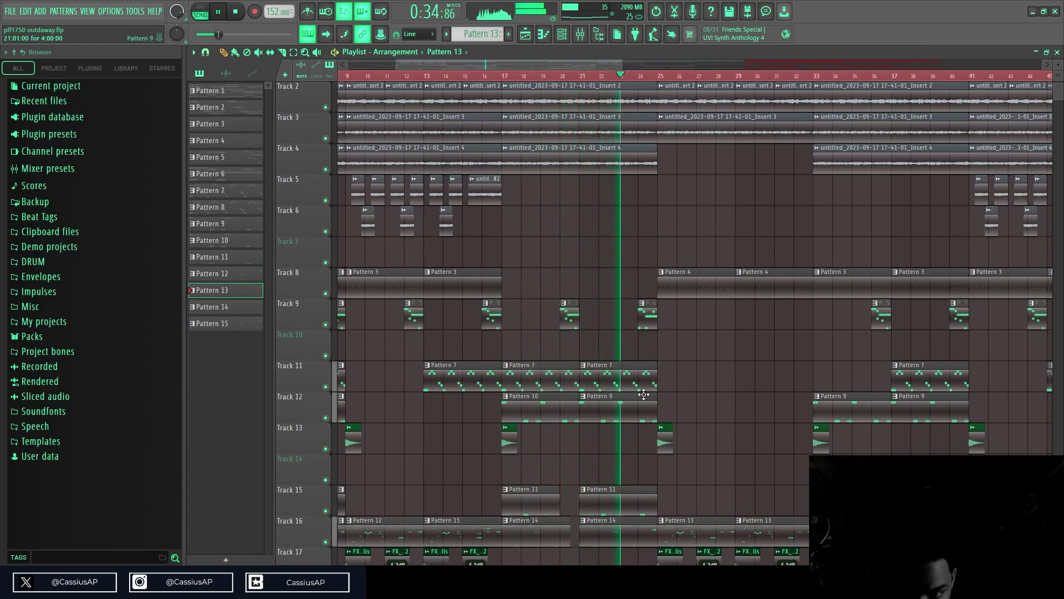
- Shorten the bar 21 clips on Tracks 12 and 15 to end at bar 24 and play back the transition into bar 25
left_click_drag(656, 411, 638, 413)
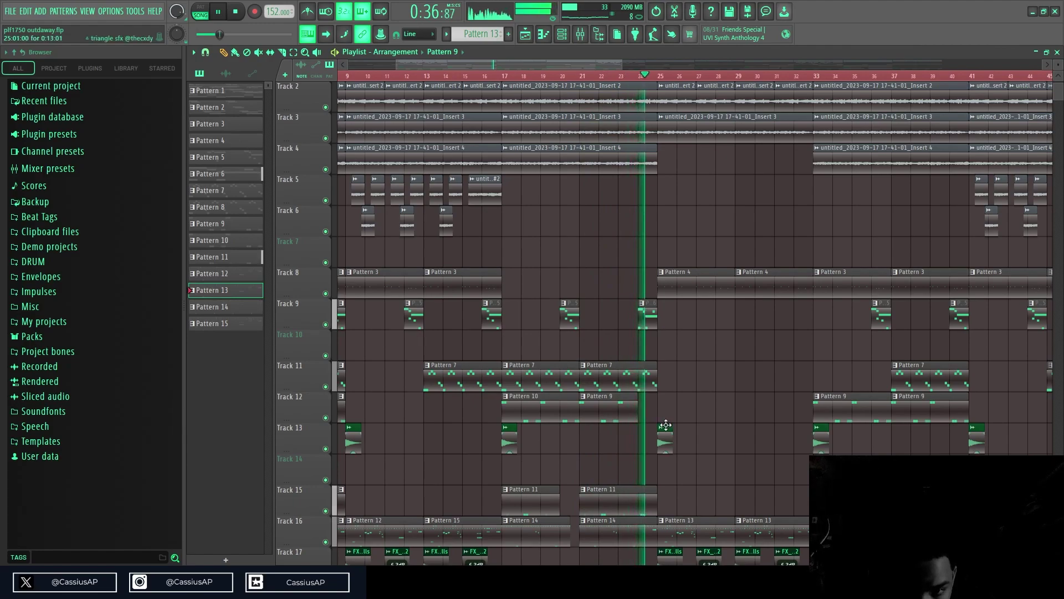
left_click_drag(657, 505, 638, 511)
left_click(628, 75)
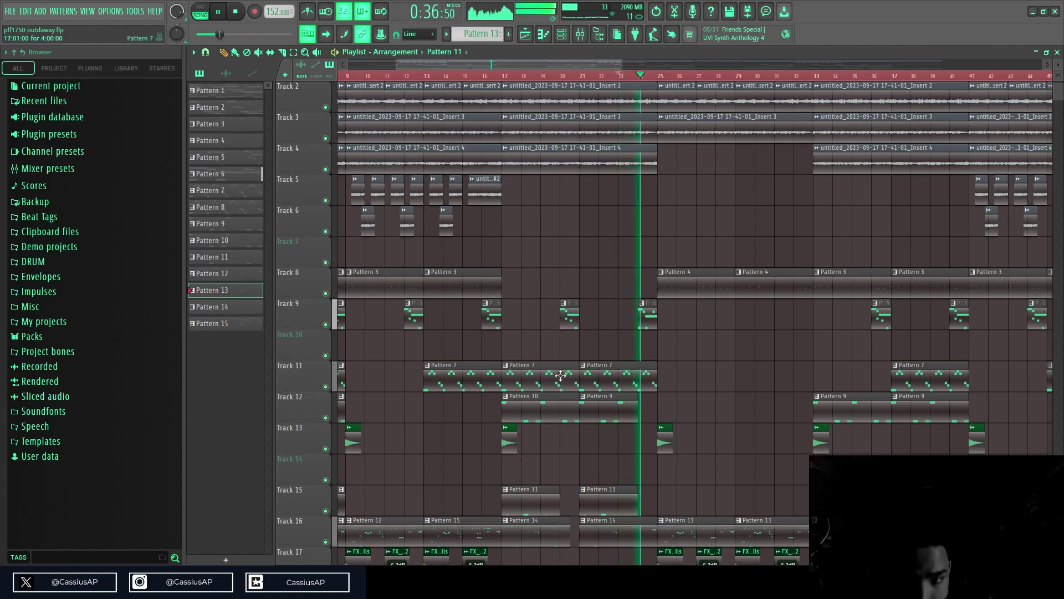
scroll(657, 391, "down", 2)
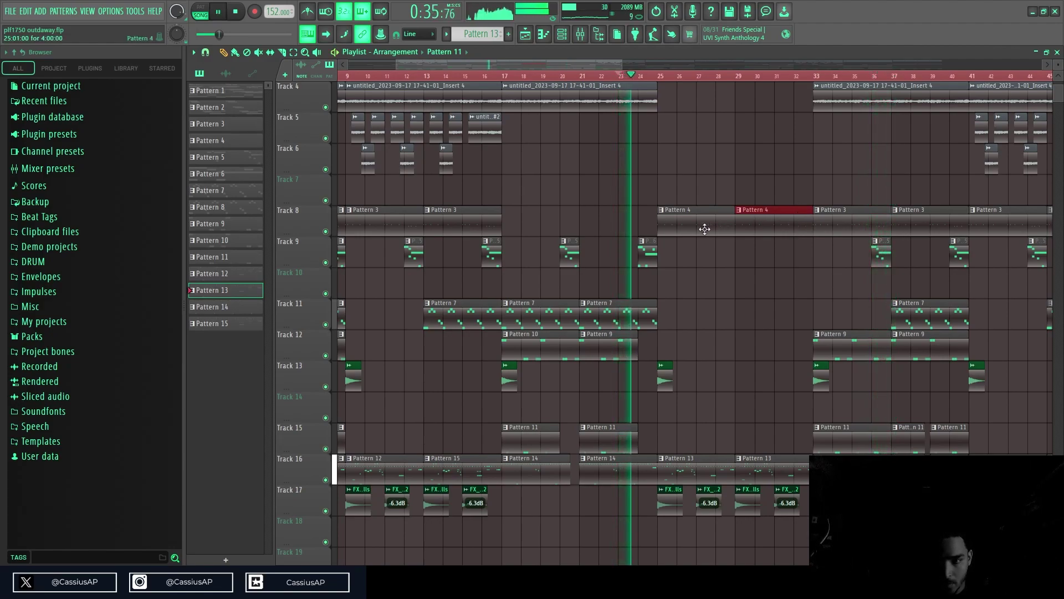
scroll(678, 264, "up", 2)
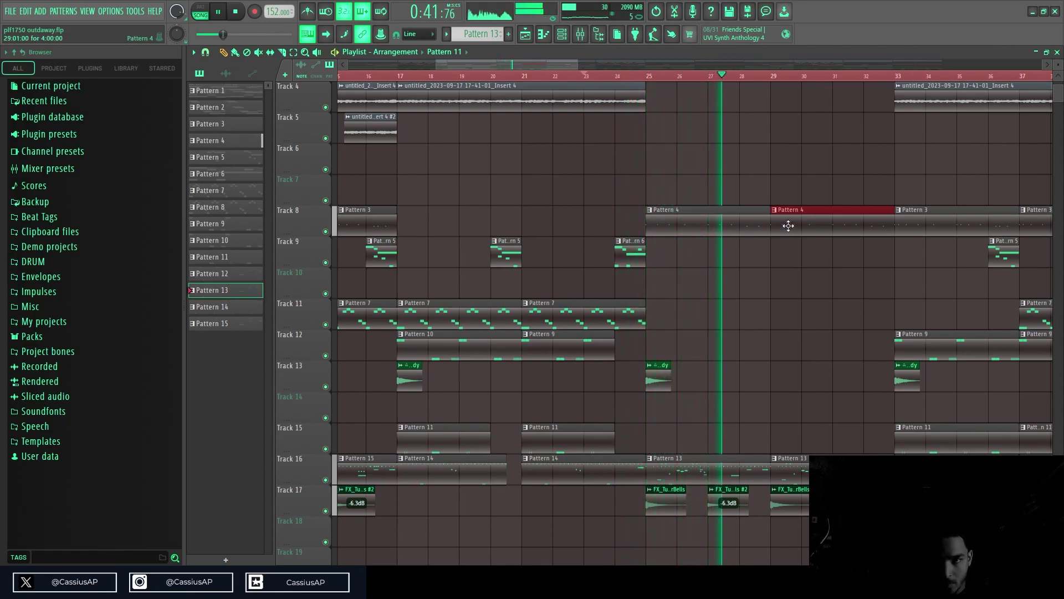
- Shorten the Pattern 4 clip at bar 29 on Track 8 to three bars
scroll(792, 234, "up", 2)
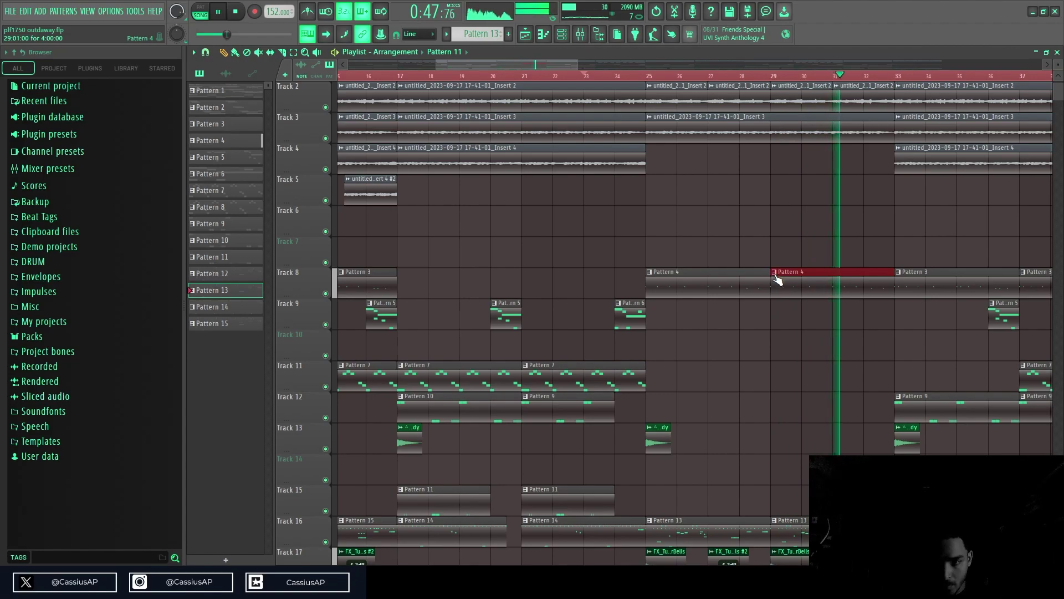
left_click_drag(886, 276, 833, 276)
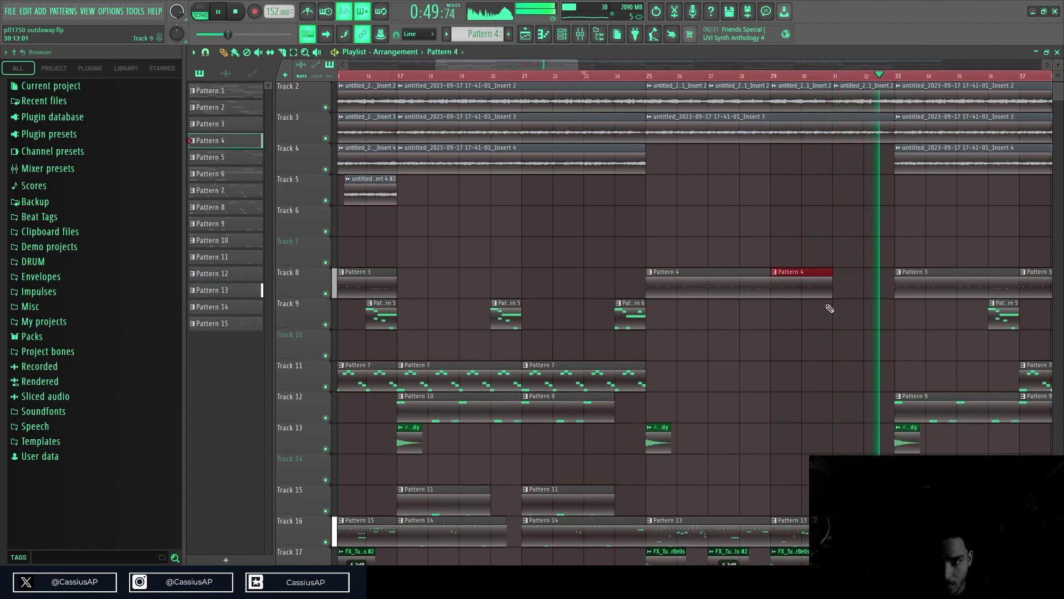
key("ctrl+z")
key("space")
key("space")
left_click_drag(877, 255, 870, 288)
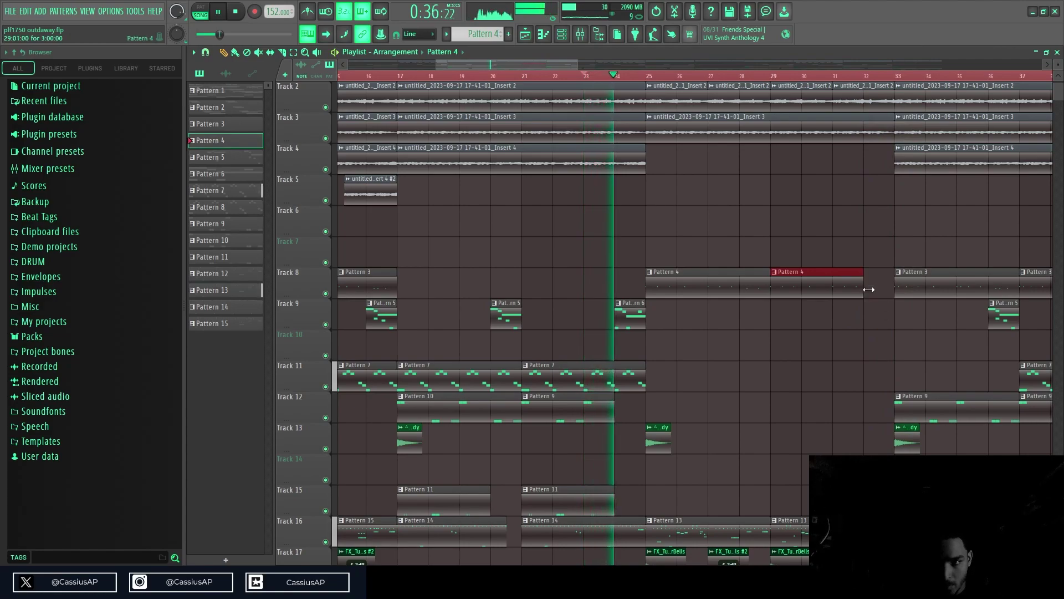
- Delete the Pattern 13 clips on Track 16 at bars 25, 29, 89 and 93
scroll(839, 337, "down", 3)
right_click(742, 431)
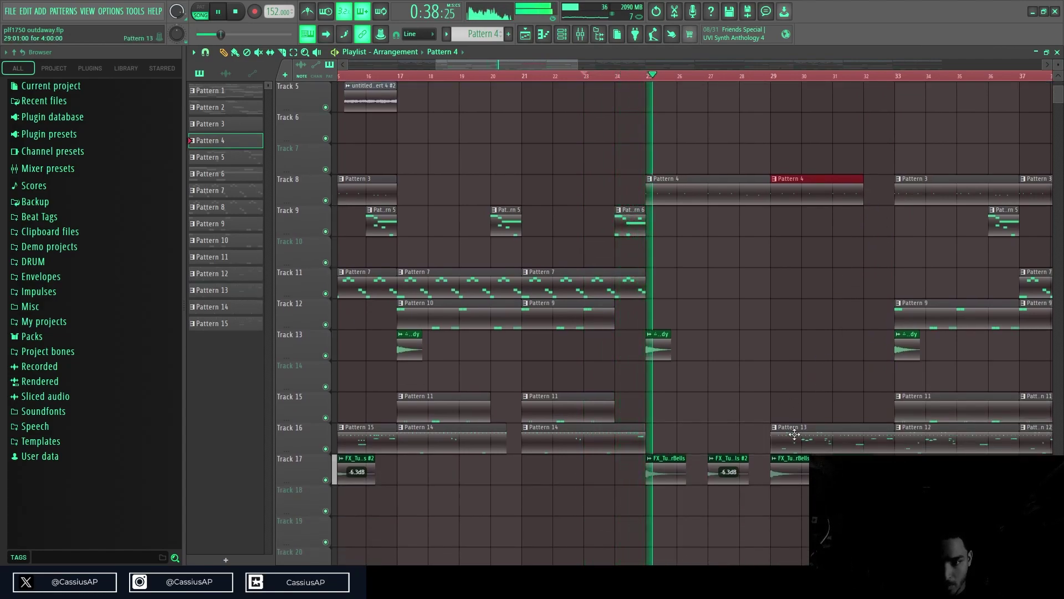
right_click(800, 436)
scroll(802, 423, "down", 2)
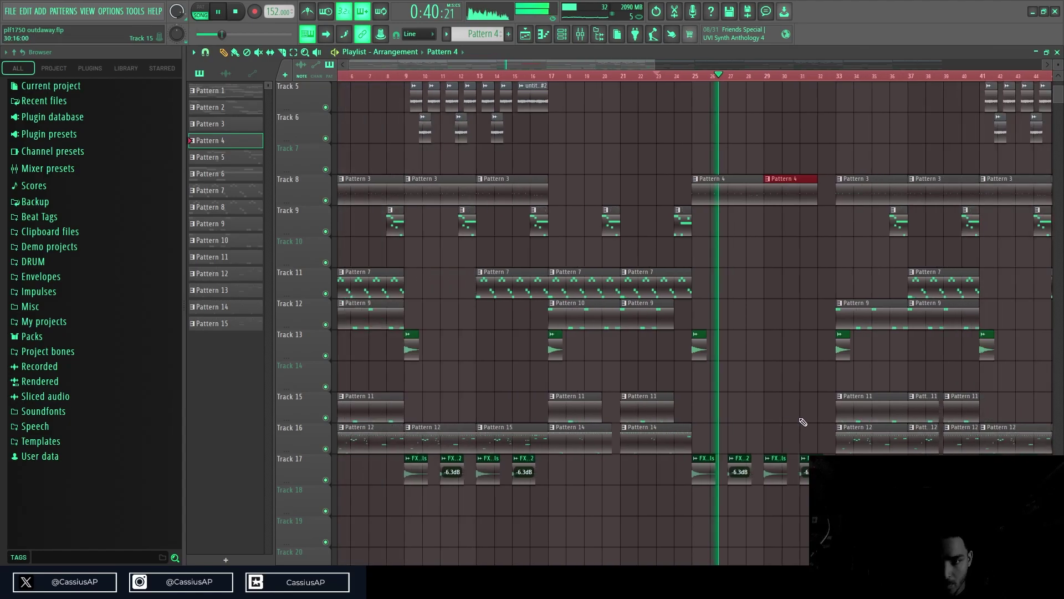
scroll(797, 424, "down", 2)
scroll(781, 429, "down", 1)
scroll(794, 387, "down", 2)
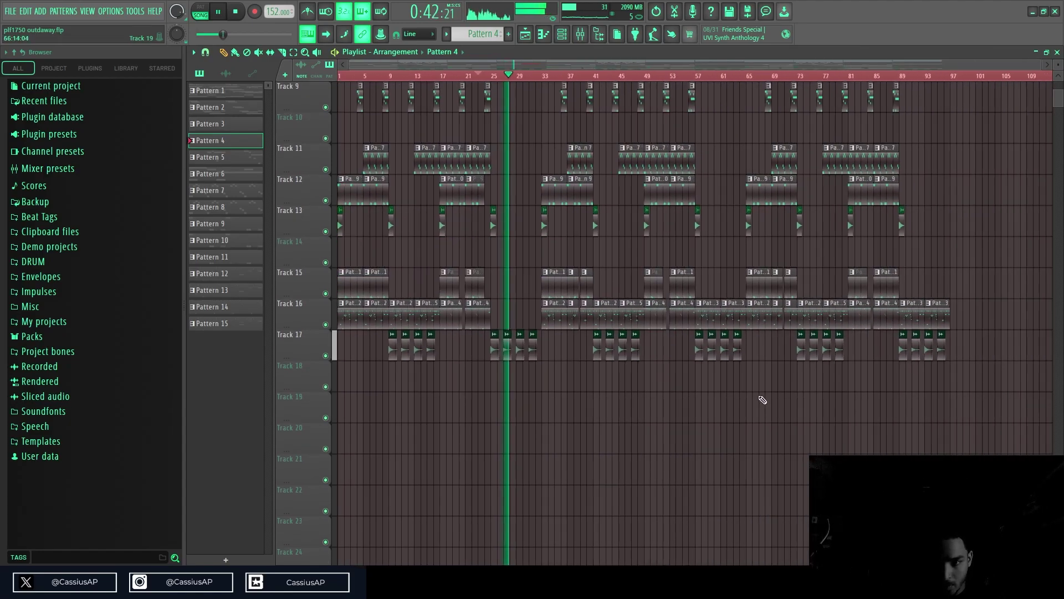
right_click(918, 315)
right_click(942, 316)
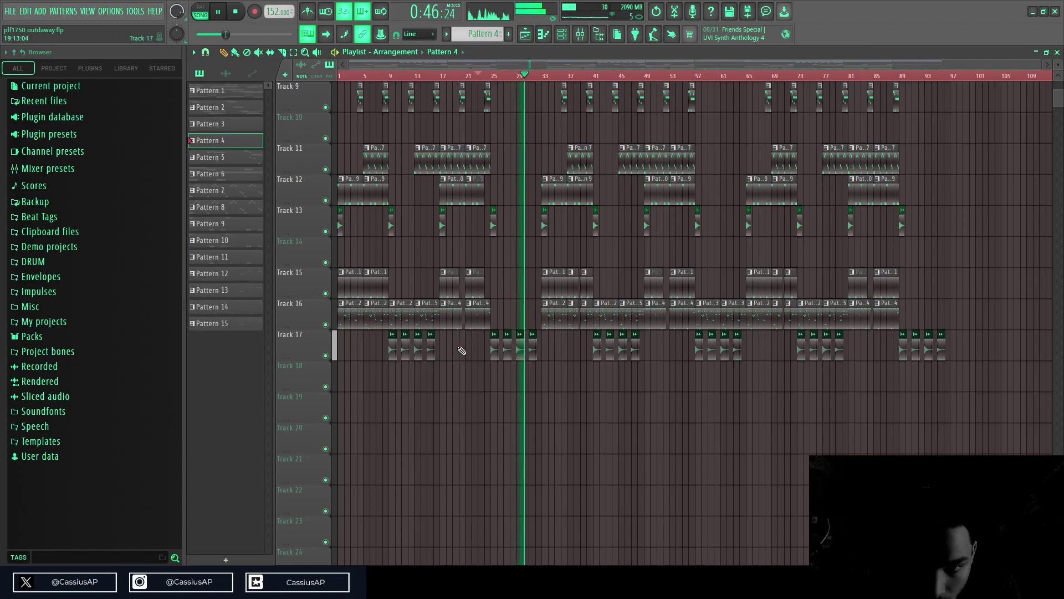
- Replace the Pattern 14 clips at bars 17 and 21 on Track 16 with Pattern 13 and play back from bar 17
scroll(463, 349, "up", 2)
scroll(468, 352, "up", 2)
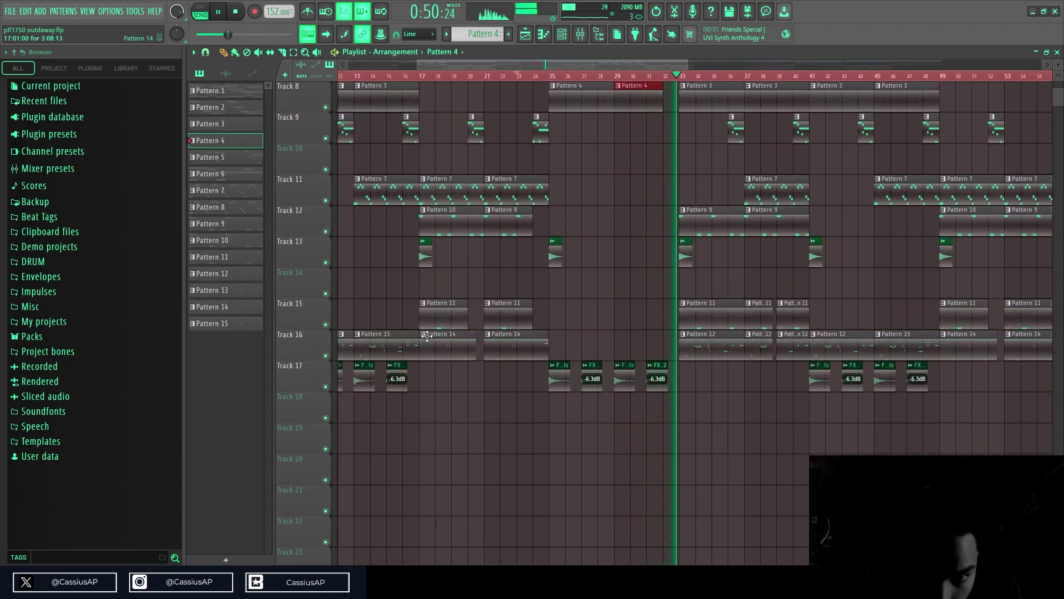
left_click_drag(427, 336, 500, 349)
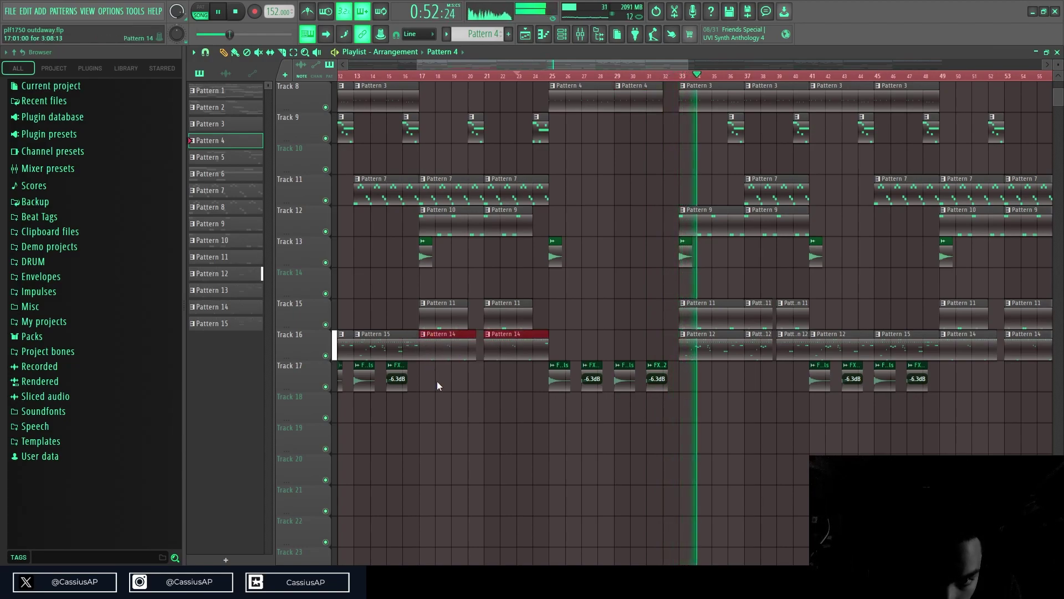
key("ctrl+z")
left_click(425, 76)
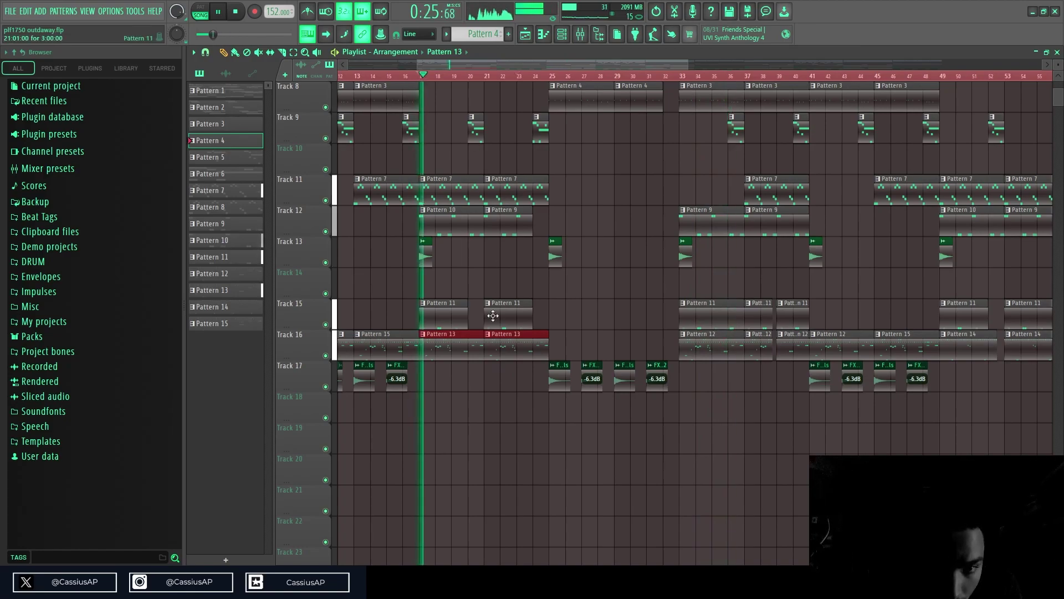
left_click(497, 441)
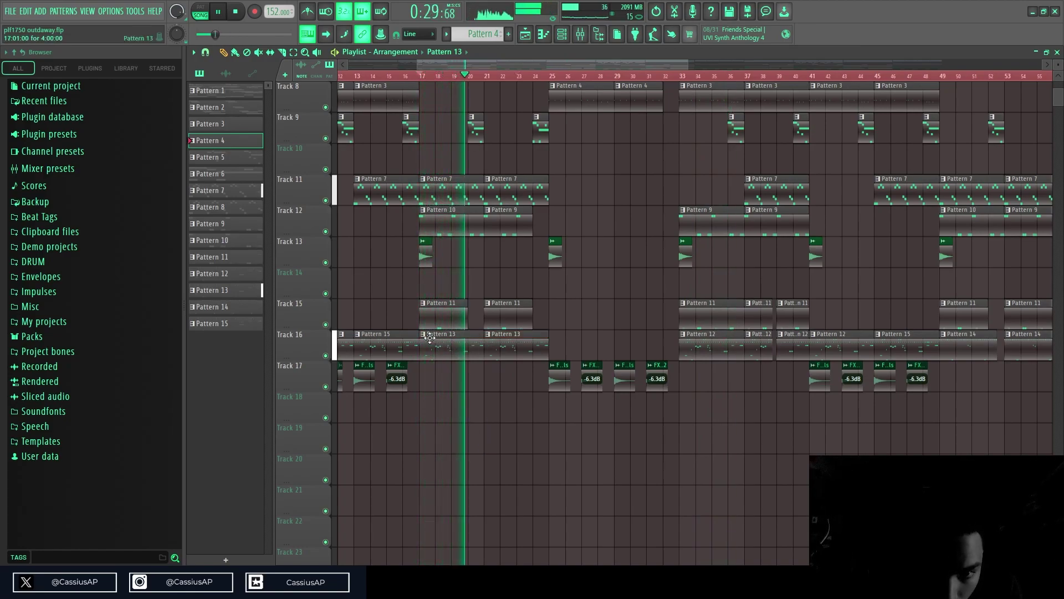
- Try a single eight-bar Pattern 14 clip at bar 17 on Track 16, play it back and remove it
left_click_drag(435, 345, 494, 349)
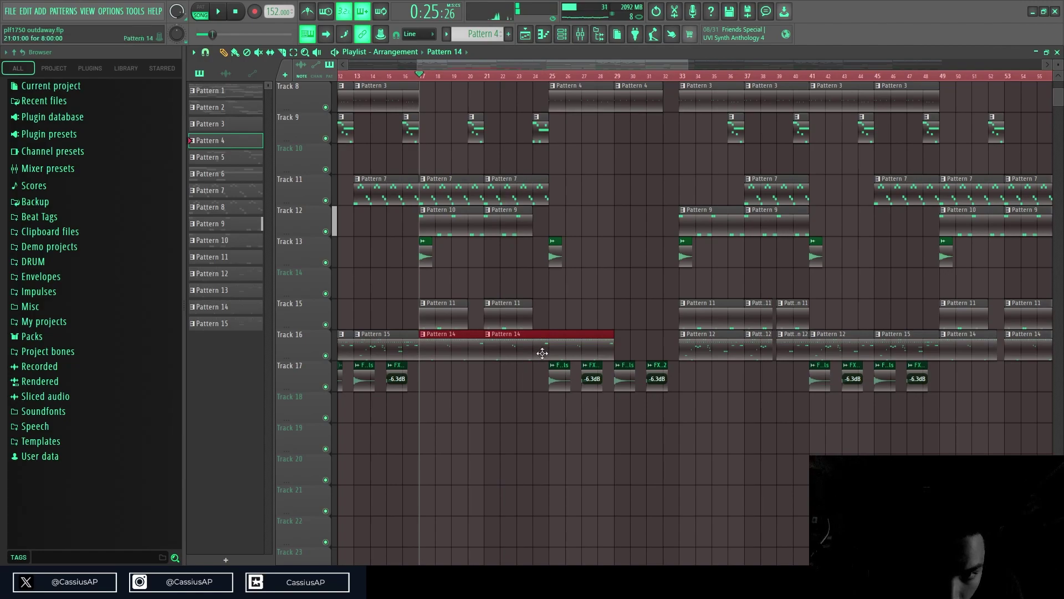
right_click(533, 354)
key("space")
scroll(440, 347, "up", 2)
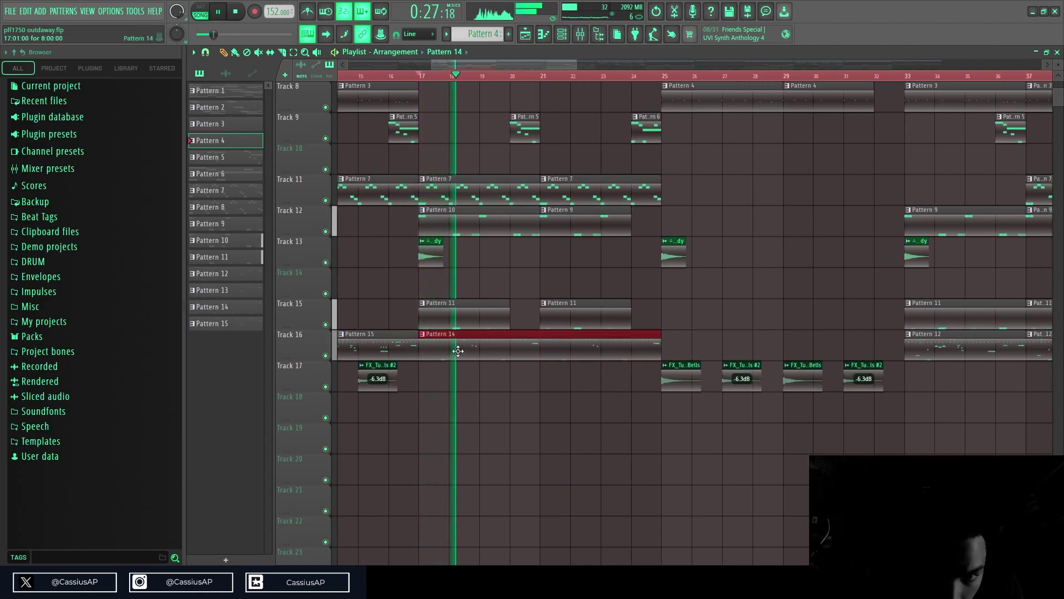
right_click(547, 348)
- Try Pattern 15 at bar 17 on Track 16, play it back and remove it
left_click_drag(254, 325, 469, 348)
key("space")
key("space")
right_click(473, 350)
key("space")
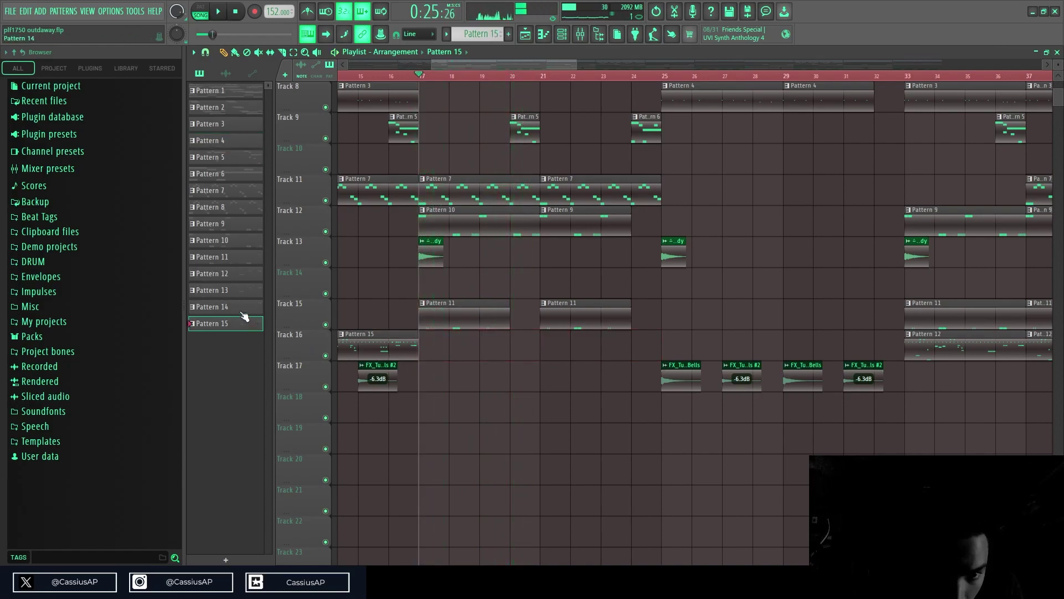
- Try Pattern 12 at bar 17 on Track 16, play it back and remove it
left_click_drag(242, 281, 468, 356)
key("space")
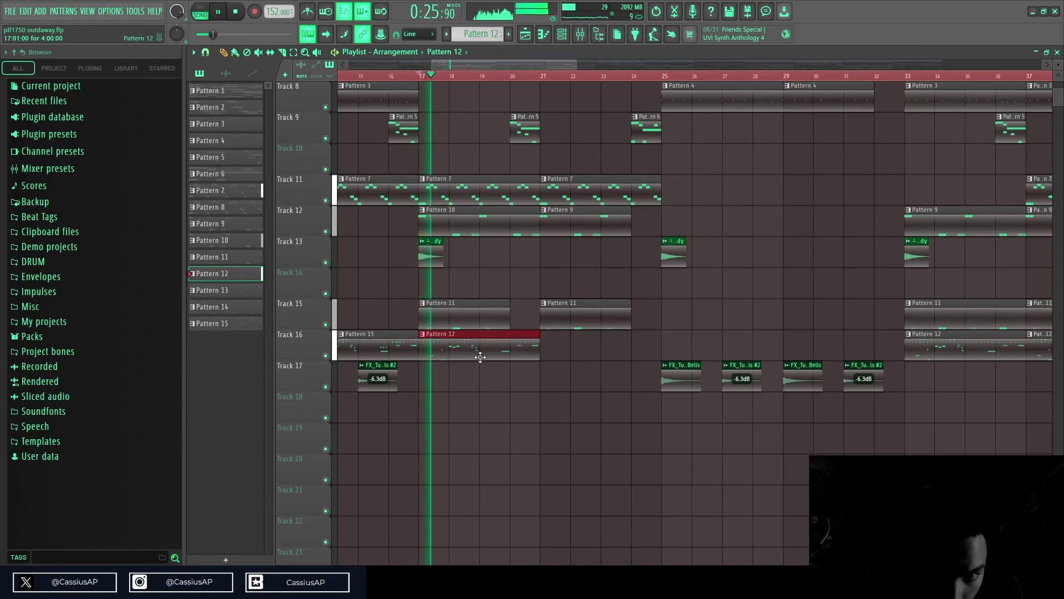
right_click(475, 356)
key("space")
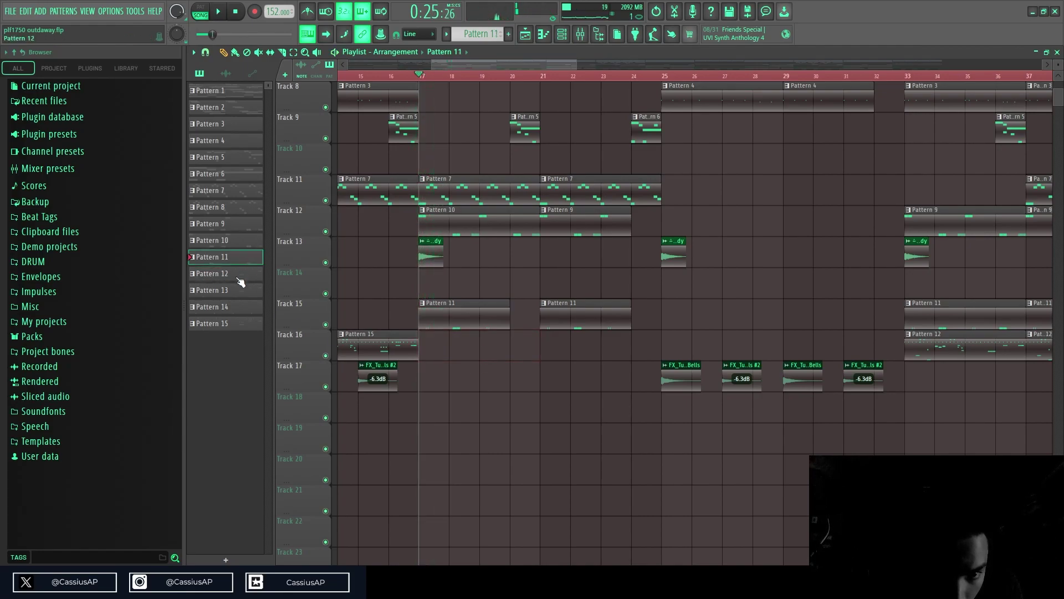
- Place a Pattern 13 clip at bar 17 on Track 16 and play back the section
left_click_drag(238, 298, 463, 355)
key("space")
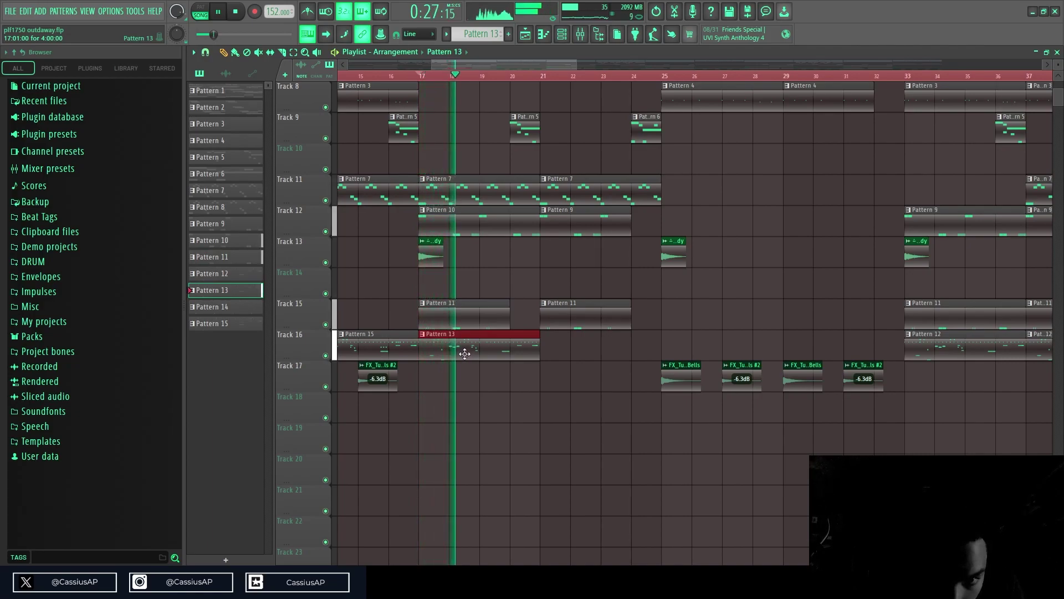
scroll(452, 293, "up", 3)
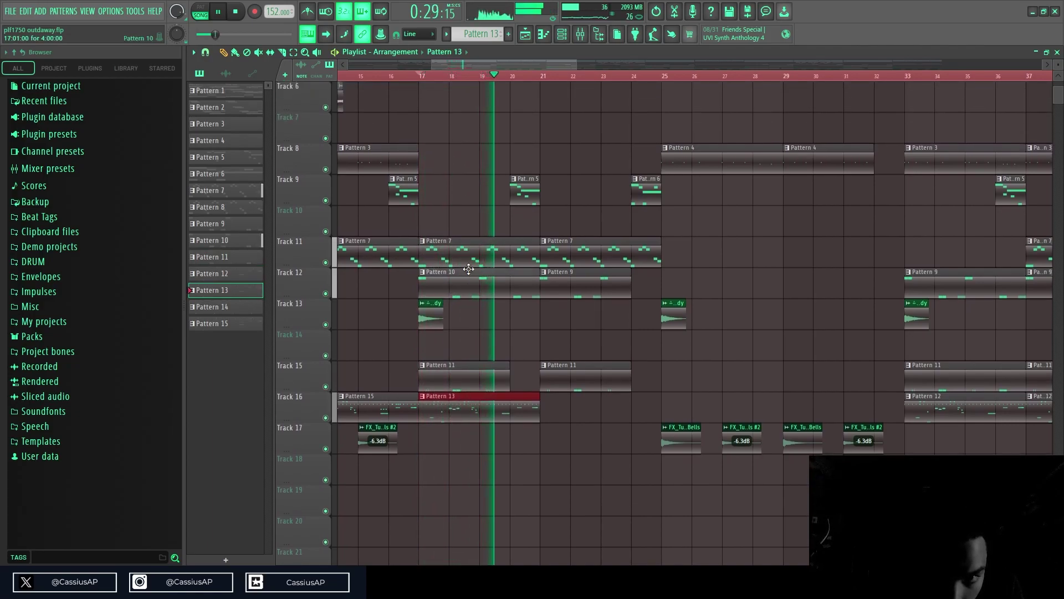
scroll(471, 266, "up", 3)
scroll(443, 433, "down", 1)
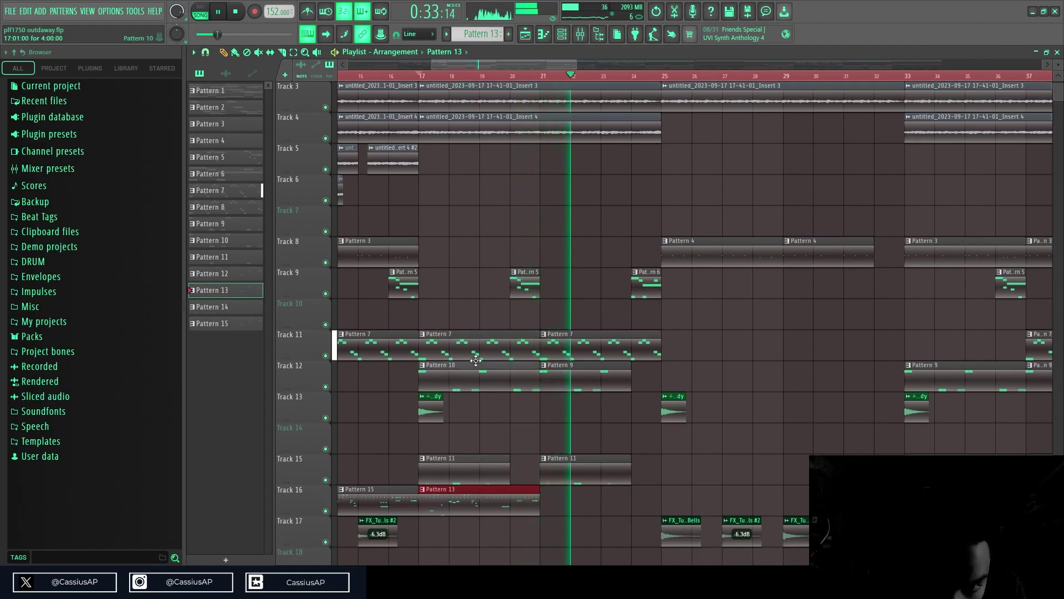
- Select Pattern 10 from Track 12 and examine its channels in the channel rack during playback from bar 17
left_click(473, 377)
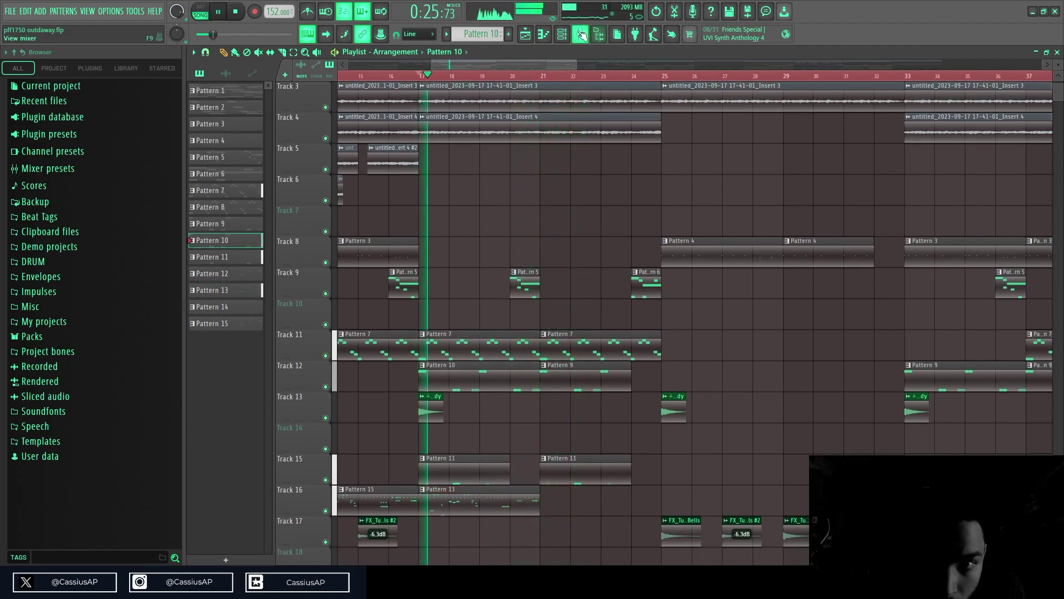
left_click(561, 34)
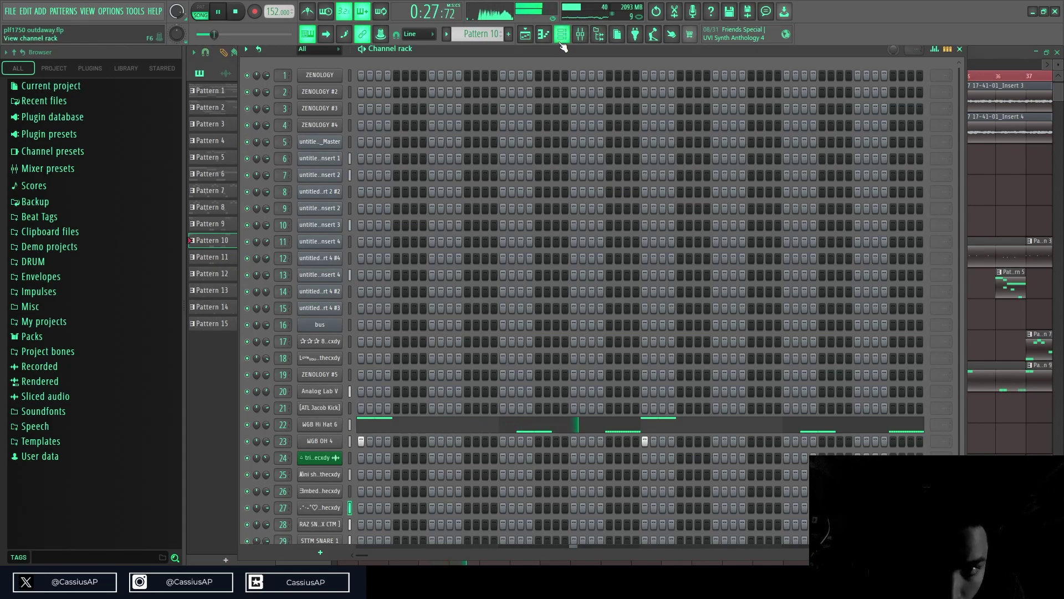
left_click(561, 36)
key("space")
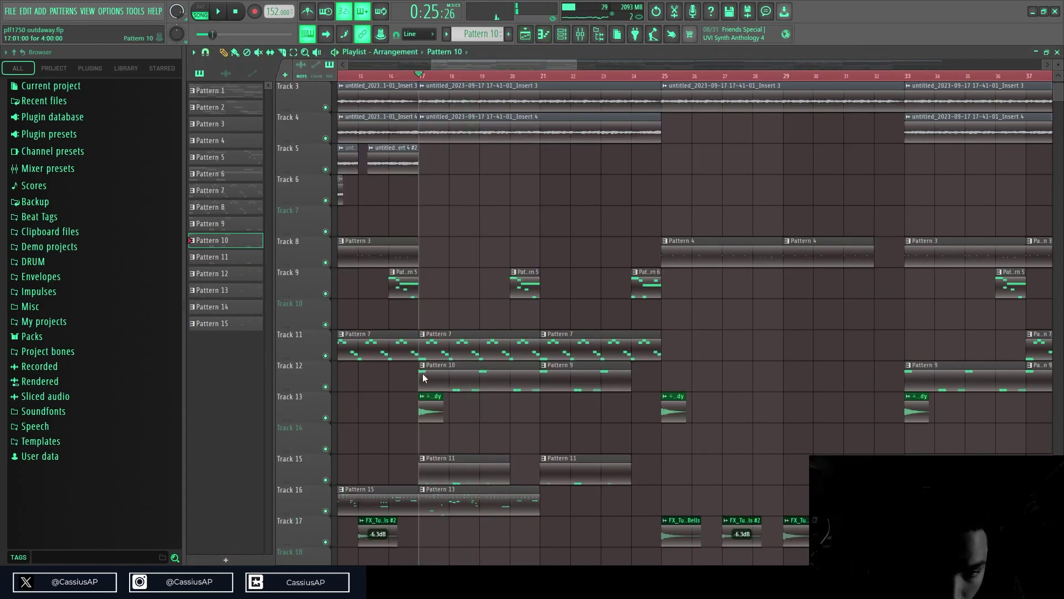
- Make Track 12's hi-hat clip at bar 17 a unique pattern and play it back with its notes open in the piano roll
double_click(448, 366)
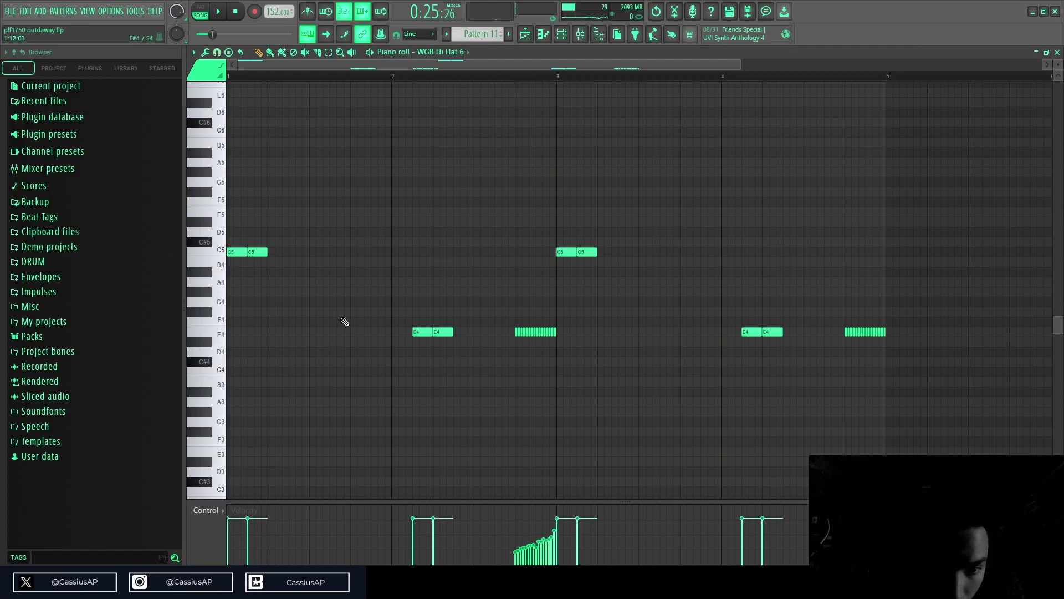
key("space")
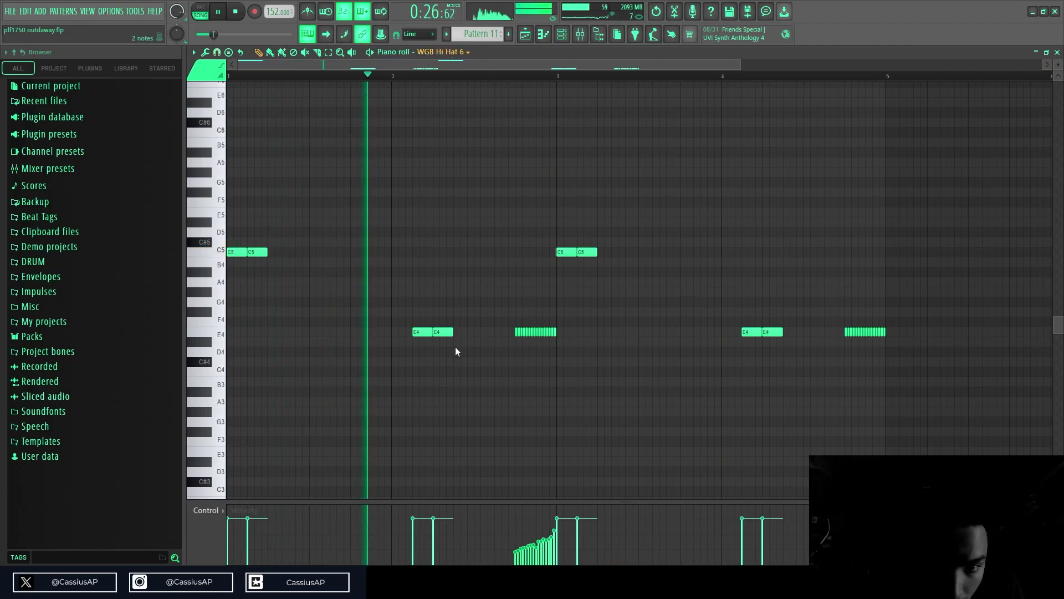
left_click(528, 36)
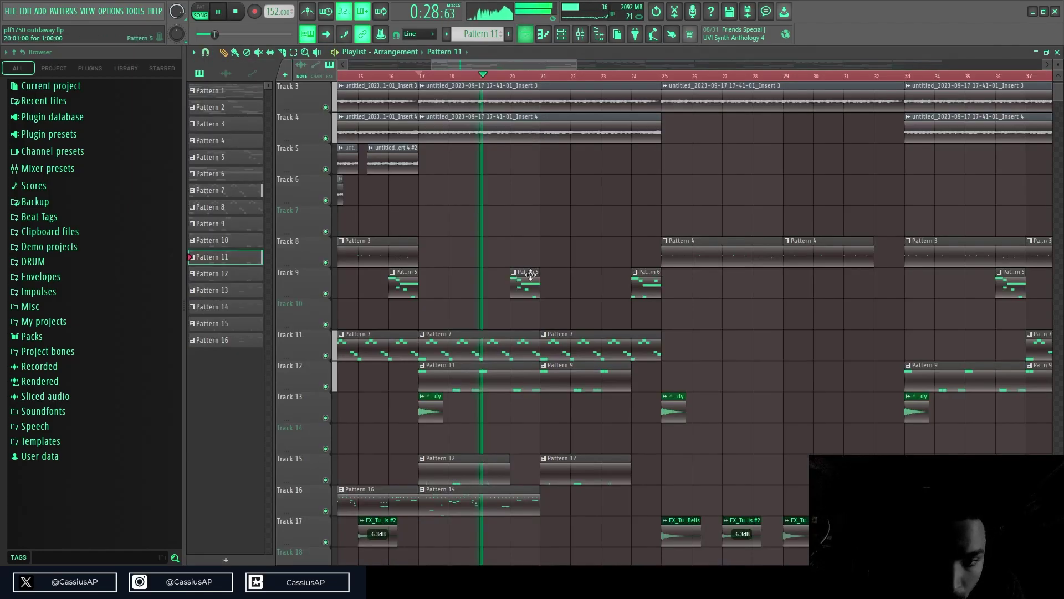
- Replace the Pattern 9 clip at bar 21 on Track 12 with a copy of the Pattern 11 clip
right_click(566, 382)
left_click_drag(524, 386, 634, 385)
scroll(602, 413, "down", 3)
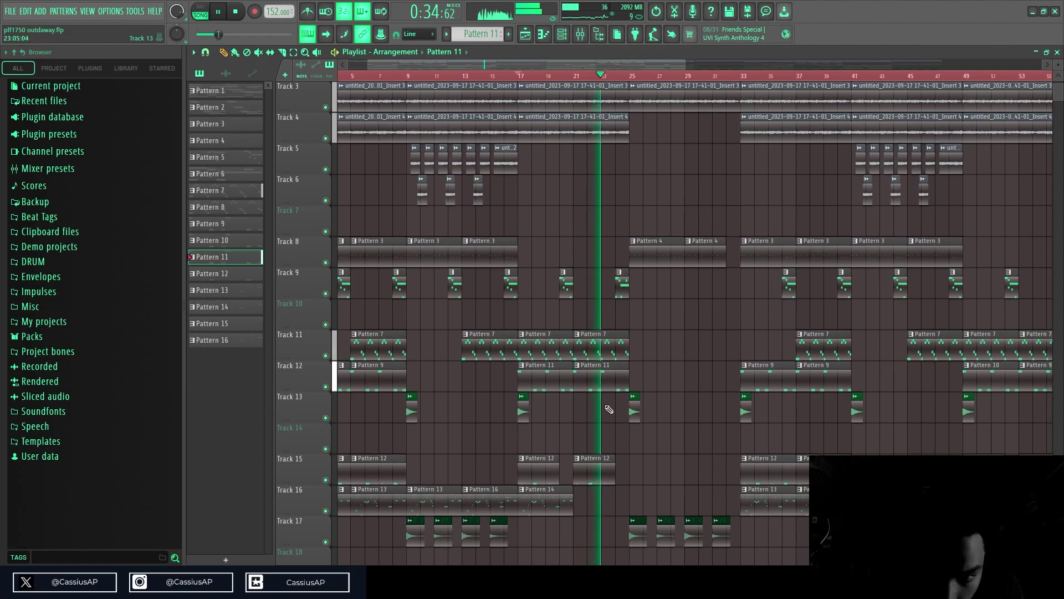
- Copy the Pattern 14 clip on Track 16 to bar 21 and play back the section from bar 17
left_click_drag(551, 499, 607, 498)
scroll(605, 500, "down", 3)
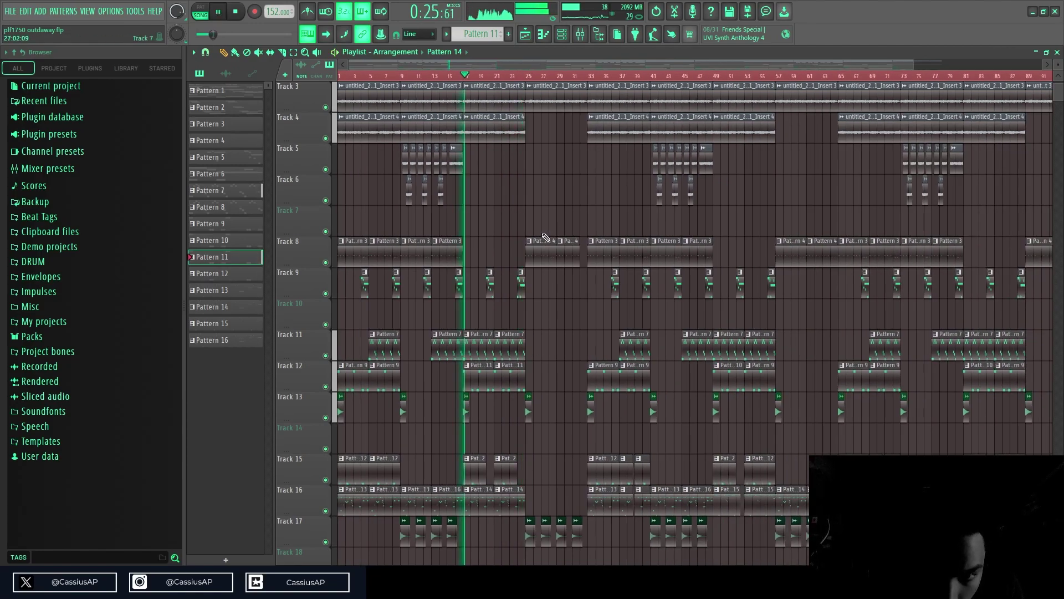
scroll(485, 446, "up", 2)
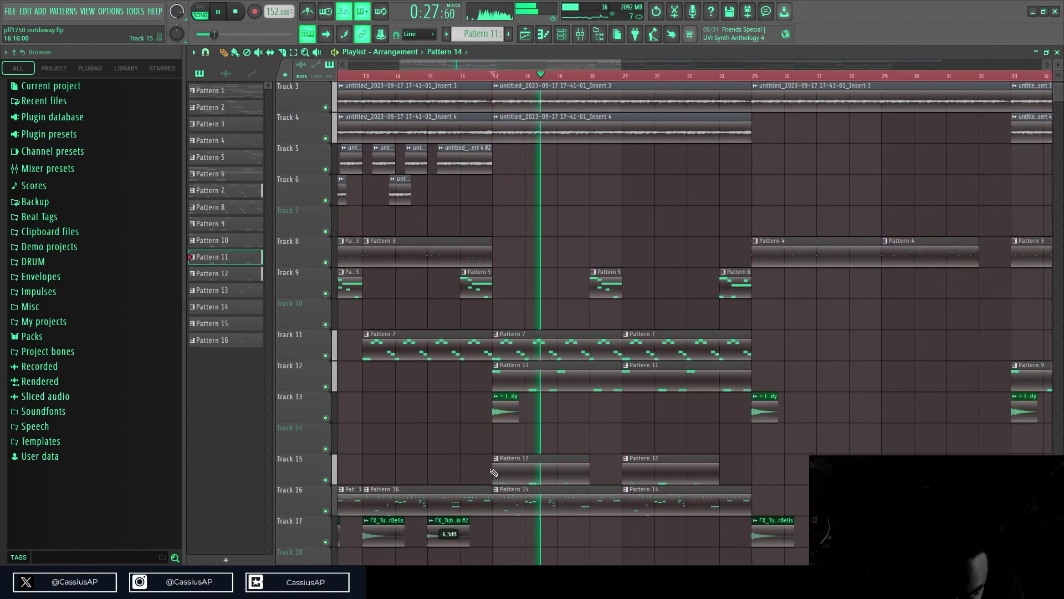
scroll(506, 448, "up", 2)
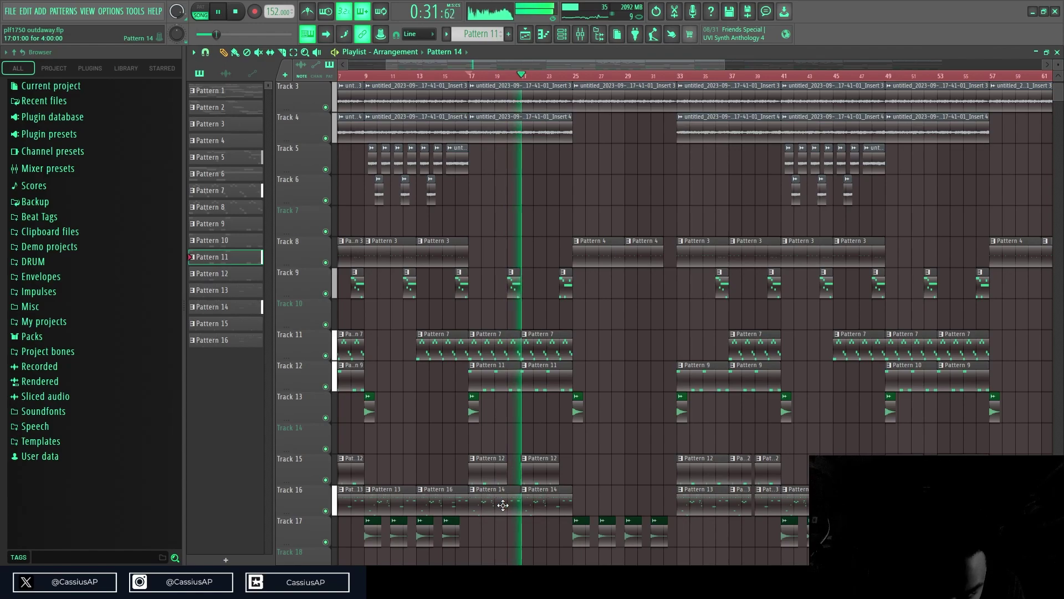
scroll(472, 502, "down", 2)
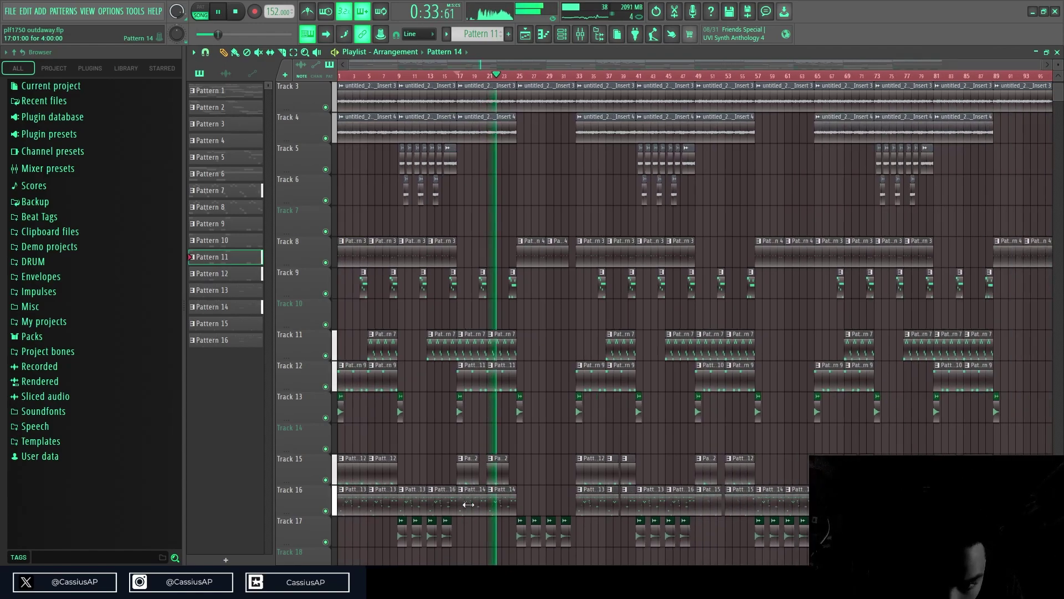
scroll(531, 502, "down", 1)
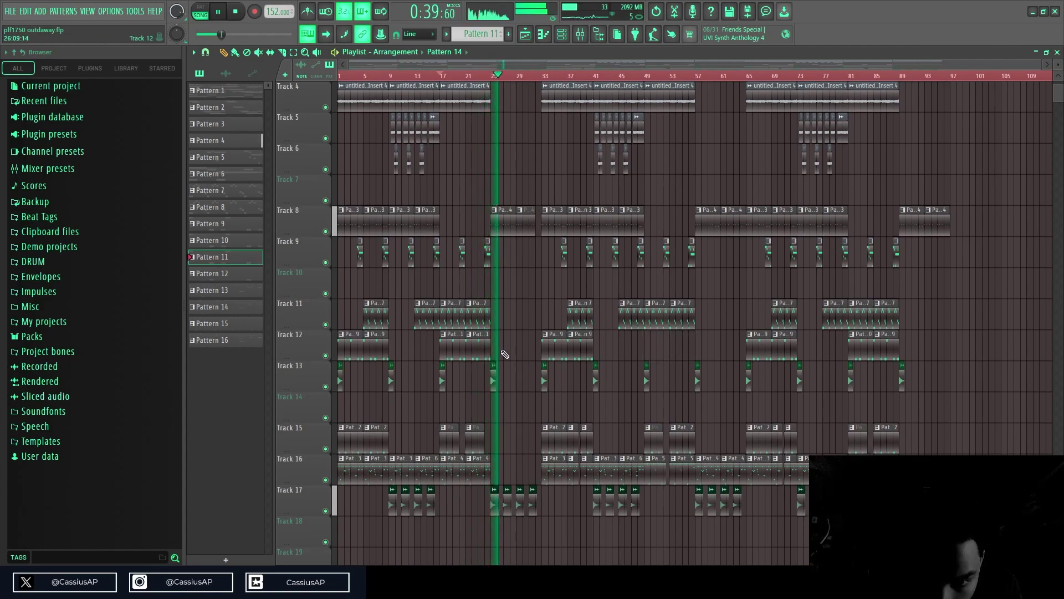
- Replace Track 12's hi-hat clips at bars 49 to 56 and 81 to 88 with copies of the two Pattern 11 clips
key("ctrl+z")
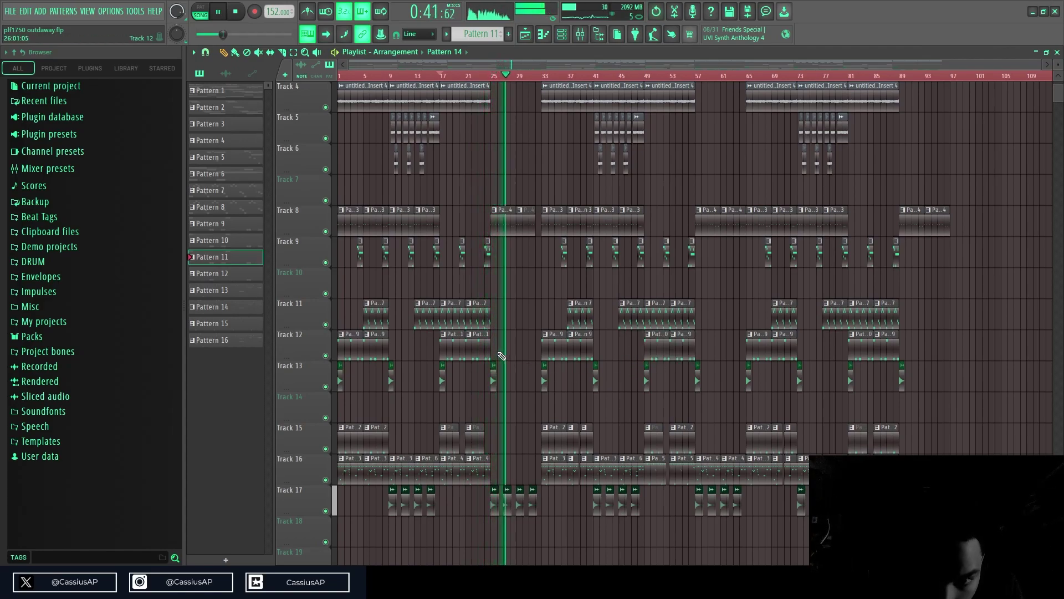
right_click(657, 351)
right_click(682, 351)
left_click_drag(494, 353, 656, 349)
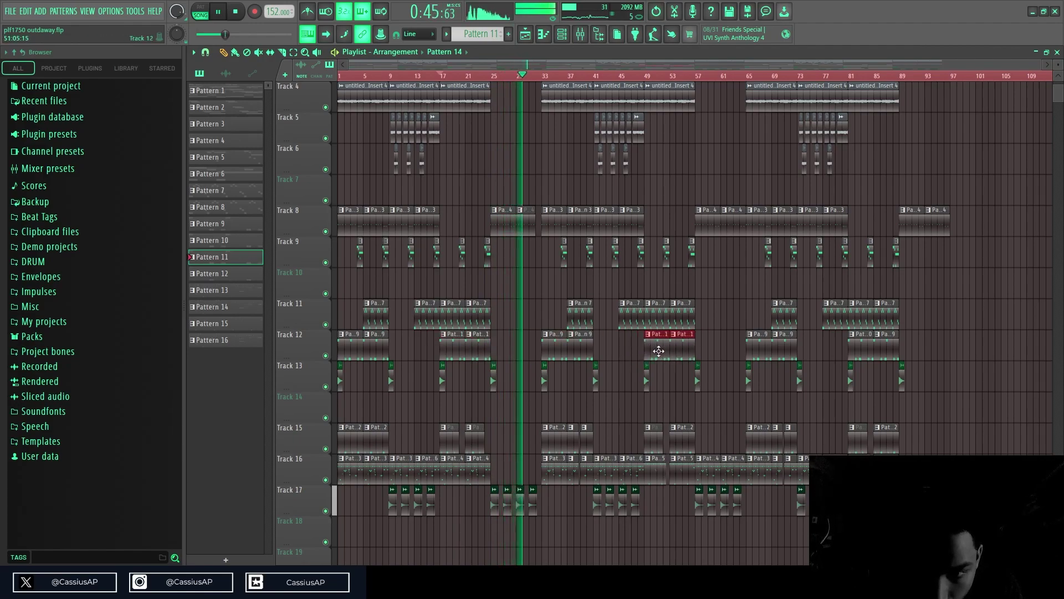
right_click(861, 357)
right_click(884, 357)
left_click_drag(661, 353, 857, 351)
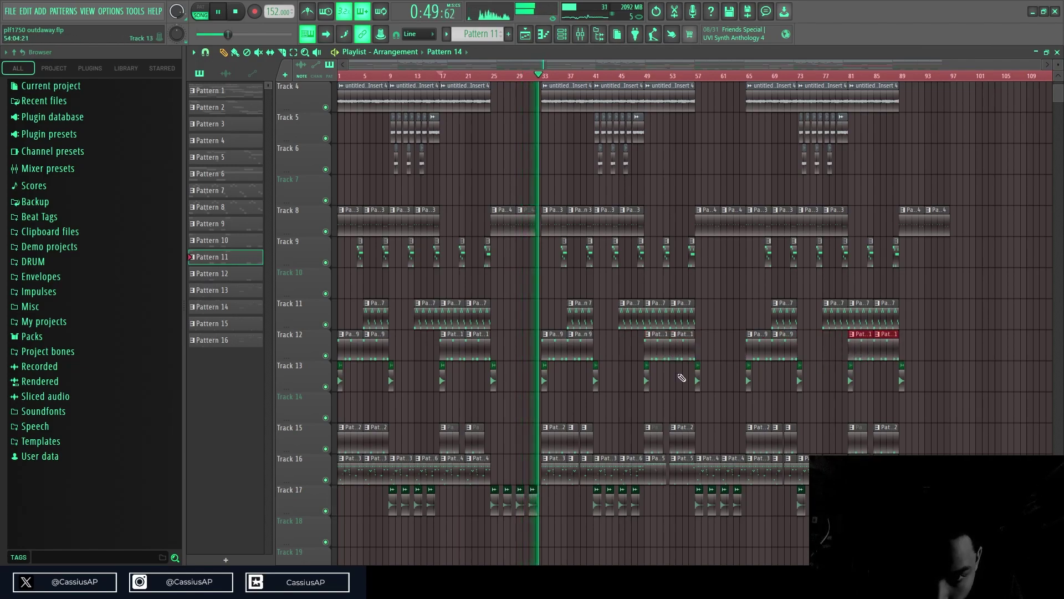
- Delete the two Pattern 14 clips at bars 57 and 61 on Track 16
scroll(699, 374, "up", 2)
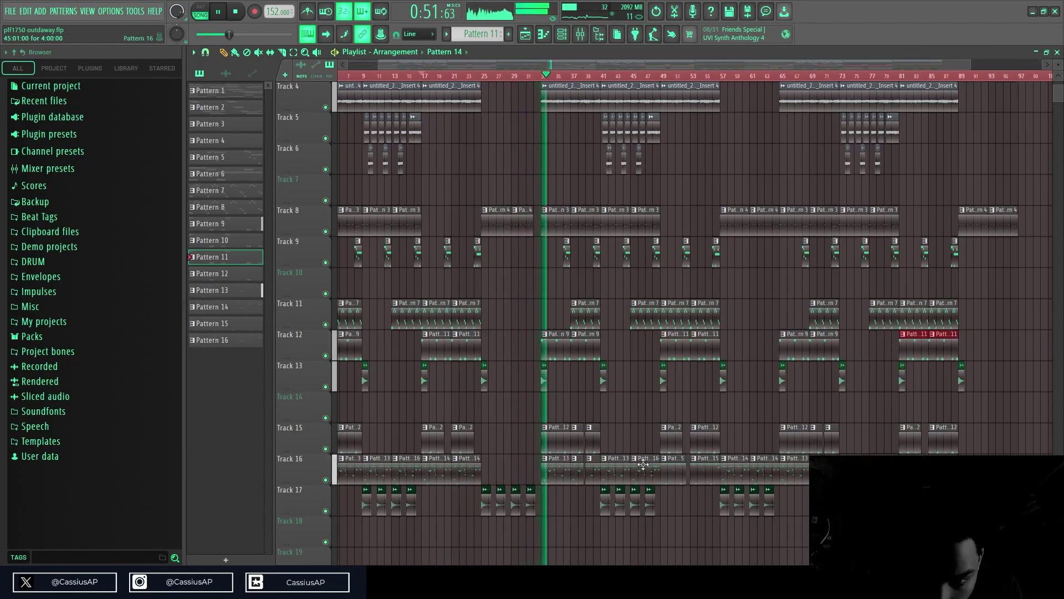
right_click(732, 482)
right_click(762, 478)
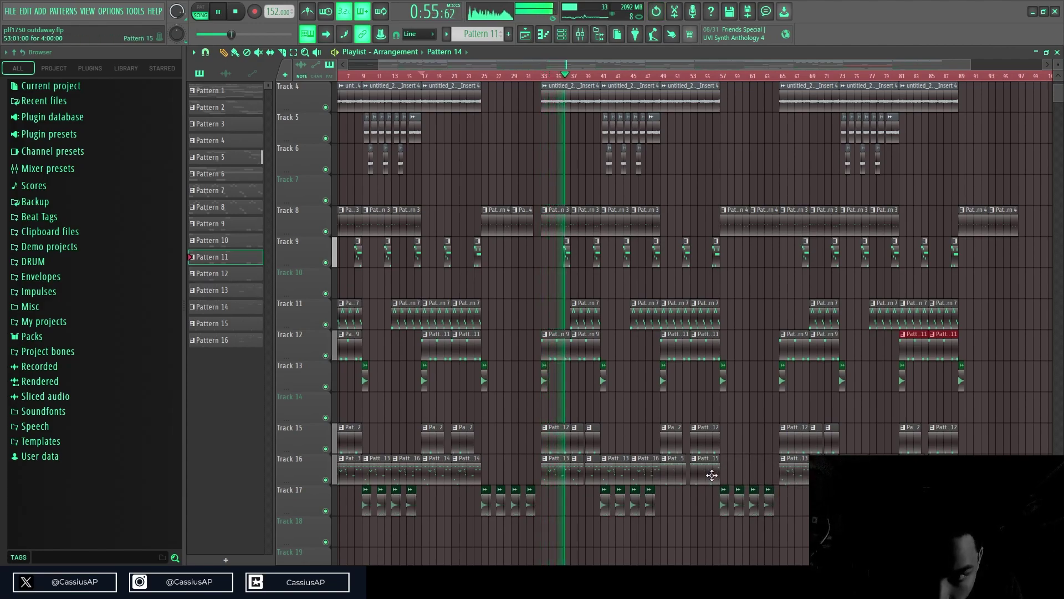
- Shorten the Pattern 4 clips at bars 61 and 93 on Track 8 to end at bars 64 and 96
scroll(693, 422, "up", 2)
scroll(693, 424, "down", 2)
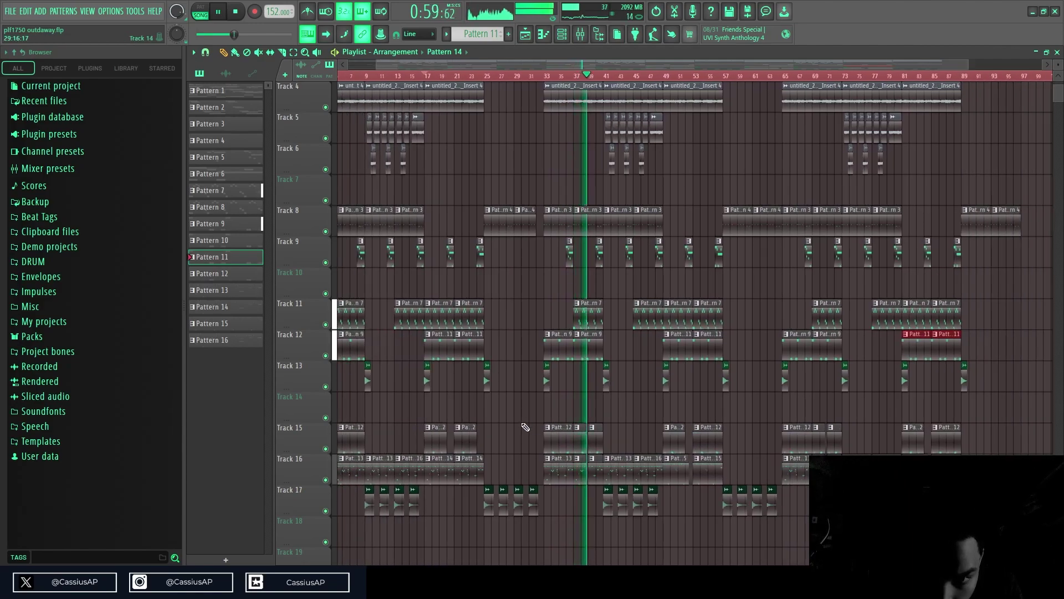
scroll(543, 381, "up", 1)
scroll(557, 382, "up", 2)
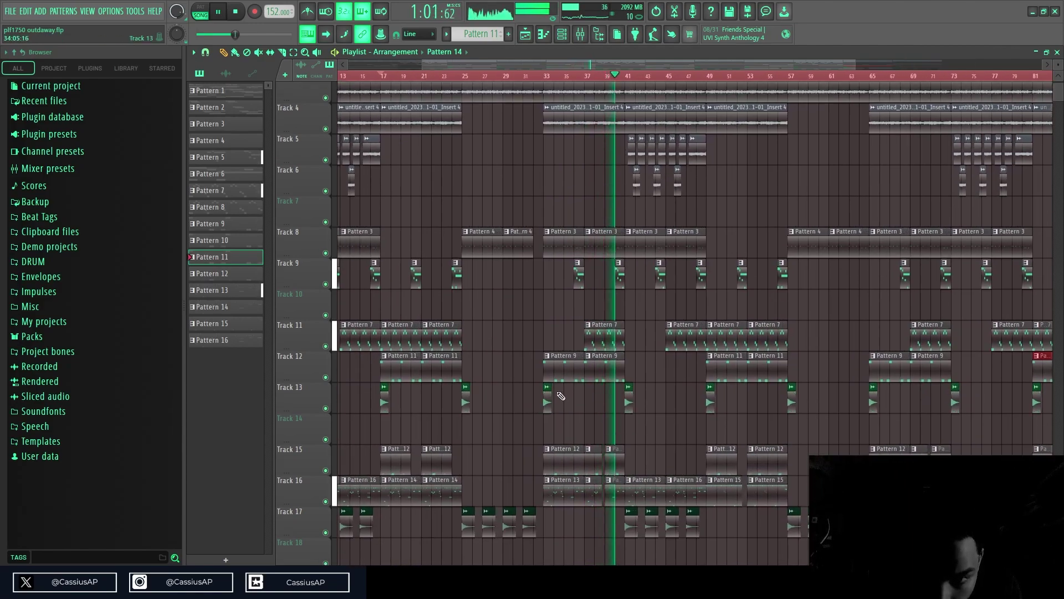
left_click(863, 287)
scroll(842, 333, "down", 2)
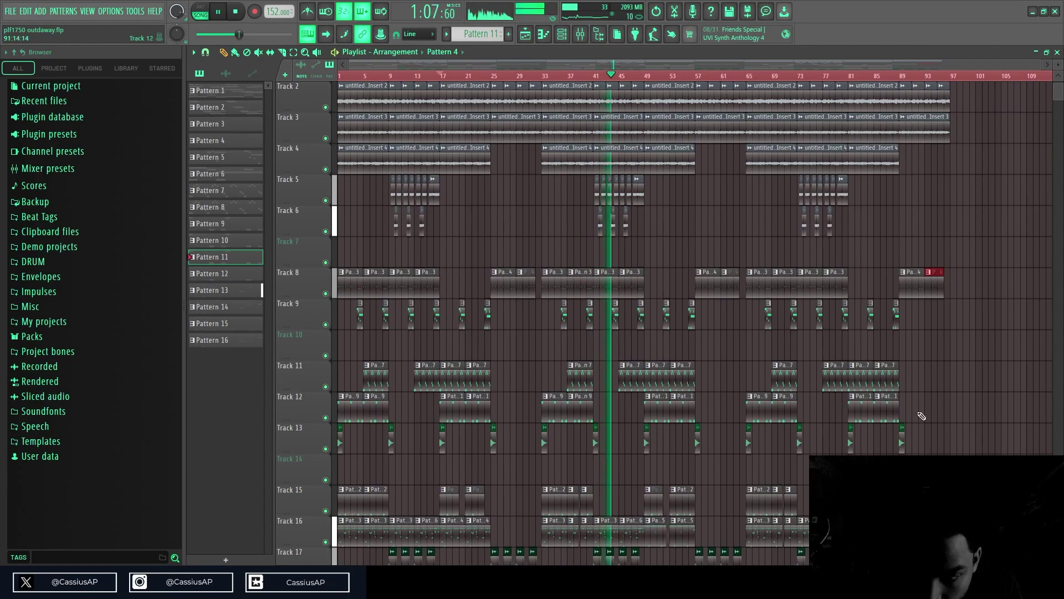
- Examine the full arrangement across all tracks during playback and expand the DRUM folder in the browser
scroll(929, 392, "down", 3)
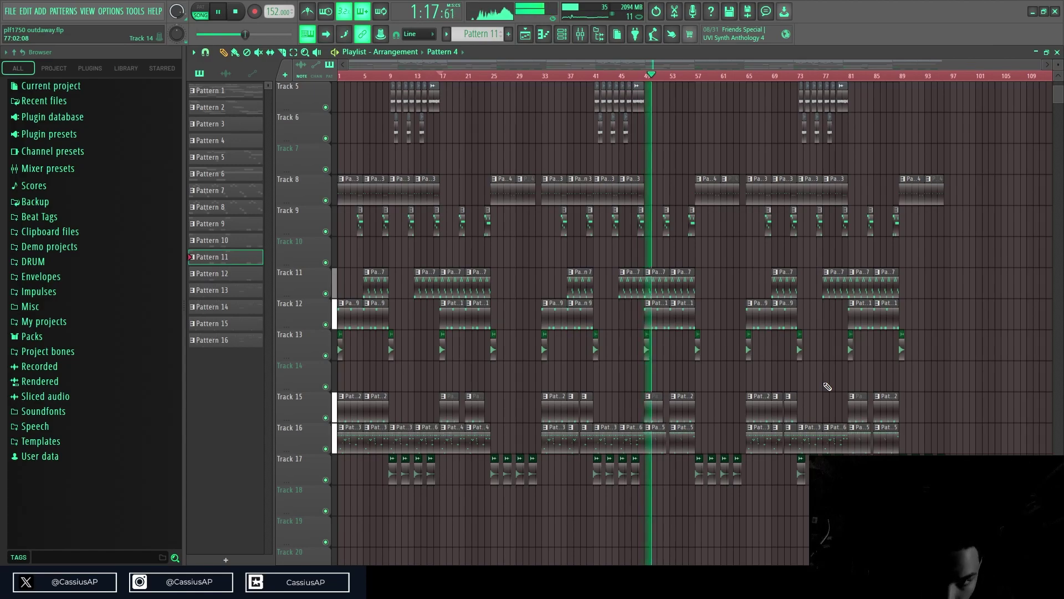
scroll(719, 431, "up", 6)
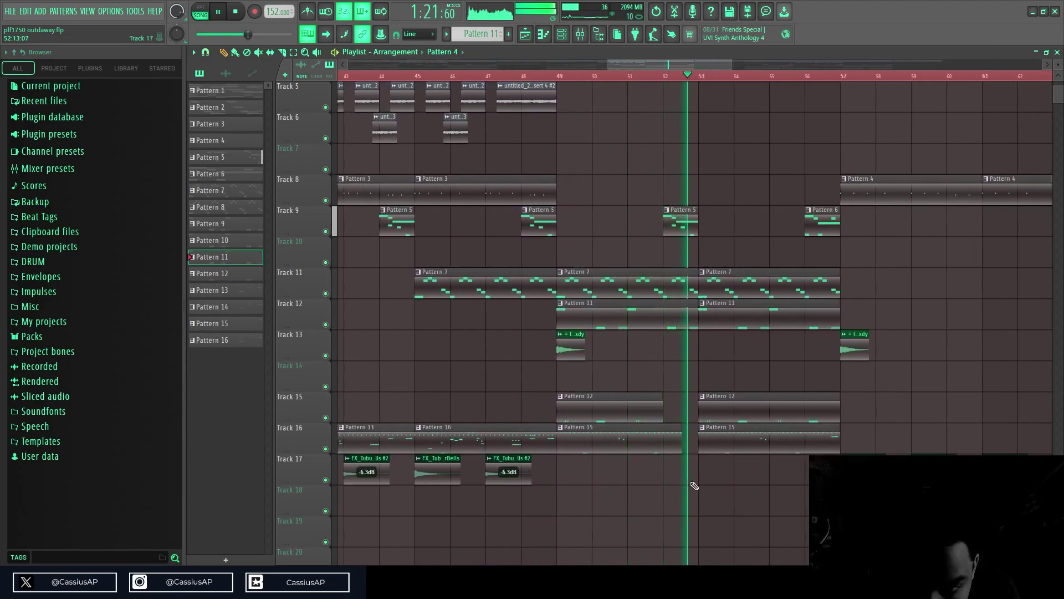
scroll(698, 486, "down", 5)
scroll(684, 475, "down", 6)
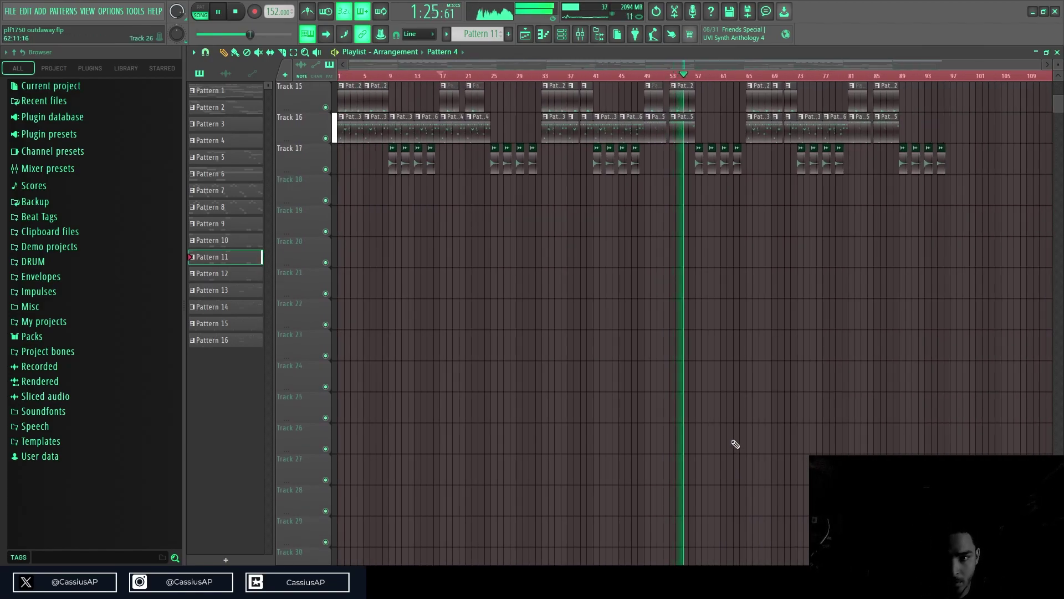
scroll(732, 460, "up", 3)
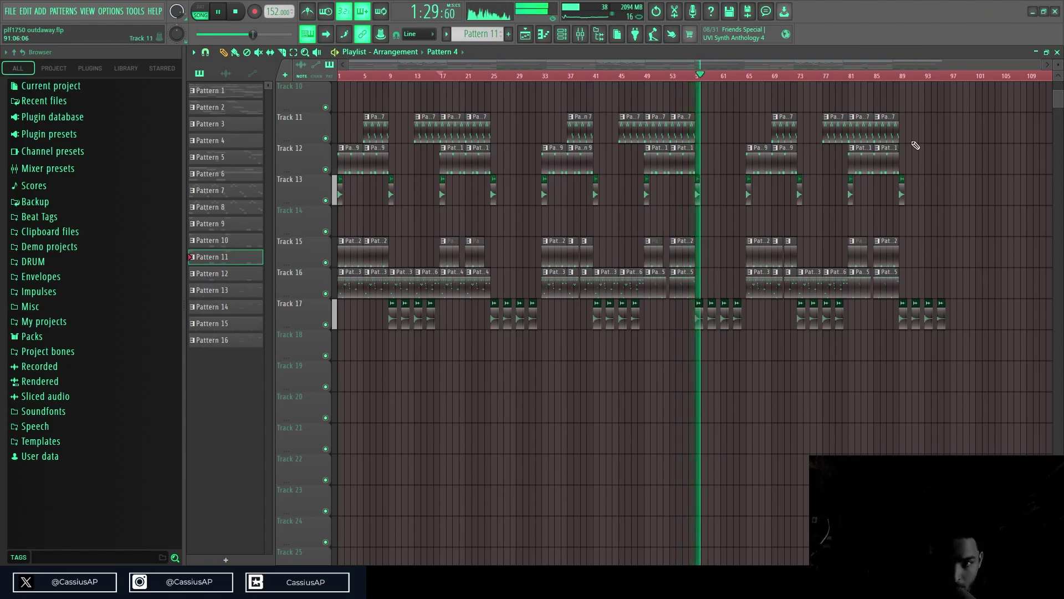
scroll(831, 389, "up", 5)
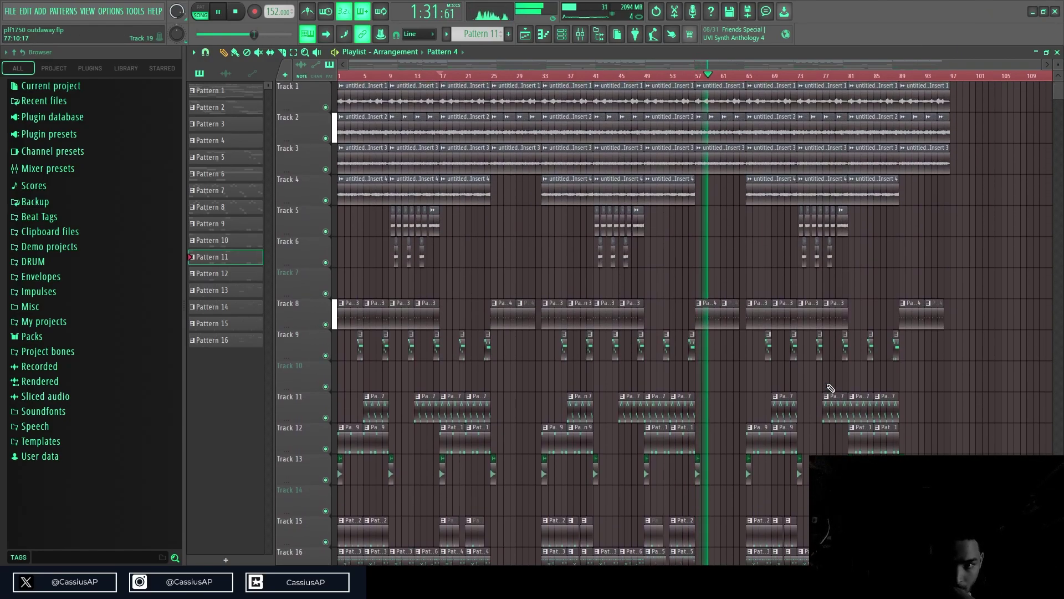
left_click(61, 265)
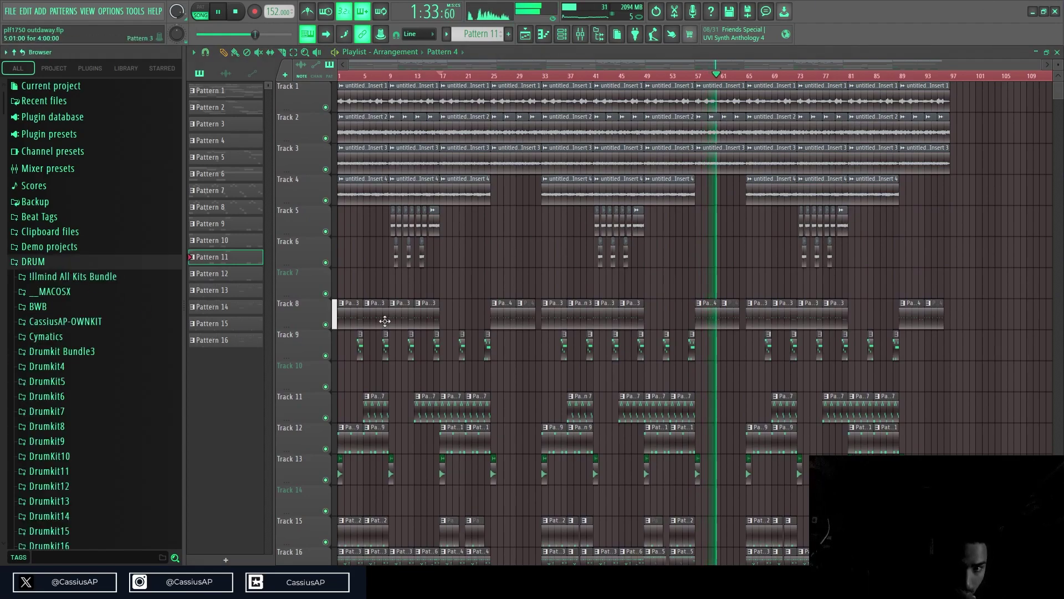
scroll(835, 343, "down", 3)
- Select every clip in the playlist and move the whole arrangement to start at bar 13
left_click(935, 78)
key("ctrl+a")
scroll(959, 448, "up", 3)
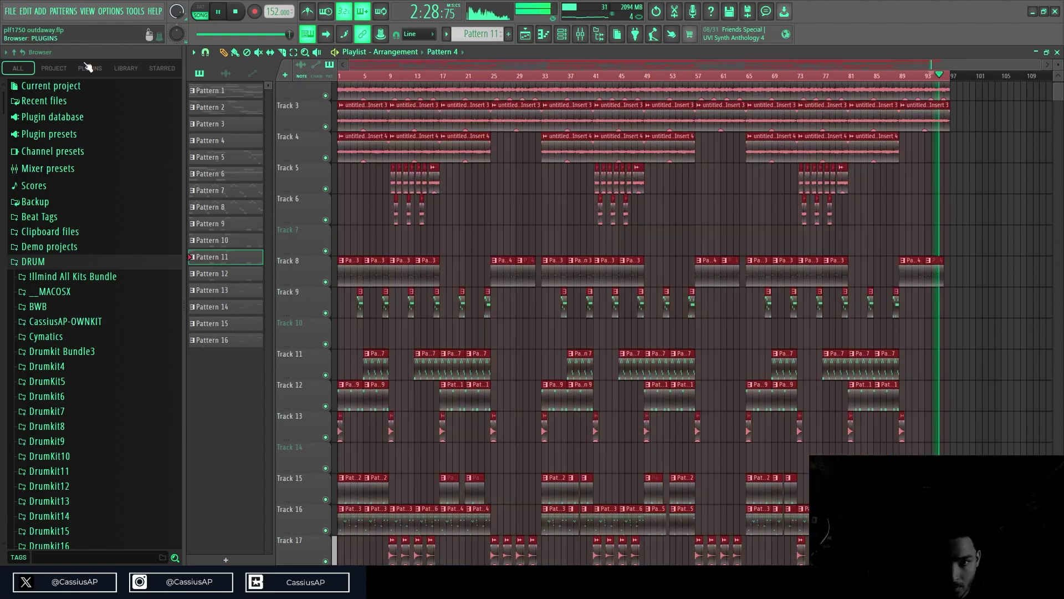
left_click_drag(363, 101, 446, 89)
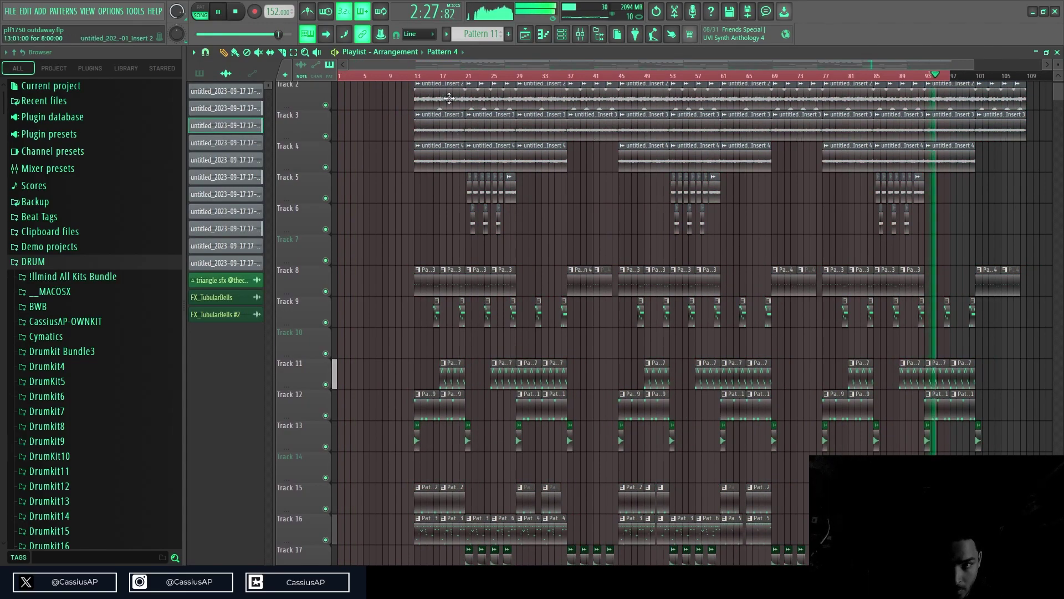
- Play from bar 13 and delete the Track 4 melody clips at bars 13, 45 and 77
left_click(417, 76)
right_click(438, 160)
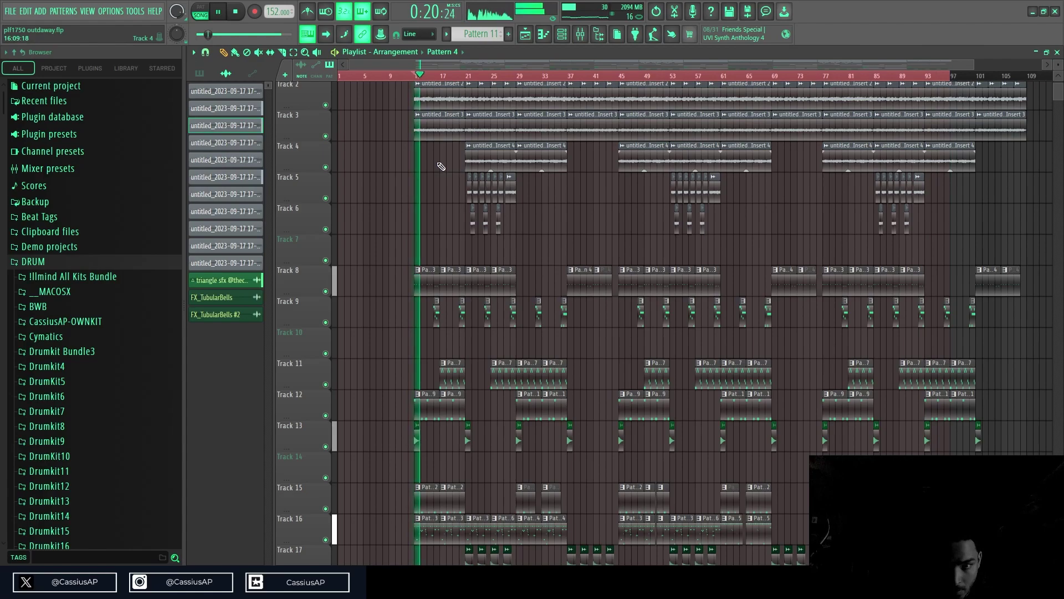
key("ctrl+z")
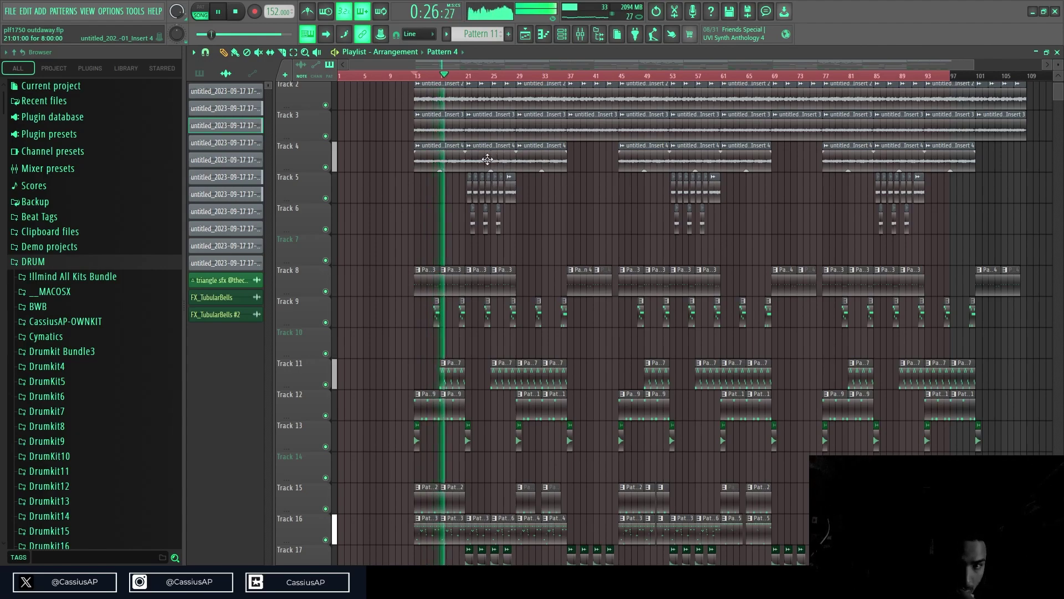
right_click(438, 159)
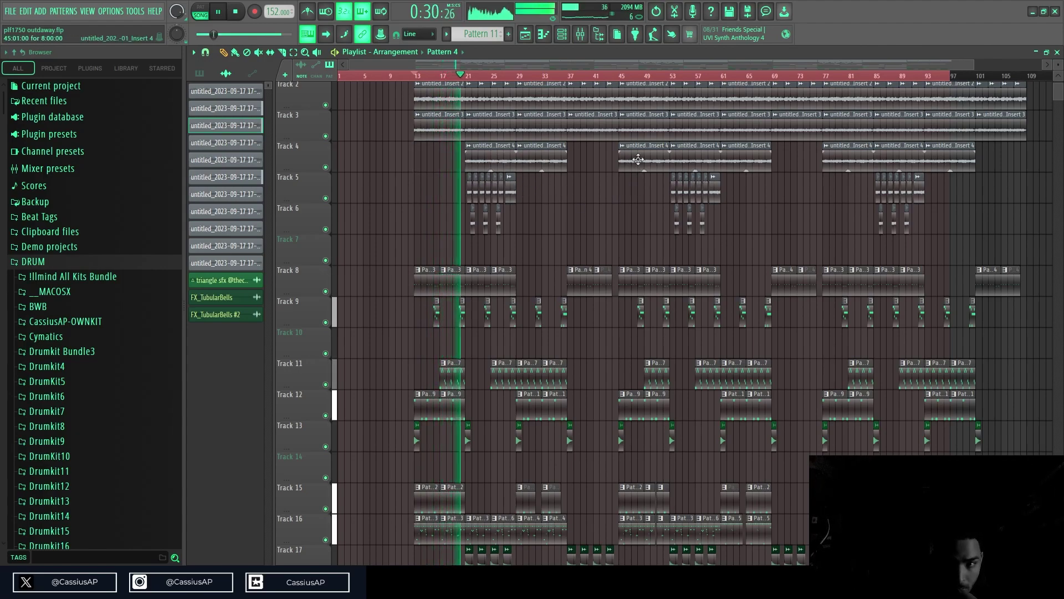
right_click(638, 160)
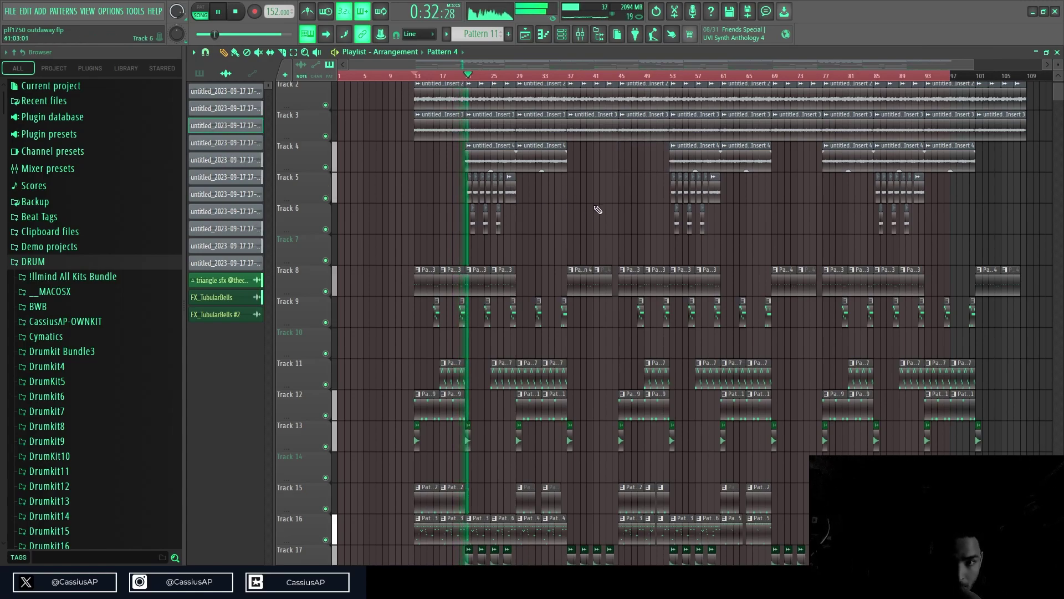
right_click(840, 161)
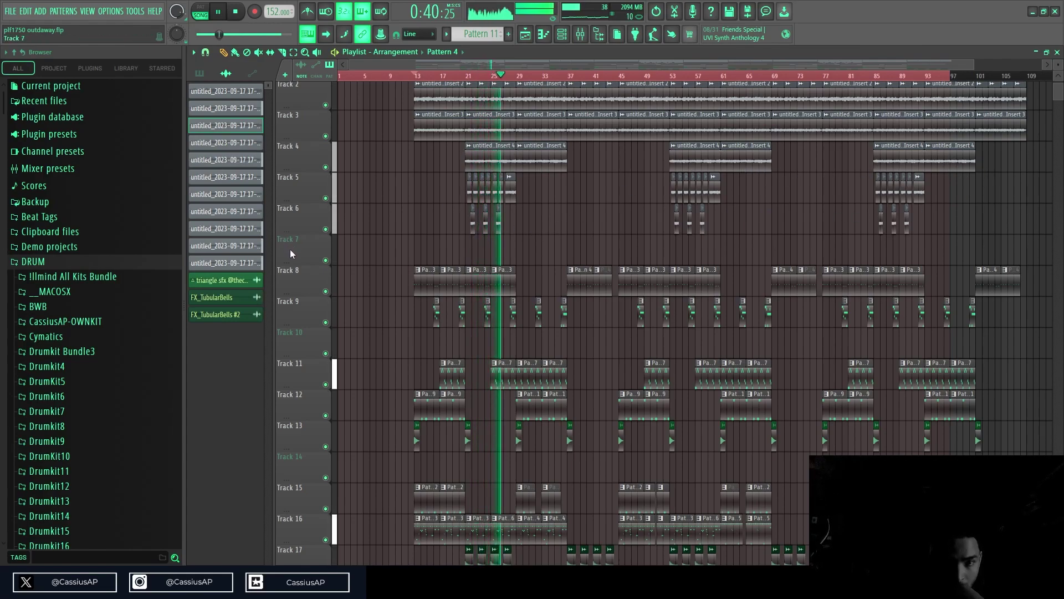
- Add an Insert 2 audio clip at bar 109 on Track 4 and duplicate the last clips of Tracks 1 to 3 to bar 109
scroll(921, 161, "right", 6)
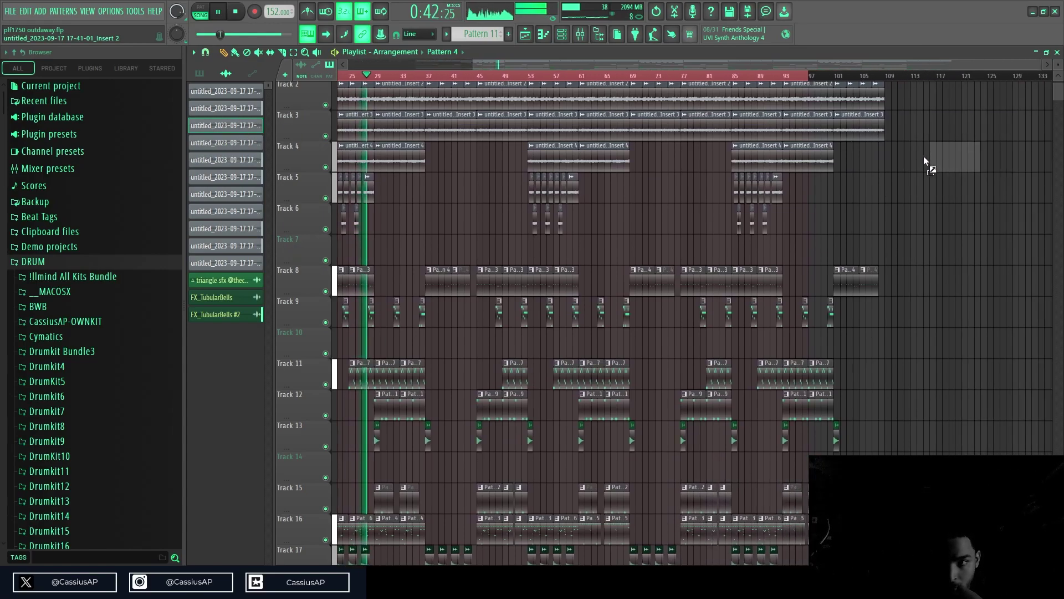
left_click_drag(878, 164, 863, 83)
left_click_drag(883, 130, 853, 83)
left_click(893, 111, "ctrl")
key("ctrl+b")
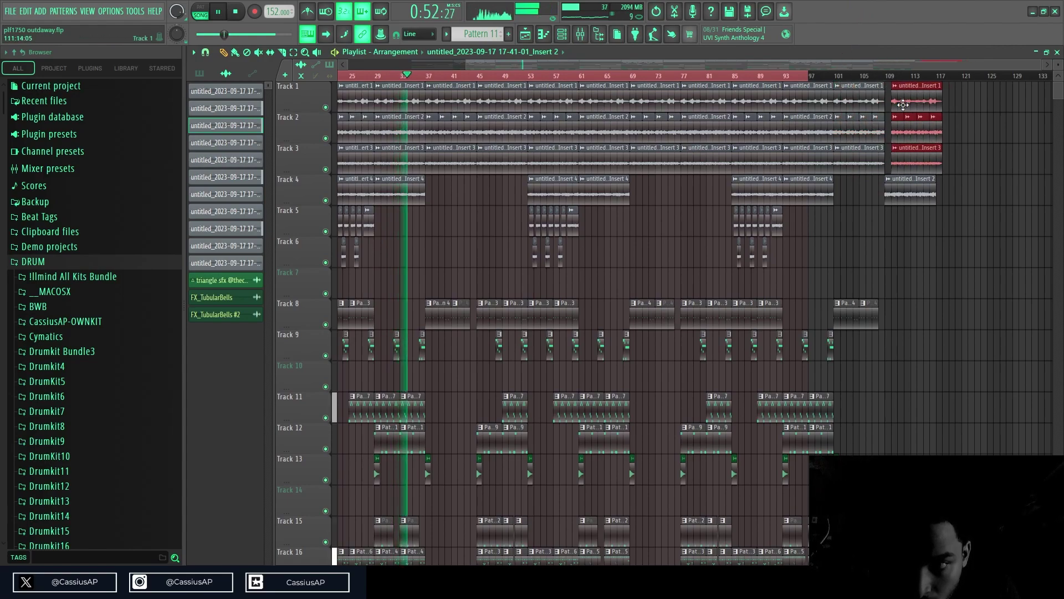
- Copy the Track 1 and Track 4 melody clips to bar 1 and play the arrangement from the start
scroll(876, 251, "down", 2)
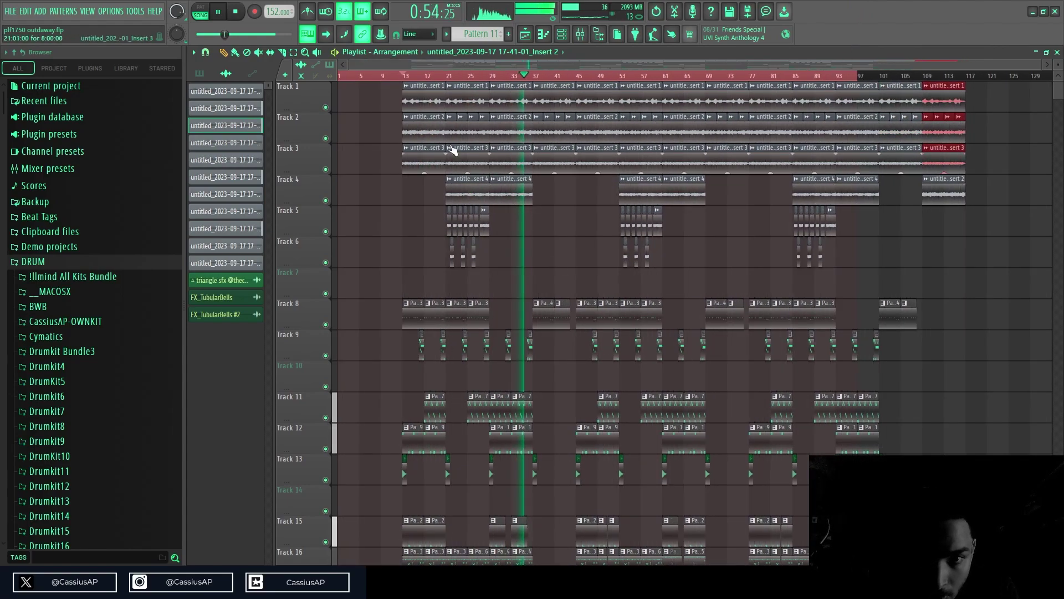
left_click_drag(425, 103, 315, 106)
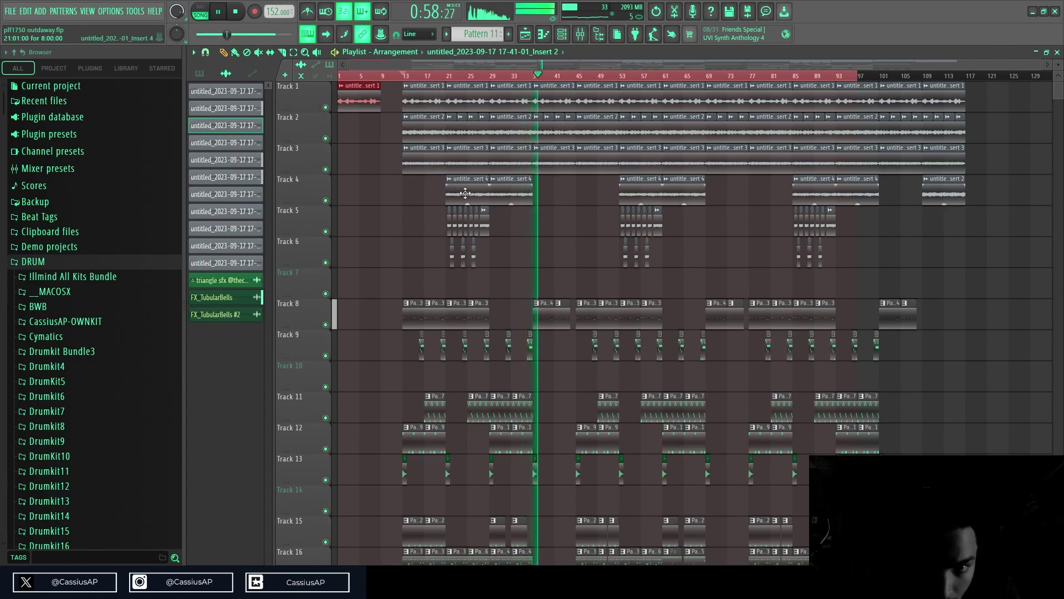
left_click_drag(465, 192, 358, 192)
key("space")
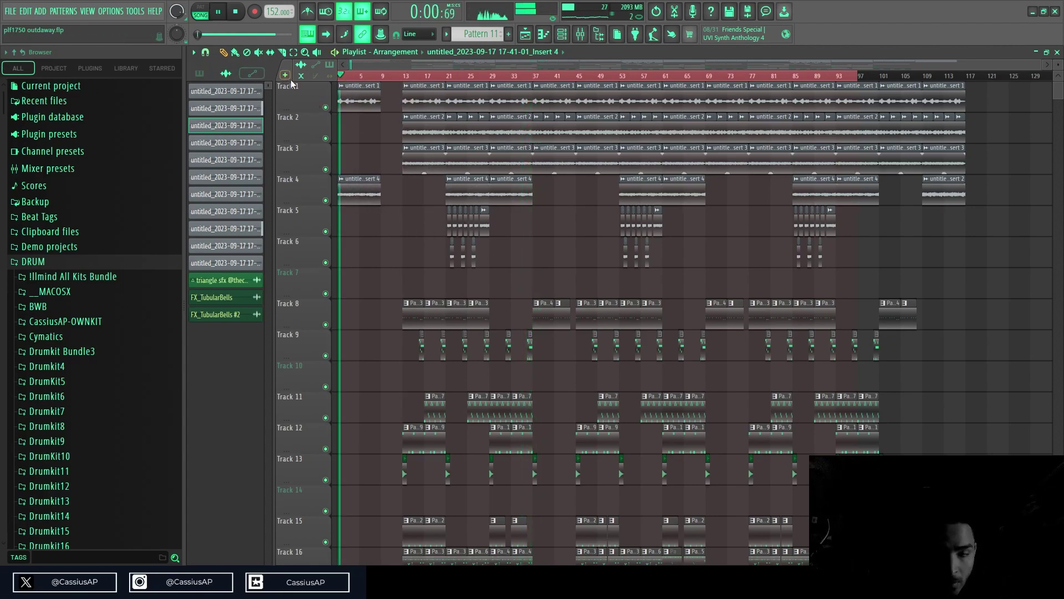
- Try an Insert 2 clip at bar 1 on Track 2 in place of the Track 4 intro clip, playing it from the start
right_click(361, 185)
key("space")
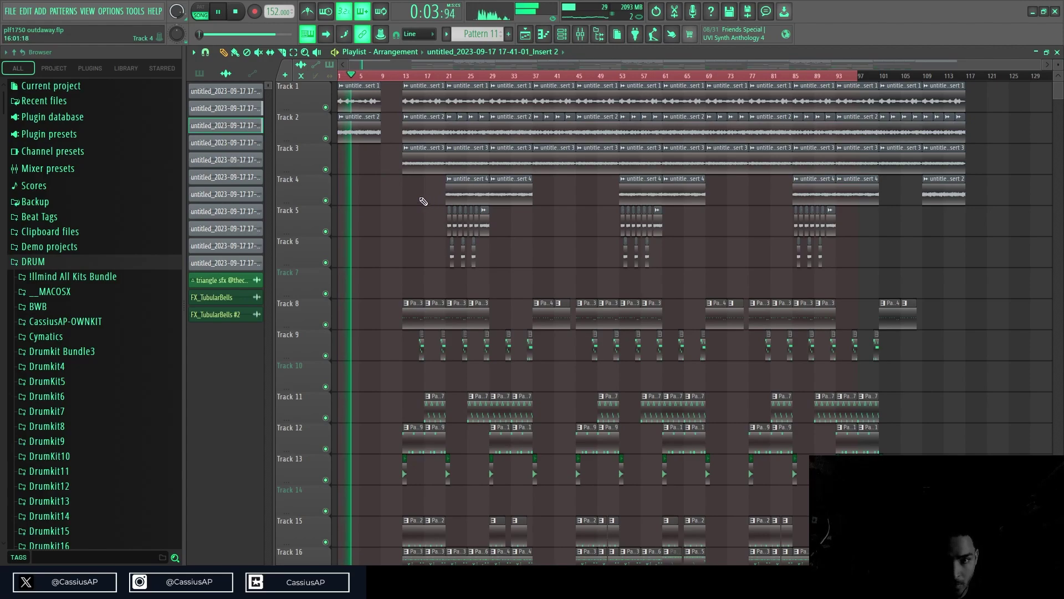
key("space")
right_click(371, 133)
- Copy the Insert 3 clip to bar 1 on Track 3 and play the intro from the start
left_click(411, 165)
left_click(344, 162)
key("space")
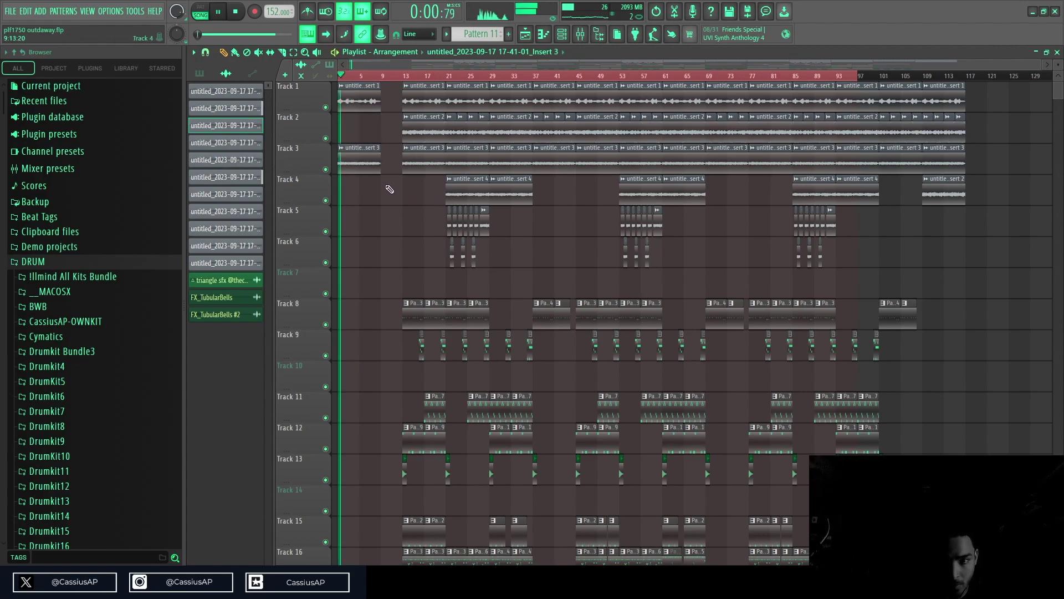
- Copy the Insert 4 clip to bar 1 on Track 4 and replay the intro from the start
scroll(329, 261, "up", 5)
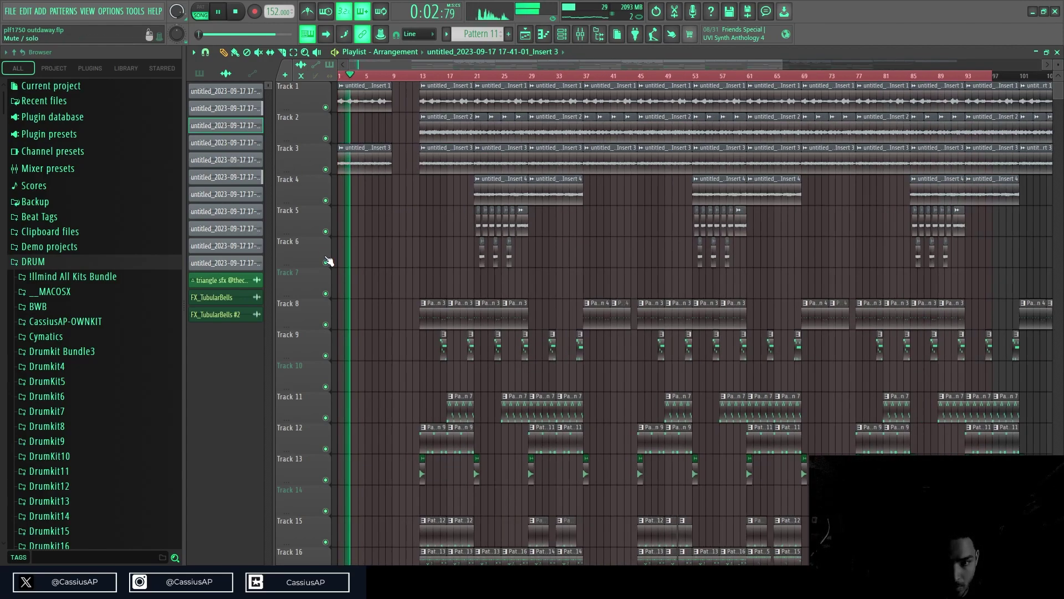
left_click(576, 187)
left_click(344, 192)
key("space")
key("space")
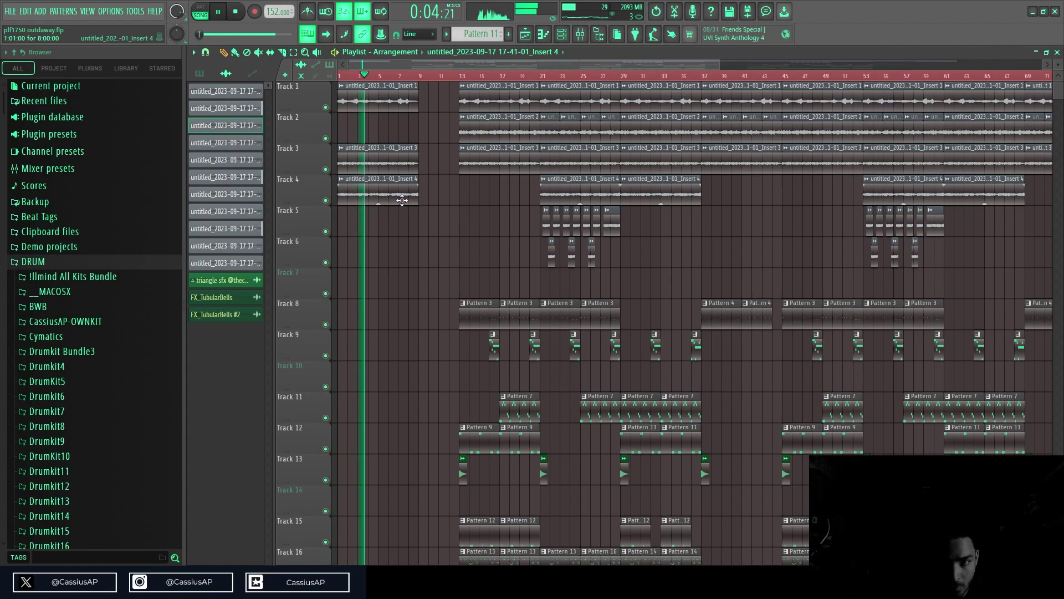
- Select all clips from bar 13 onward, move them to start at bar 9 directly after the intro, and clear the selection
scroll(610, 288, "down", 4)
scroll(724, 343, "down", 3)
left_click_drag(940, 412, 407, 60)
scroll(408, 72, "up", 4)
left_click_drag(434, 101, 387, 103)
scroll(363, 238, "down", 4)
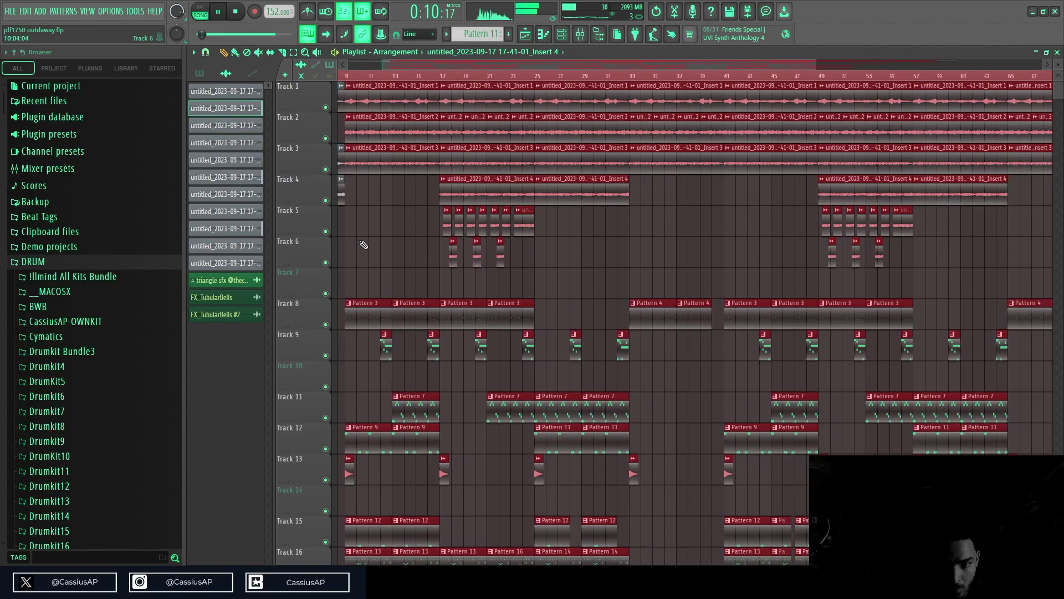
left_click(364, 245)
scroll(394, 440, "up", 5)
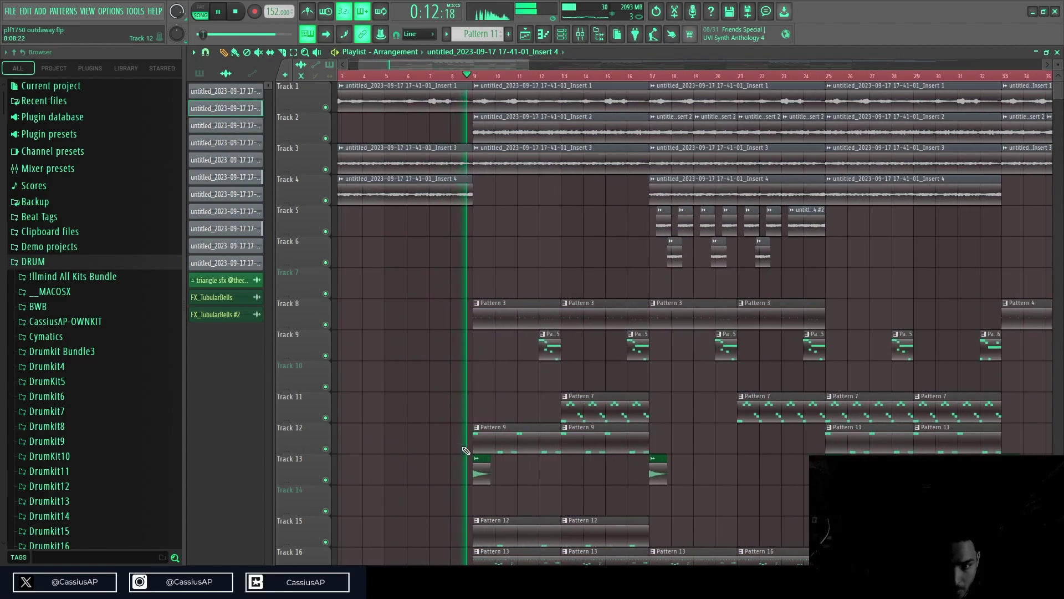